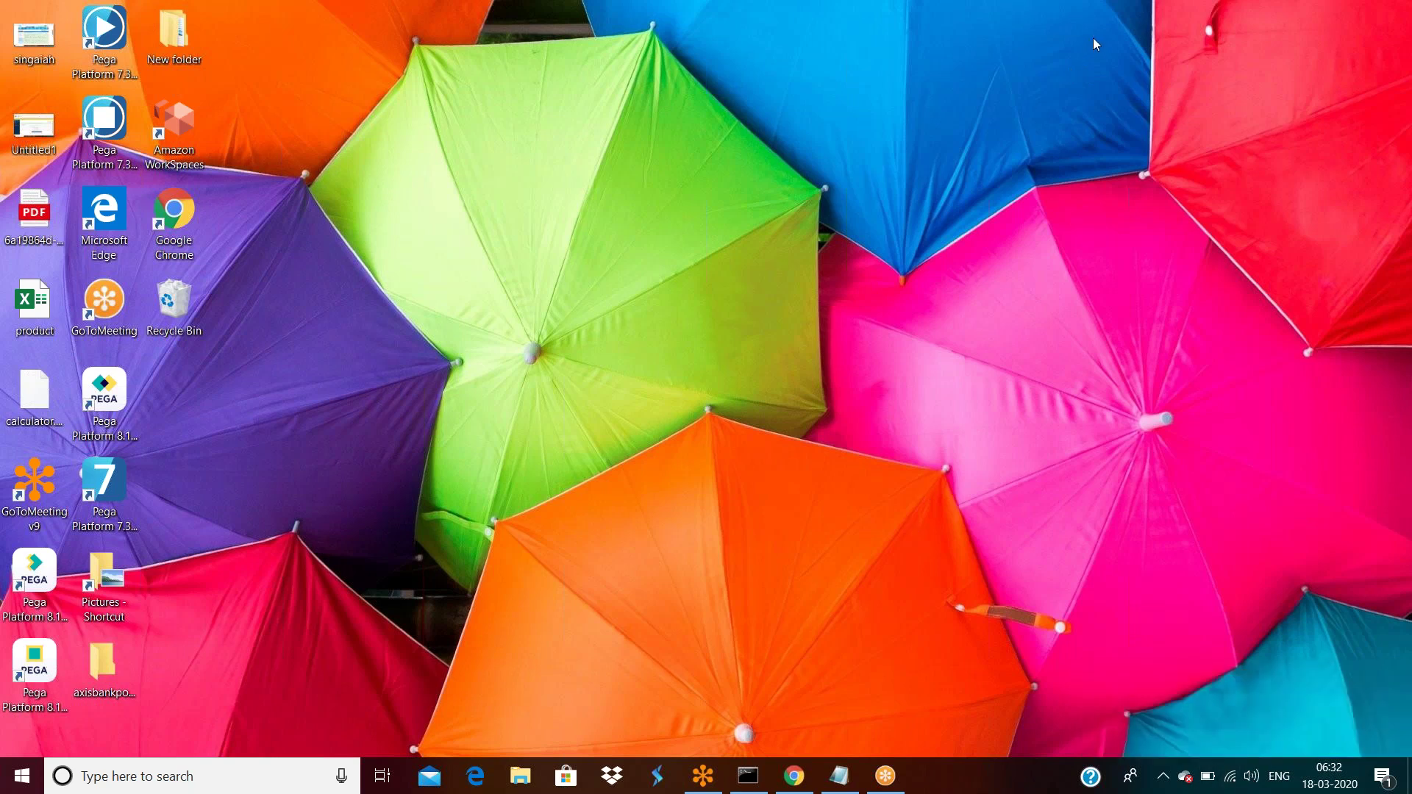
In Chrome, open the suggested localhost:8080/prweb Pega address from 'lo'.
{"action": "left_click", "coordinate": [793, 774]}
{"action": "type", "text": "lo"}
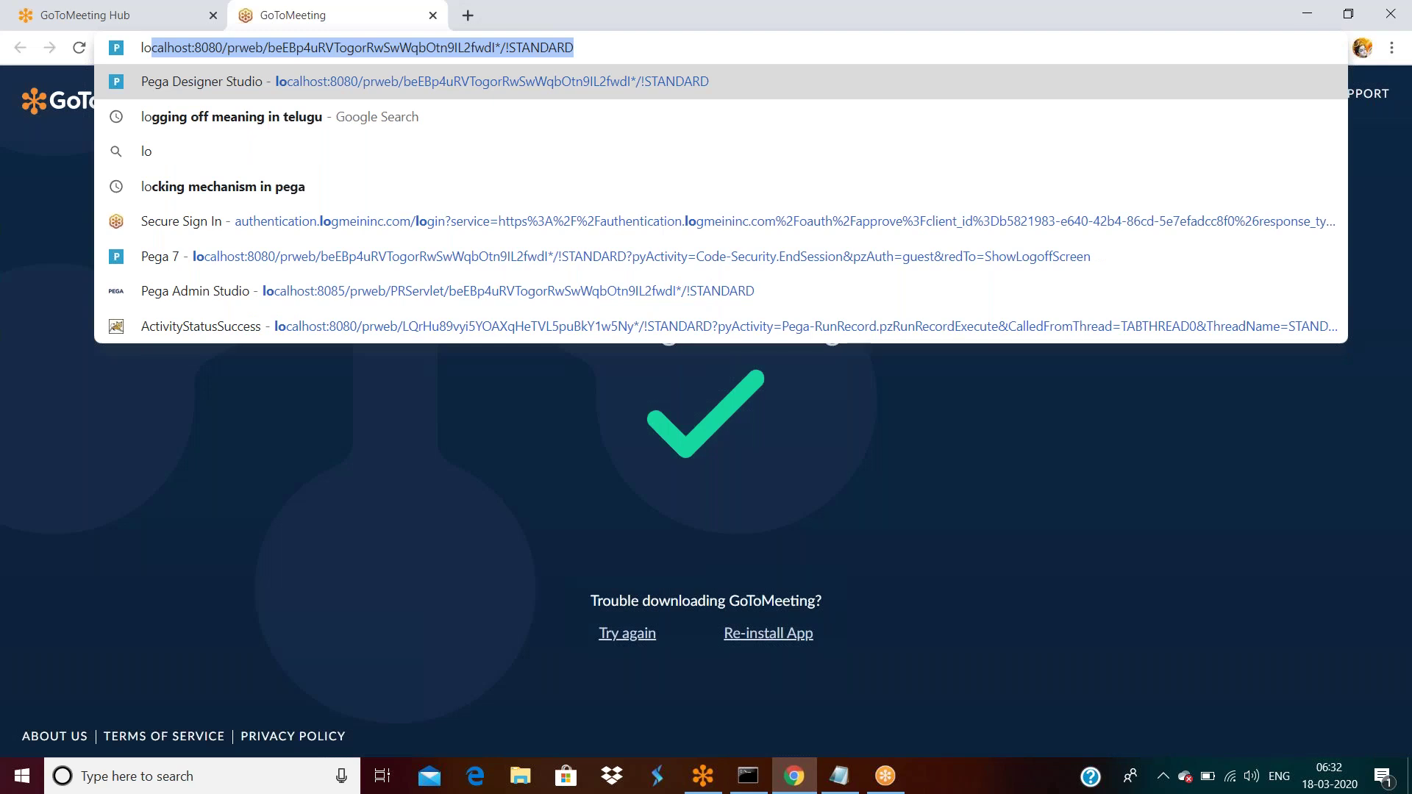
{"action": "key", "text": "Return"}
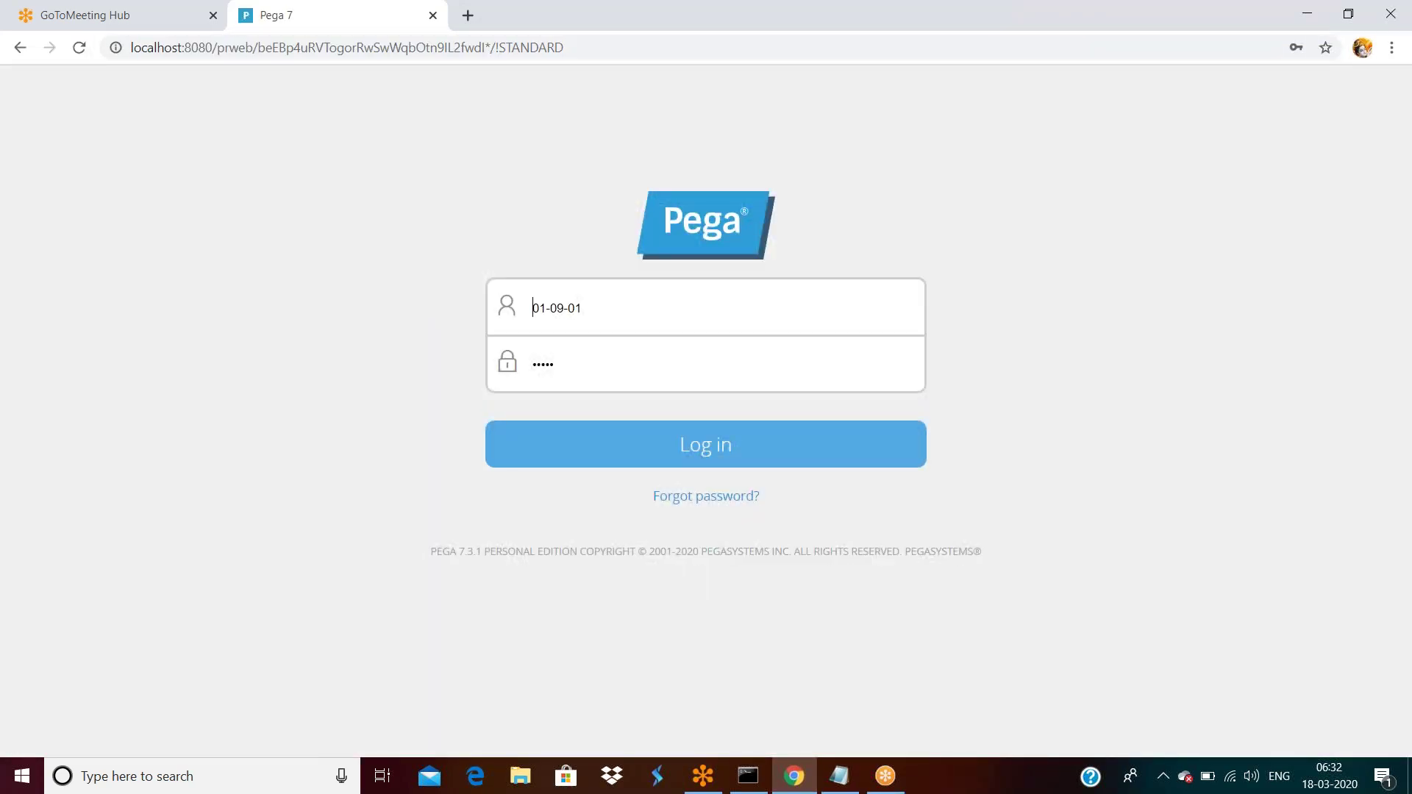
Sign in with the saved Admin.Testapp login from the username autofill list.
{"action": "triple_click", "coordinate": [622, 316]}
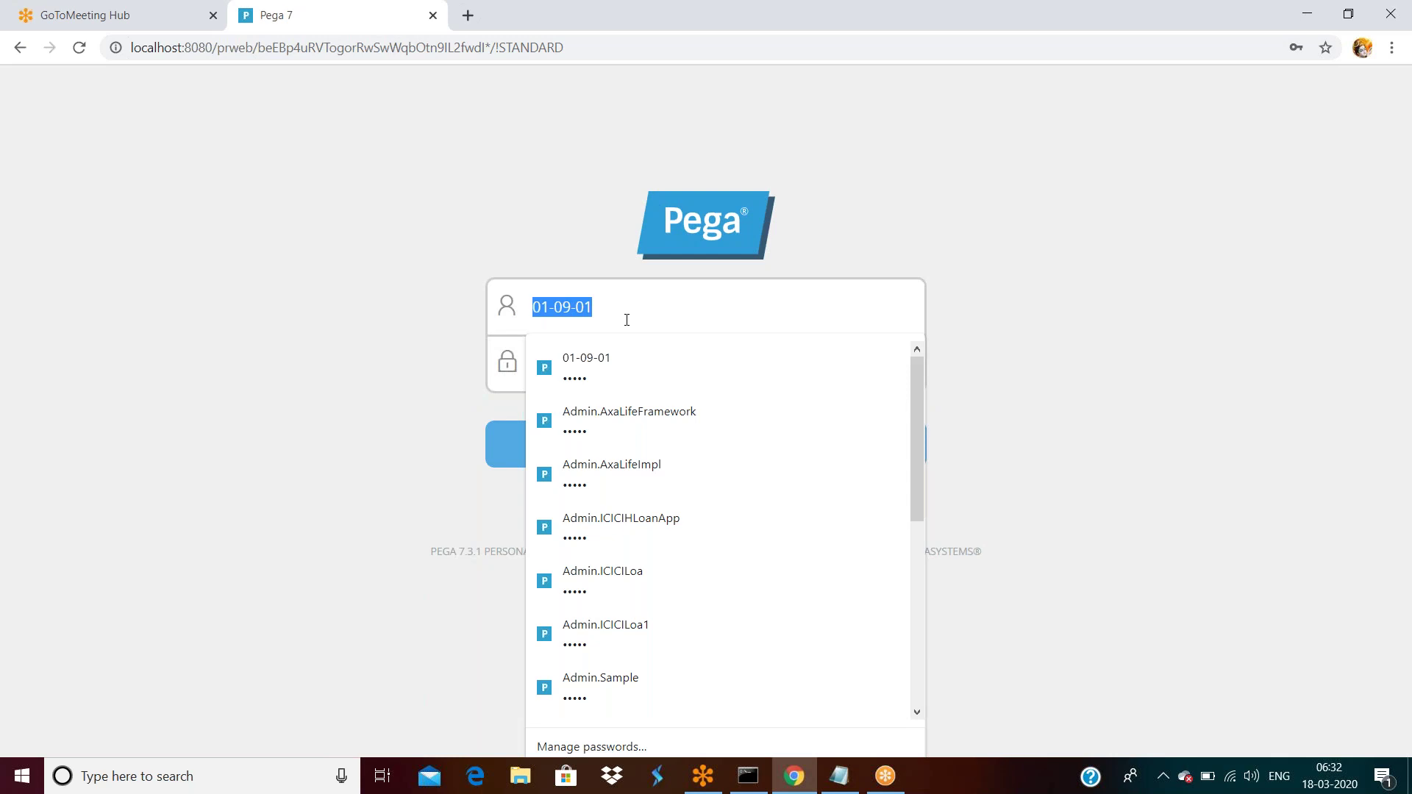
{"action": "scroll", "coordinate": [647, 515], "scroll_direction": "down", "scroll_amount": 3}
{"action": "scroll", "coordinate": [651, 513], "scroll_direction": "up", "scroll_amount": 3}
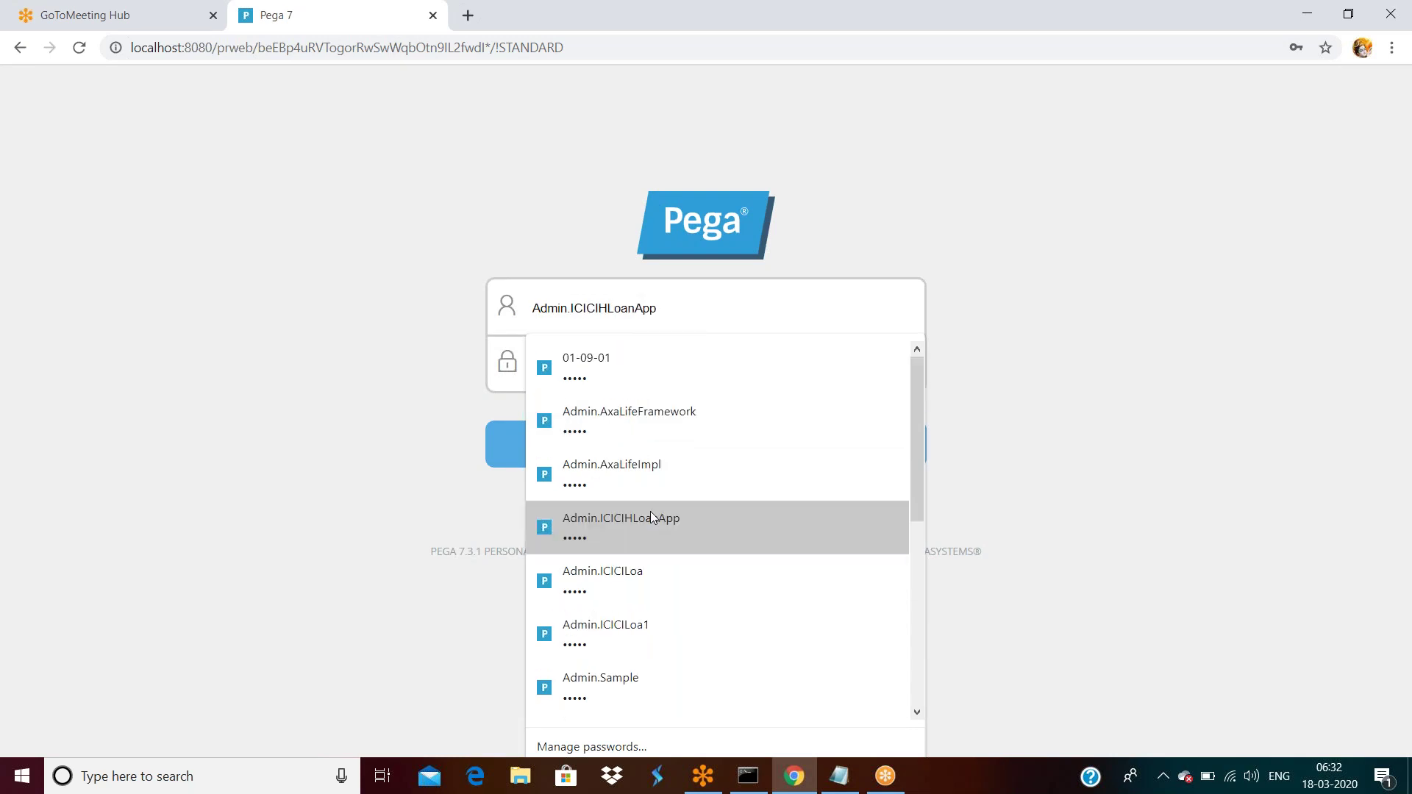
{"action": "triple_click", "coordinate": [622, 303]}
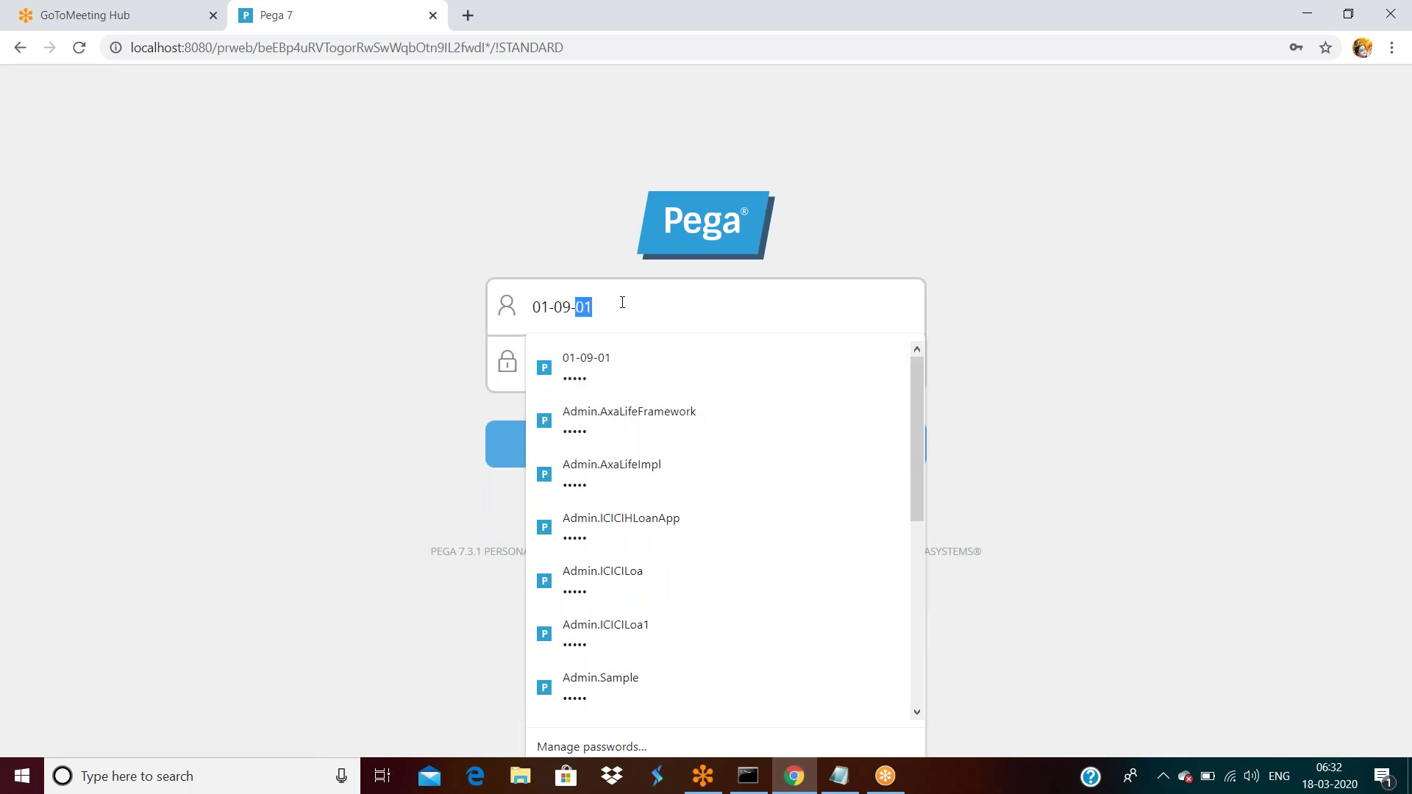
{"action": "type", "text": "Admi"}
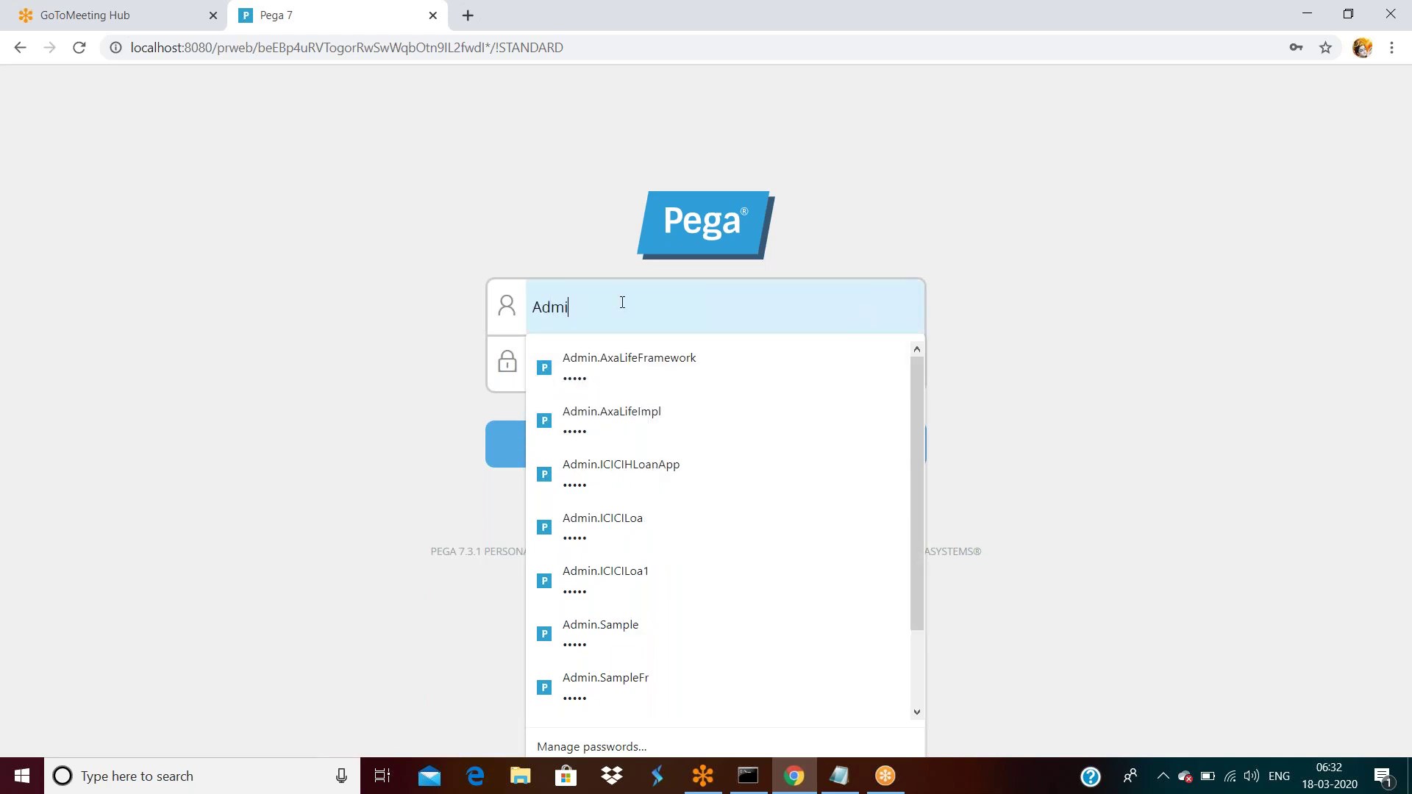
{"action": "type", "text": "n.Tes"}
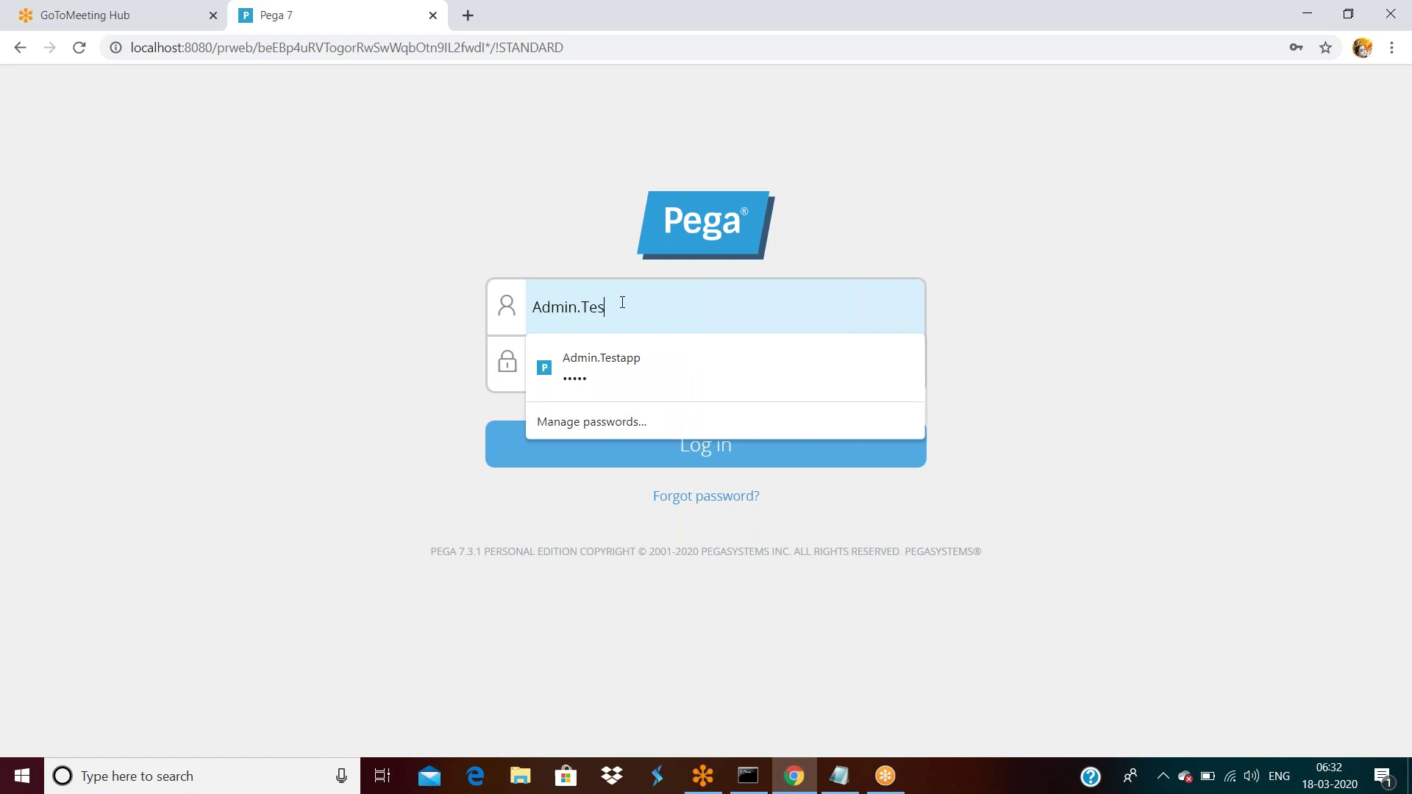
{"action": "left_click", "coordinate": [615, 358]}
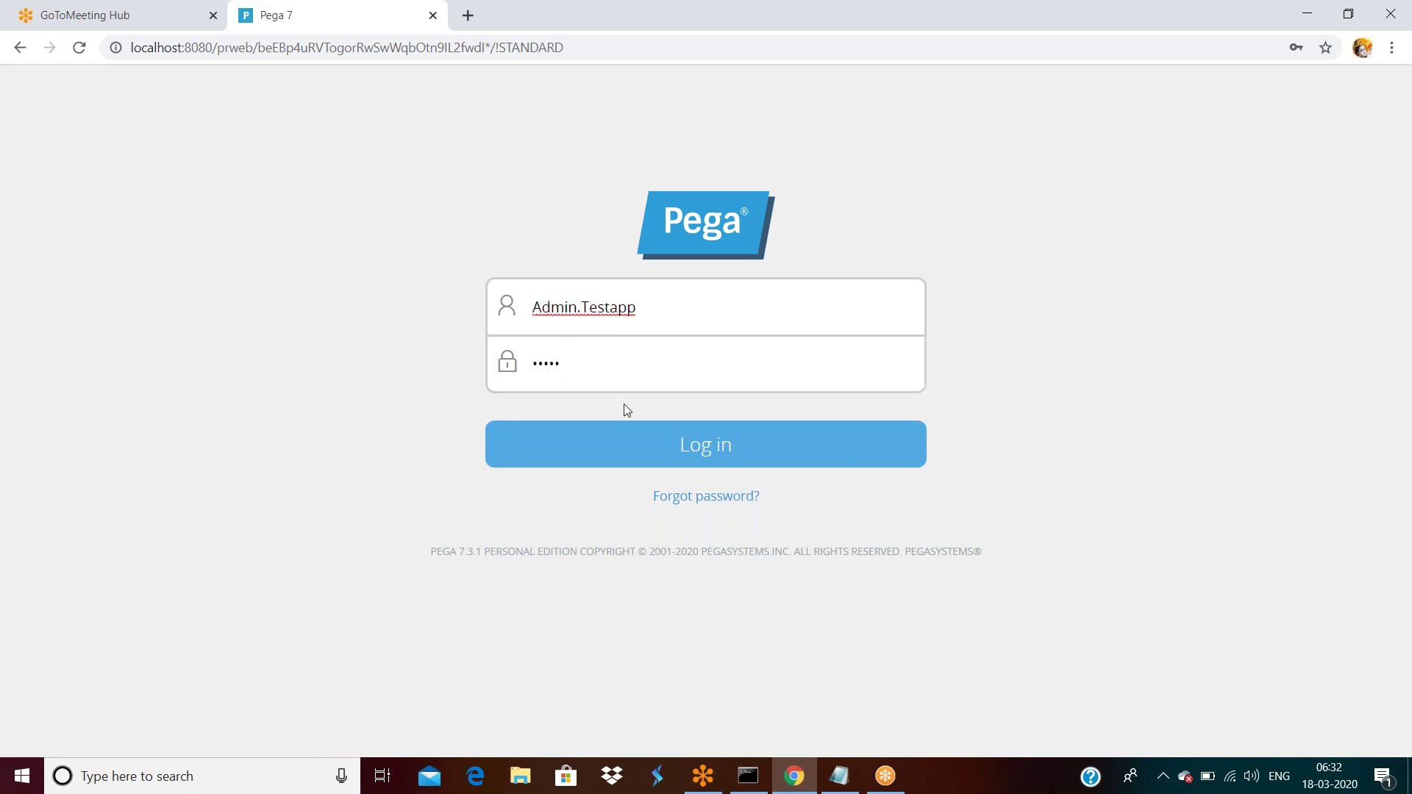
{"action": "left_click", "coordinate": [672, 450]}
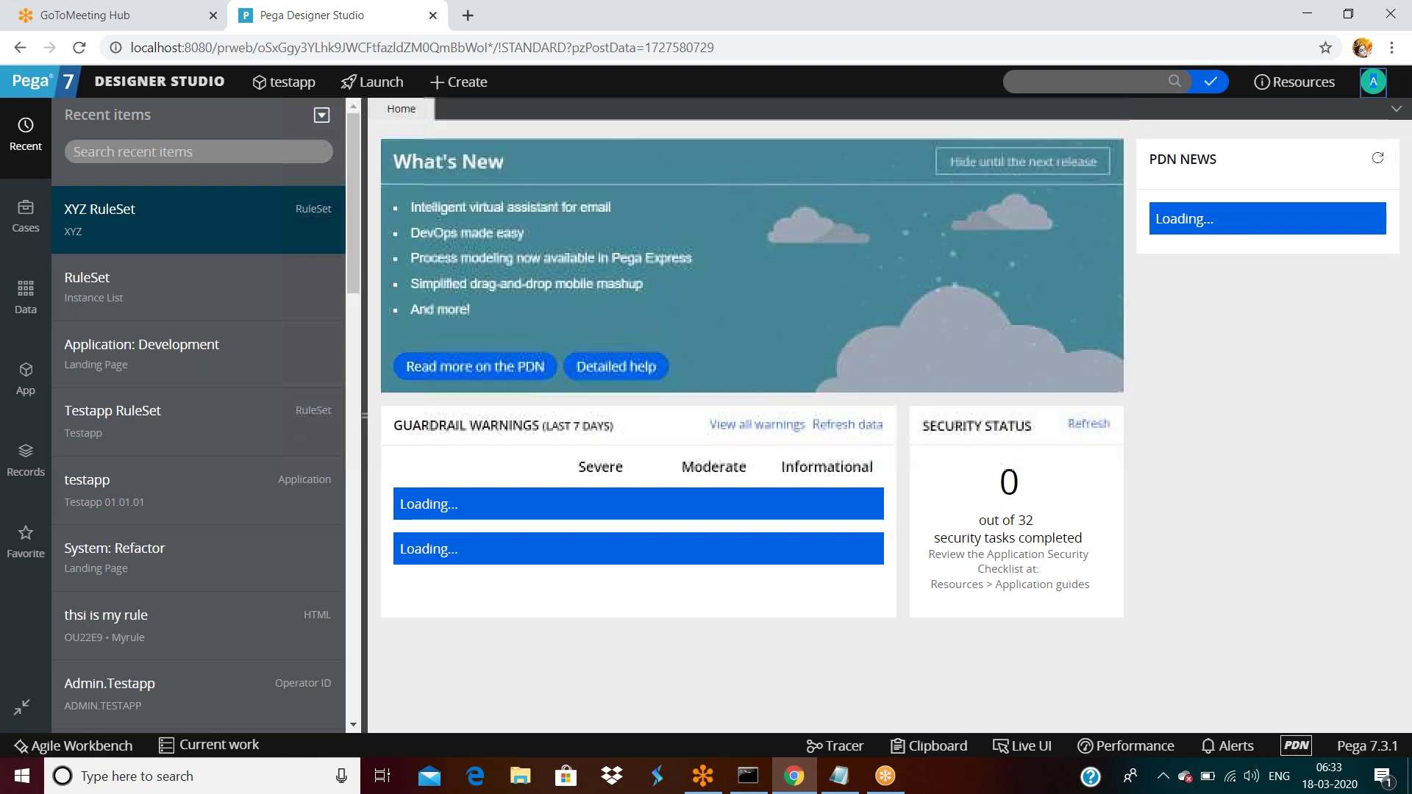
Log off, then sign in with the saved Admin.ICICILoa login to reach the Case Manager portal.
{"action": "left_click", "coordinate": [1375, 83]}
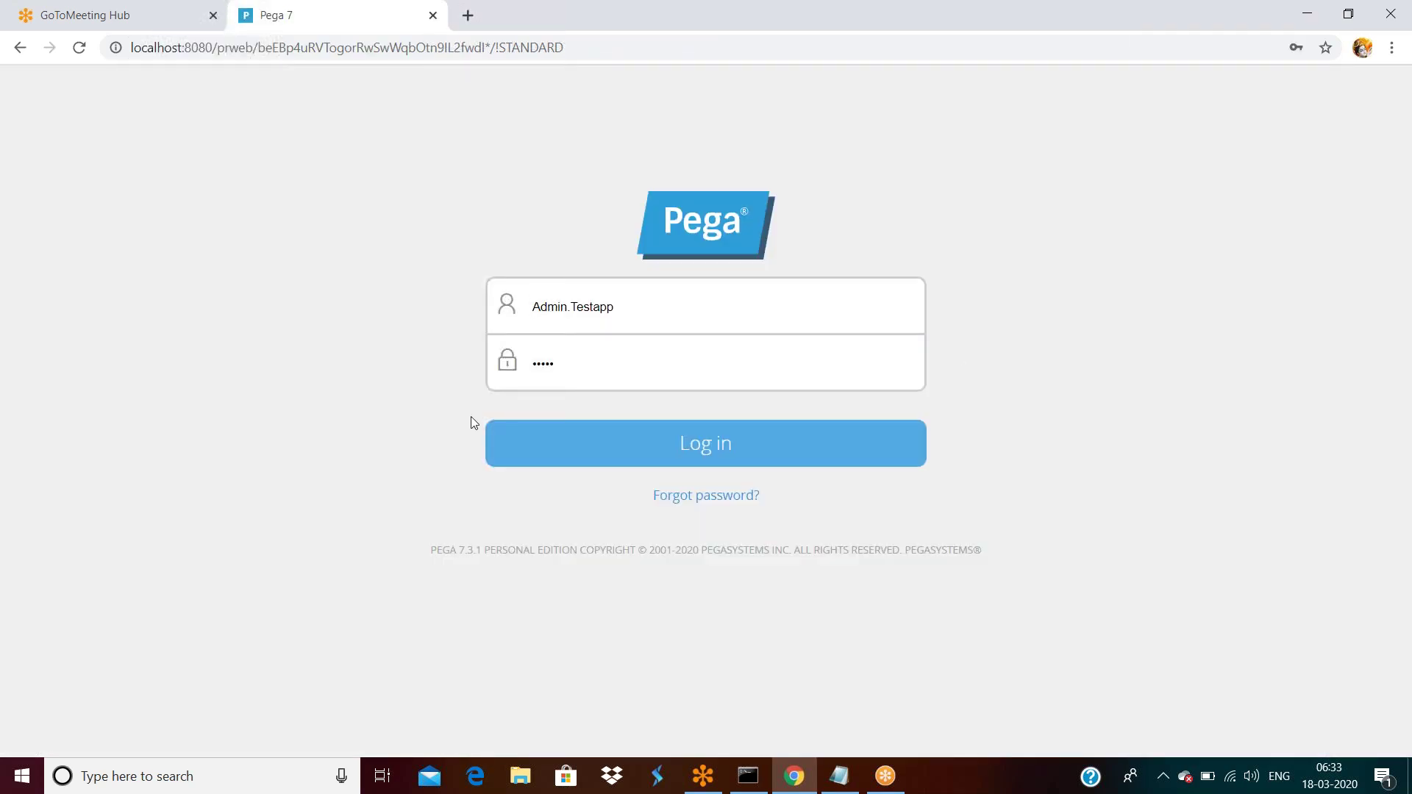
{"action": "left_click", "coordinate": [640, 307]}
{"action": "left_click_drag", "start_coordinate": [578, 307], "coordinate": [638, 307]}
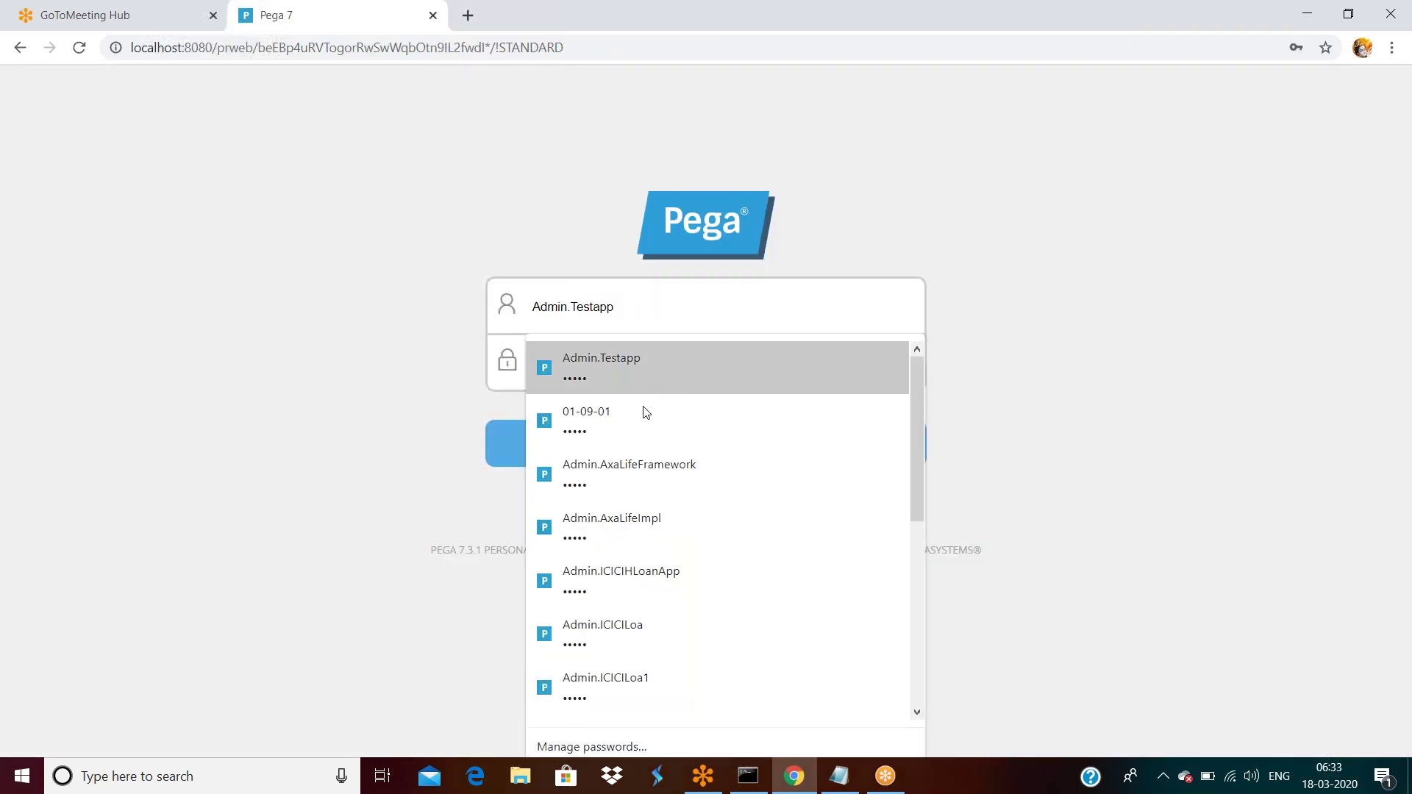
{"action": "left_click", "coordinate": [623, 631]}
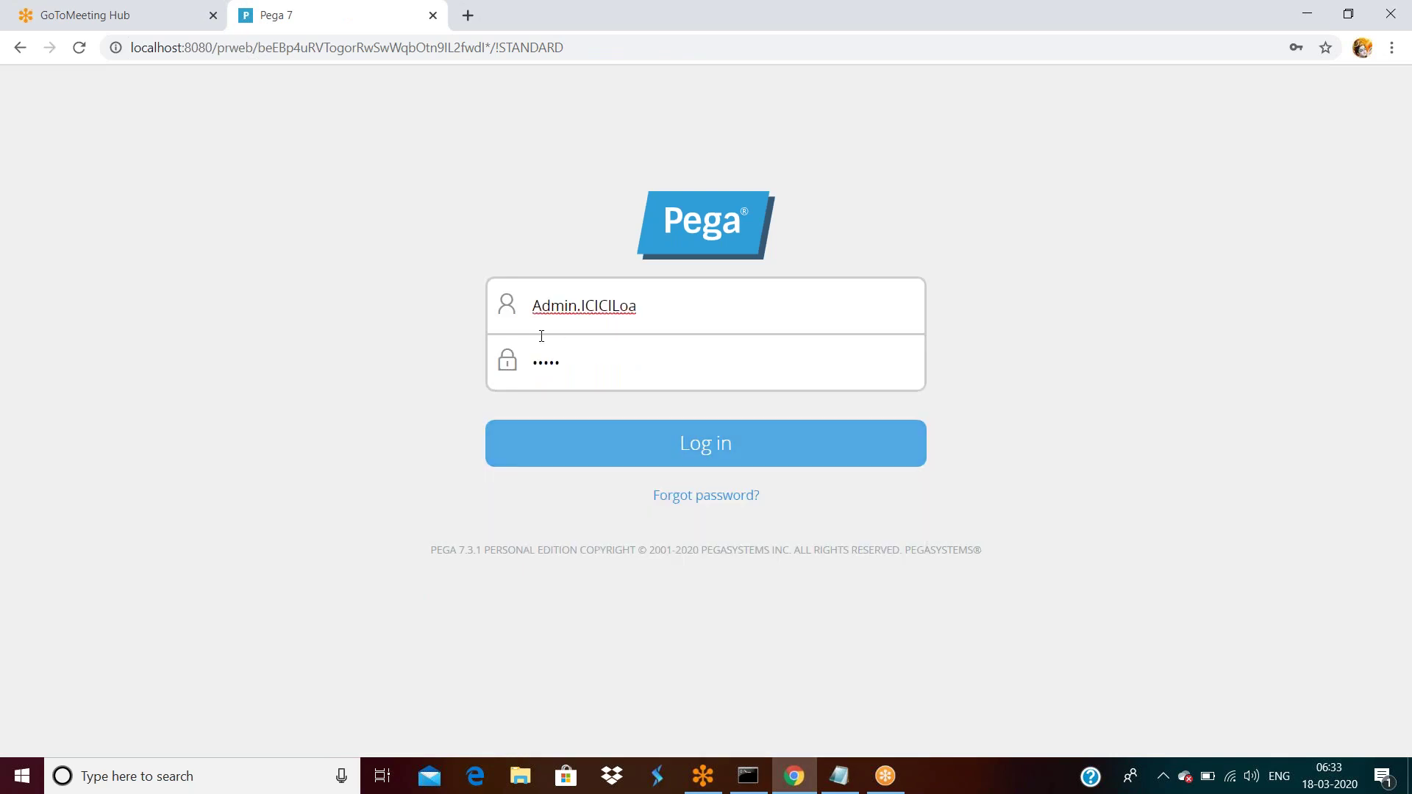
{"action": "left_click", "coordinate": [621, 454]}
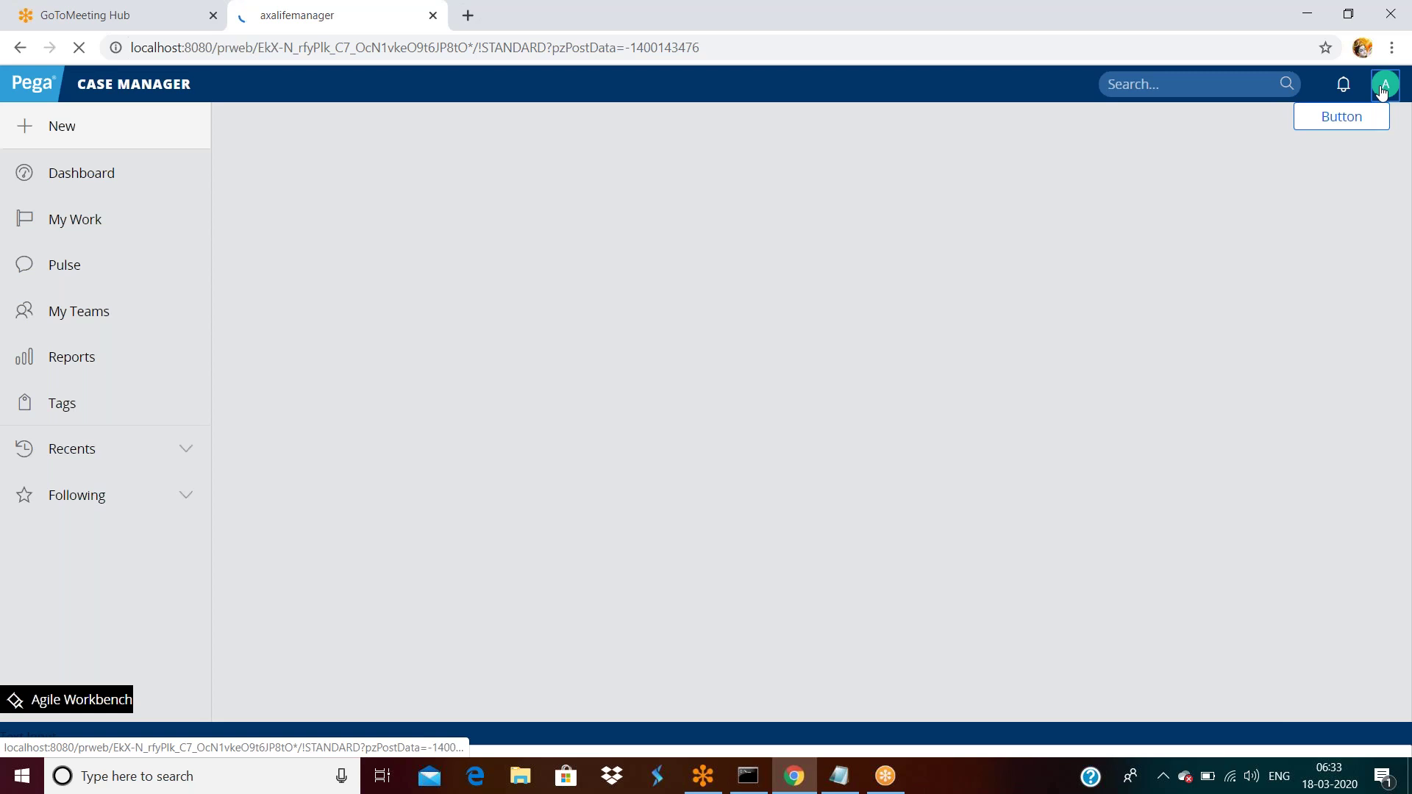
Log off the Case Manager portal and sign in with the saved sampleop login.
{"action": "left_click", "coordinate": [1382, 89]}
{"action": "left_click", "coordinate": [1263, 276]}
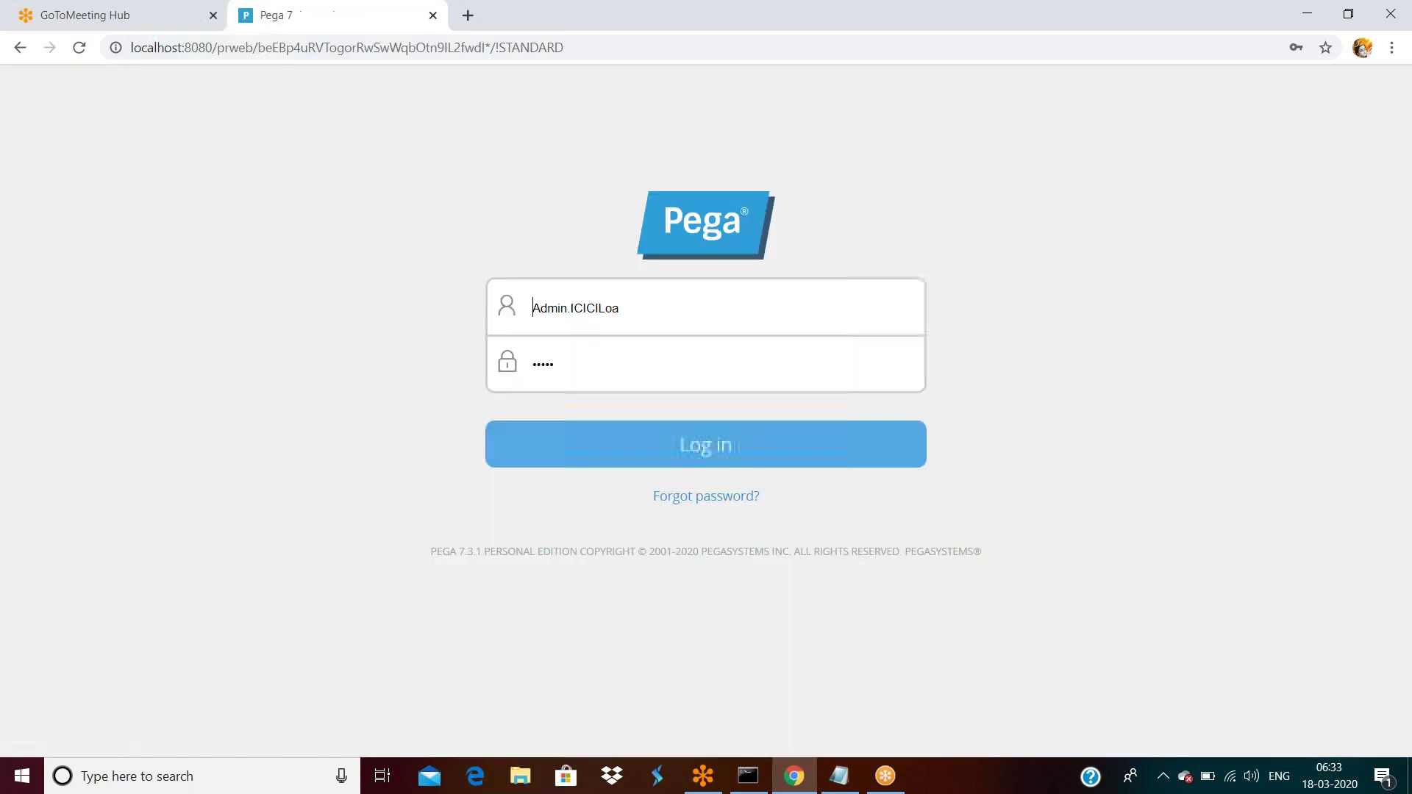
{"action": "left_click", "coordinate": [667, 310]}
{"action": "scroll", "coordinate": [693, 498], "scroll_direction": "down", "scroll_amount": 3}
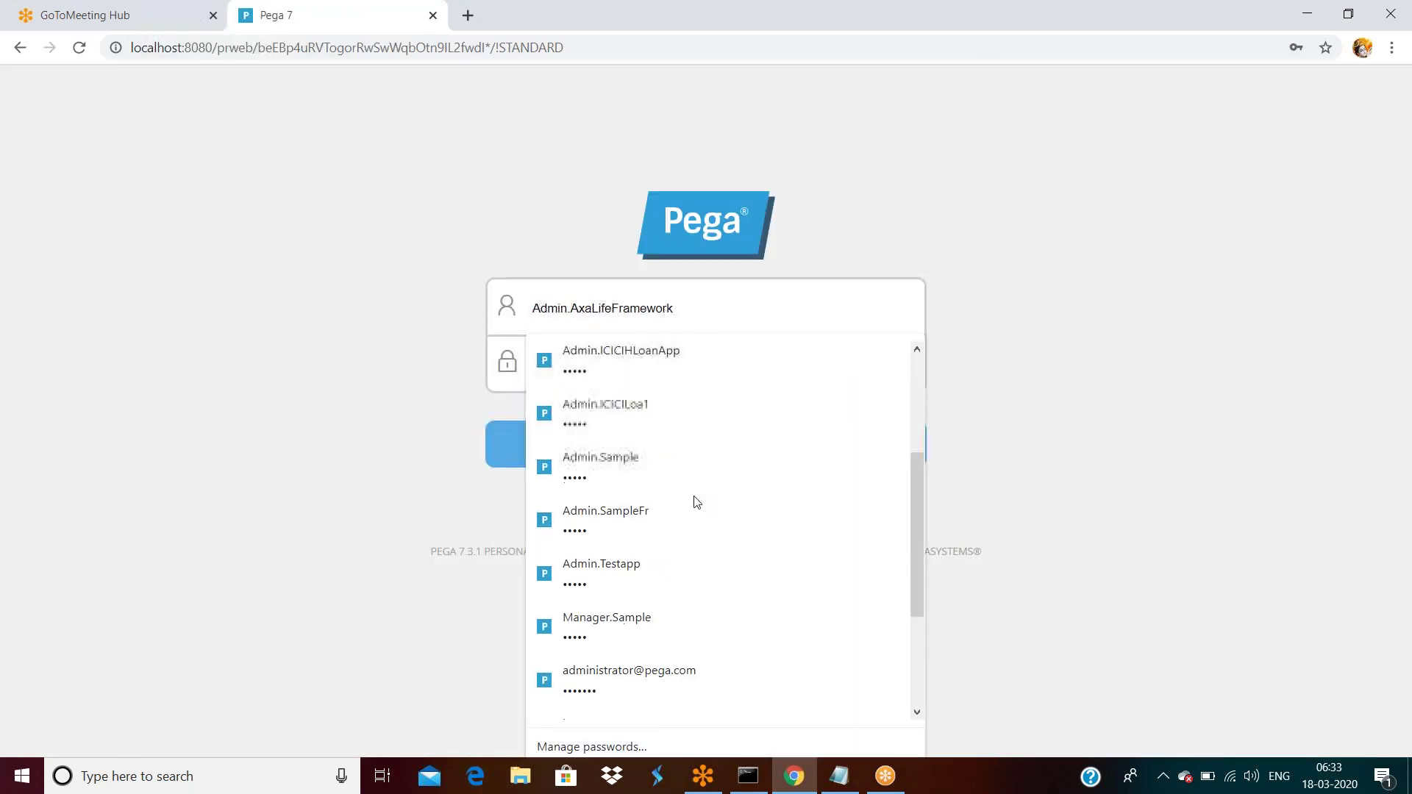
{"action": "scroll", "coordinate": [685, 523], "scroll_direction": "down", "scroll_amount": 2}
{"action": "scroll", "coordinate": [677, 552], "scroll_direction": "down", "scroll_amount": 2}
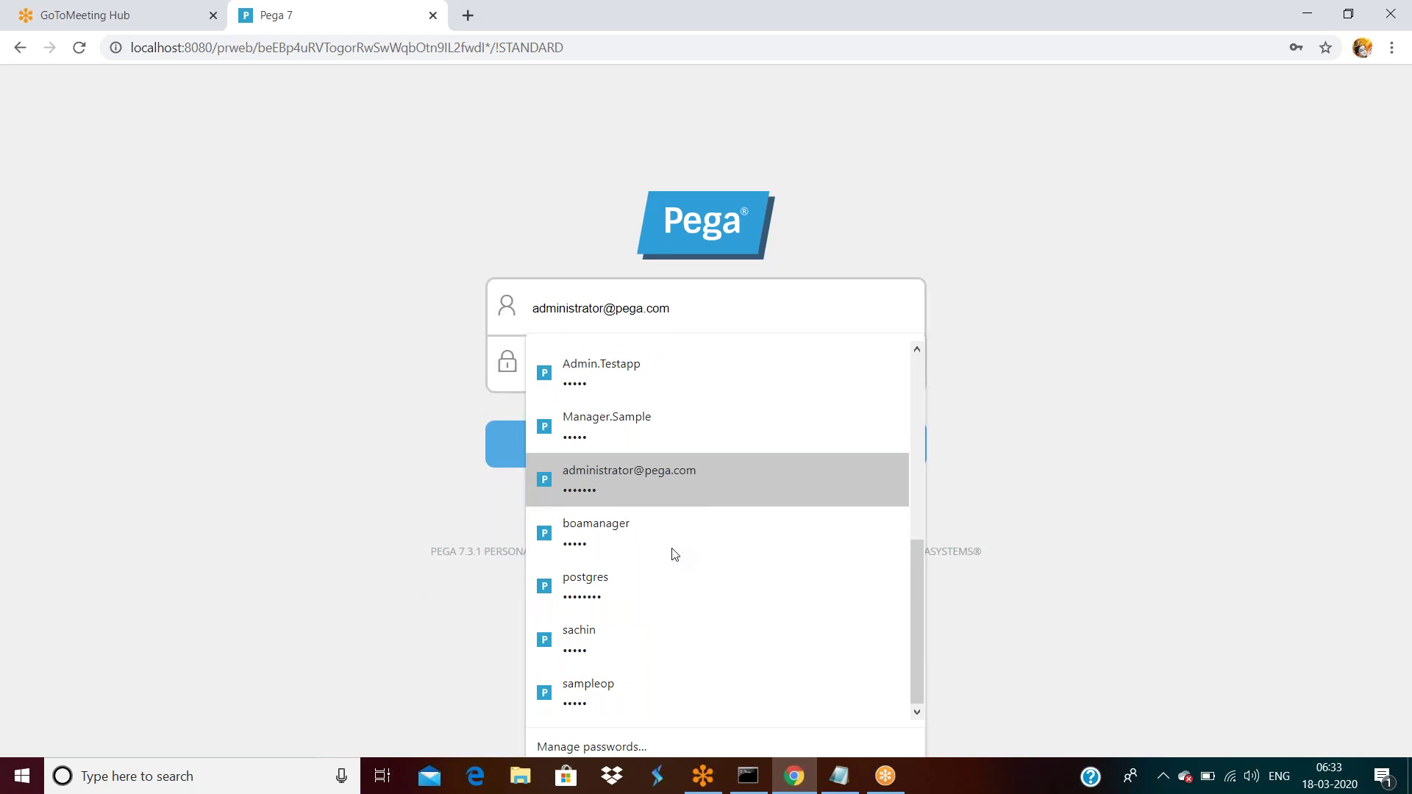
{"action": "left_click", "coordinate": [594, 691]}
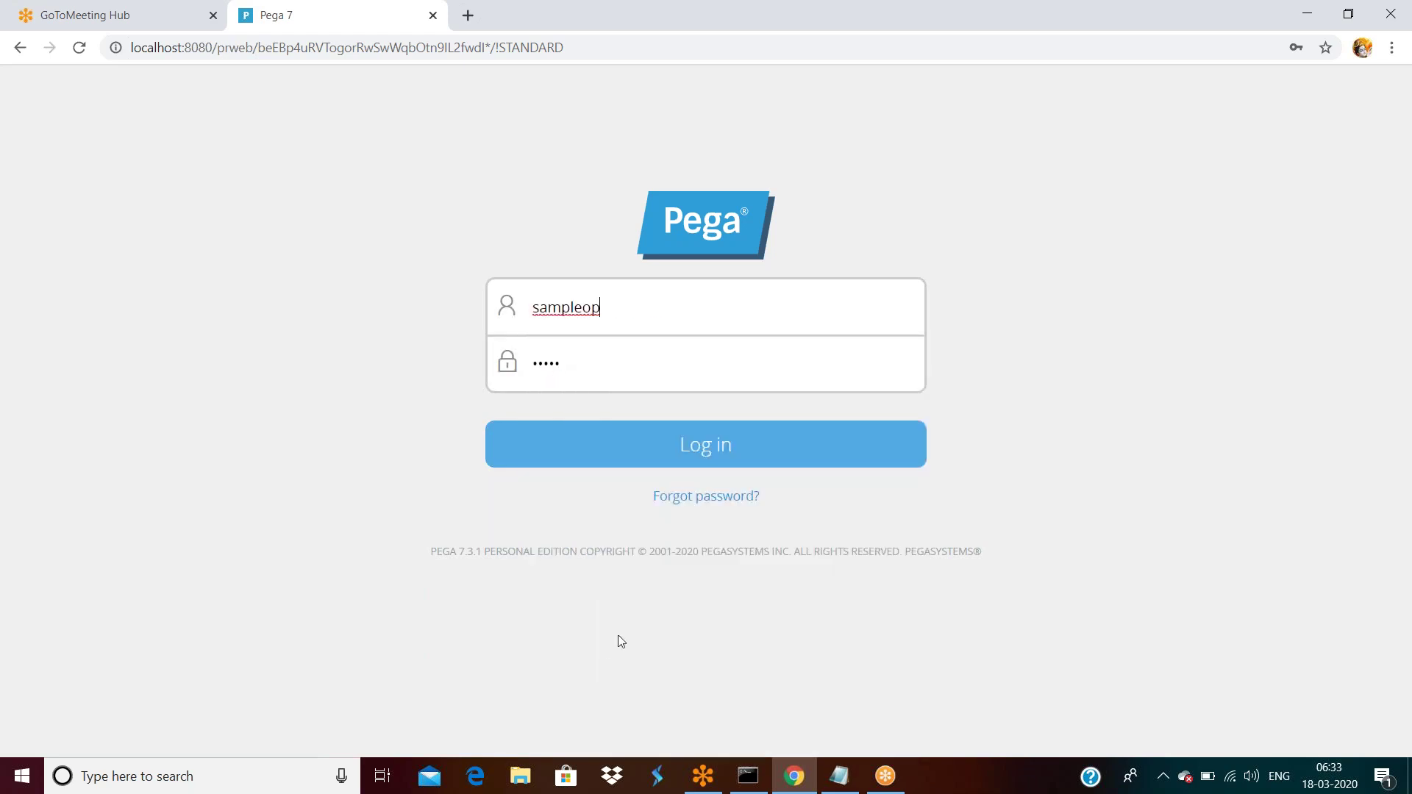
{"action": "left_click", "coordinate": [706, 454]}
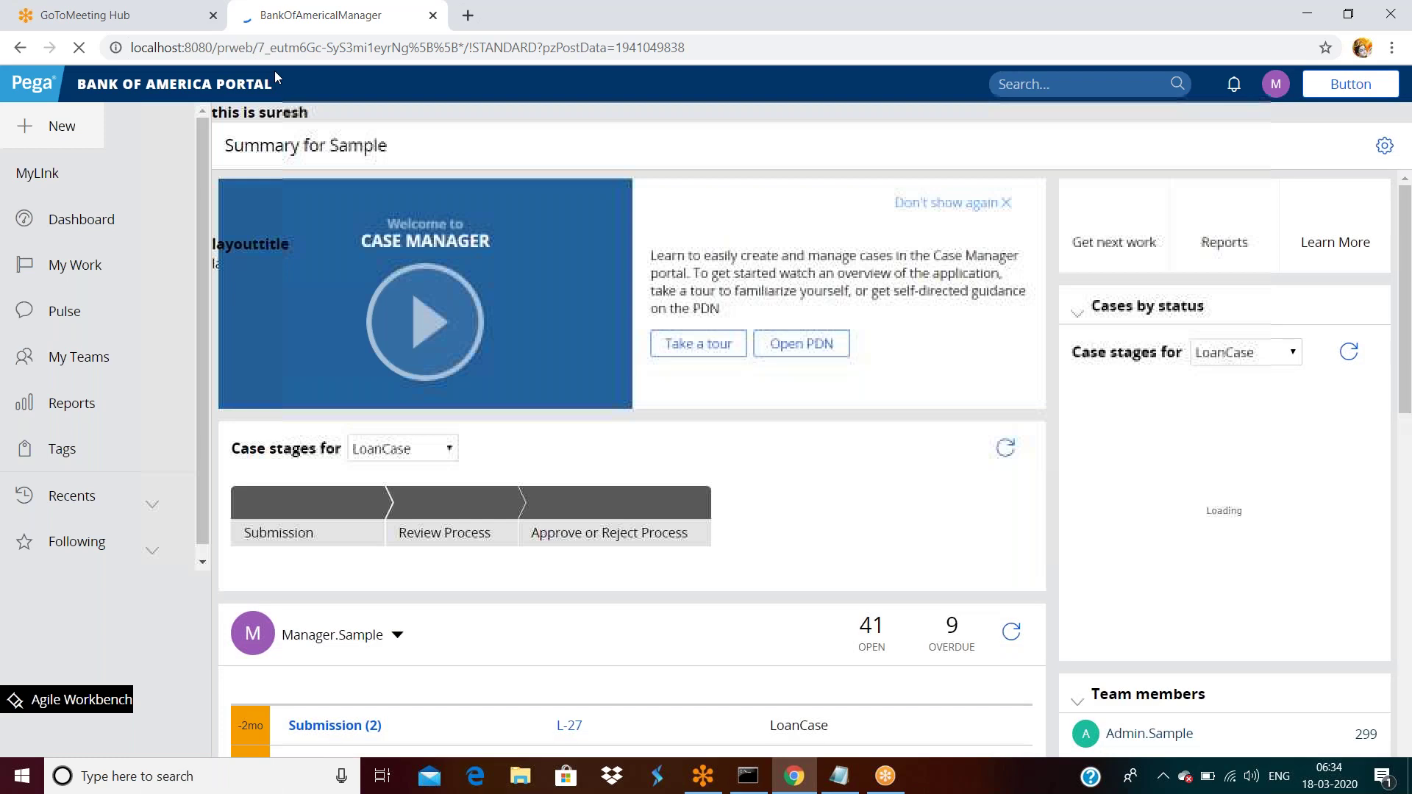
Log off the Bank of America Portal from the operator menu.
{"action": "left_click", "coordinate": [1275, 86]}
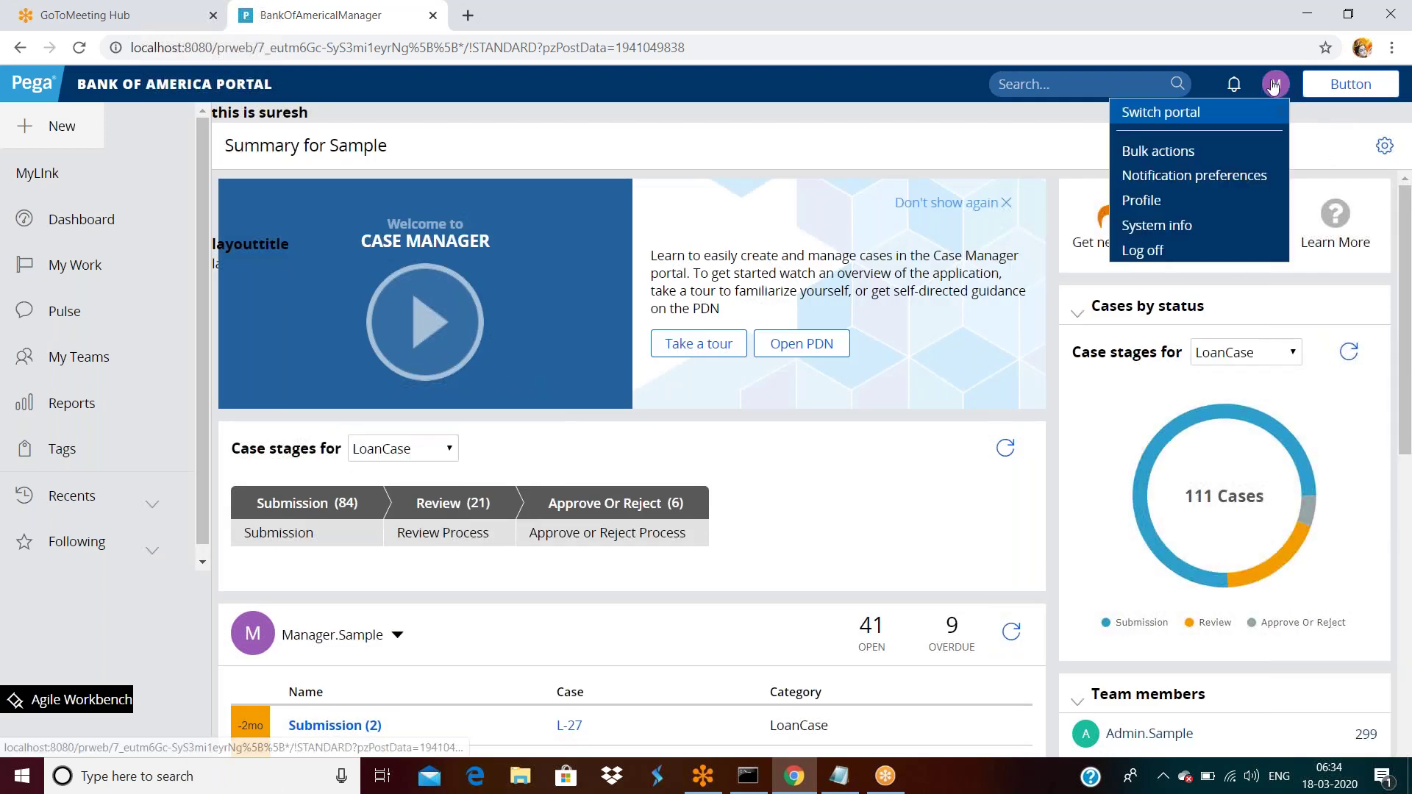
{"action": "left_click", "coordinate": [1165, 253]}
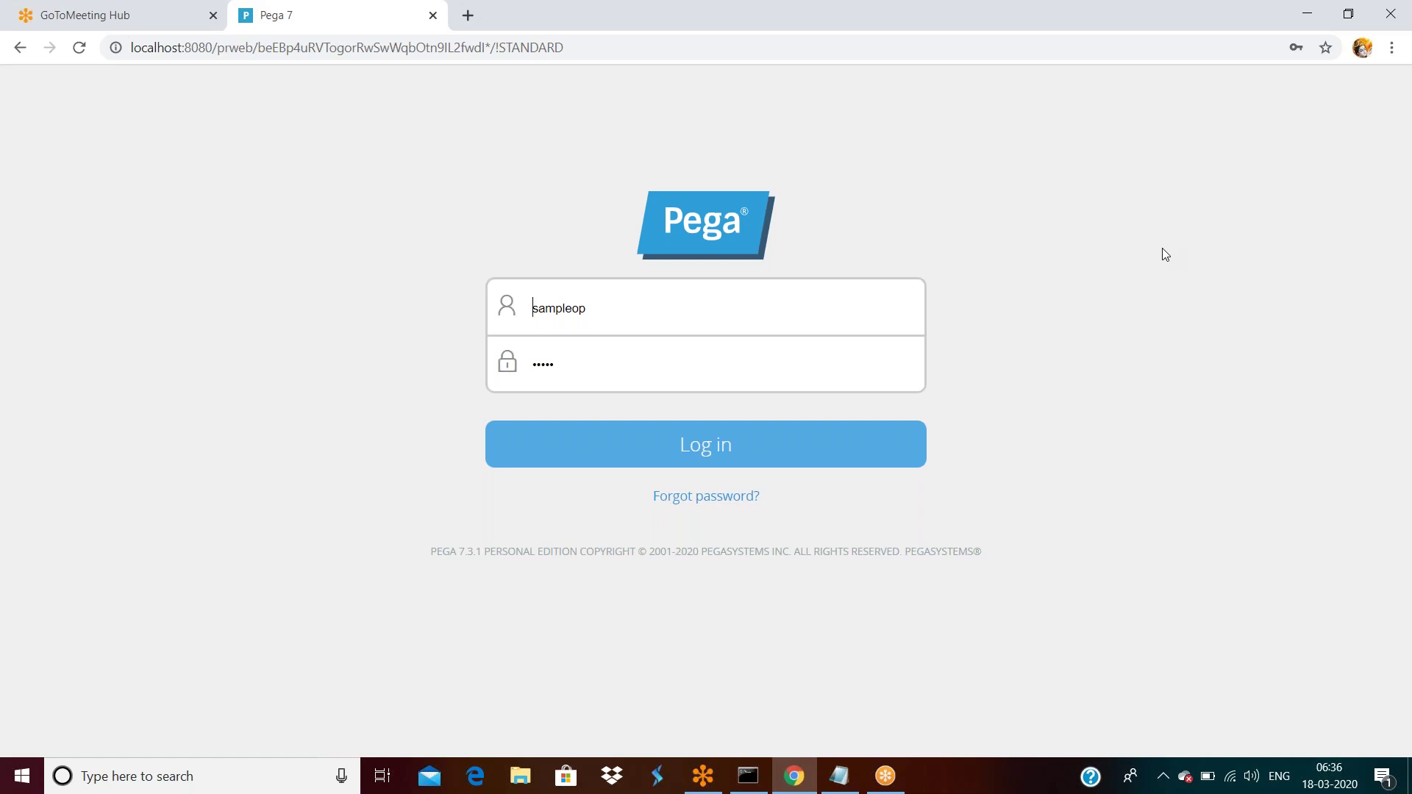
{"action": "left_click", "coordinate": [841, 776]}
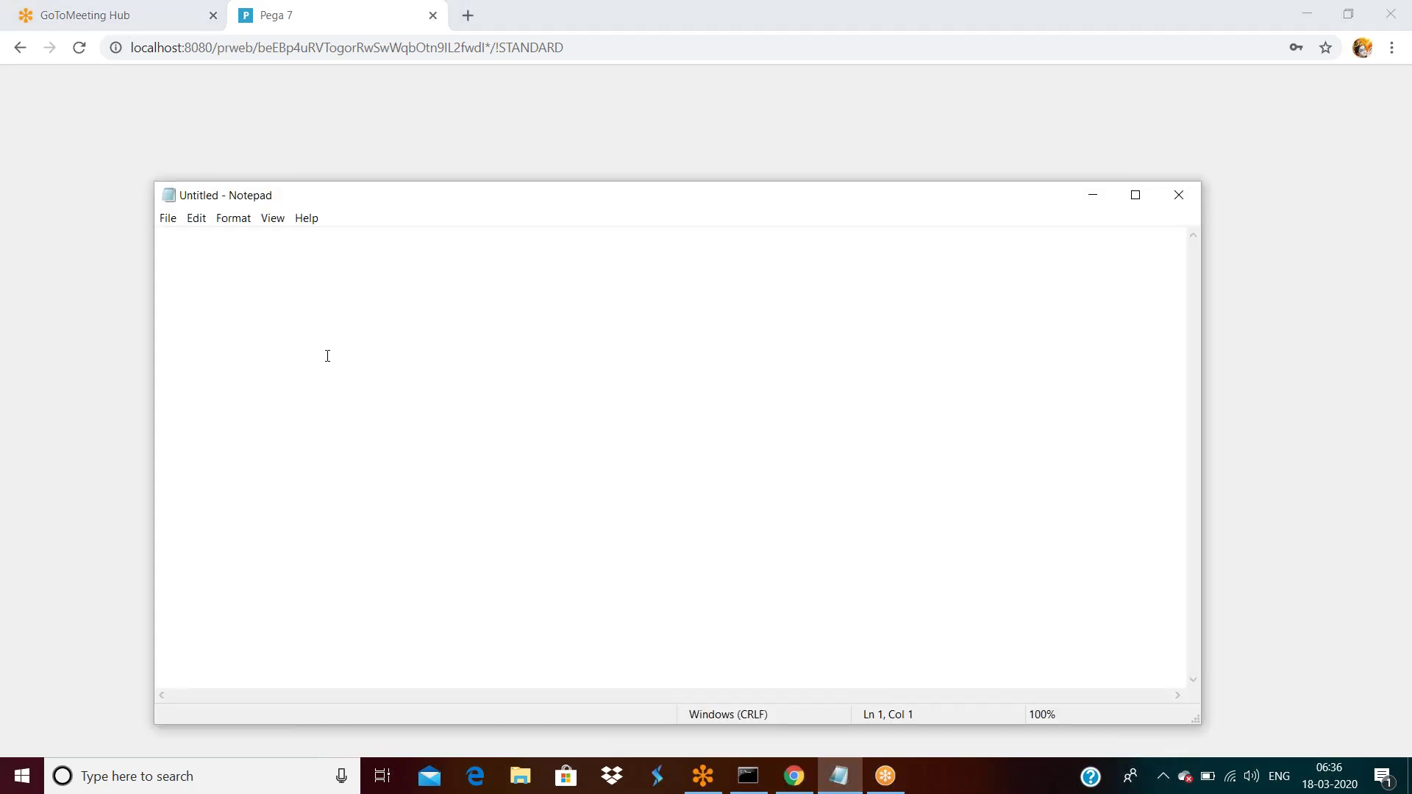
{"action": "type", "text": "only one operatro can access"}
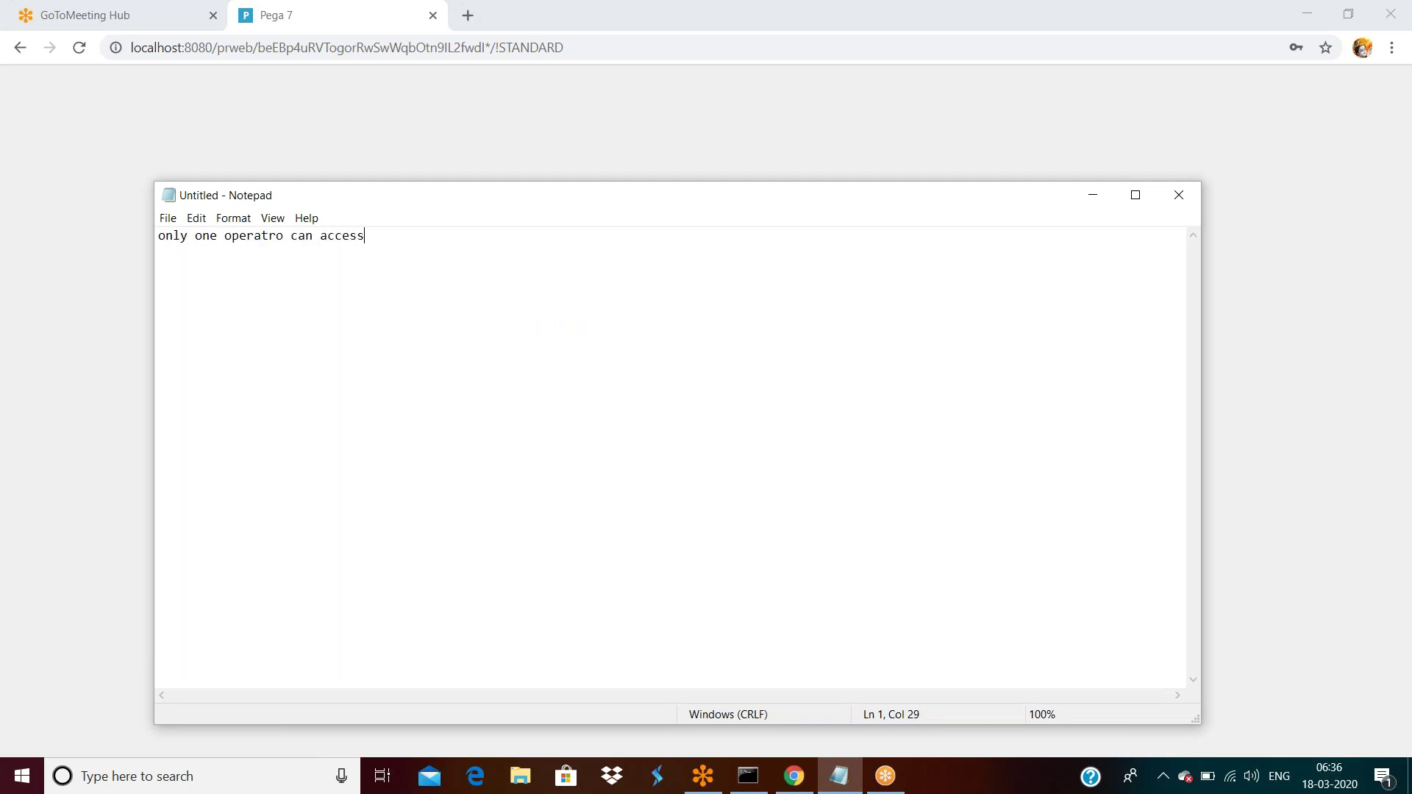
{"action": "type", "text": " the one application"}
{"action": "key", "text": "Return"}
{"action": "key", "text": "Return"}
{"action": "key", "text": "Return"}
{"action": "type", "text": "A"}
{"action": "key", "text": "Return"}
{"action": "key", "text": "Return"}
{"action": "key", "text": "Return"}
{"action": "type", "text": "B"}
{"action": "key", "text": "Return"}
{"action": "key", "text": "Return"}
{"action": "key", "text": "Return"}
{"action": "type", "text": "C"}
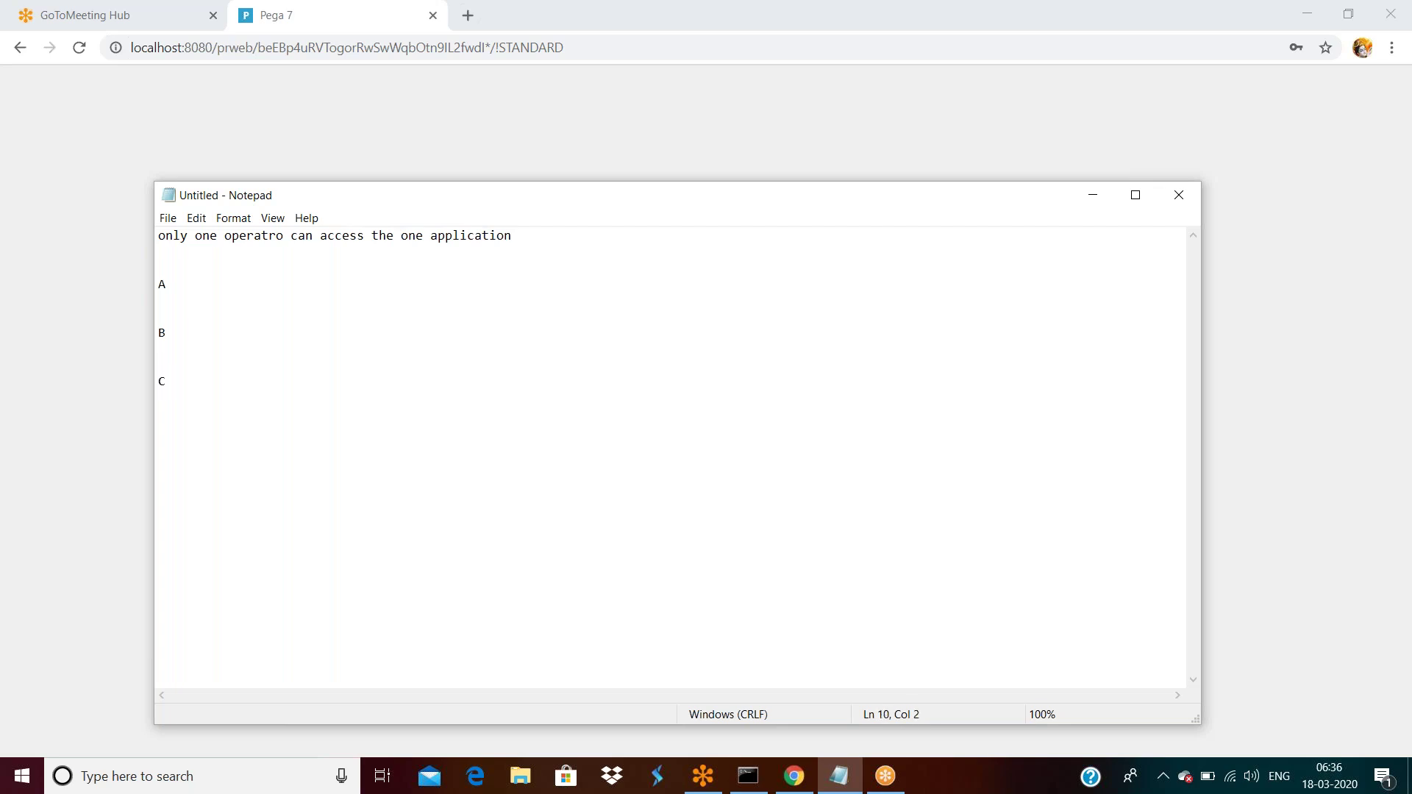
{"action": "type", "text": "---------------"}
{"action": "type", "text": "-----Applicatio"}
{"action": "type", "text": "n"}
{"action": "key", "text": "BackSpace"}
{"action": "type", "text": "c"}
{"action": "key", "text": "Up"}
{"action": "key", "text": "Up"}
{"action": "key", "text": "Up"}
{"action": "key", "text": "Up"}
{"action": "key", "text": "Up"}
{"action": "key", "text": "Up"}
{"action": "key", "text": "Up"}
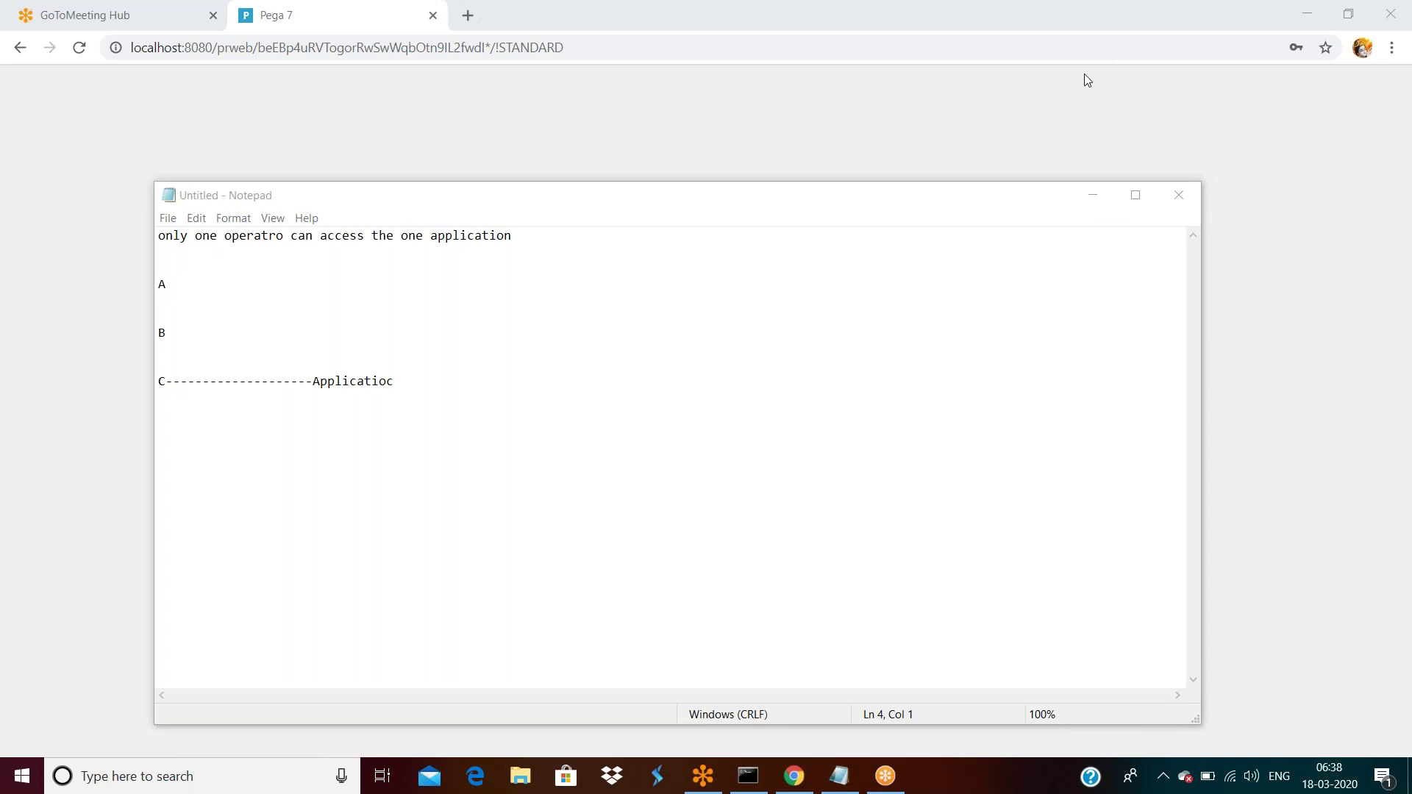
{"action": "left_click", "coordinate": [421, 386]}
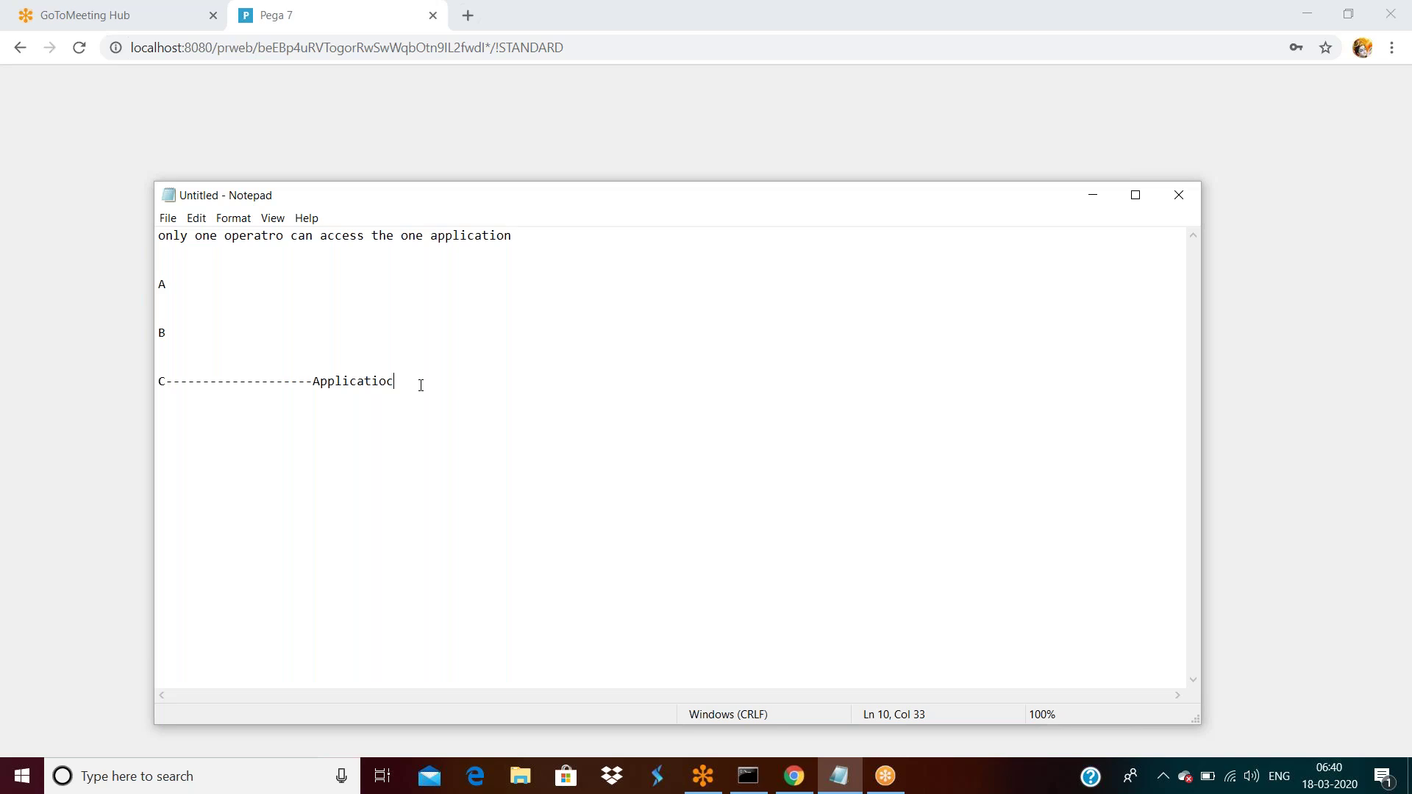
Switch from Notepad back to the Pega login page in Chrome.
{"action": "left_click", "coordinate": [347, 126]}
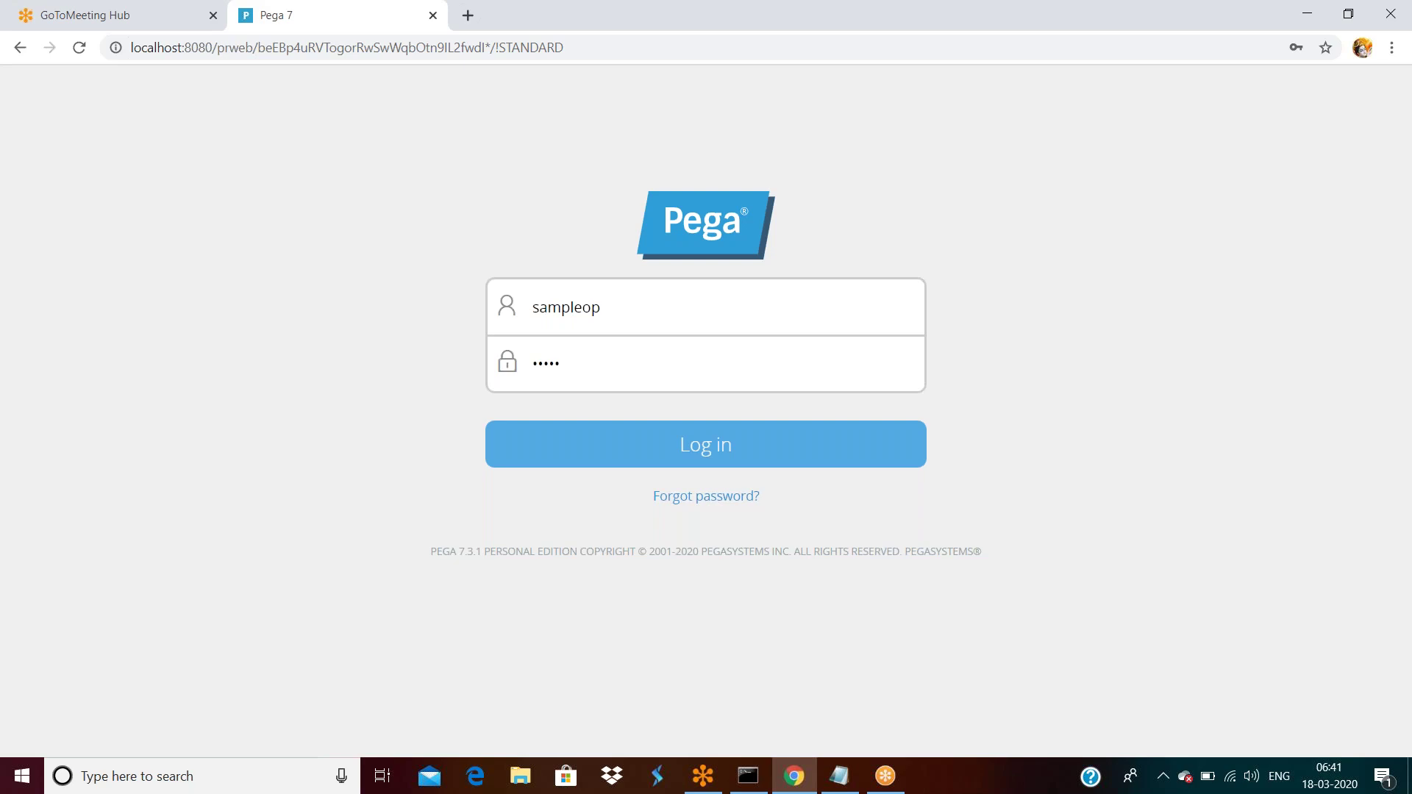
Replace the username with the saved Admin.Testapp entry and log in to Designer Studio.
{"action": "double_click", "coordinate": [599, 306]}
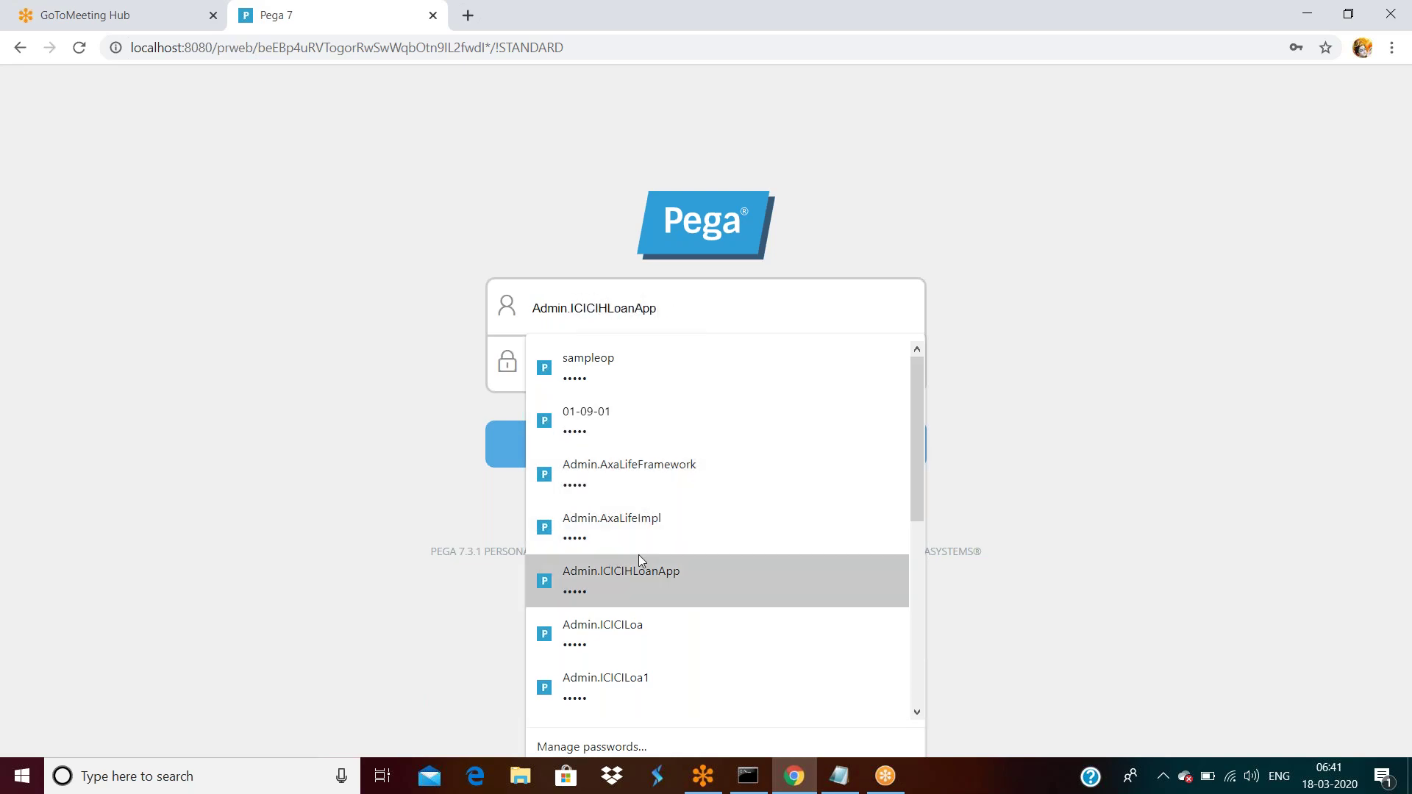
{"action": "type", "text": "Admin"}
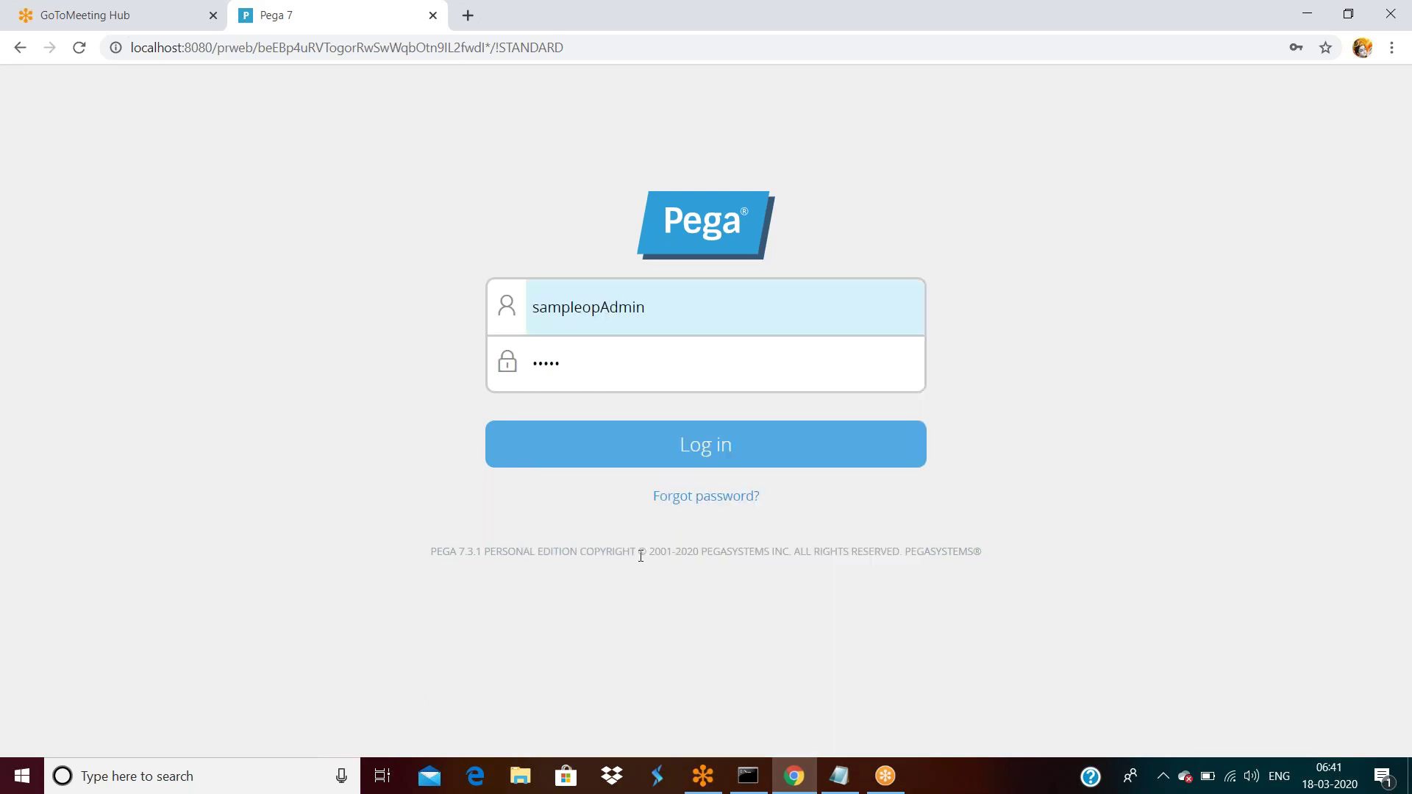
{"action": "triple_click", "coordinate": [641, 553]}
{"action": "double_click", "coordinate": [671, 316]}
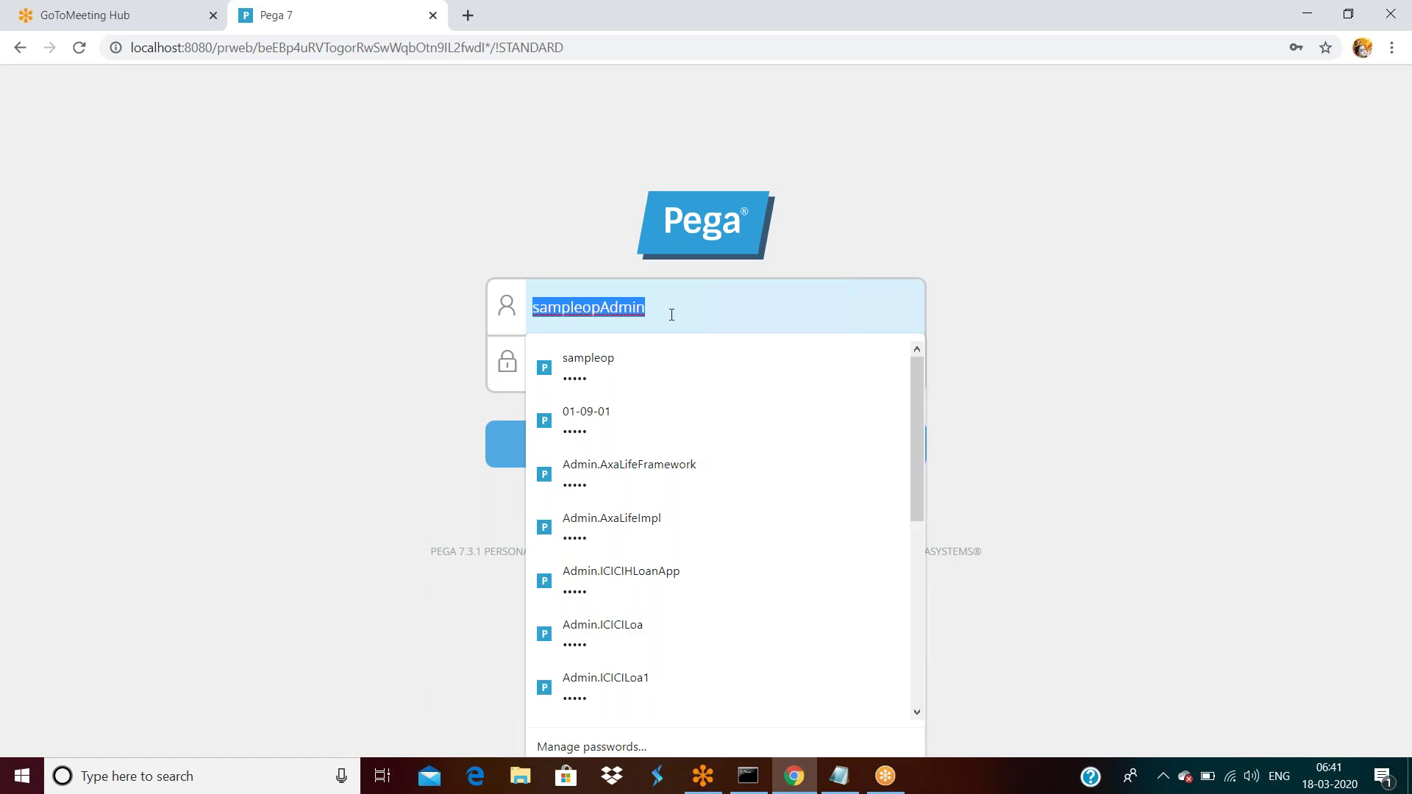
{"action": "type", "text": "Admin.Testapp"}
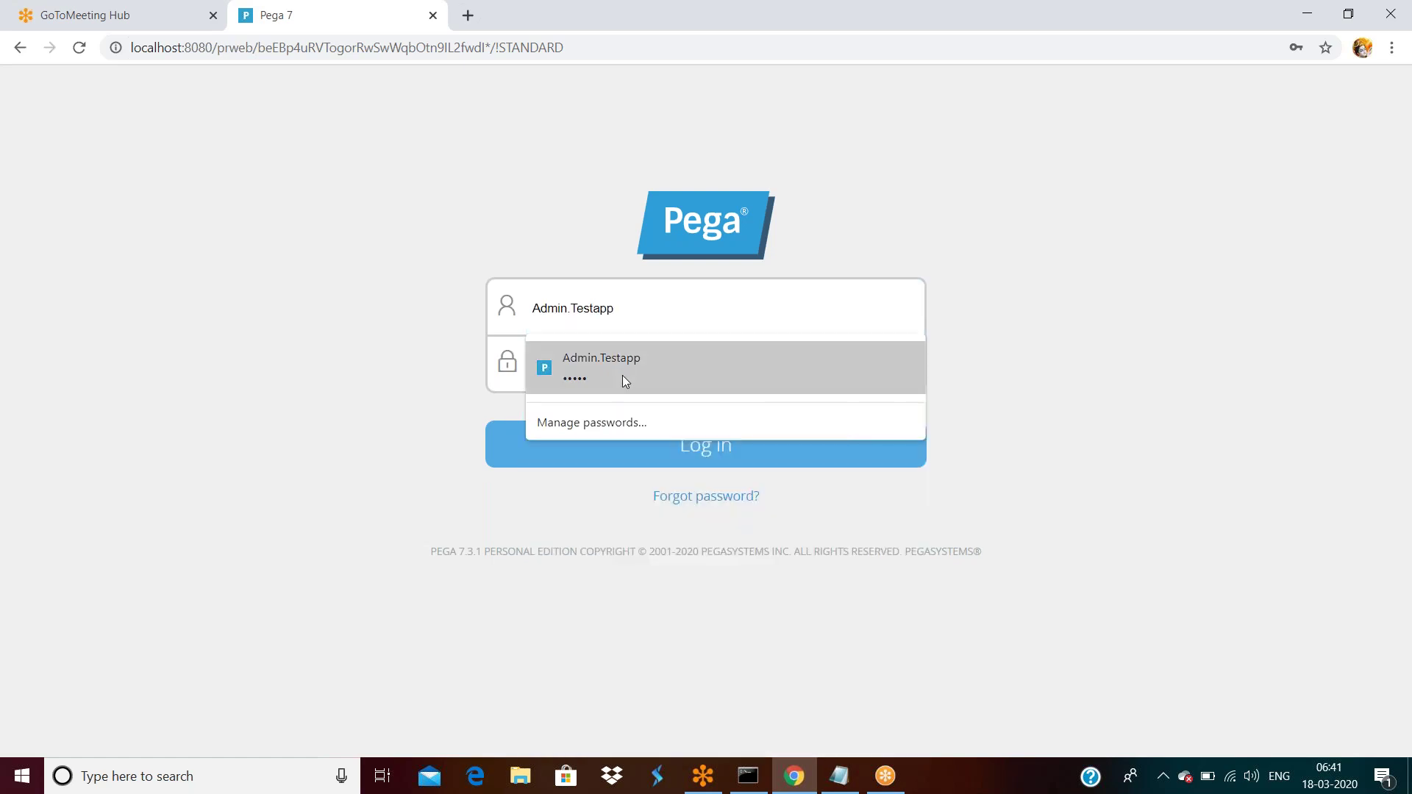
{"action": "left_click", "coordinate": [622, 375]}
{"action": "left_click", "coordinate": [638, 451]}
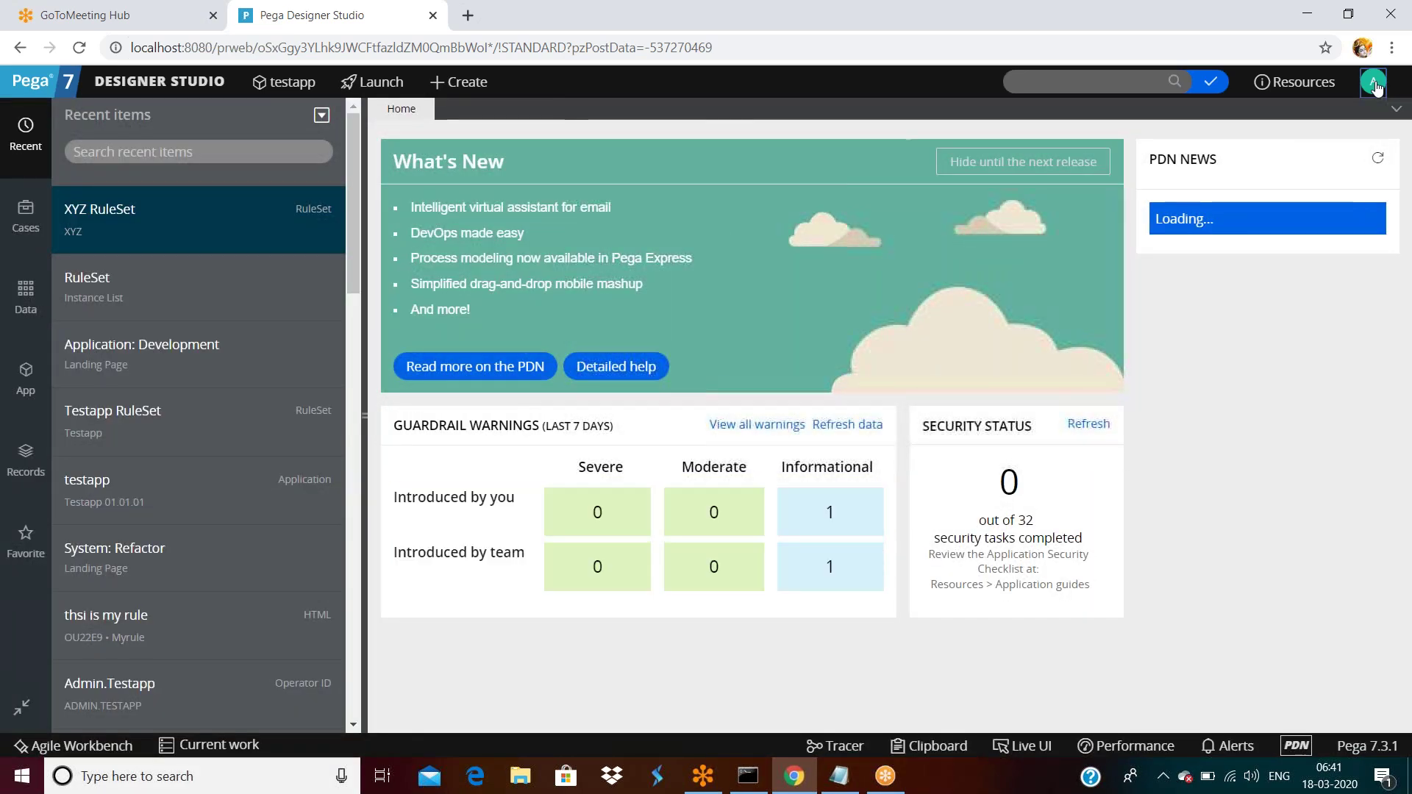
Open the logged-in operator's record and delete the Testapp:Administrators access group row.
{"action": "left_click", "coordinate": [1374, 84]}
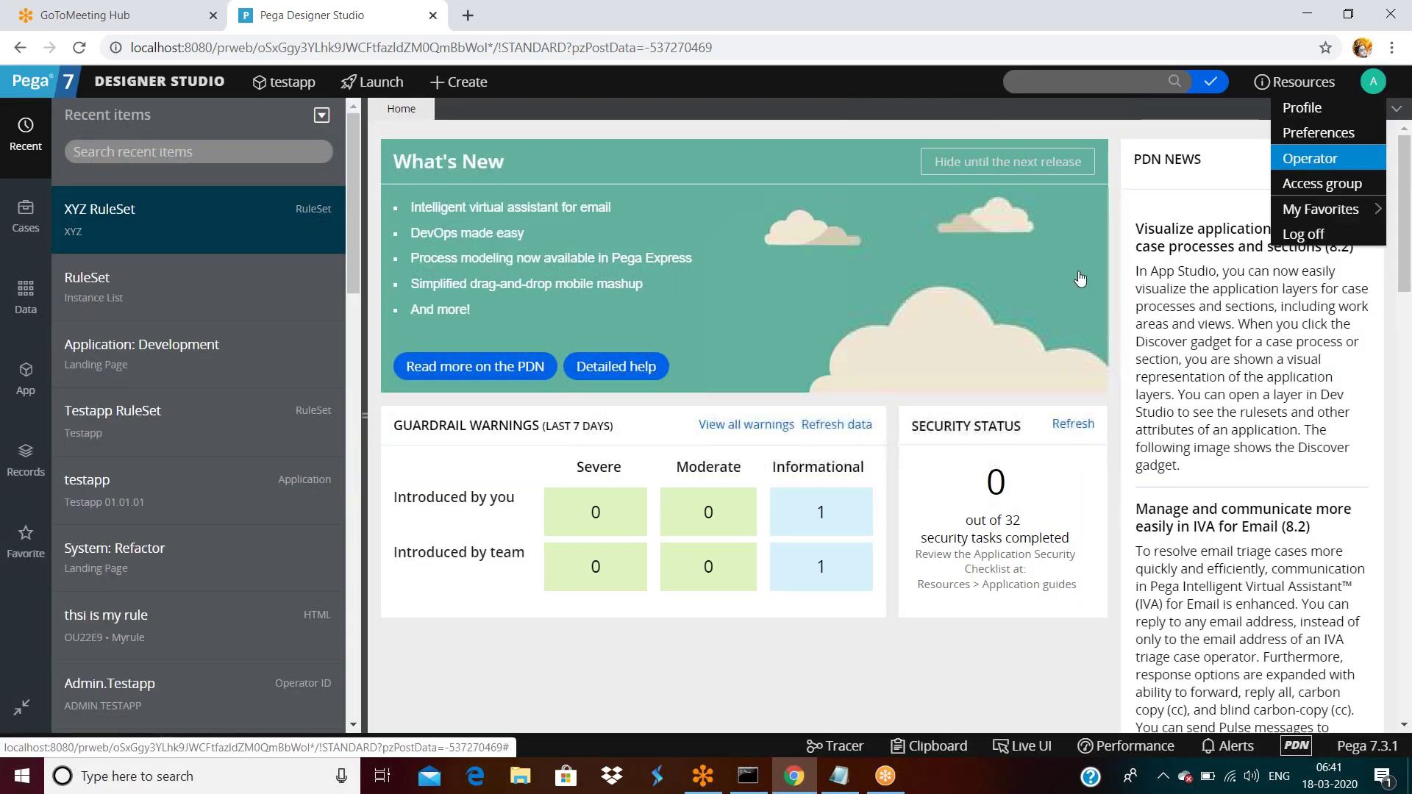
{"action": "left_click", "coordinate": [1316, 166]}
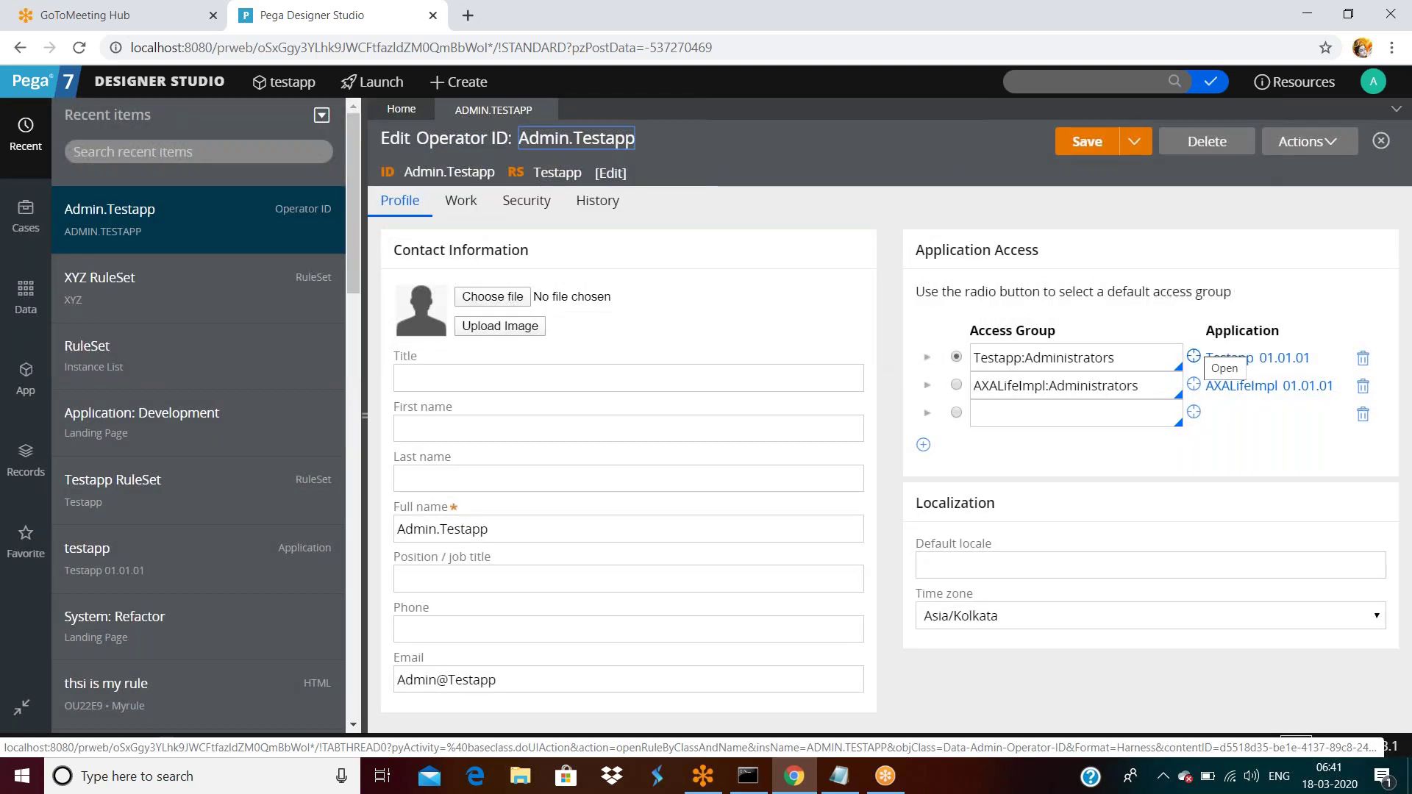
{"action": "left_click", "coordinate": [1363, 361]}
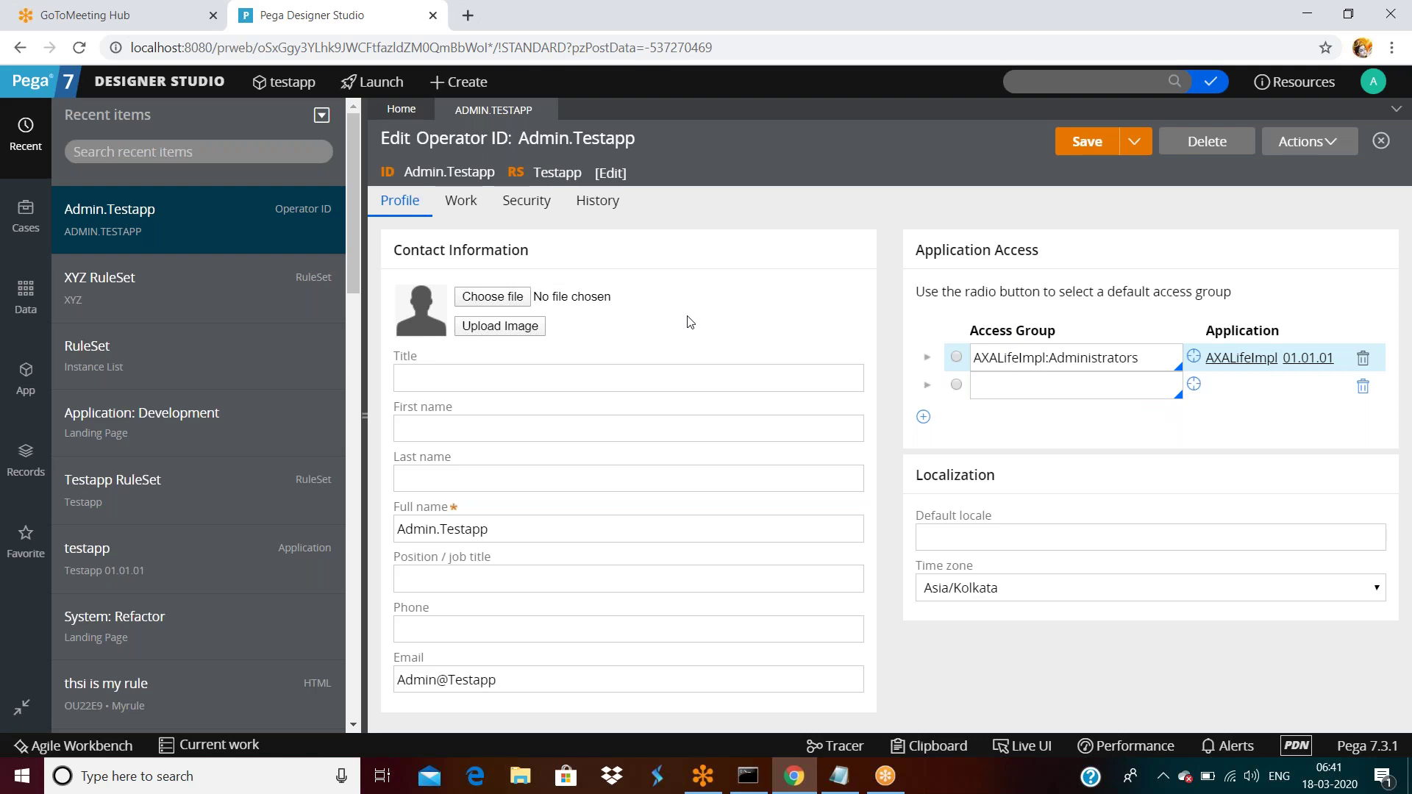
Close the operator record, discarding the unsaved changes.
{"action": "left_click", "coordinate": [545, 109]}
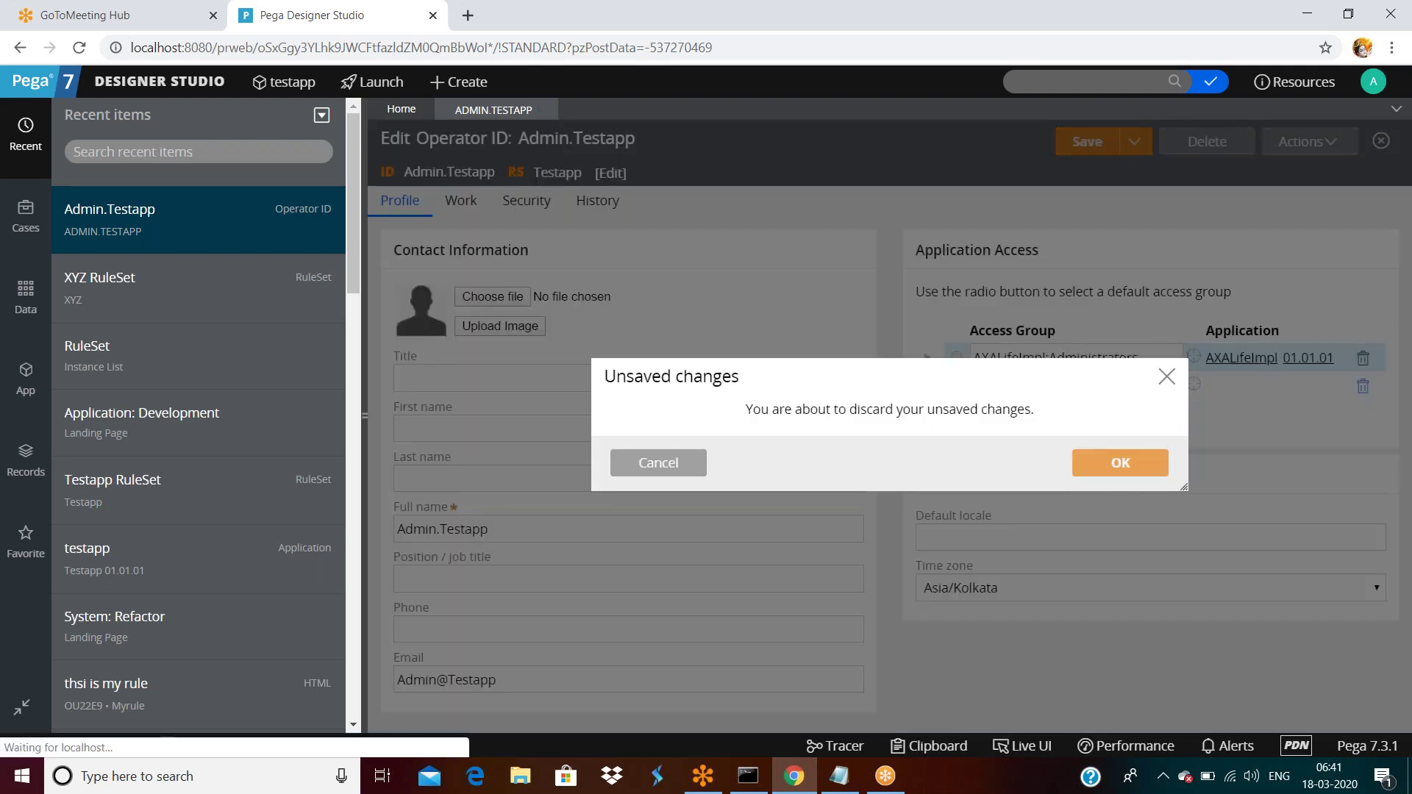
{"action": "left_click", "coordinate": [1103, 470]}
{"action": "left_click", "coordinate": [1372, 84]}
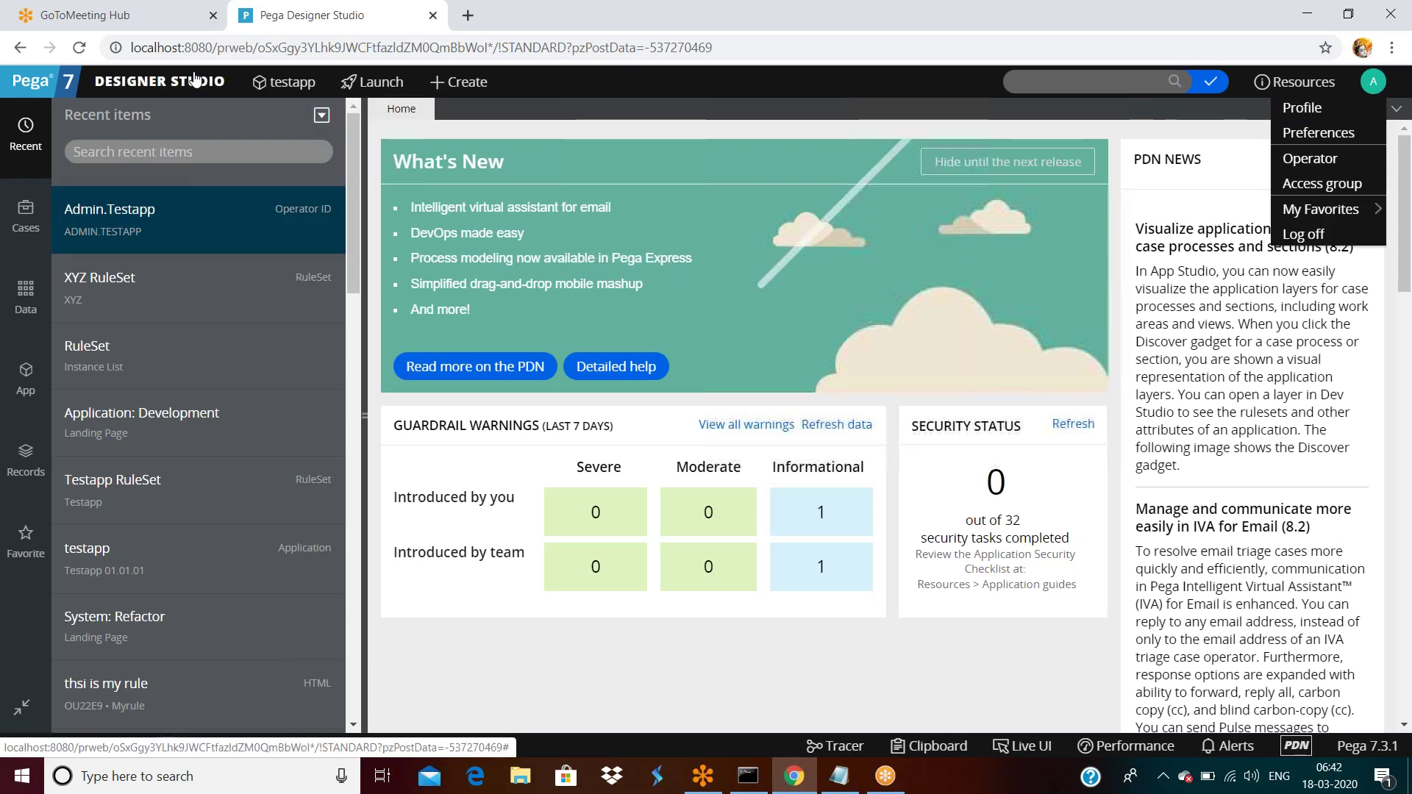
Open Org & Security > Organization > Operators, glance at Author.AXALifeImpl, and browse the list.
{"action": "left_click", "coordinate": [160, 81]}
{"action": "mouse_move", "coordinate": [131, 304]}
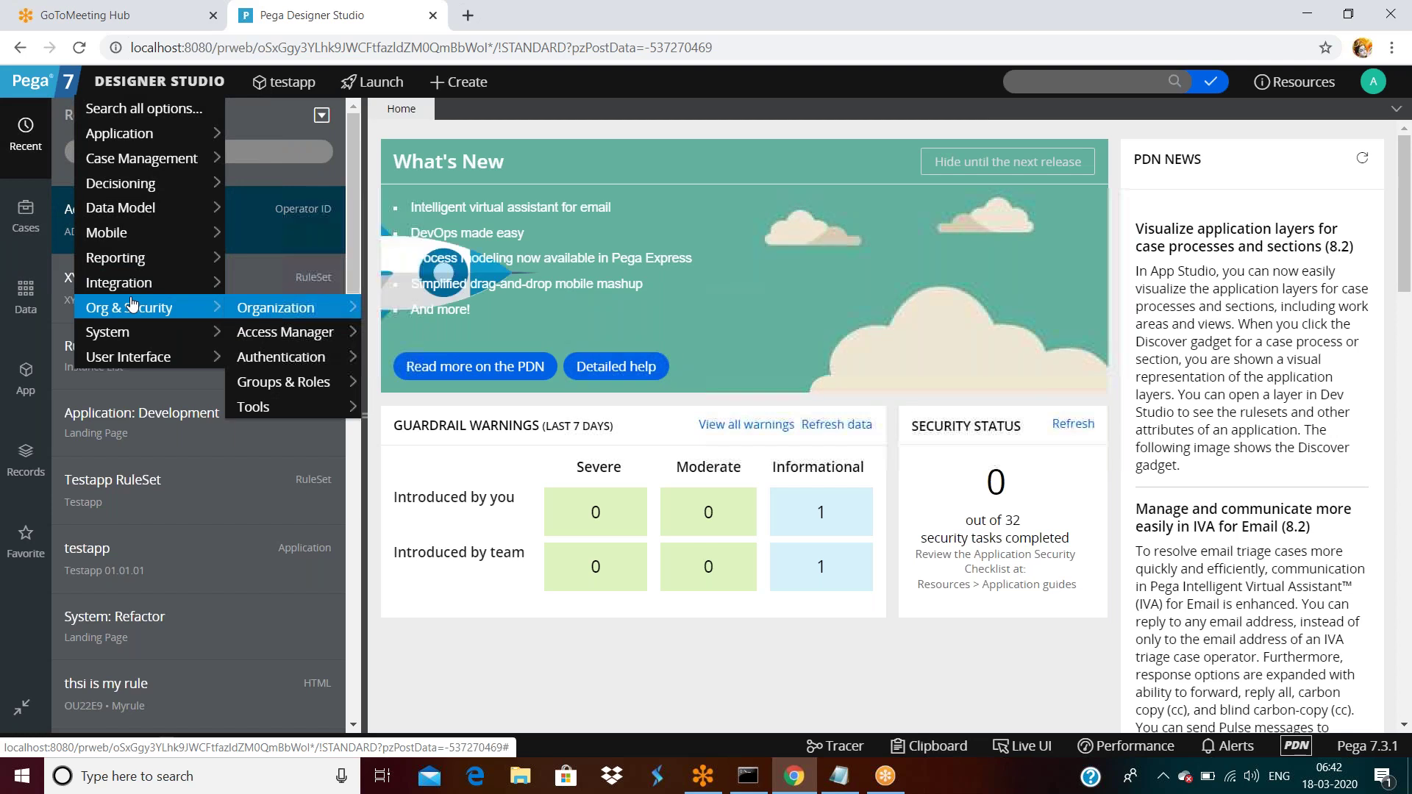
{"action": "mouse_move", "coordinate": [280, 310]}
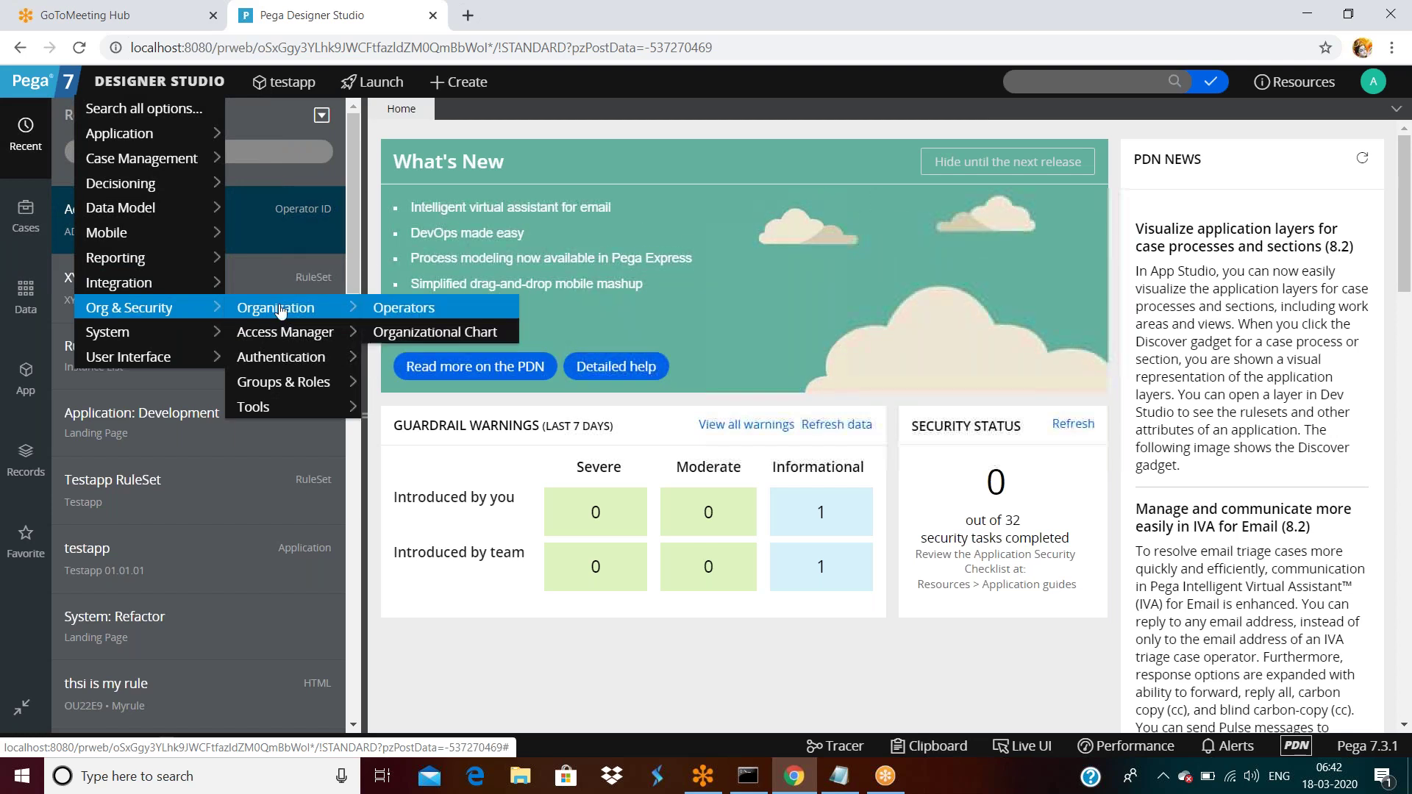
{"action": "left_click", "coordinate": [378, 311]}
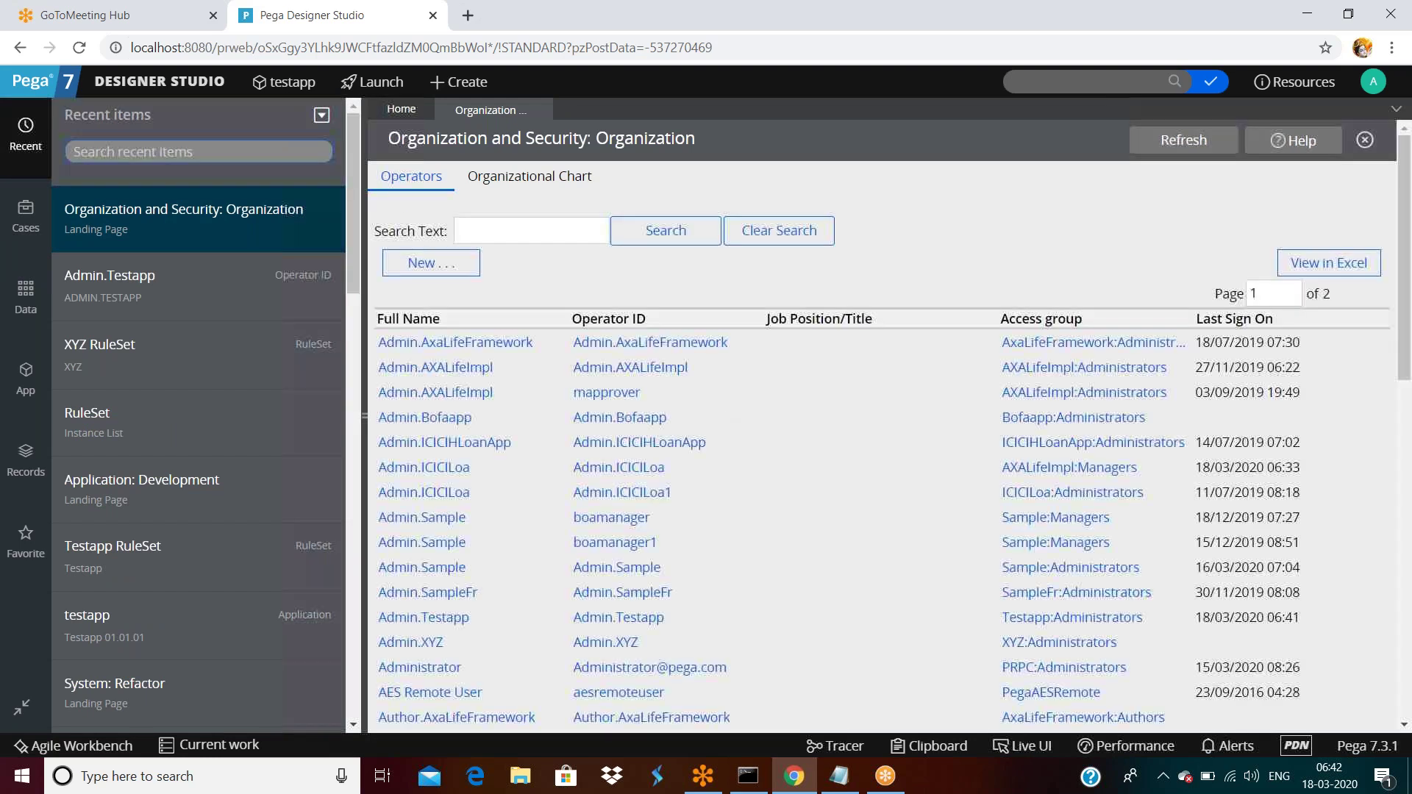
{"action": "scroll", "coordinate": [543, 387], "scroll_direction": "down", "scroll_amount": 1}
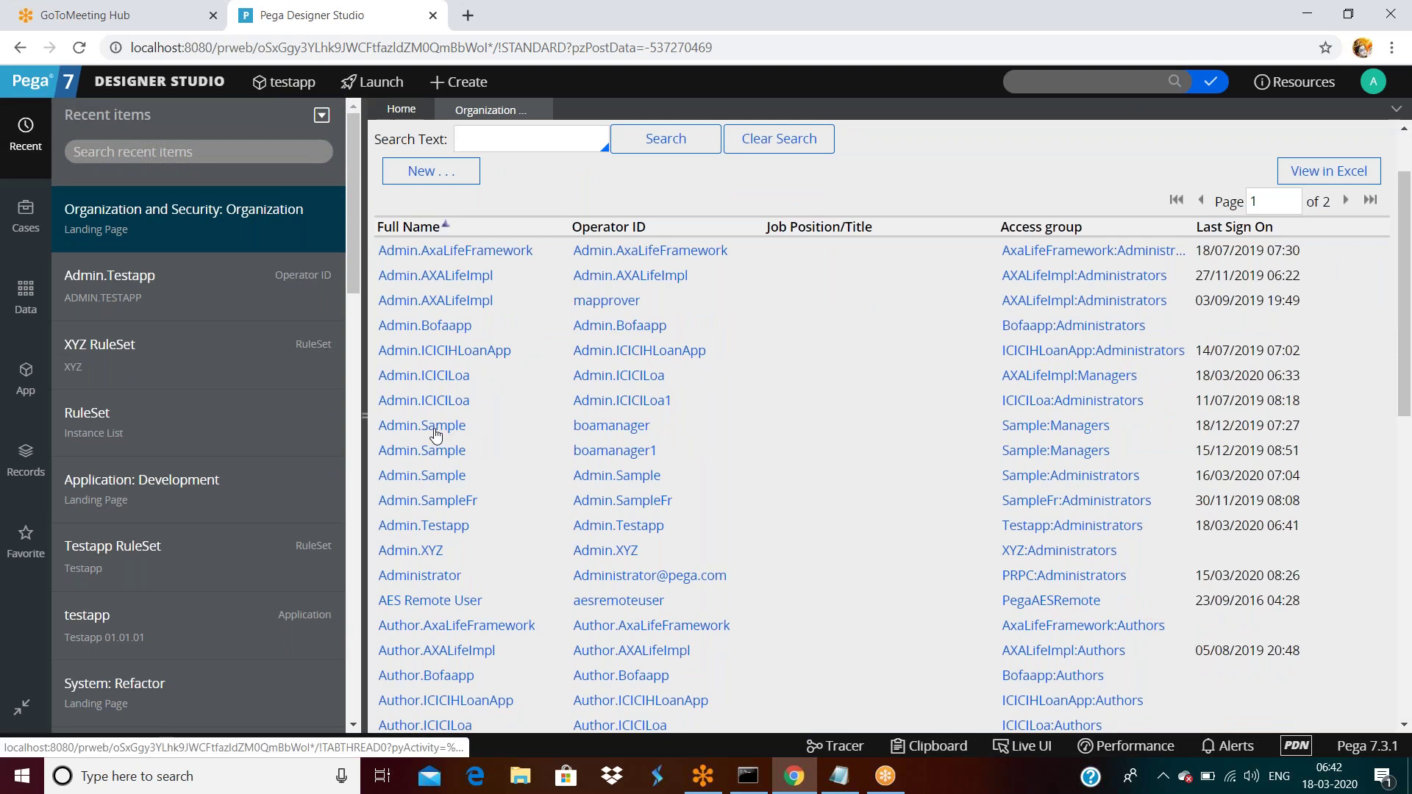
{"action": "scroll", "coordinate": [500, 421], "scroll_direction": "down", "scroll_amount": 2}
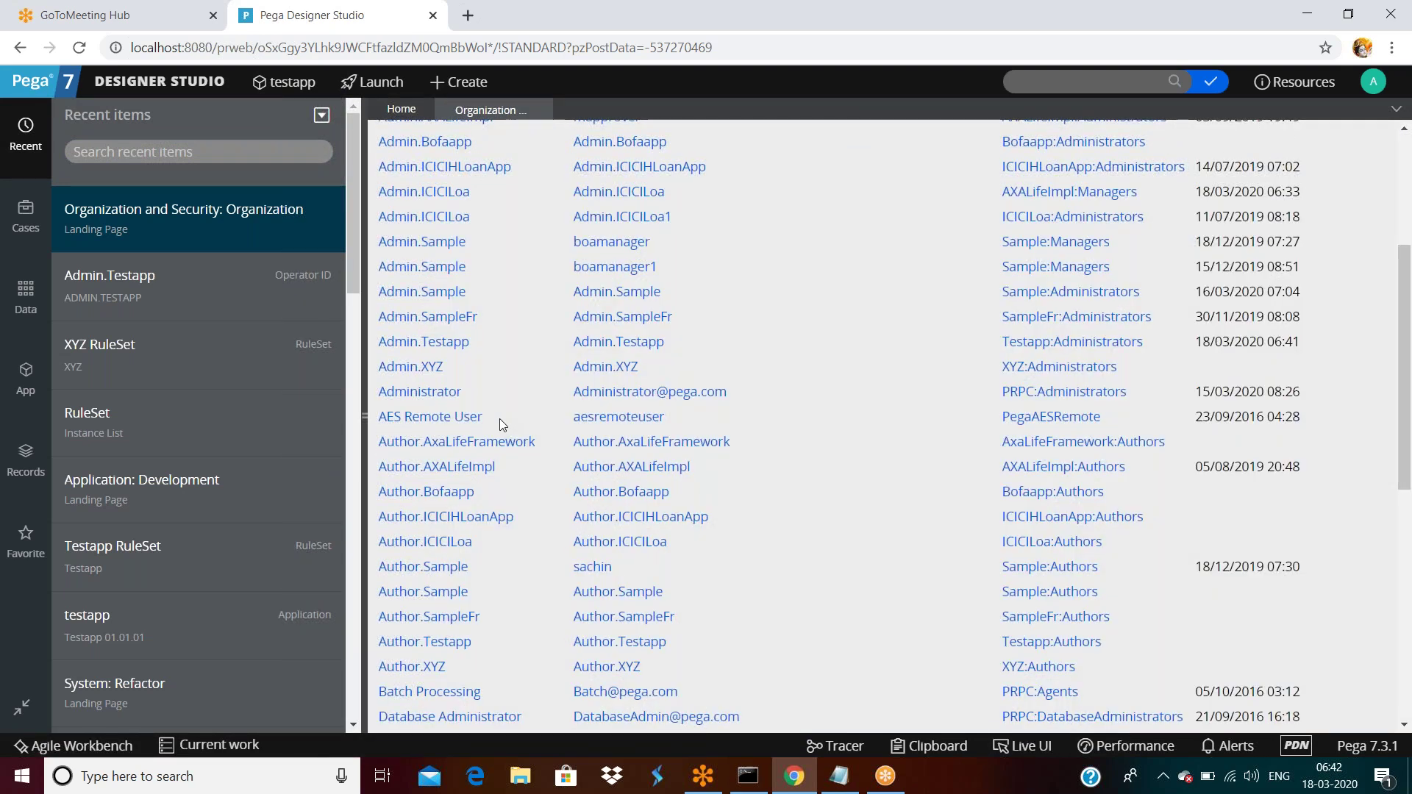
{"action": "left_click", "coordinate": [457, 471]}
{"action": "left_click", "coordinate": [476, 111]}
{"action": "scroll", "coordinate": [518, 515], "scroll_direction": "down", "scroll_amount": 4}
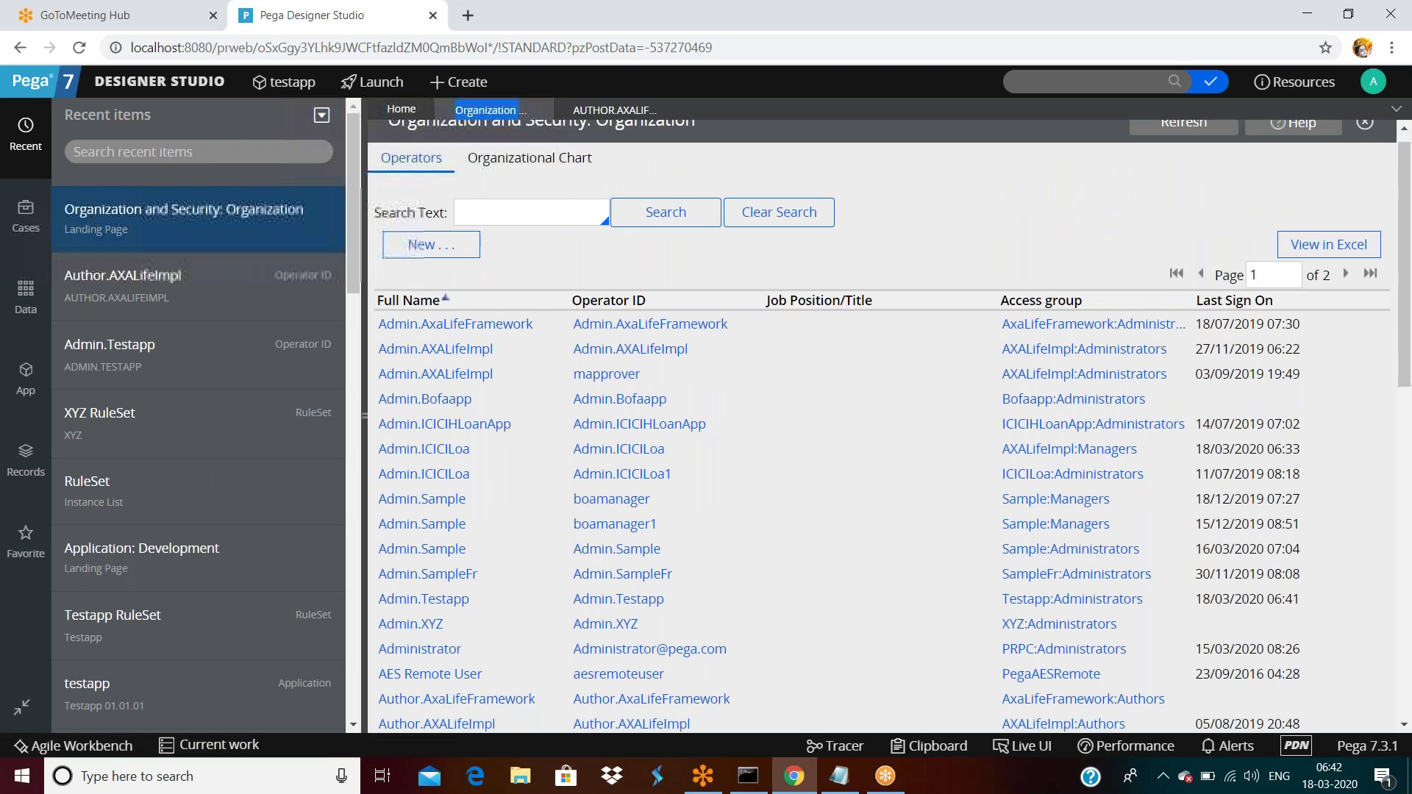
{"action": "scroll", "coordinate": [520, 520], "scroll_direction": "down", "scroll_amount": 1}
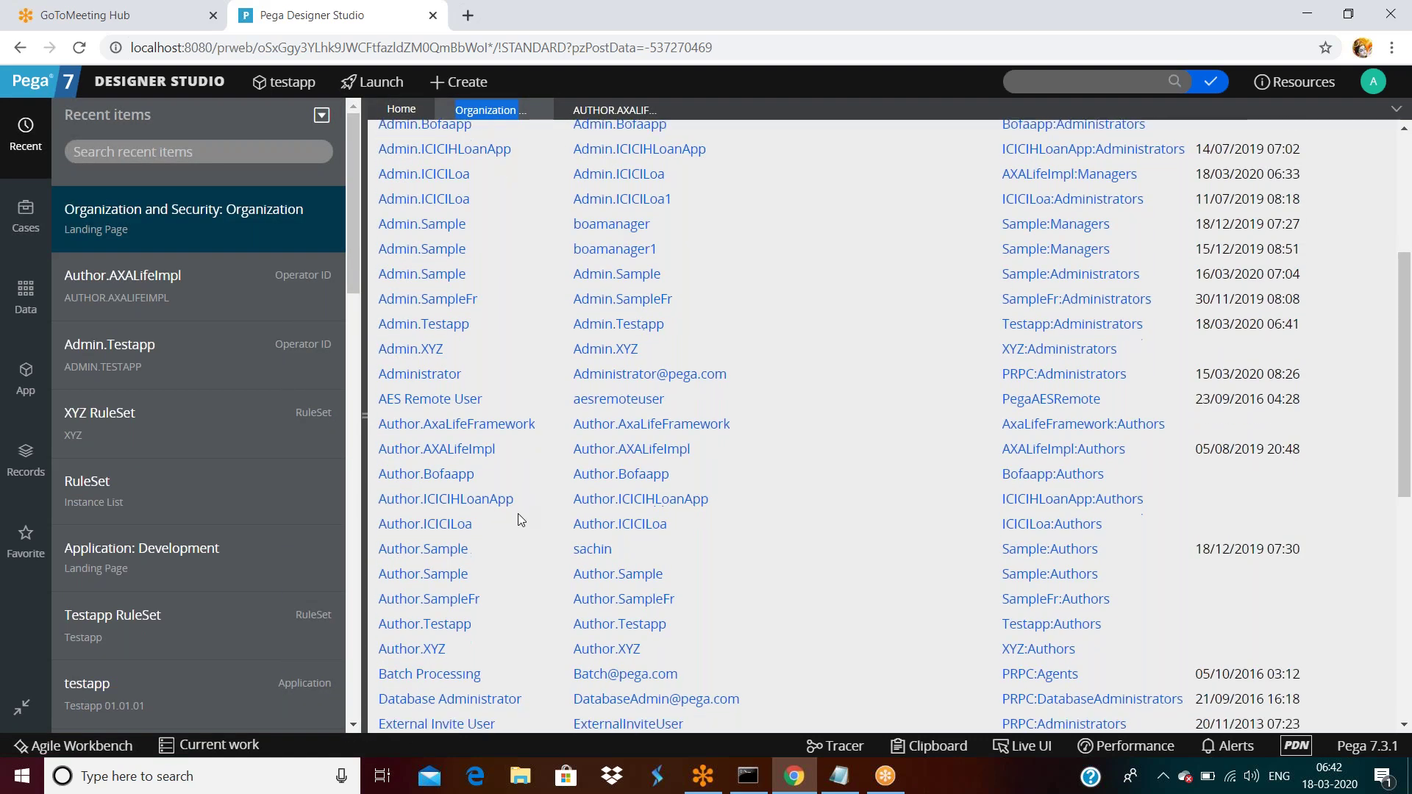
{"action": "scroll", "coordinate": [517, 514], "scroll_direction": "up", "scroll_amount": 1}
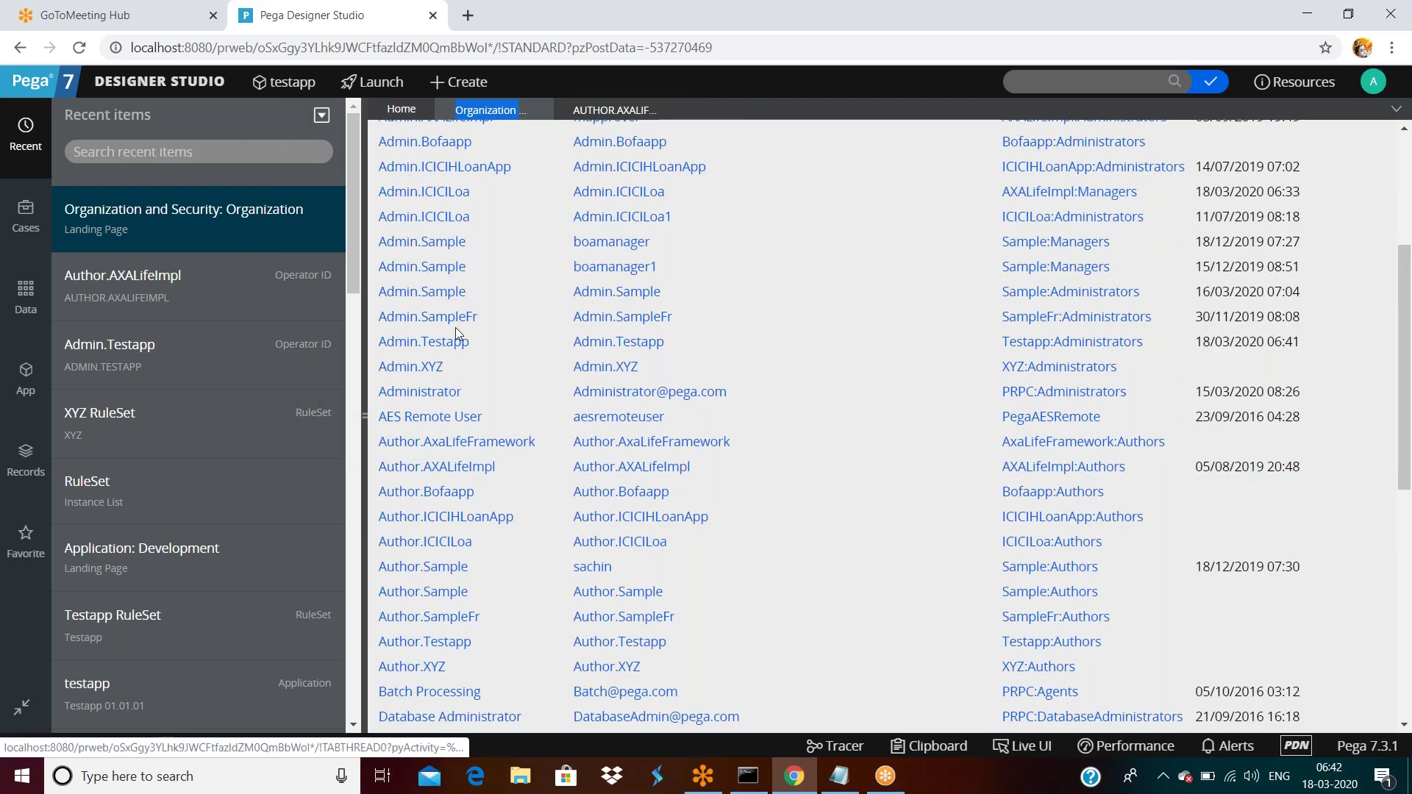
On the Admin.XYZ operator, delete the XYZ:Administrators row and save, leaving no access groups.
{"action": "left_click", "coordinate": [420, 369]}
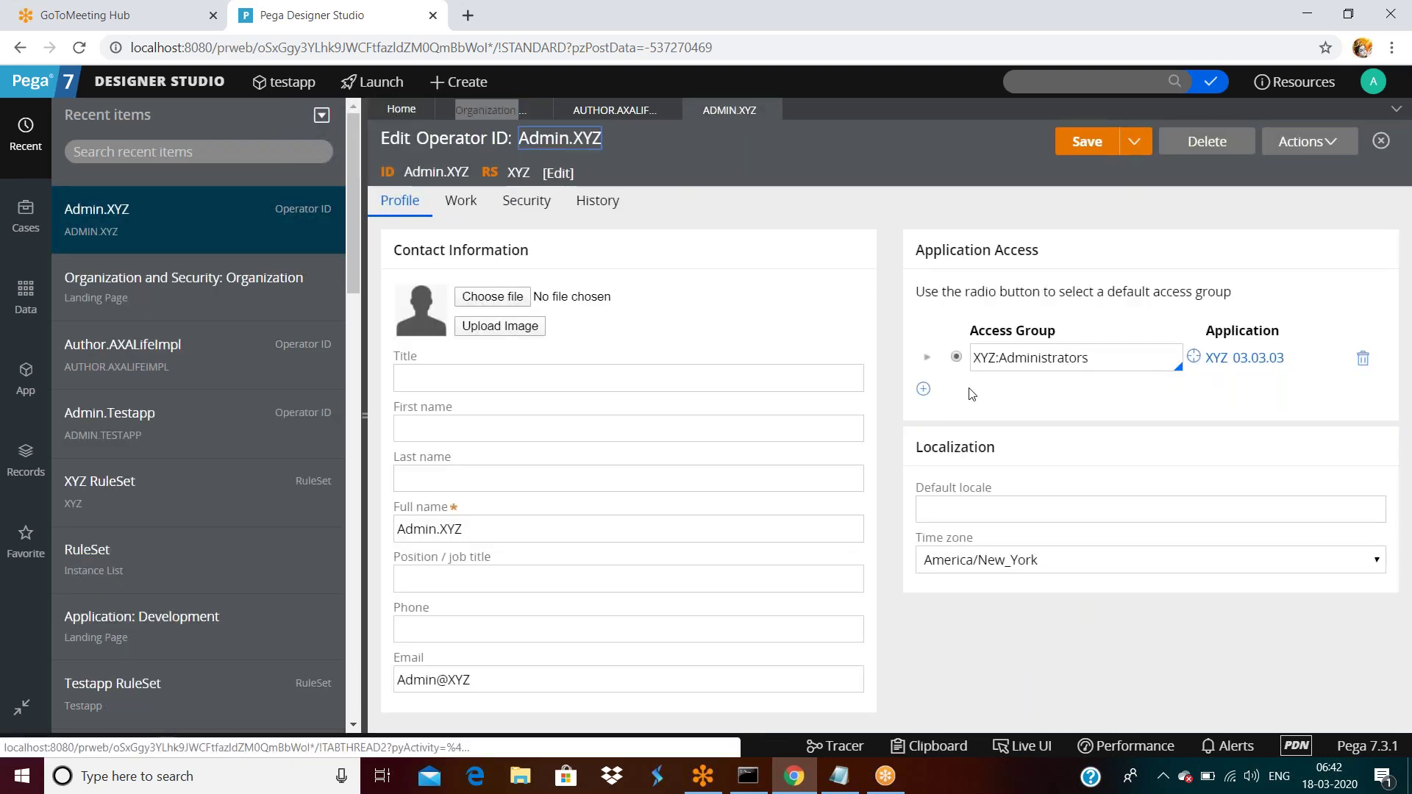
{"action": "left_click", "coordinate": [1363, 358]}
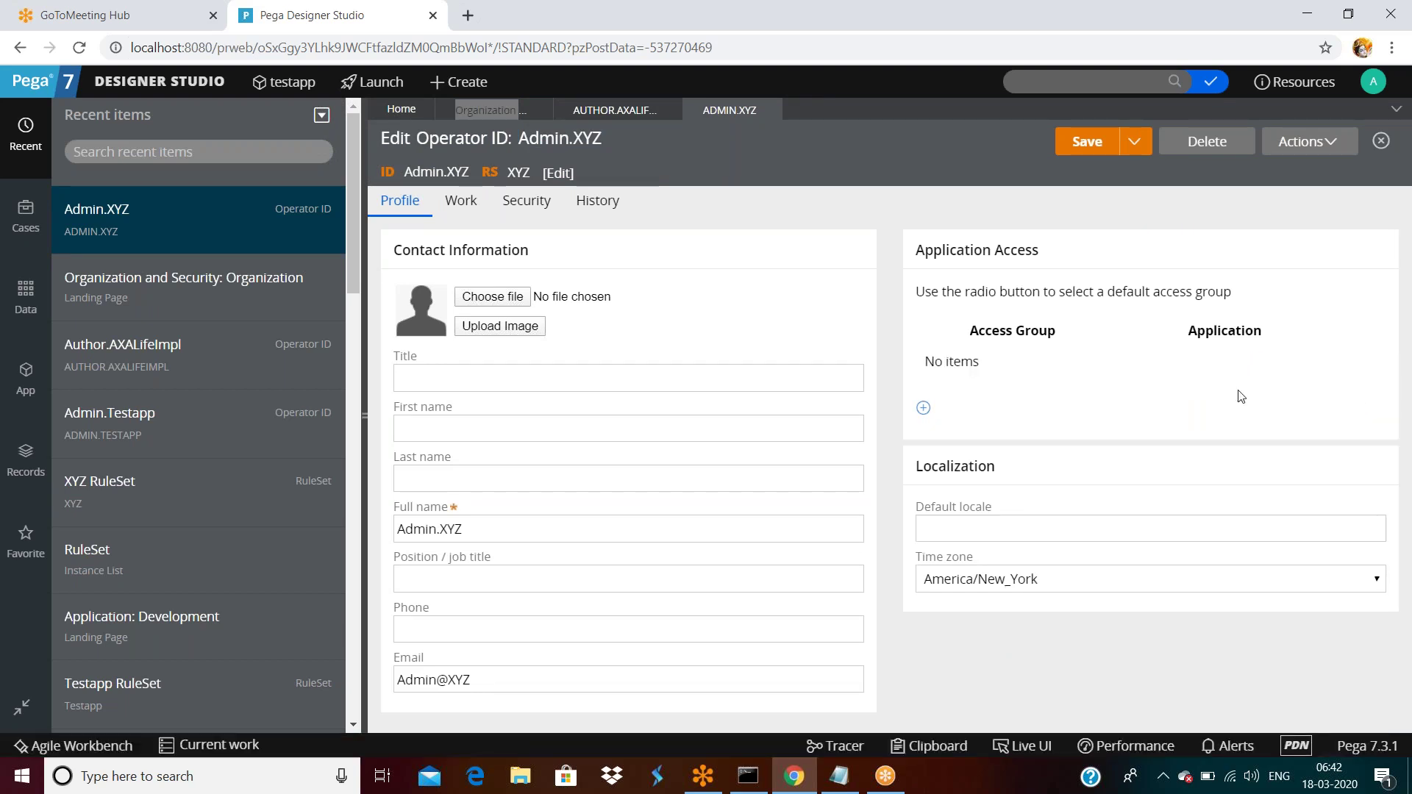
{"action": "left_click", "coordinate": [1090, 147]}
Log off, then sign back in as Admin.XYZ with its password.
{"action": "left_click", "coordinate": [1373, 81]}
{"action": "left_click", "coordinate": [1302, 234]}
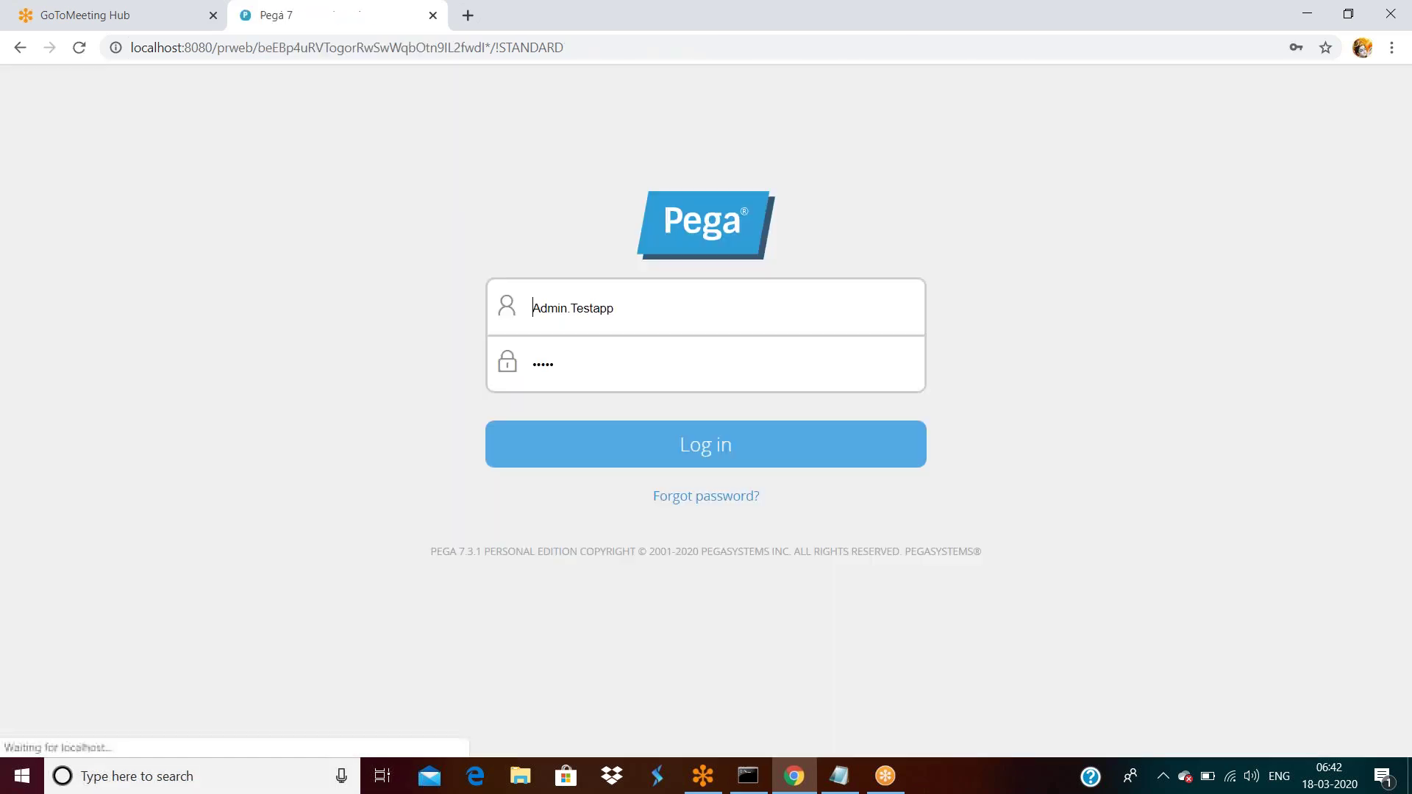
{"action": "left_click", "coordinate": [723, 317]}
{"action": "key", "text": "BackSpace"}
{"action": "key", "text": "BackSpace"}
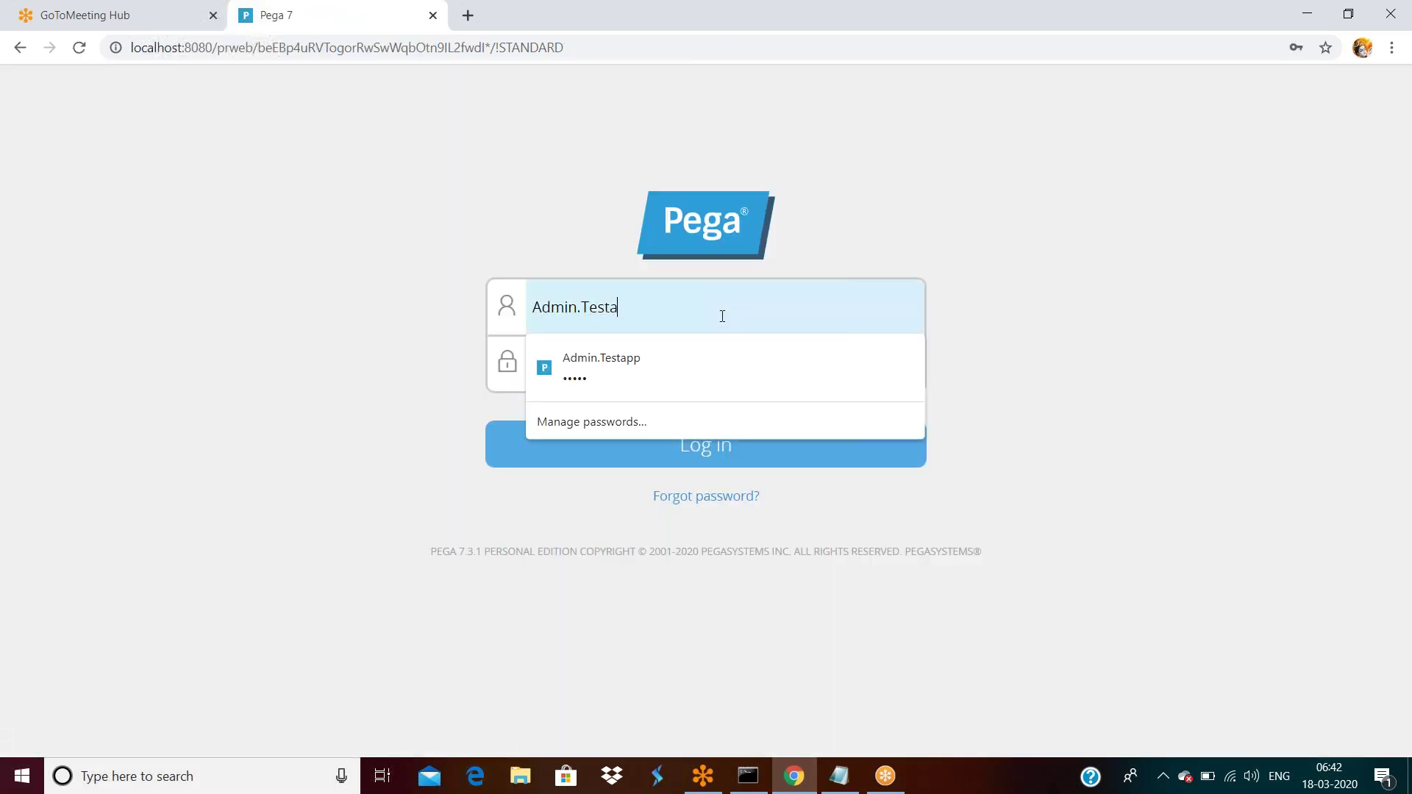
{"action": "key", "text": "BackSpace"}
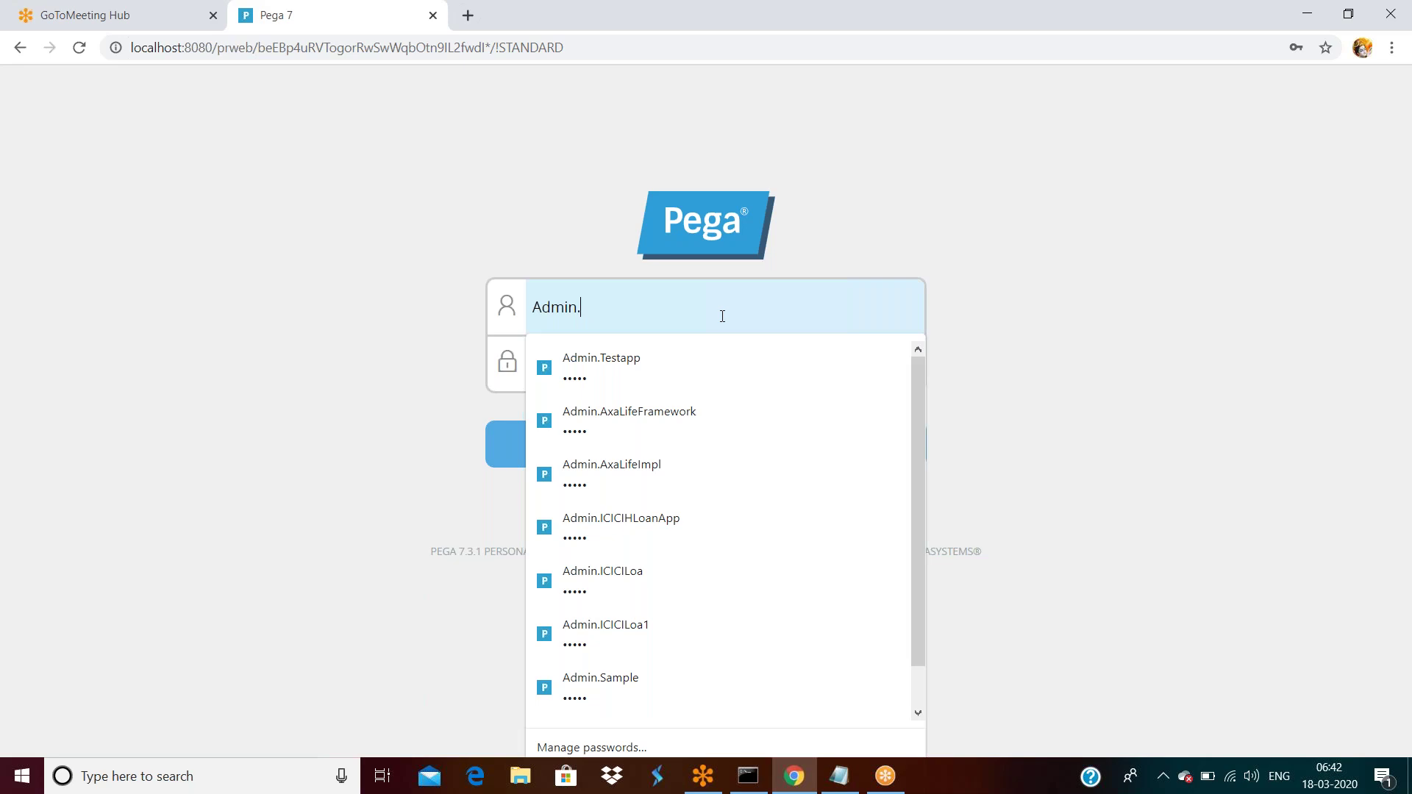
{"action": "type", "text": "XYZ"}
{"action": "key", "text": "Tab"}
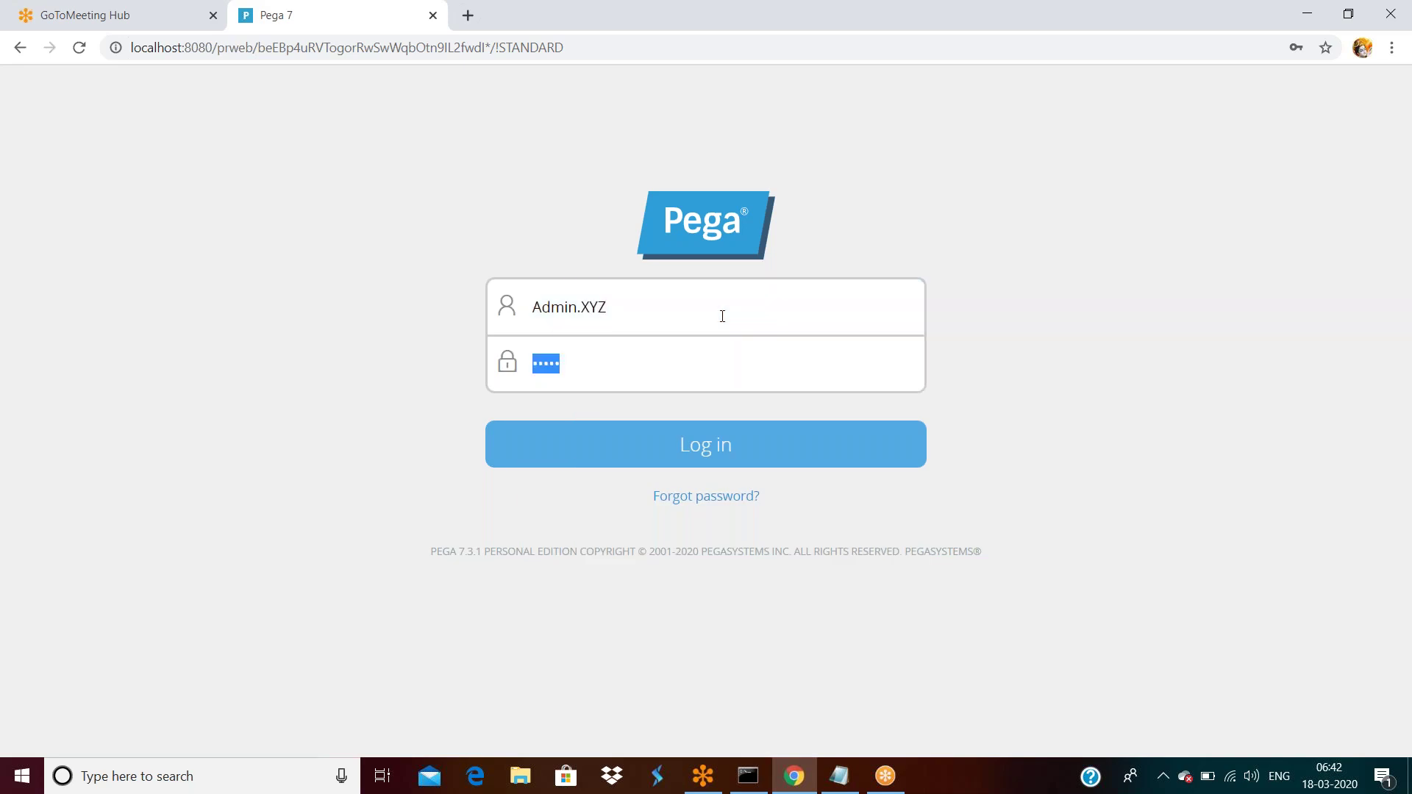
{"action": "type", "text": "ru"}
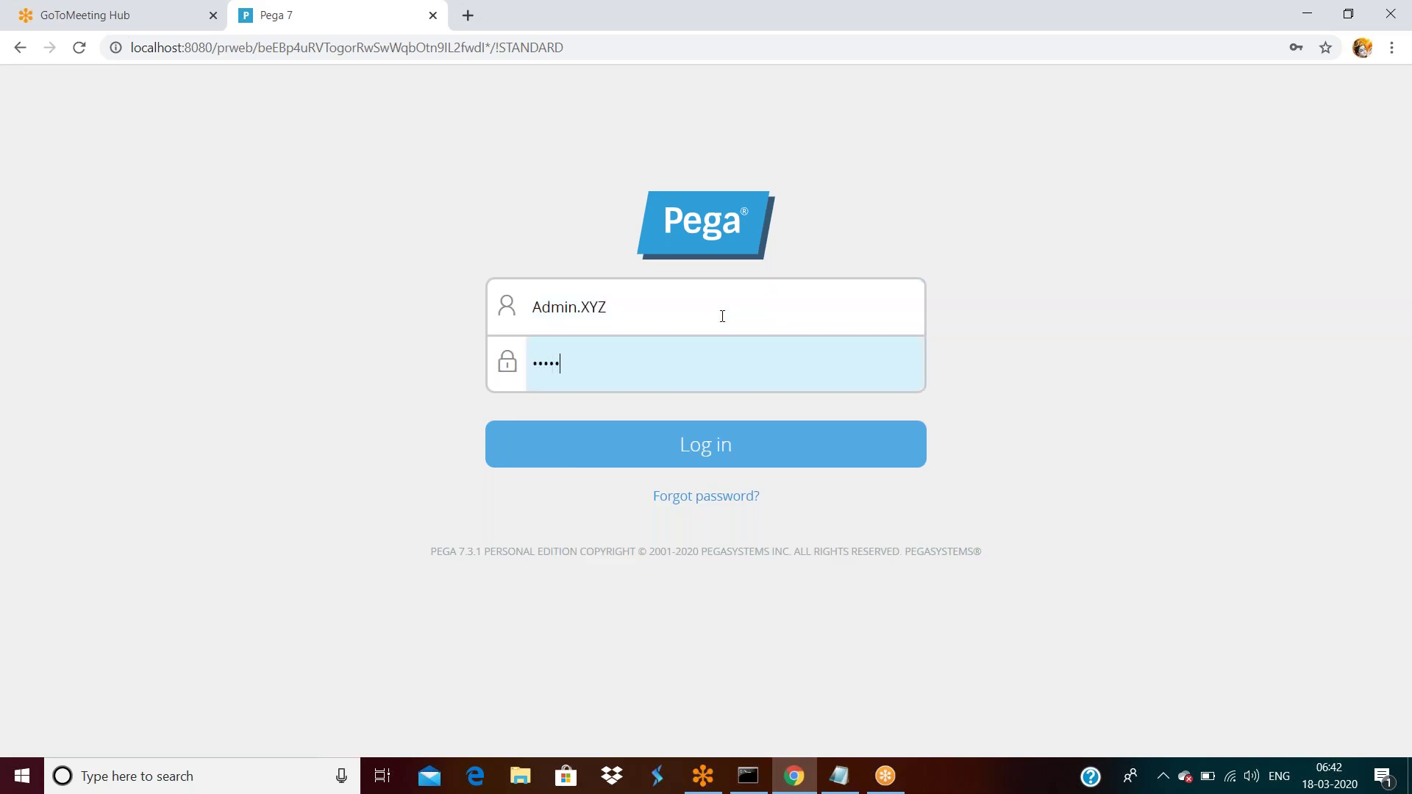
{"action": "key", "text": "Return"}
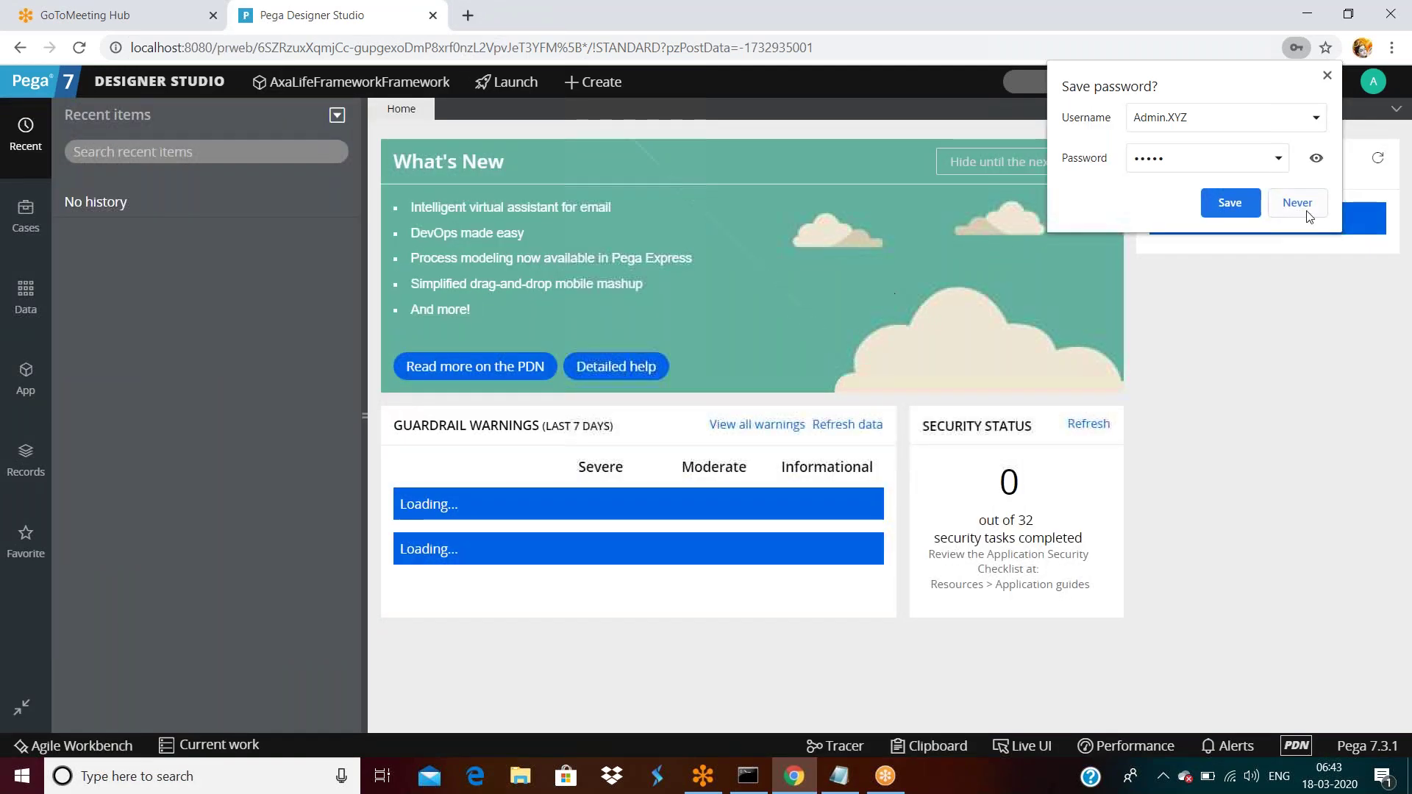
Dismiss the save-password prompt and open the Admin.XYZ operator record at its blank Access Group field.
{"action": "left_click", "coordinate": [1308, 206]}
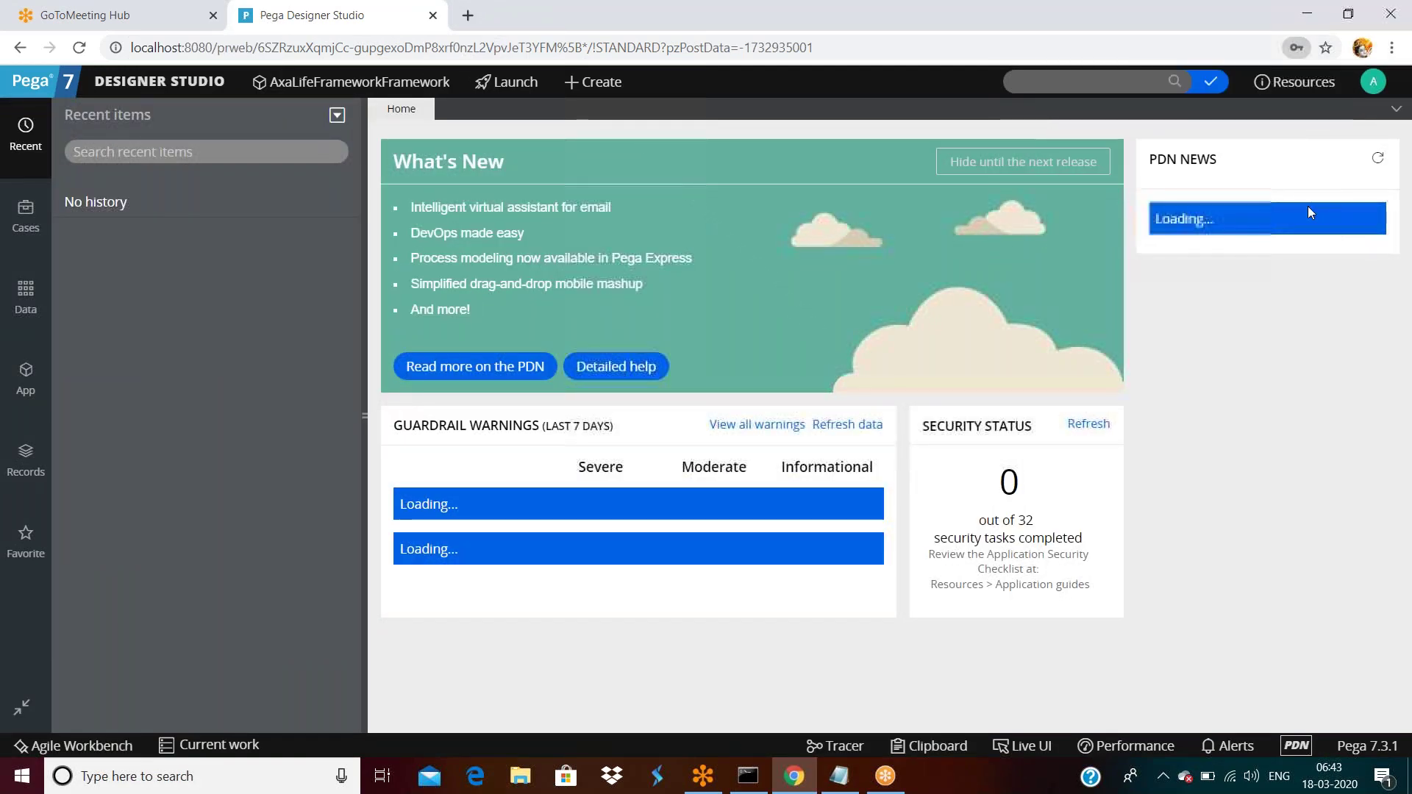
{"action": "left_click", "coordinate": [1373, 81]}
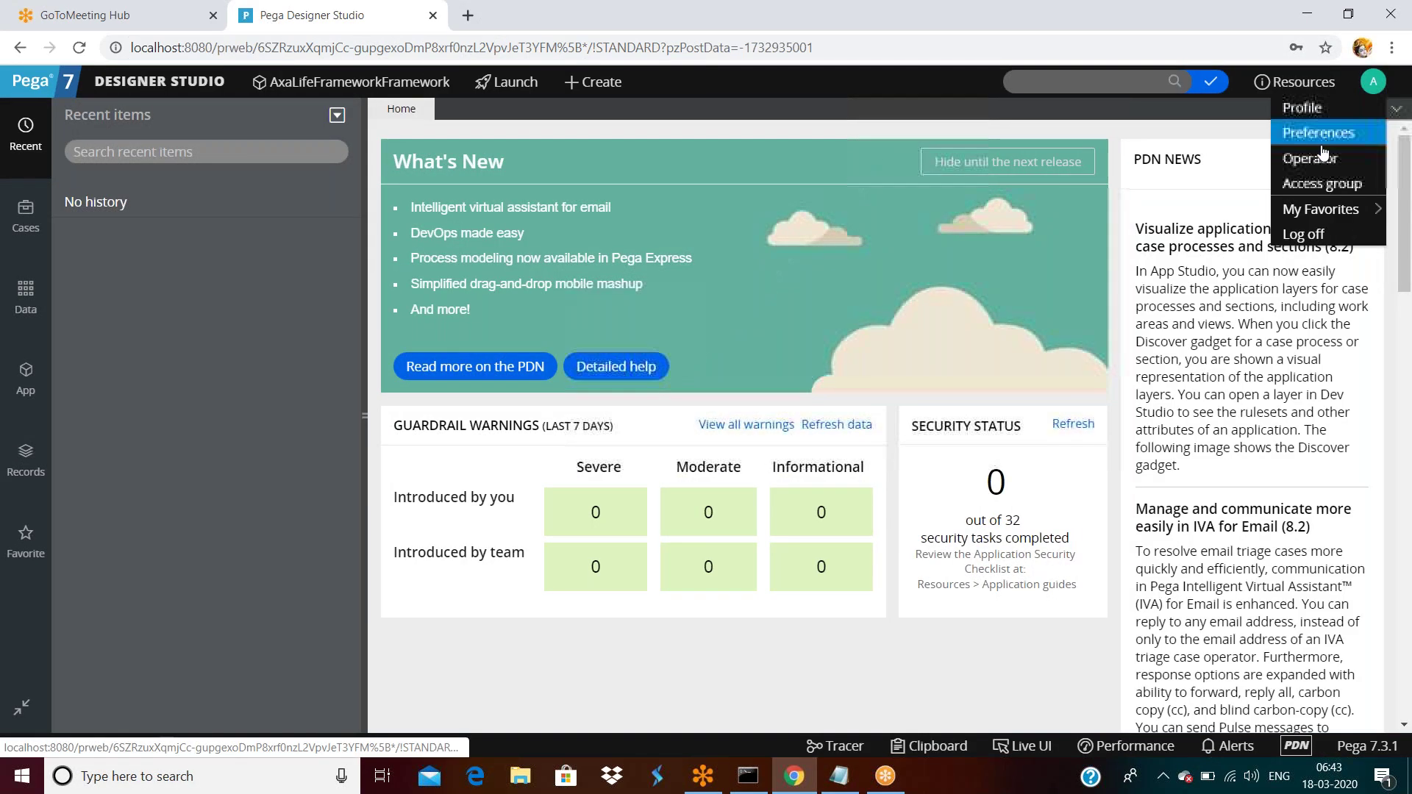
{"action": "left_click", "coordinate": [1317, 158]}
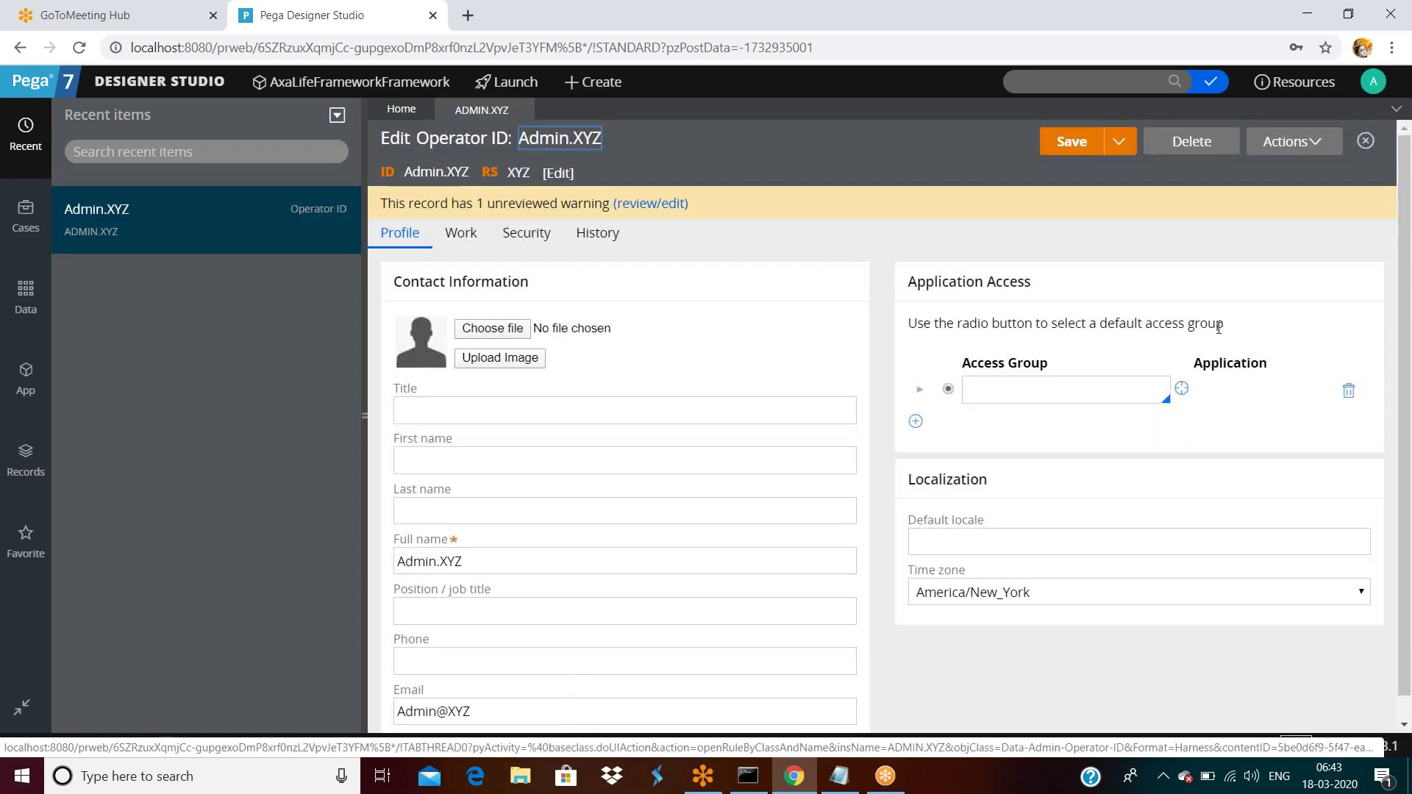
{"action": "left_click", "coordinate": [1090, 391]}
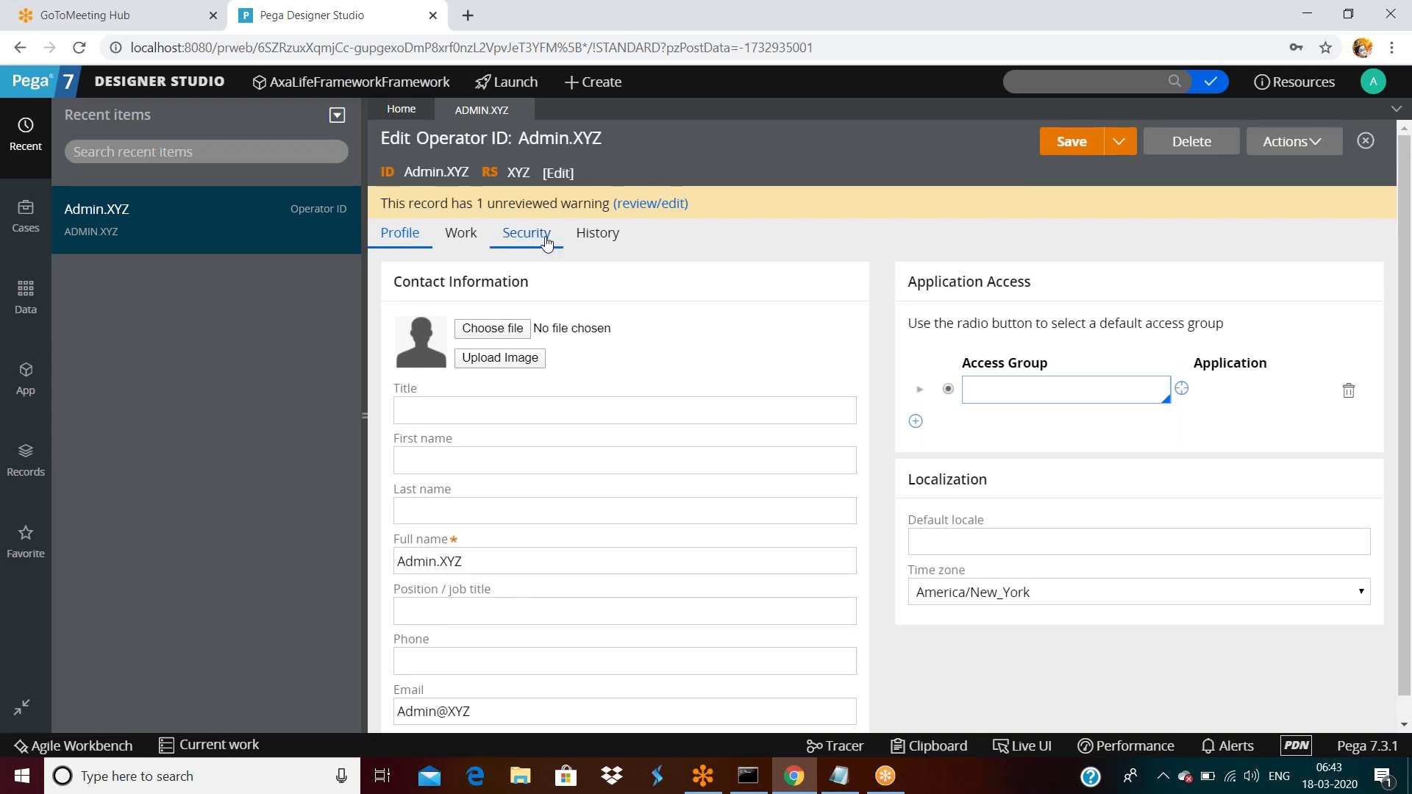
Open Org & Security > Organization > Organizations and find Admin.XYZ's access group, None, in the Operators list.
{"action": "left_click", "coordinate": [148, 82]}
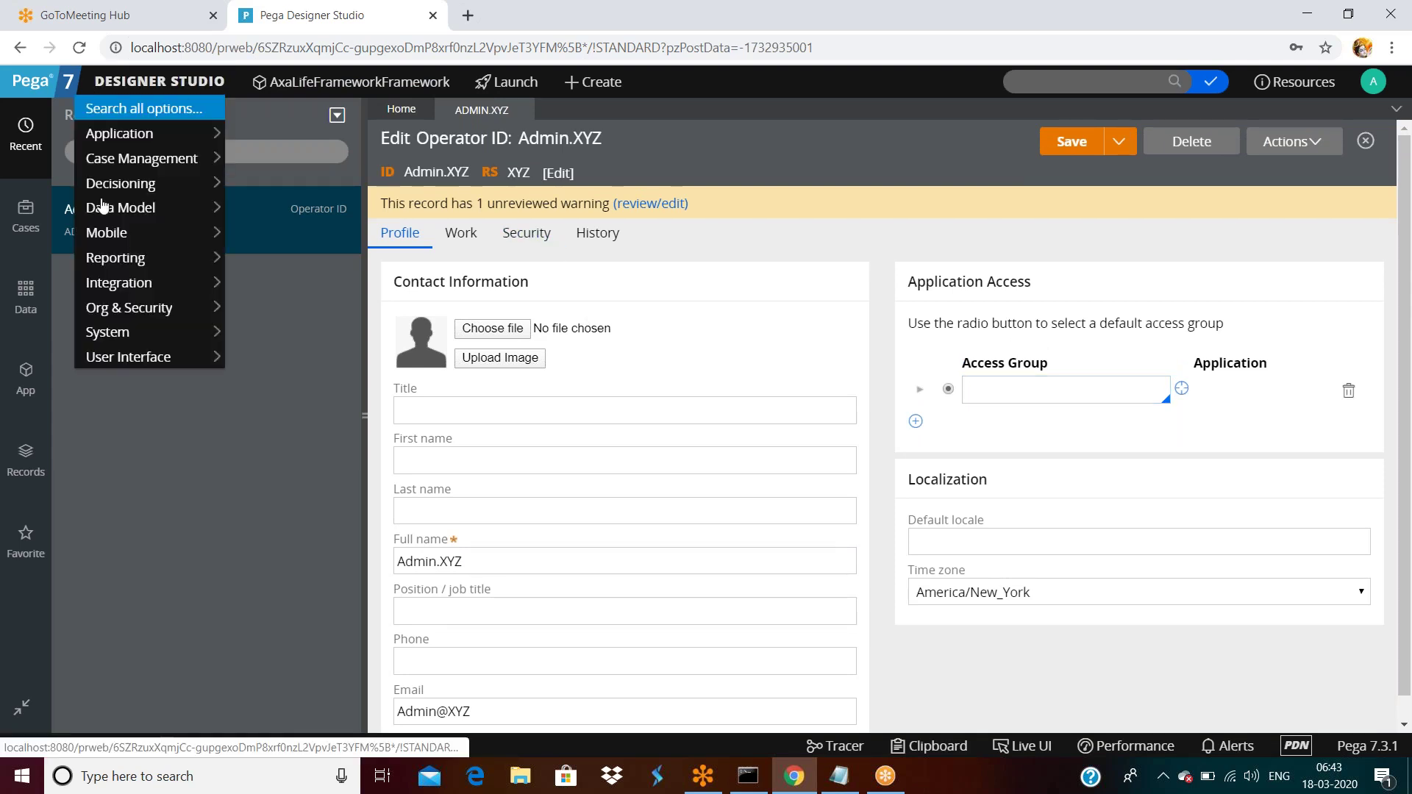
{"action": "mouse_move", "coordinate": [118, 287]}
{"action": "mouse_move", "coordinate": [158, 308]}
{"action": "mouse_move", "coordinate": [294, 308]}
{"action": "left_click", "coordinate": [421, 309]}
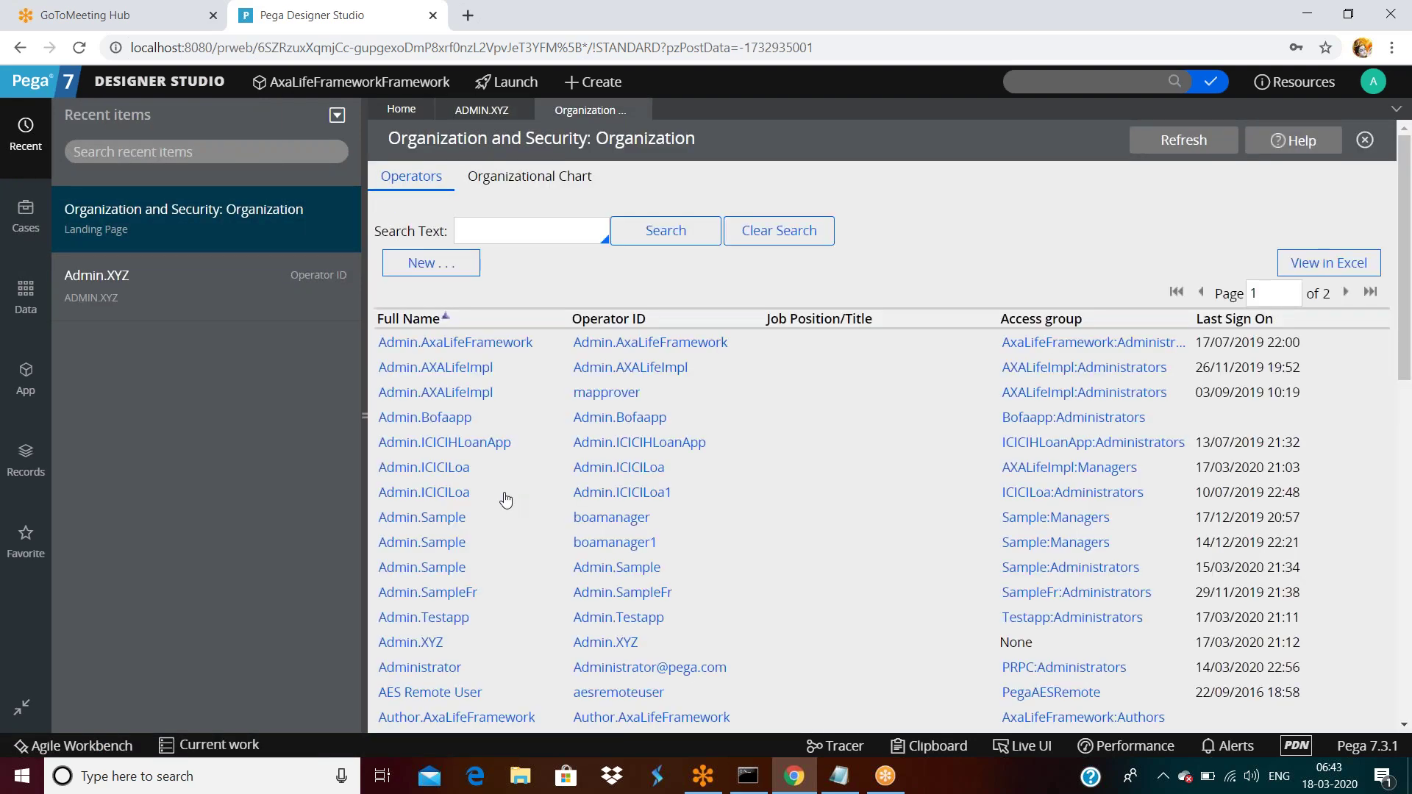
{"action": "scroll", "coordinate": [505, 492], "scroll_direction": "down", "scroll_amount": 1}
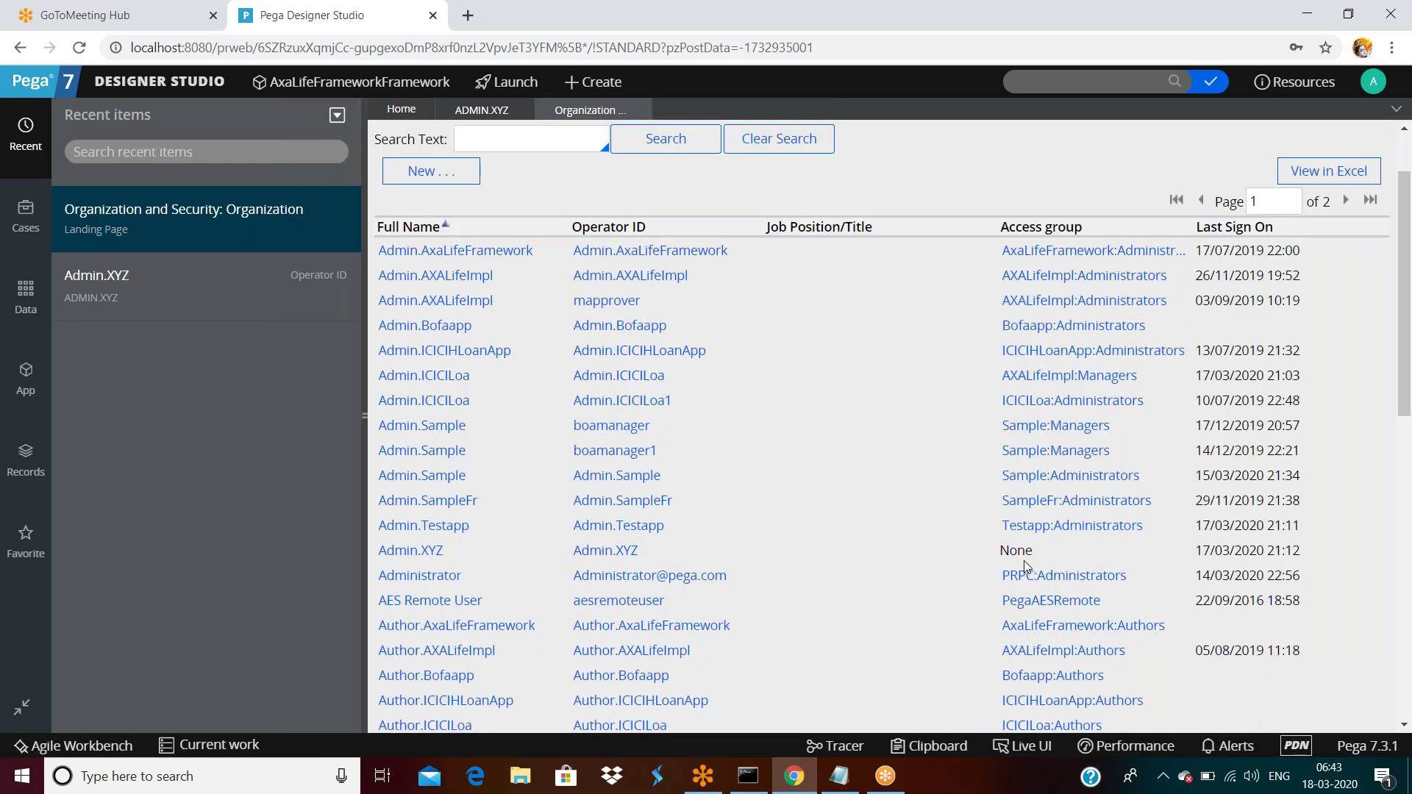
{"action": "mouse_move", "coordinate": [1026, 553]}
Delete Admin.Testapp's Testapp:Administrators and AXALifeImpl:Administrators access groups, save, and log off.
{"action": "left_click", "coordinate": [454, 526]}
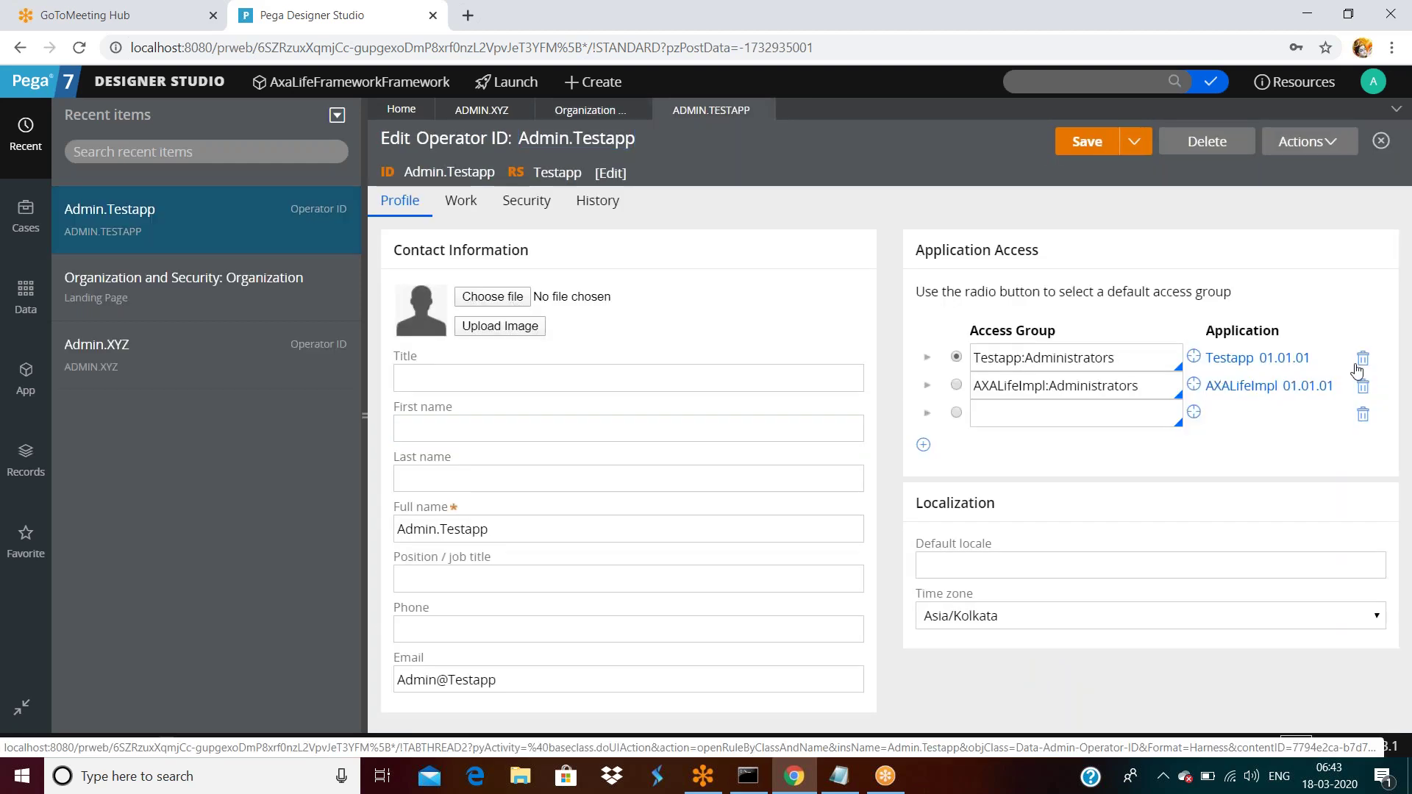
{"action": "left_click", "coordinate": [1365, 360]}
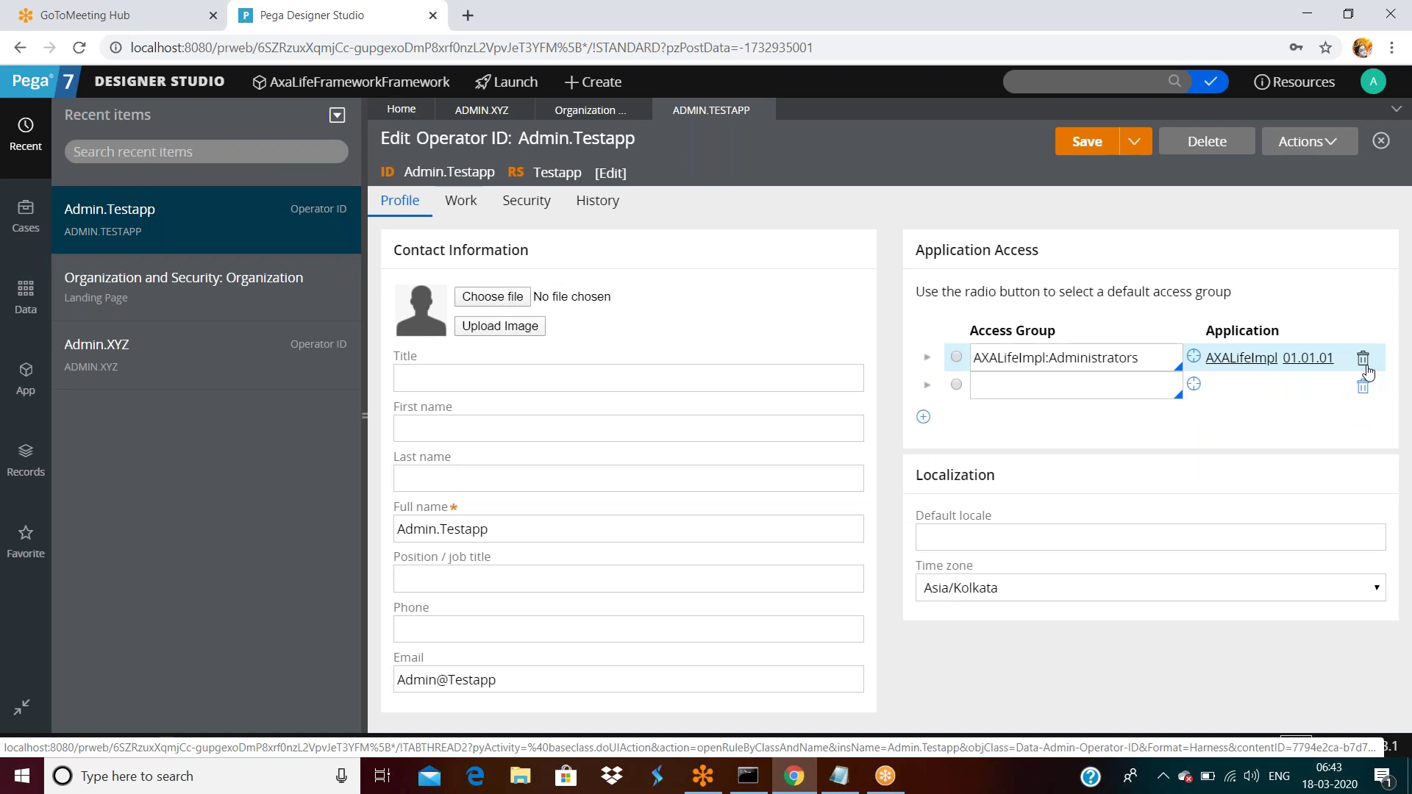
{"action": "left_click", "coordinate": [1365, 360]}
{"action": "left_click", "coordinate": [1366, 357]}
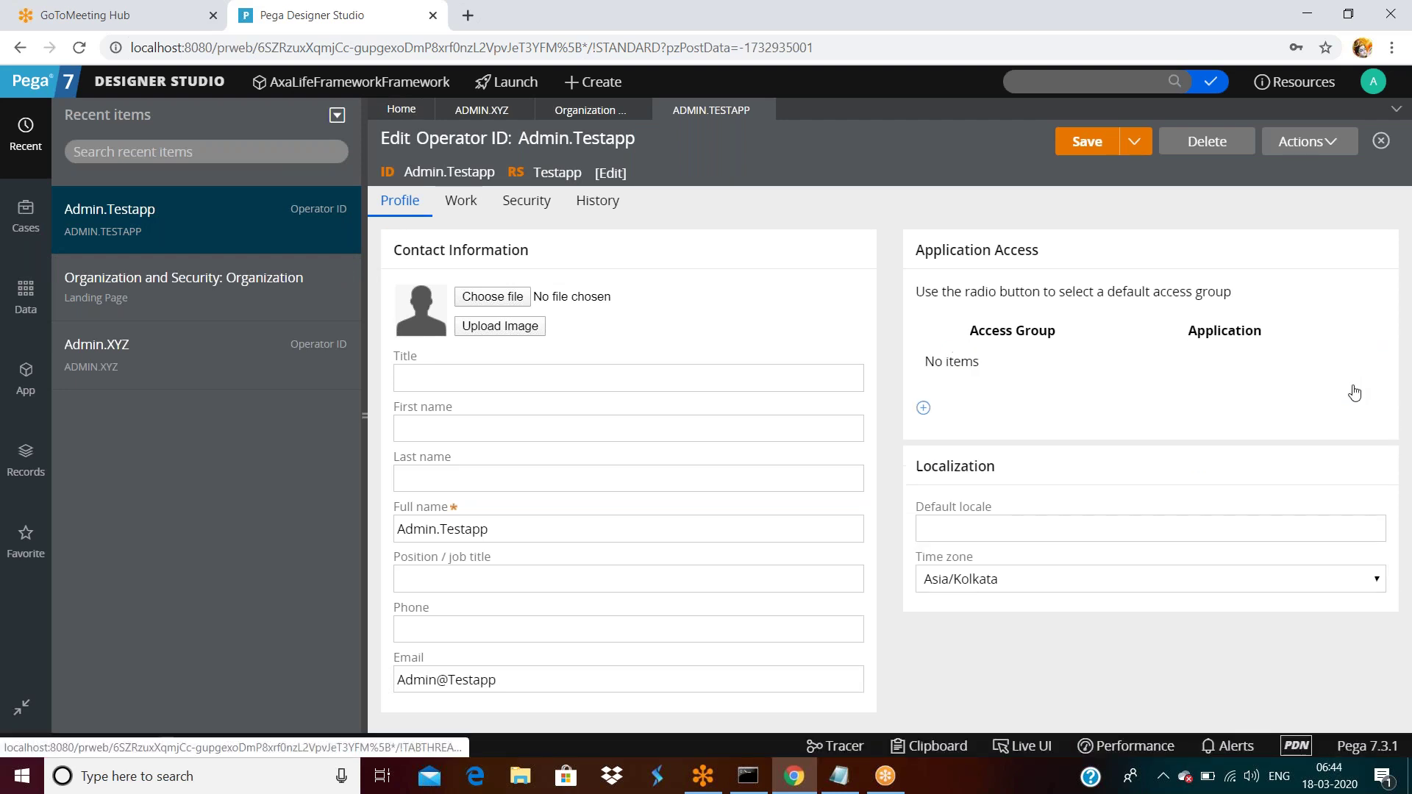
{"action": "left_click", "coordinate": [1088, 141]}
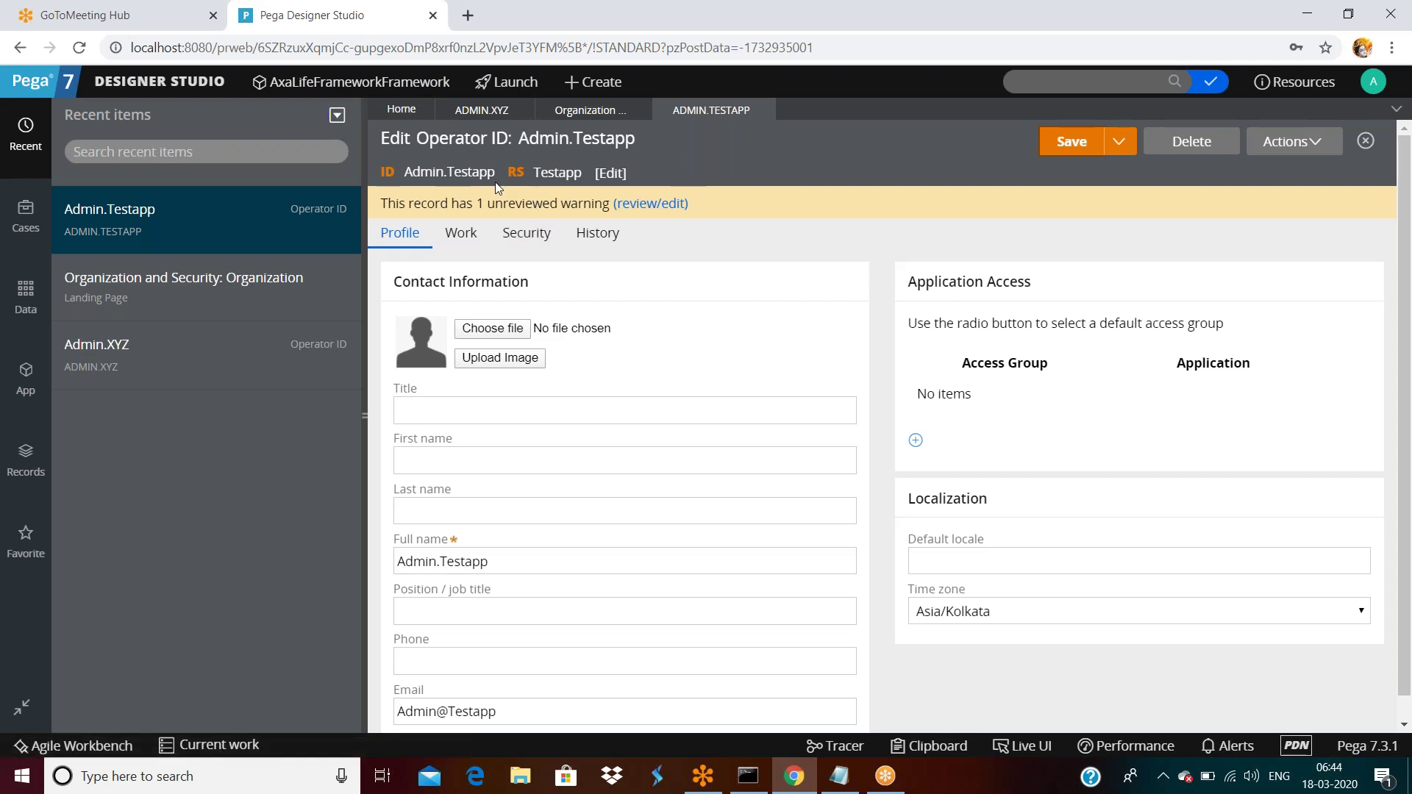
{"action": "left_click", "coordinate": [1378, 83]}
{"action": "left_click", "coordinate": [1306, 234]}
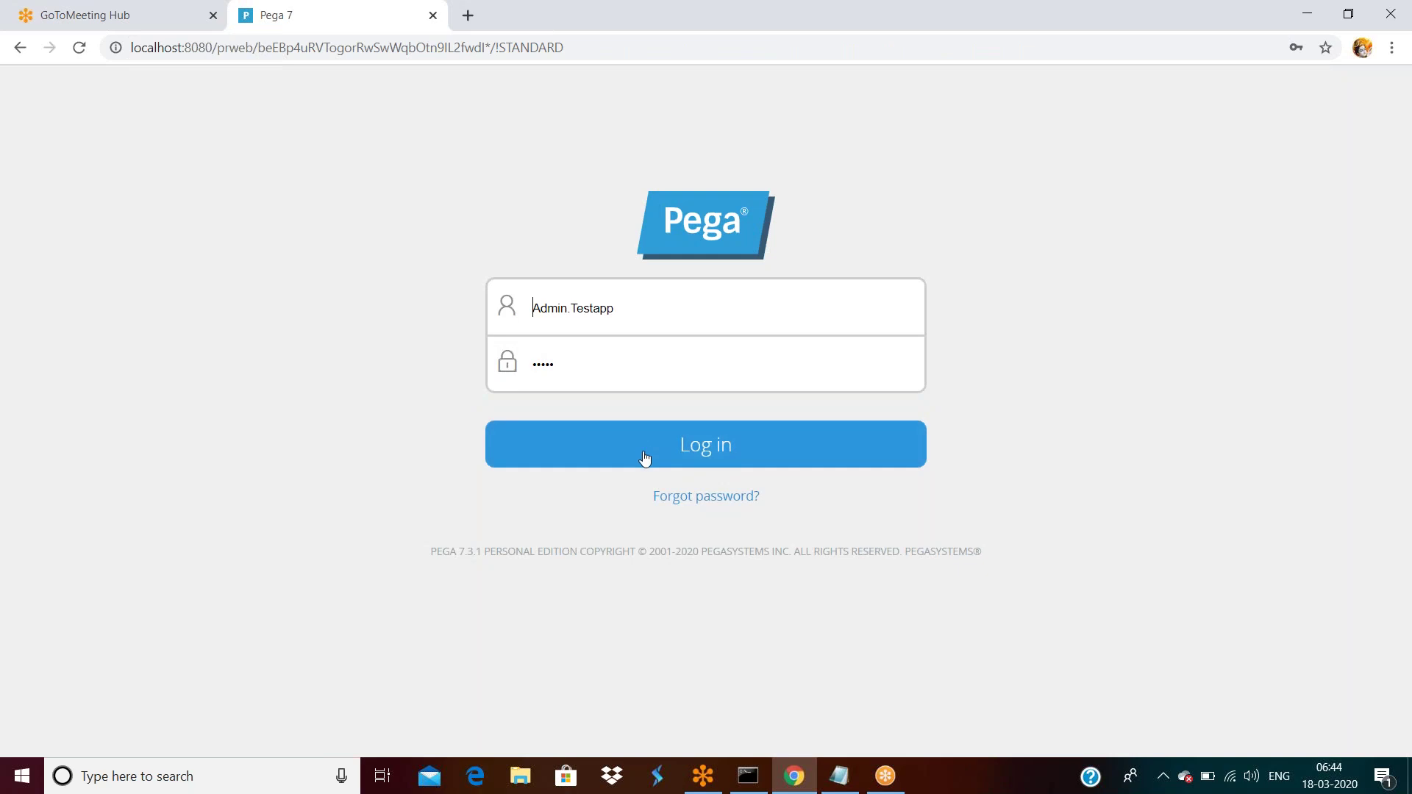
Log in as Admin.Testapp and land on the Designer Studio Home dashboard for testapp.
{"action": "left_click", "coordinate": [643, 456]}
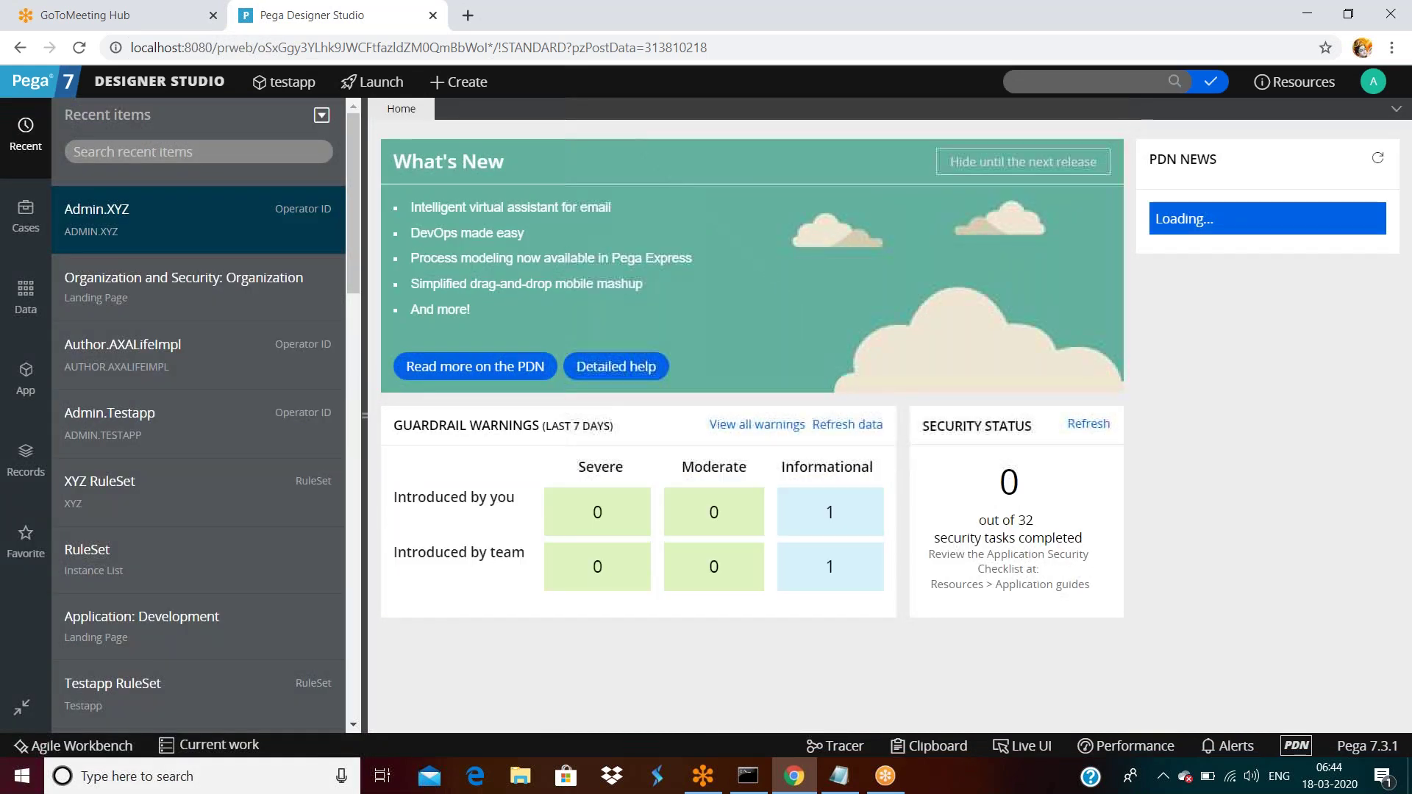
{"action": "scroll", "coordinate": [545, 368], "scroll_direction": "down", "scroll_amount": 6}
{"action": "scroll", "coordinate": [544, 368], "scroll_direction": "up", "scroll_amount": 6}
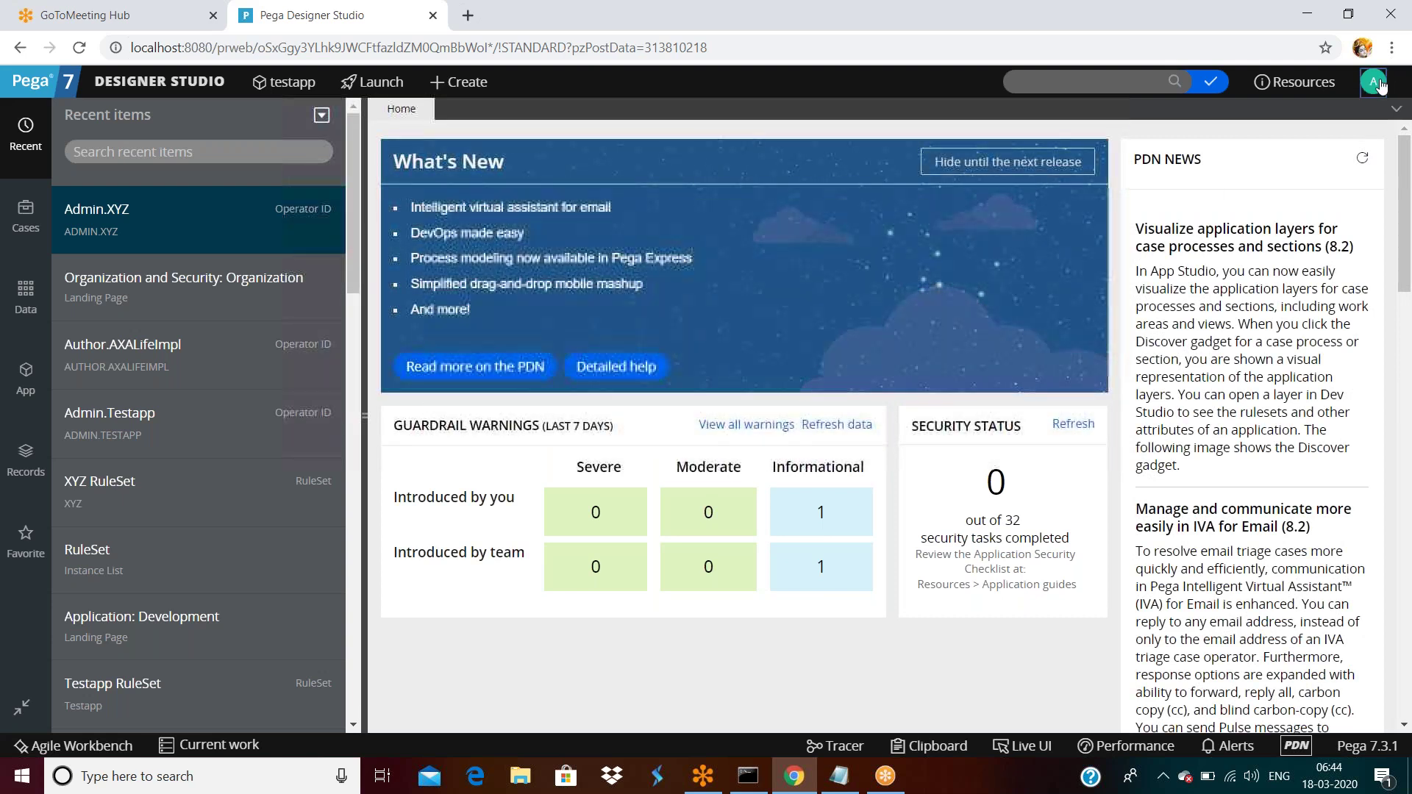
Open the Admin.Testapp operator record and focus its blank Access Group field.
{"action": "left_click", "coordinate": [1374, 83]}
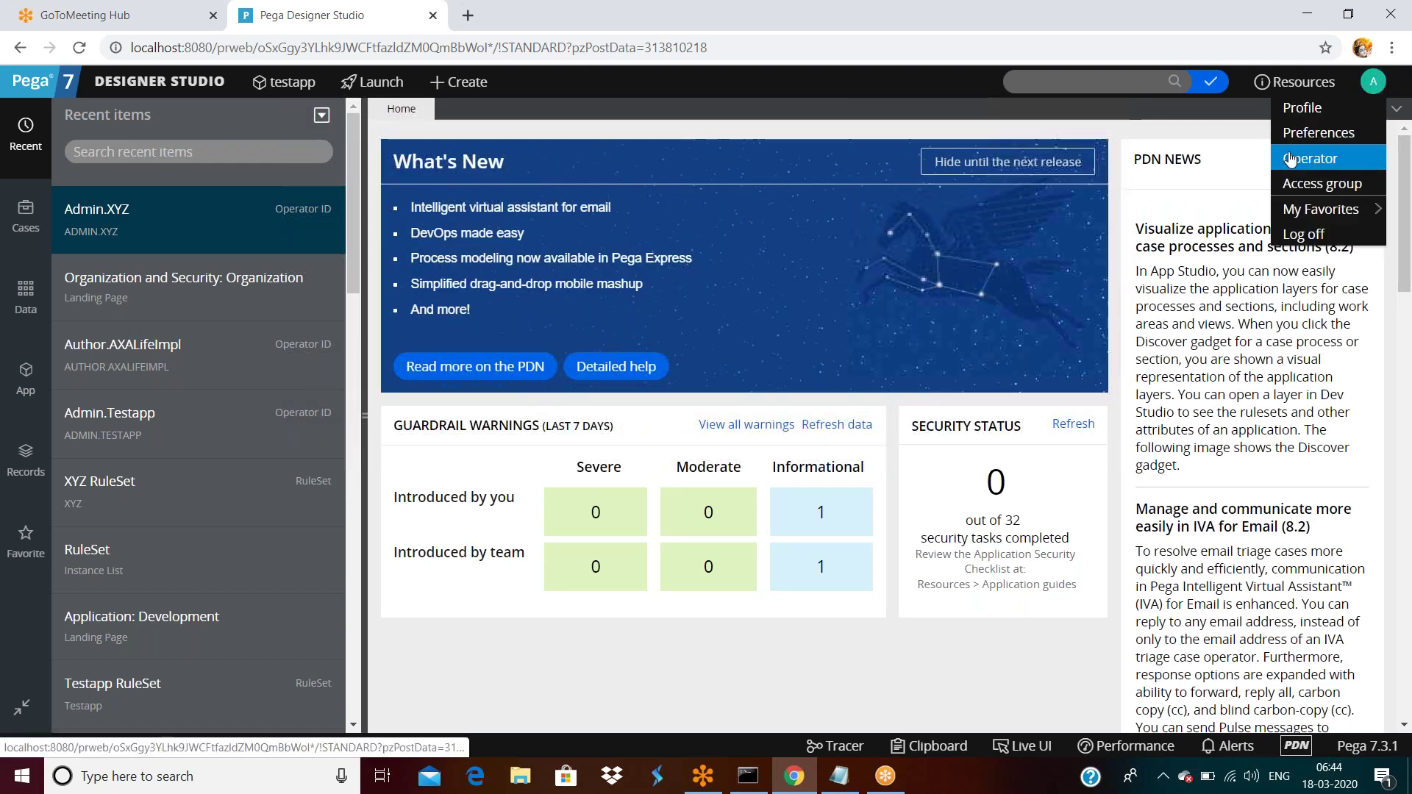
{"action": "left_click", "coordinate": [1287, 158]}
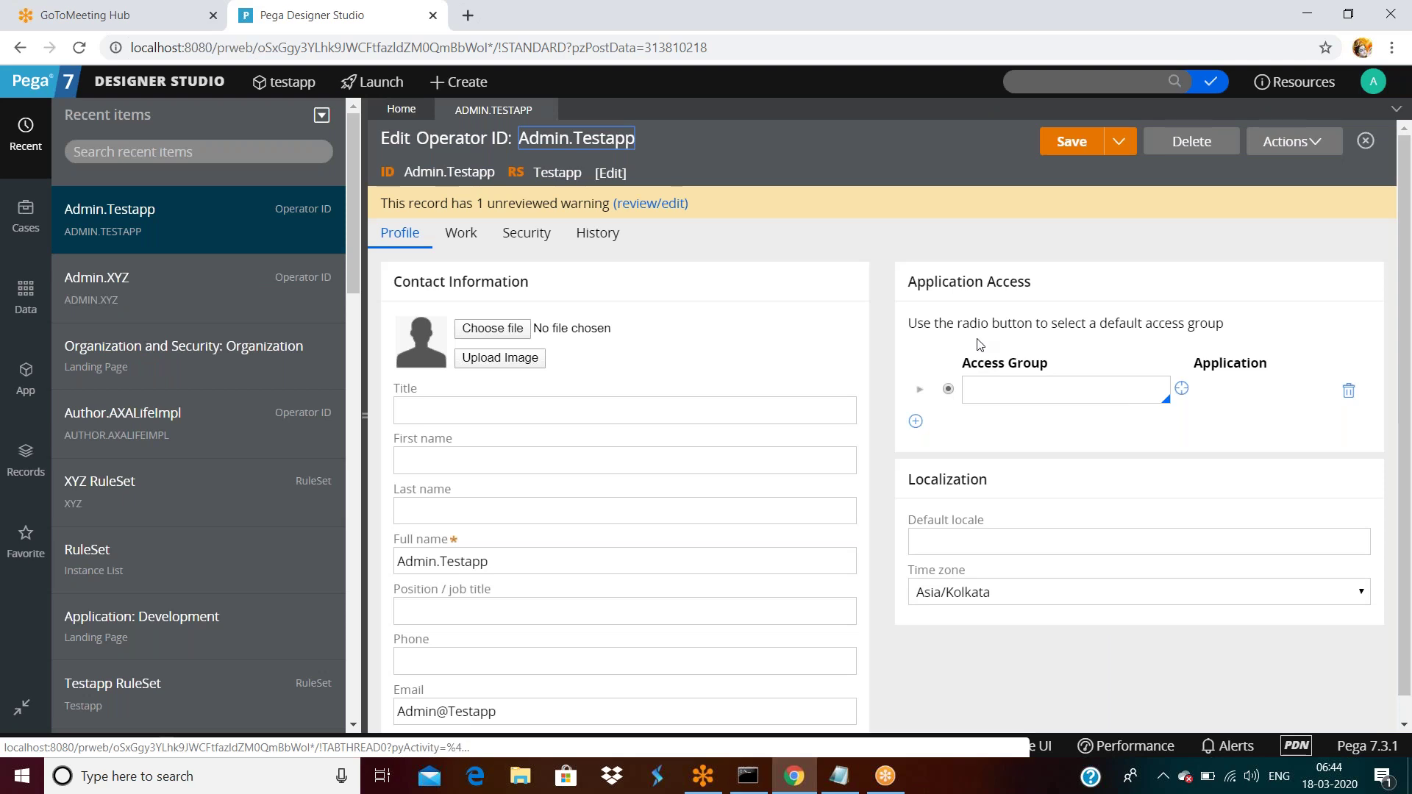
{"action": "left_click", "coordinate": [1043, 391]}
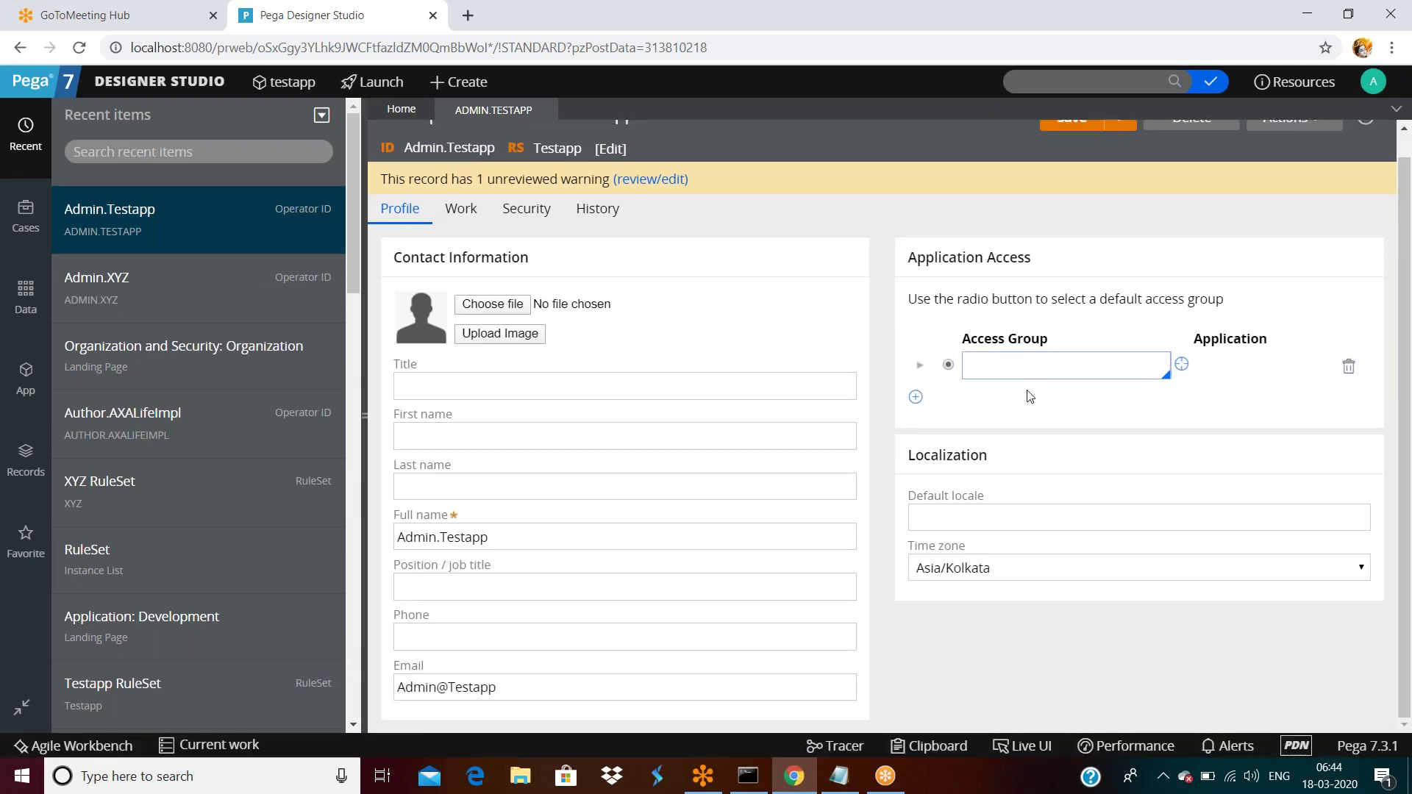
Review the operator's Work, Security and History tabs.
{"action": "left_click", "coordinate": [469, 237]}
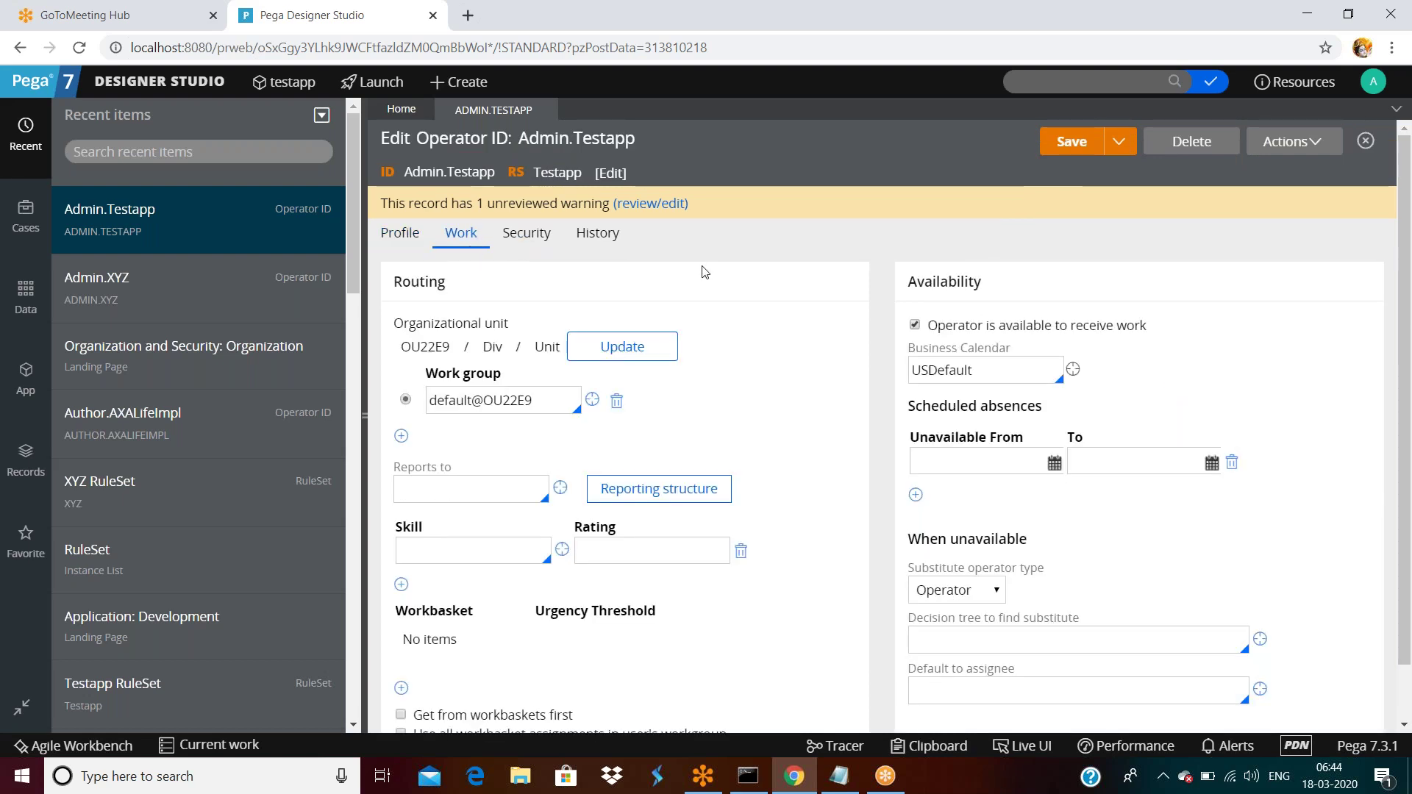
{"action": "triple_click", "coordinate": [531, 234]}
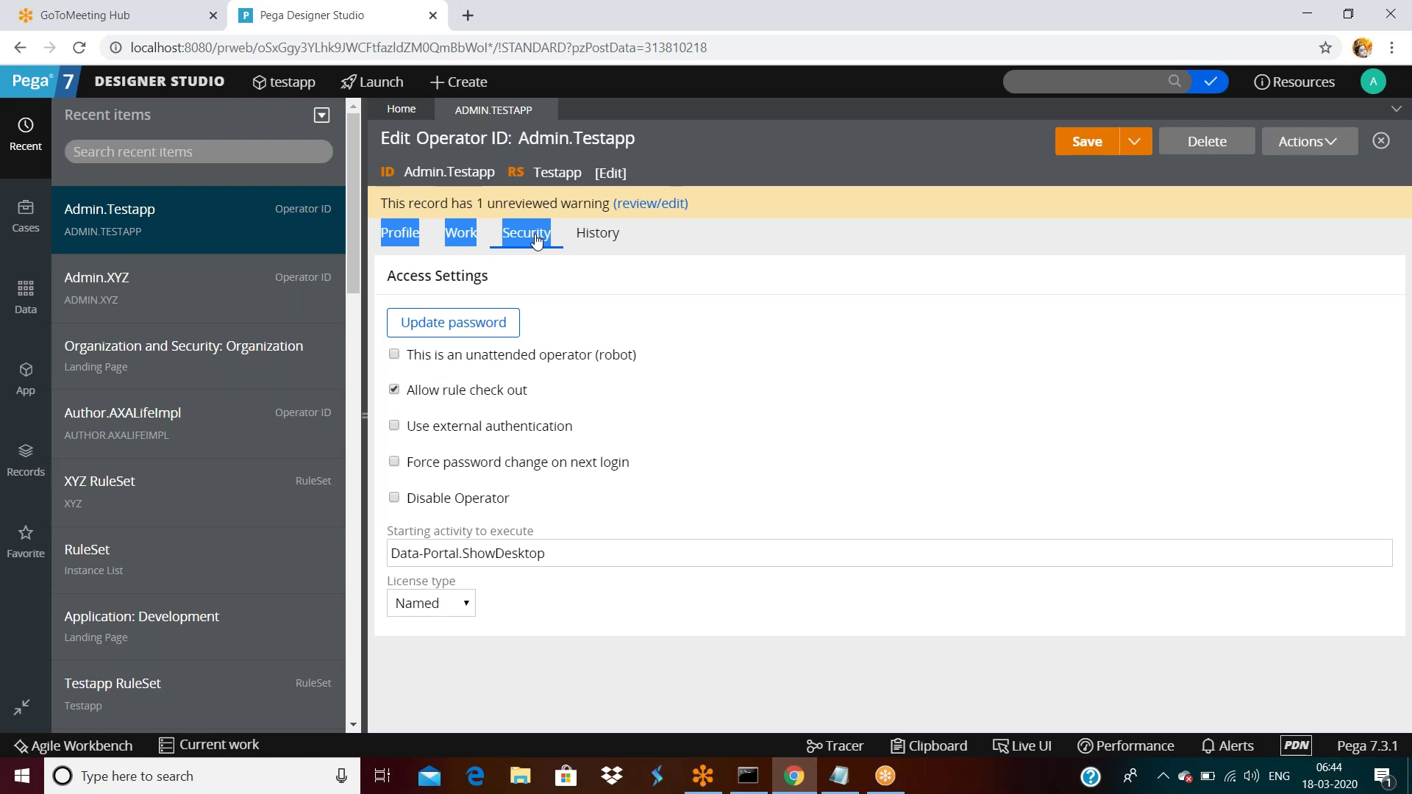
{"action": "left_click", "coordinate": [596, 235]}
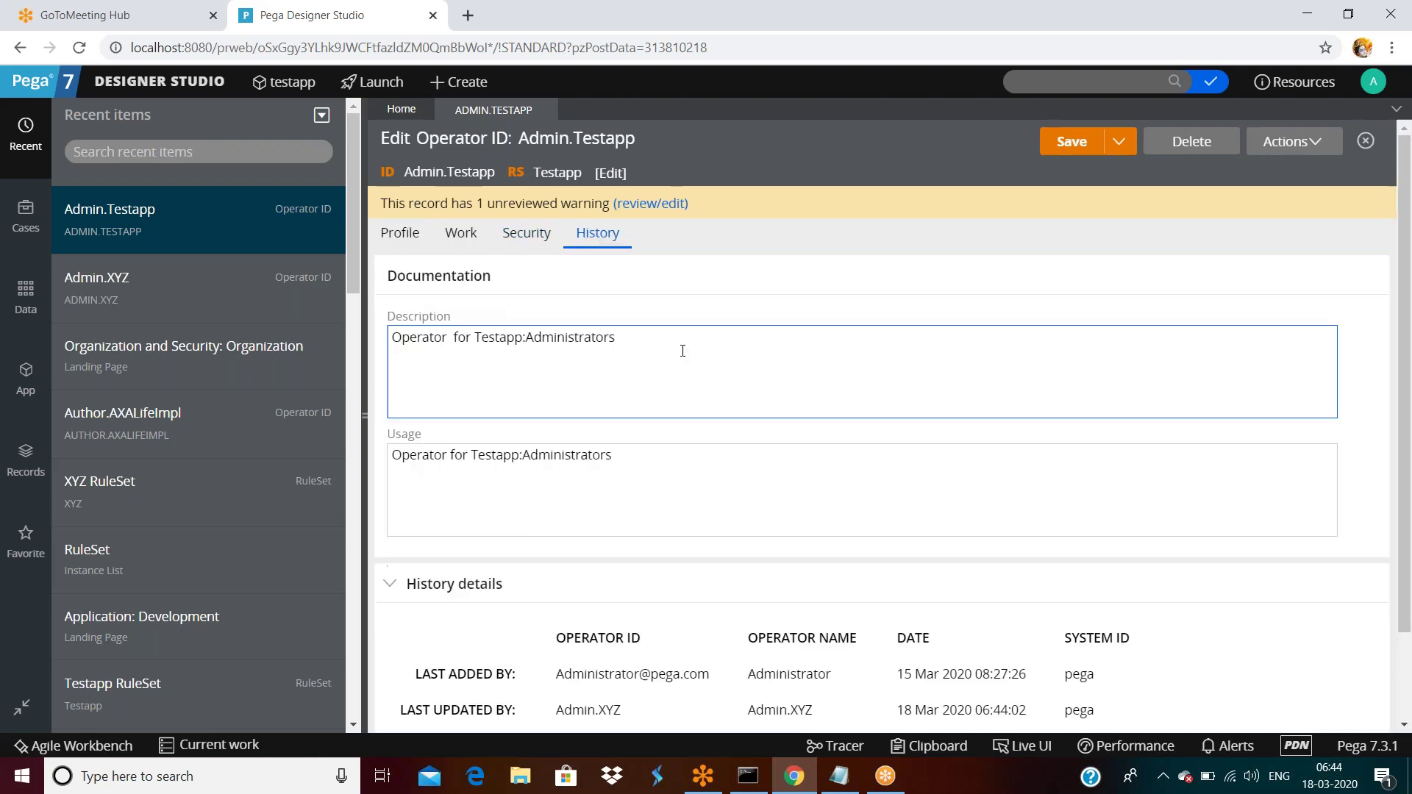
{"action": "scroll", "coordinate": [721, 369], "scroll_direction": "down", "scroll_amount": 2}
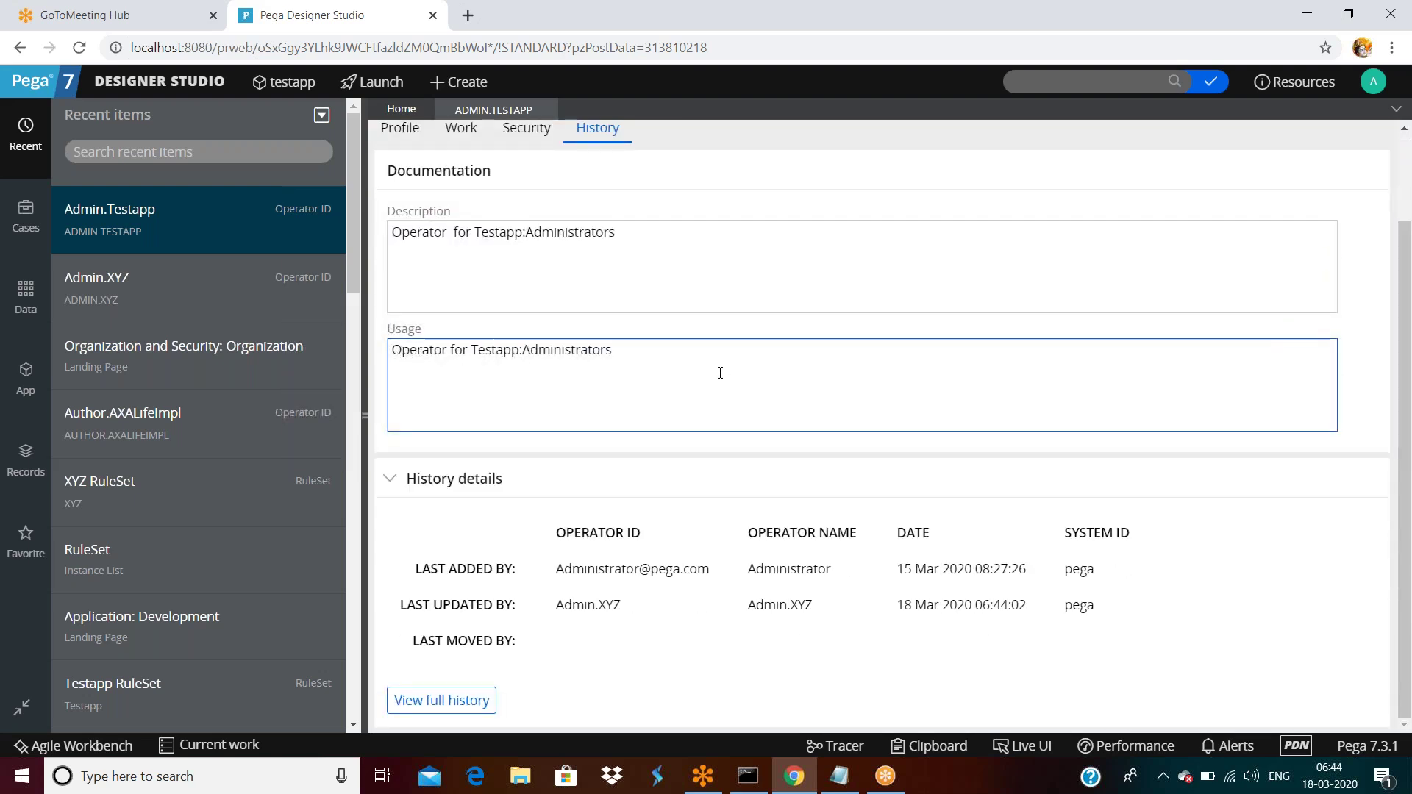
Copy 'Testapp:Administrators' from the Description text and return to the Profile tab.
{"action": "left_click", "coordinate": [616, 233]}
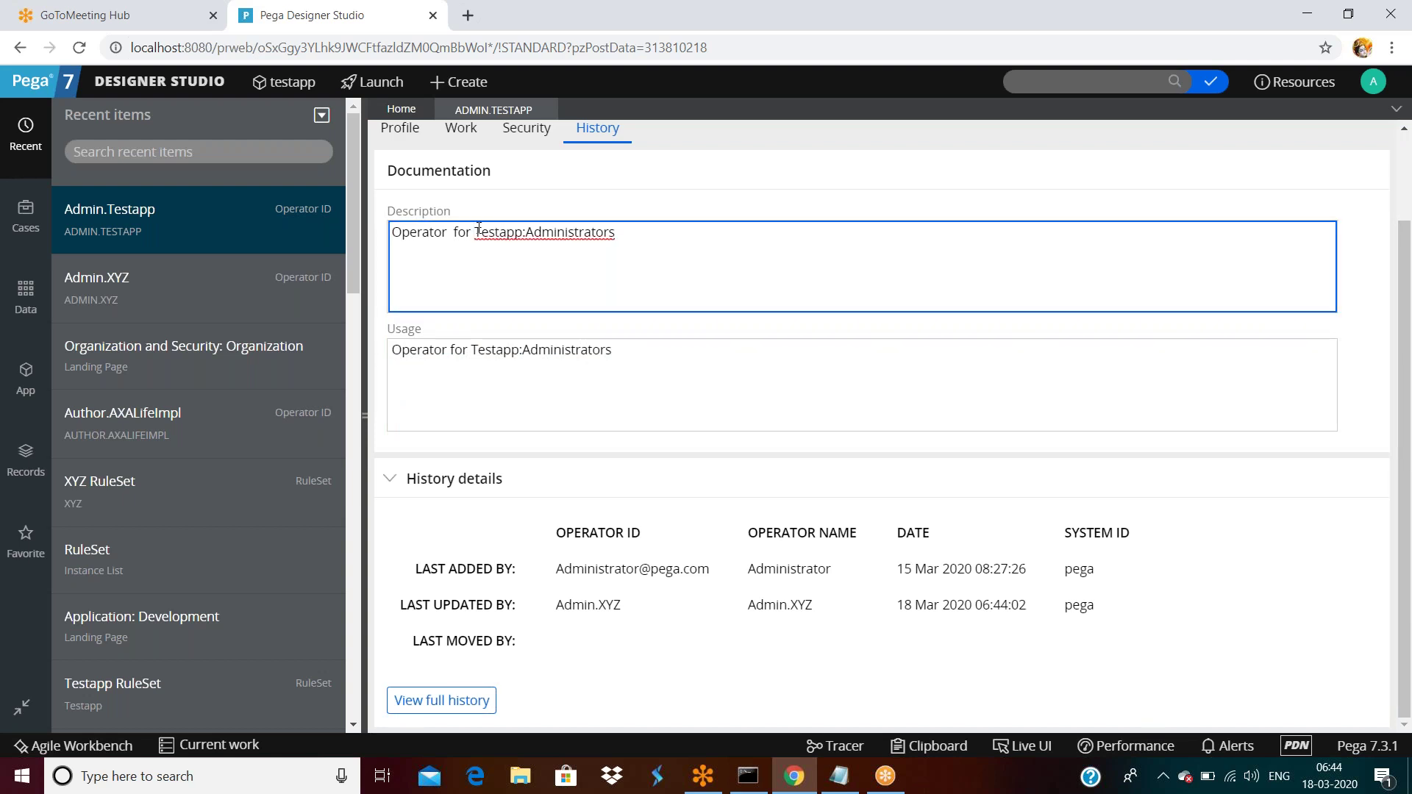
{"action": "key", "text": "shift+Right"}
{"action": "key", "text": "shift+Right"}
{"action": "key", "text": "shift+Right"}
{"action": "key", "text": "shift+Right"}
{"action": "key", "text": "shift+Right"}
{"action": "key", "text": "shift+Right"}
{"action": "key", "text": "shift+Right"}
{"action": "key", "text": "shift+Right"}
{"action": "key", "text": "shift+Right"}
{"action": "key", "text": "shift+Right"}
{"action": "key", "text": "shift+Right"}
{"action": "key", "text": "shift+Right"}
{"action": "key", "text": "shift+Right"}
{"action": "key", "text": "shift+Right"}
{"action": "key", "text": "shift+Right"}
{"action": "key", "text": "shift+Right"}
{"action": "key", "text": "shift+Right"}
{"action": "key", "text": "shift+Right"}
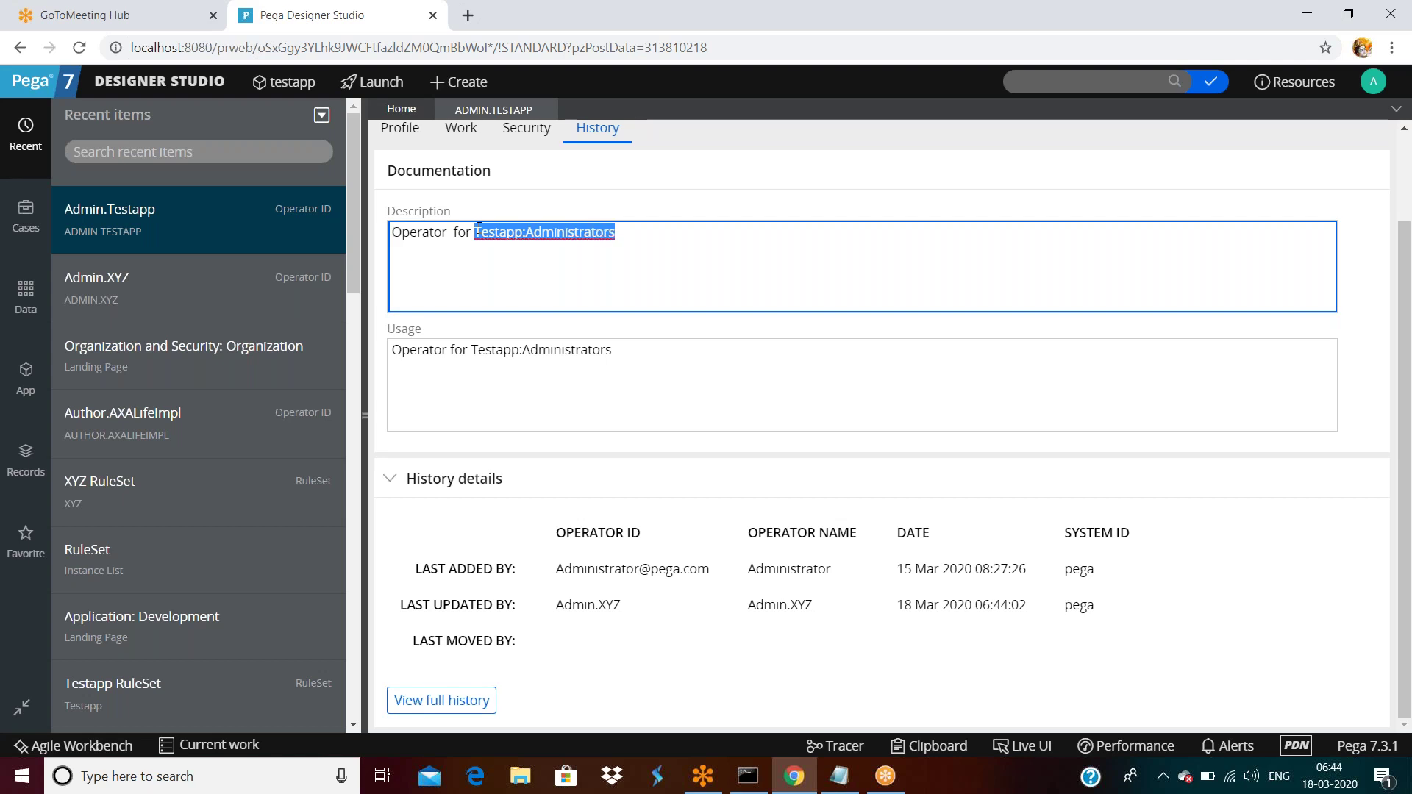
{"action": "key", "text": "Left"}
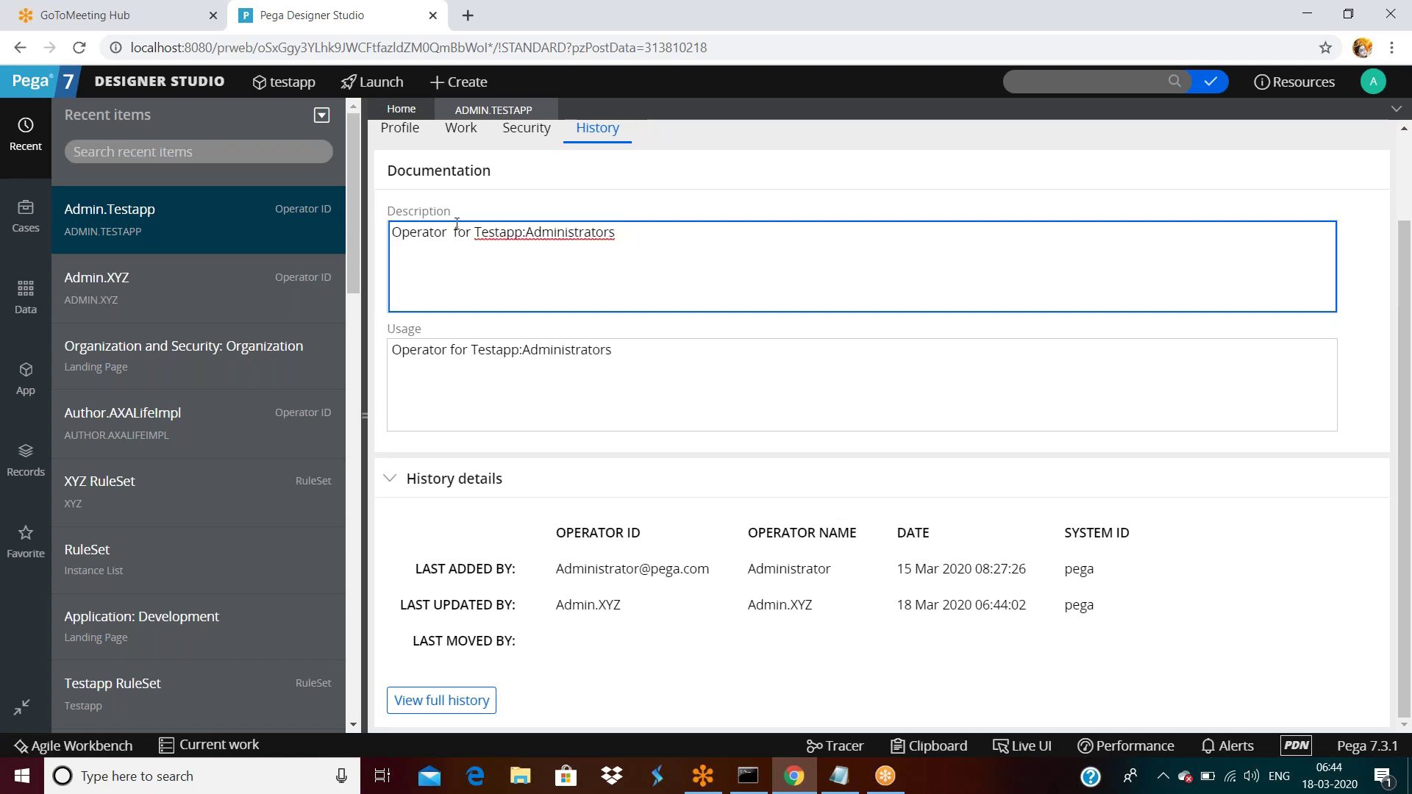
{"action": "scroll", "coordinate": [457, 223], "scroll_direction": "up", "scroll_amount": 2}
{"action": "left_click", "coordinate": [401, 234]}
Paste Testapp:Administrators into the Access Group field so its application fills in.
{"action": "left_click", "coordinate": [1063, 382]}
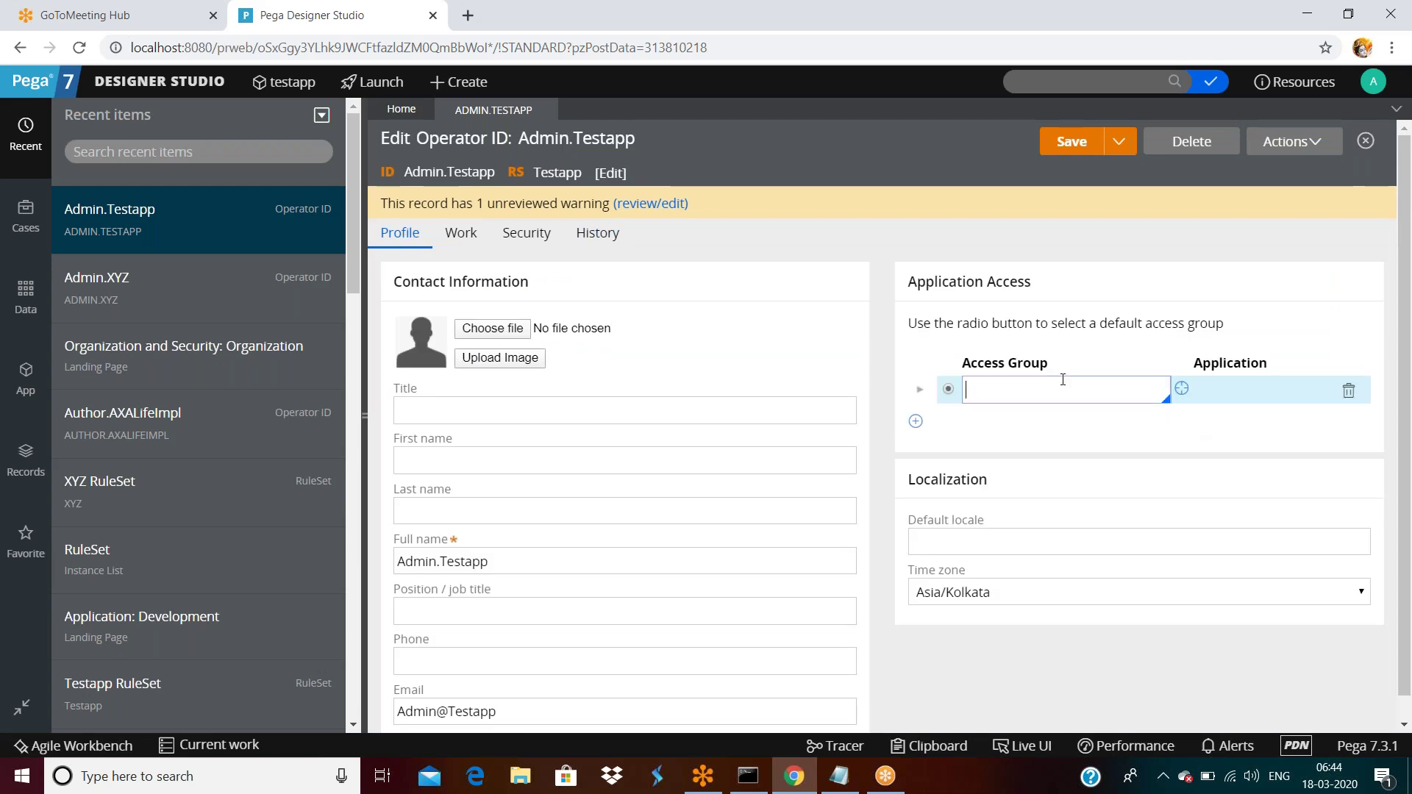
{"action": "type", "text": "Testapp:Administrators"}
{"action": "triple_click", "coordinate": [1219, 445]}
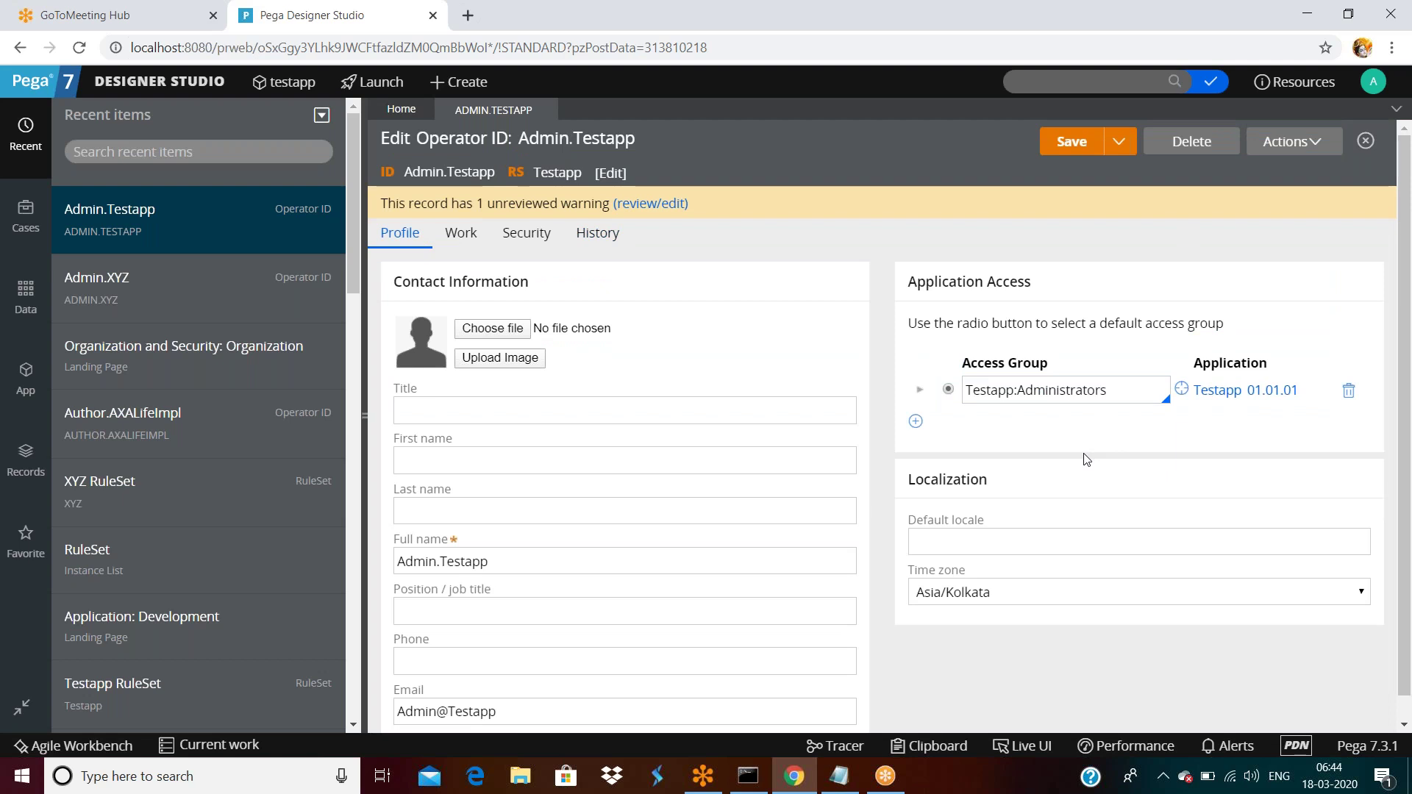
{"action": "triple_click", "coordinate": [1129, 385]}
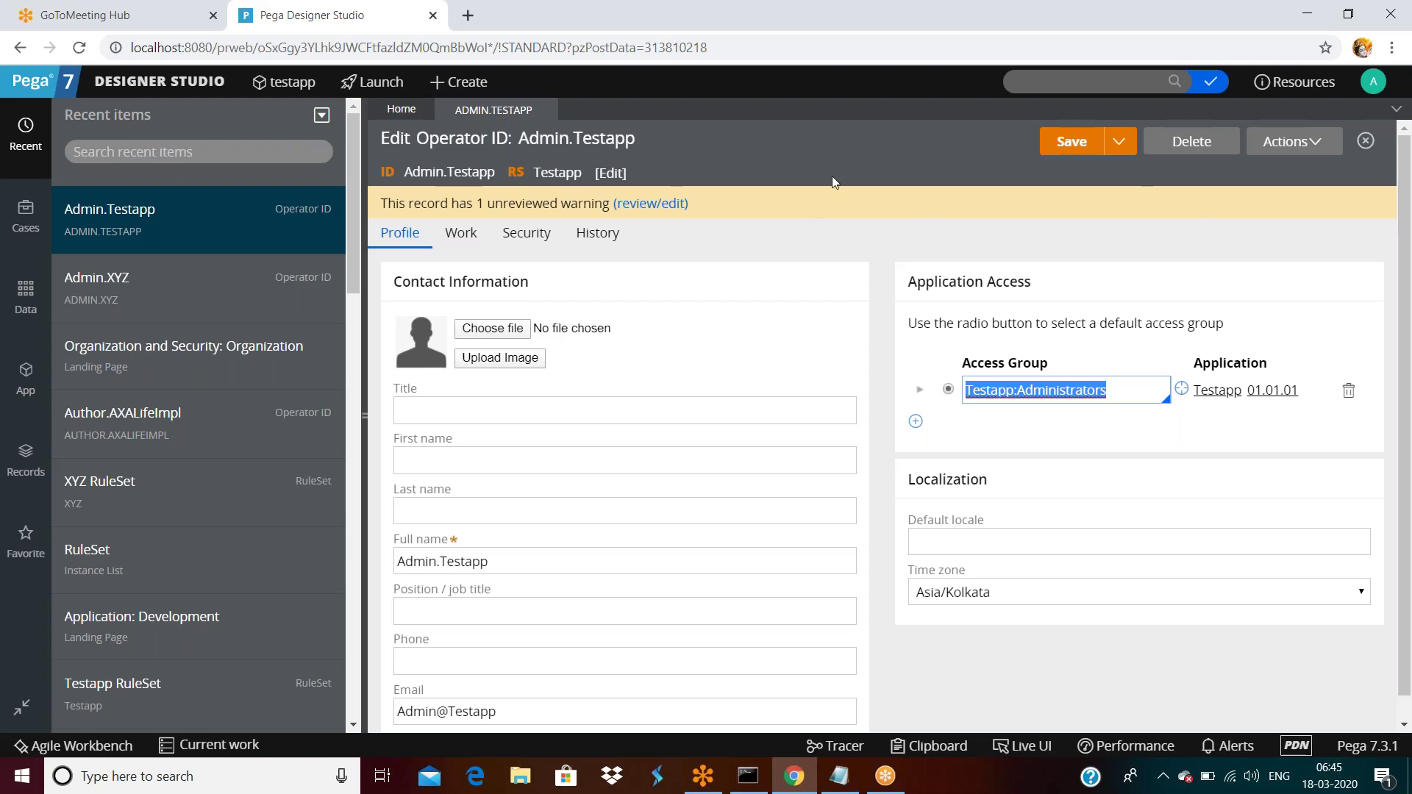
Save the operator record and open its Testapp:Administrators access group.
{"action": "left_click", "coordinate": [1072, 141]}
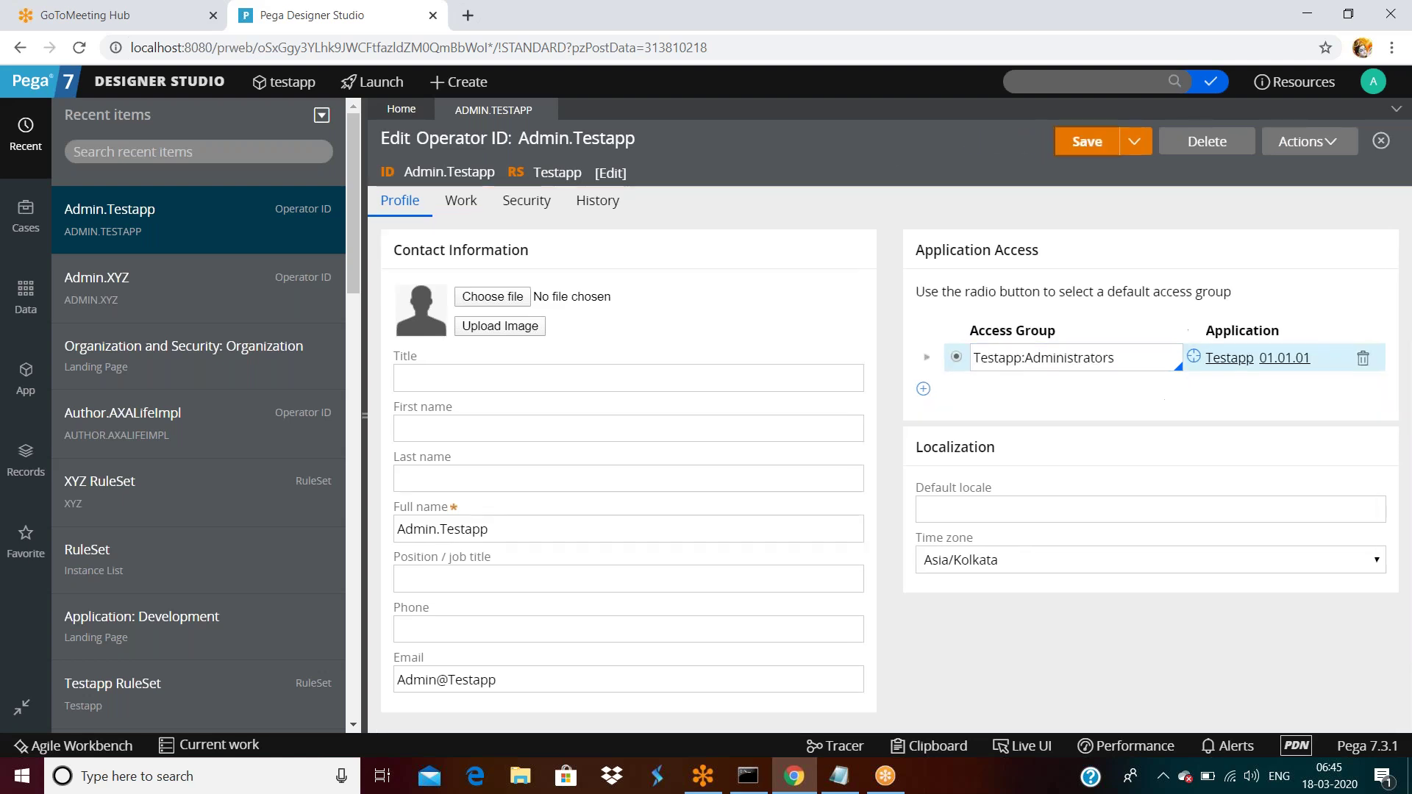
{"action": "left_click", "coordinate": [1096, 144]}
{"action": "left_click", "coordinate": [1194, 359]}
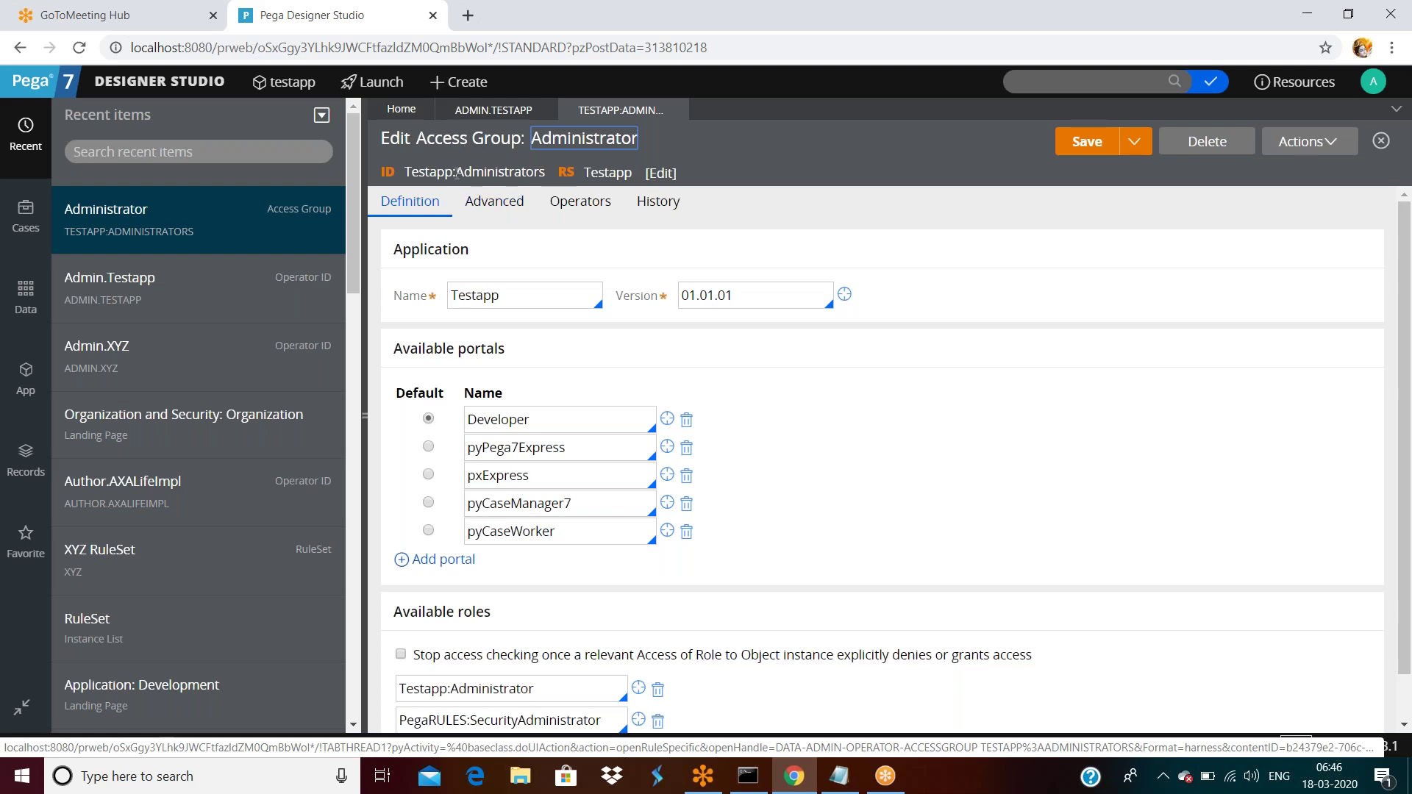
{"action": "left_click", "coordinate": [506, 295]}
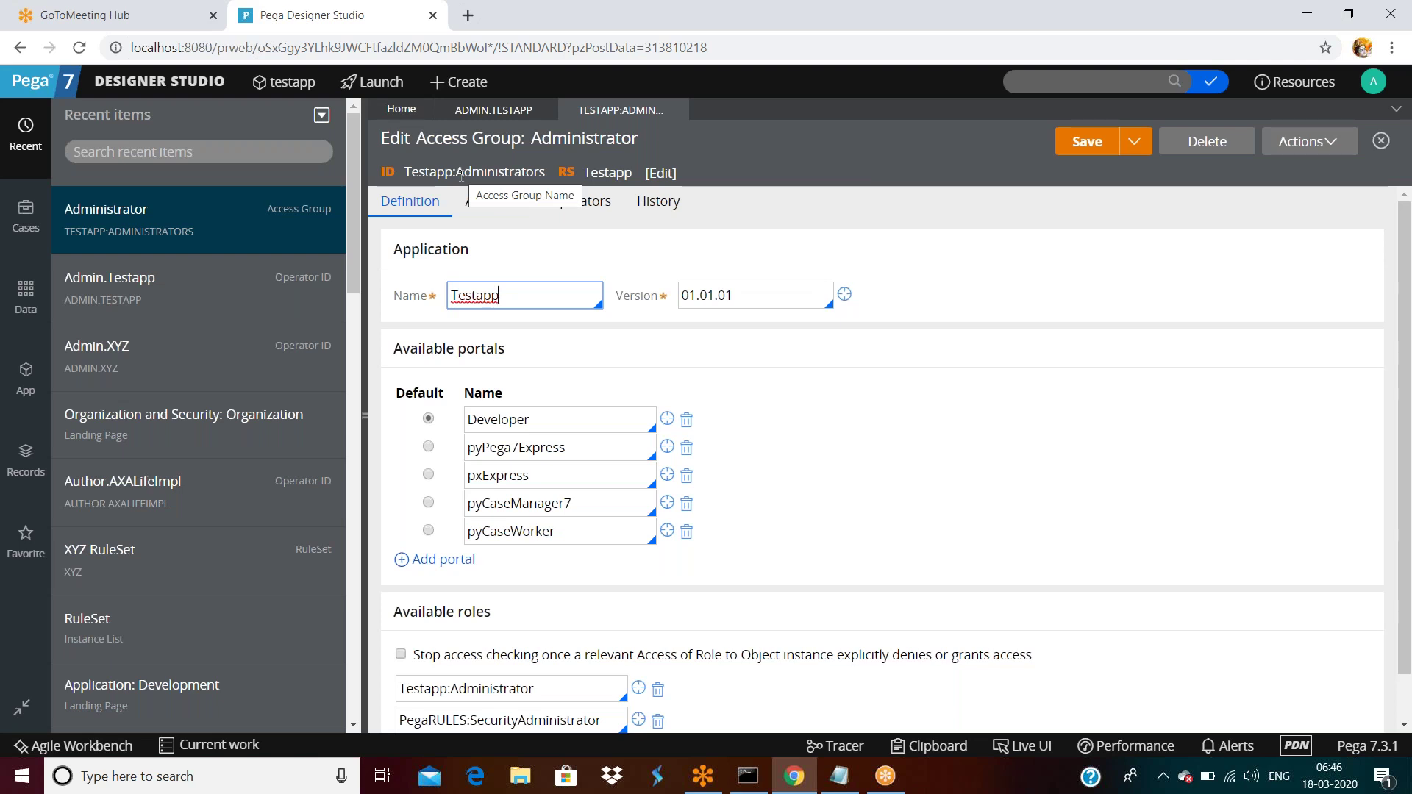
{"action": "double_click", "coordinate": [511, 300]}
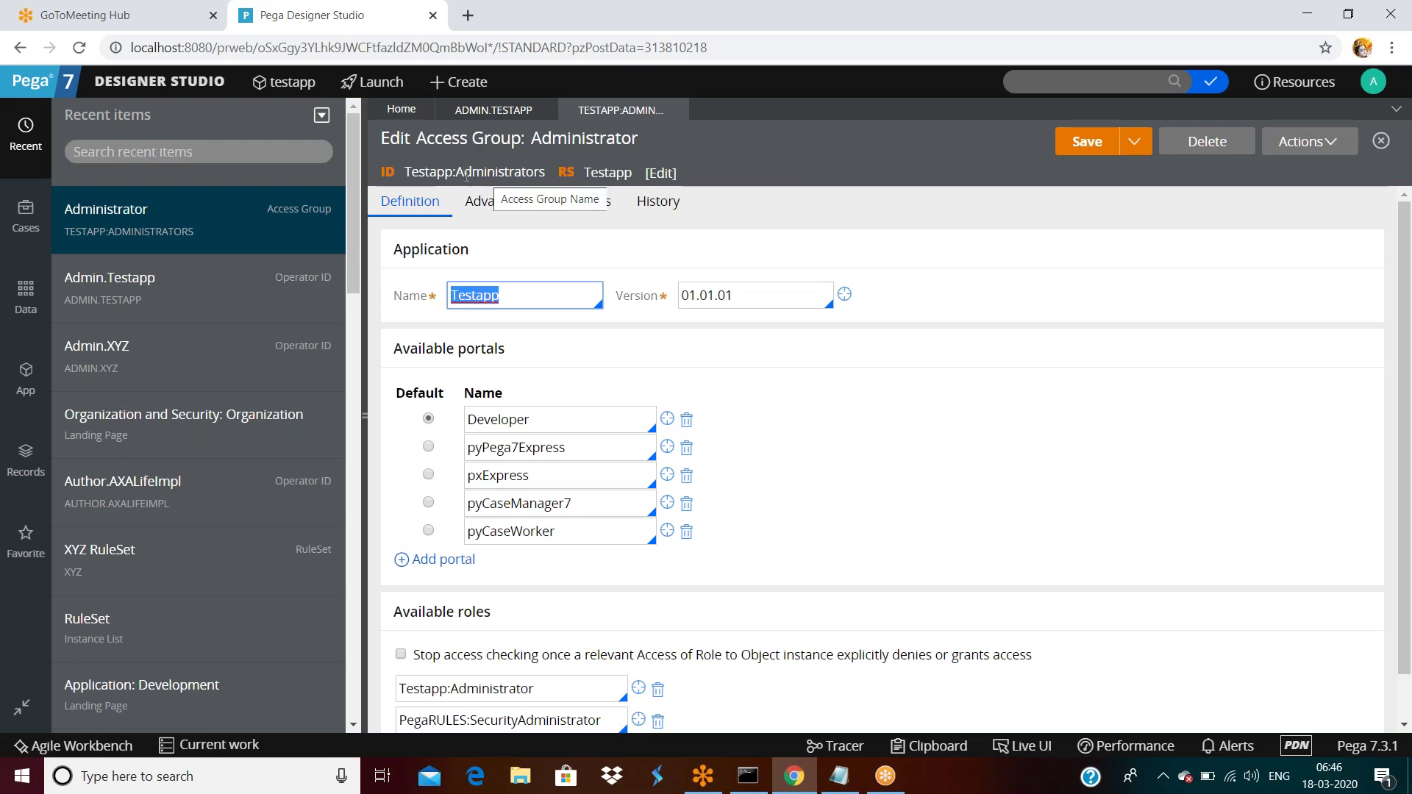
{"action": "left_click_drag", "start_coordinate": [409, 177], "coordinate": [574, 175]}
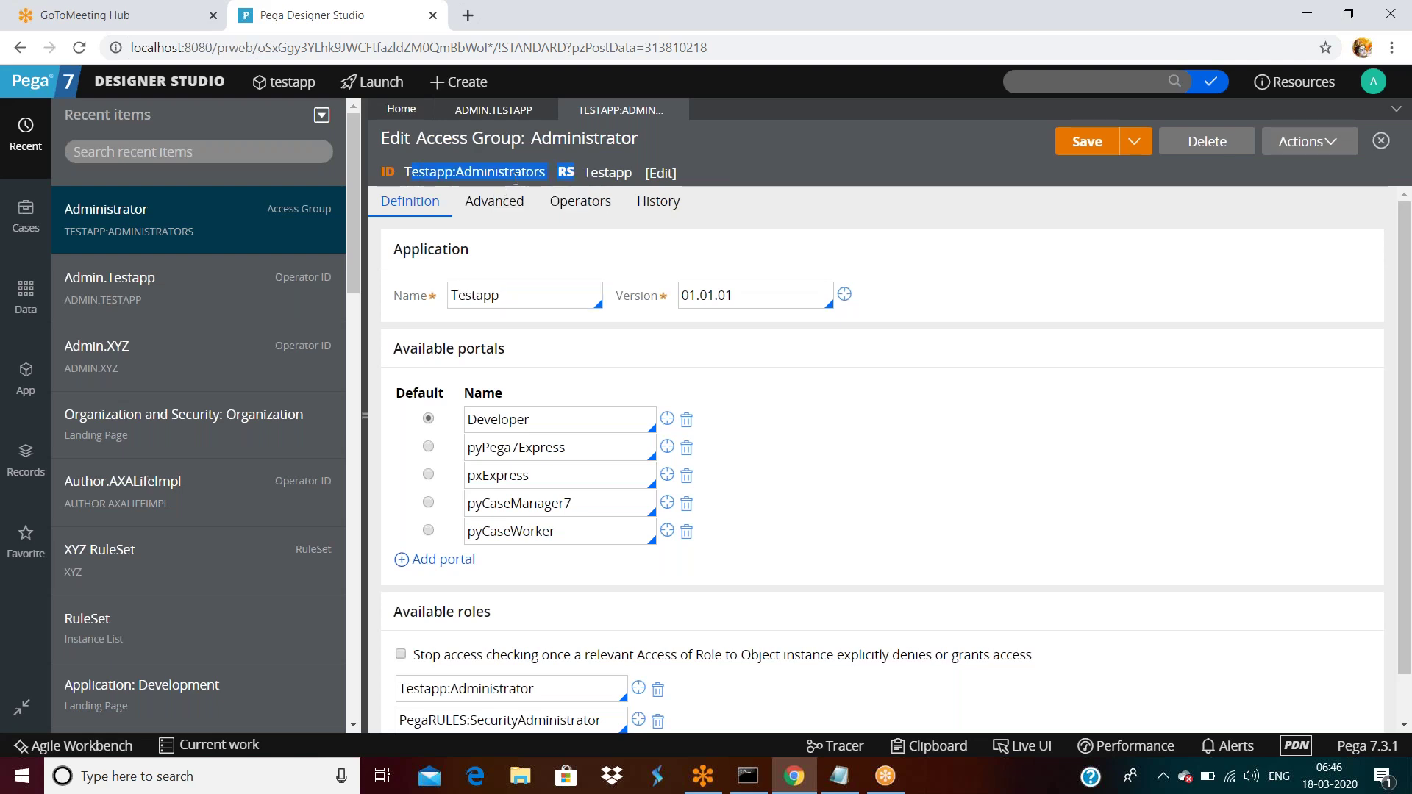
{"action": "double_click", "coordinate": [516, 303]}
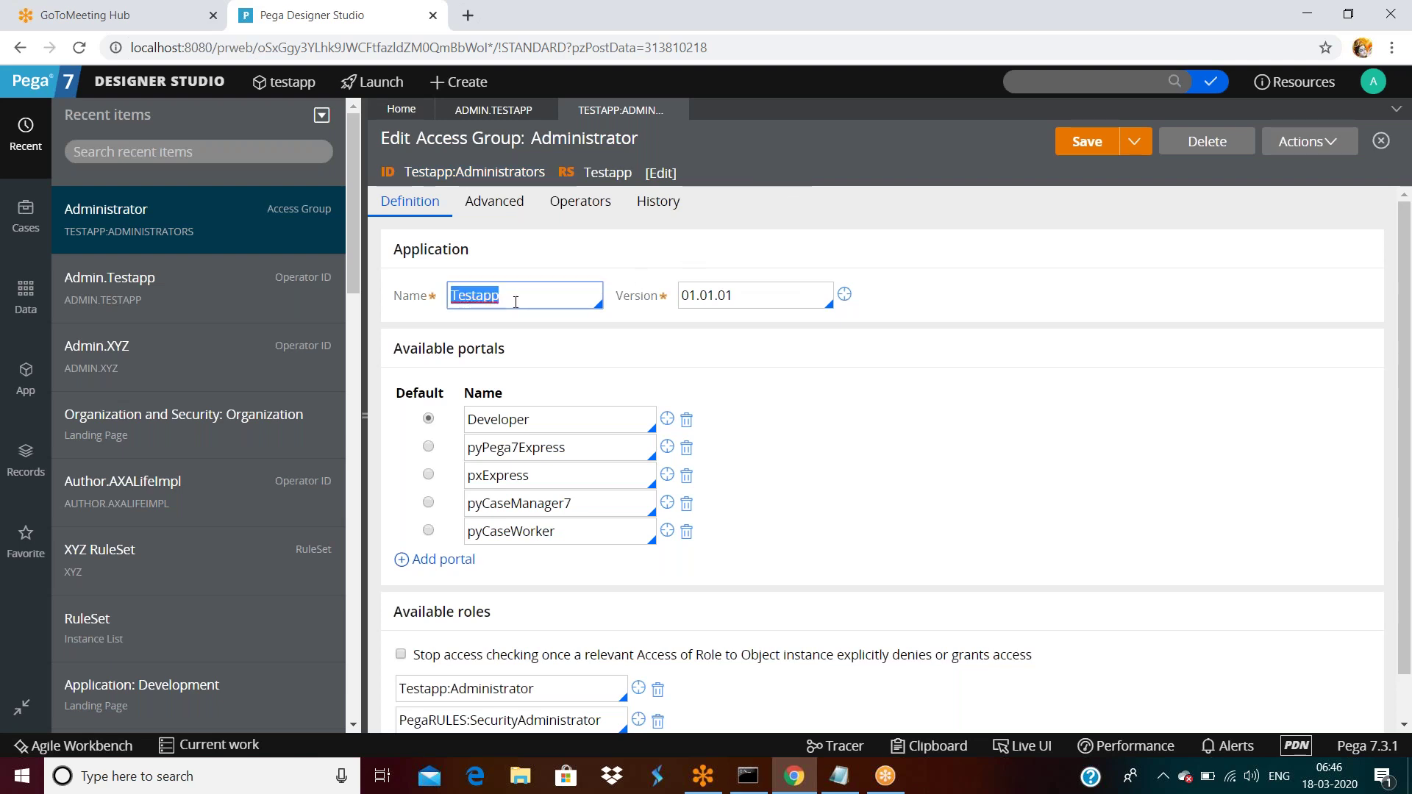
{"action": "key", "text": "Tab"}
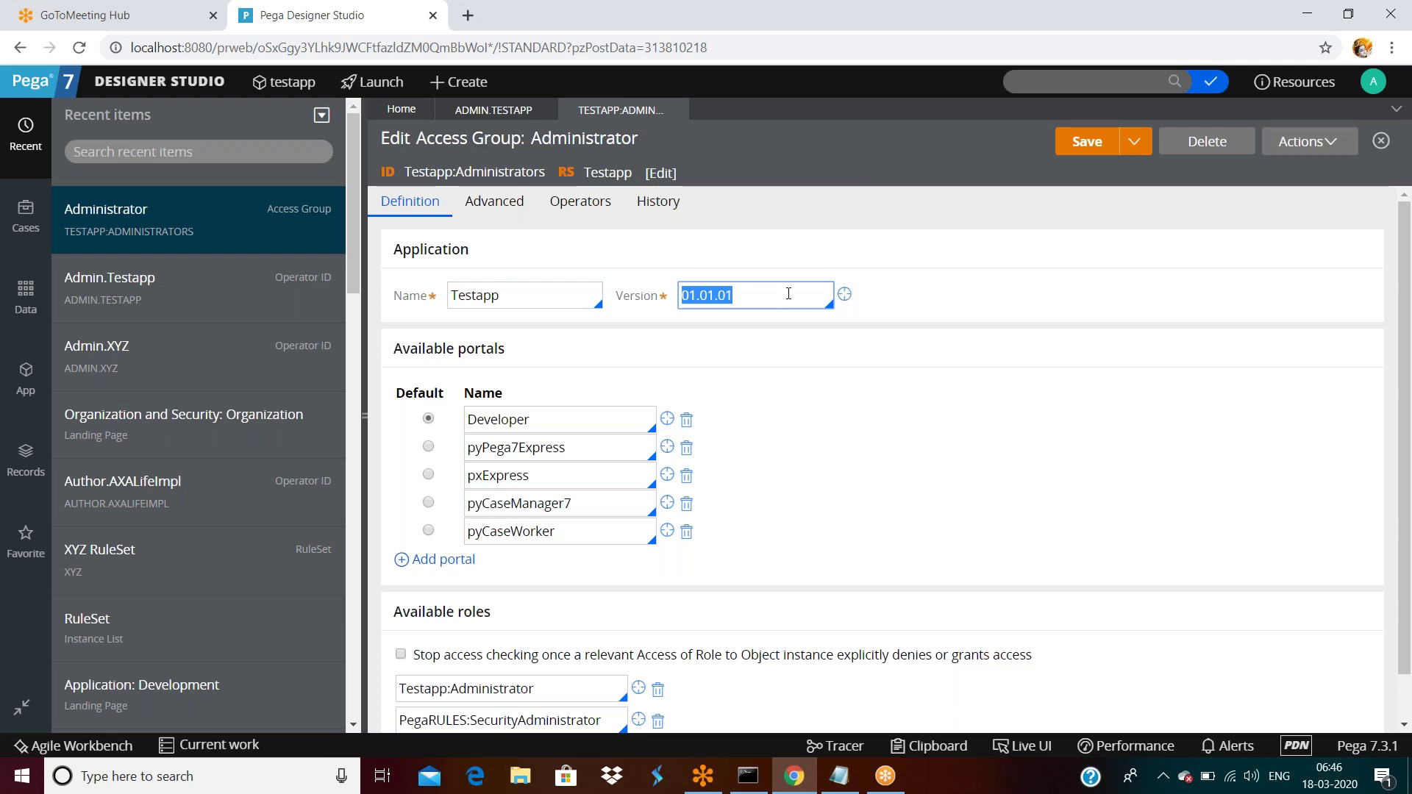
{"action": "double_click", "coordinate": [513, 295]}
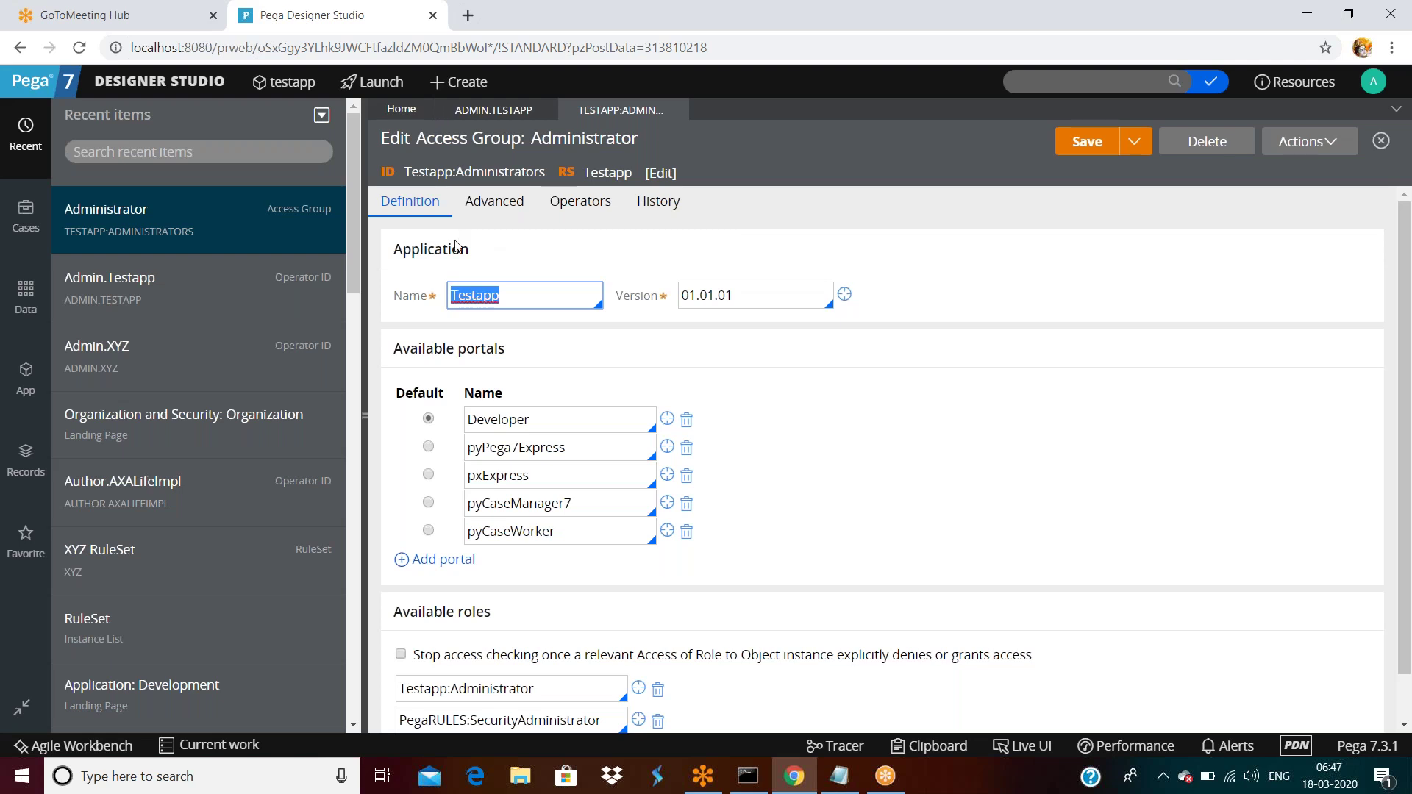
{"action": "left_click", "coordinate": [524, 296]}
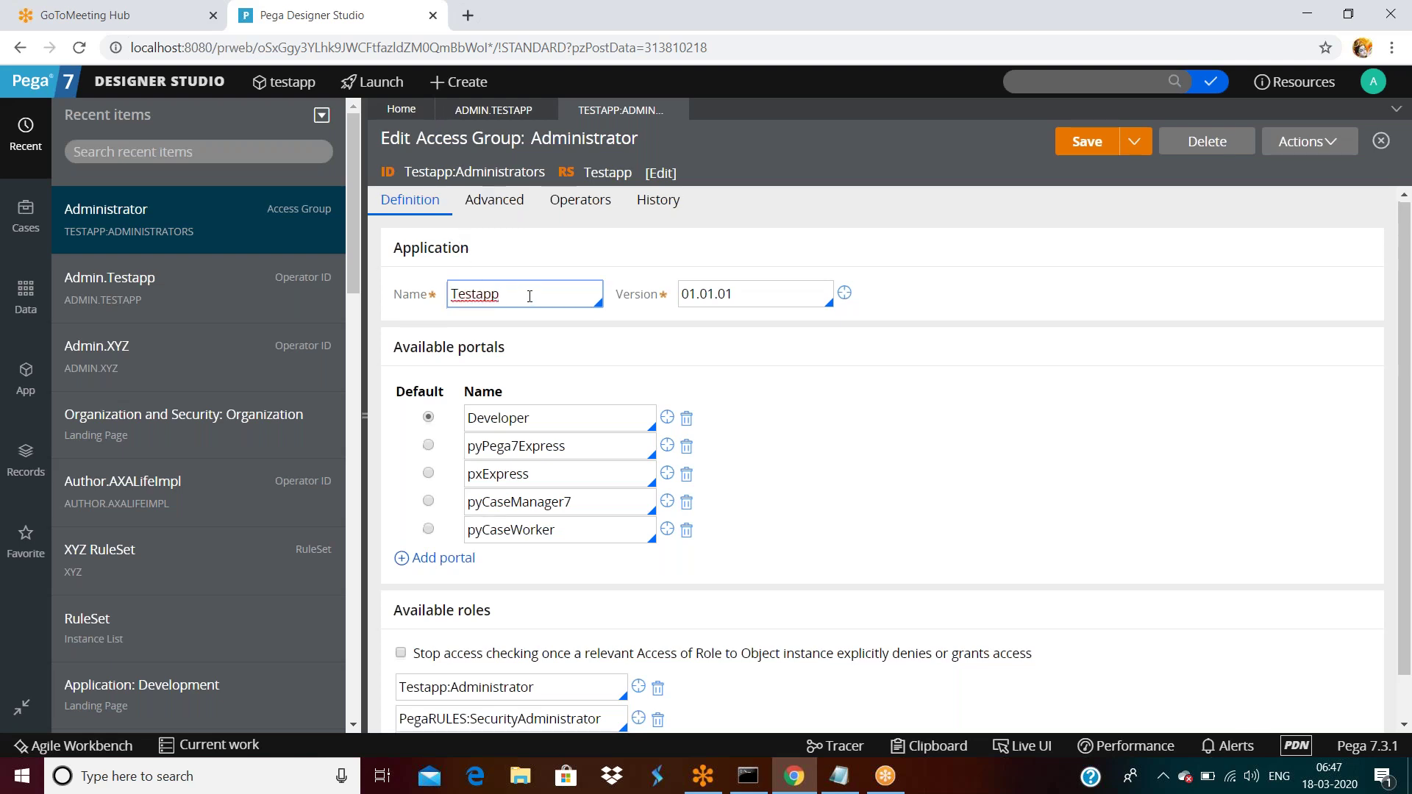
{"action": "scroll", "coordinate": [527, 295], "scroll_direction": "down", "scroll_amount": 1}
{"action": "left_click_drag", "start_coordinate": [405, 301], "coordinate": [552, 435]}
{"action": "left_click", "coordinate": [566, 453]}
{"action": "left_click", "coordinate": [612, 477]}
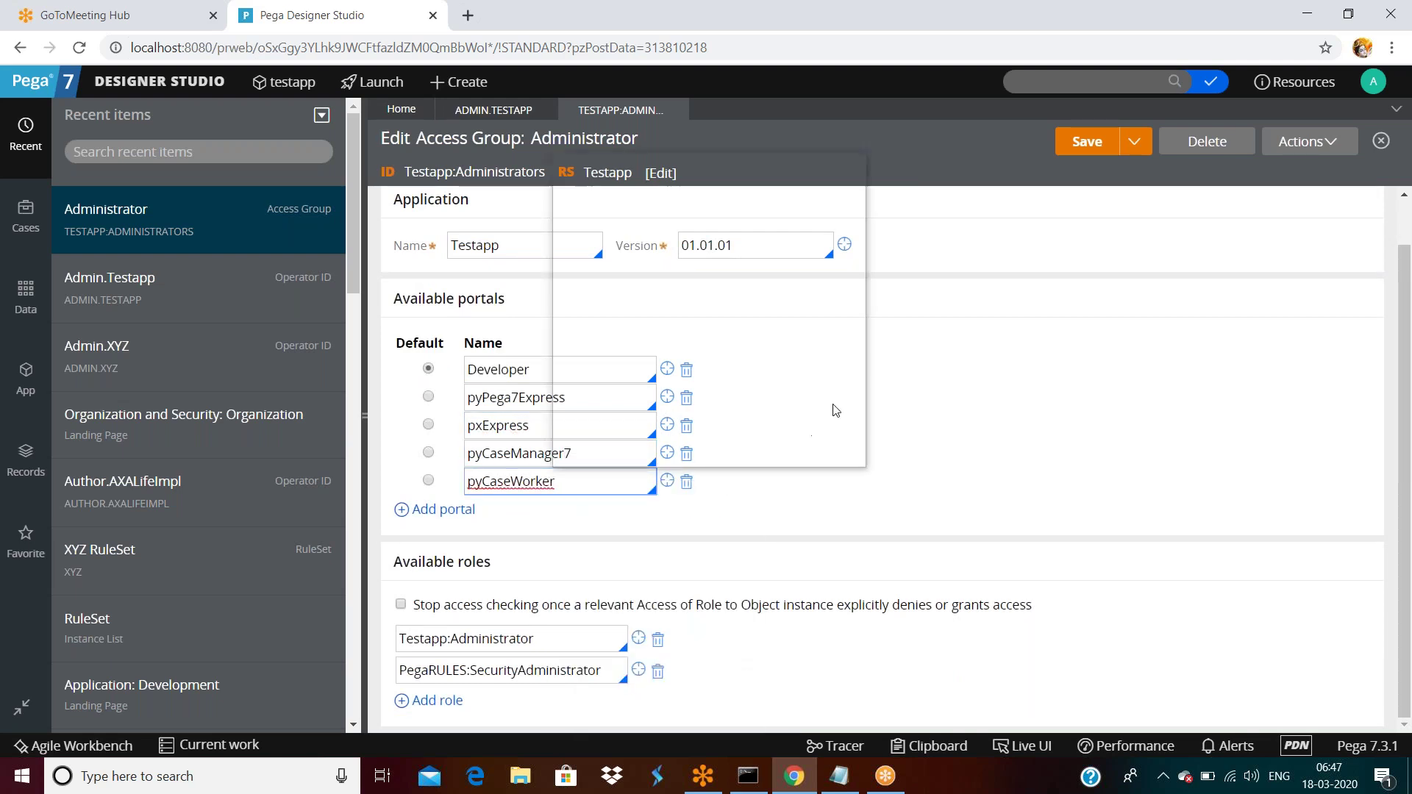
{"action": "key", "text": "super+period"}
{"action": "key", "text": "Escape"}
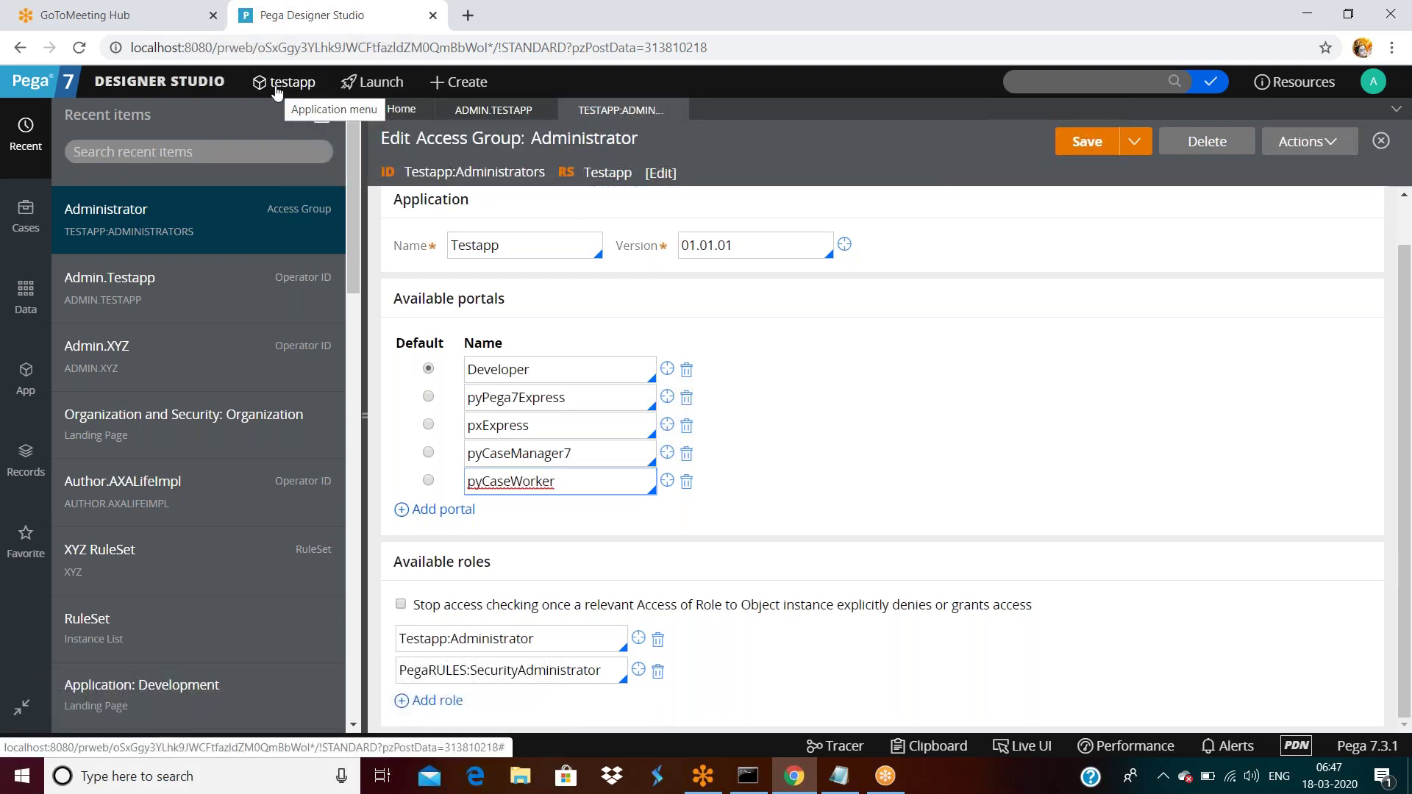
Log off the admin and sign in as Manager.Testapp, reaching the Case Manager portal.
{"action": "left_click", "coordinate": [1374, 82]}
{"action": "left_click", "coordinate": [1303, 234]}
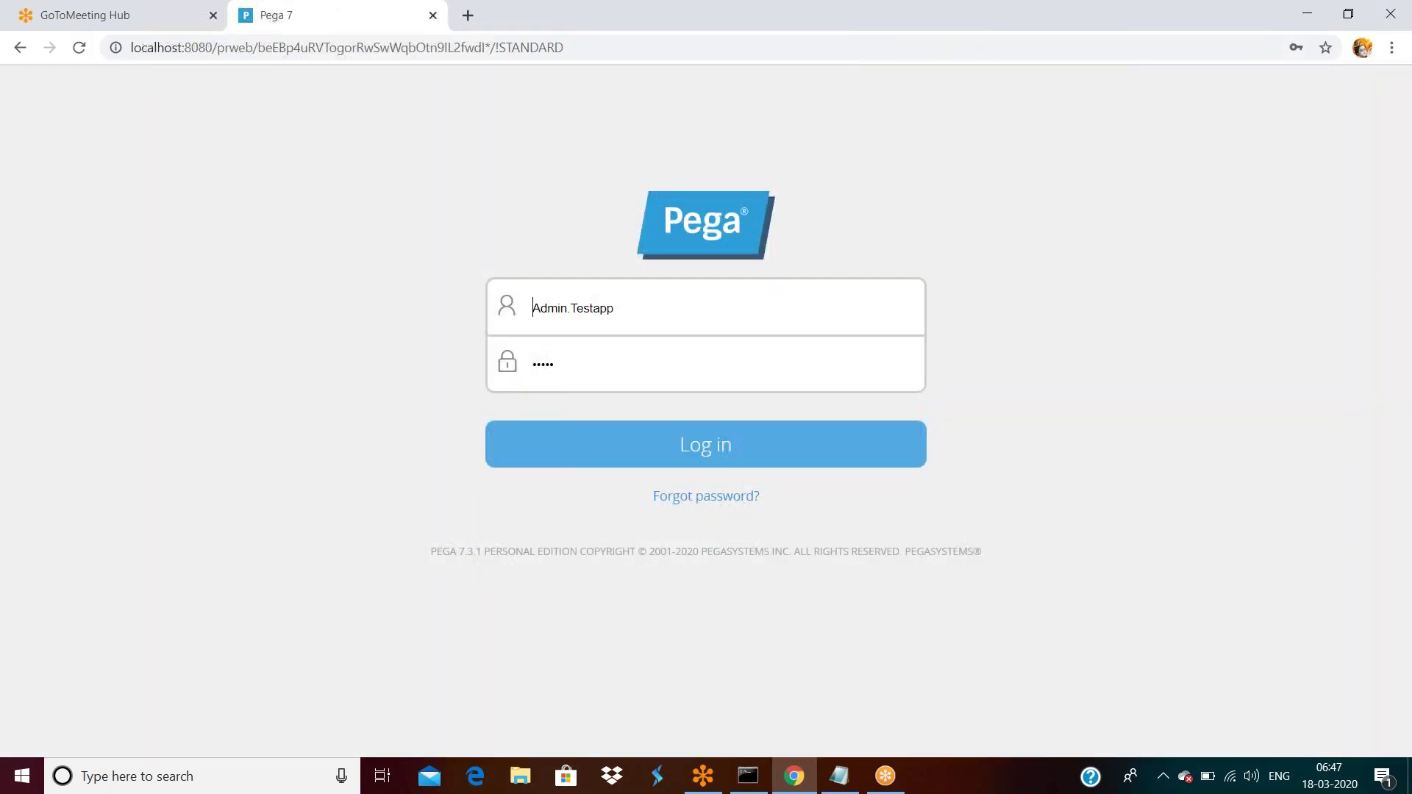
{"action": "double_click", "coordinate": [719, 300]}
{"action": "left_click", "coordinate": [686, 309]}
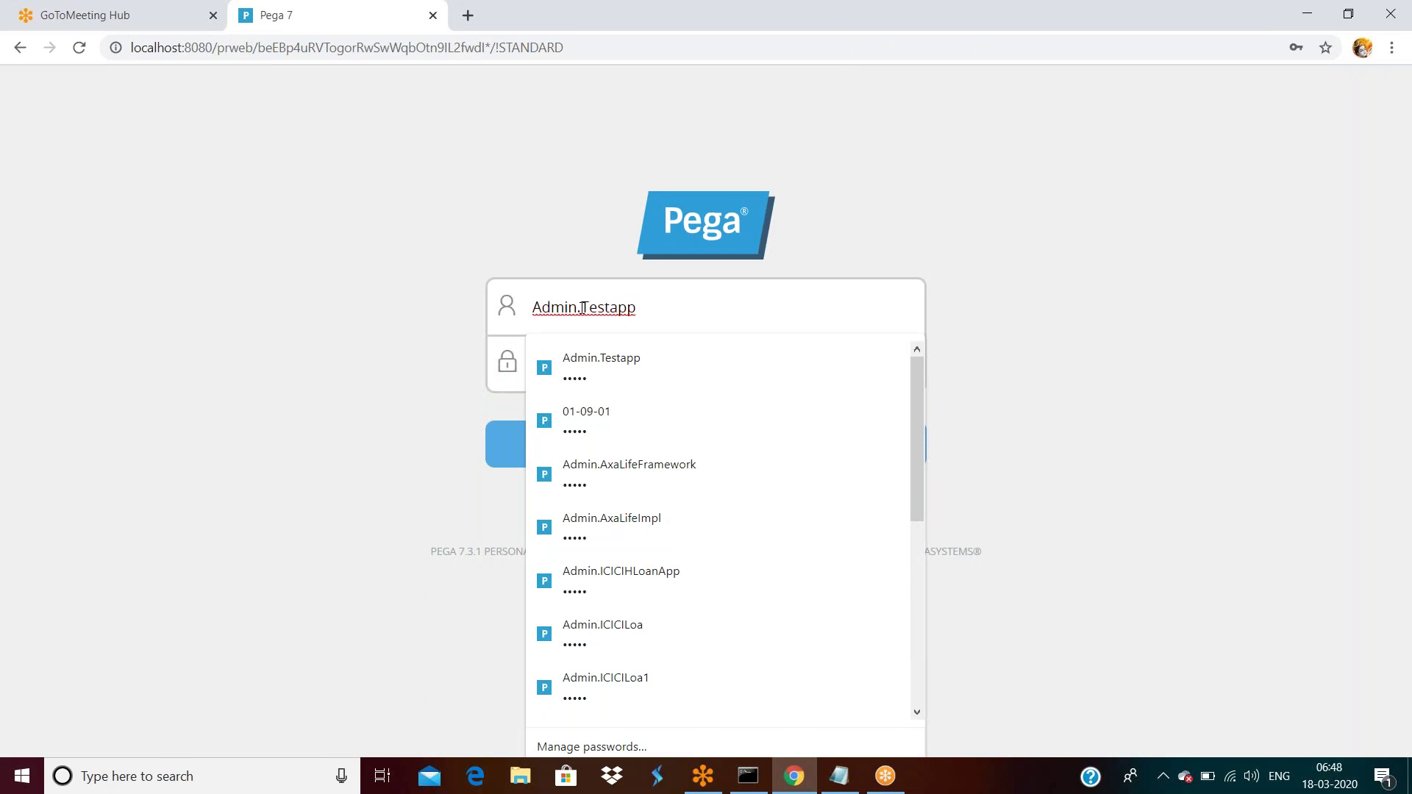
{"action": "key", "text": "BackSpace"}
{"action": "key", "text": "BackSpace"}
{"action": "key", "text": "BackSpace"}
{"action": "key", "text": "BackSpace"}
{"action": "key", "text": "BackSpace"}
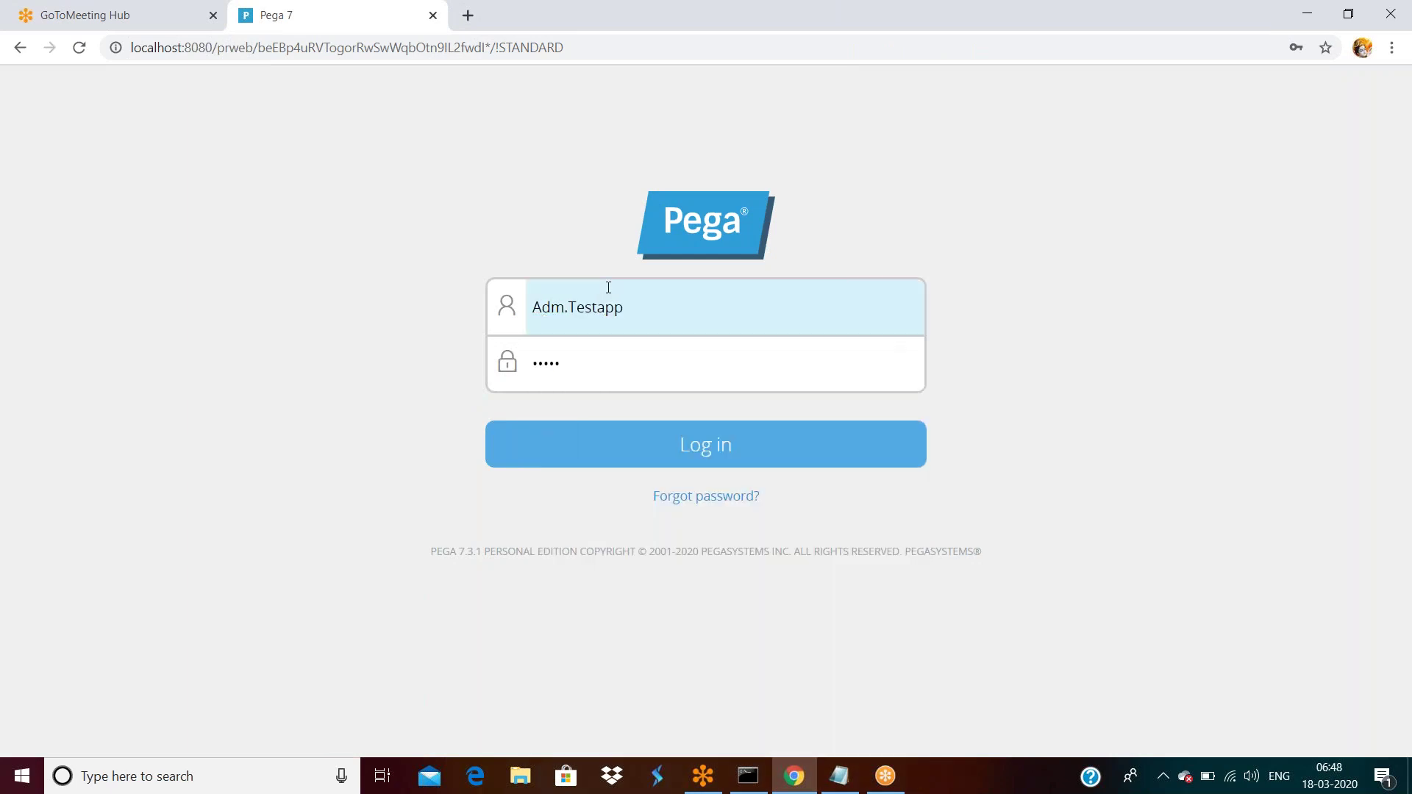
{"action": "type", "text": "Manager"}
{"action": "key", "text": "Return"}
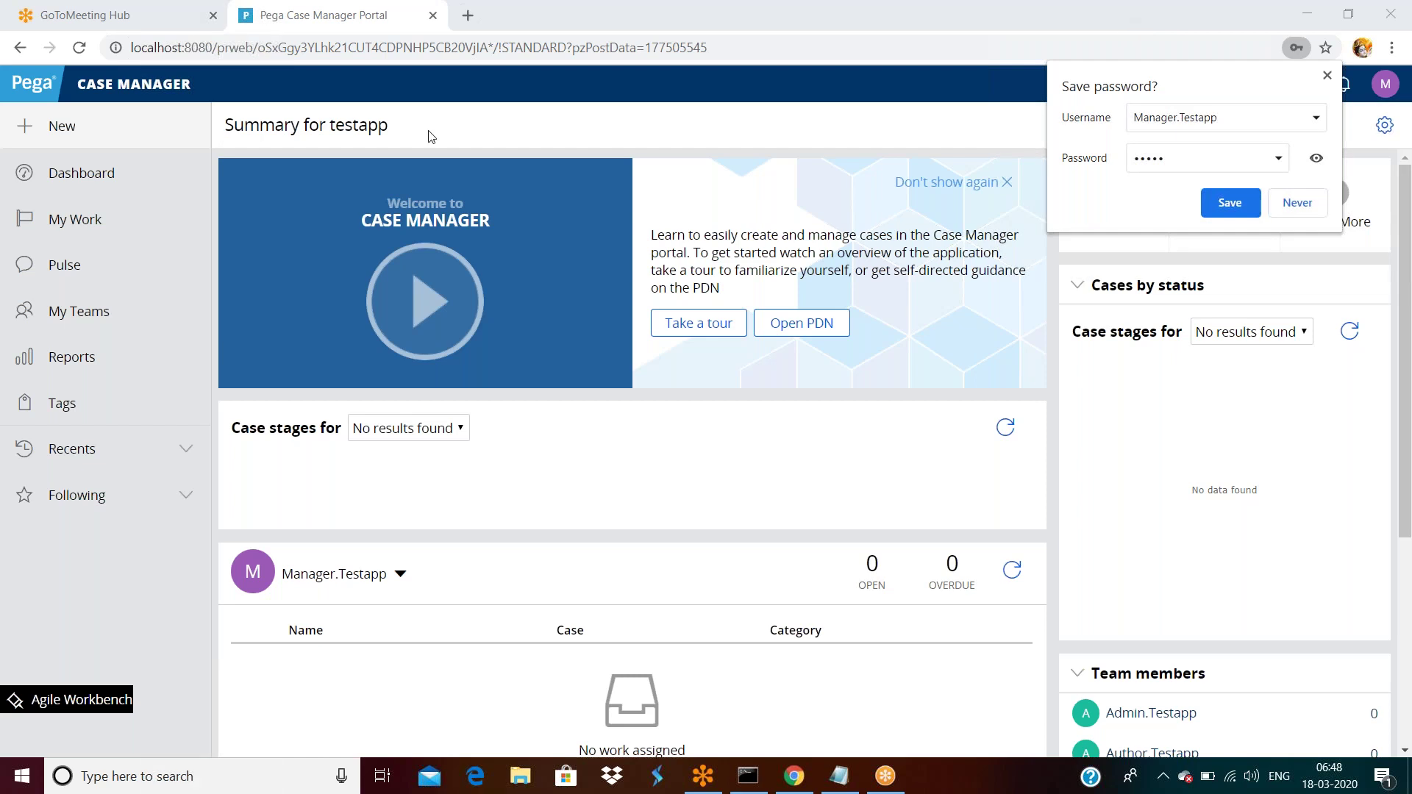
Dismiss the save-password prompt, log off the Case Manager portal, and select 'Admin' in the username.
{"action": "left_click", "coordinate": [1328, 76]}
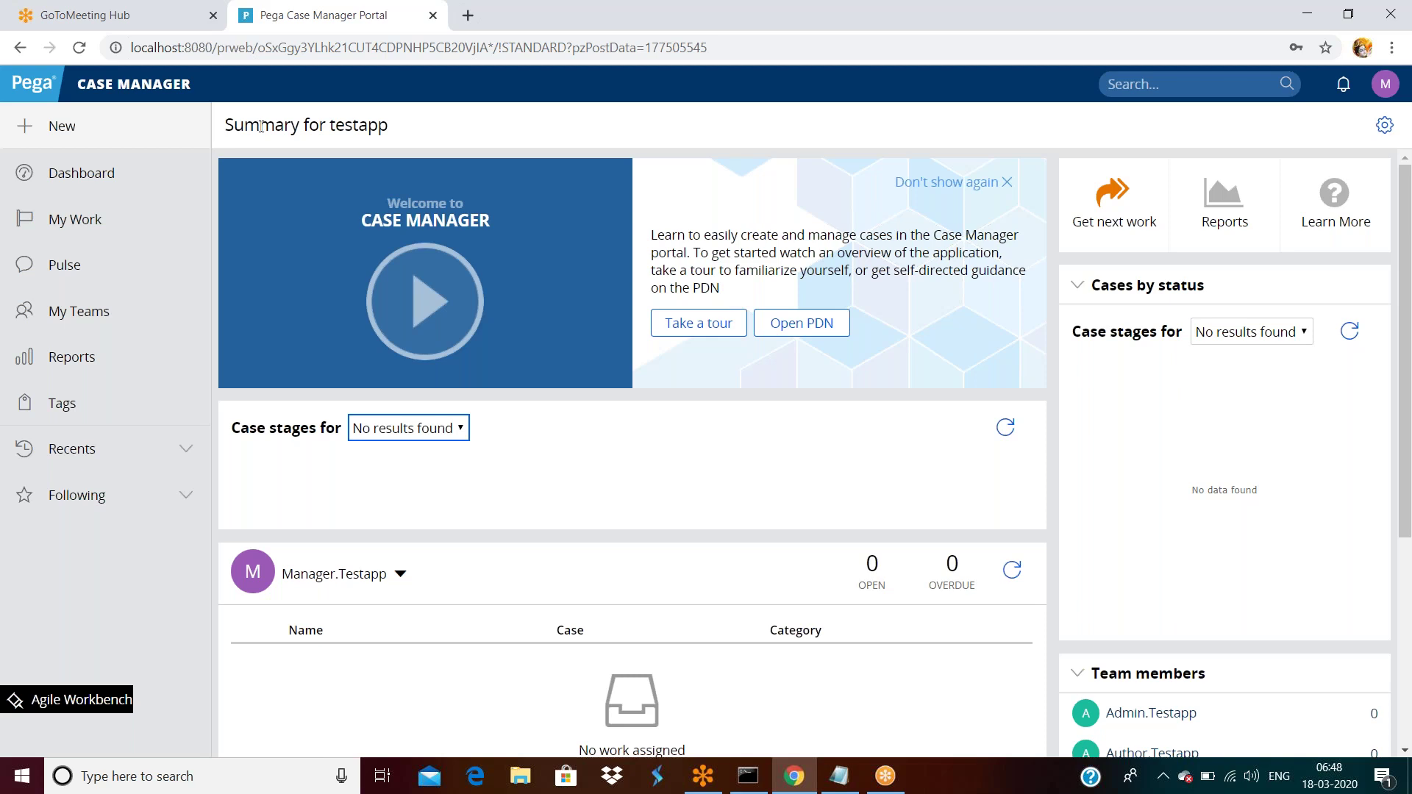
{"action": "left_click", "coordinate": [1386, 84]}
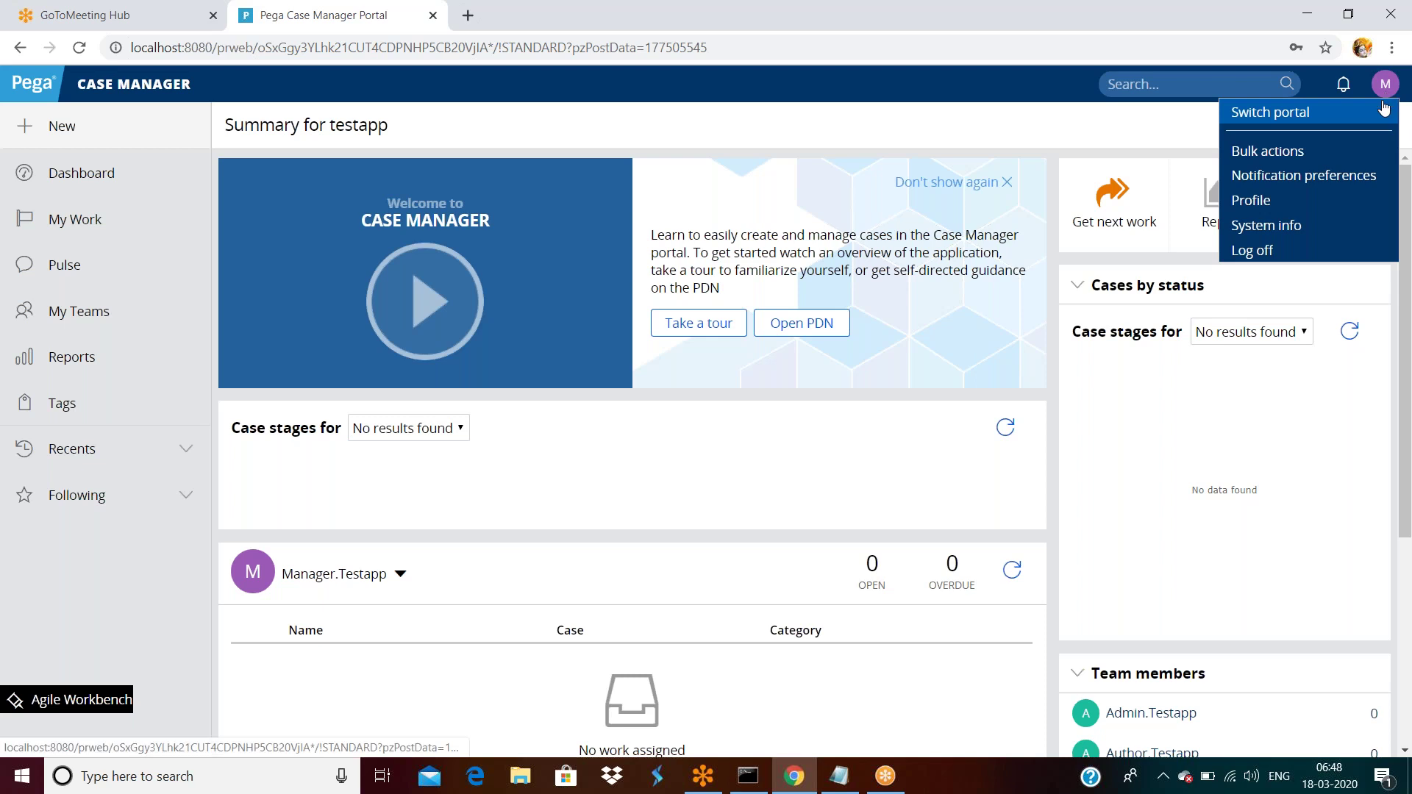
{"action": "left_click", "coordinate": [1251, 251]}
{"action": "double_click", "coordinate": [557, 306]}
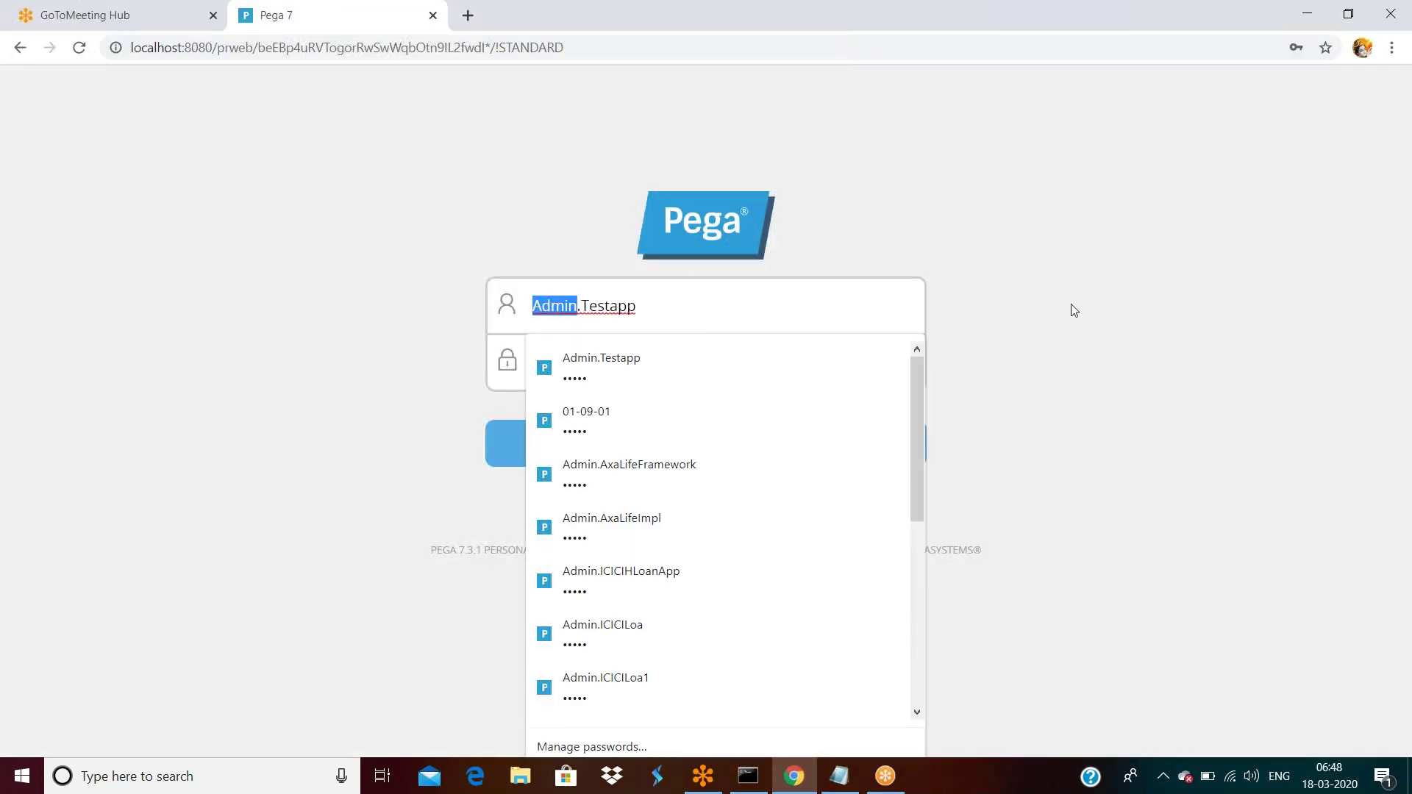
Change the username to the User operator and log in to the Case Worker portal.
{"action": "type", "text": "Usse"}
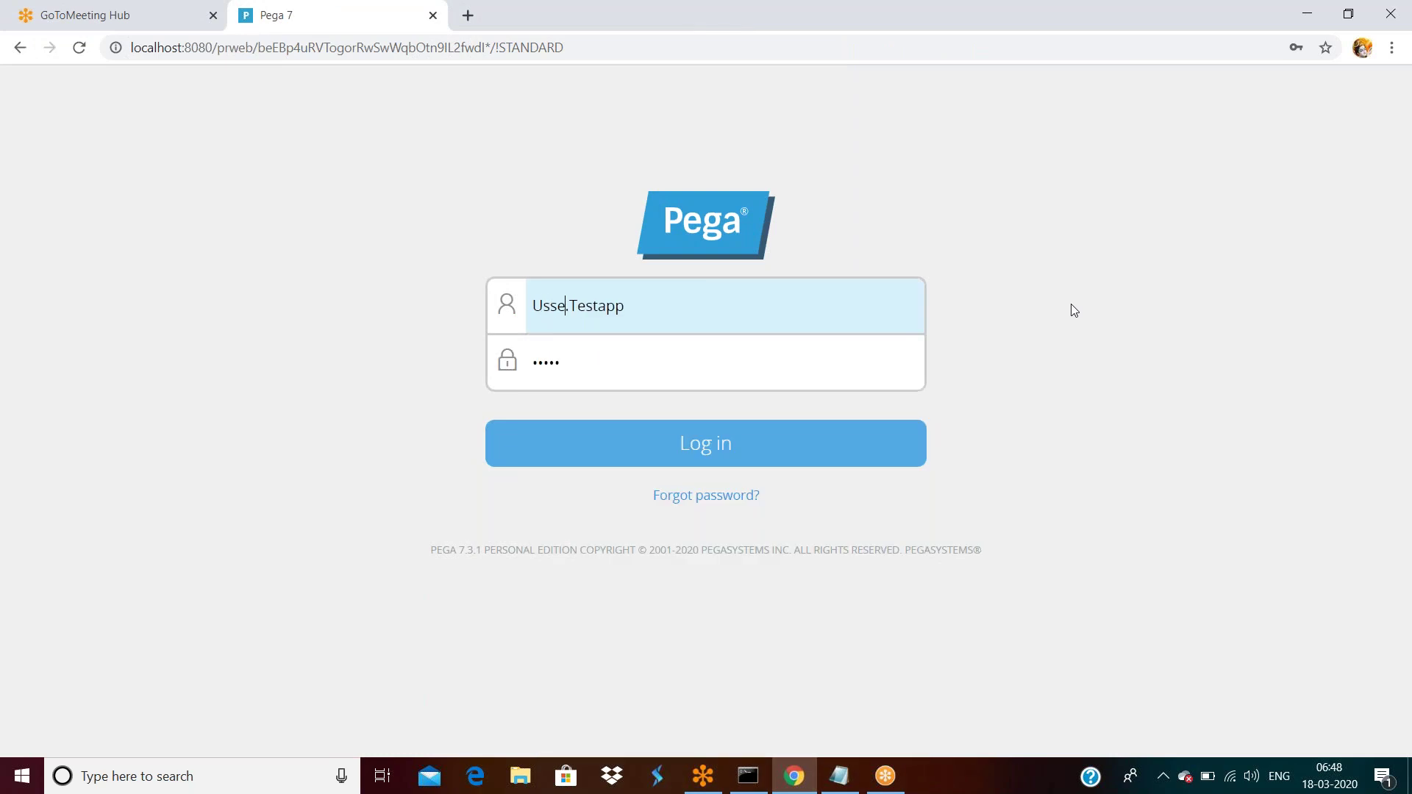
{"action": "key", "text": "BackSpace"}
{"action": "key", "text": "BackSpace"}
{"action": "type", "text": "er"}
{"action": "key", "text": "Return"}
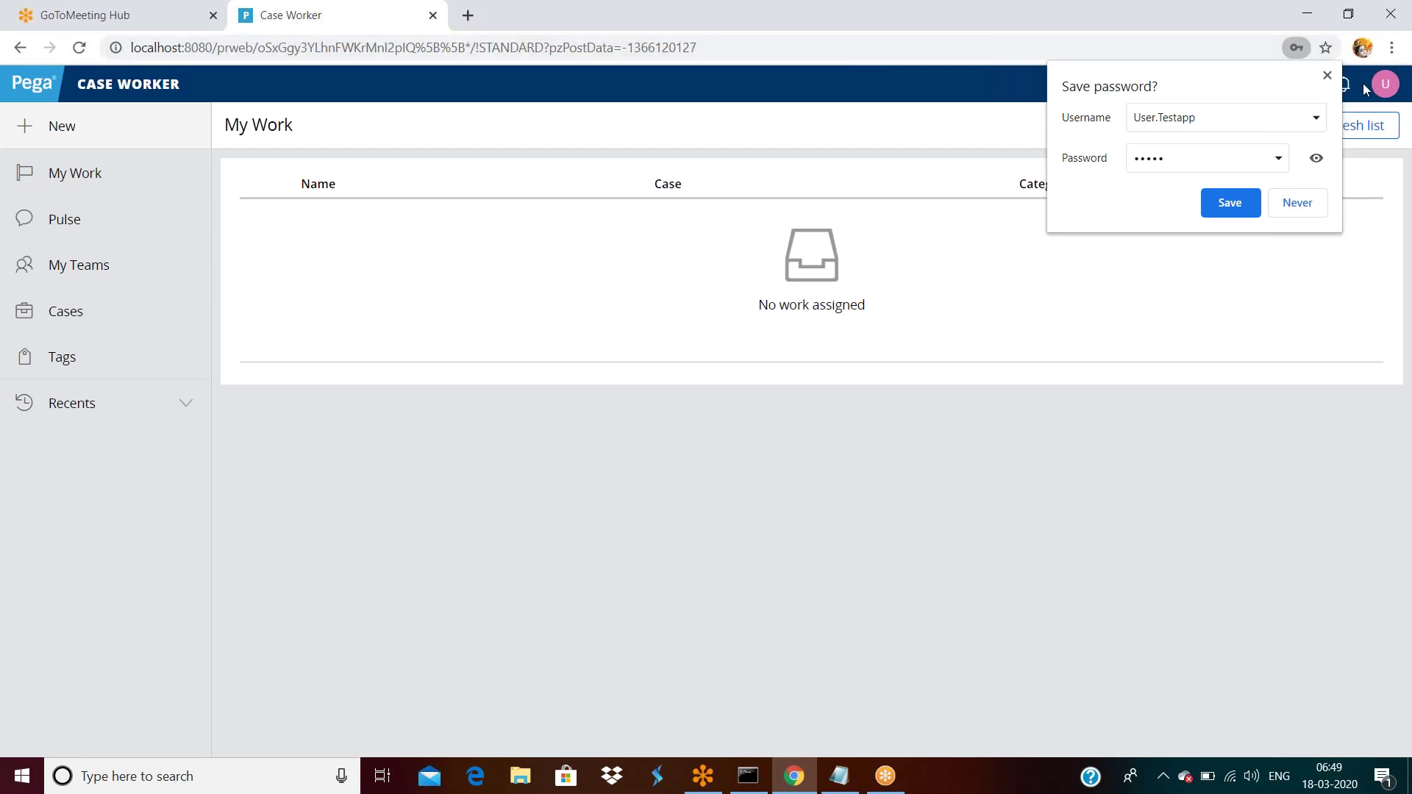
Dismiss the save-password prompt and log off the Case Worker portal.
{"action": "left_click", "coordinate": [1327, 75]}
{"action": "left_click", "coordinate": [1385, 83]}
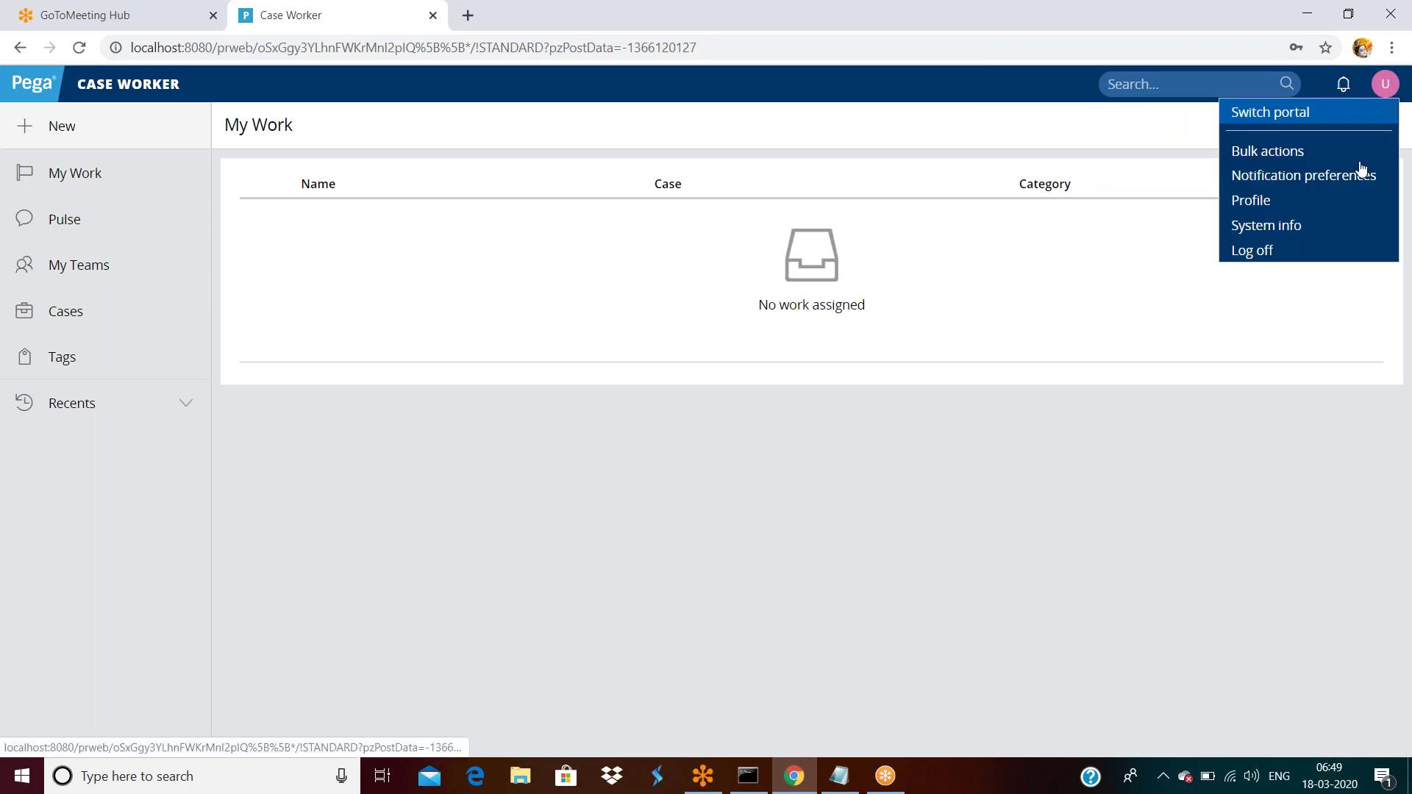
{"action": "left_click", "coordinate": [1284, 252]}
Log in as the Author operator by replacing 'Admin' in the username.
{"action": "double_click", "coordinate": [559, 302]}
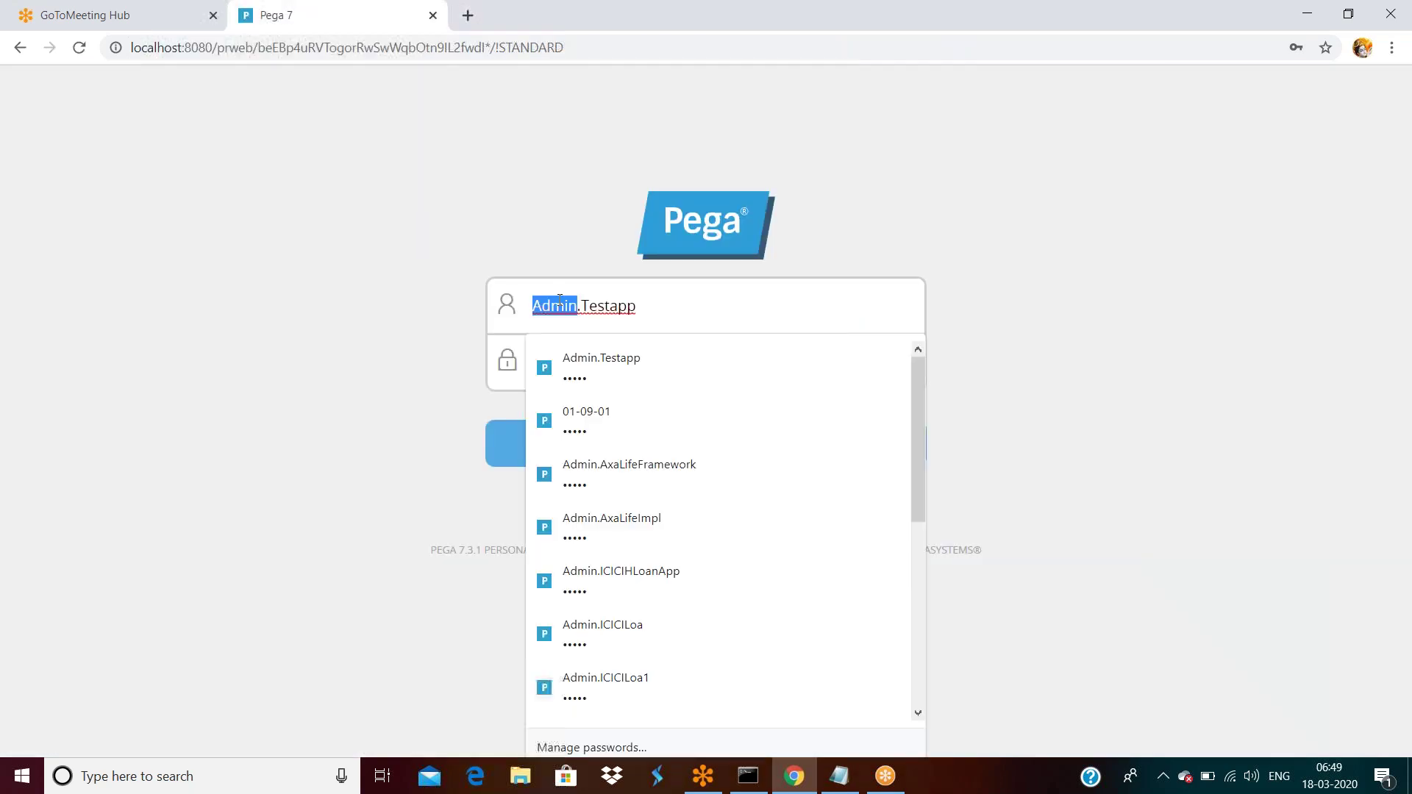
{"action": "type", "text": "Author"}
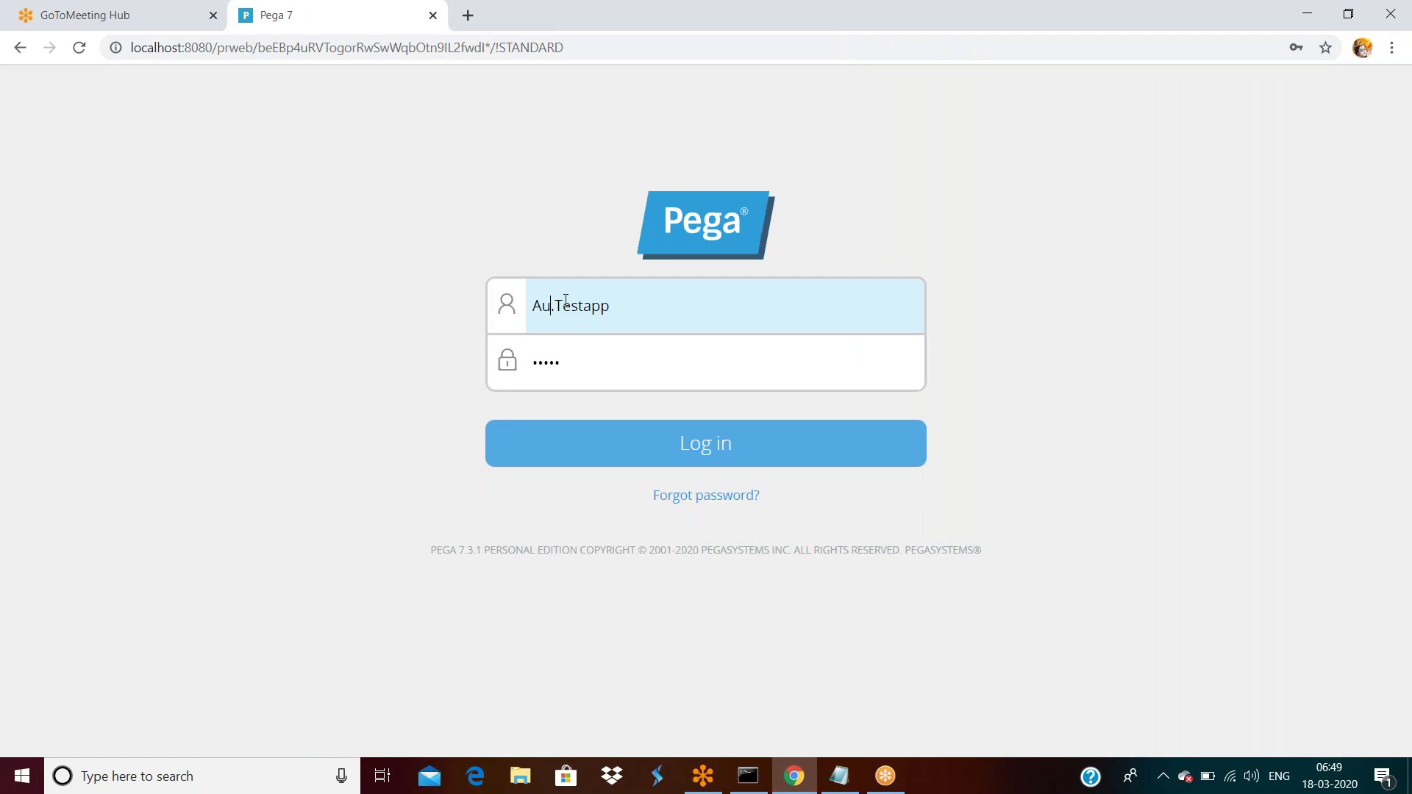
{"action": "key", "text": "Return"}
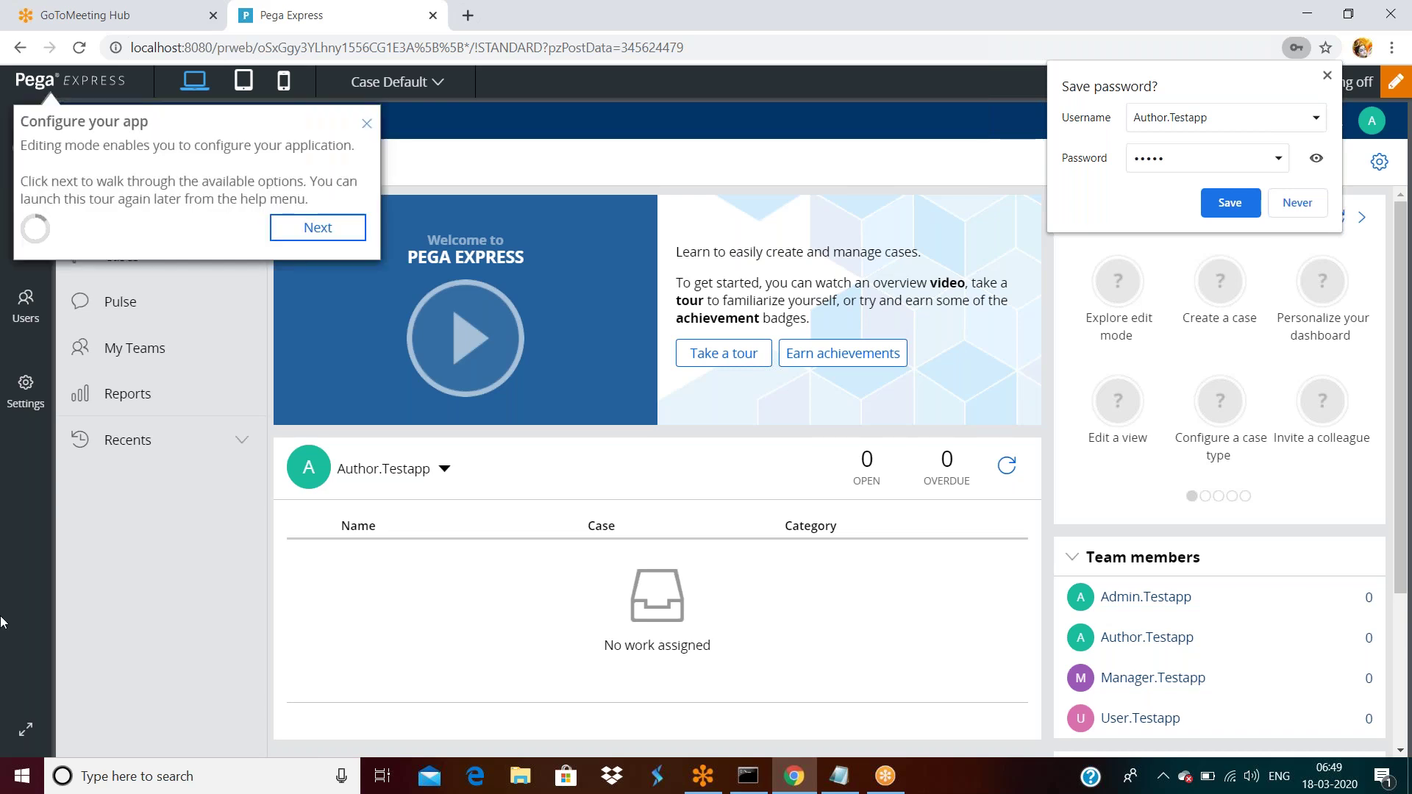
{"action": "left_click", "coordinate": [365, 125]}
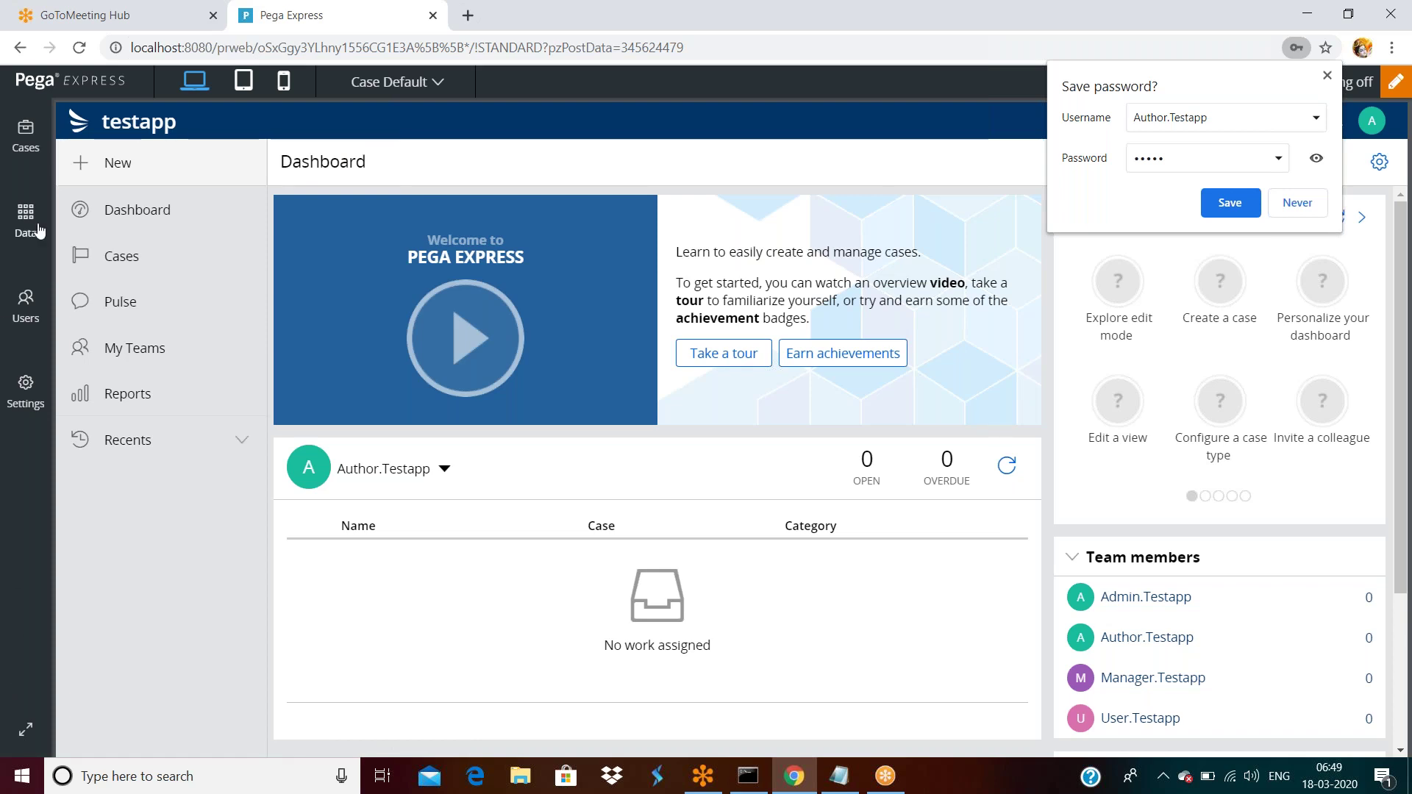
{"action": "left_click", "coordinate": [1327, 75]}
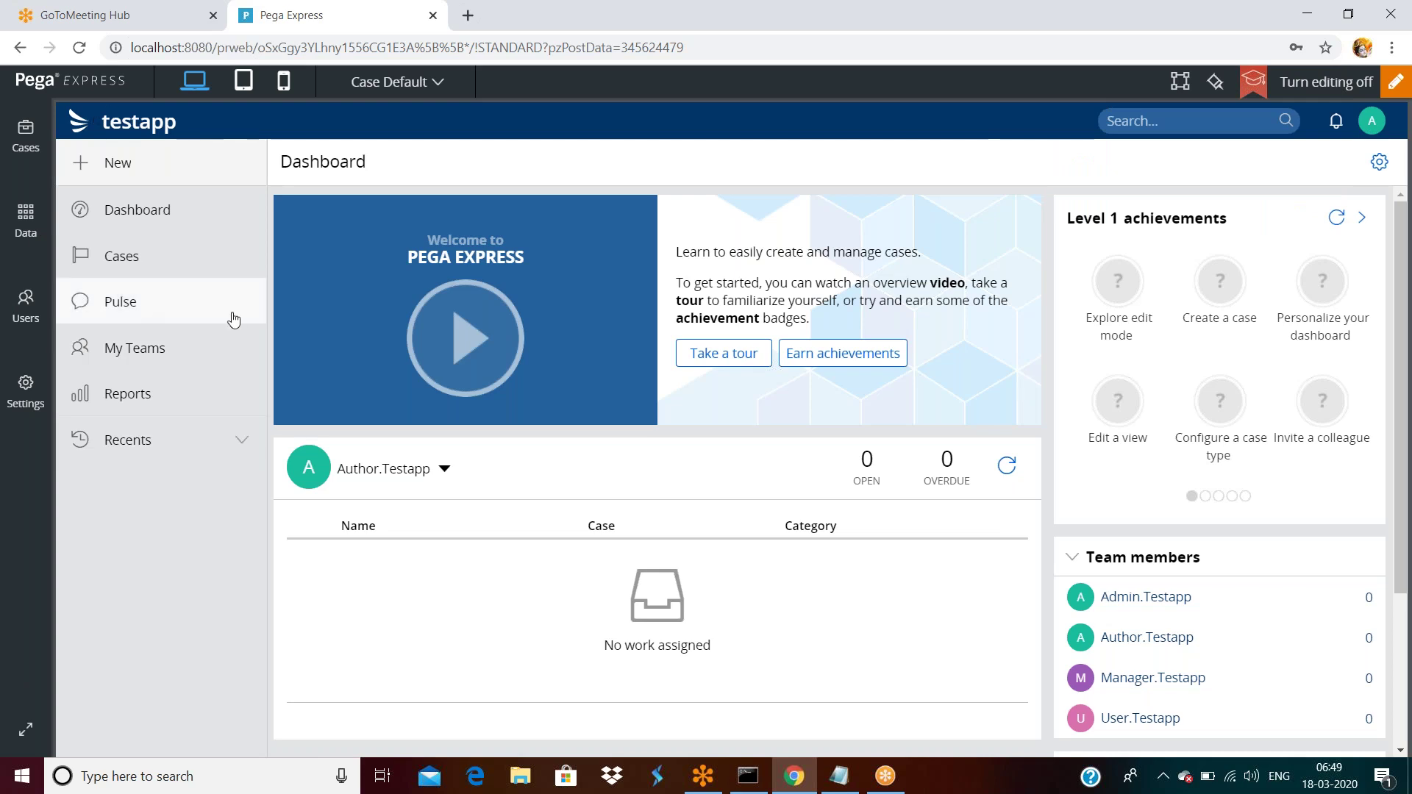
{"action": "left_click", "coordinate": [1364, 124]}
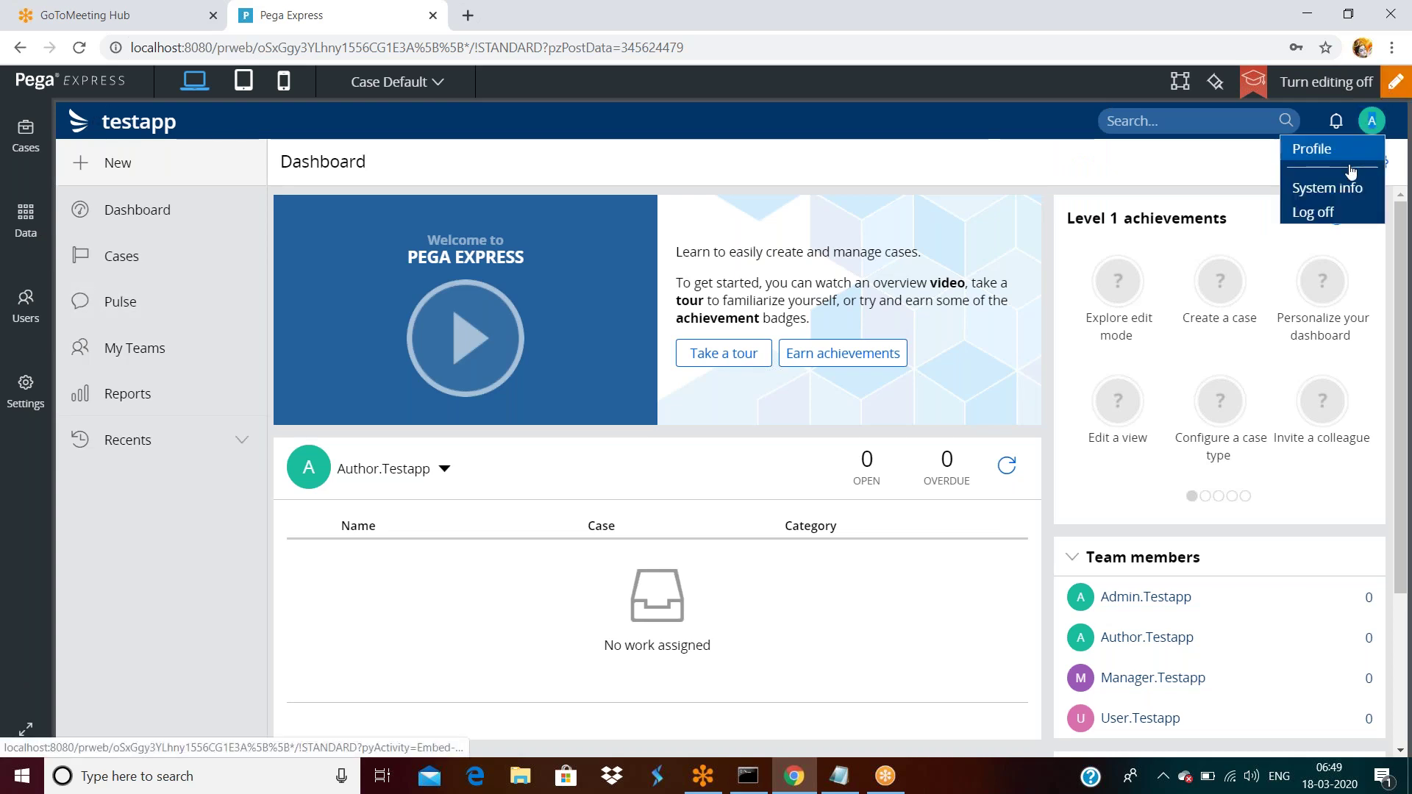
Log off the Author user and sign back in with the autofilled Admin credentials.
{"action": "left_click", "coordinate": [1335, 215]}
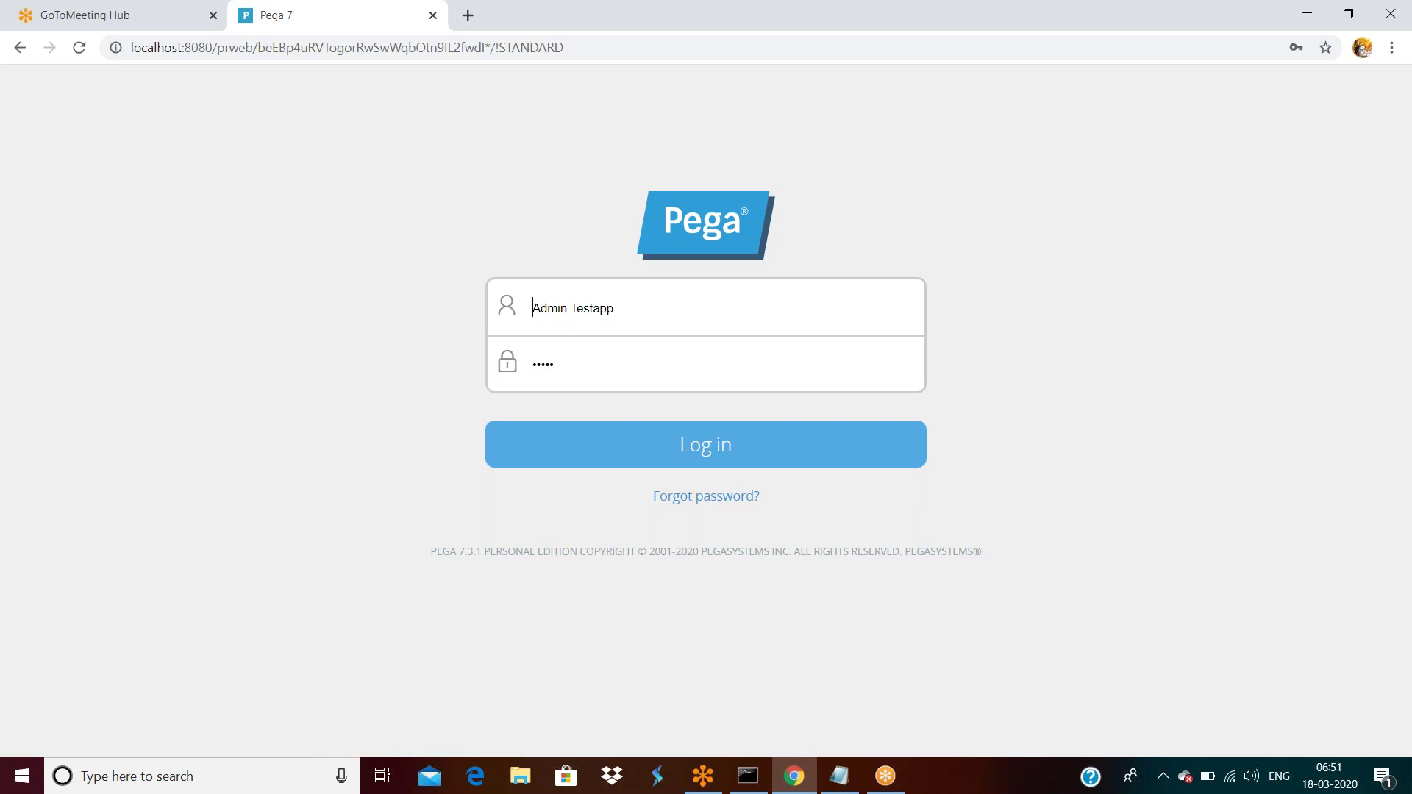
{"action": "left_click", "coordinate": [712, 454]}
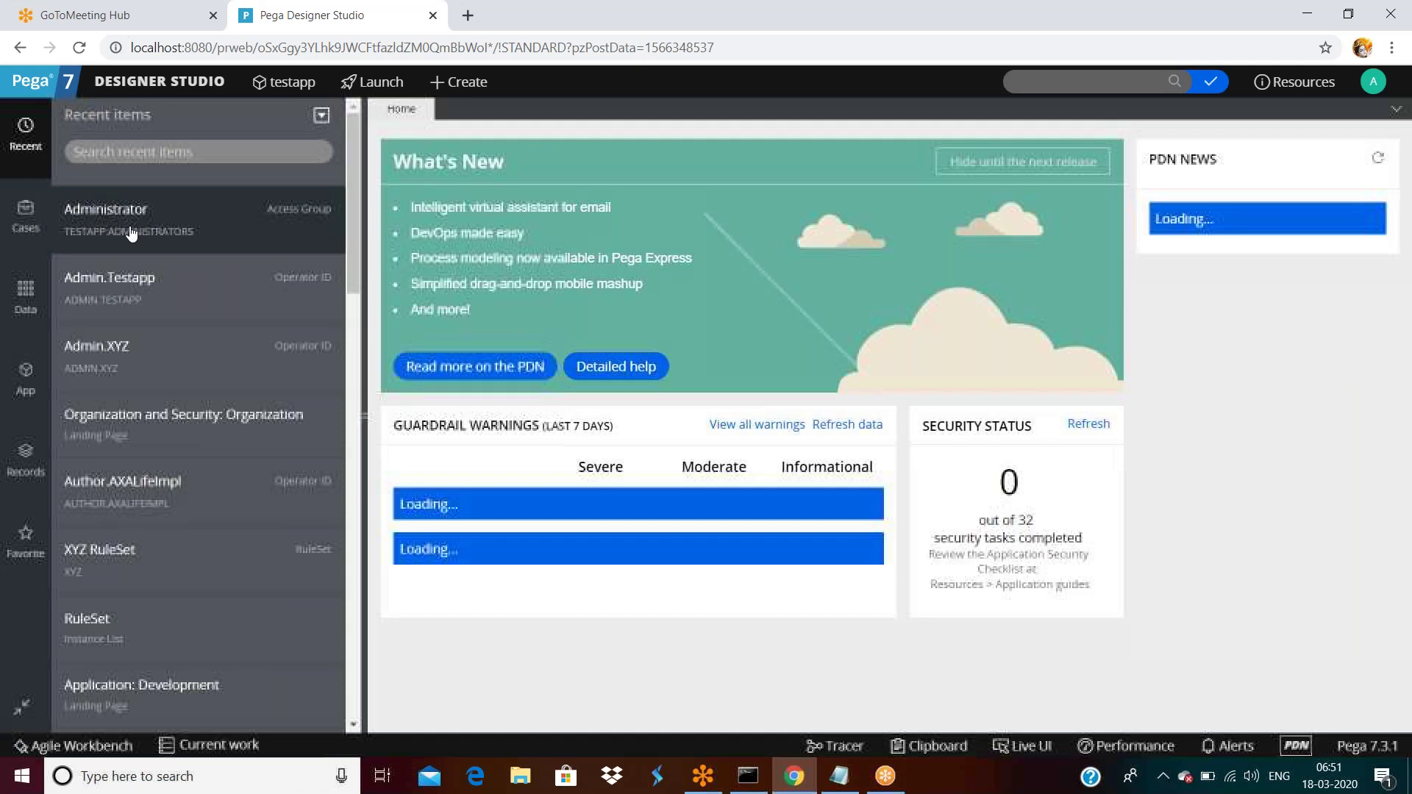
Open the Administrator access group from Recent items and review application Testapp and default Developer portal.
{"action": "right_click", "coordinate": [131, 232]}
{"action": "left_click", "coordinate": [131, 233]}
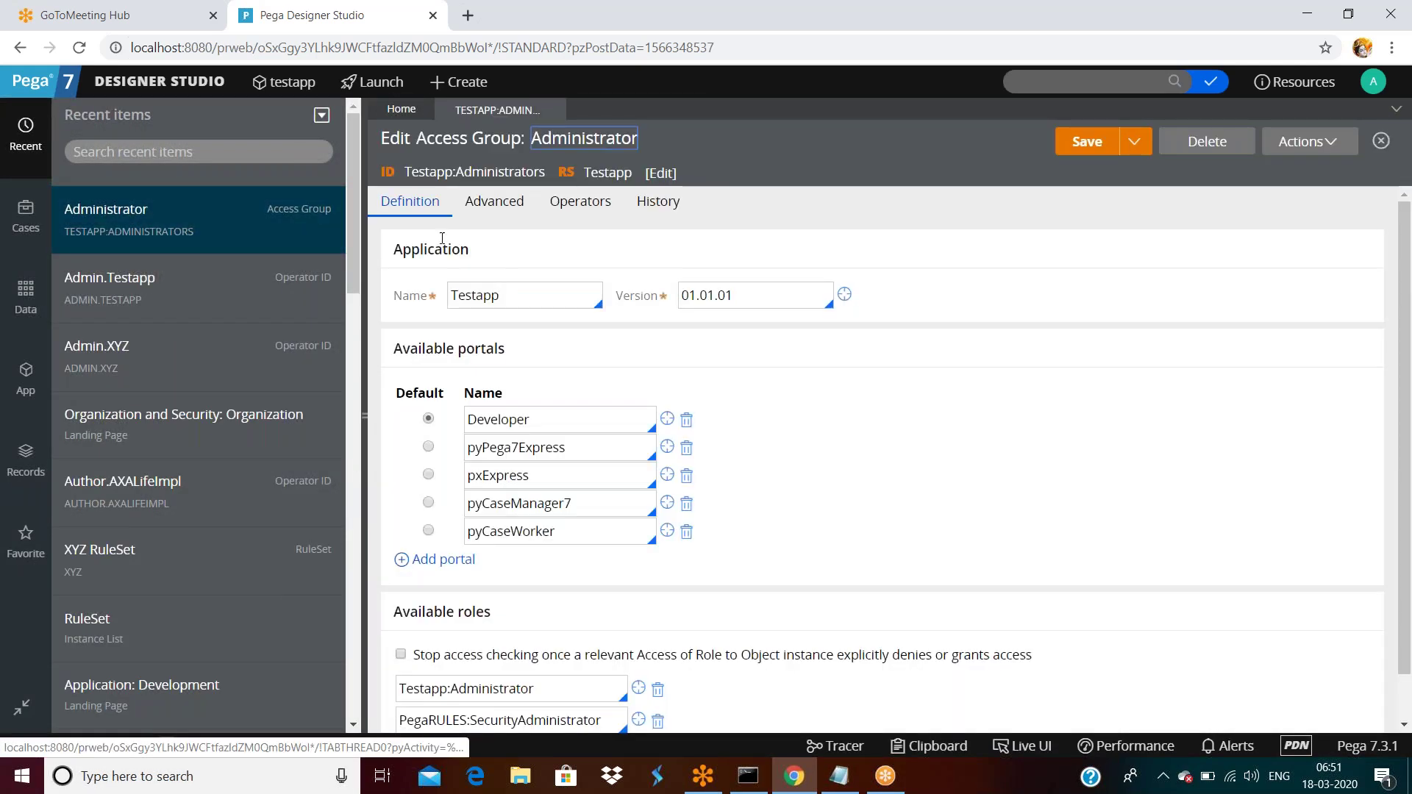
{"action": "double_click", "coordinate": [509, 300]}
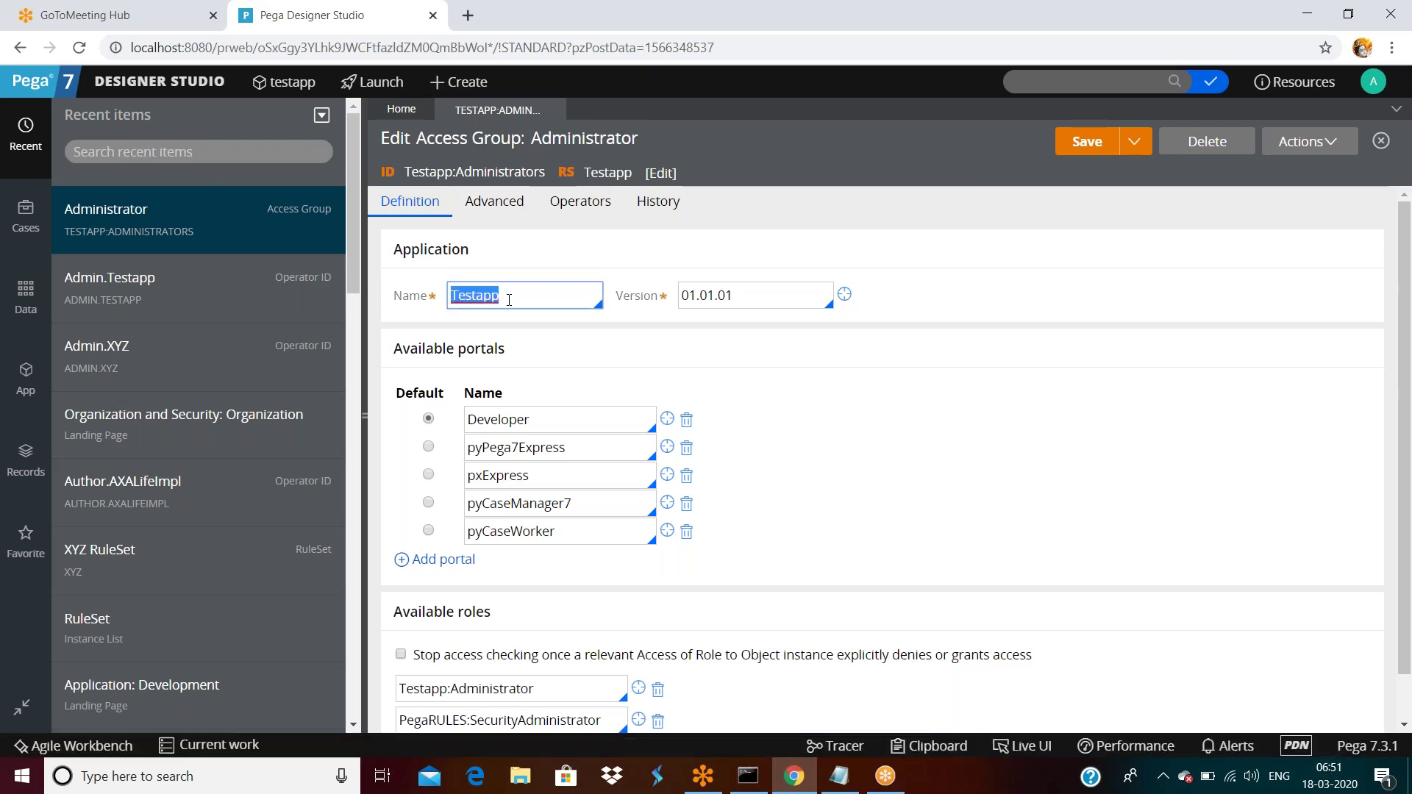
{"action": "scroll", "coordinate": [485, 309], "scroll_direction": "down", "scroll_amount": 1}
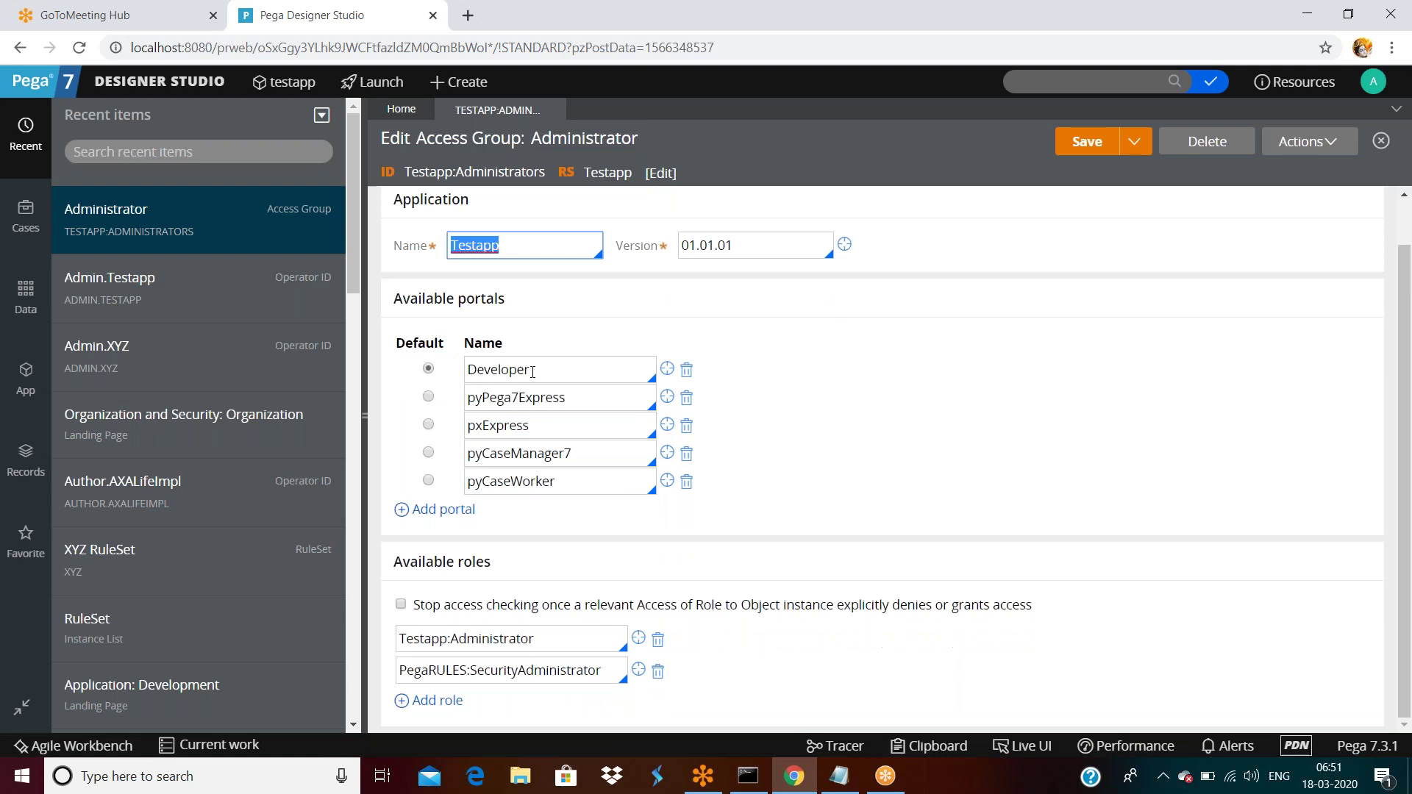
{"action": "left_click_drag", "start_coordinate": [394, 298], "coordinate": [504, 298]}
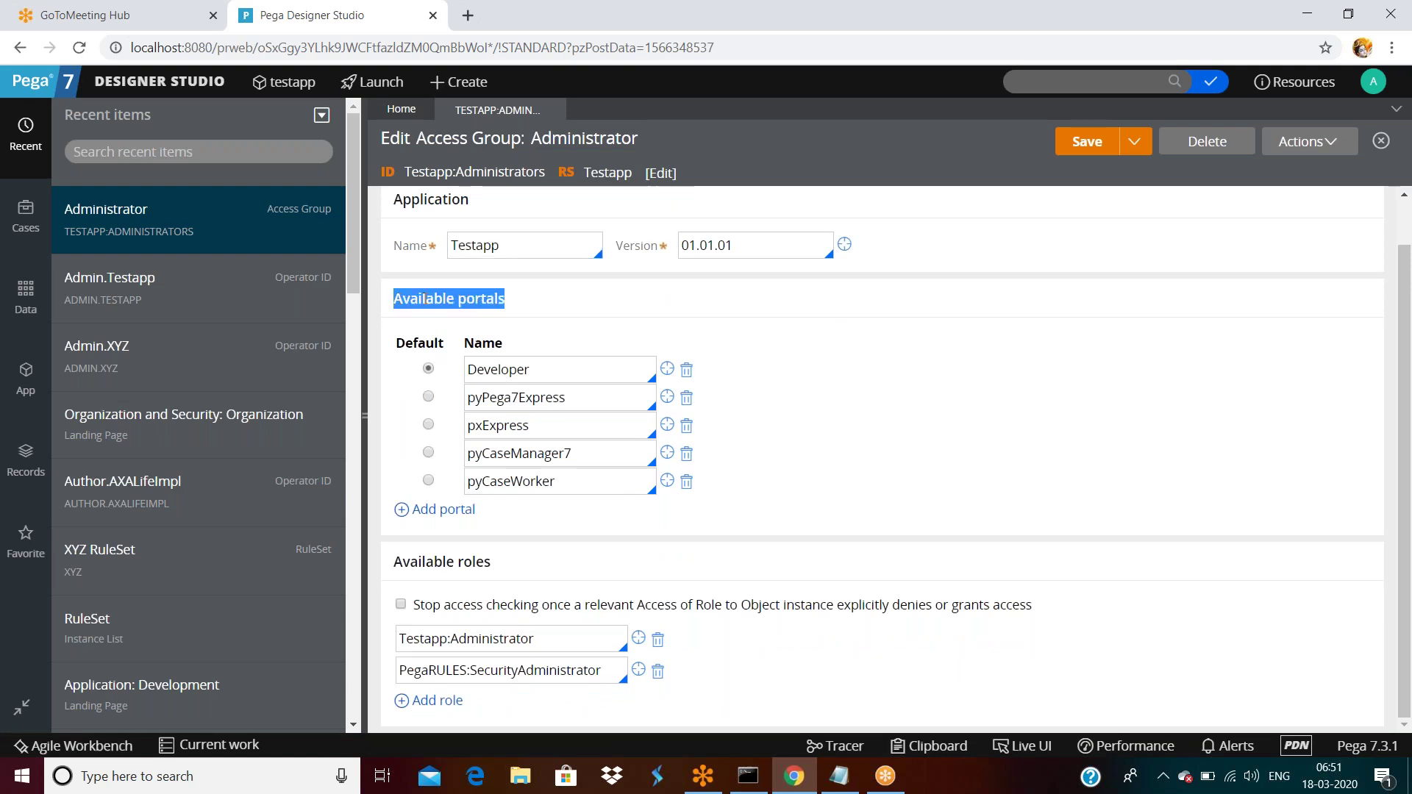
{"action": "double_click", "coordinate": [555, 373]}
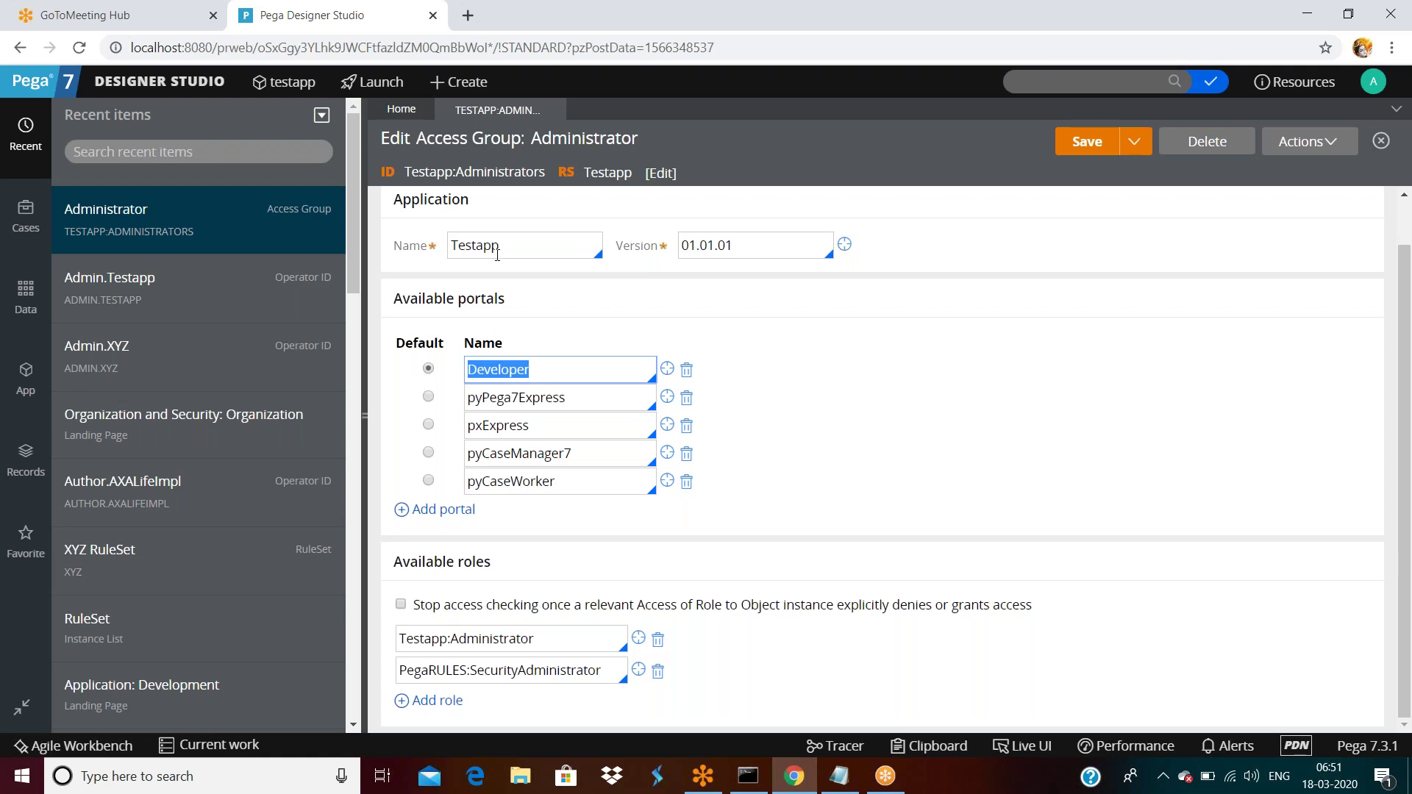
{"action": "double_click", "coordinate": [539, 369]}
Open the organization's Operators list and the Manager.Testapp operator record.
{"action": "left_click", "coordinate": [159, 81]}
{"action": "mouse_move", "coordinate": [124, 315]}
{"action": "mouse_move", "coordinate": [302, 312]}
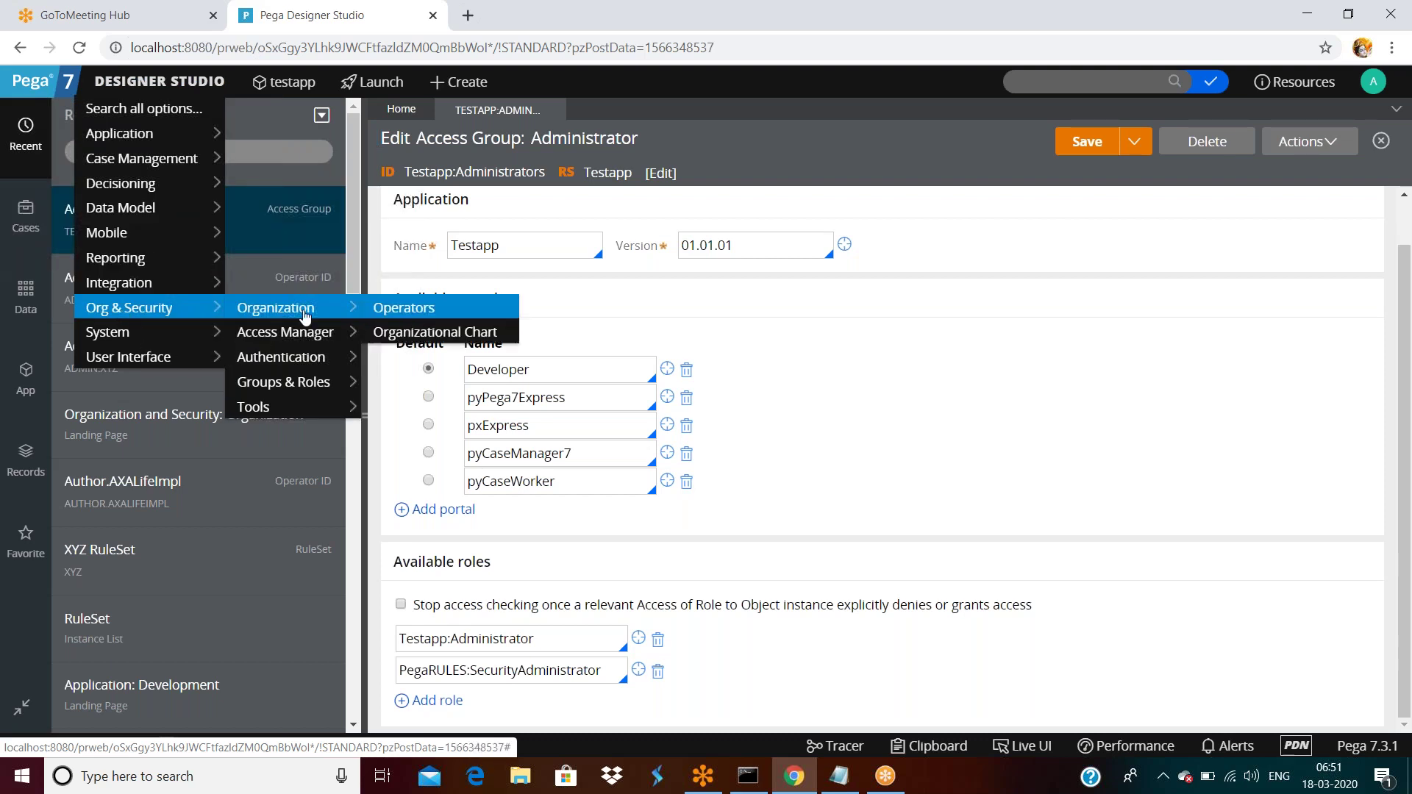
{"action": "left_click", "coordinate": [412, 329]}
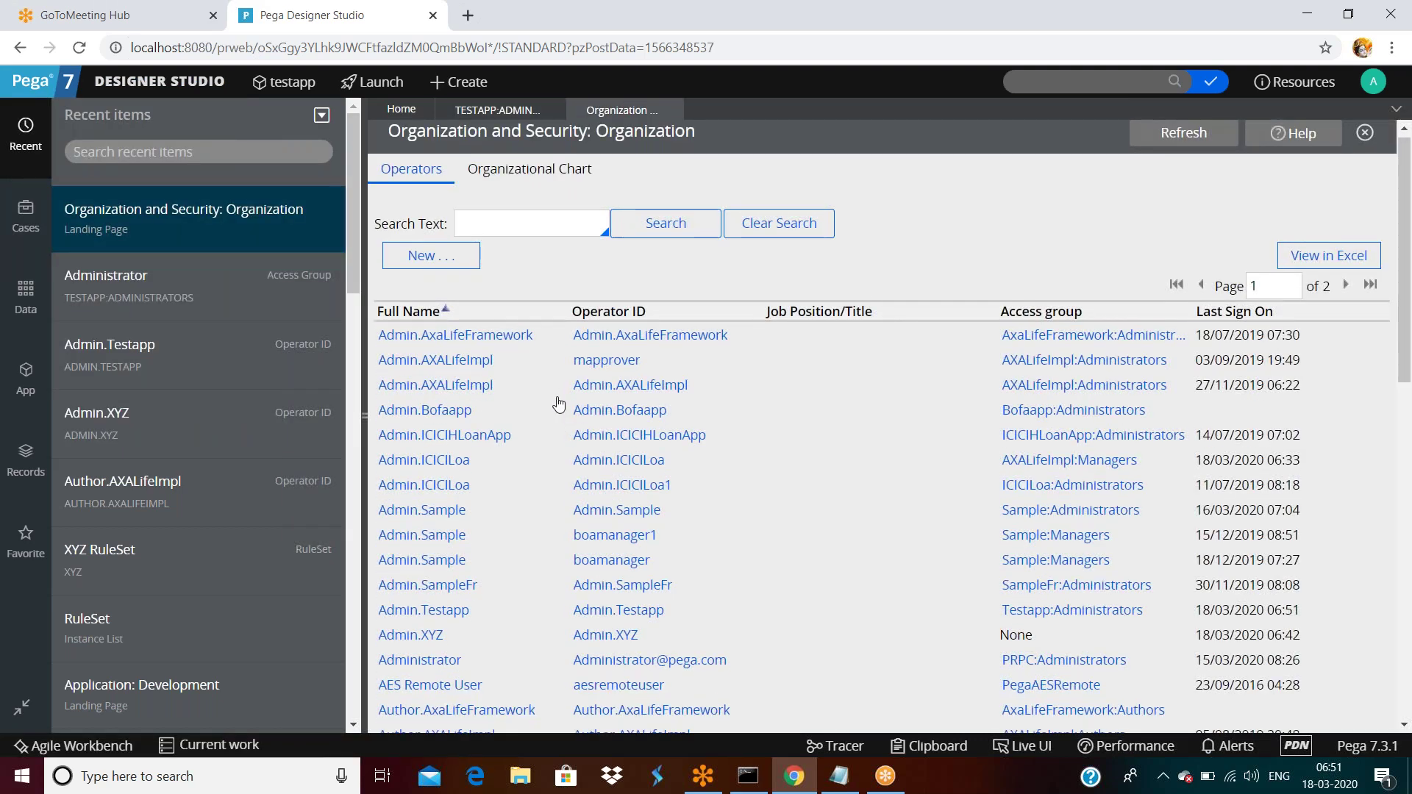
{"action": "scroll", "coordinate": [559, 404], "scroll_direction": "down", "scroll_amount": 10}
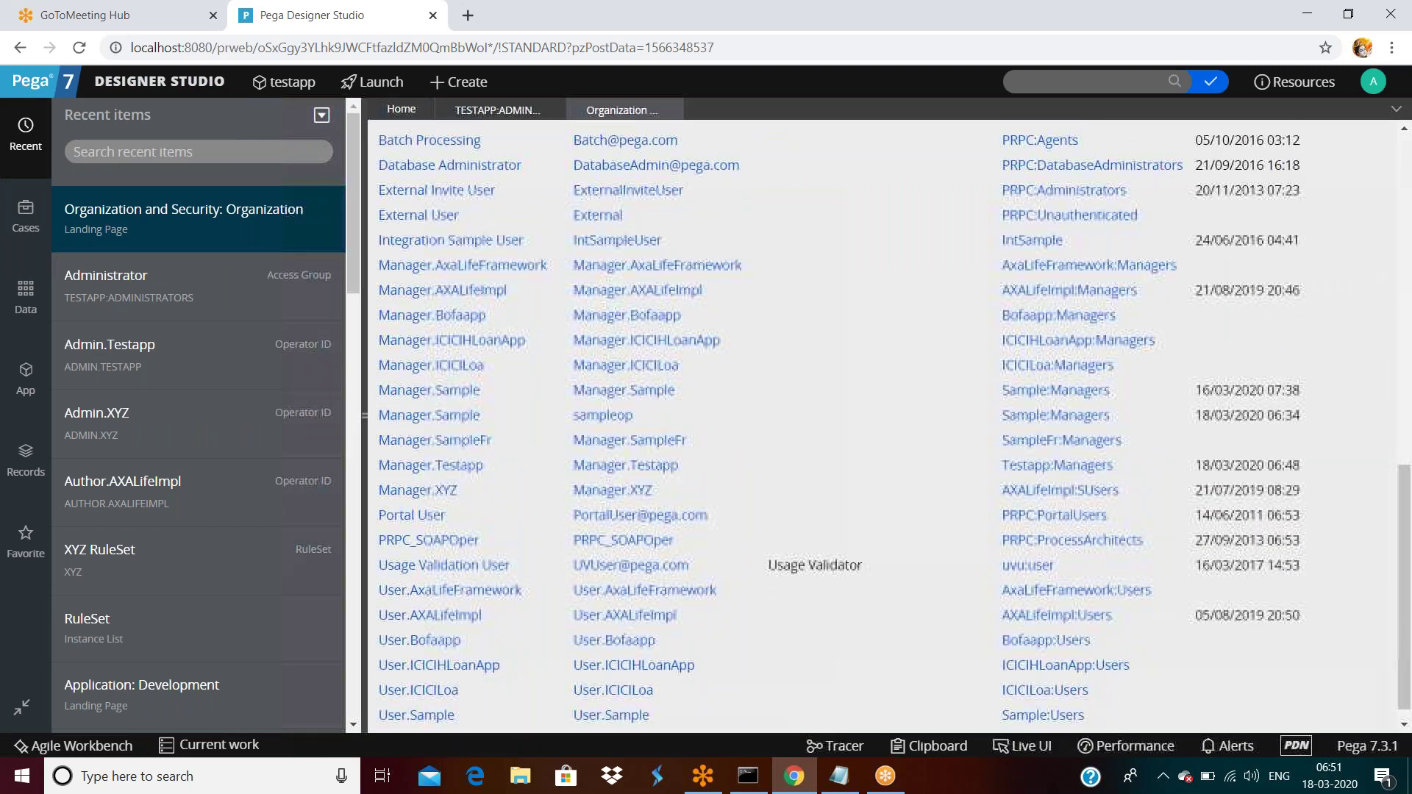
{"action": "left_click", "coordinate": [441, 466]}
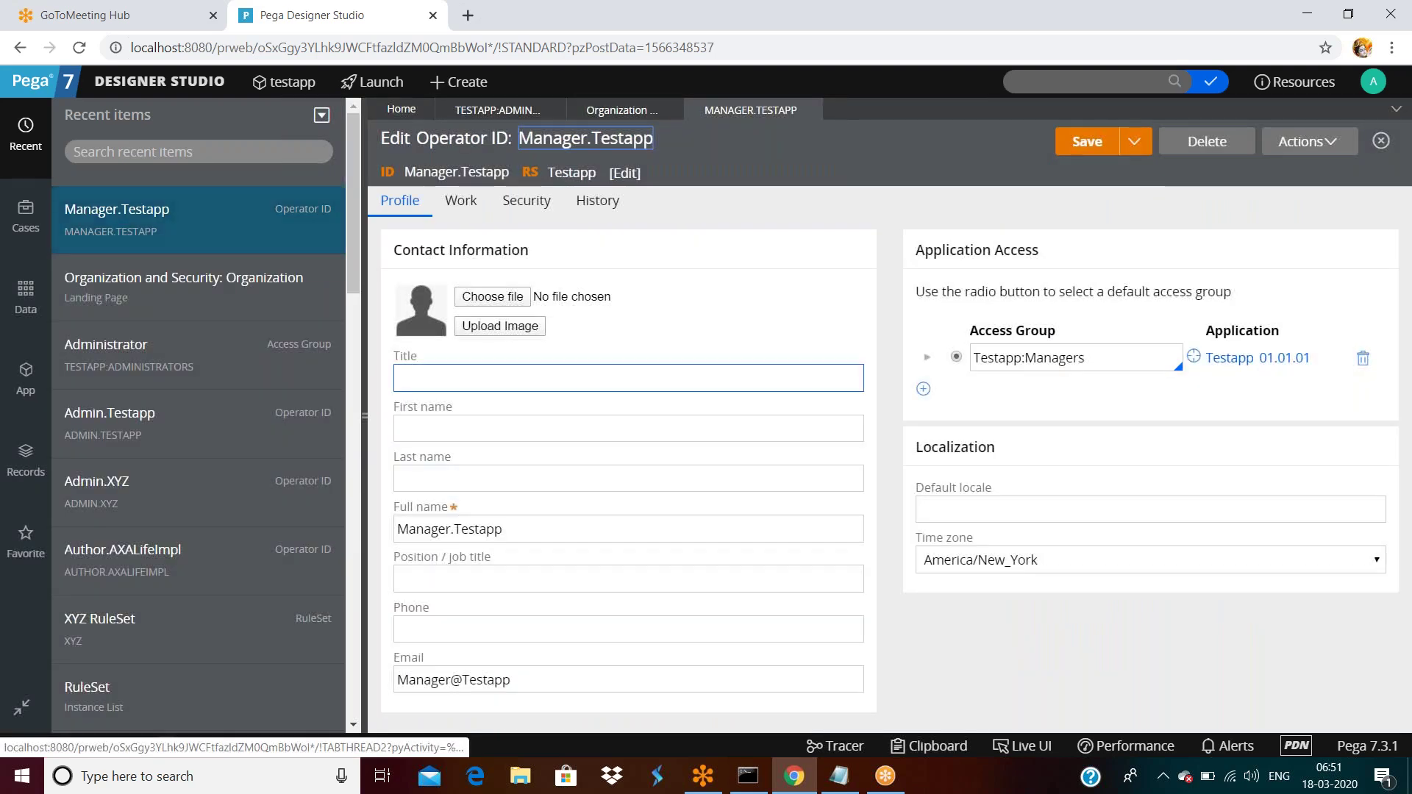
Open the operator's Testapp:Managers access group record.
{"action": "left_click", "coordinate": [1099, 367]}
{"action": "double_click", "coordinate": [1099, 367]}
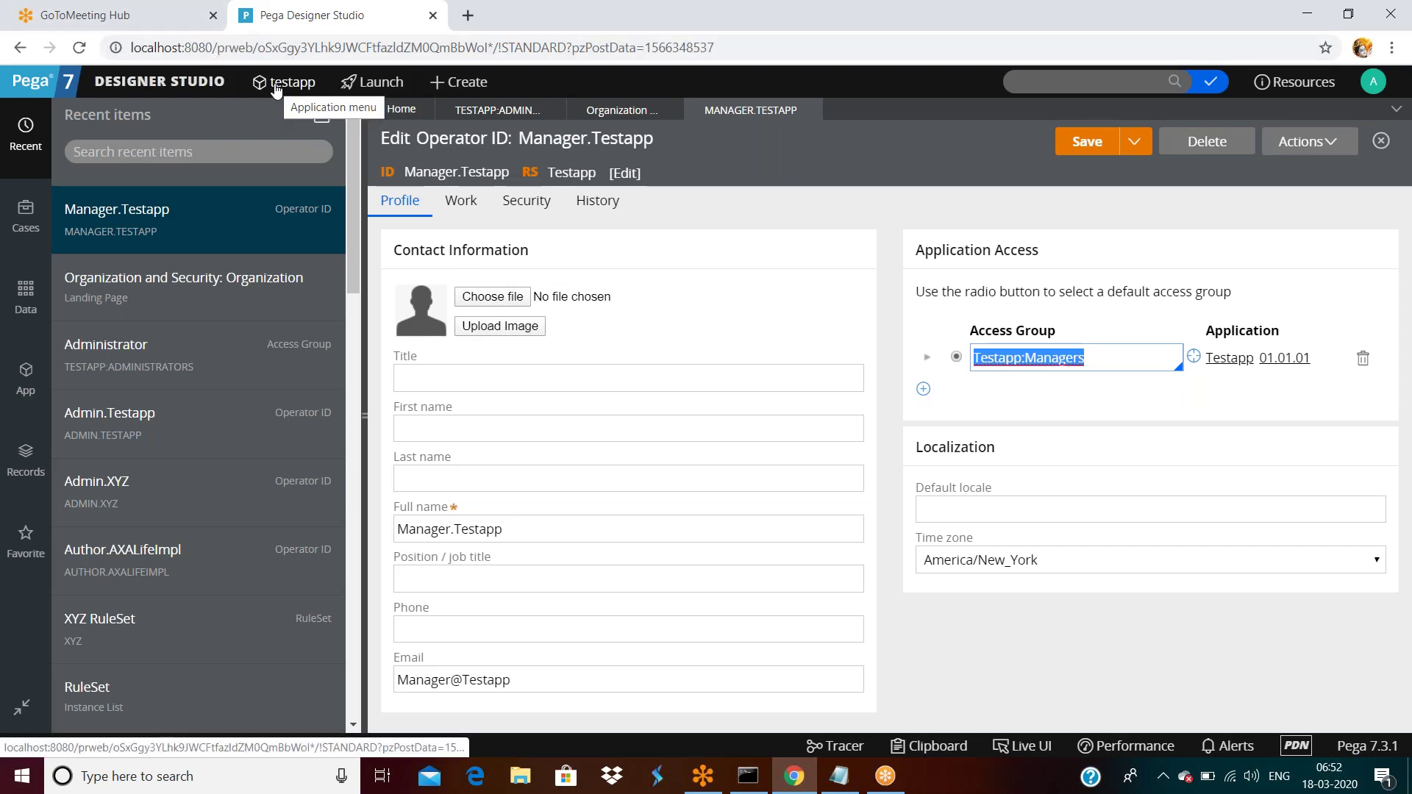
{"action": "left_click", "coordinate": [1126, 364]}
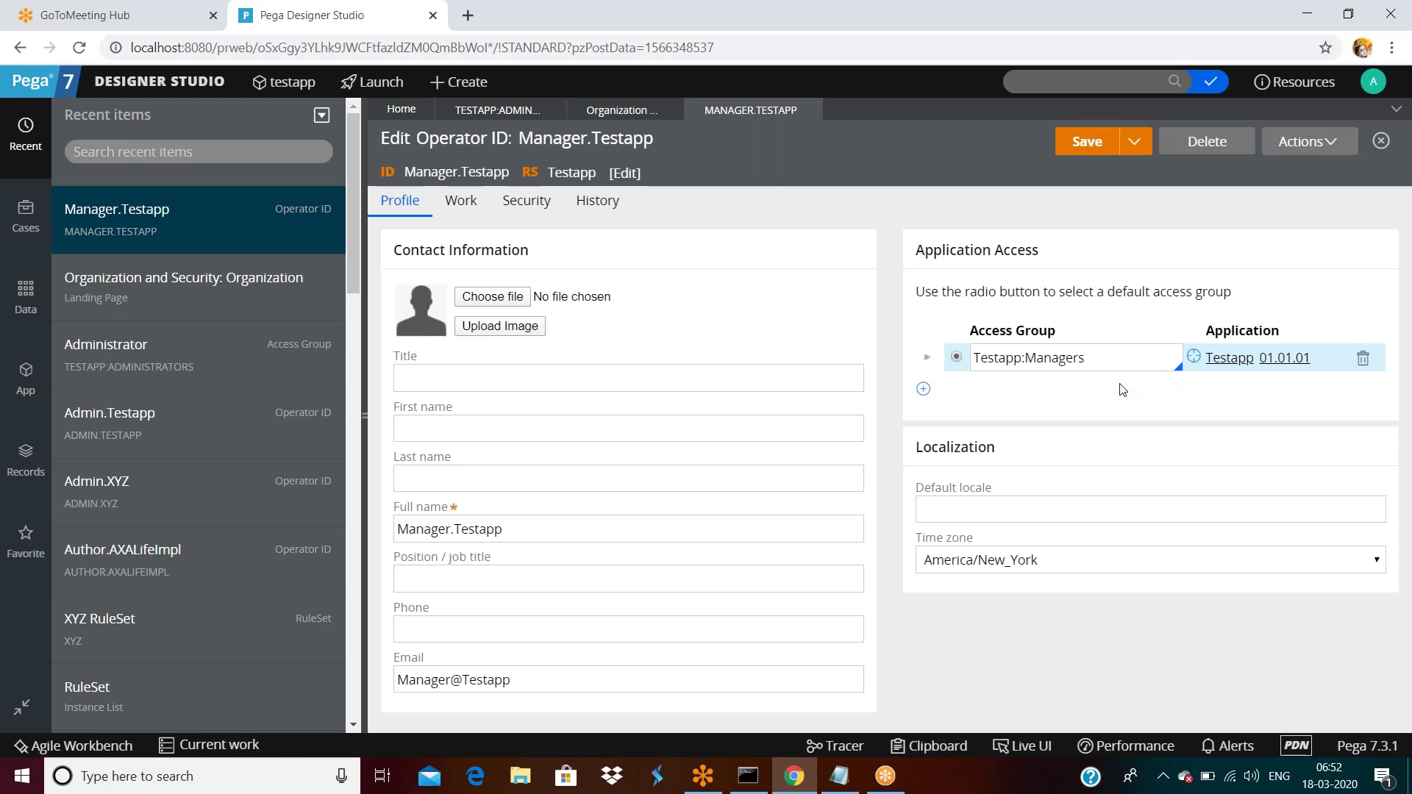
{"action": "double_click", "coordinate": [1082, 360]}
{"action": "left_click", "coordinate": [1188, 358]}
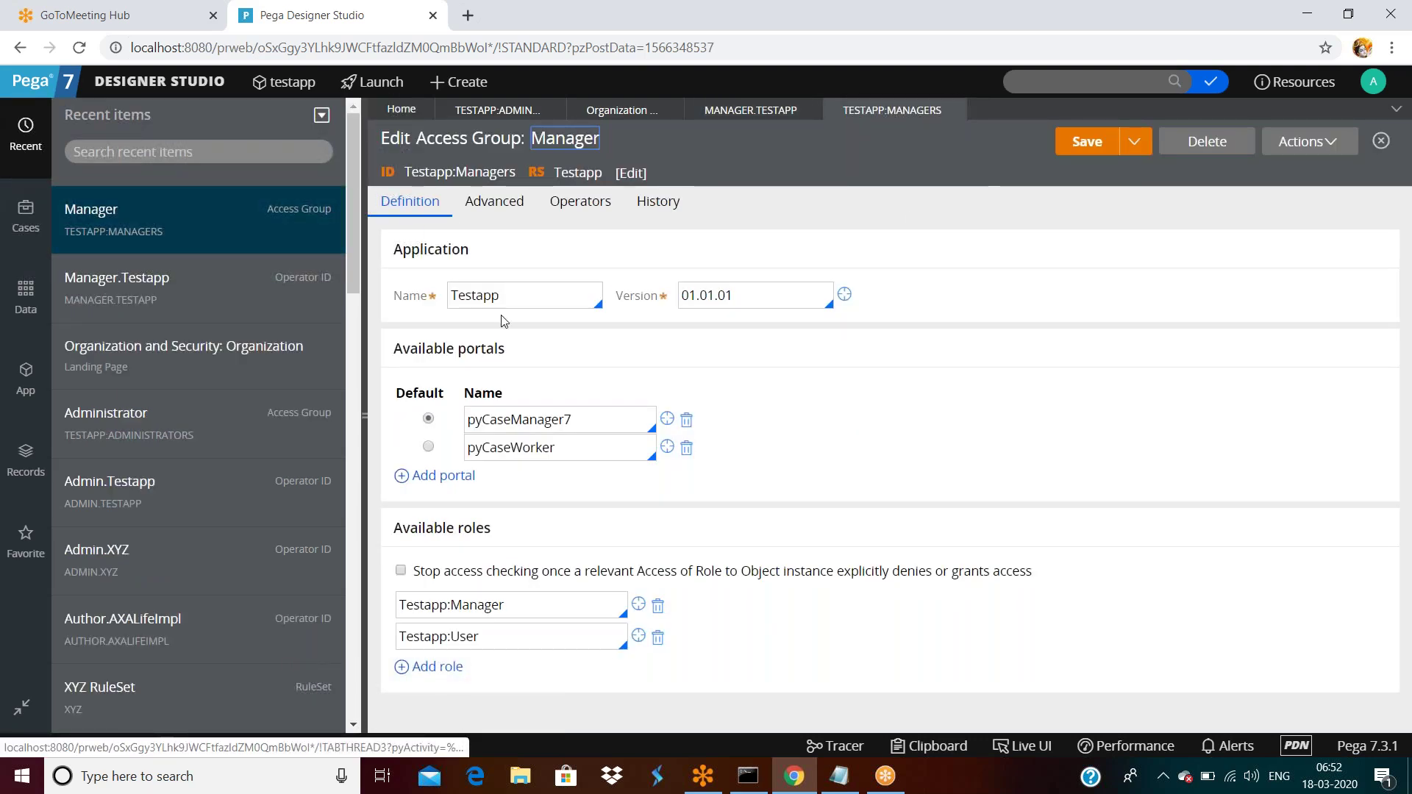
{"action": "double_click", "coordinate": [478, 295]}
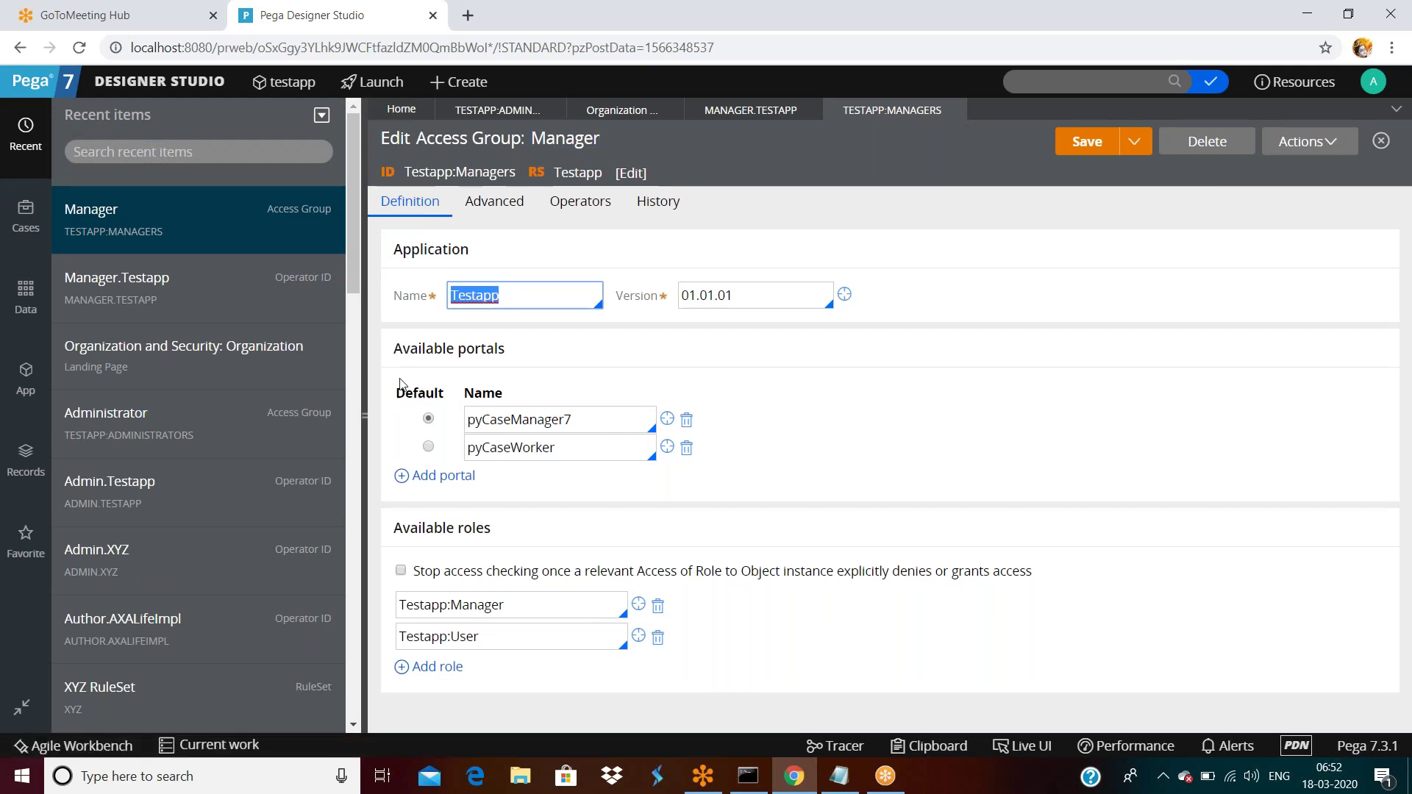
{"action": "triple_click", "coordinate": [398, 350]}
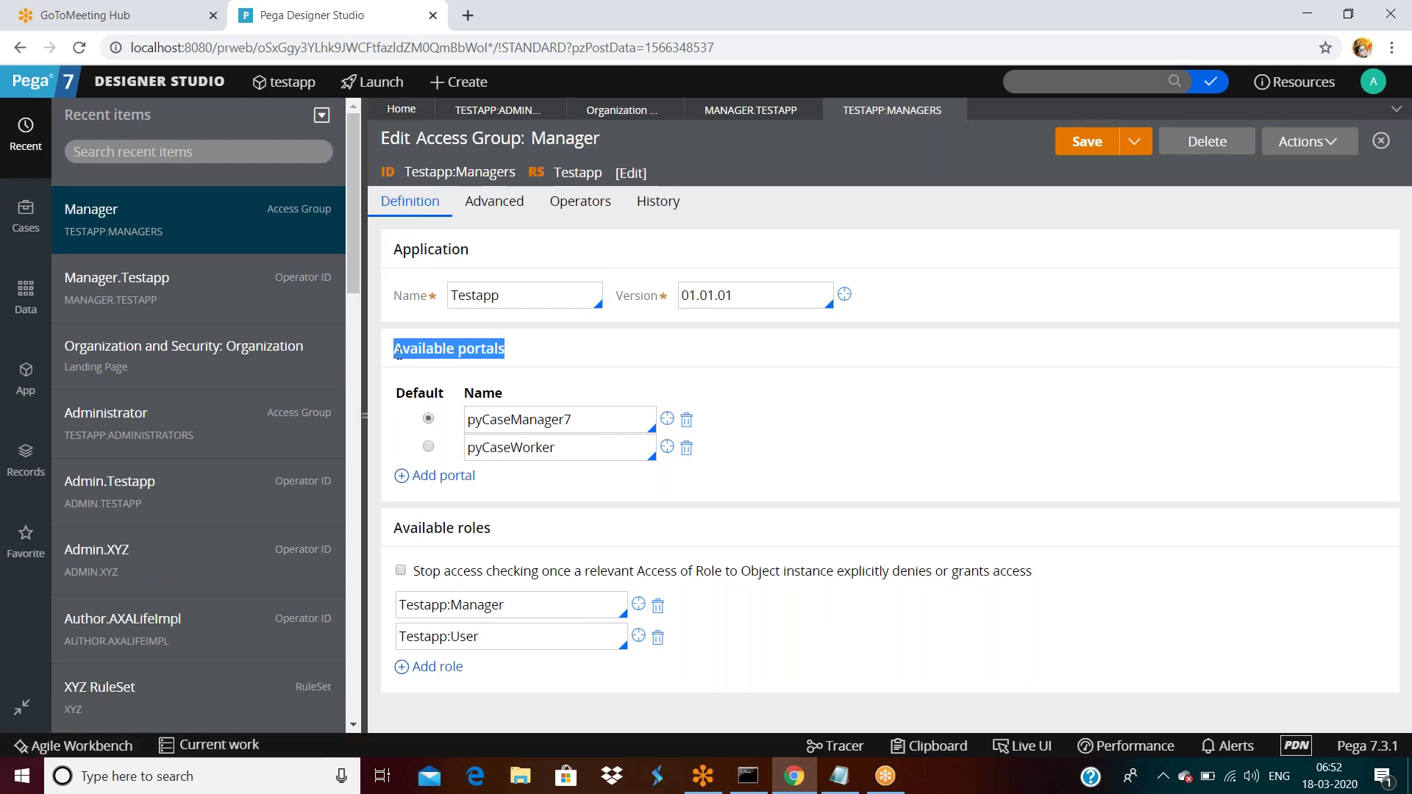
{"action": "double_click", "coordinate": [597, 417]}
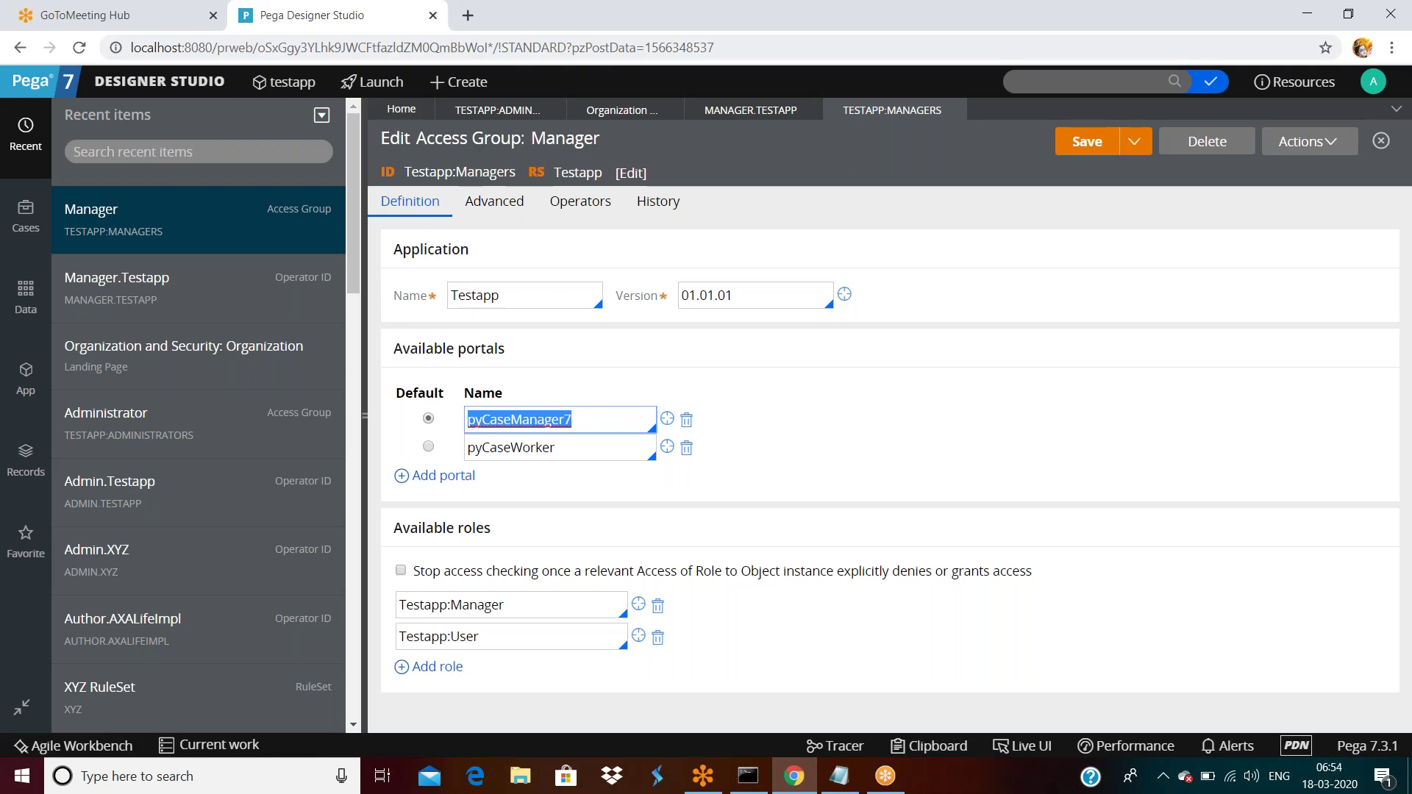
Log off Designer Studio and select the saved username on the login page for replacement.
{"action": "left_click", "coordinate": [1374, 84]}
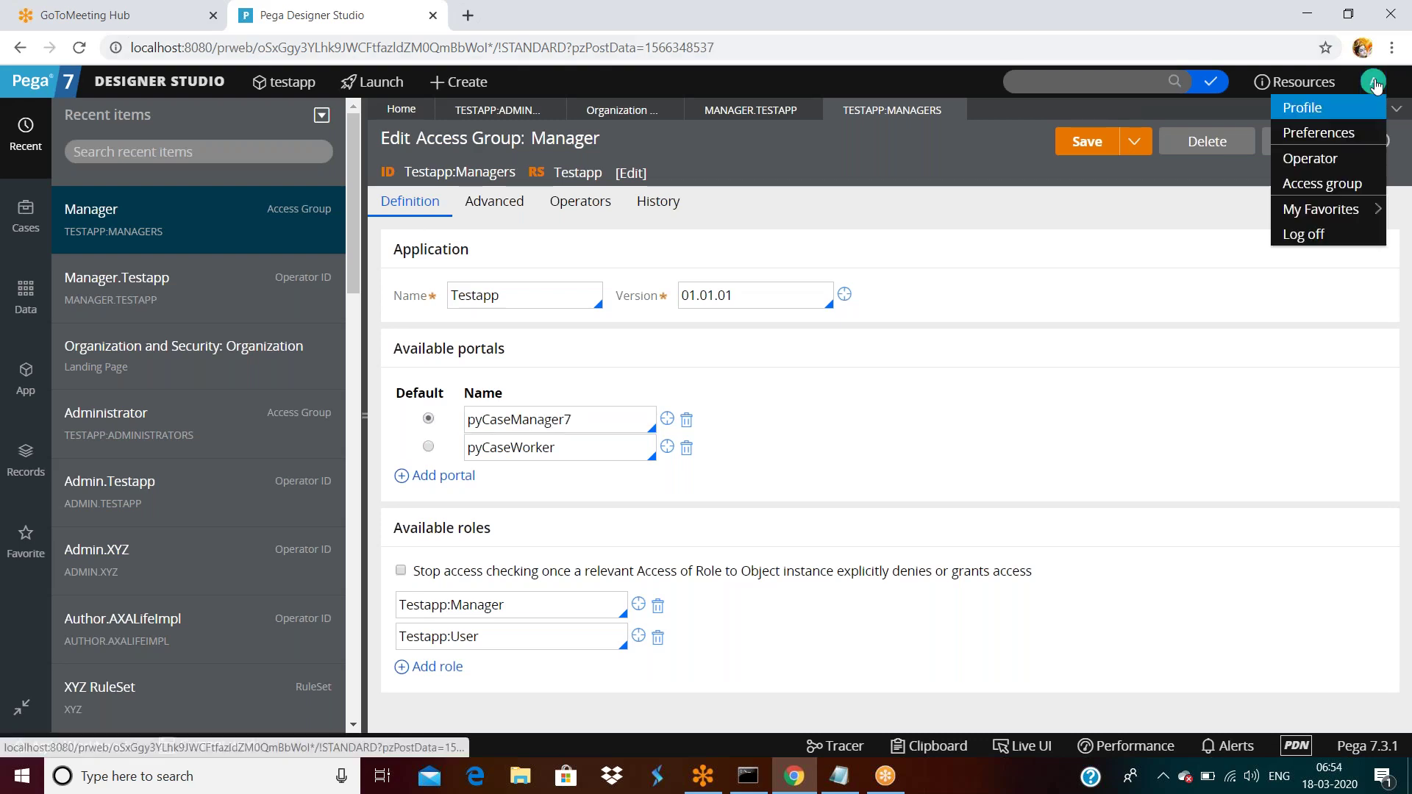
{"action": "left_click", "coordinate": [1292, 236]}
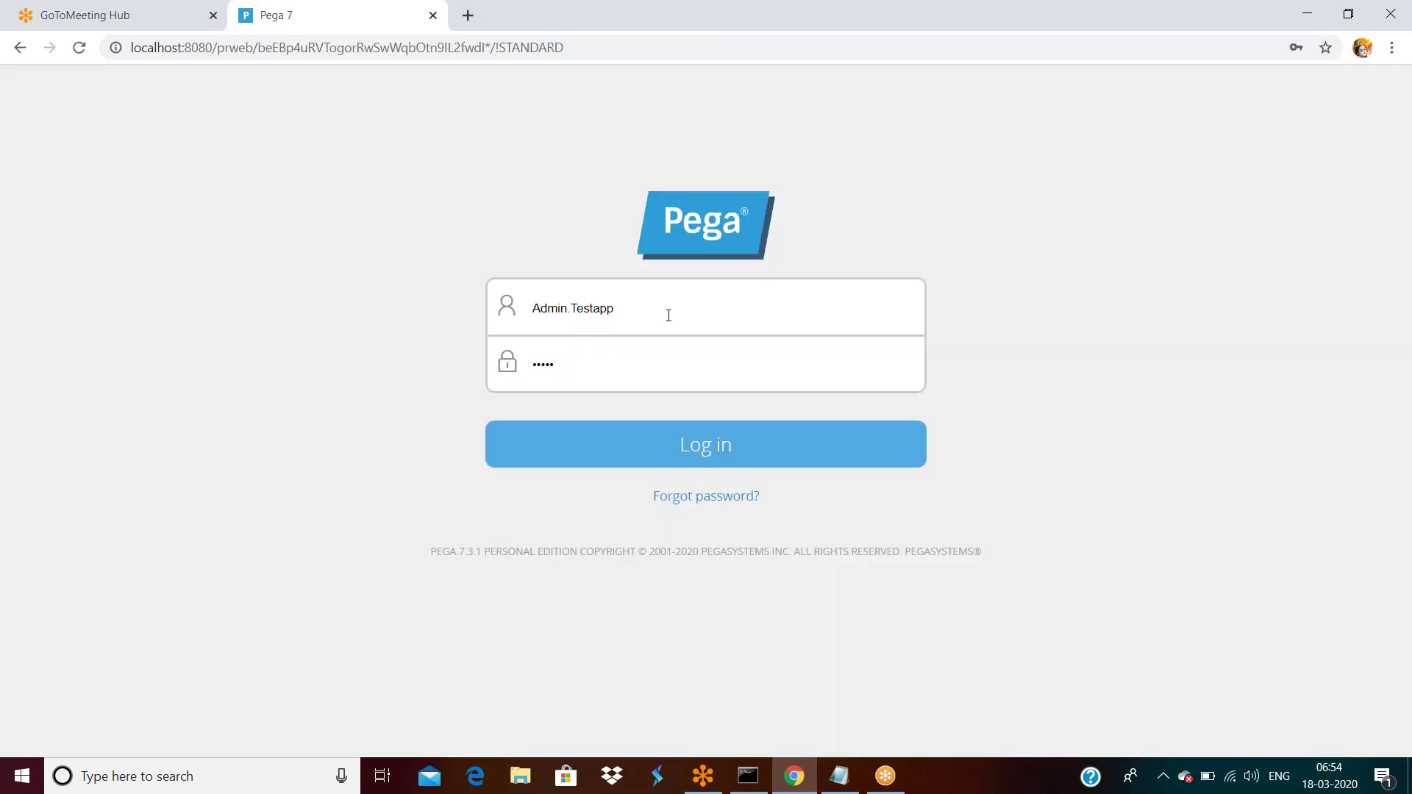
{"action": "left_click", "coordinate": [621, 357]}
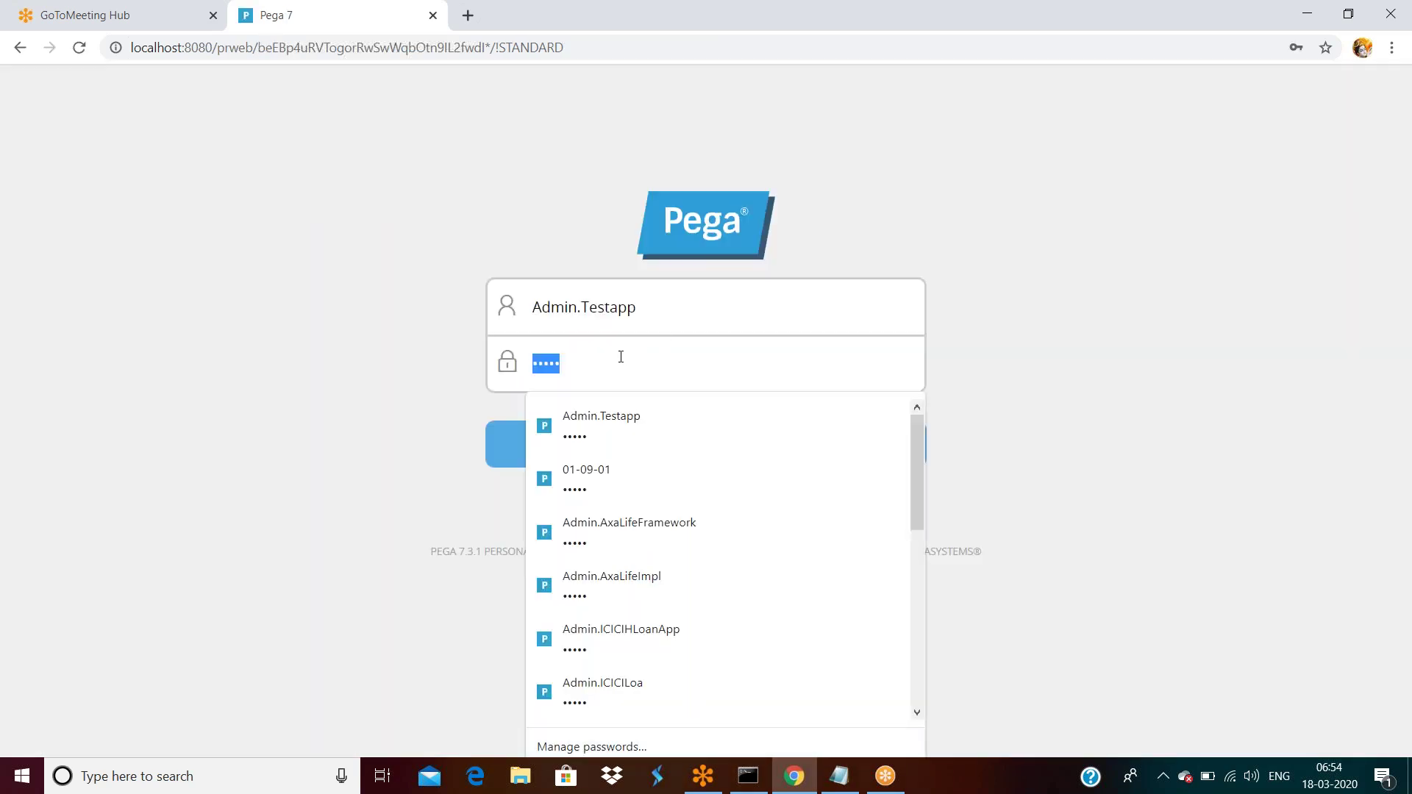
{"action": "left_click", "coordinate": [582, 49]}
{"action": "left_click", "coordinate": [536, 120]}
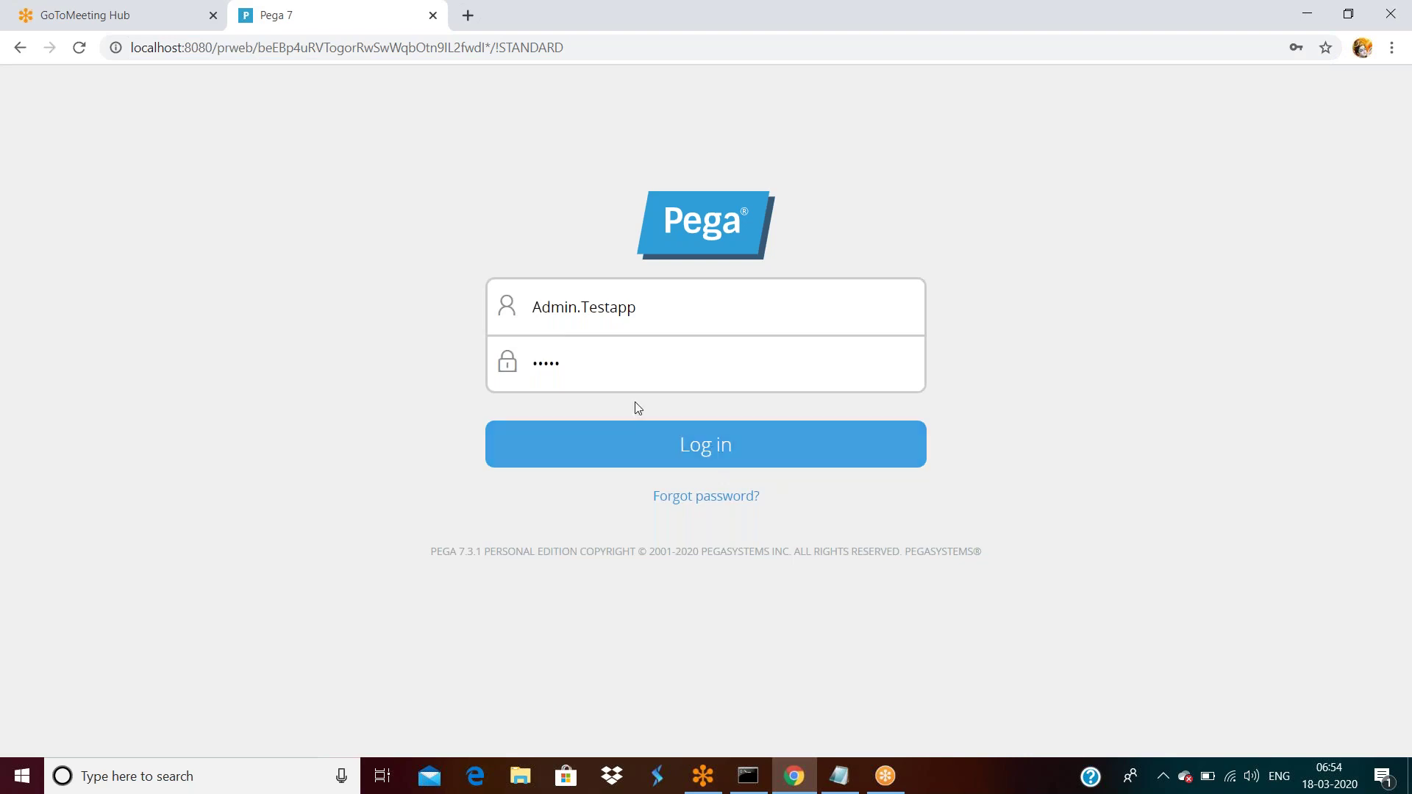
{"action": "double_click", "coordinate": [641, 302]}
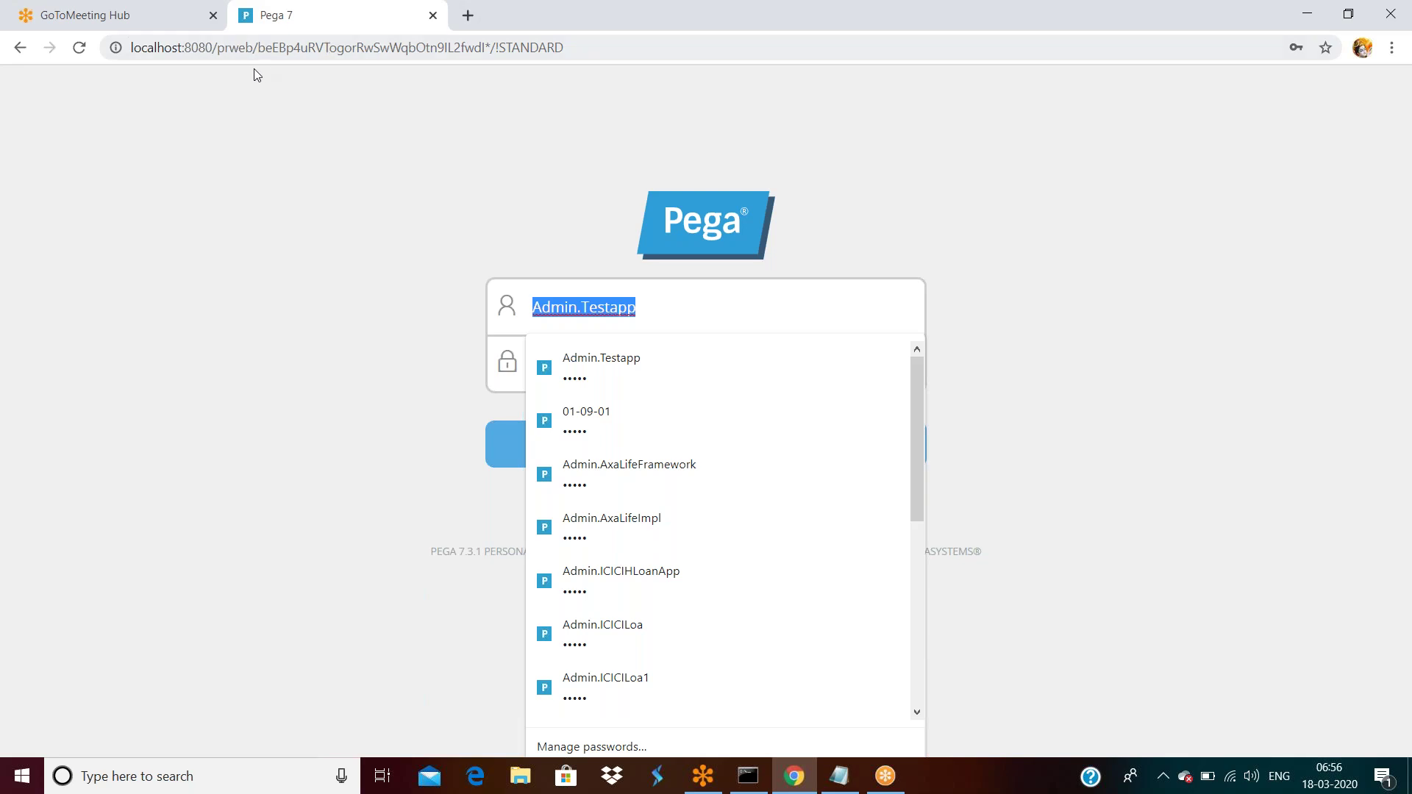
Dismiss the saved-password suggestions and the notes window to get back to the login page.
{"action": "left_click", "coordinate": [290, 52]}
{"action": "left_click", "coordinate": [287, 48]}
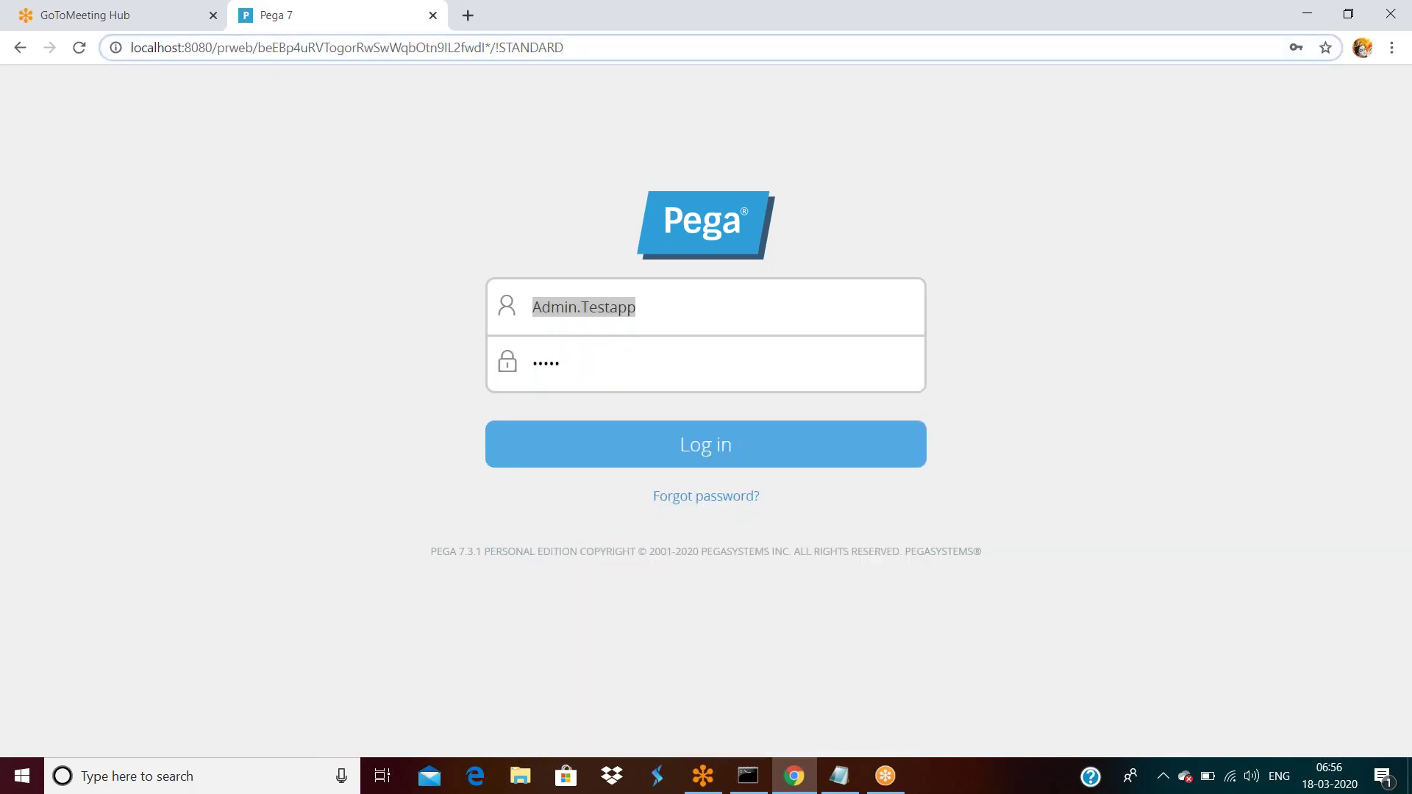
{"action": "triple_click", "coordinate": [302, 52]}
{"action": "left_click", "coordinate": [301, 48]}
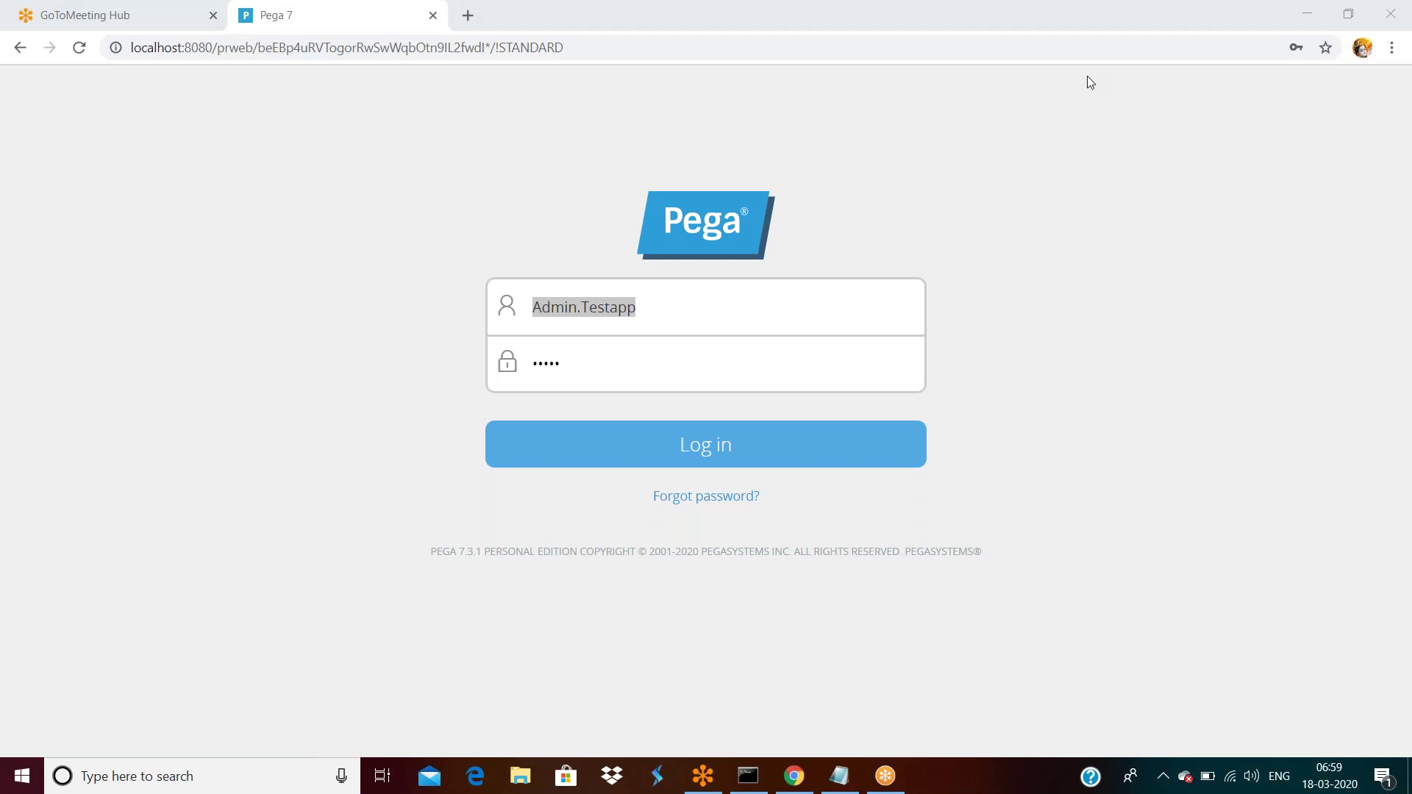
{"action": "left_click", "coordinate": [838, 779]}
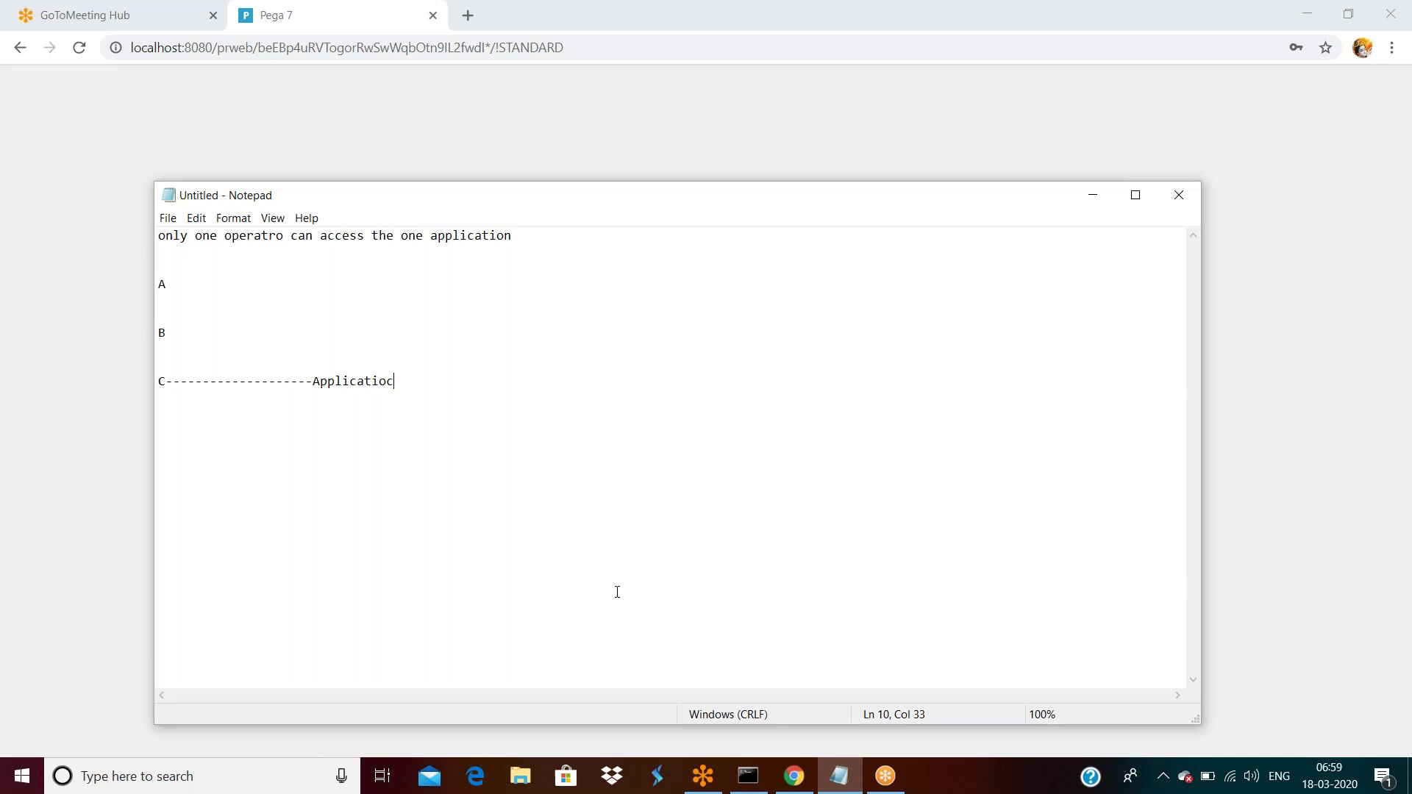
{"action": "left_click", "coordinate": [1095, 192]}
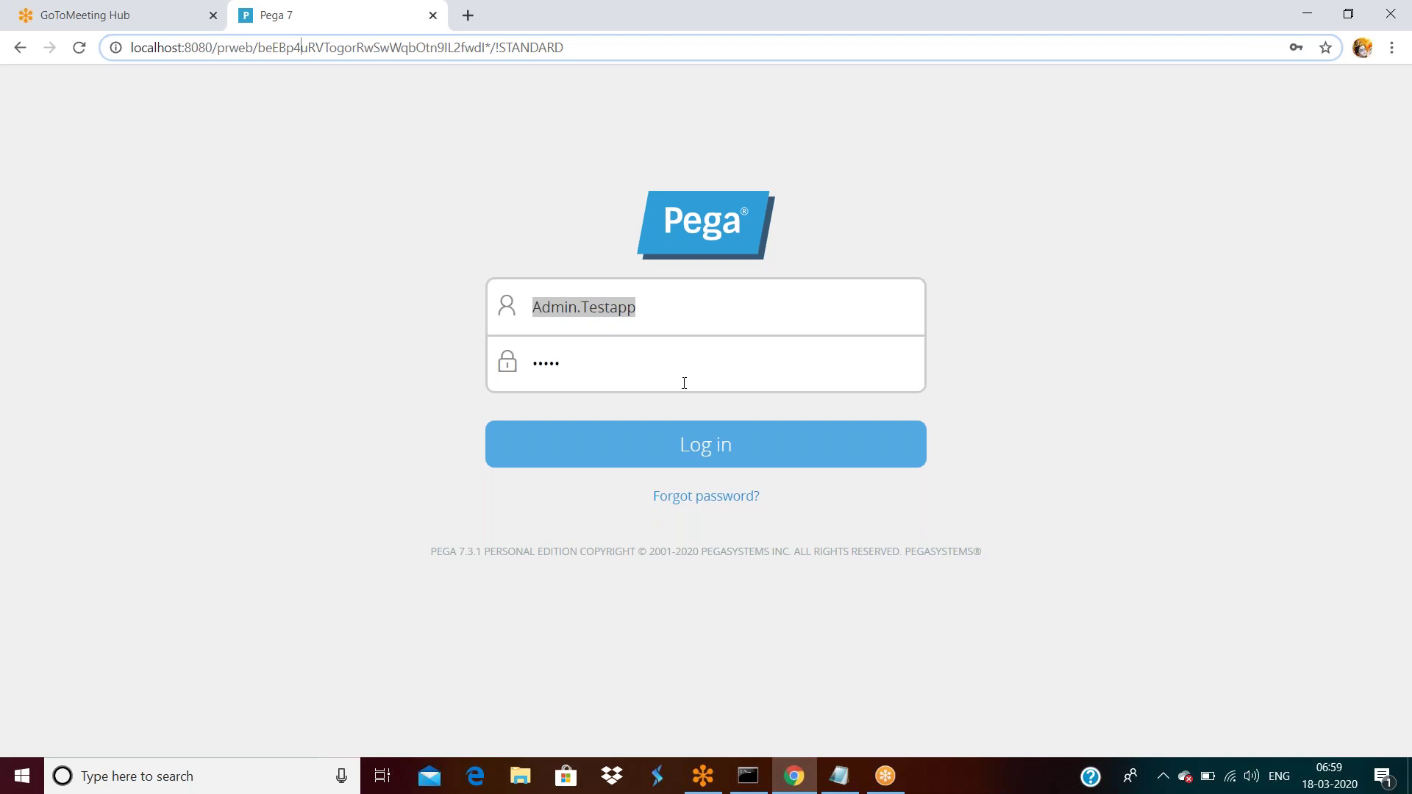
{"action": "left_click", "coordinate": [675, 323]}
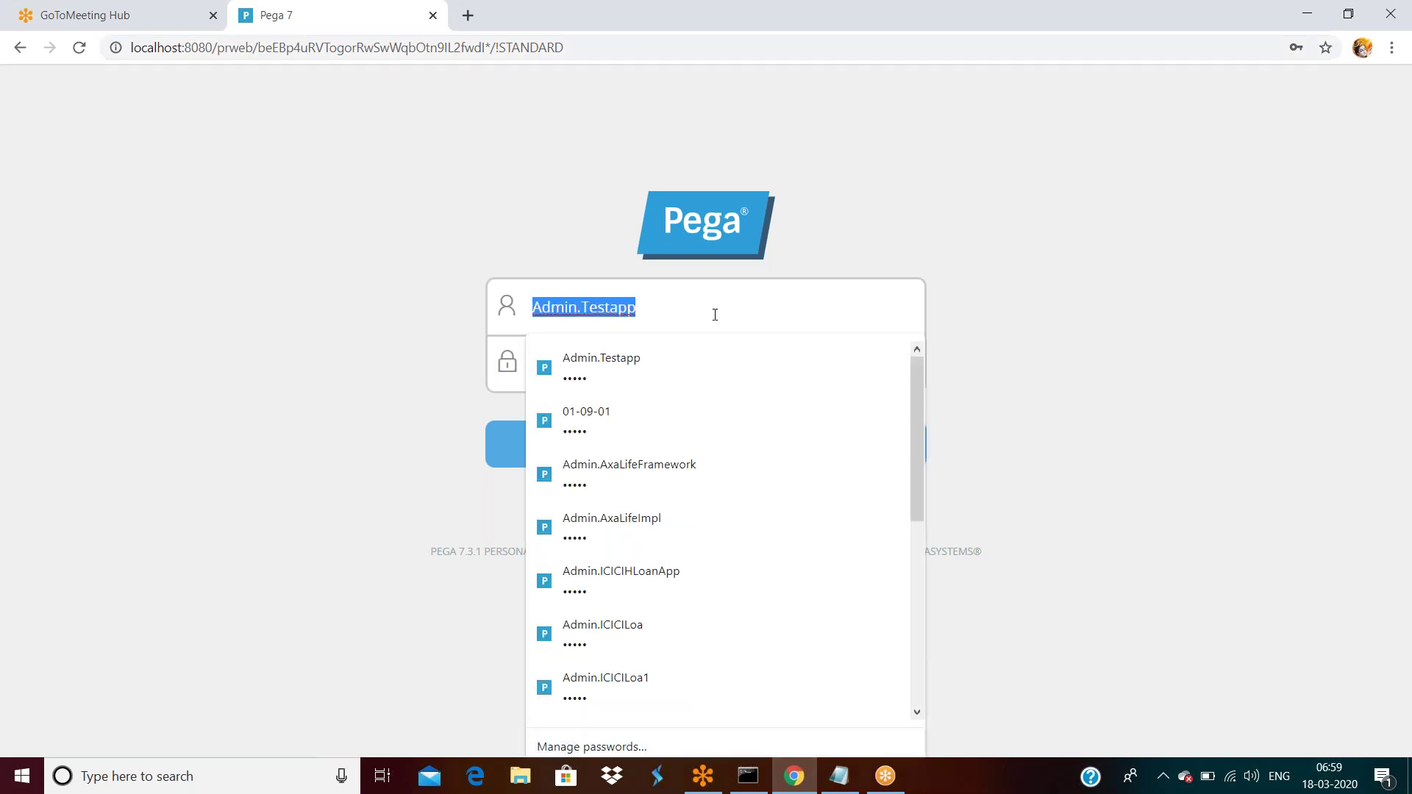
{"action": "left_click", "coordinate": [715, 315]}
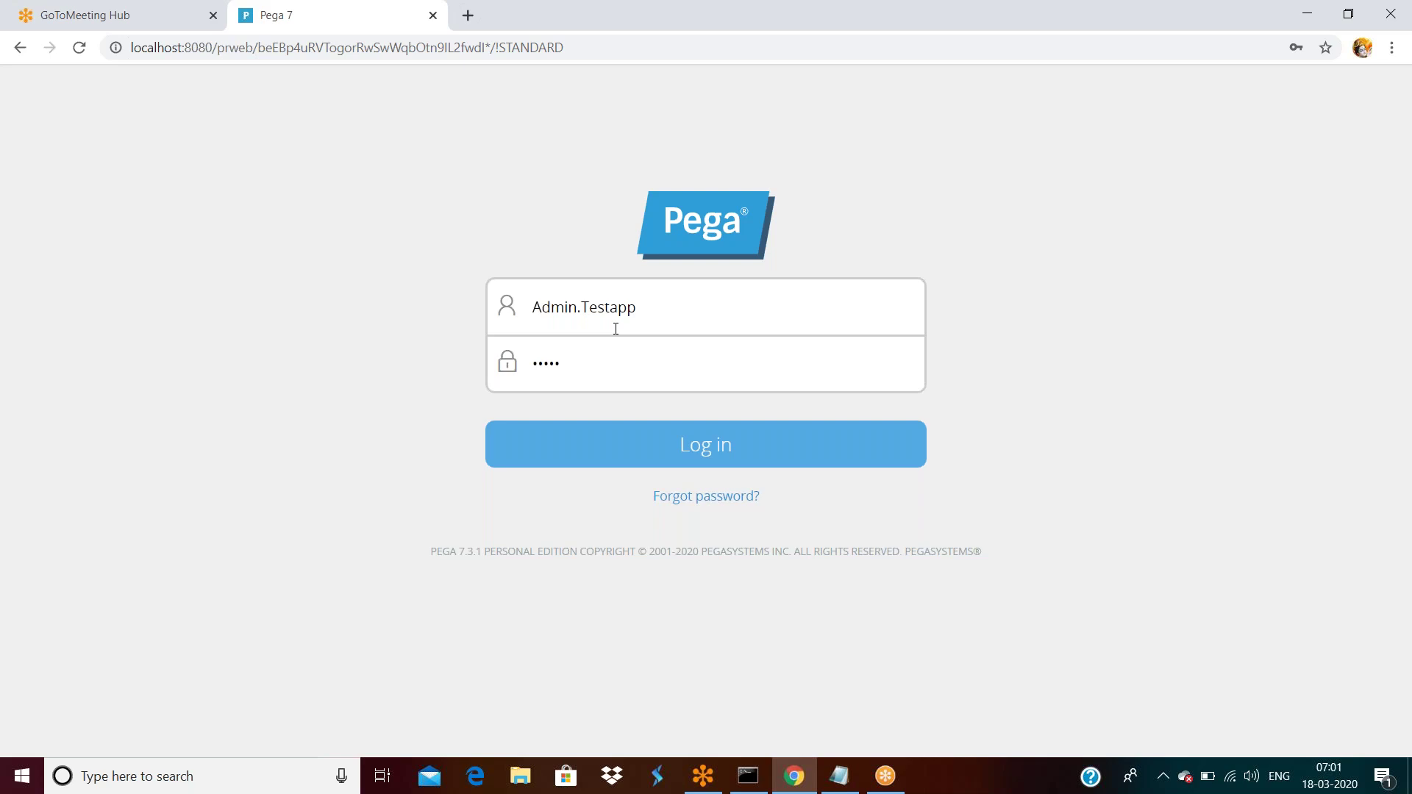
Sign in as Admin.Testapp and open its operator record showing the Testapp:Administrators access group.
{"action": "left_click", "coordinate": [646, 435]}
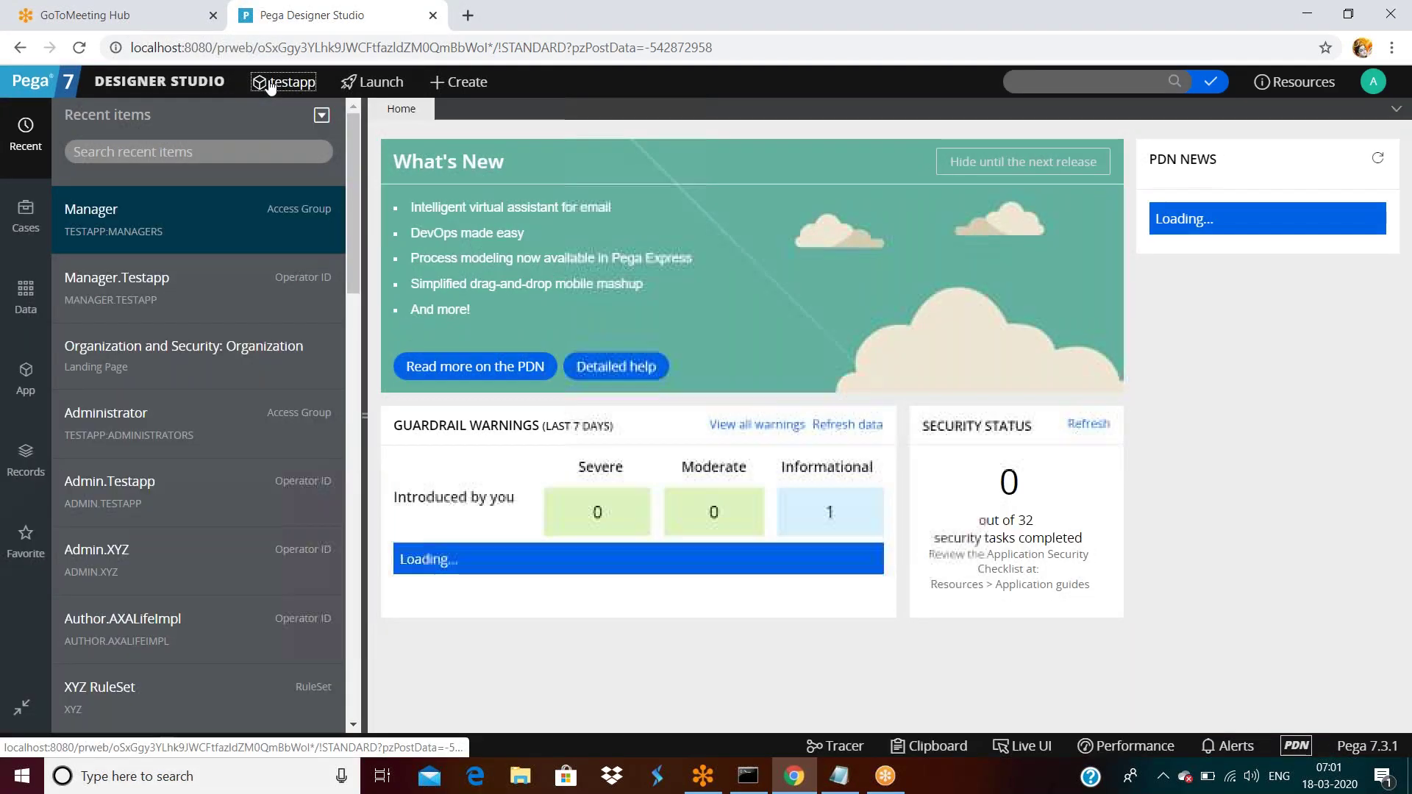
{"action": "left_click", "coordinate": [284, 81]}
{"action": "mouse_move", "coordinate": [285, 225]}
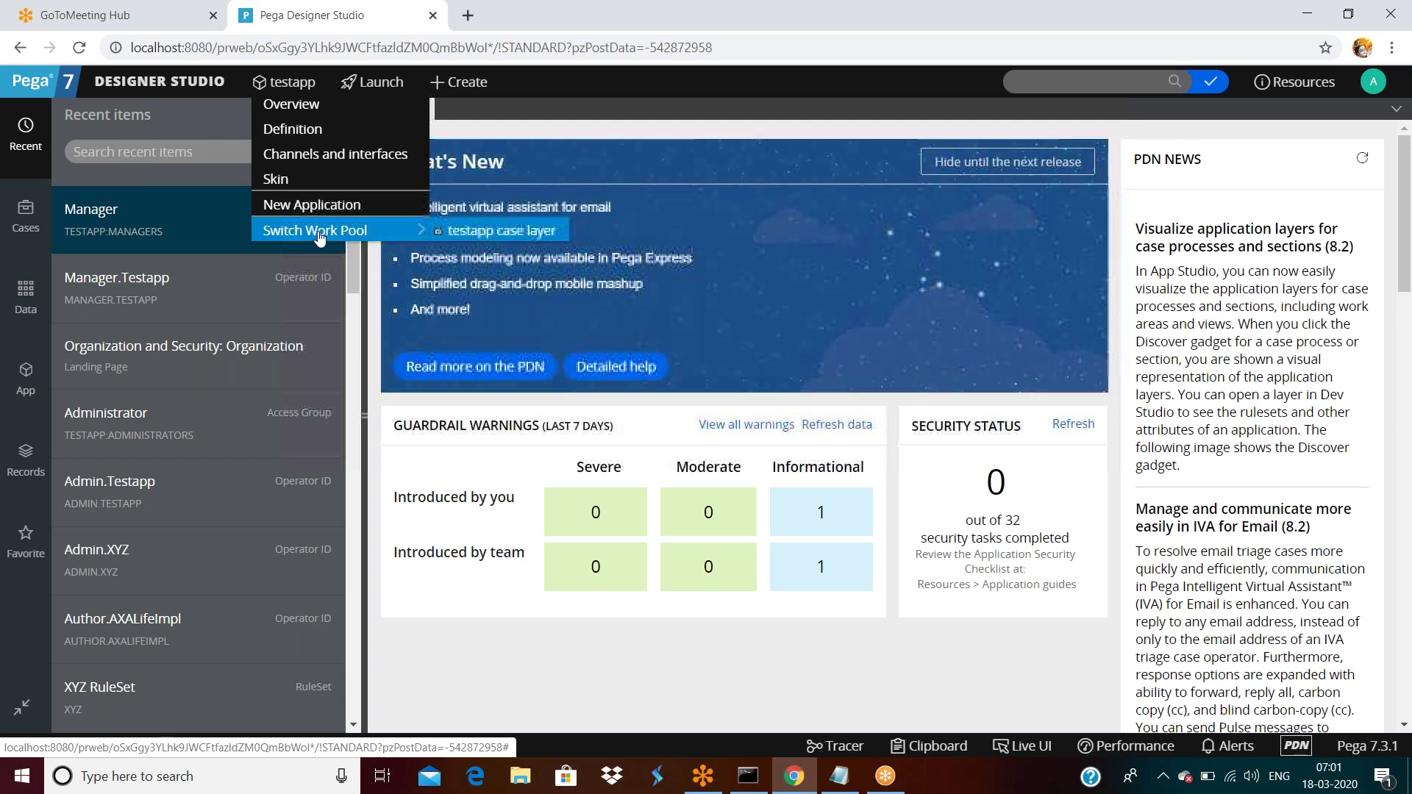
{"action": "mouse_move", "coordinate": [1373, 82]}
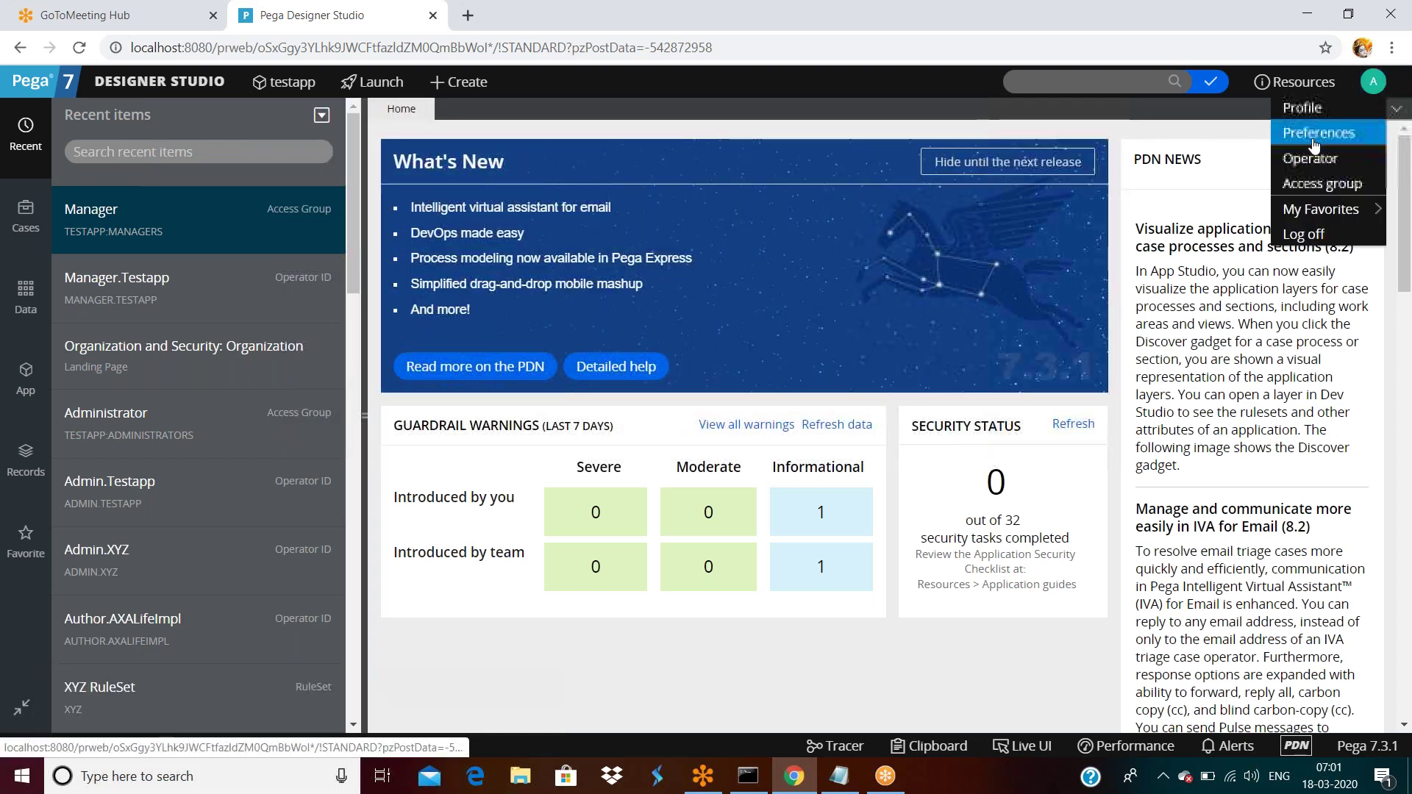
{"action": "left_click", "coordinate": [1310, 158]}
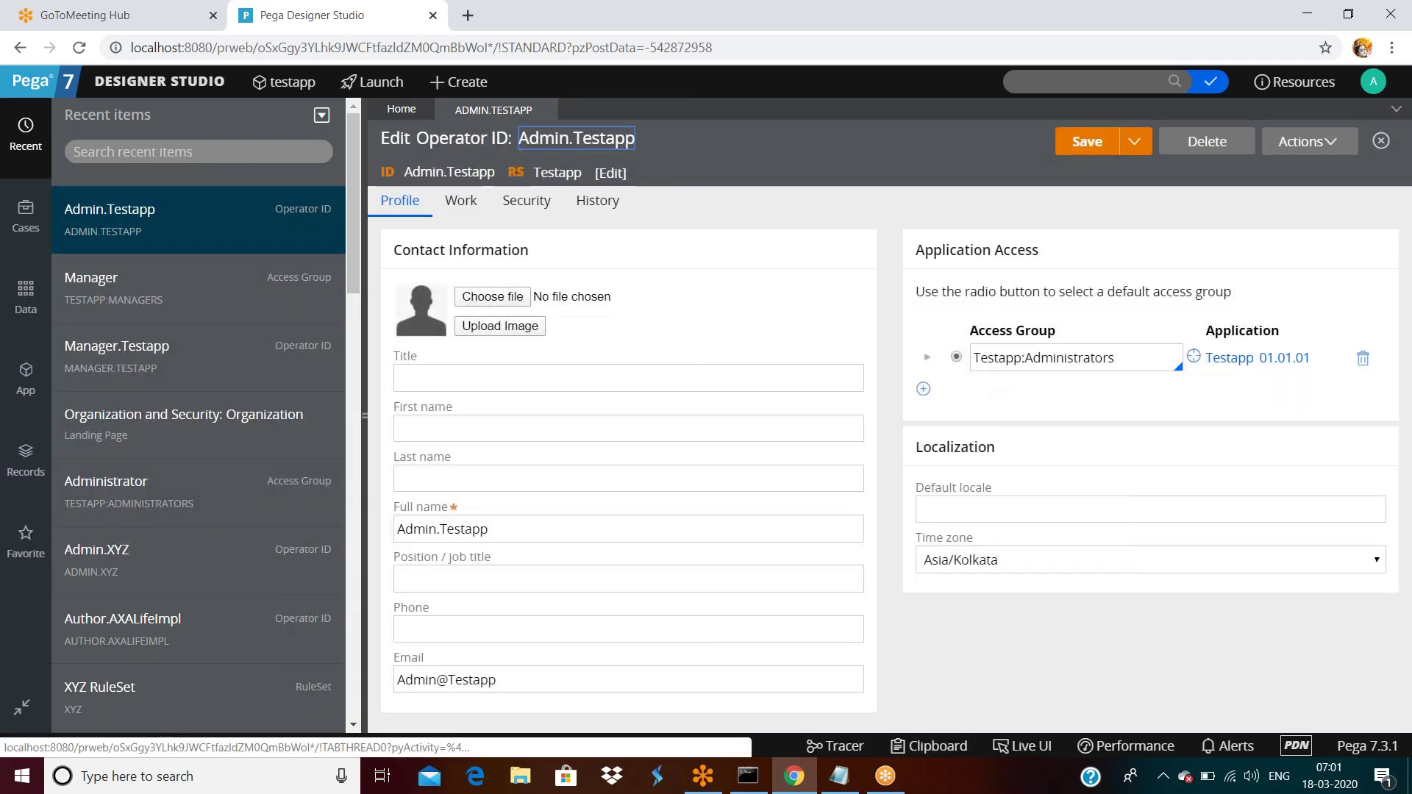
{"action": "double_click", "coordinate": [1119, 361]}
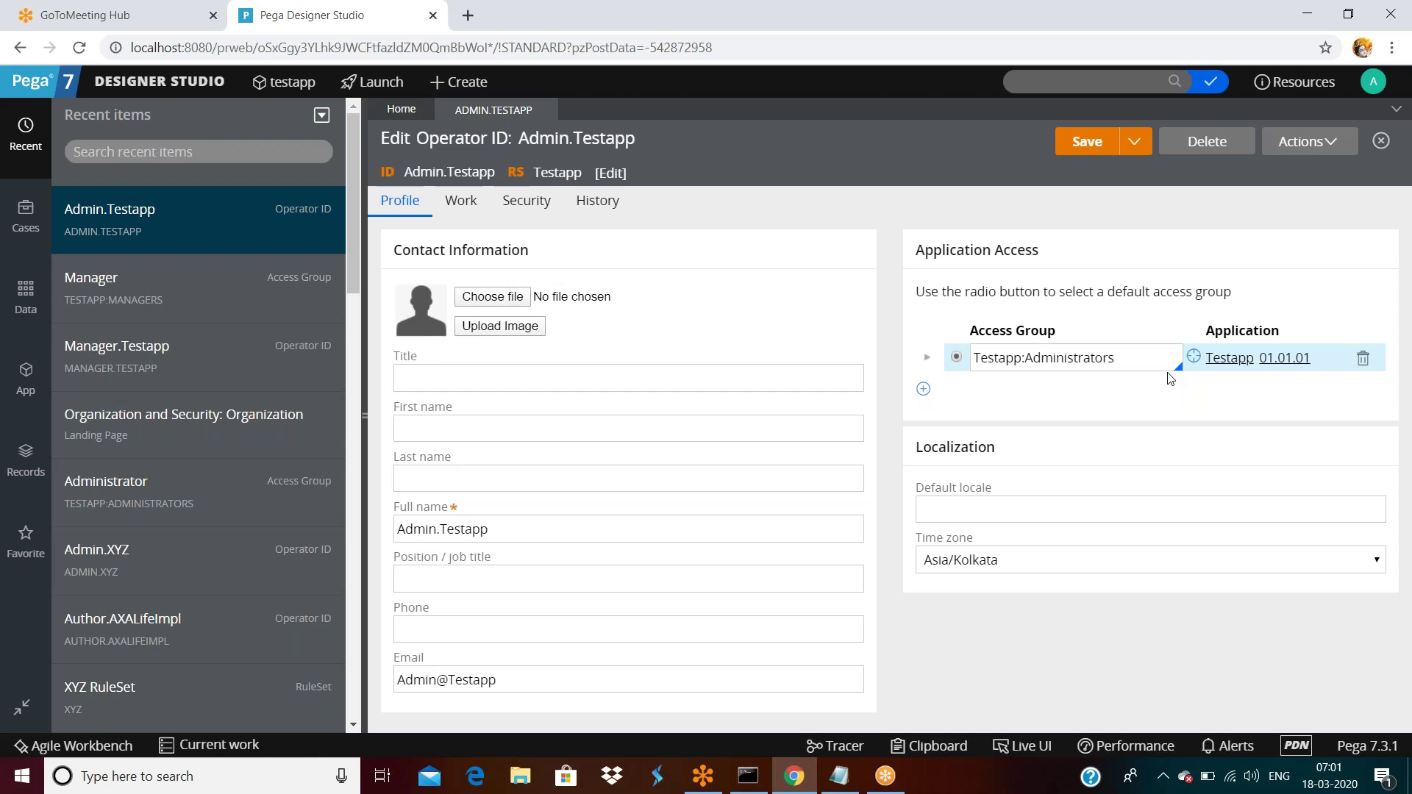
Open the Testapp:Administrators access group and review its Developer, pyPega7Express and pxExpress portals.
{"action": "left_click", "coordinate": [1195, 359]}
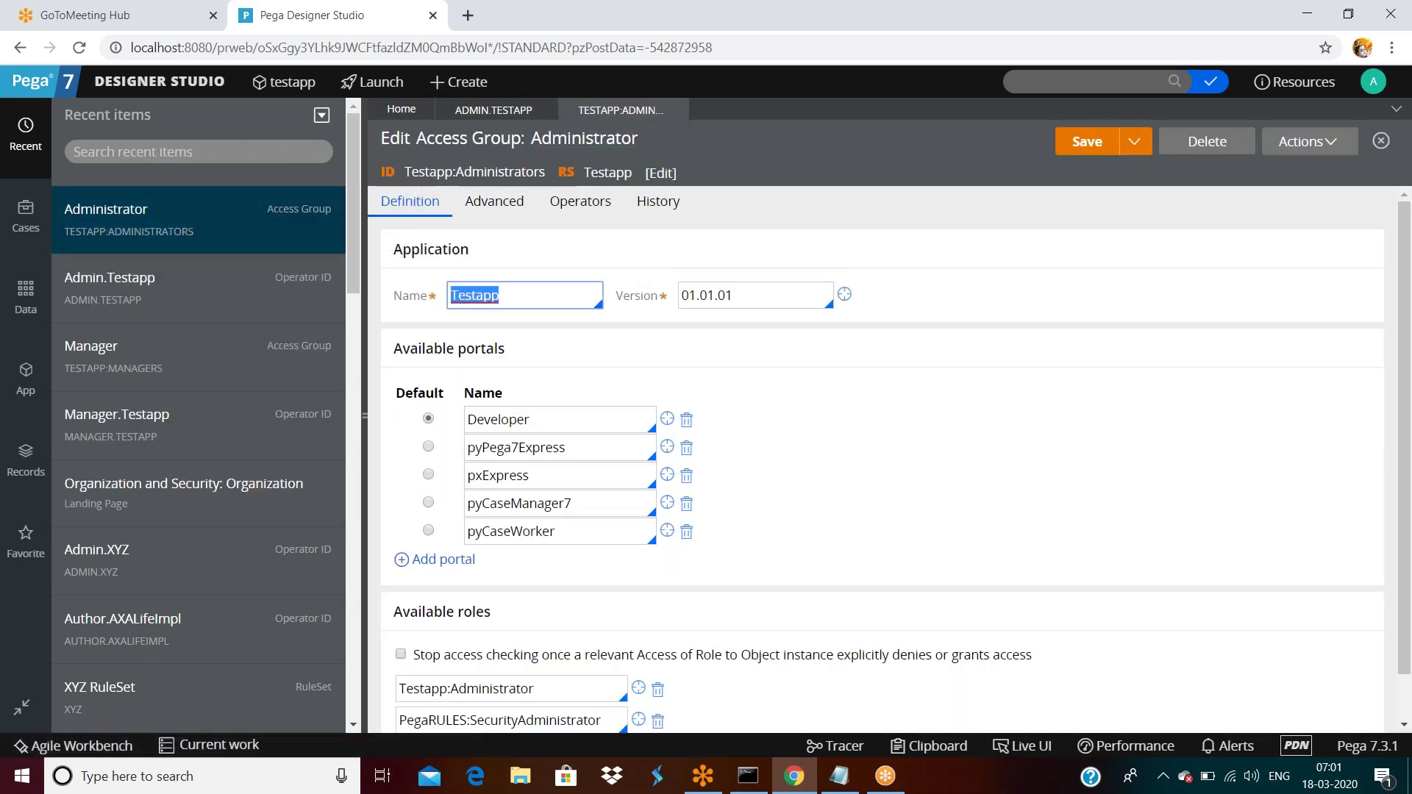
{"action": "double_click", "coordinate": [534, 423]}
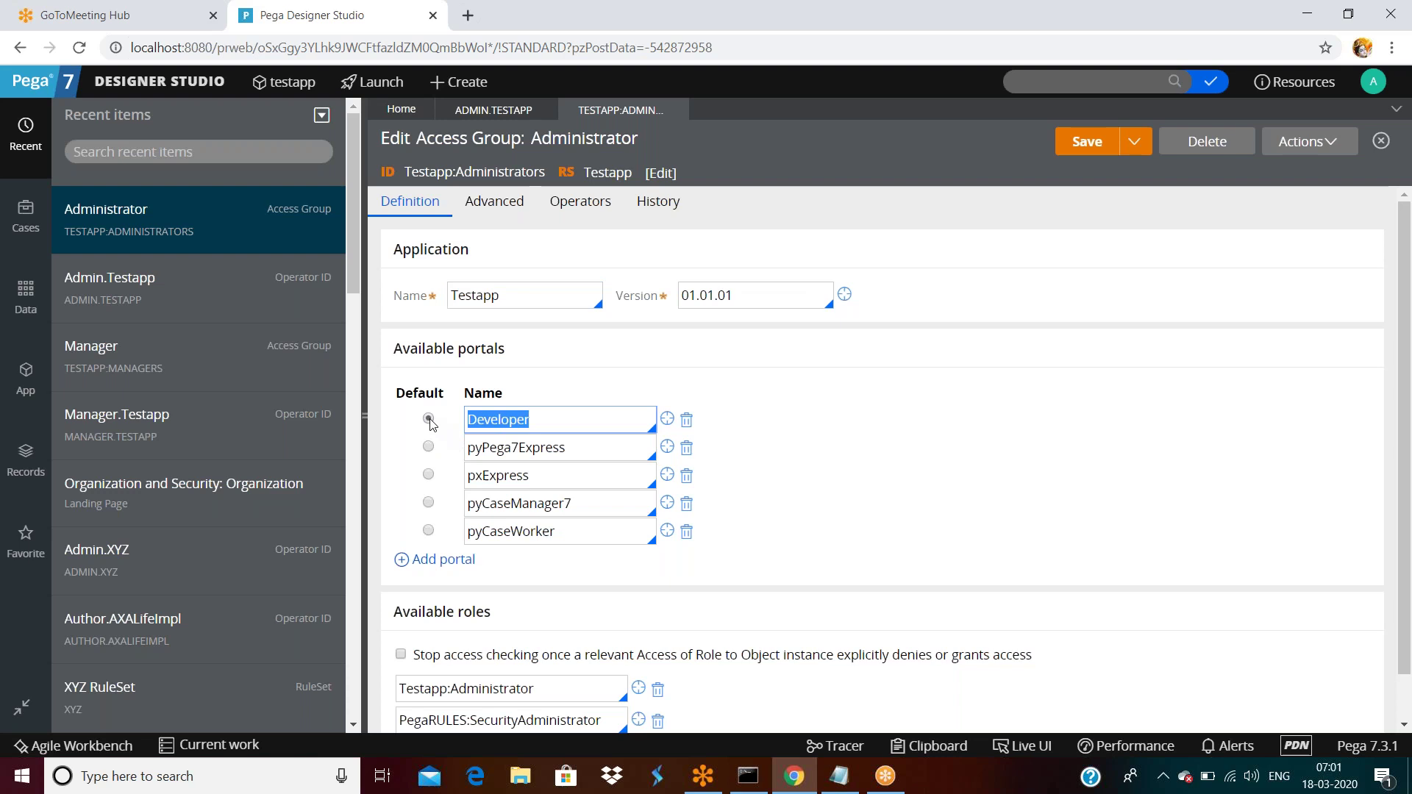
{"action": "double_click", "coordinate": [544, 422]}
{"action": "double_click", "coordinate": [566, 448]}
{"action": "double_click", "coordinate": [567, 478]}
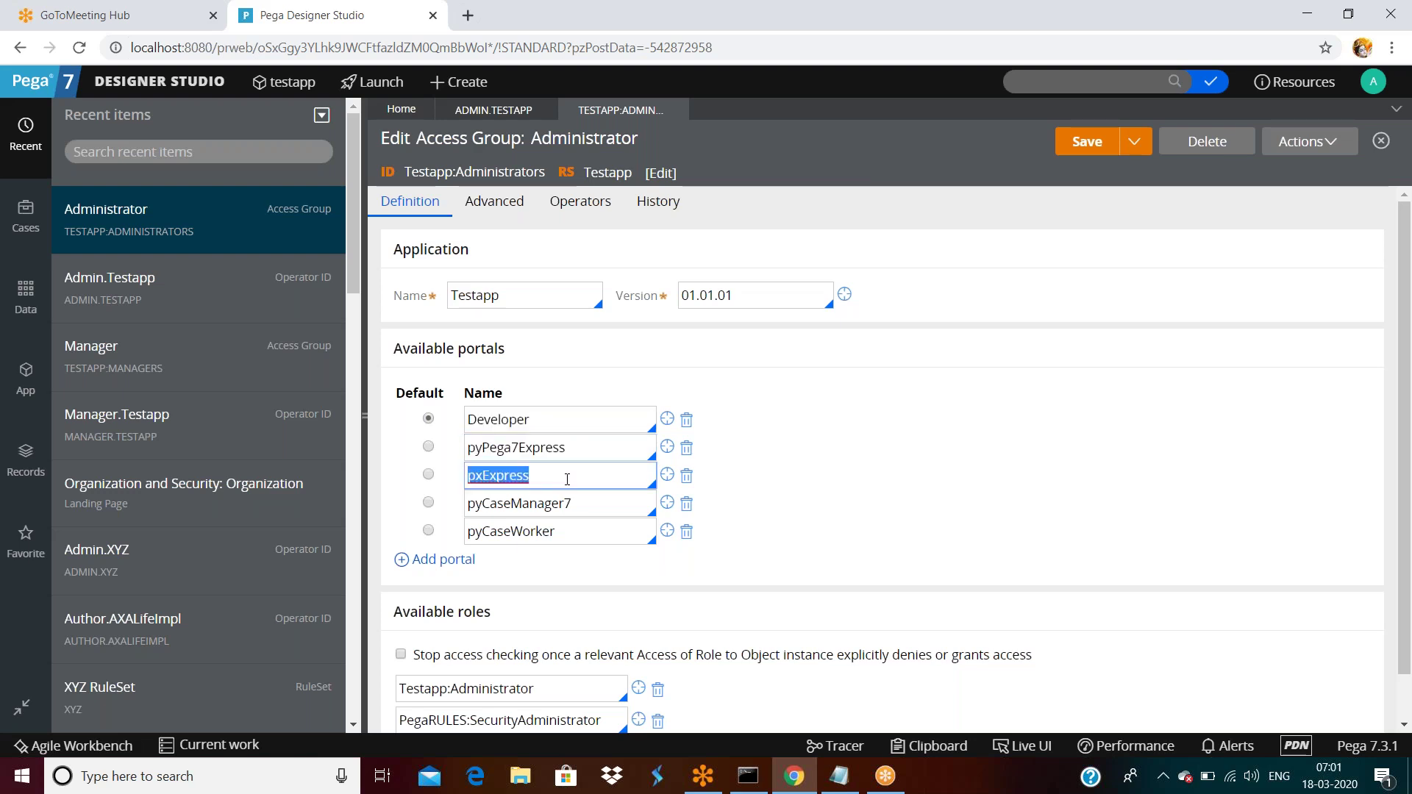
{"action": "scroll", "coordinate": [567, 478], "scroll_direction": "down", "scroll_amount": 1}
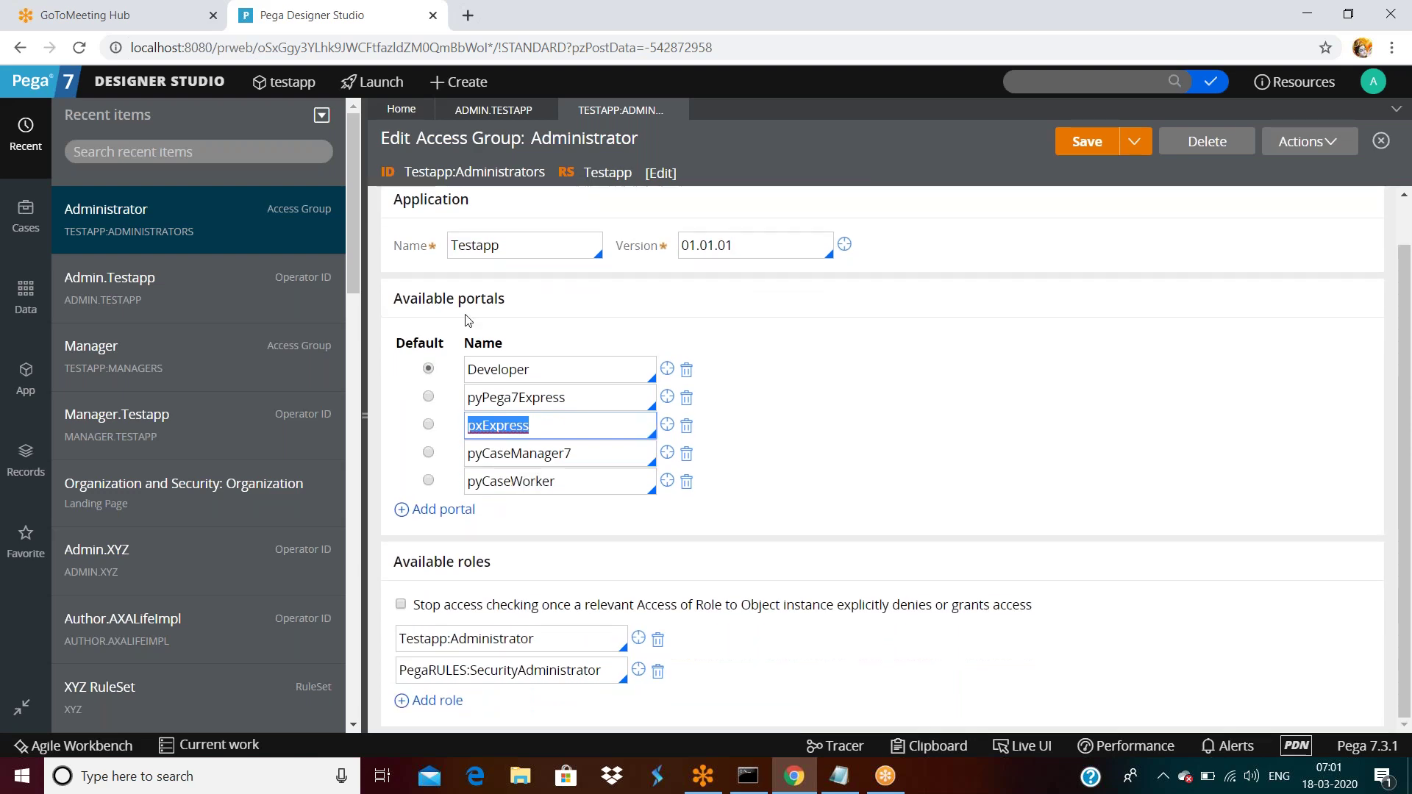
{"action": "left_click", "coordinate": [413, 564]}
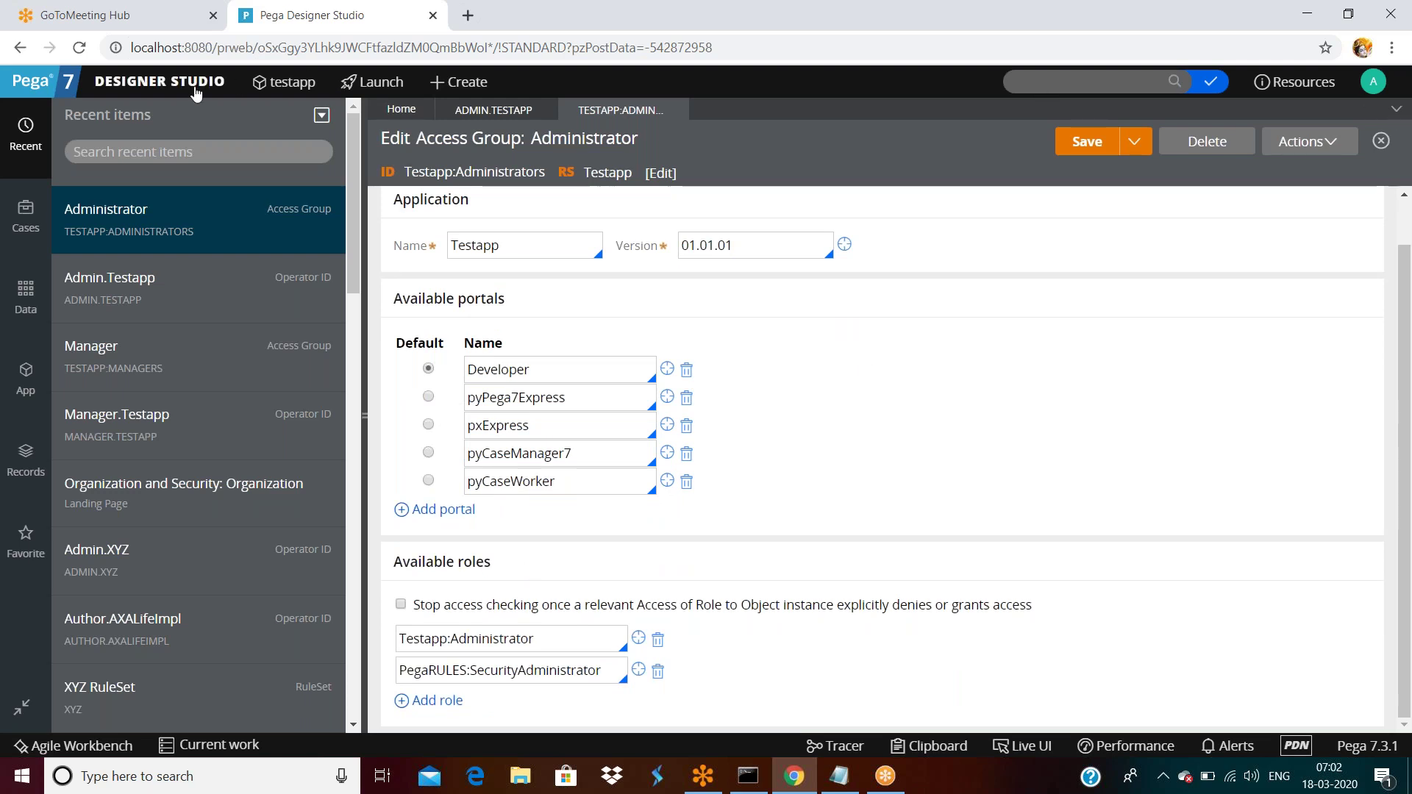
Open Author.Testapp from the Operators list and view its Testapp:Authors access group with pxExpress portal.
{"action": "left_click", "coordinate": [160, 81]}
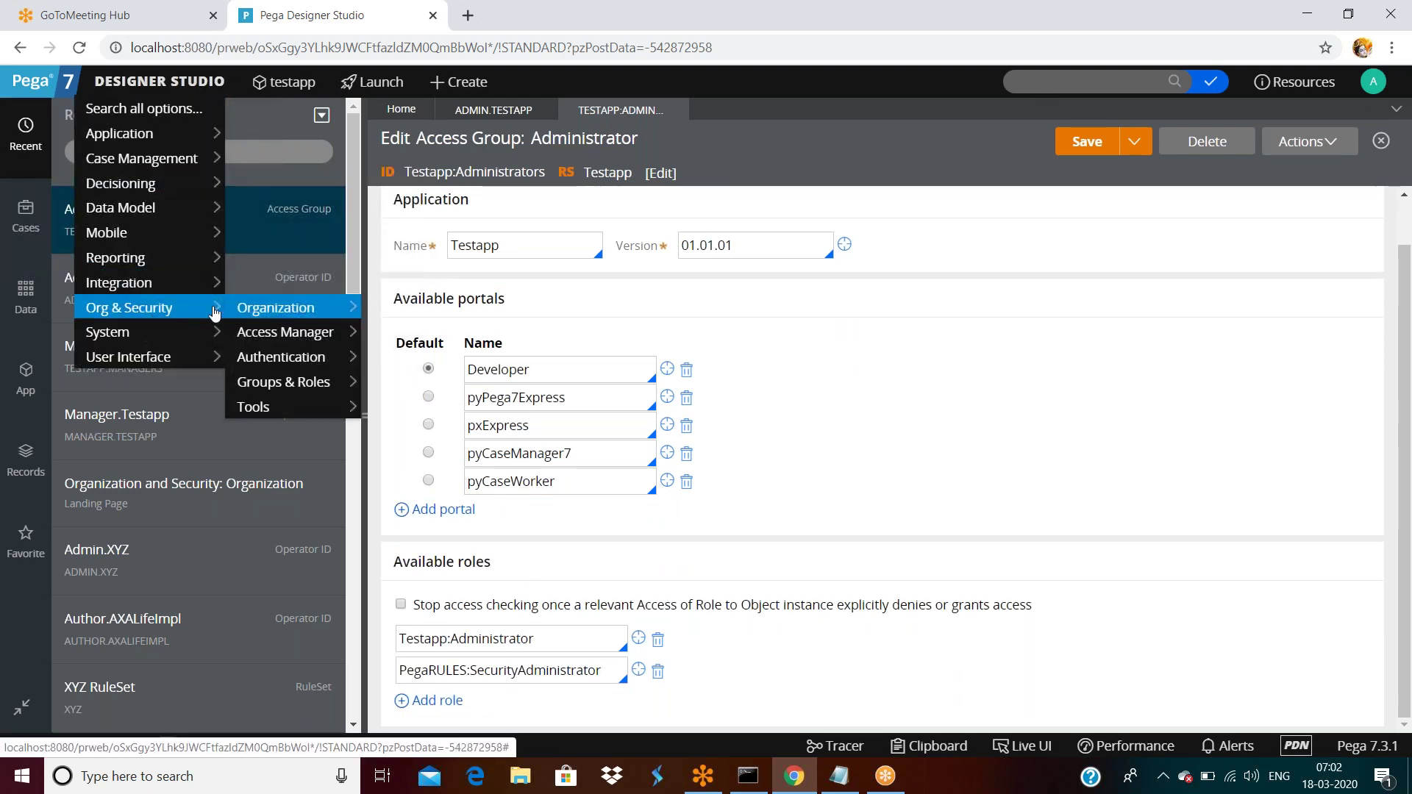
{"action": "left_click", "coordinate": [403, 317]}
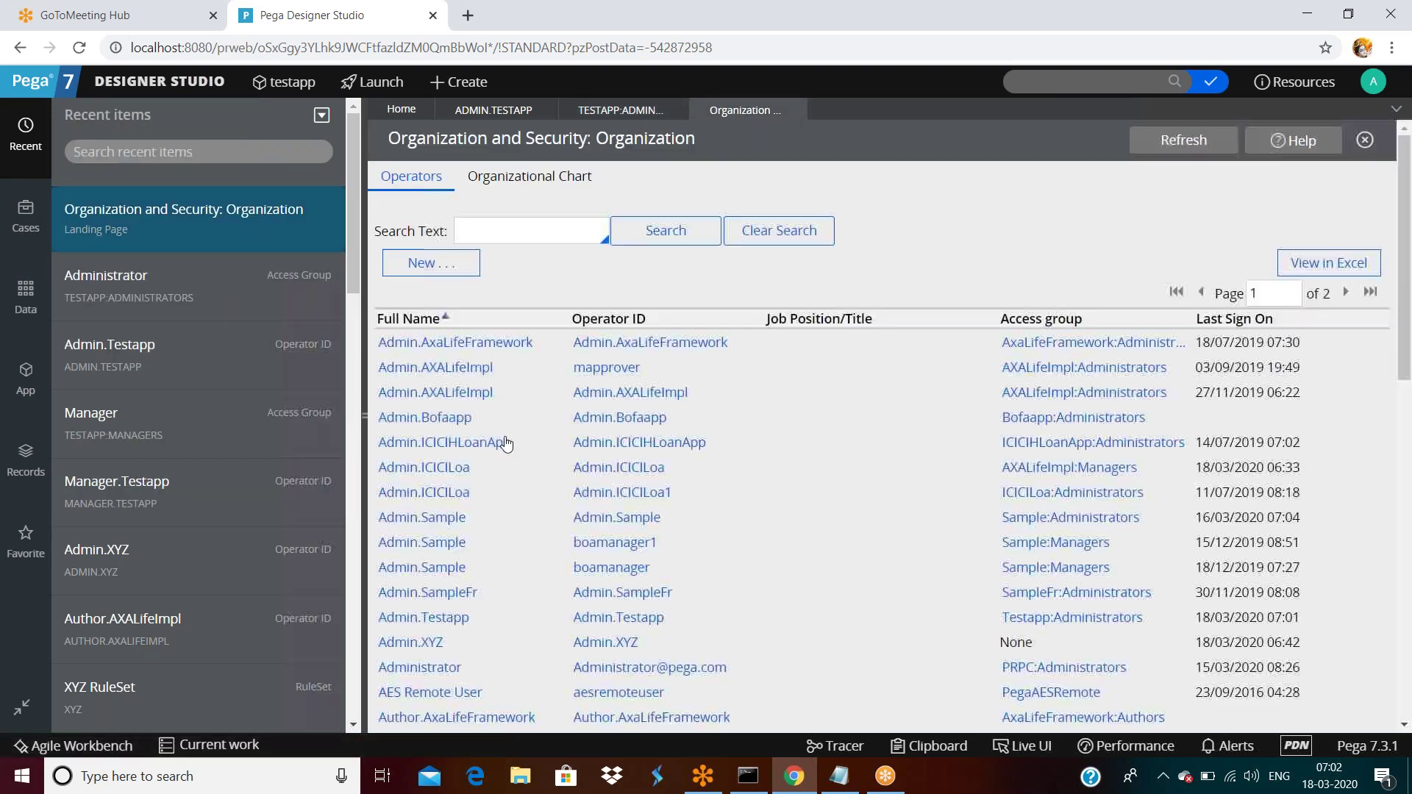
{"action": "scroll", "coordinate": [504, 441], "scroll_direction": "down", "scroll_amount": 5}
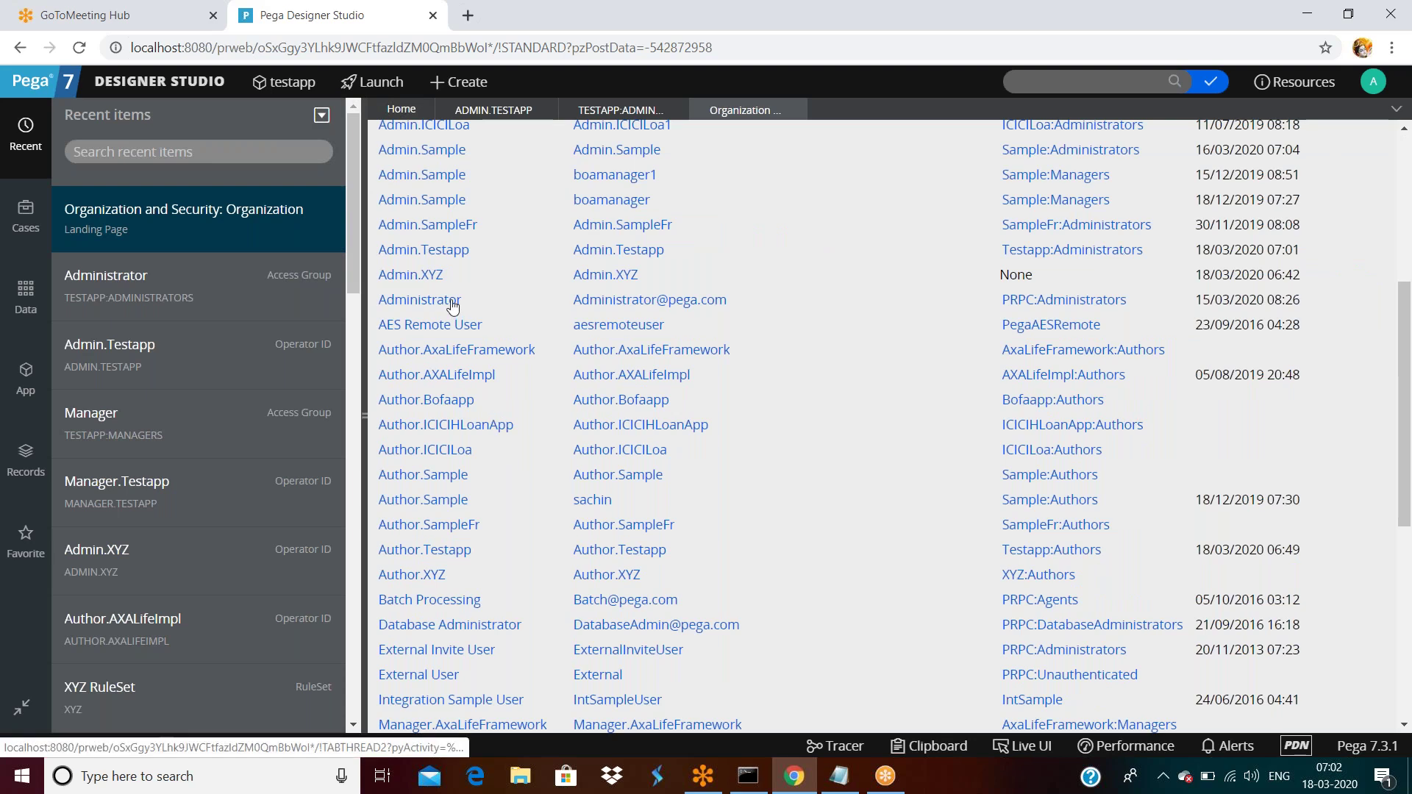
{"action": "left_click", "coordinate": [447, 557]}
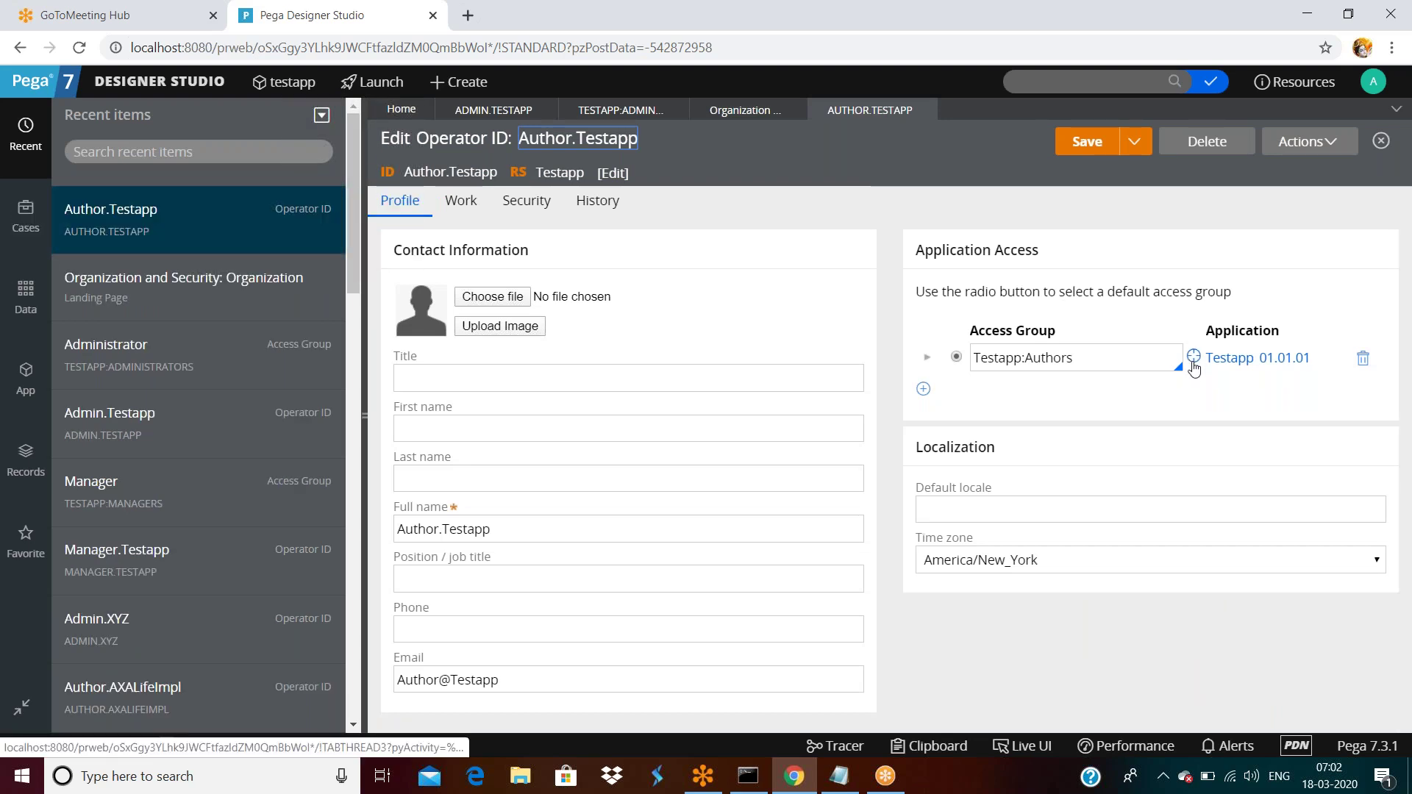
{"action": "left_click", "coordinate": [1217, 358]}
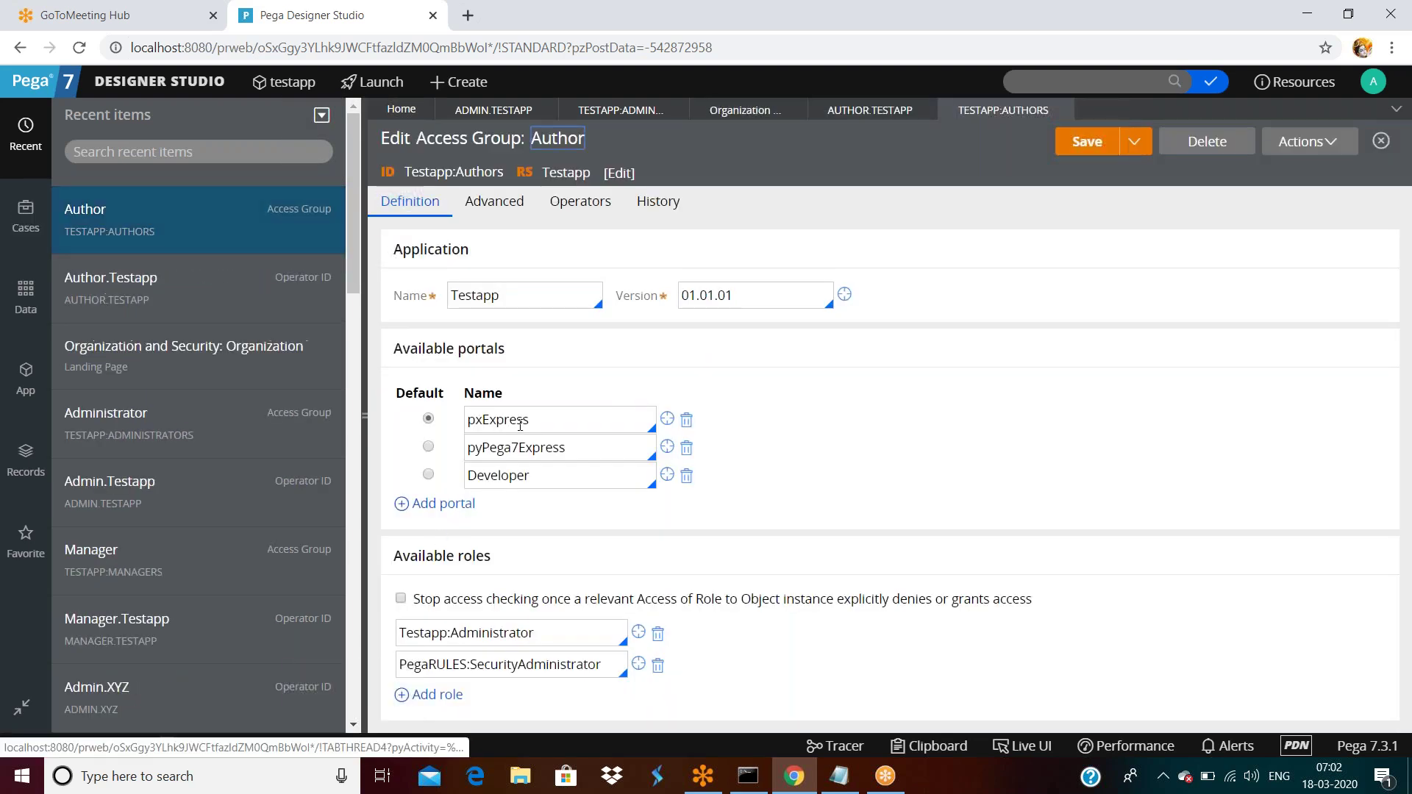
{"action": "double_click", "coordinate": [555, 424]}
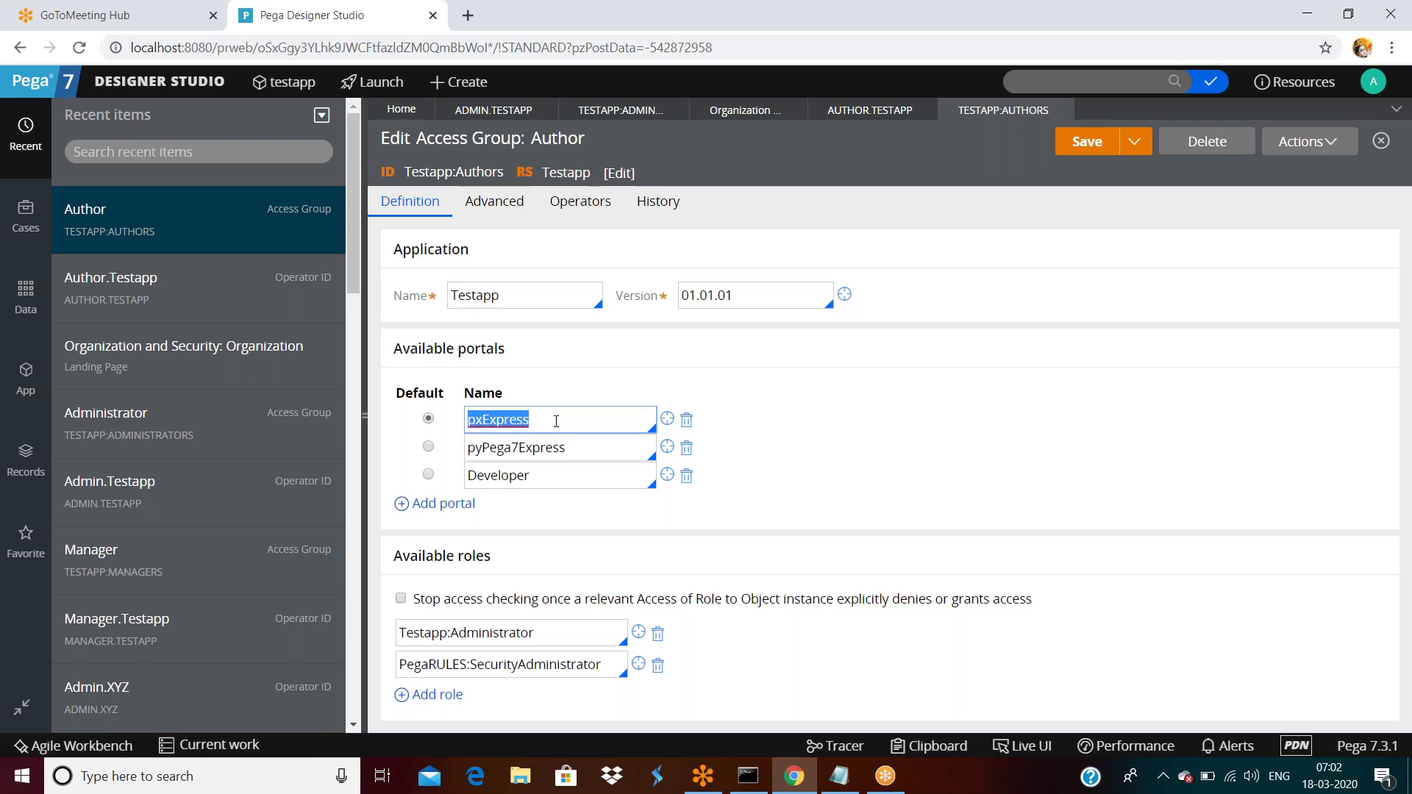
{"action": "left_click", "coordinate": [181, 84]}
Open the User.Testapp operator record from page 2 of the operators list.
{"action": "mouse_move", "coordinate": [283, 312]}
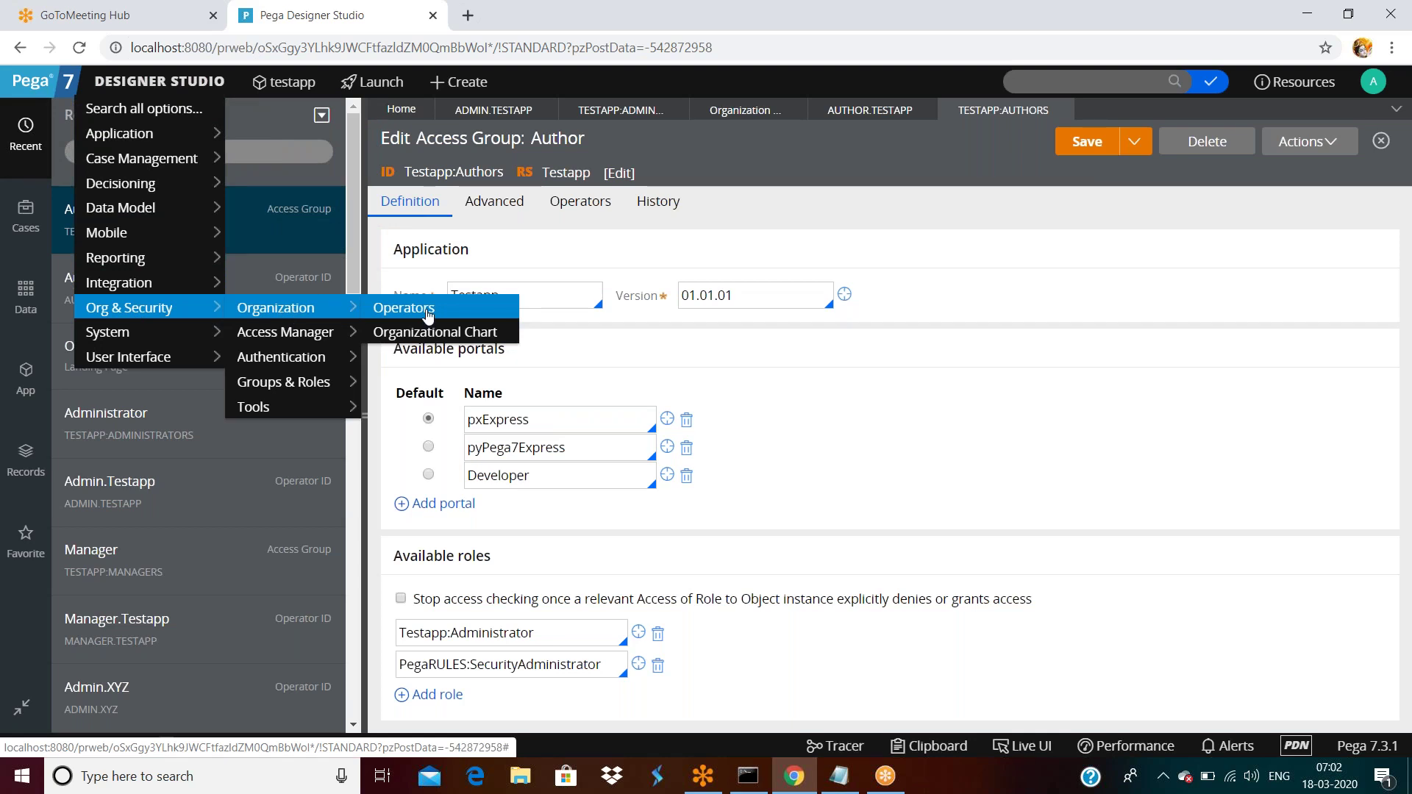
{"action": "left_click", "coordinate": [425, 309]}
{"action": "scroll", "coordinate": [603, 468], "scroll_direction": "down", "scroll_amount": 5}
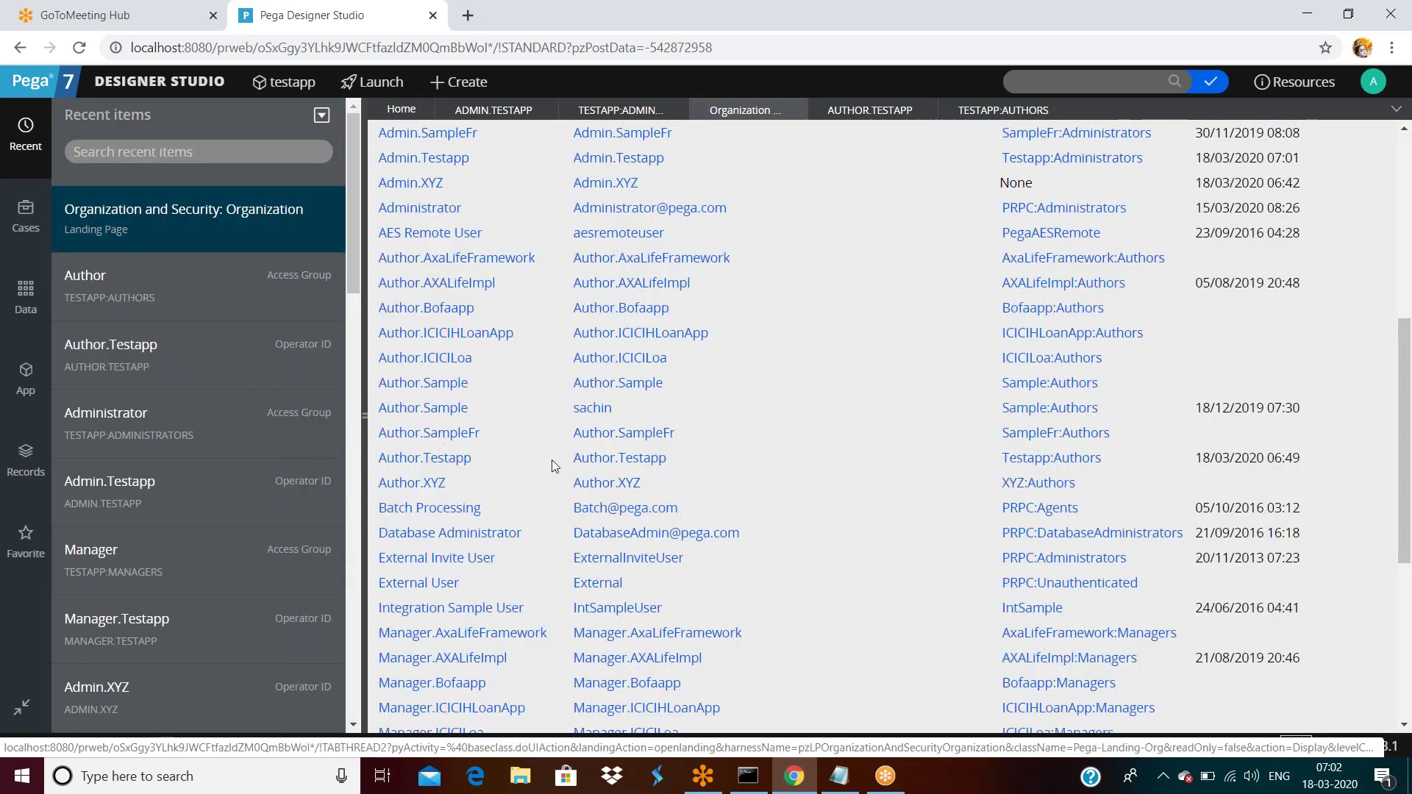
{"action": "scroll", "coordinate": [551, 460], "scroll_direction": "down", "scroll_amount": 5}
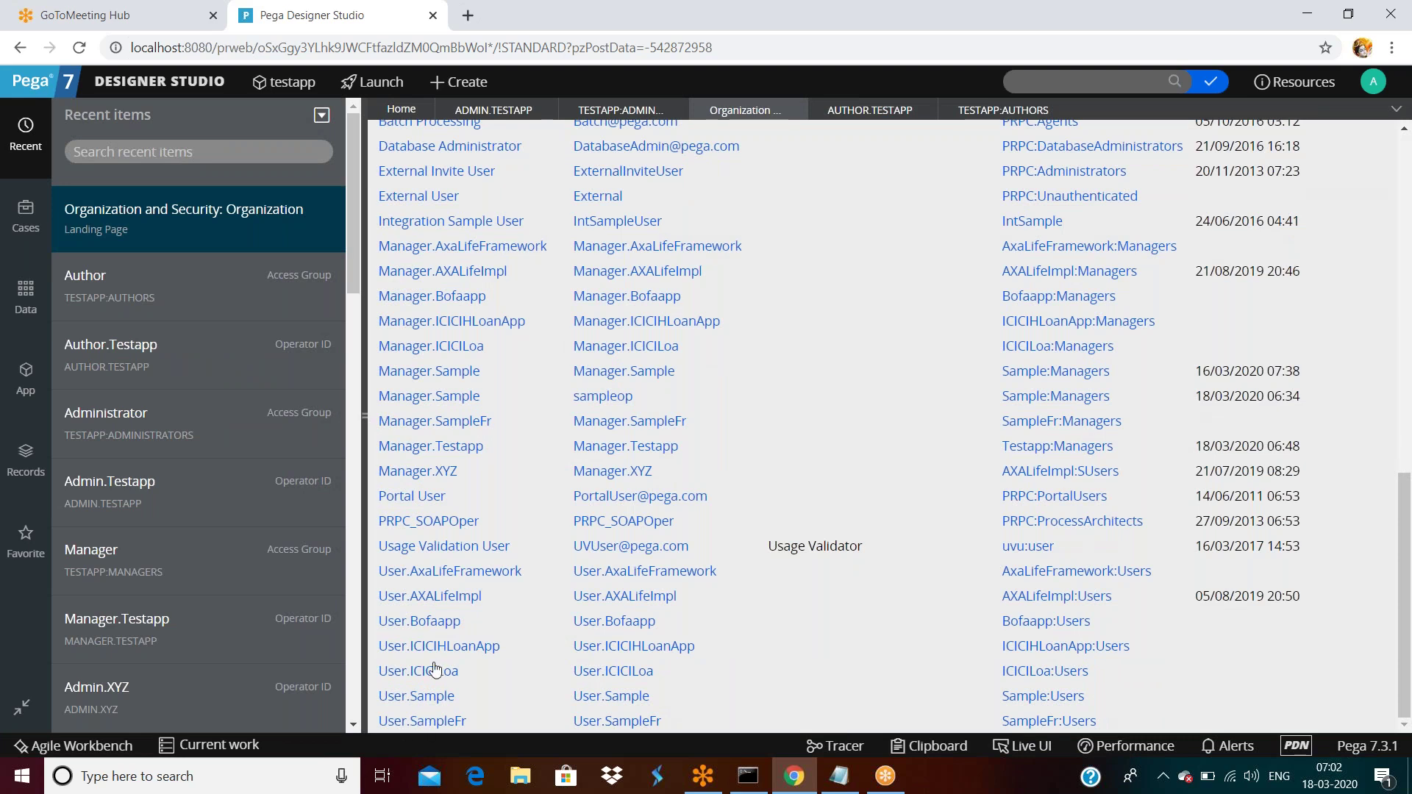
{"action": "scroll", "coordinate": [1008, 530], "scroll_direction": "up", "scroll_amount": 1}
{"action": "scroll", "coordinate": [1008, 530], "scroll_direction": "up", "scroll_amount": 10}
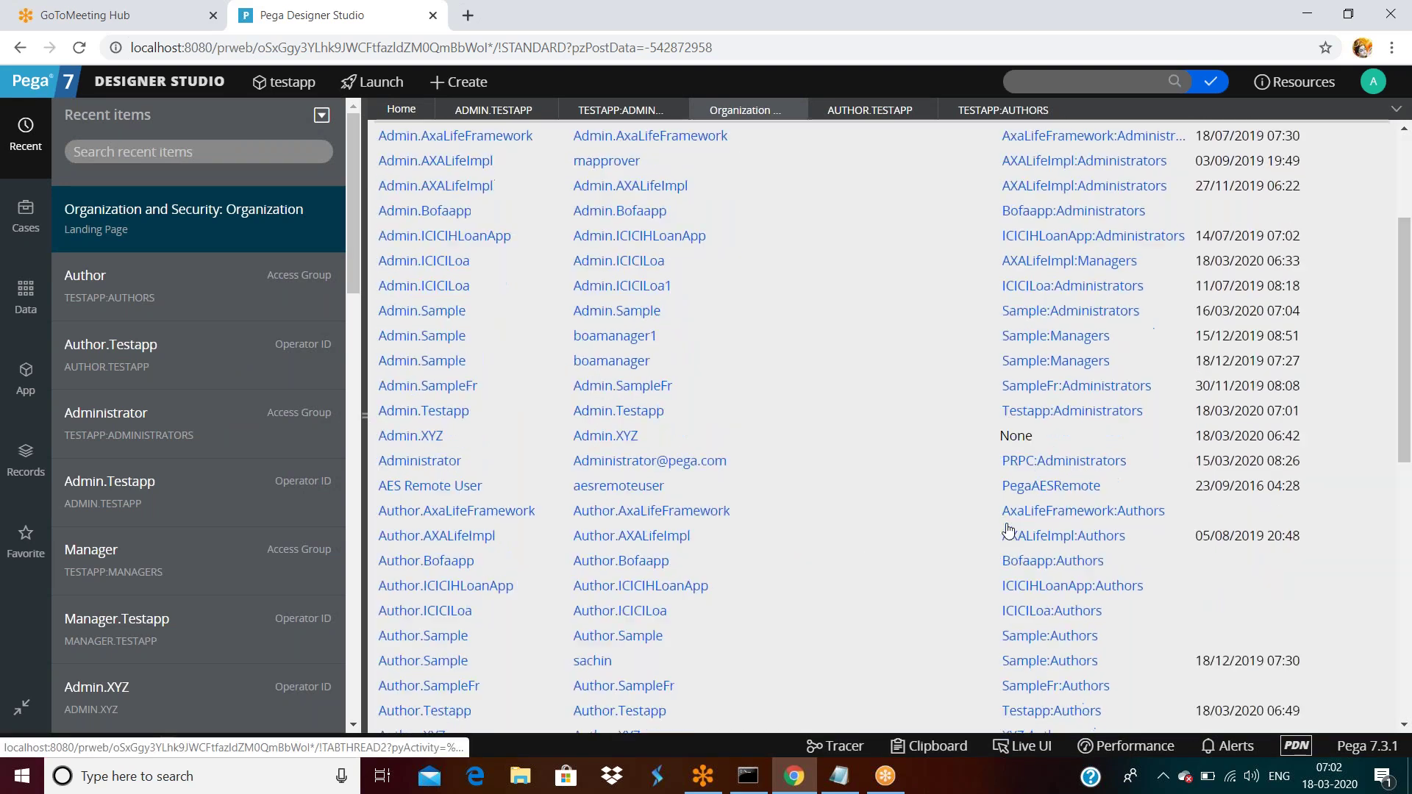
{"action": "left_click", "coordinate": [1346, 292]}
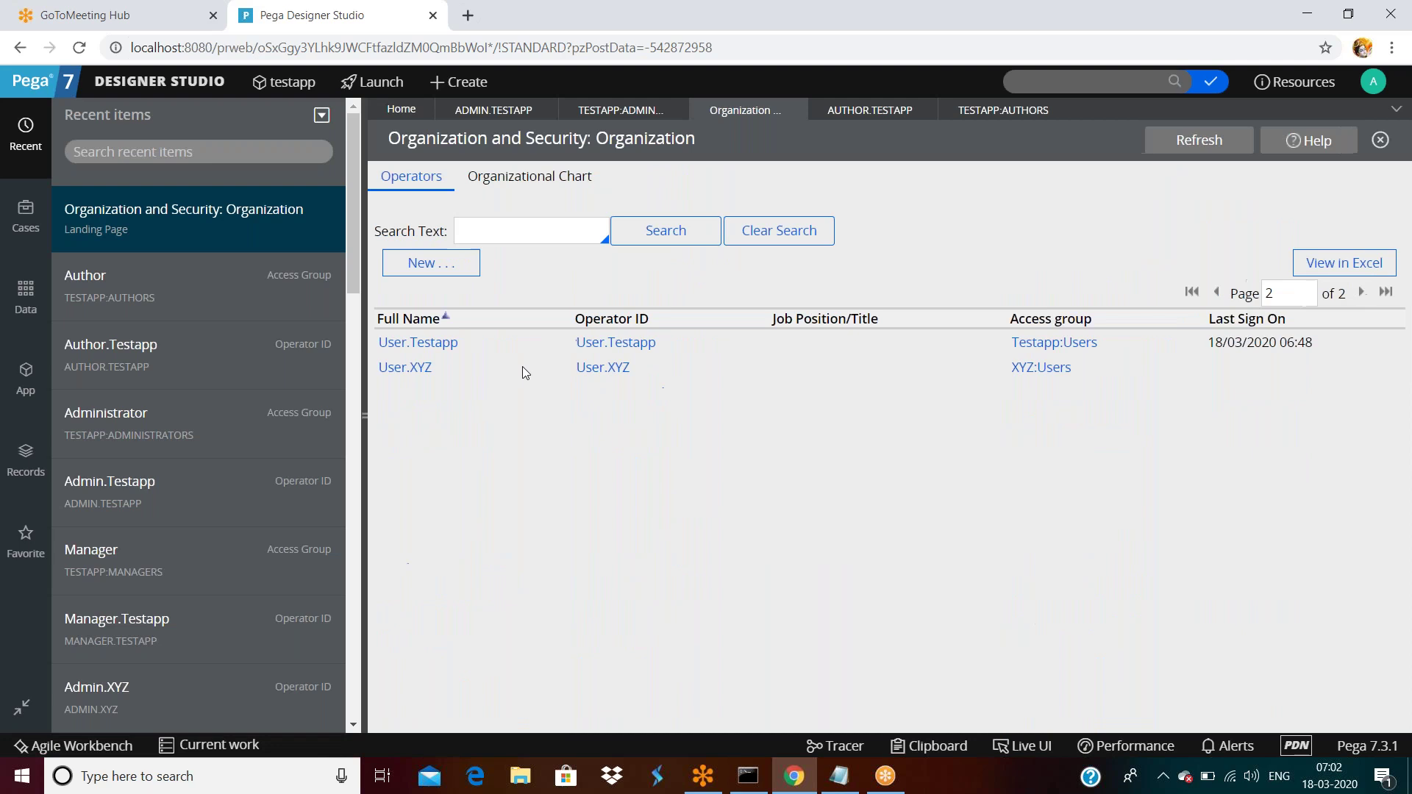
{"action": "left_click", "coordinate": [441, 343]}
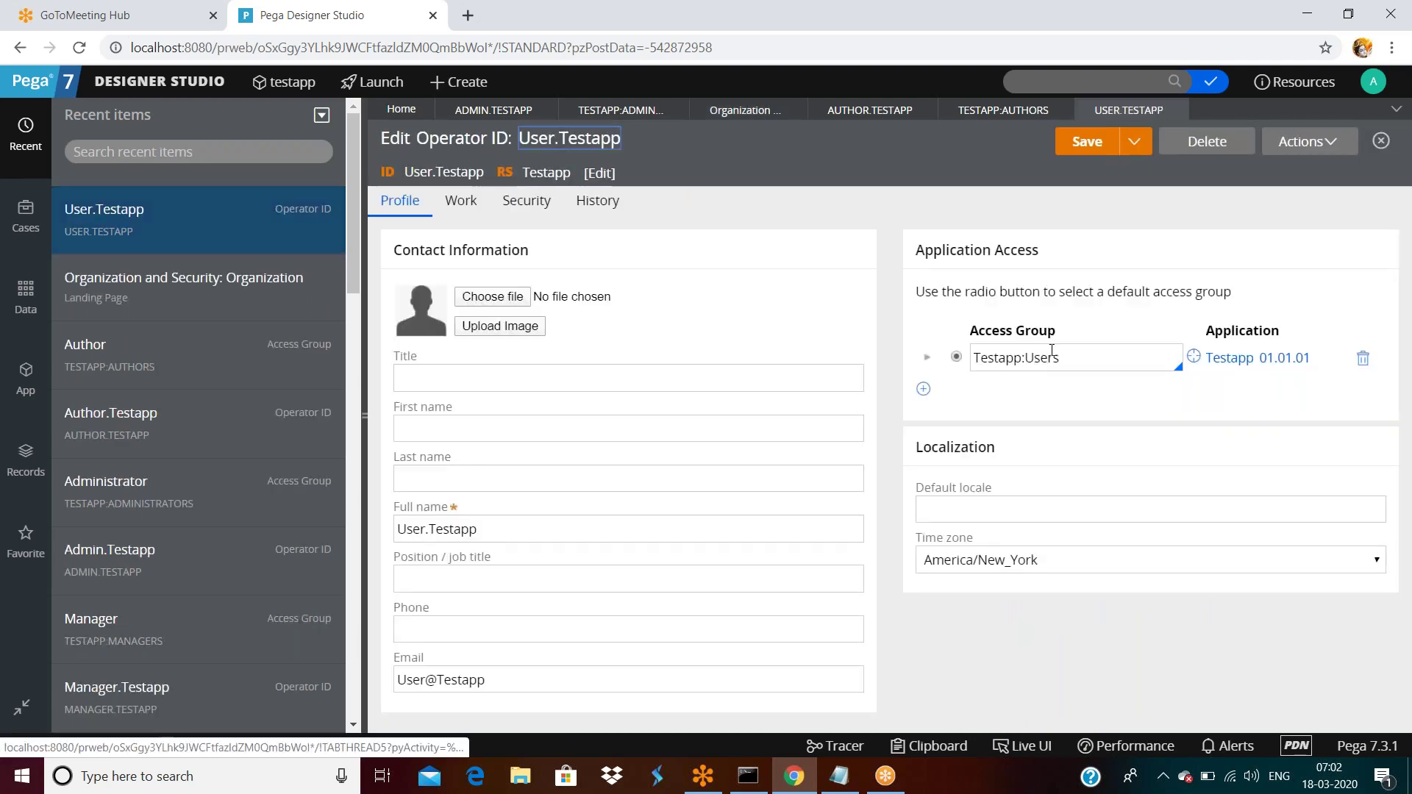
Open the Testapp:Users access group and check its pyCaseWorker default portal.
{"action": "left_click", "coordinate": [1079, 359]}
{"action": "double_click", "coordinate": [1080, 361]}
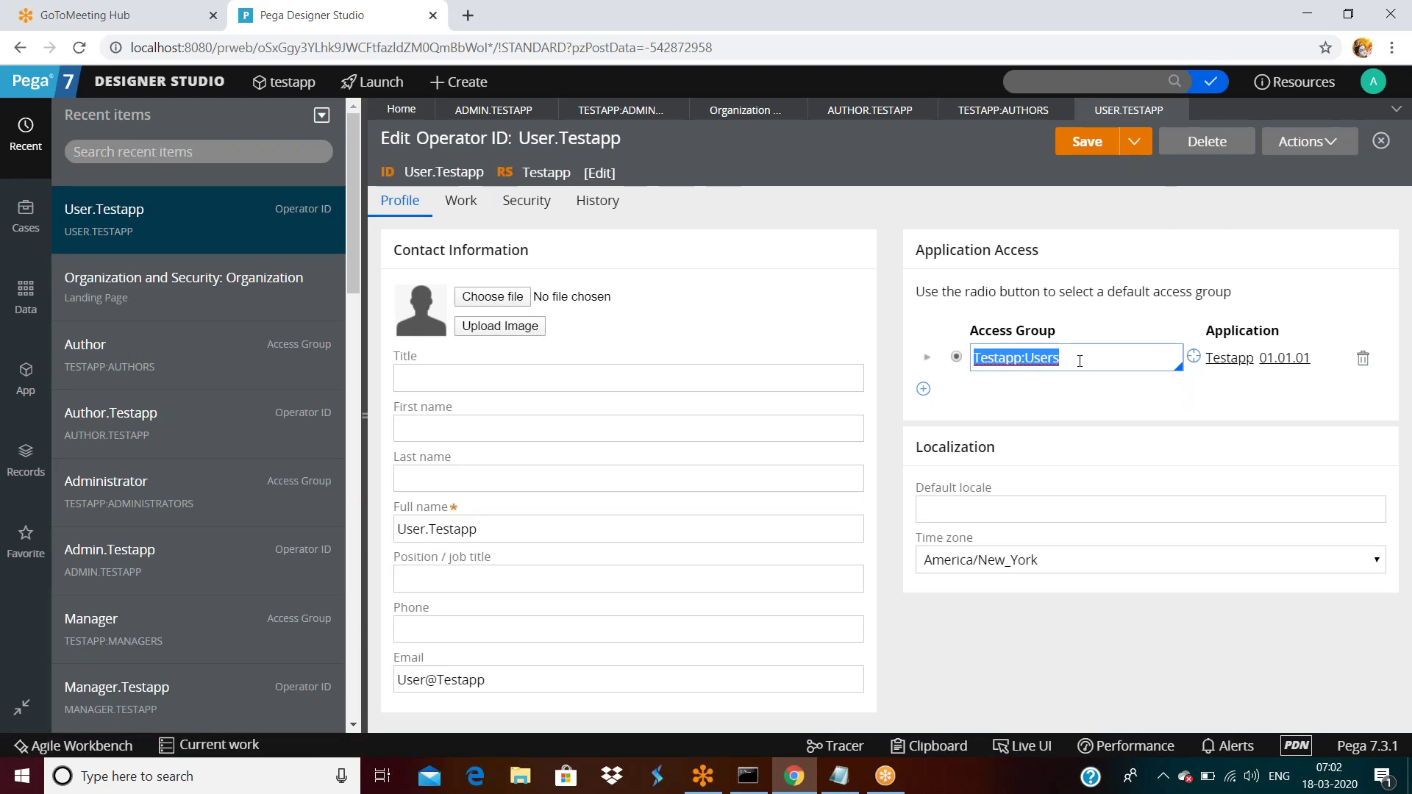
{"action": "left_click", "coordinate": [1096, 403]}
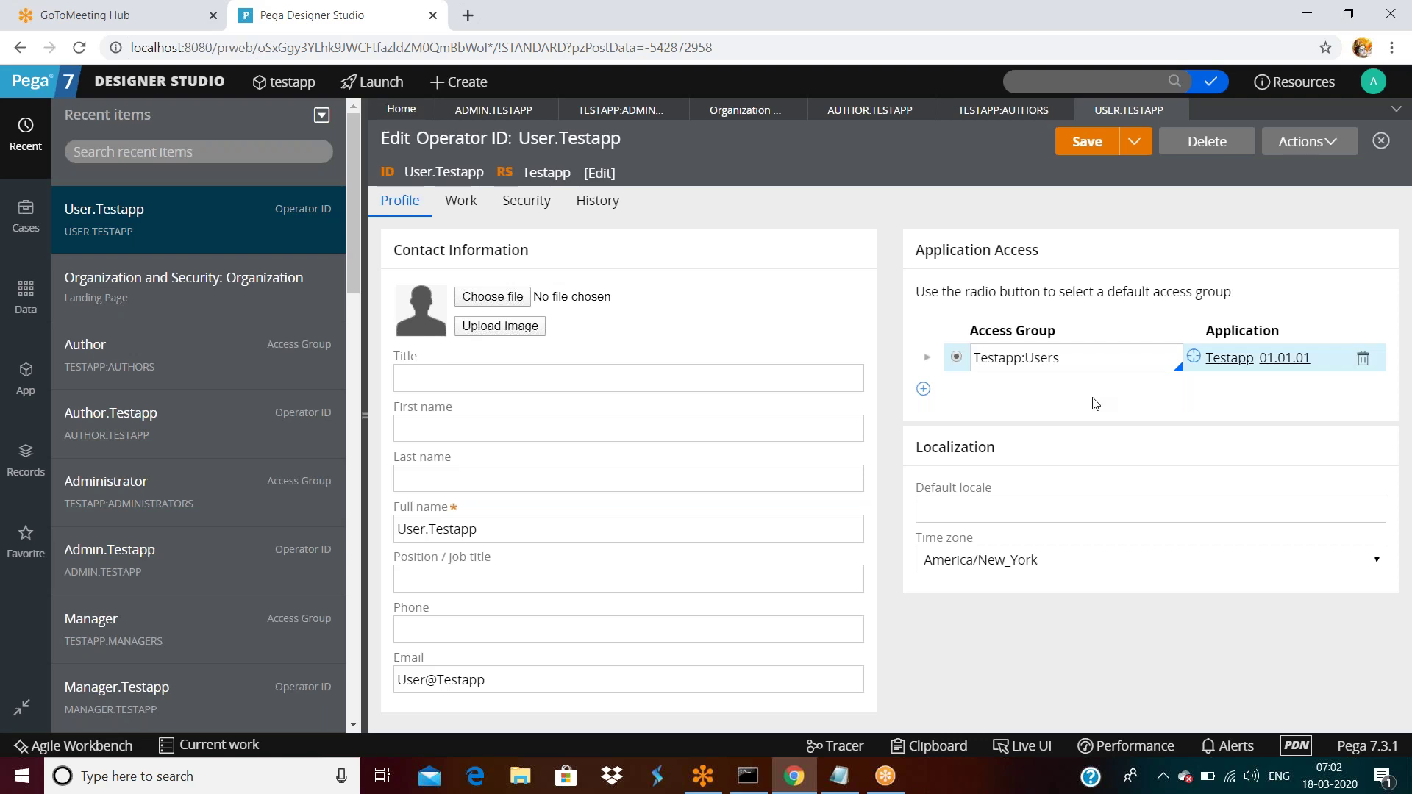
{"action": "left_click", "coordinate": [1194, 358]}
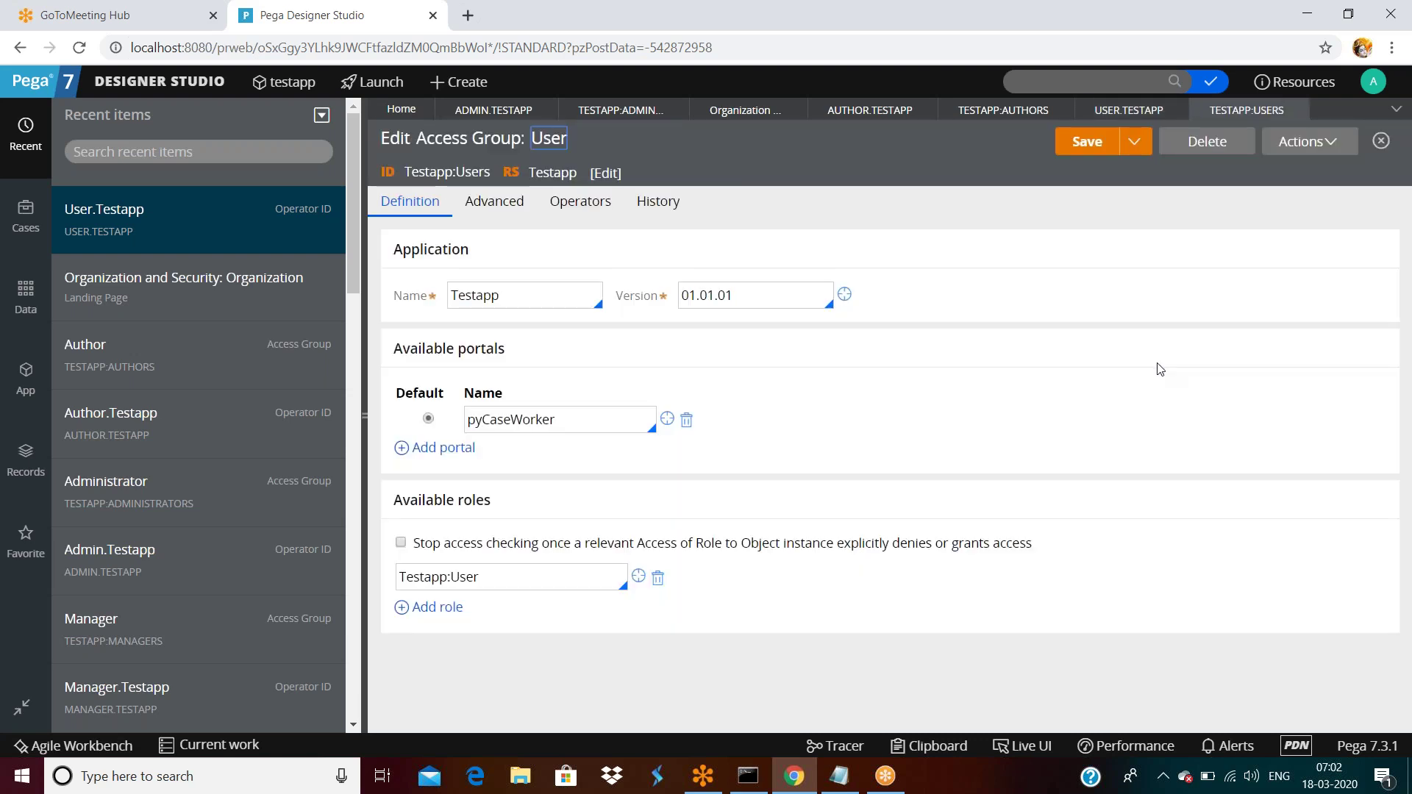
{"action": "double_click", "coordinate": [573, 418]}
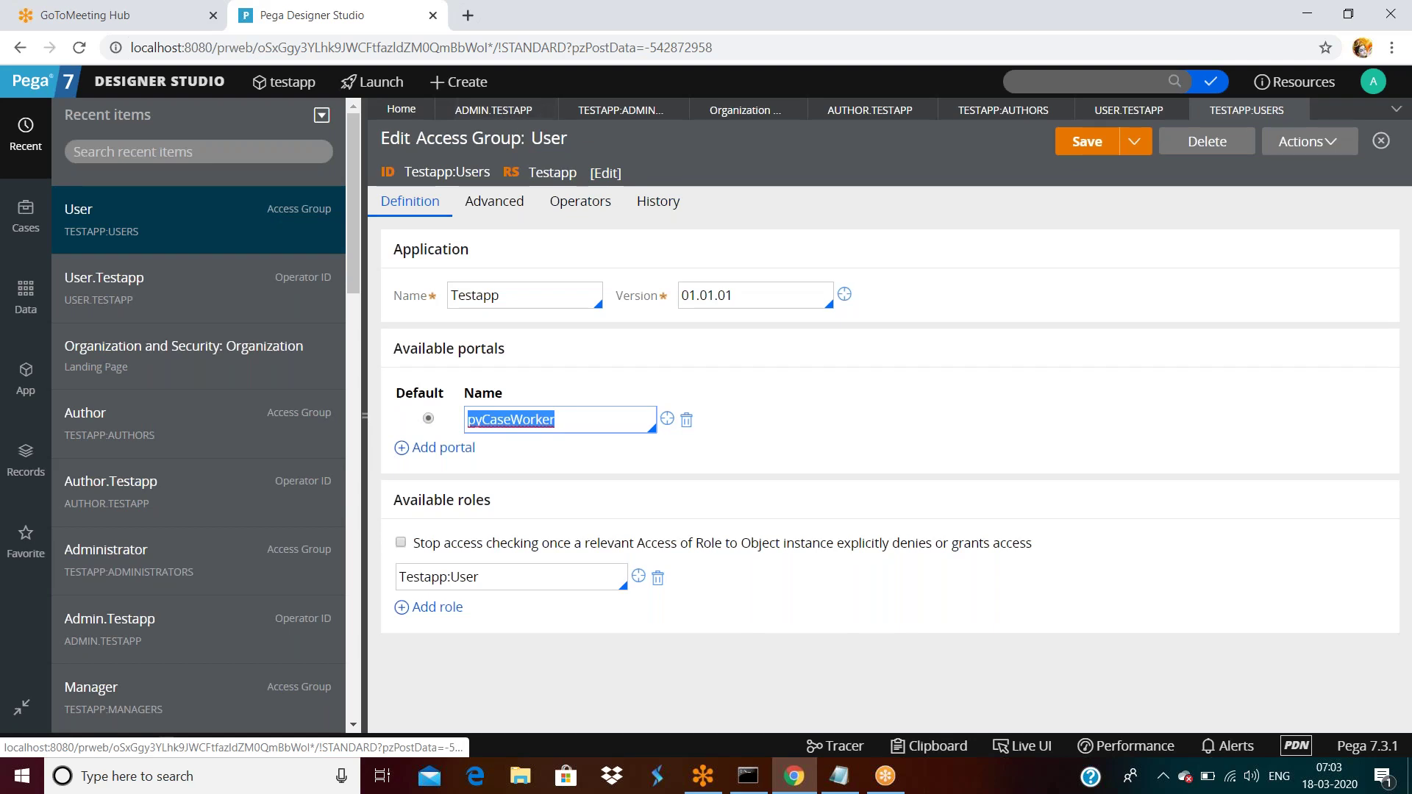
{"action": "left_click", "coordinate": [616, 111]}
Review the Administrators group's Developer, pyPega7Express, pxExpress, pyCaseManager7 and pyCaseWorker portals.
{"action": "left_click", "coordinate": [550, 372]}
{"action": "double_click", "coordinate": [550, 371]}
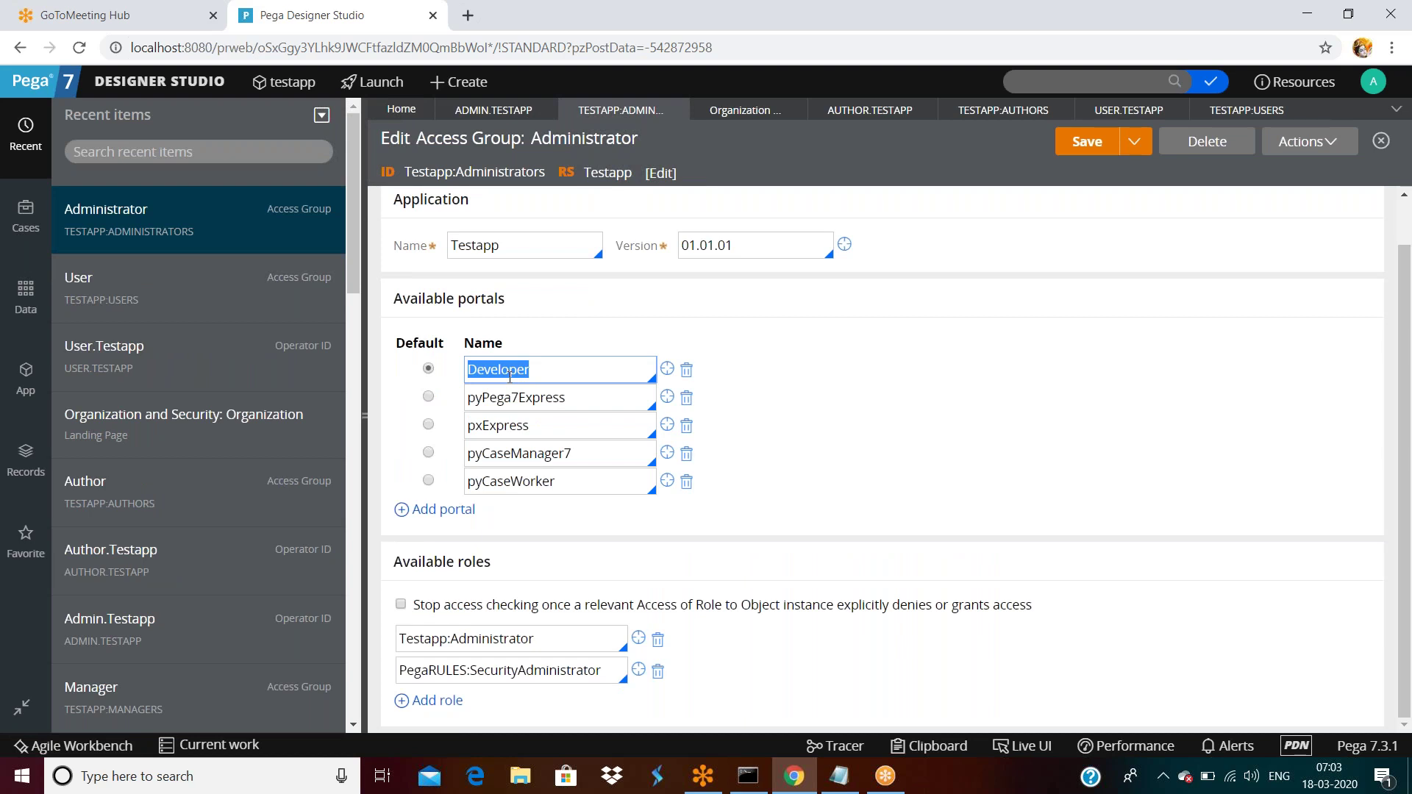
{"action": "double_click", "coordinate": [580, 398]}
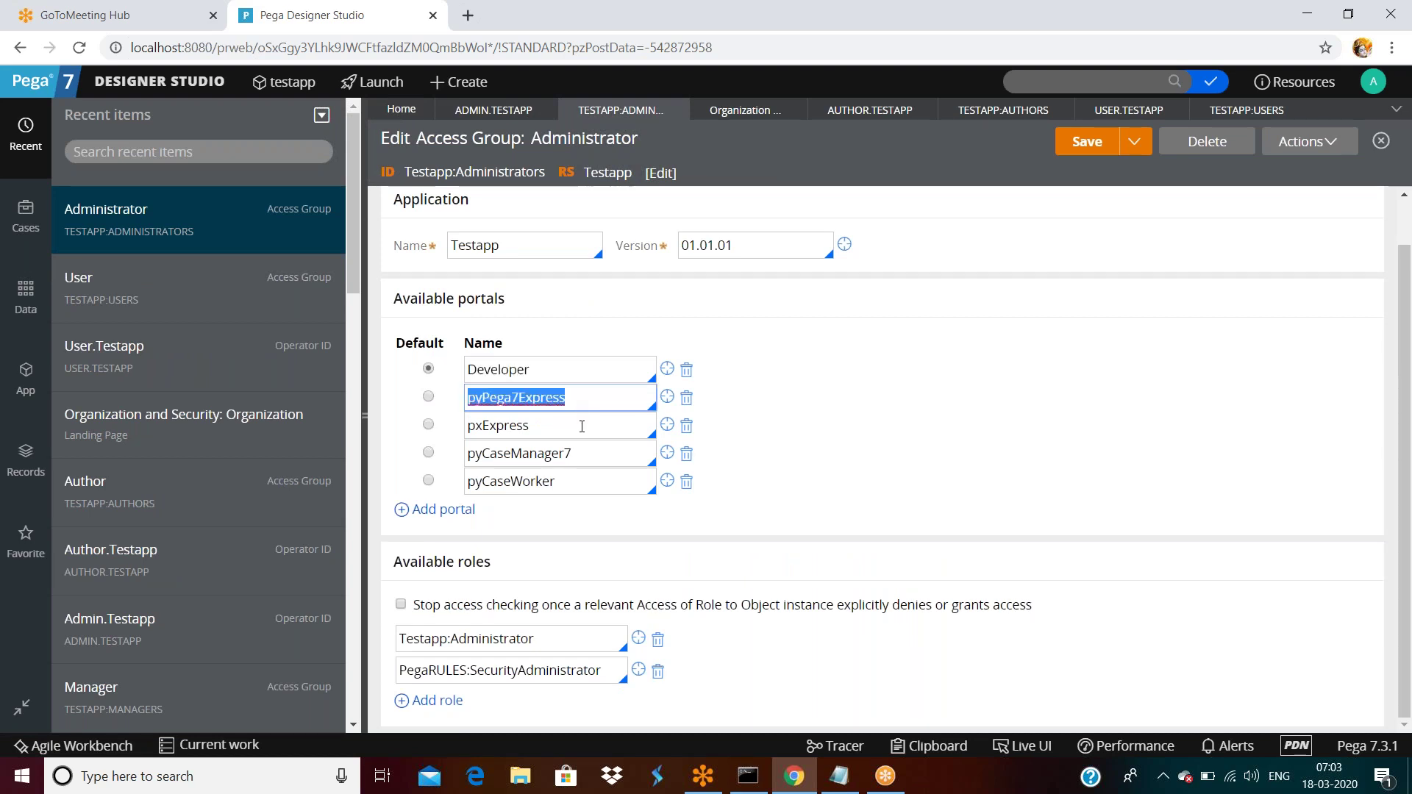
{"action": "double_click", "coordinate": [586, 425]}
{"action": "left_click", "coordinate": [596, 451]}
{"action": "double_click", "coordinate": [596, 450]}
{"action": "double_click", "coordinate": [594, 481]}
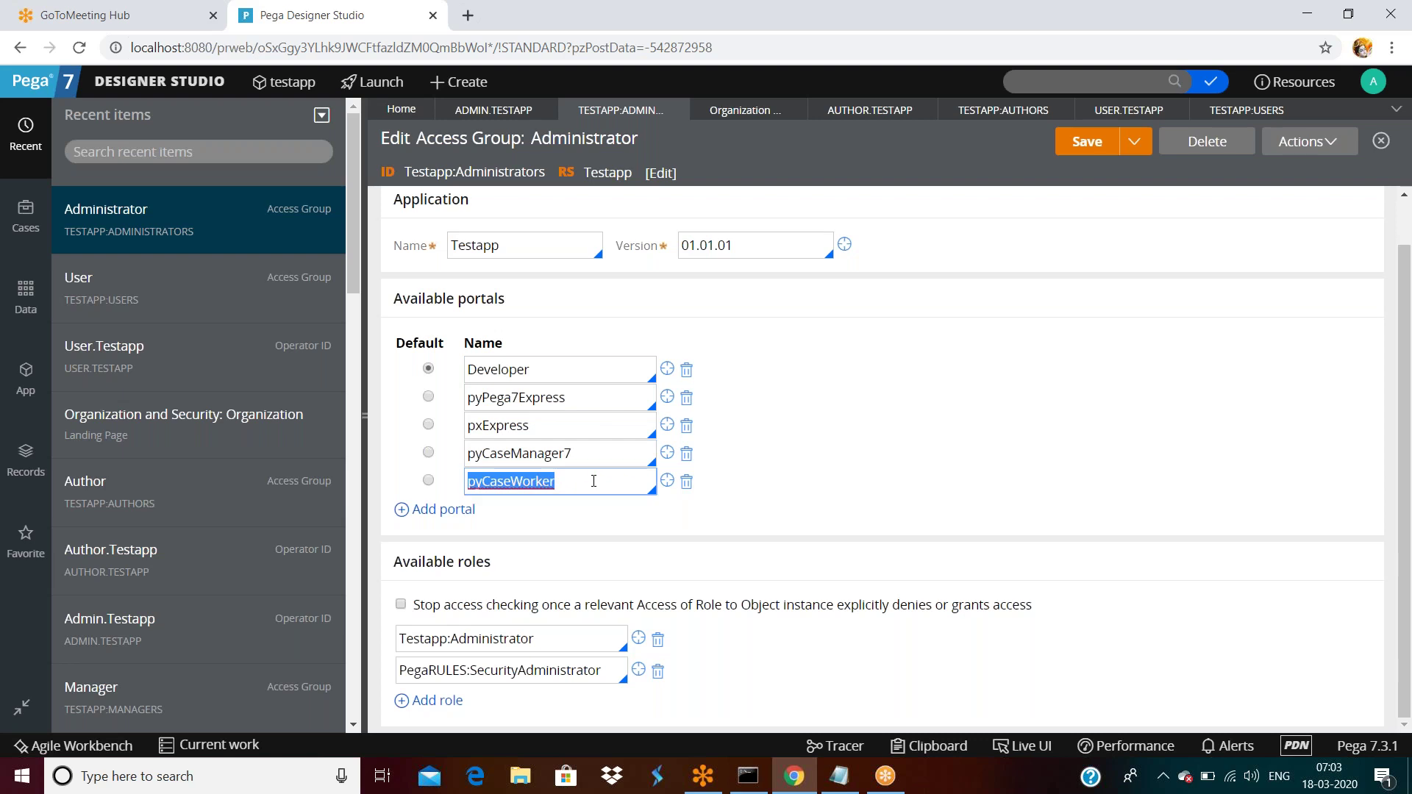
{"action": "double_click", "coordinate": [601, 454]}
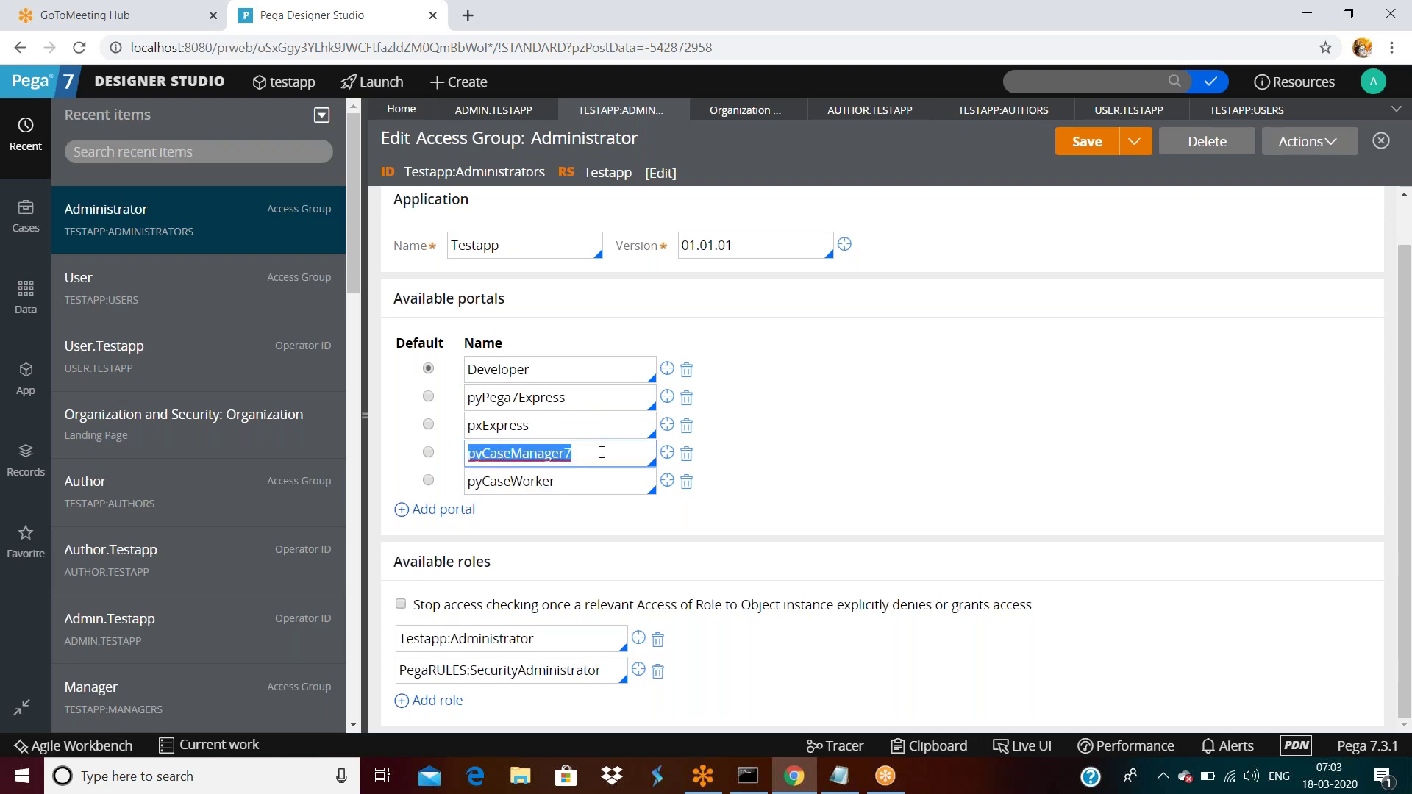
Show the Launch portals menu, then return to the User.Testapp operator record.
{"action": "left_click", "coordinate": [381, 83]}
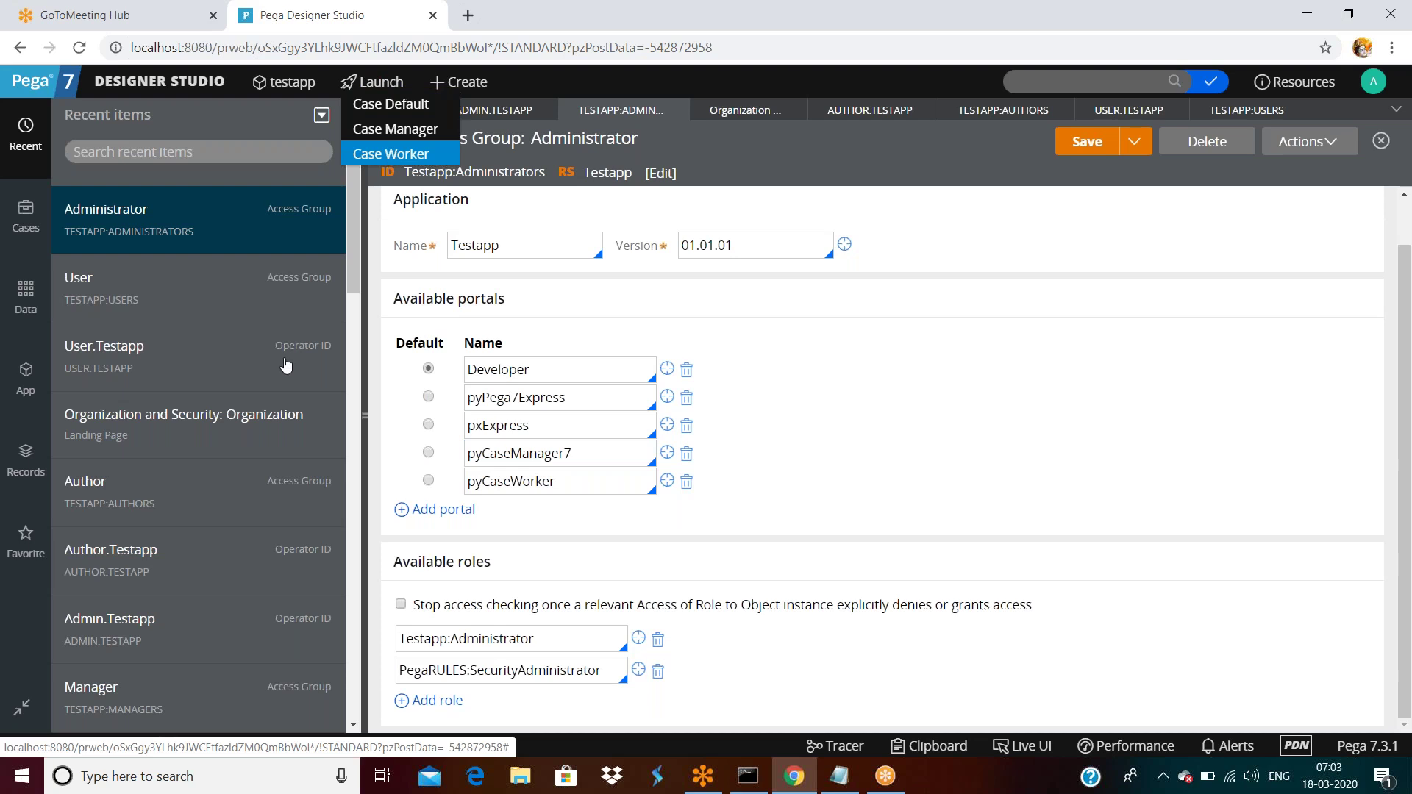
{"action": "mouse_move", "coordinate": [22, 712]}
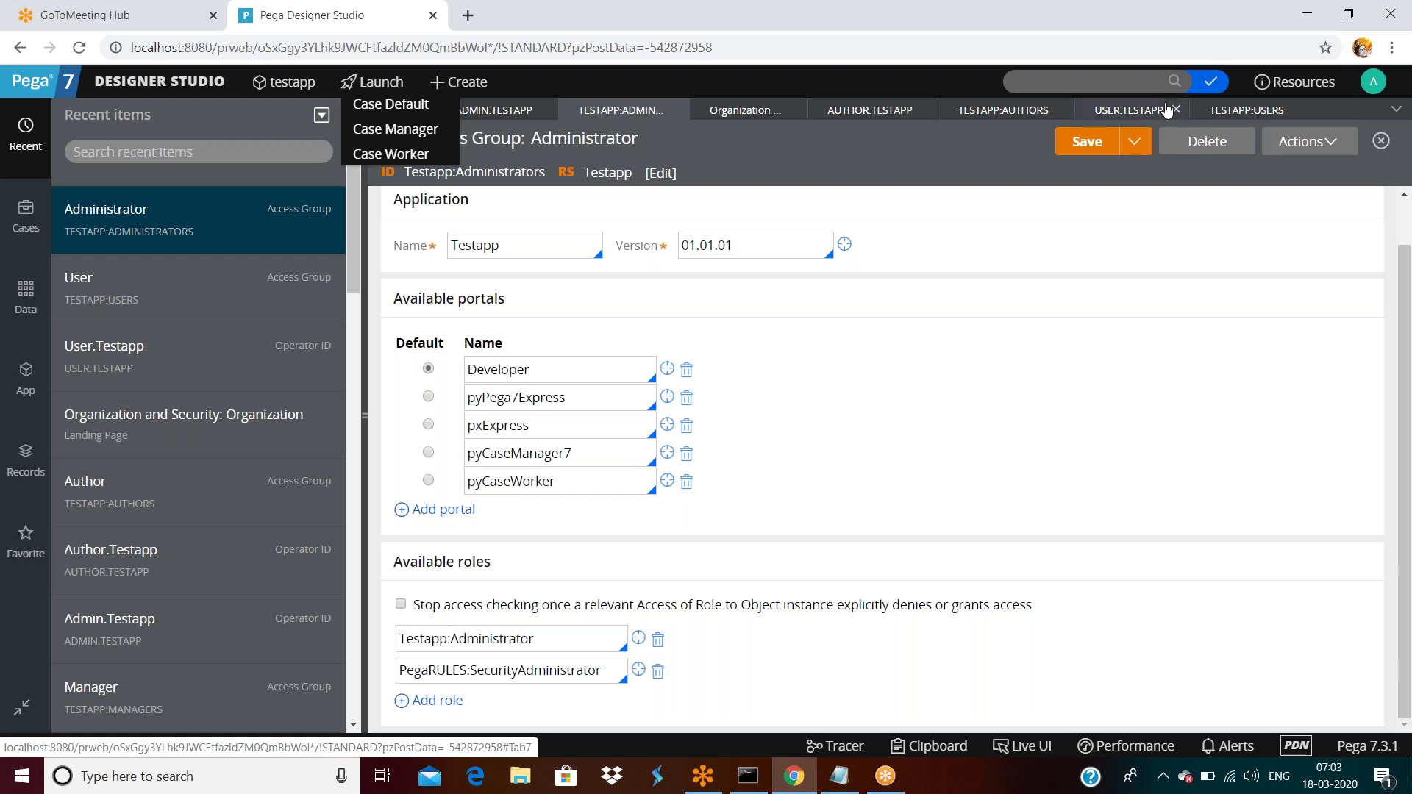
{"action": "left_click", "coordinate": [1122, 112]}
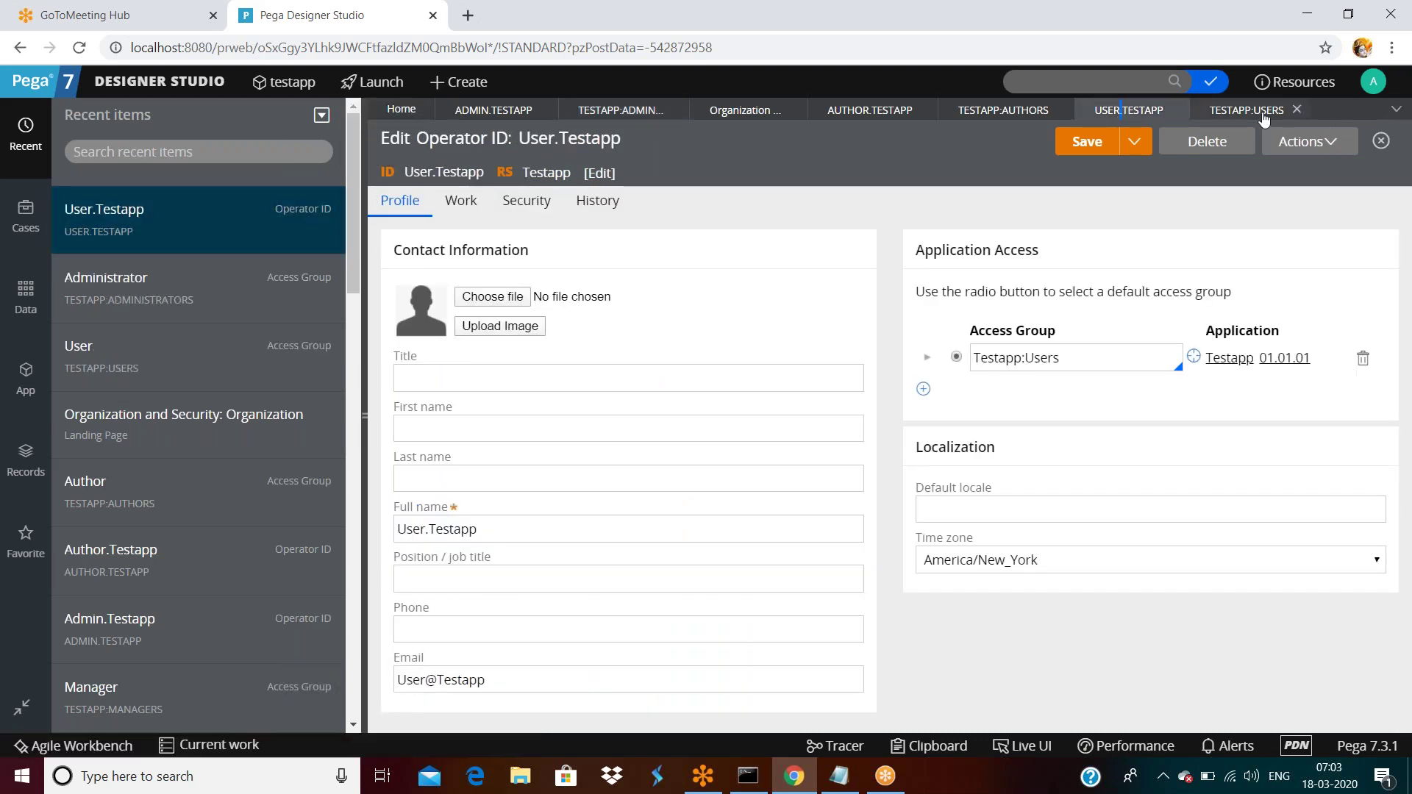
Return to the Testapp:Users access group and bring up the Org & Security options.
{"action": "left_click", "coordinate": [1269, 118]}
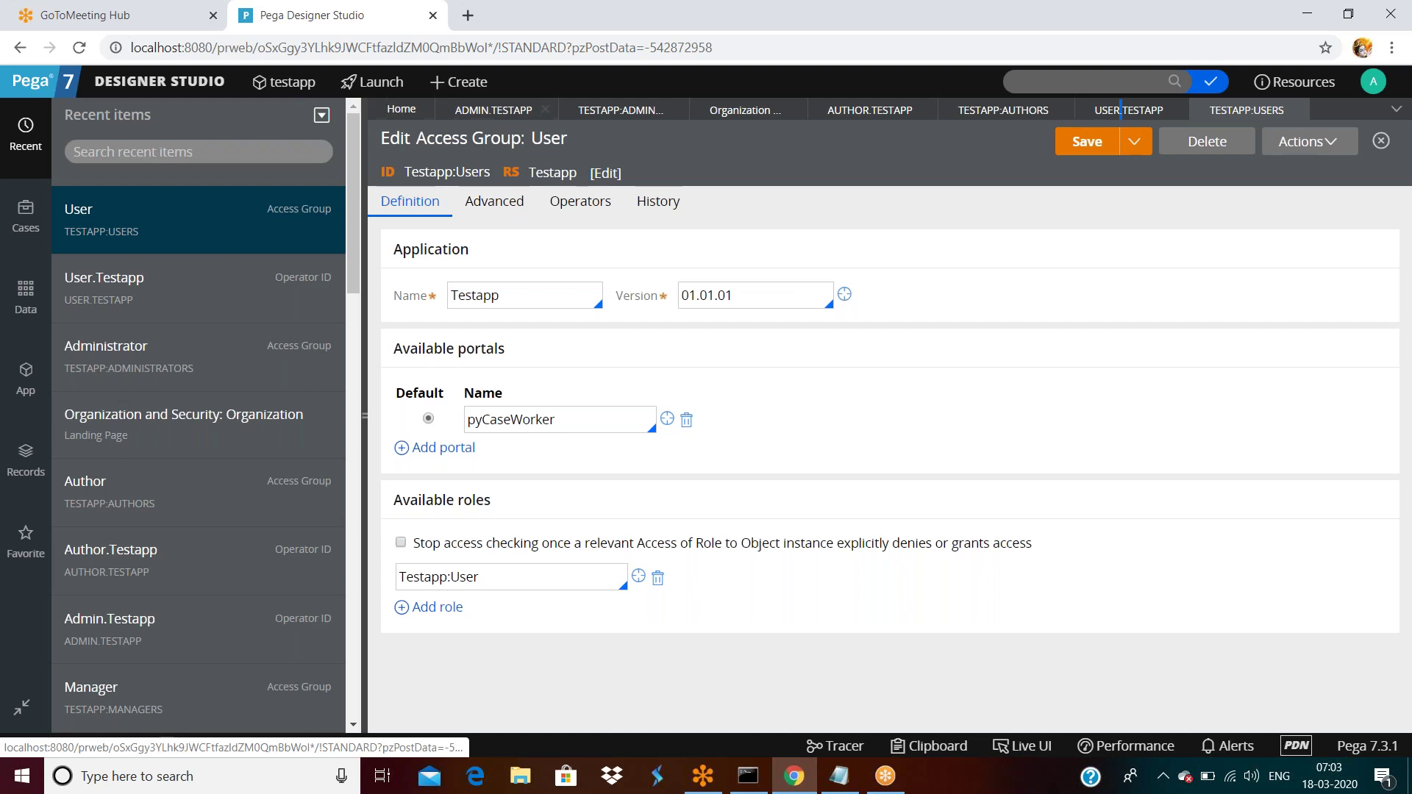
{"action": "left_click", "coordinate": [171, 79]}
Open Manager.Testapp from page 1 of the Operators list.
{"action": "mouse_move", "coordinate": [184, 307]}
{"action": "mouse_move", "coordinate": [335, 307]}
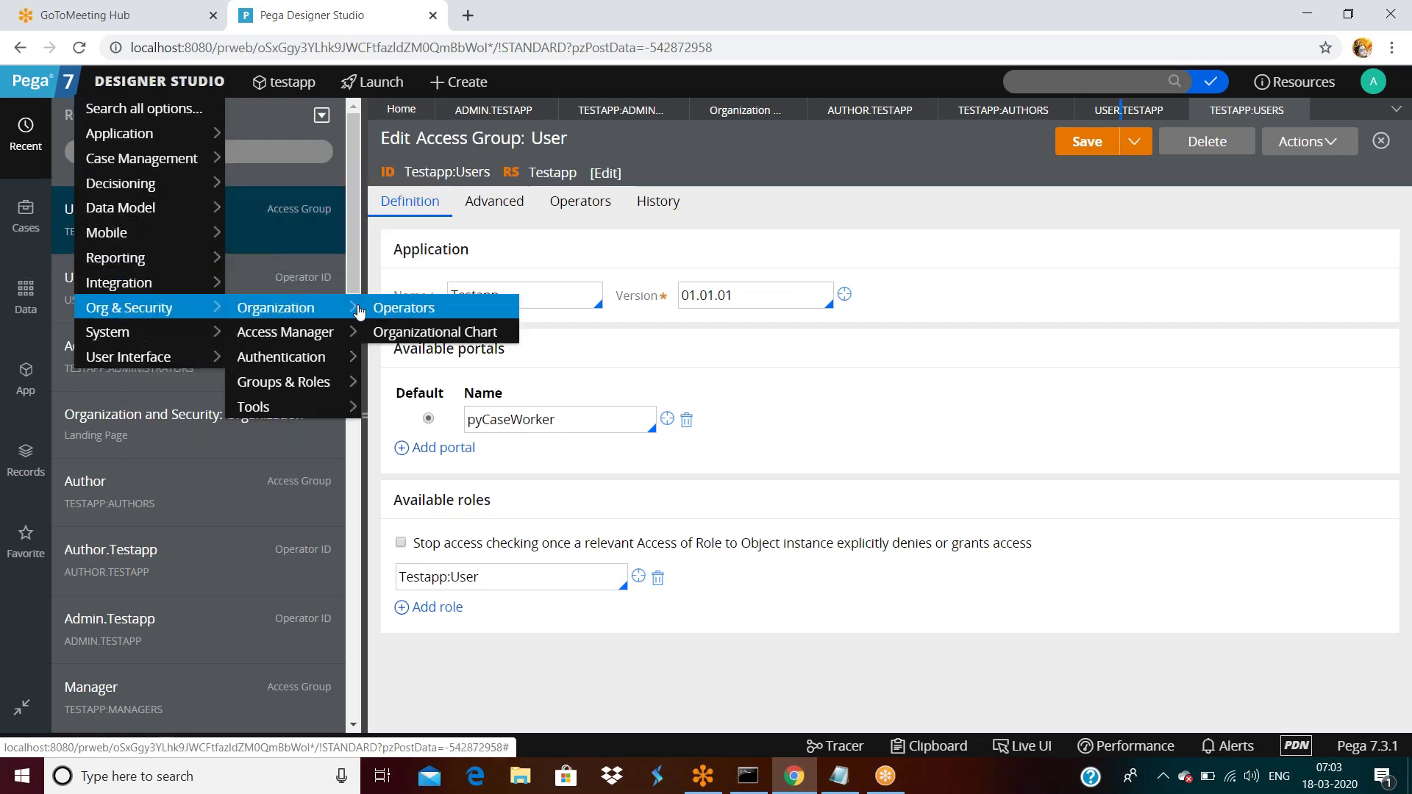
{"action": "left_click", "coordinate": [405, 309]}
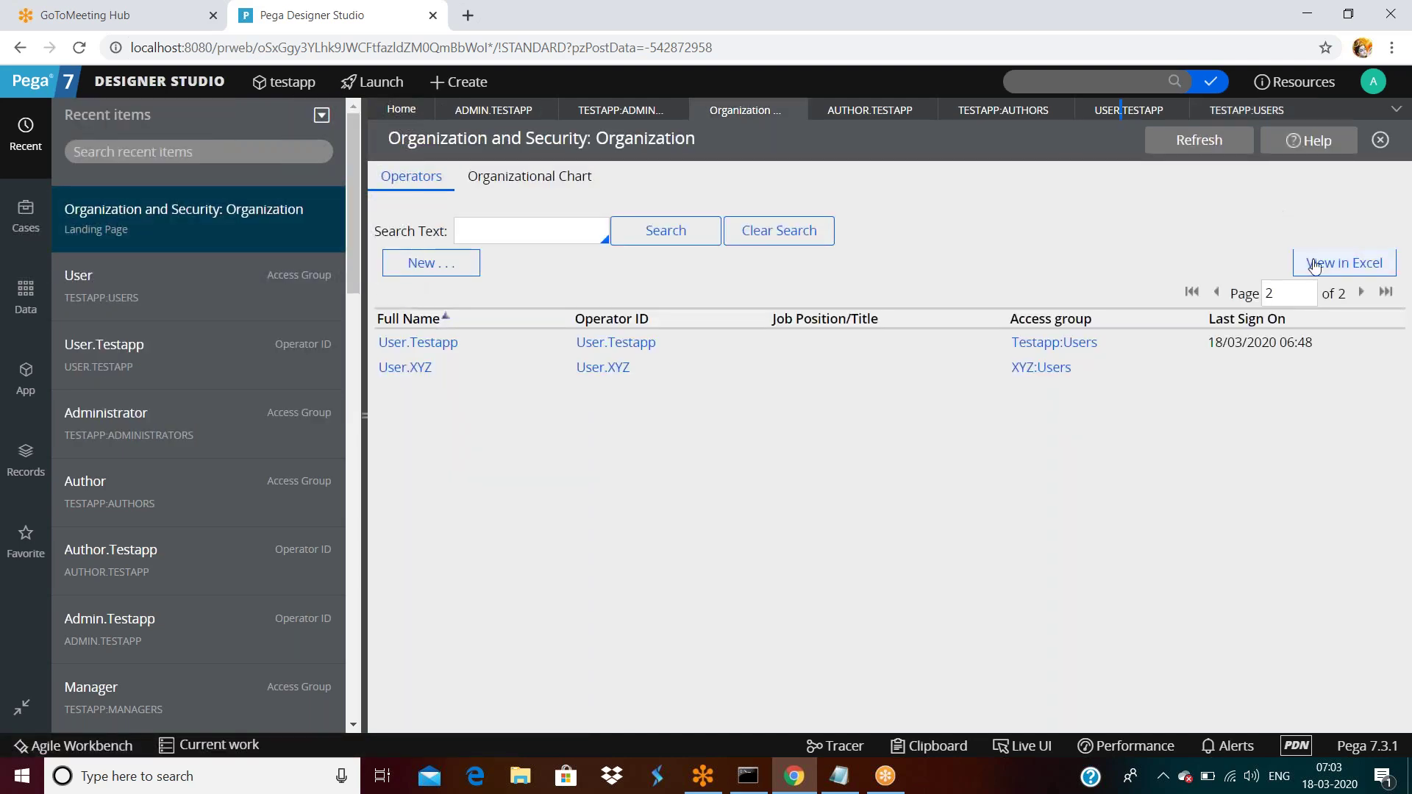
{"action": "left_click", "coordinate": [1217, 292]}
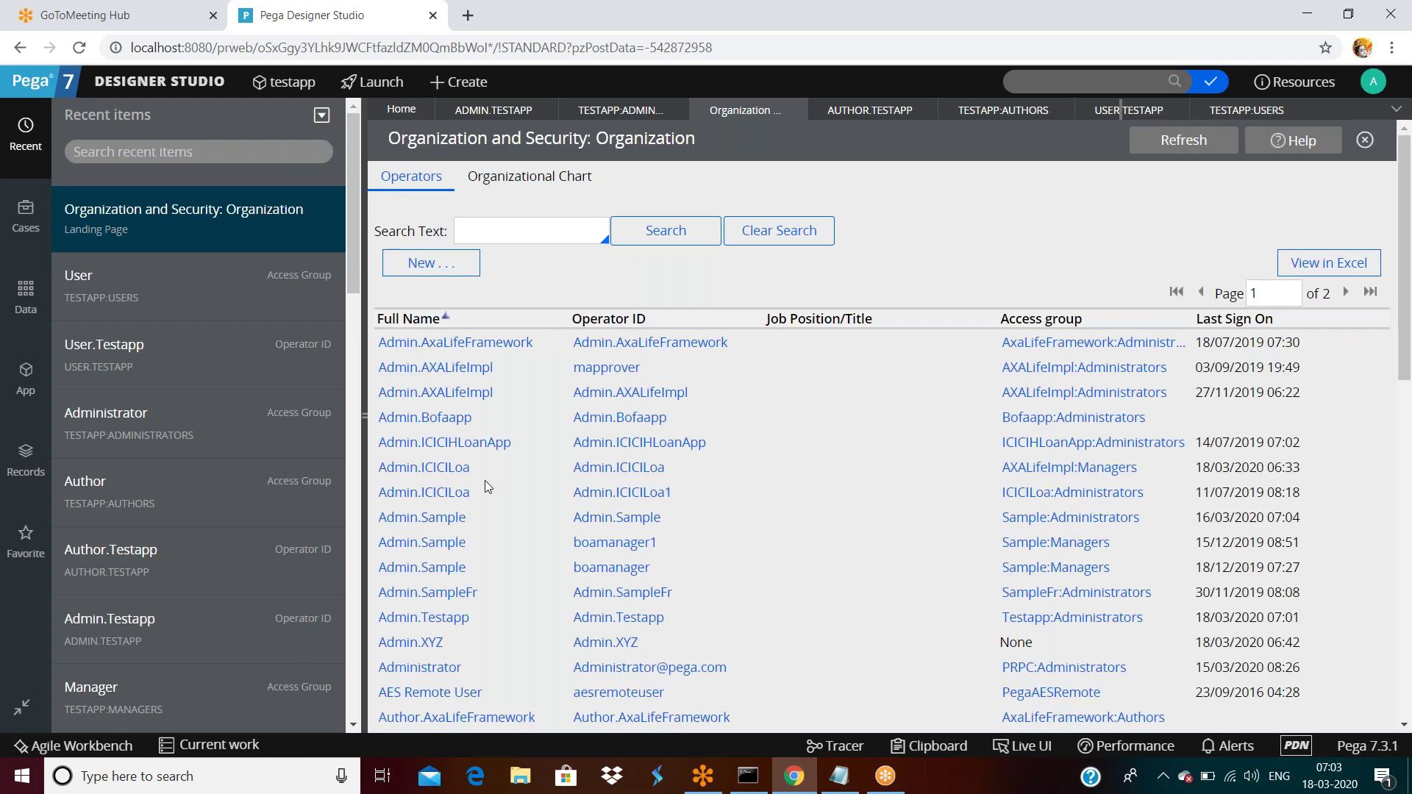
{"action": "scroll", "coordinate": [484, 479], "scroll_direction": "down", "scroll_amount": 1}
{"action": "scroll", "coordinate": [485, 480], "scroll_direction": "down", "scroll_amount": 8}
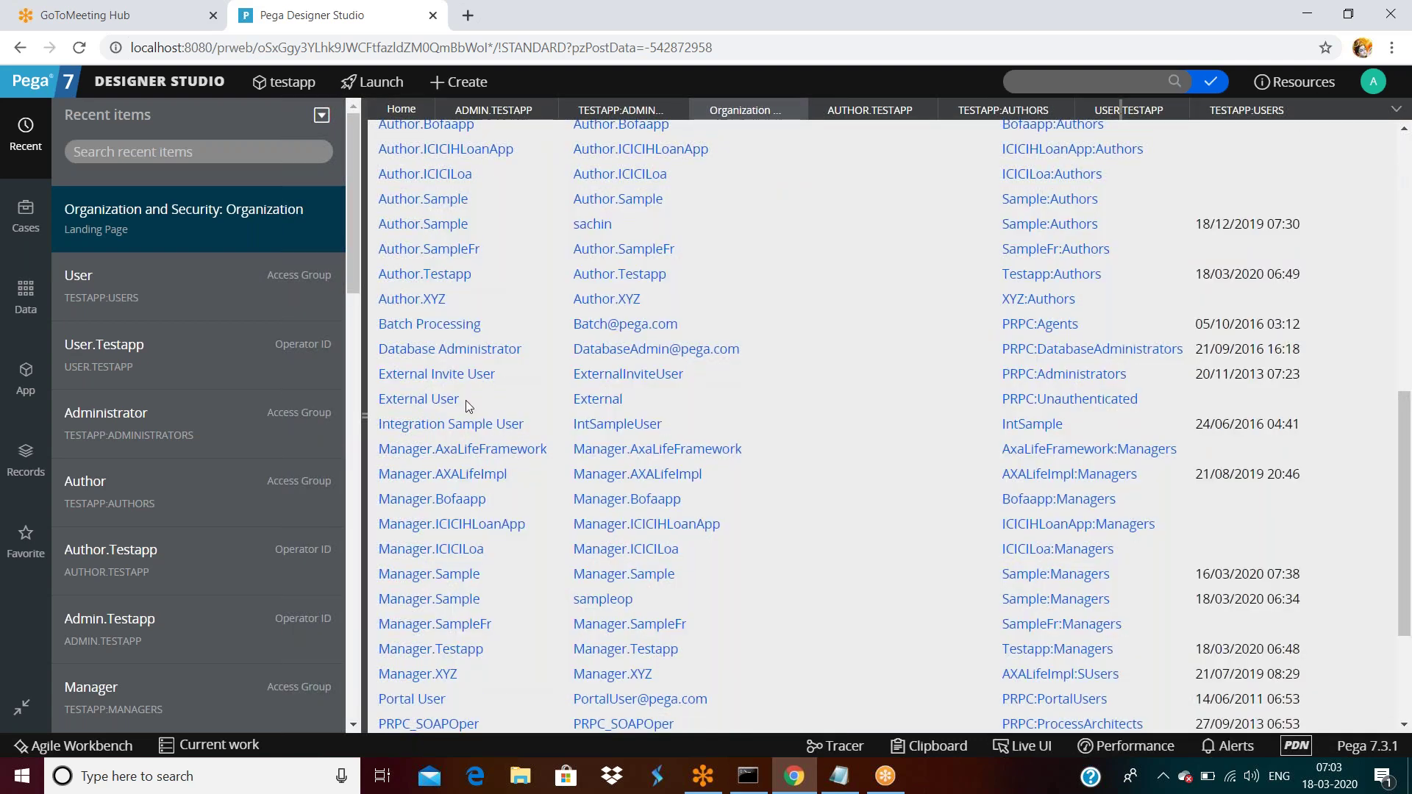
{"action": "scroll", "coordinate": [467, 552], "scroll_direction": "down", "scroll_amount": 1}
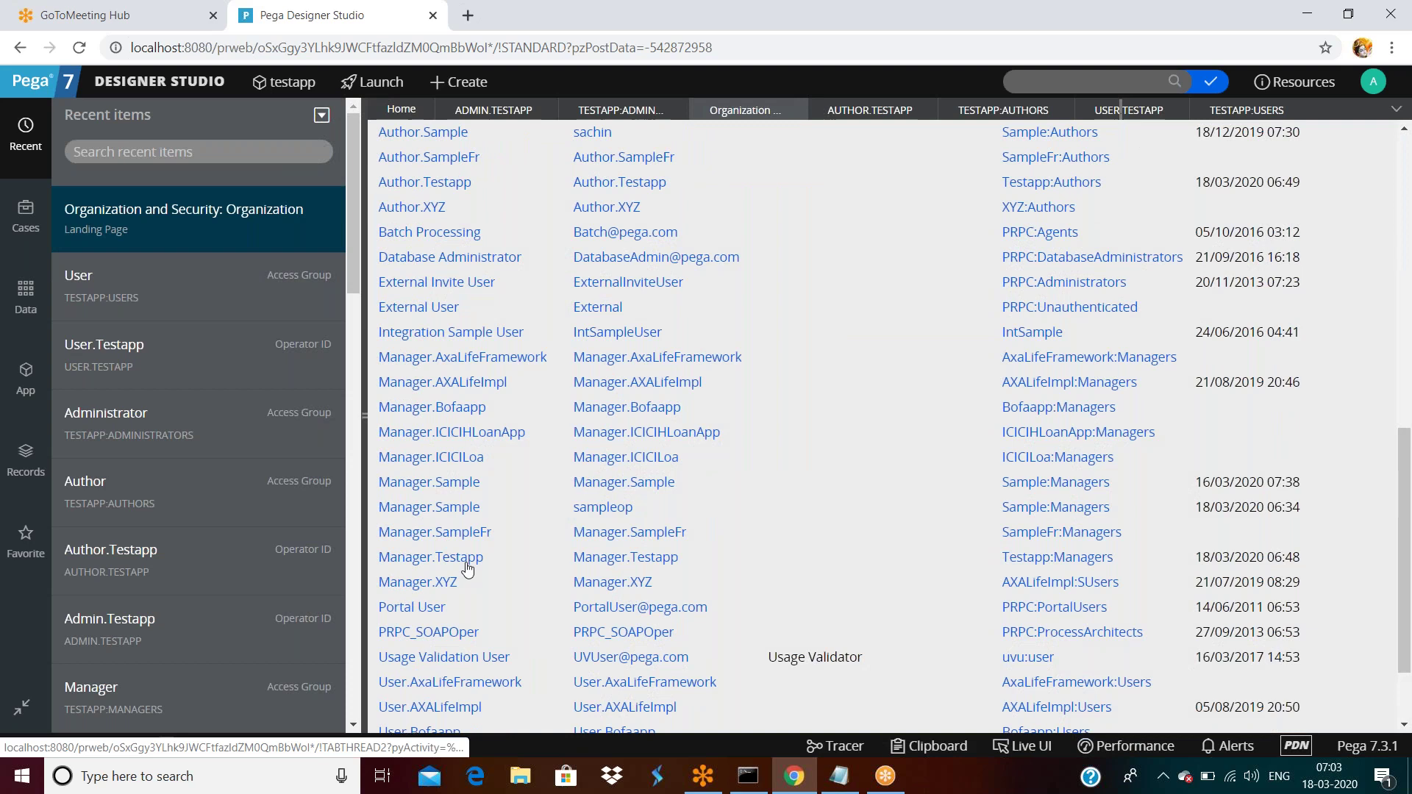
{"action": "double_click", "coordinate": [514, 556]}
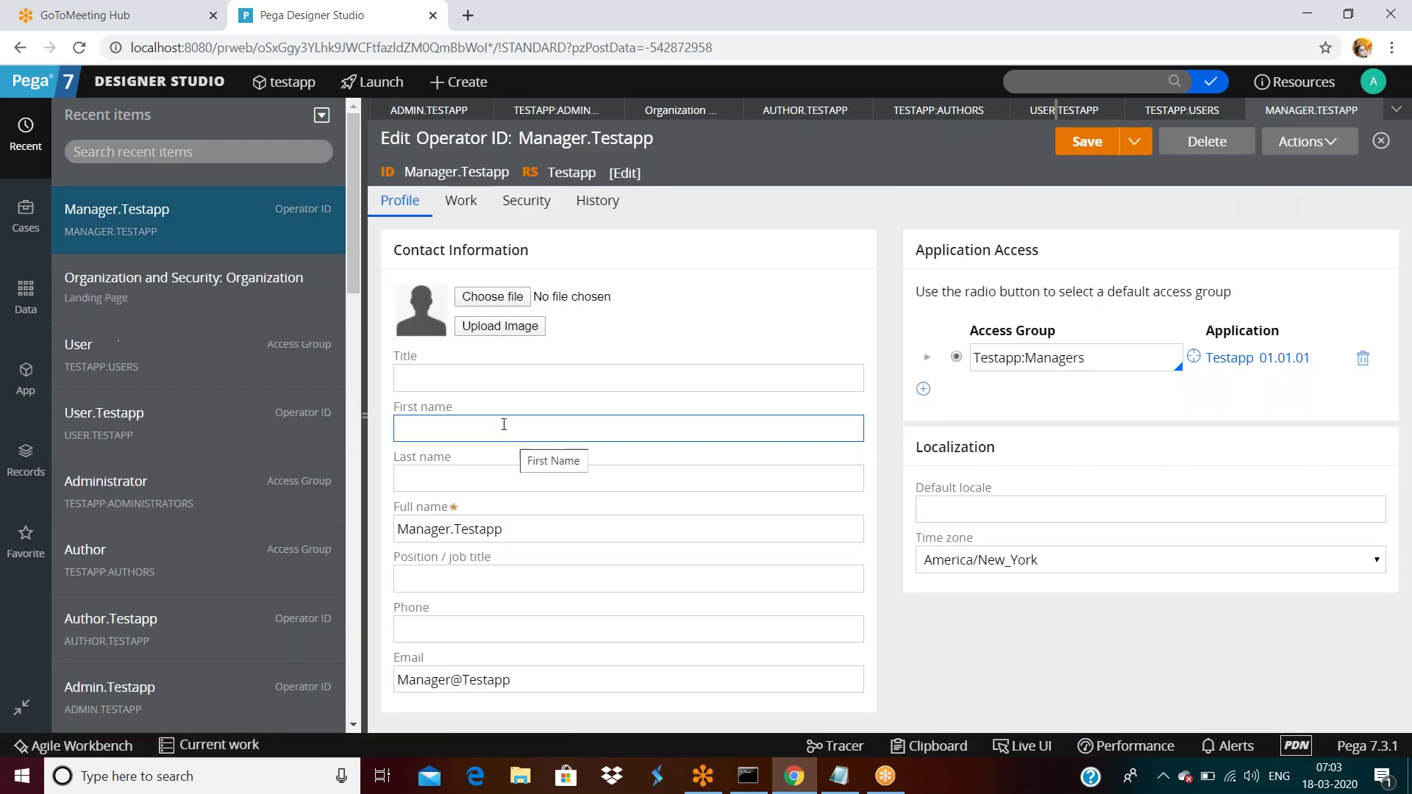
Open Testapp:Managers, check its pyCaseWorker and pyCaseManager7 portals, then switch to Testapp:Authors.
{"action": "left_click", "coordinate": [1214, 358]}
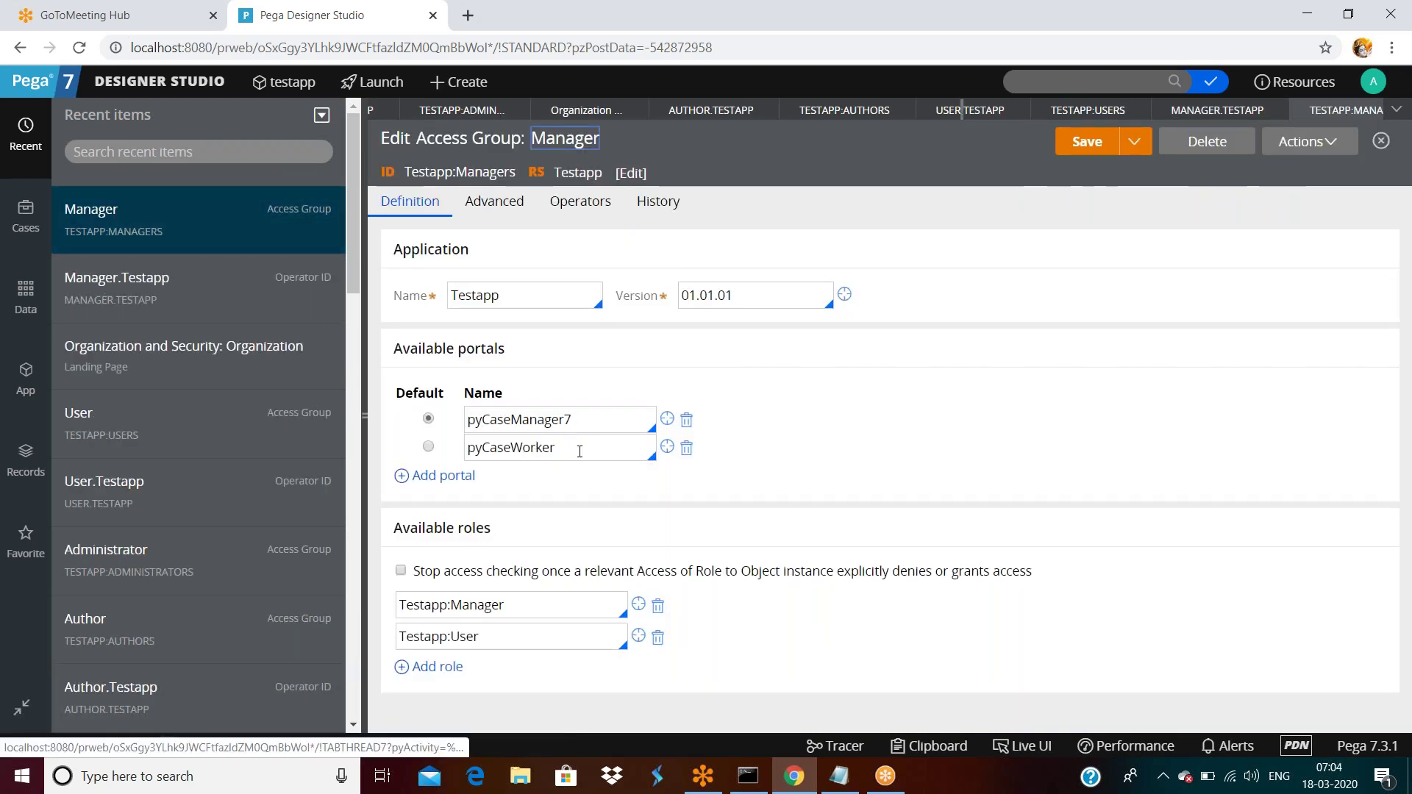
{"action": "double_click", "coordinate": [579, 451]}
{"action": "double_click", "coordinate": [593, 416]}
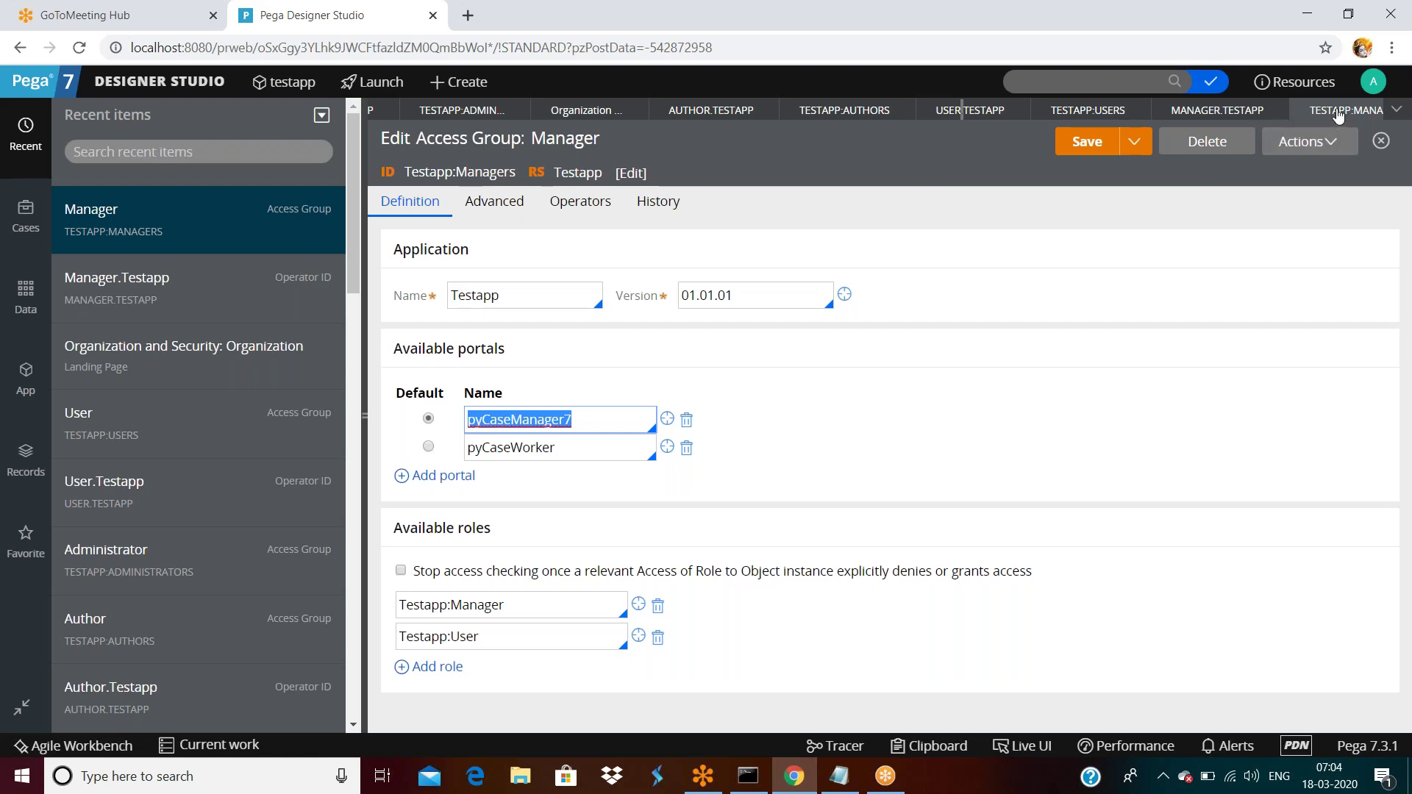
{"action": "left_click", "coordinate": [1364, 111]}
{"action": "left_click", "coordinate": [932, 110]}
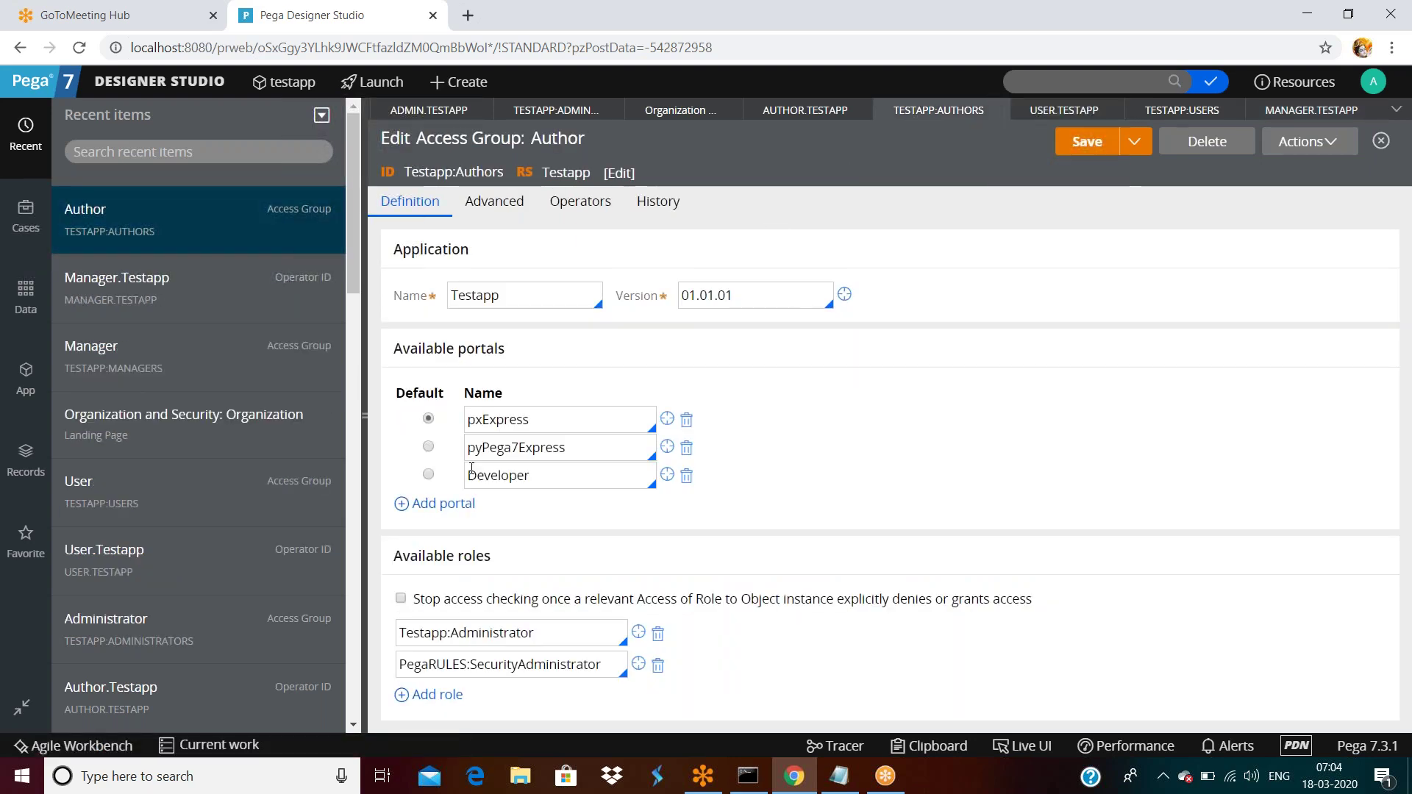
Check the Testapp:Authors portals pxExpress and Developer, then close that access group record.
{"action": "double_click", "coordinate": [548, 421]}
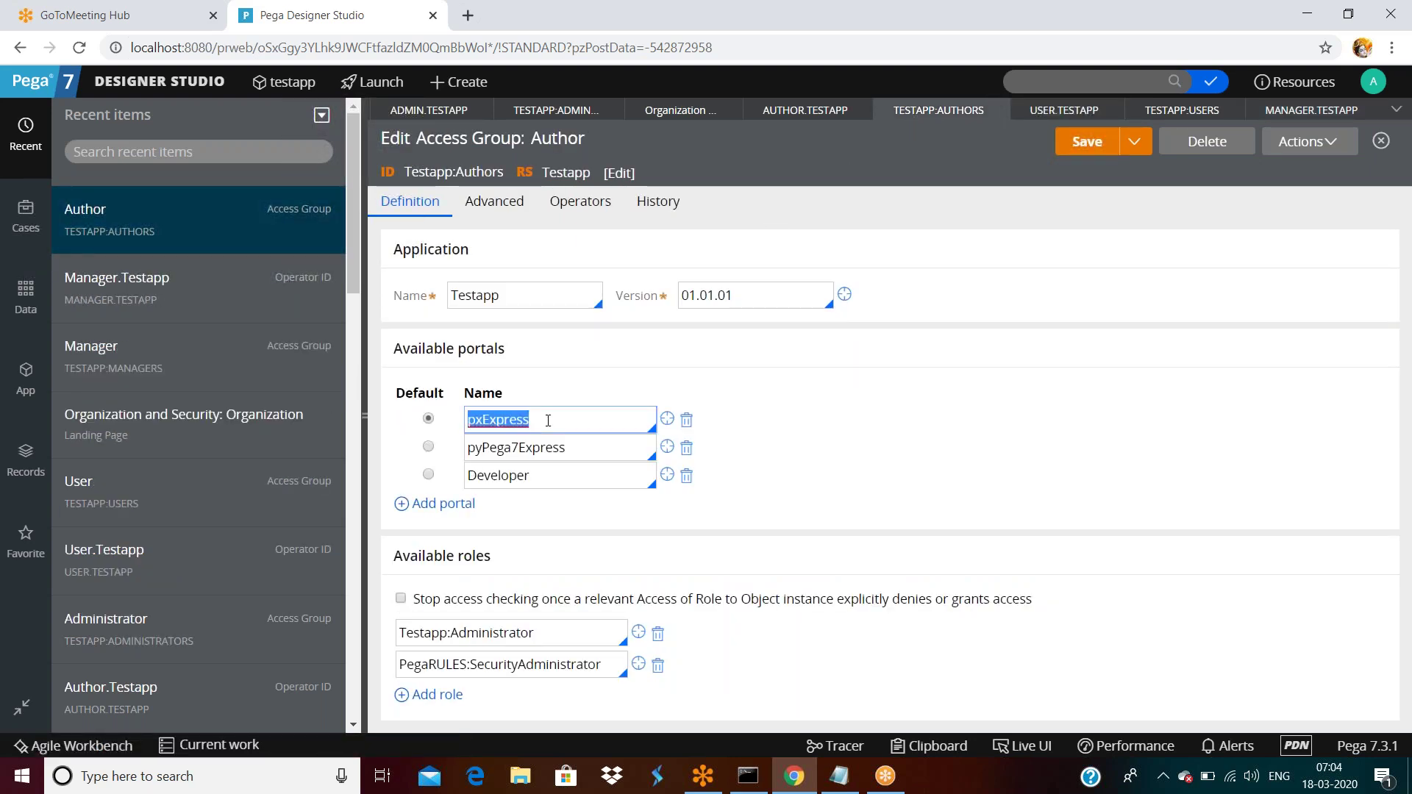
{"action": "double_click", "coordinate": [576, 467]}
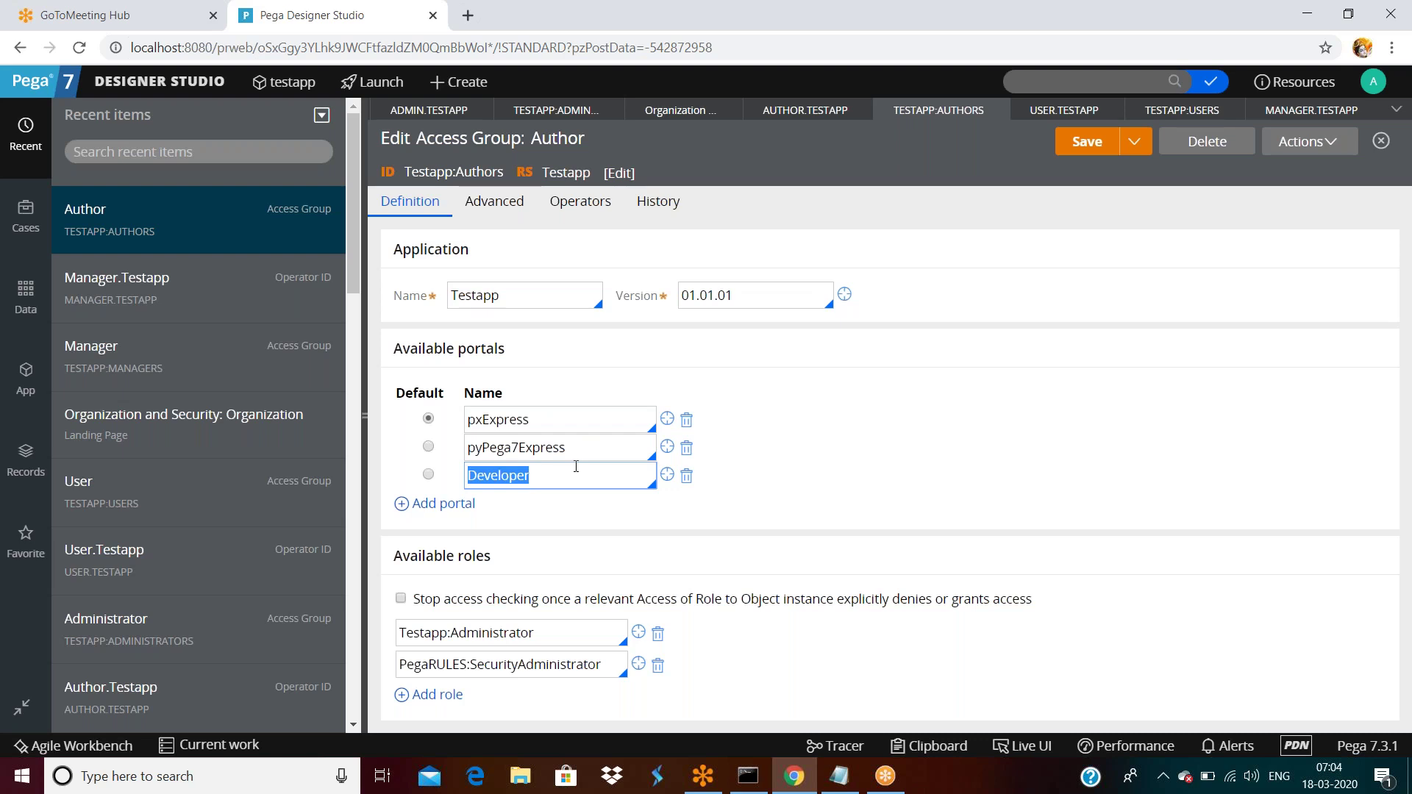
{"action": "left_click", "coordinate": [576, 467]}
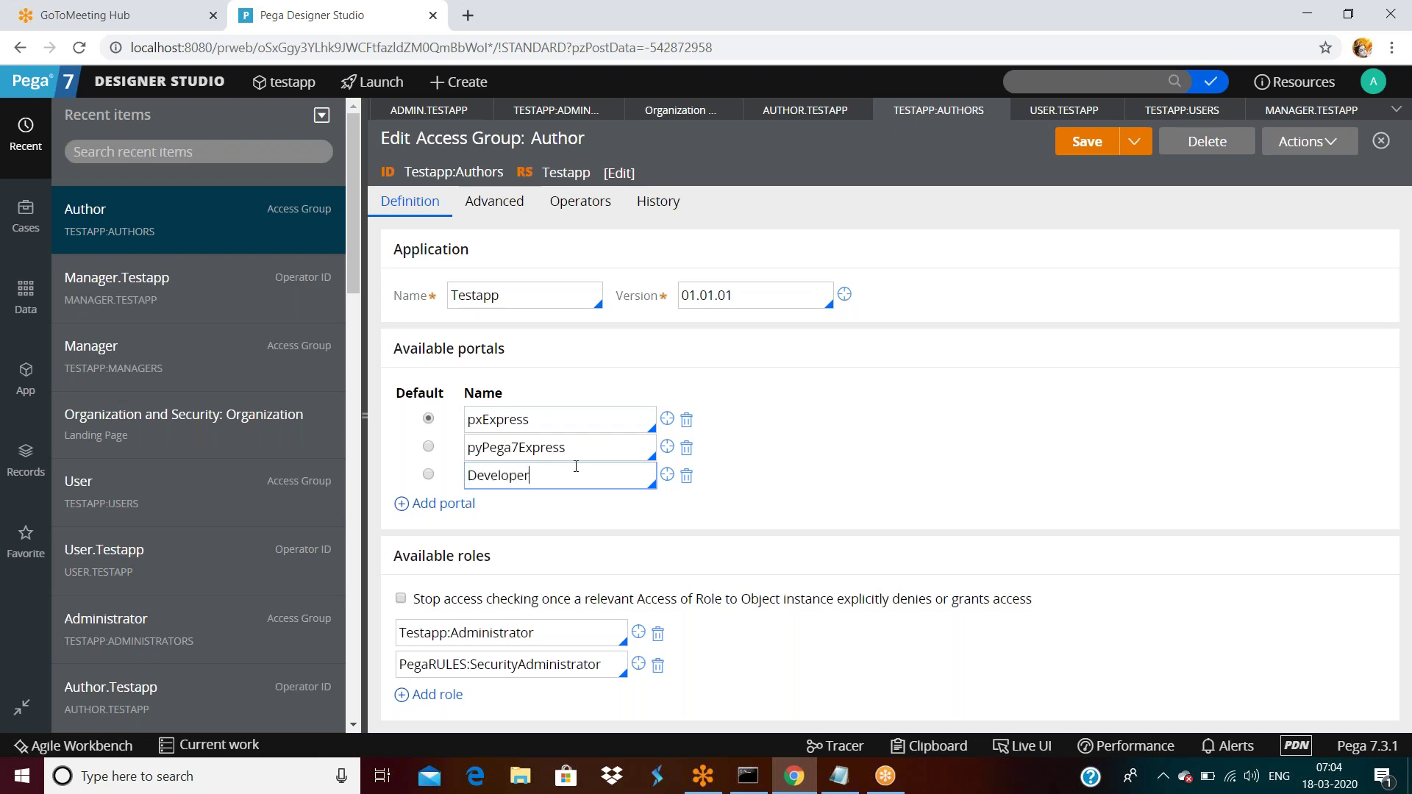
{"action": "double_click", "coordinate": [556, 479]}
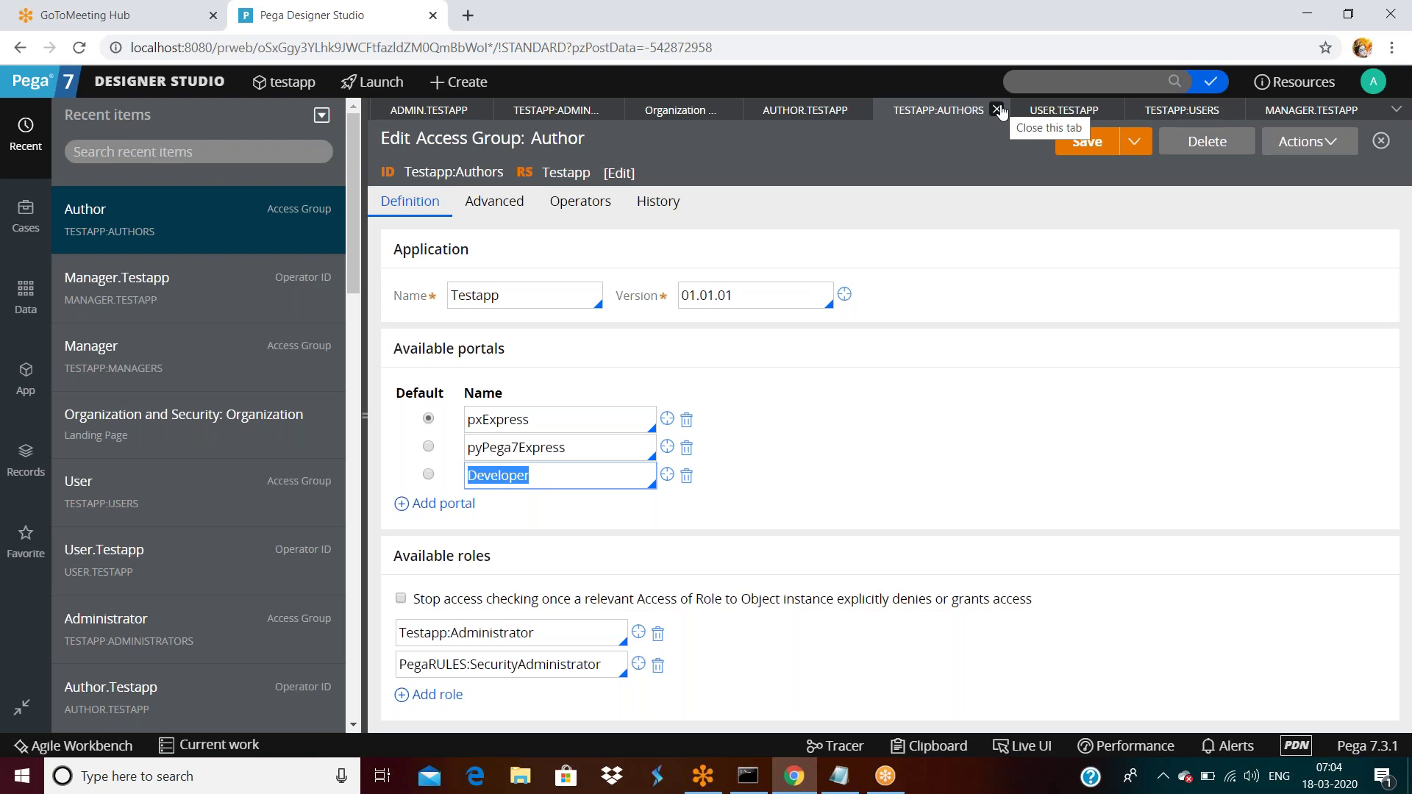
{"action": "left_click", "coordinate": [998, 110]}
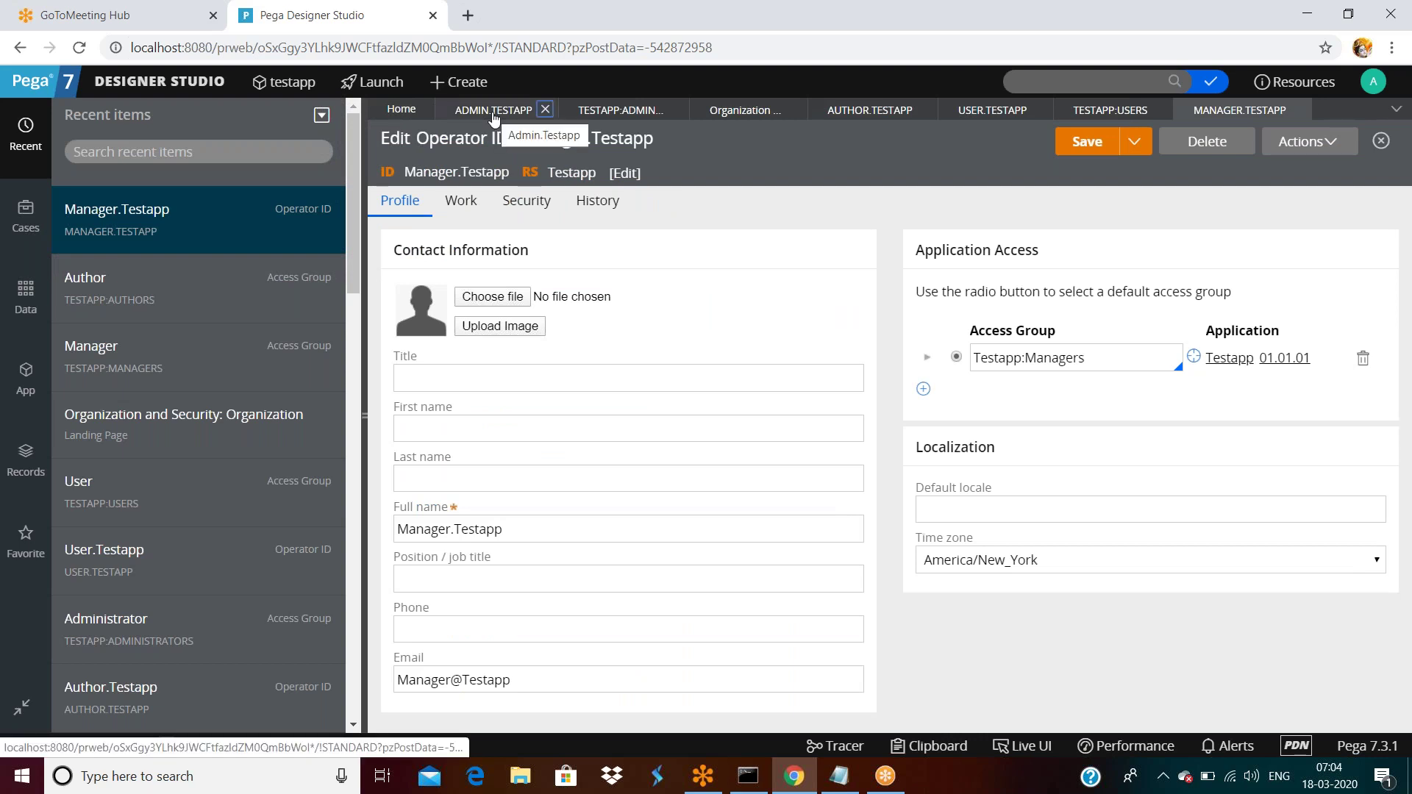
{"action": "left_click", "coordinate": [612, 114]}
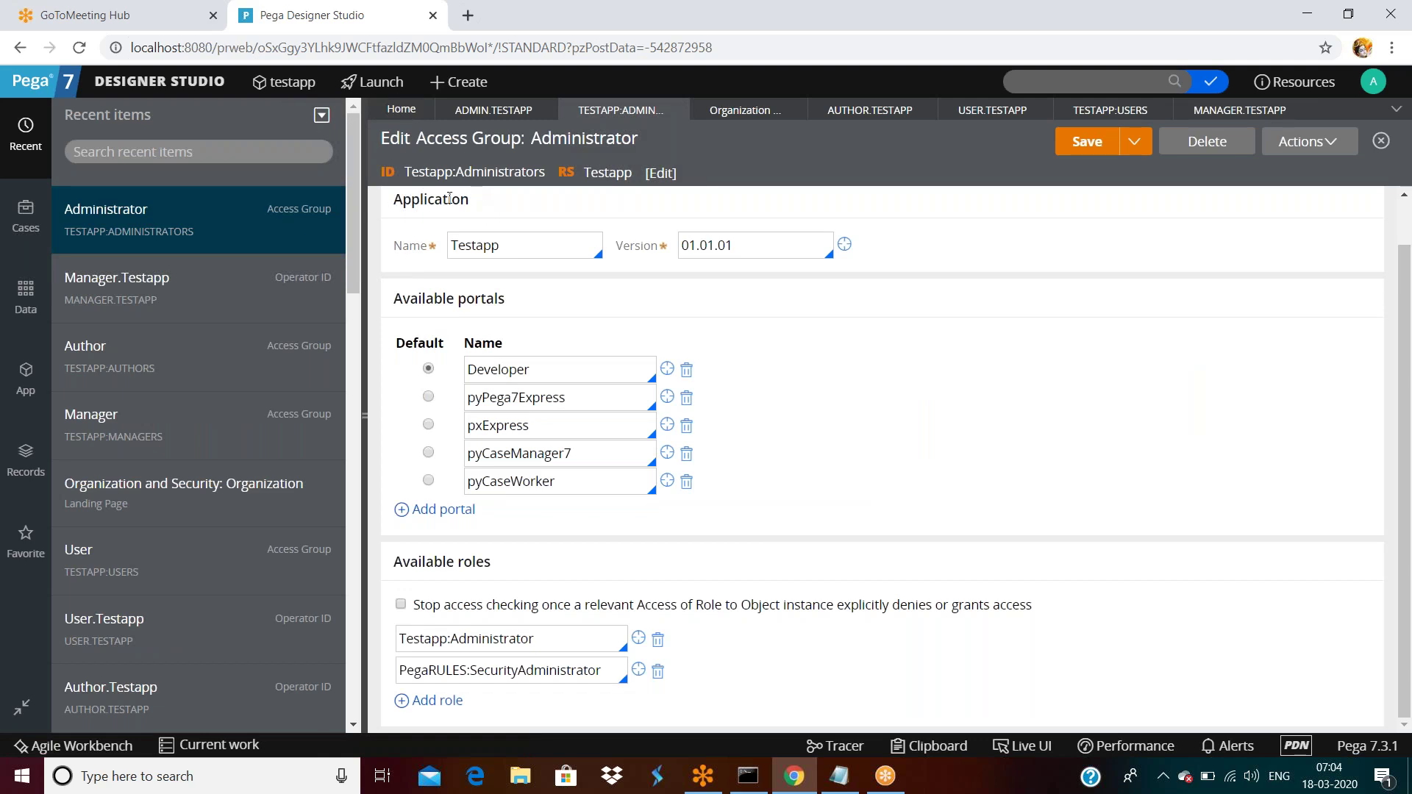
{"action": "scroll", "coordinate": [553, 325], "scroll_direction": "up", "scroll_amount": 1}
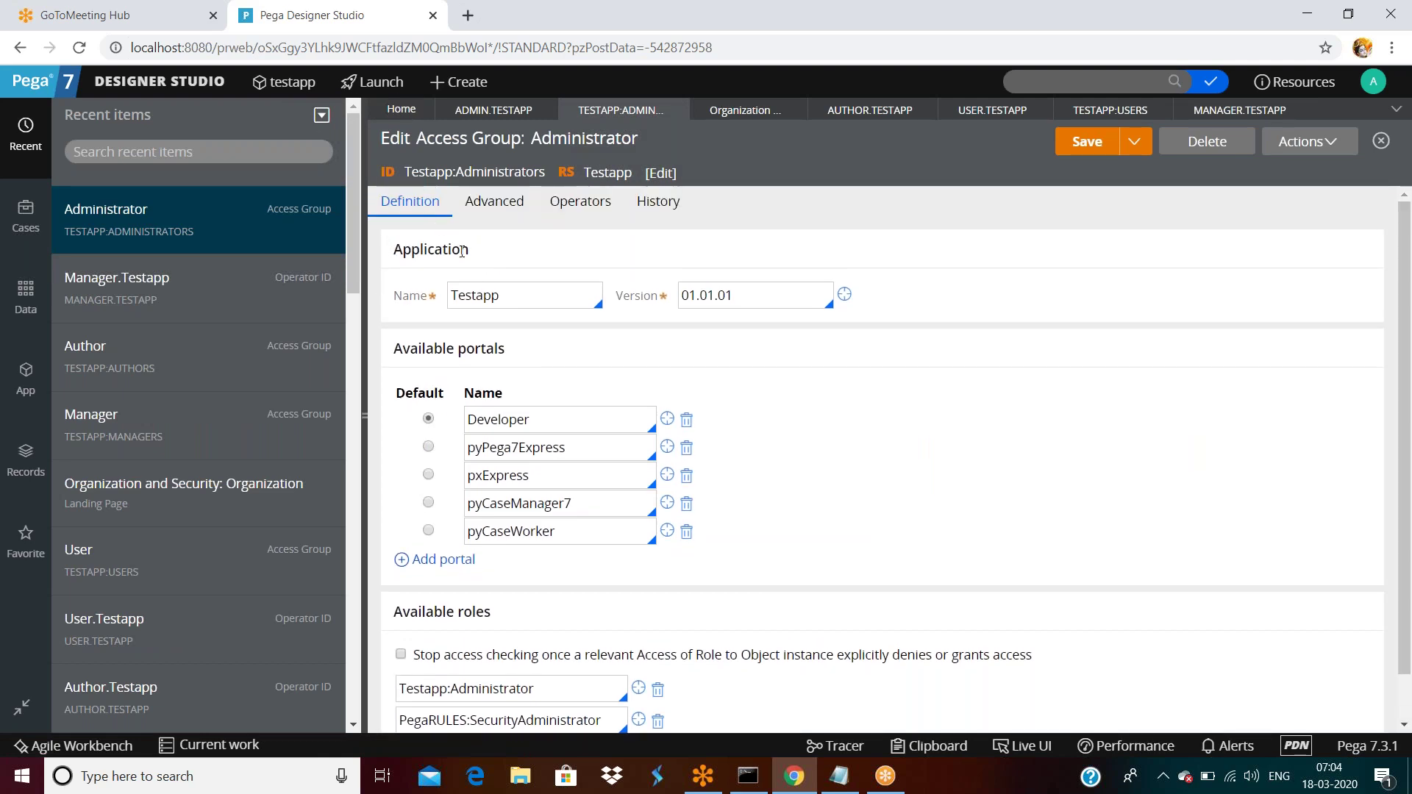
{"action": "triple_click", "coordinate": [500, 262]}
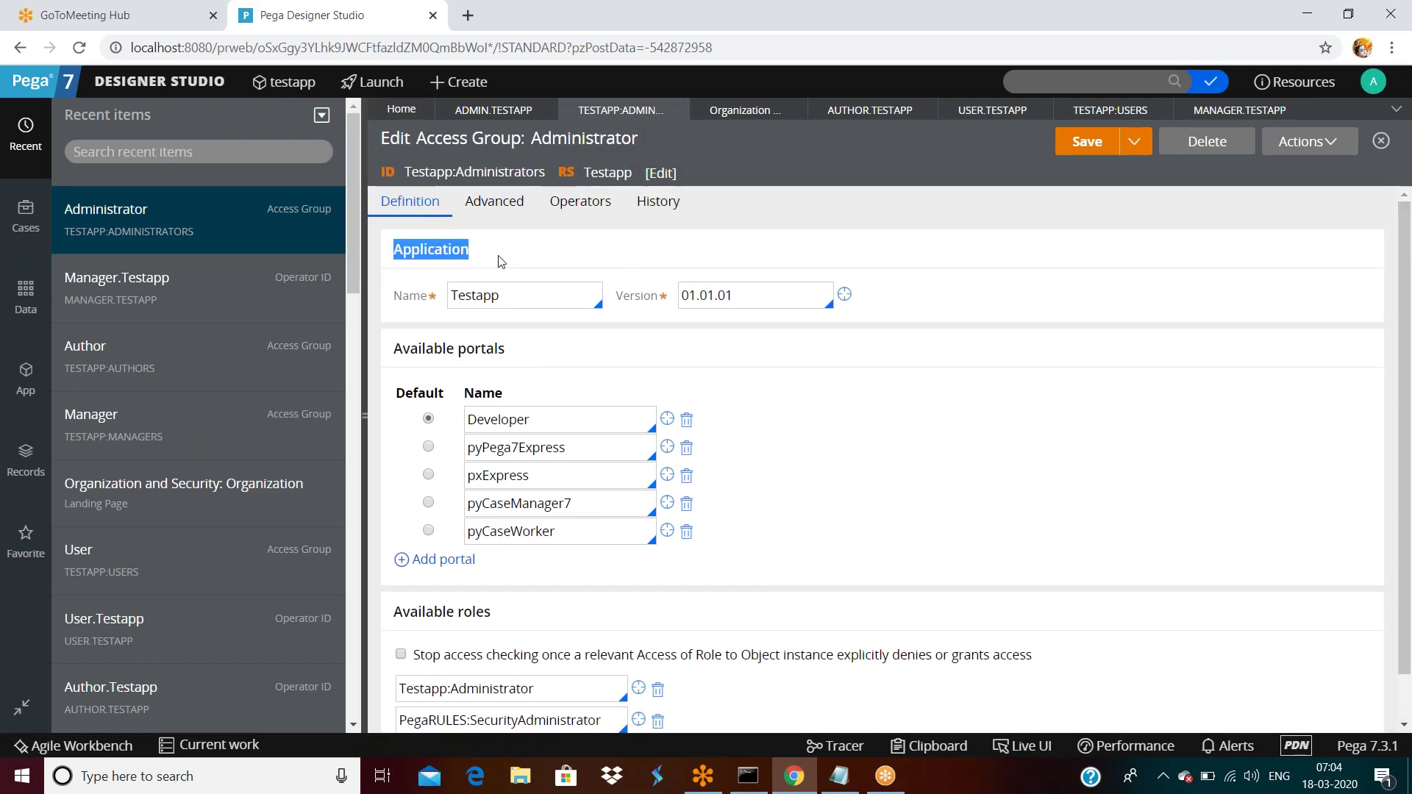
{"action": "triple_click", "coordinate": [540, 340]}
{"action": "scroll", "coordinate": [599, 342], "scroll_direction": "down", "scroll_amount": 1}
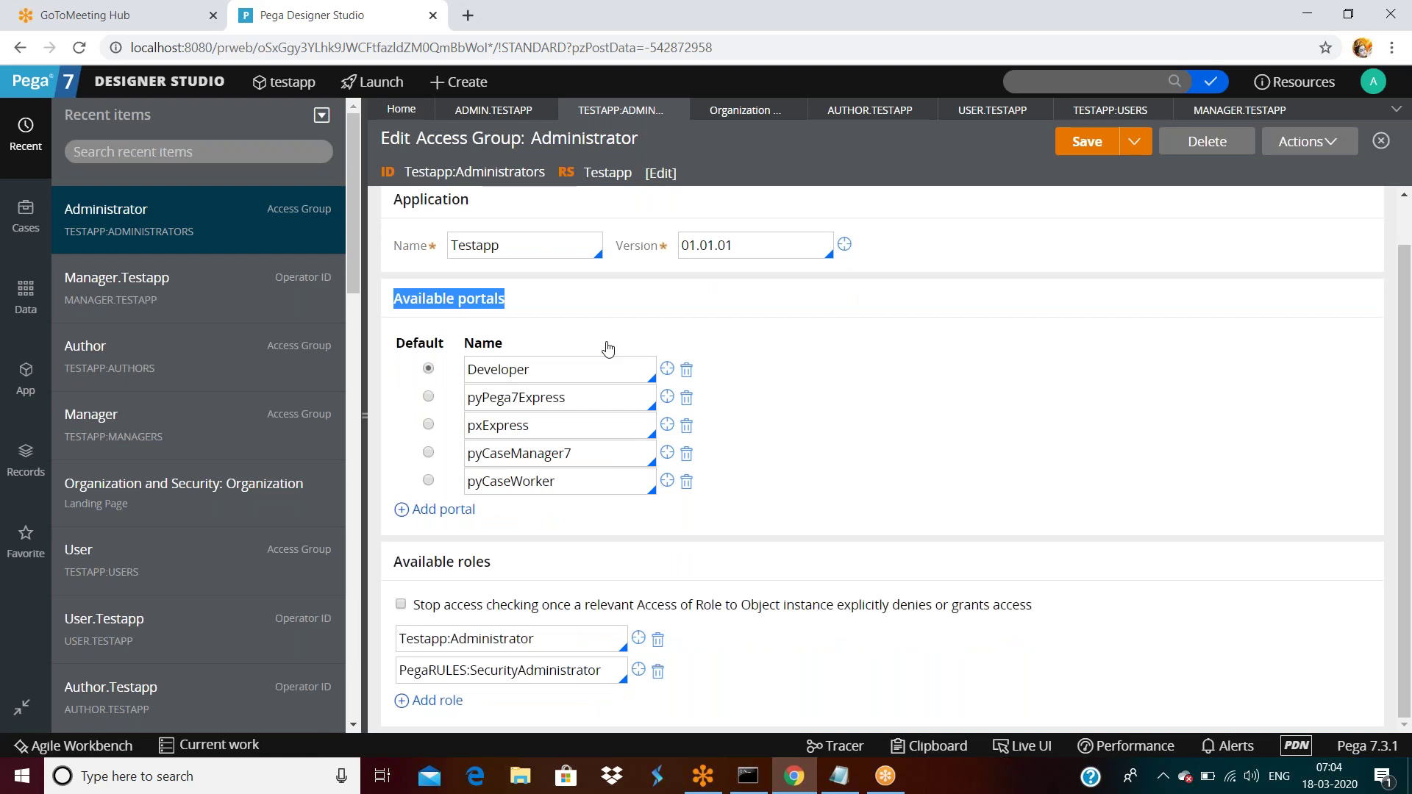
{"action": "left_click", "coordinate": [515, 573]}
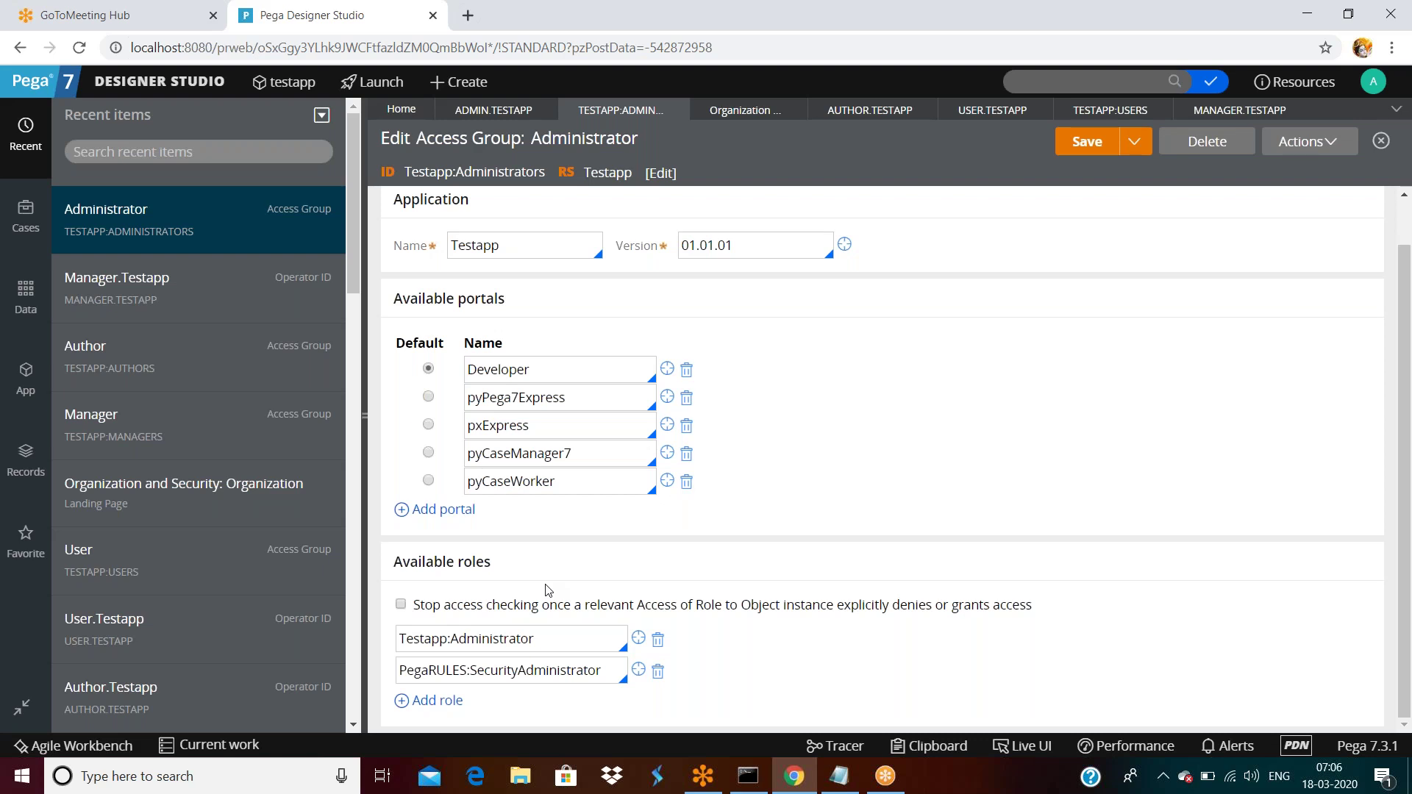
{"action": "double_click", "coordinate": [546, 647]}
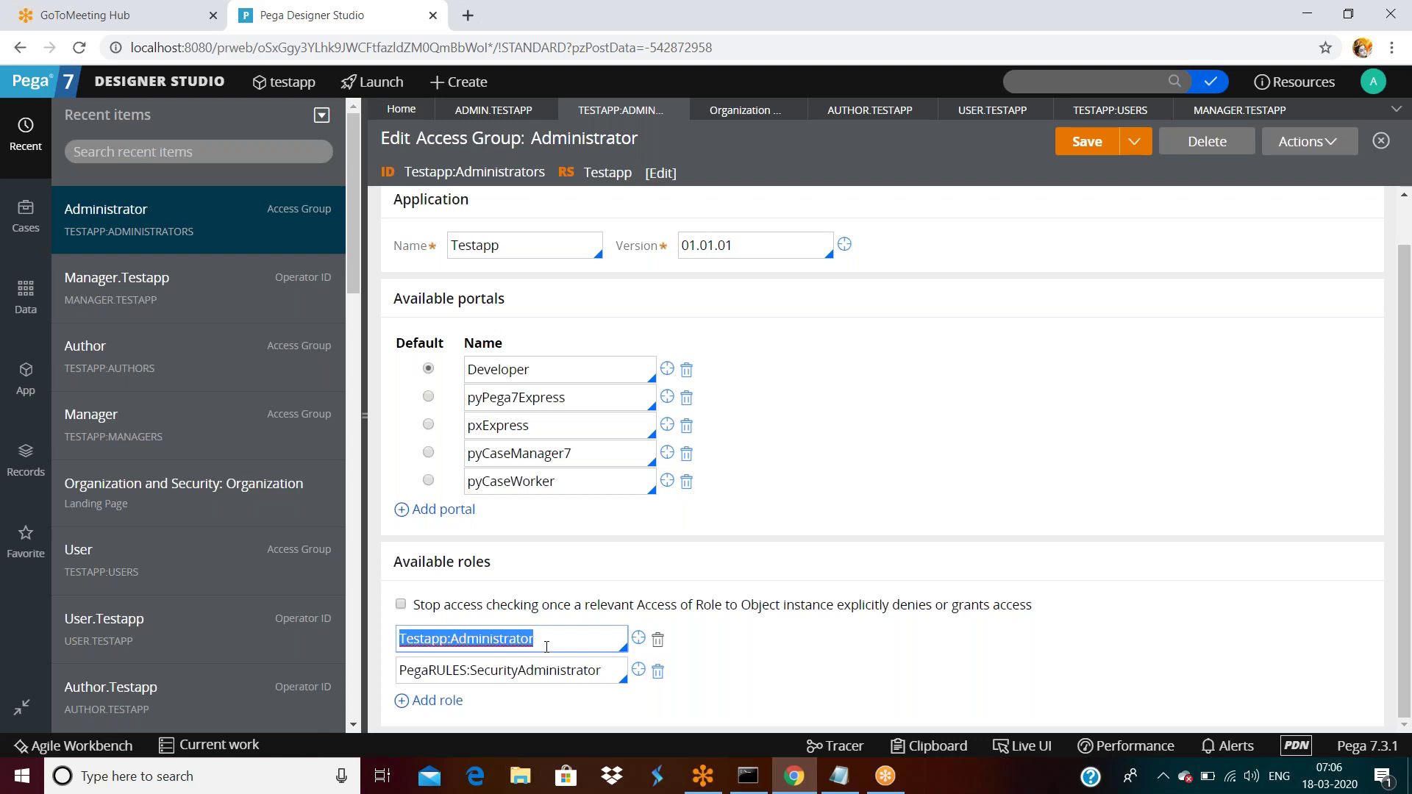
{"action": "double_click", "coordinate": [604, 671]}
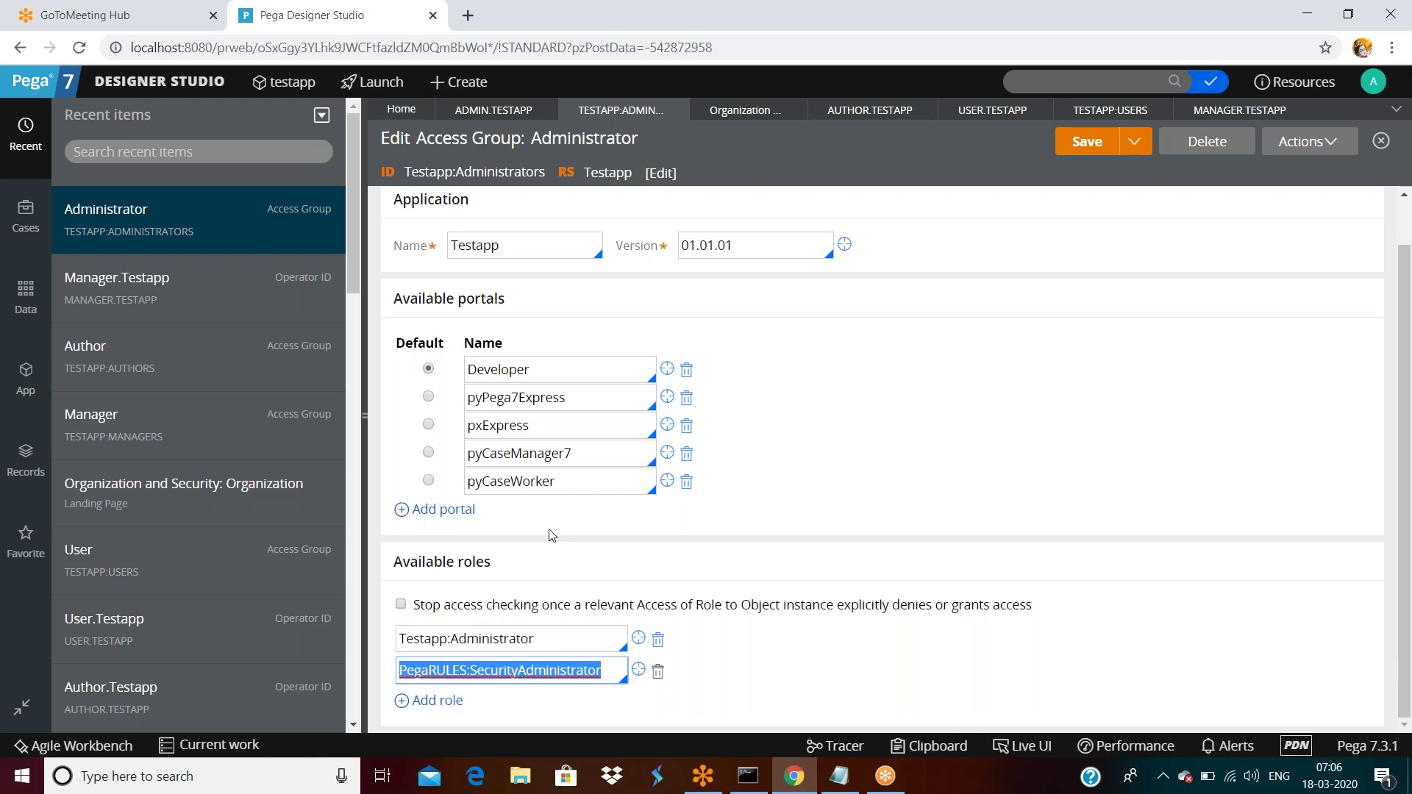
{"action": "double_click", "coordinate": [524, 246]}
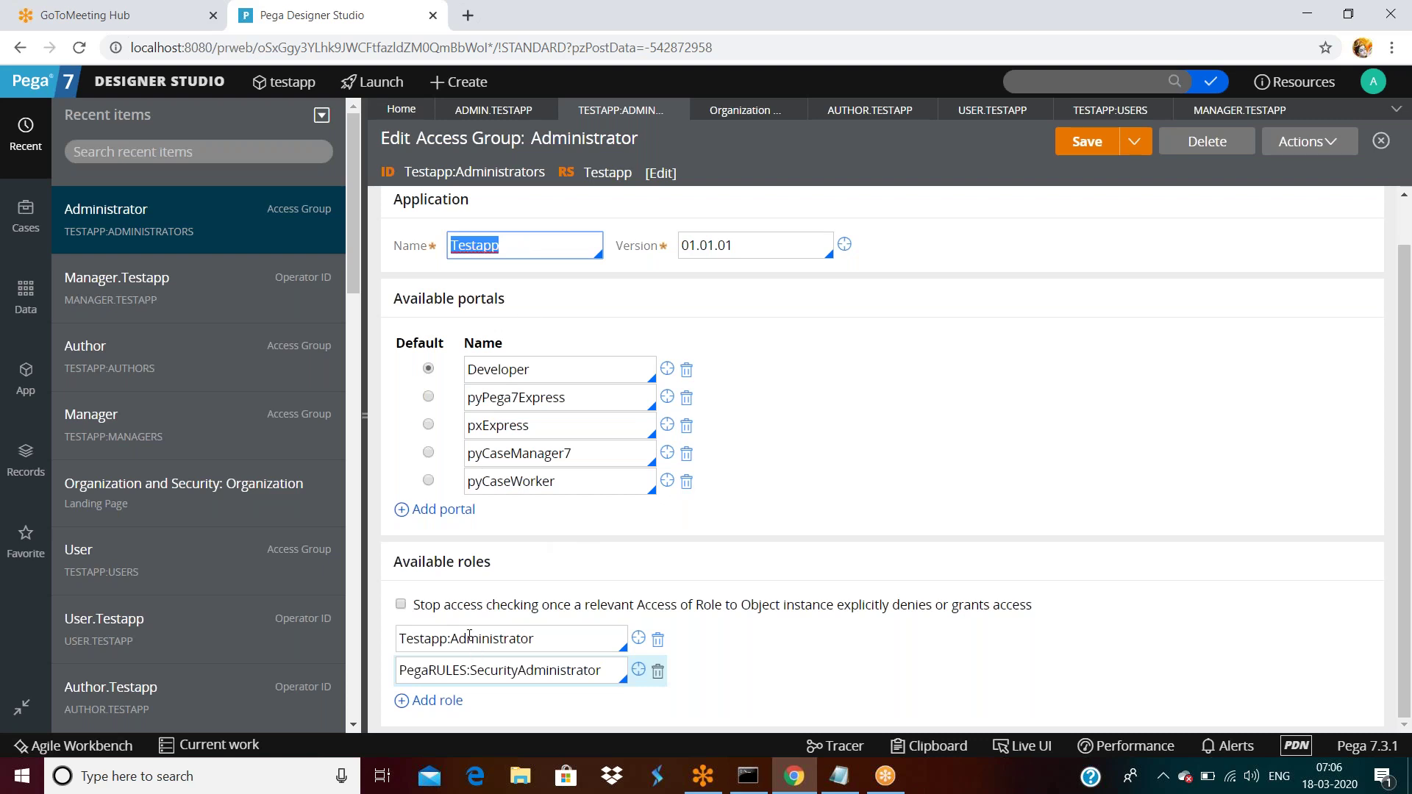
{"action": "double_click", "coordinate": [536, 638]}
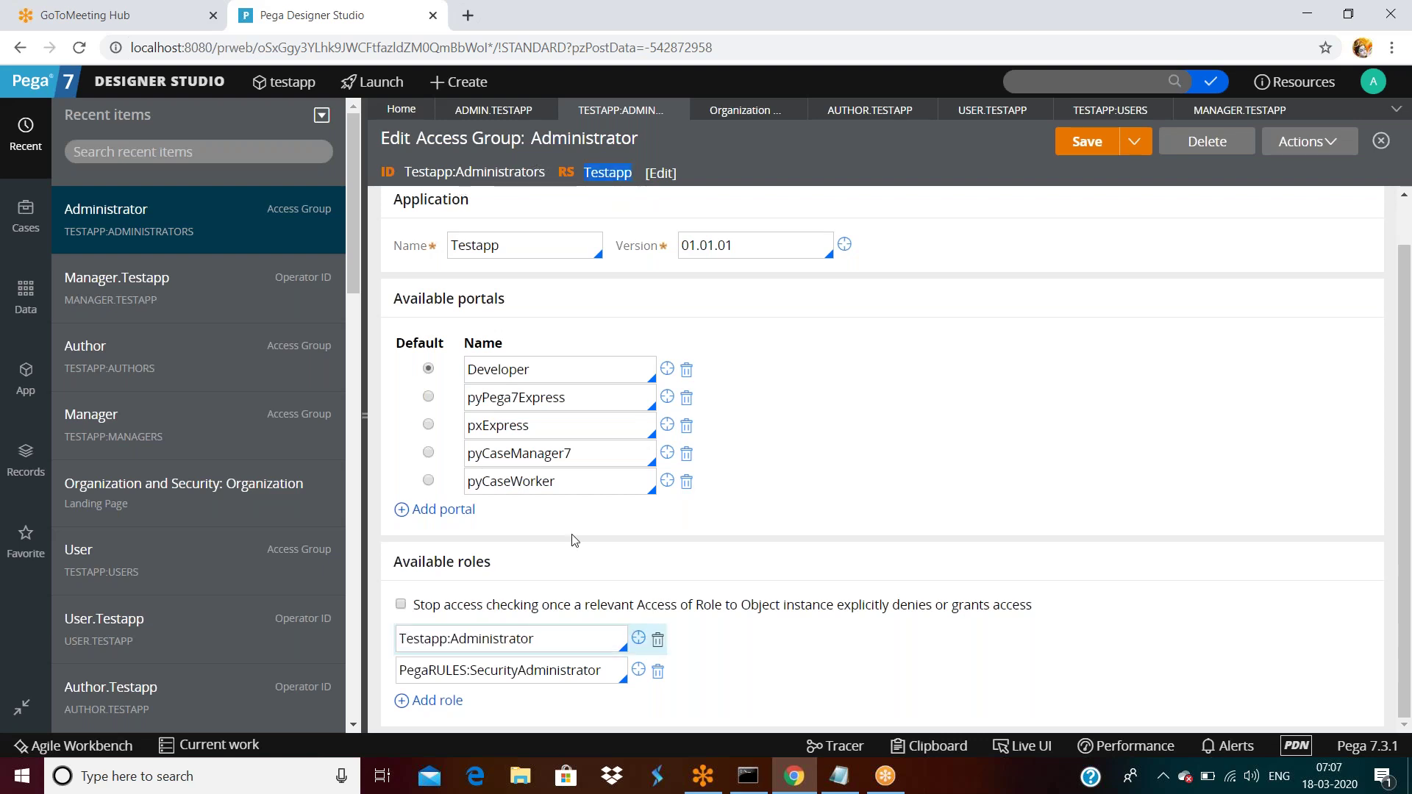
{"action": "double_click", "coordinate": [538, 635]}
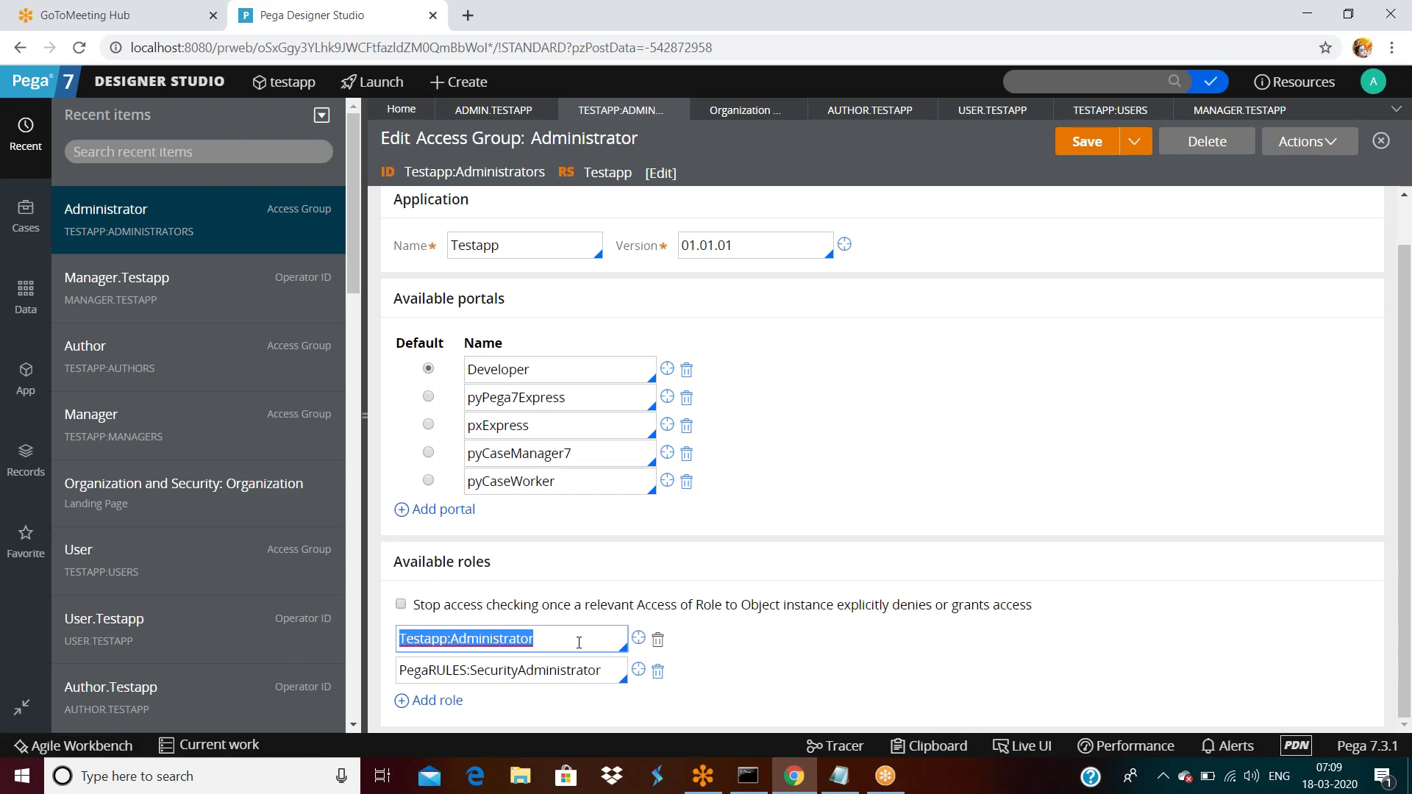
{"action": "left_click", "coordinate": [757, 640]}
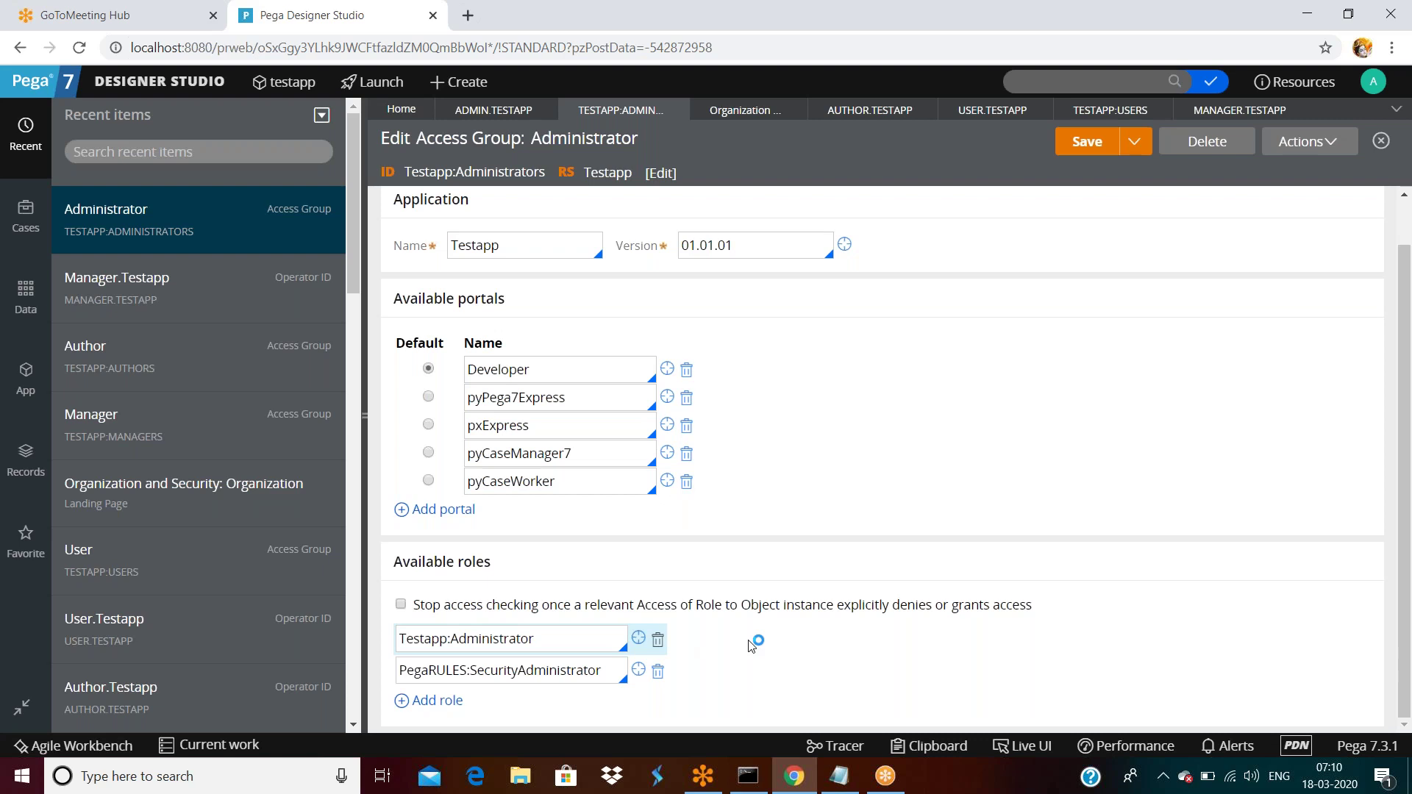
Open the Testapp:Administrator role record, then show the Records explorer in the side panel.
{"action": "left_click", "coordinate": [638, 640]}
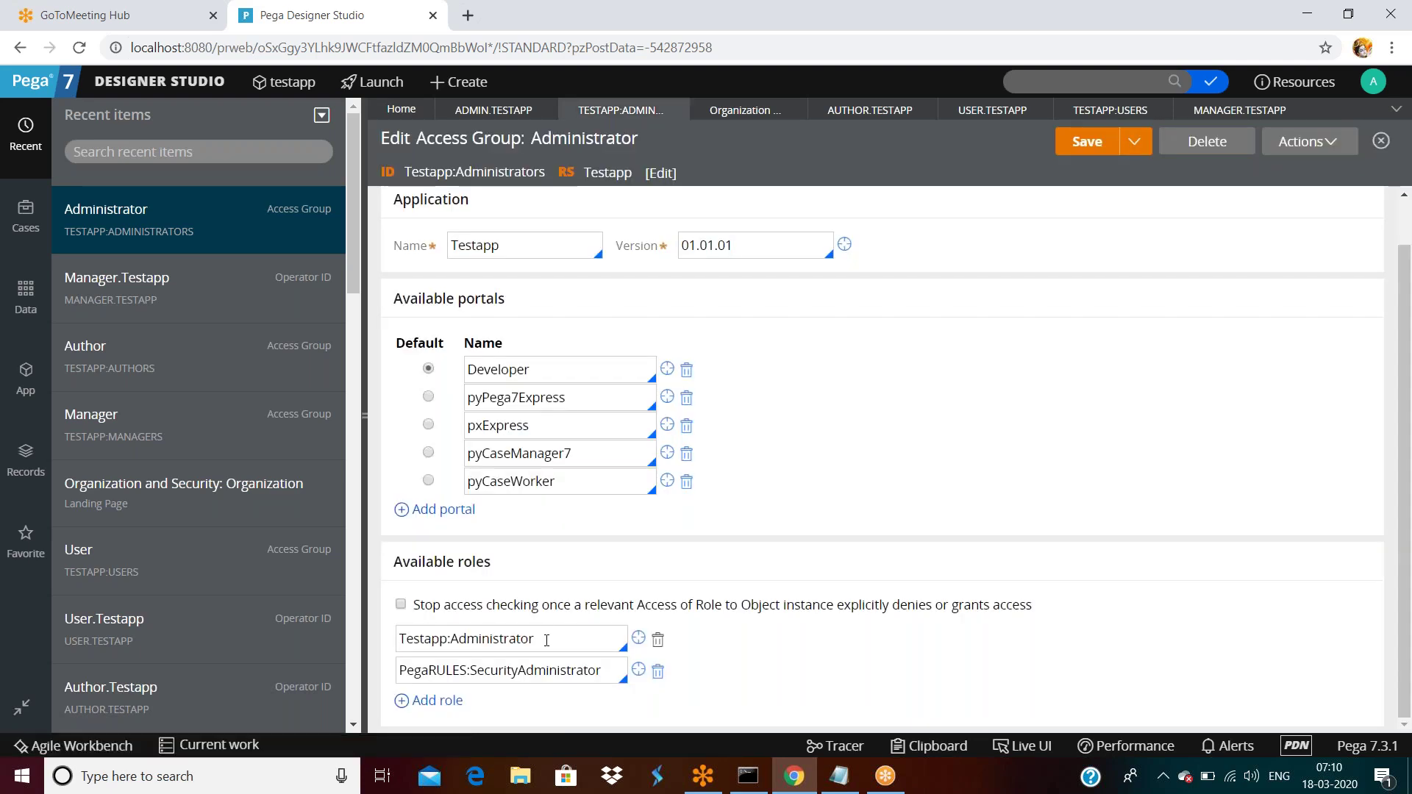
{"action": "double_click", "coordinate": [546, 640]}
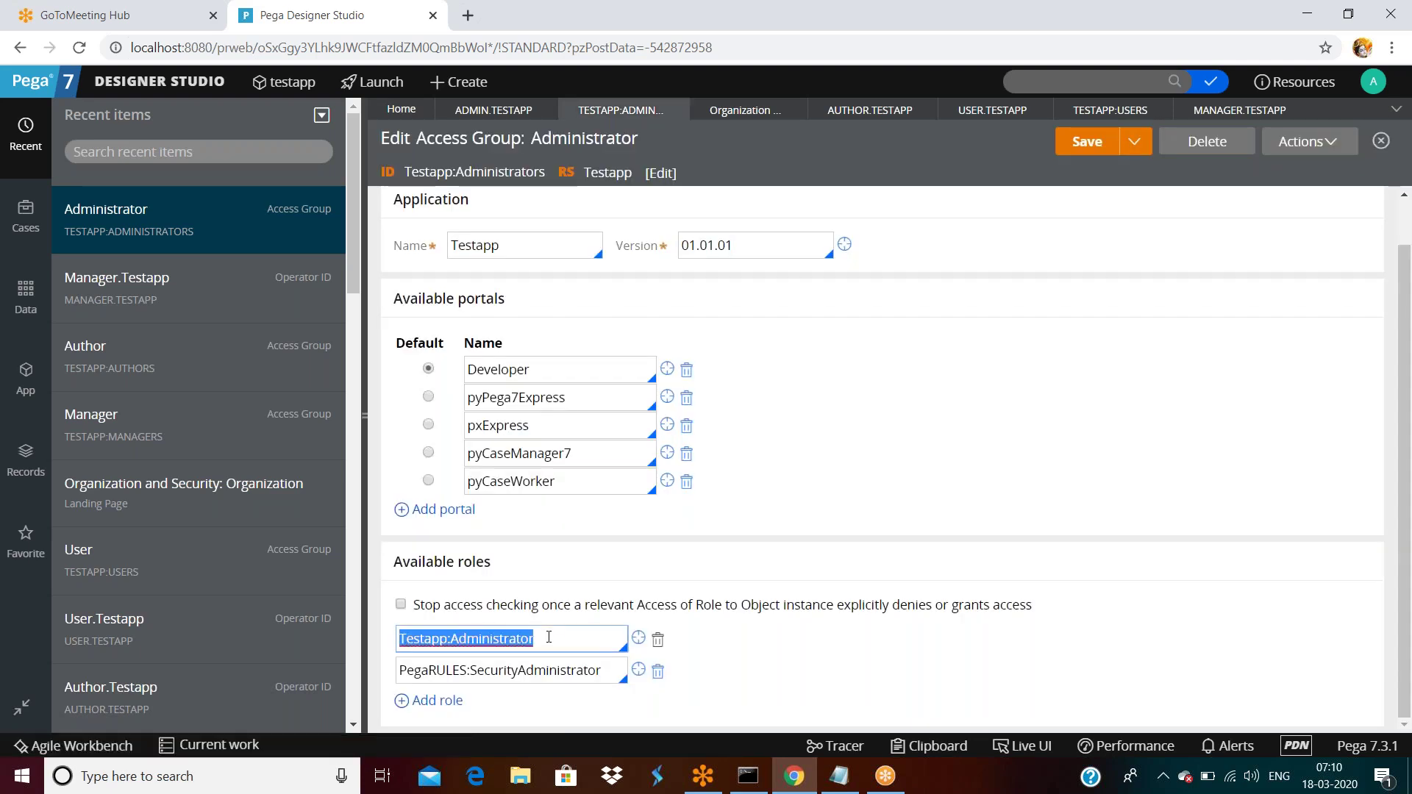
{"action": "left_click", "coordinate": [1027, 79]}
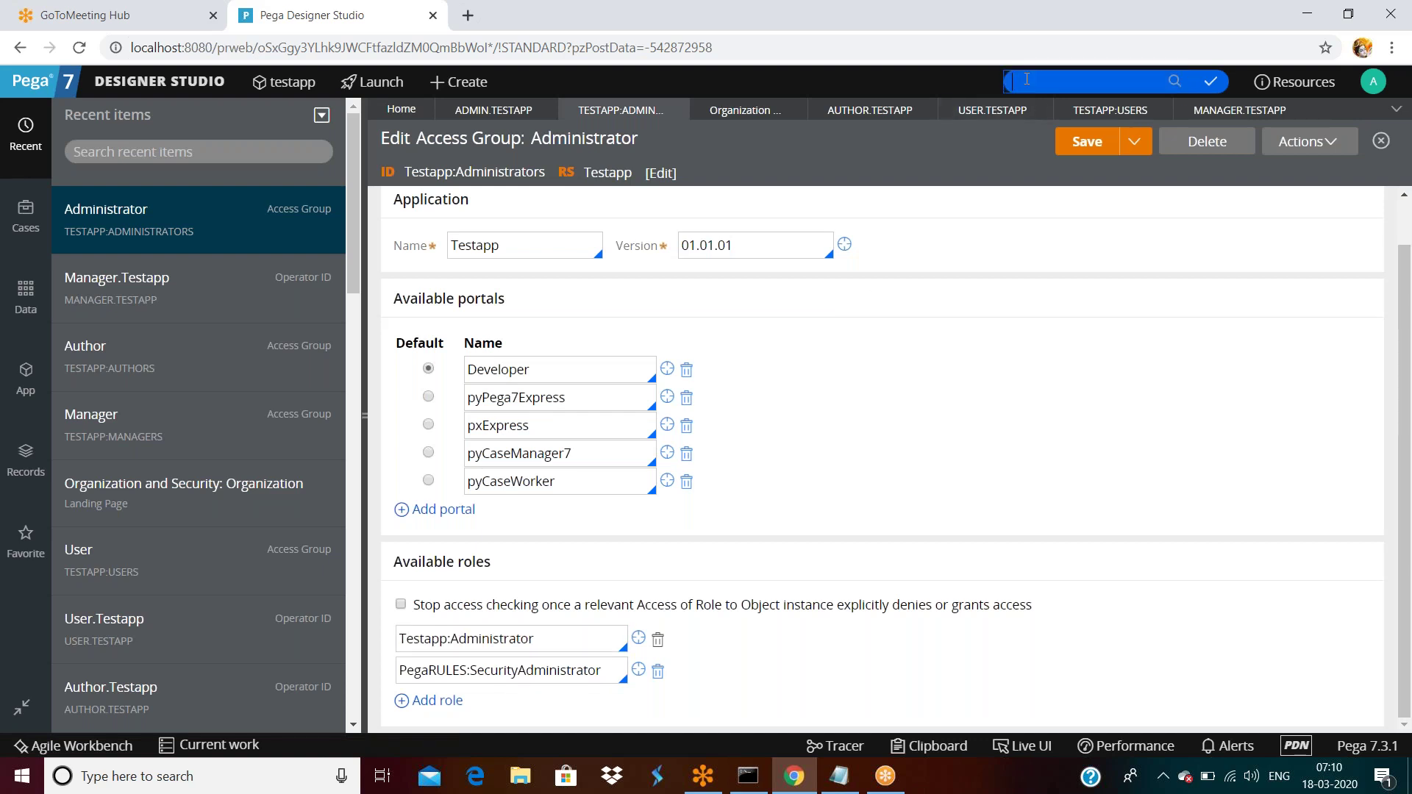
{"action": "left_click", "coordinate": [25, 465]}
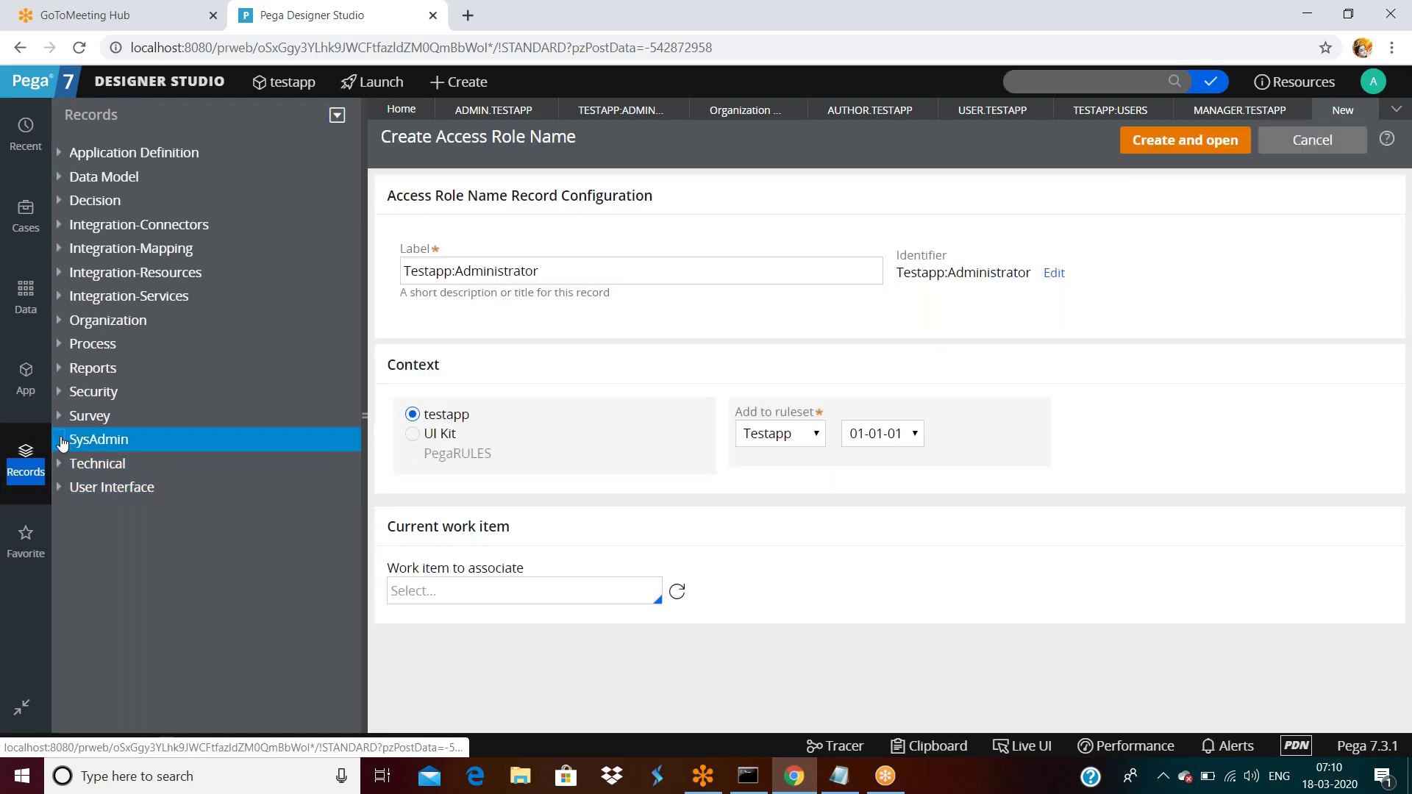
{"action": "left_click", "coordinate": [60, 440]}
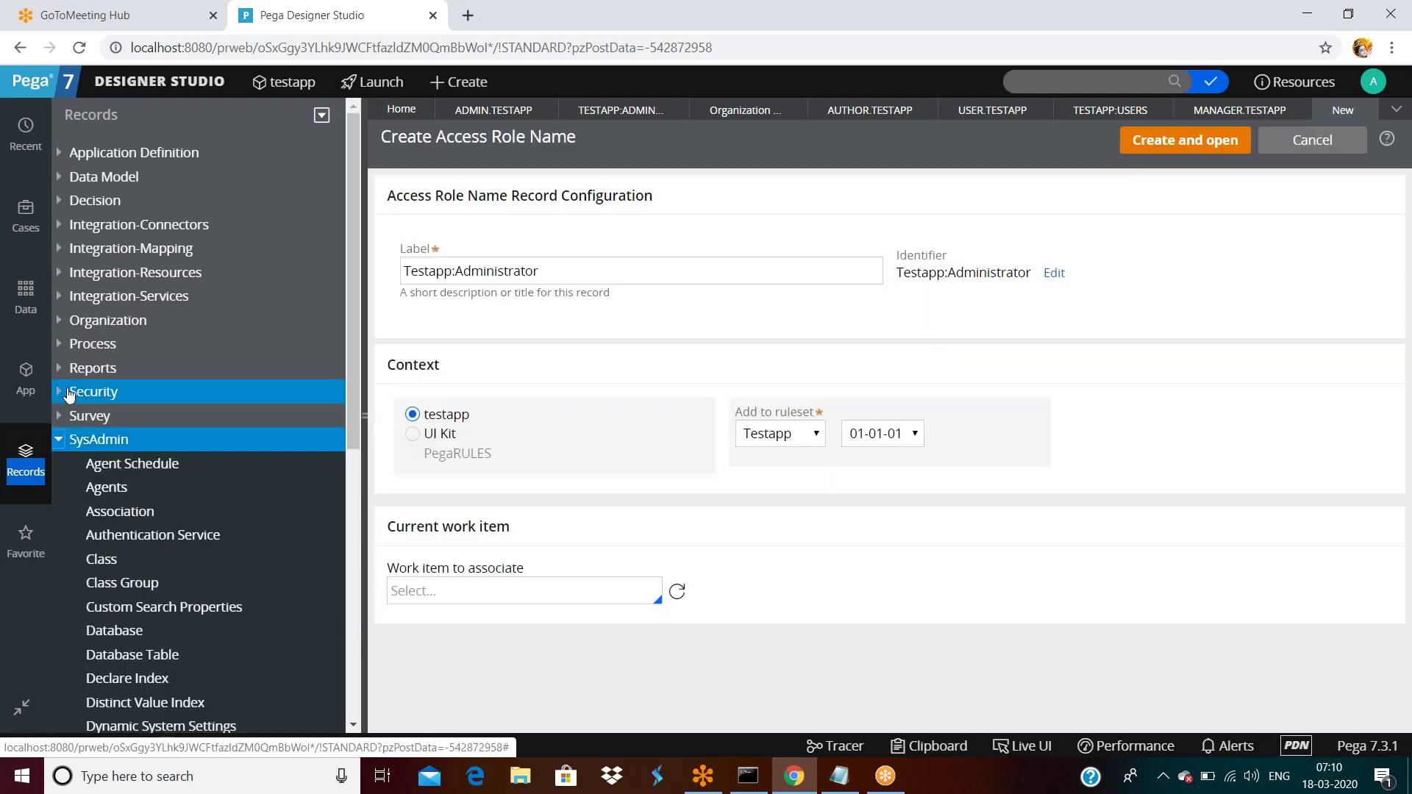
{"action": "left_click", "coordinate": [64, 393]}
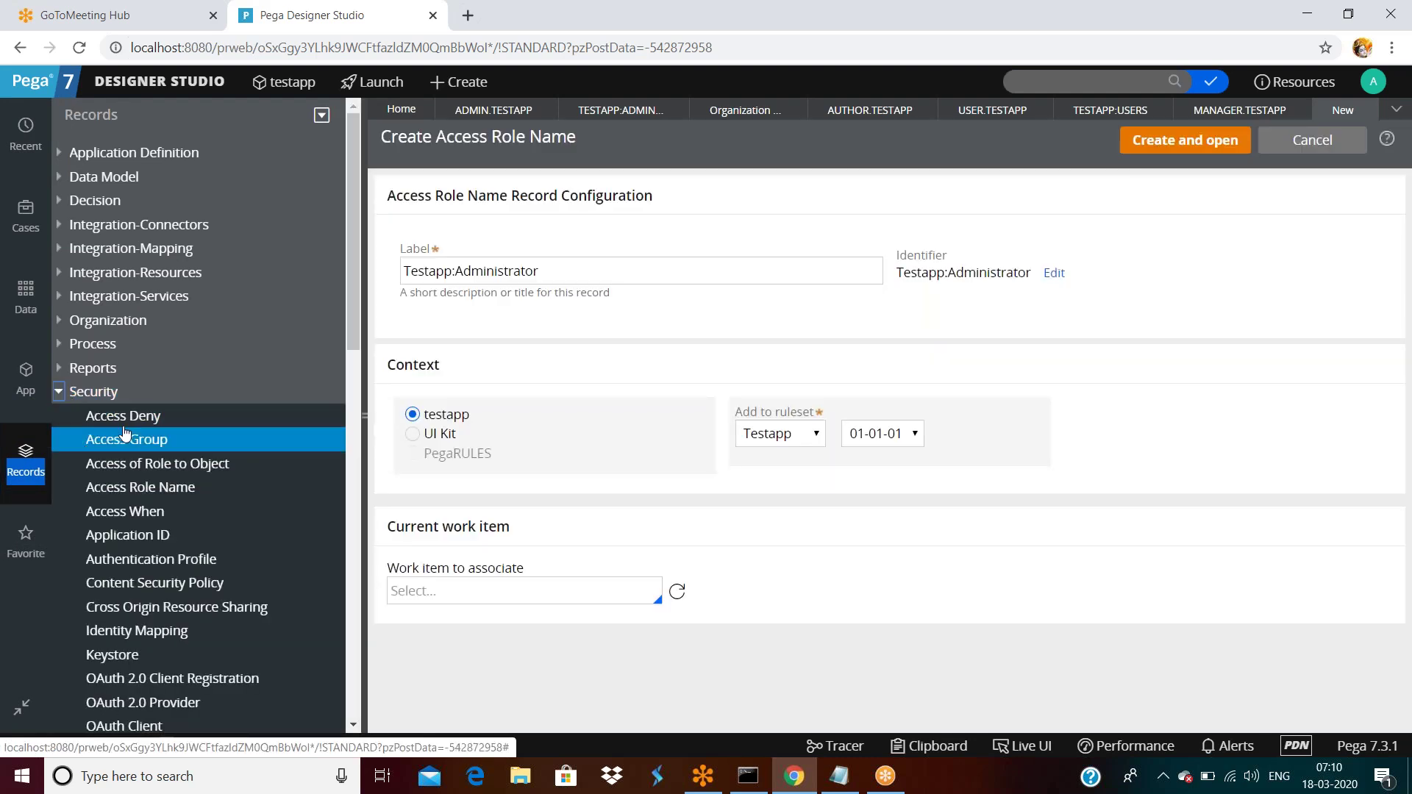
{"action": "left_click", "coordinate": [140, 487]}
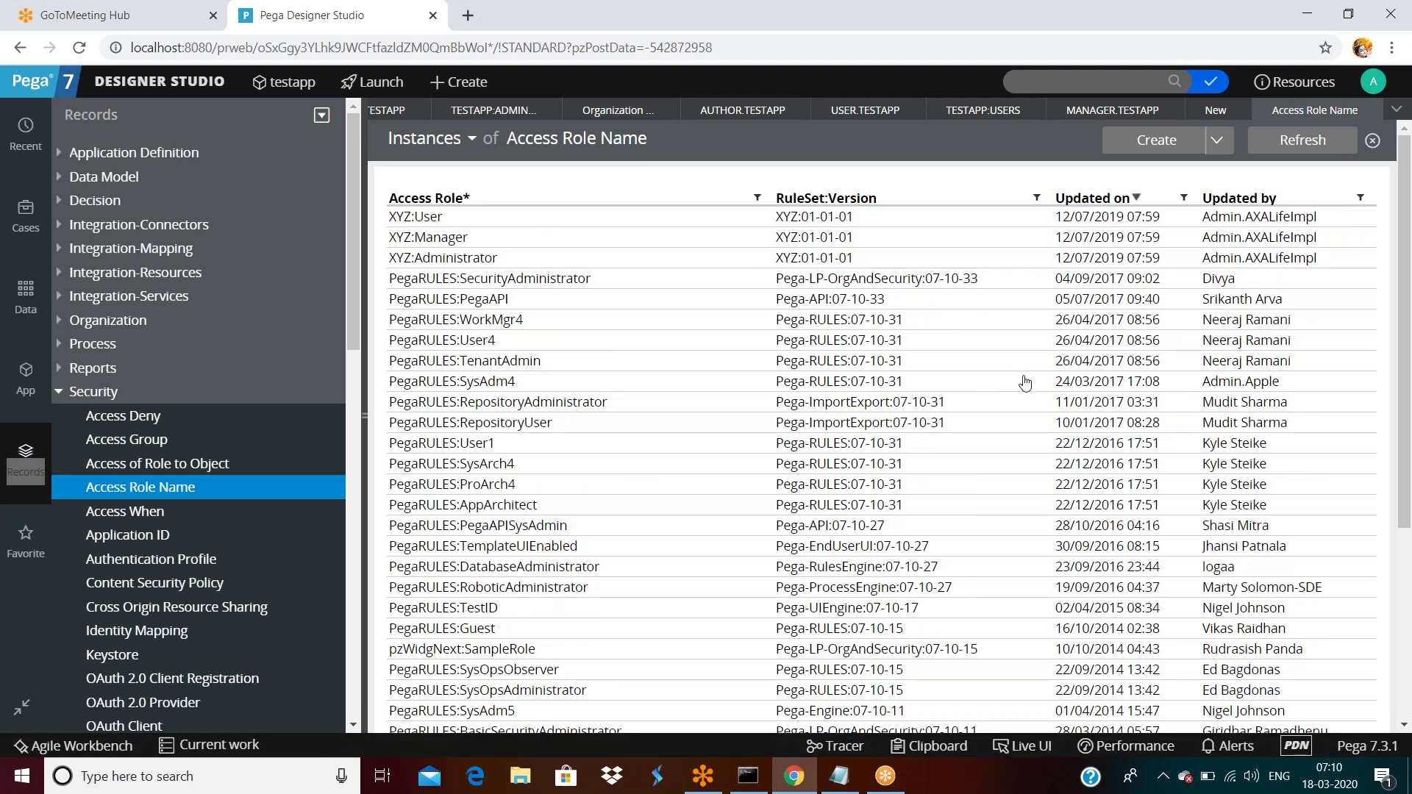
{"action": "scroll", "coordinate": [1038, 402], "scroll_direction": "down", "scroll_amount": 3}
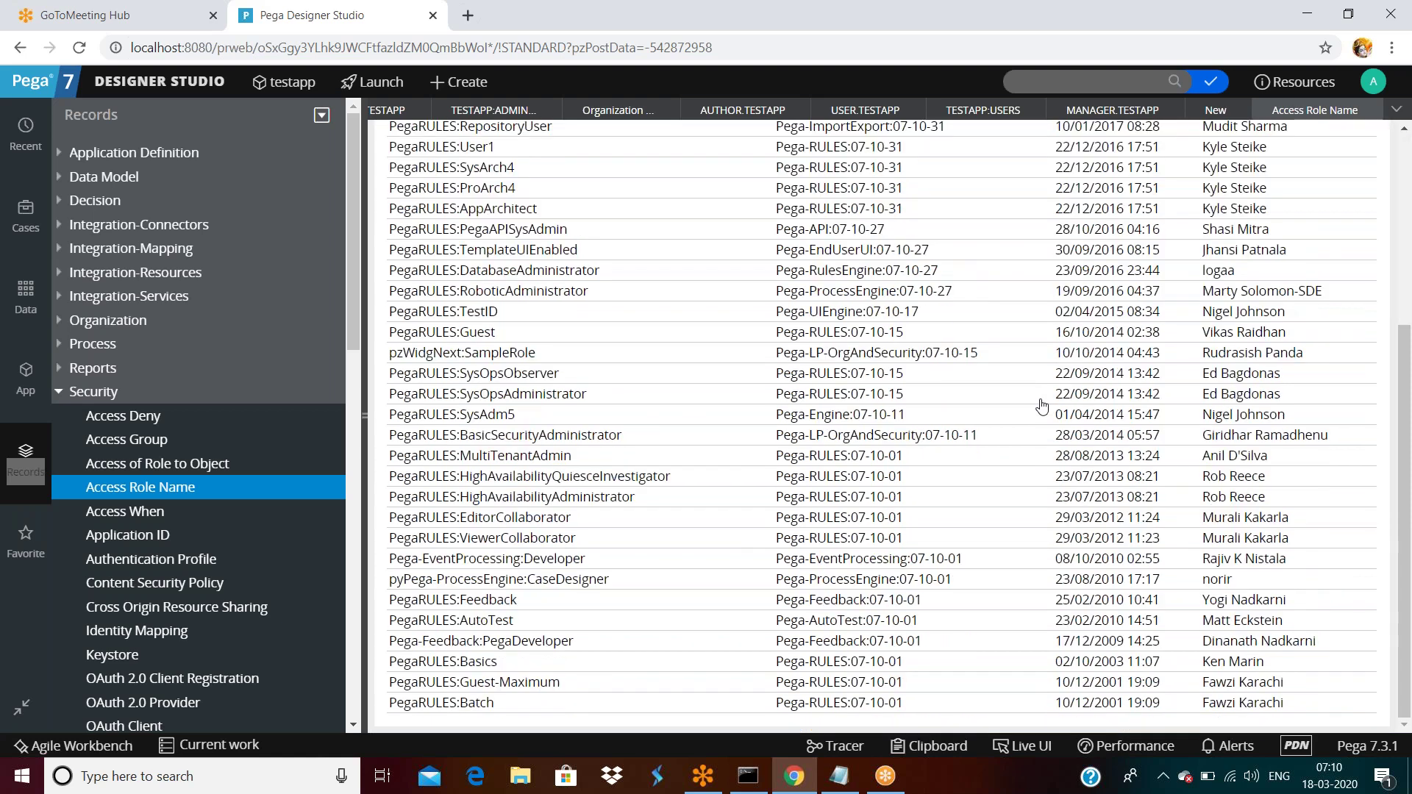
{"action": "scroll", "coordinate": [1039, 402], "scroll_direction": "up", "scroll_amount": 3}
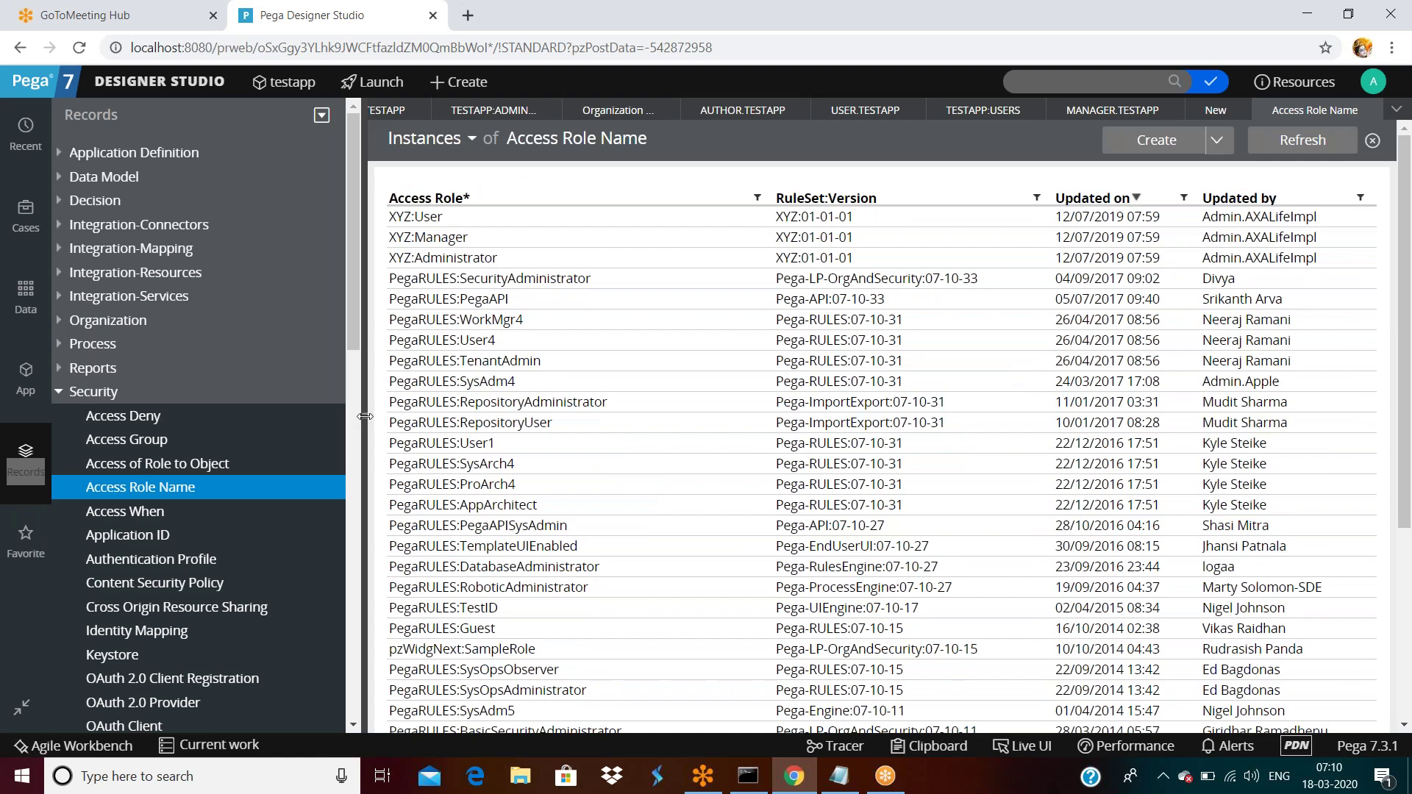
{"action": "left_click_drag", "start_coordinate": [365, 417], "coordinate": [8, 419]}
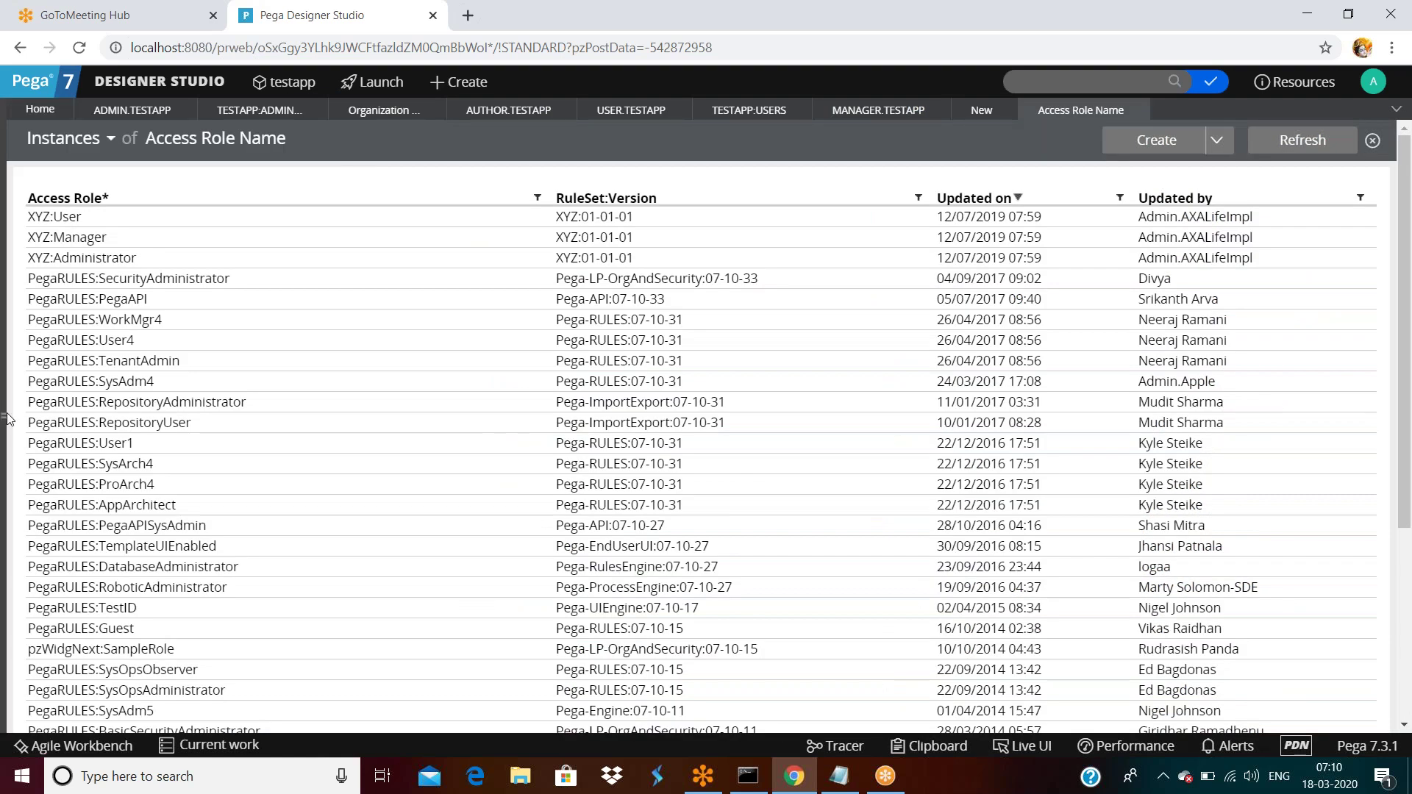
{"action": "left_click", "coordinate": [8, 419]}
{"action": "scroll", "coordinate": [706, 457], "scroll_direction": "down", "scroll_amount": 3}
{"action": "scroll", "coordinate": [706, 456], "scroll_direction": "up", "scroll_amount": 3}
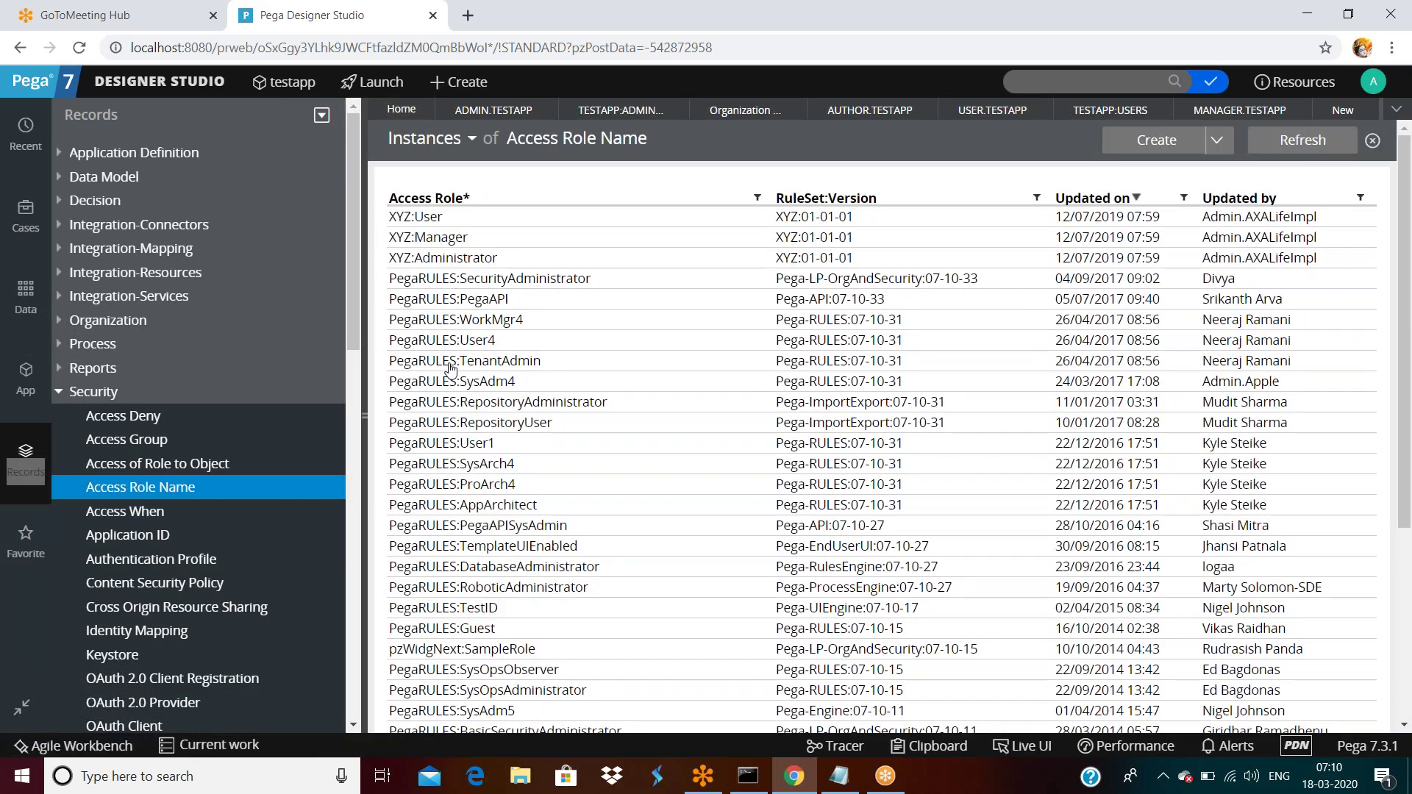
{"action": "scroll", "coordinate": [450, 382], "scroll_direction": "down", "scroll_amount": 5}
{"action": "scroll", "coordinate": [486, 412], "scroll_direction": "up", "scroll_amount": 5}
{"action": "scroll", "coordinate": [1405, 518], "scroll_direction": "down", "scroll_amount": 5}
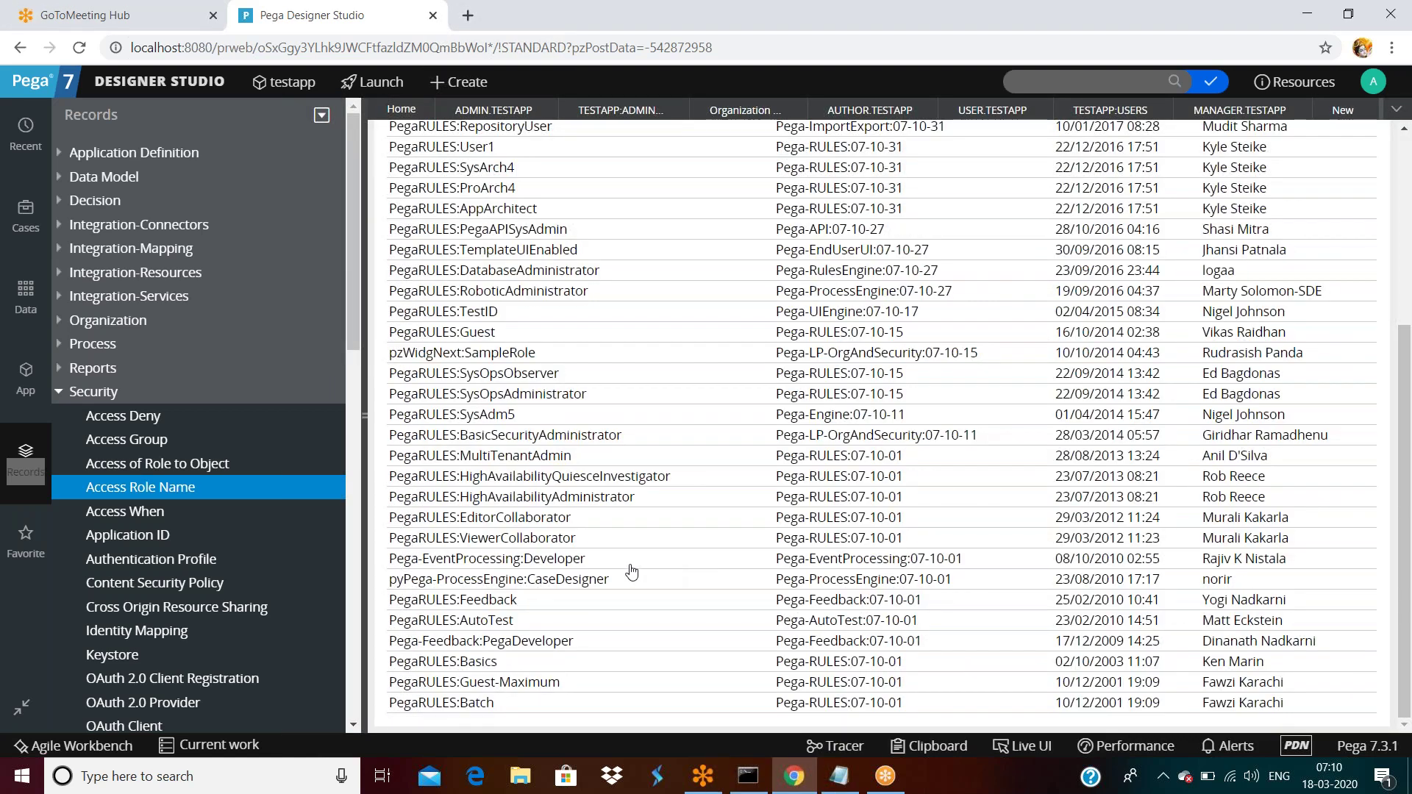
{"action": "scroll", "coordinate": [631, 572], "scroll_direction": "up", "scroll_amount": 5}
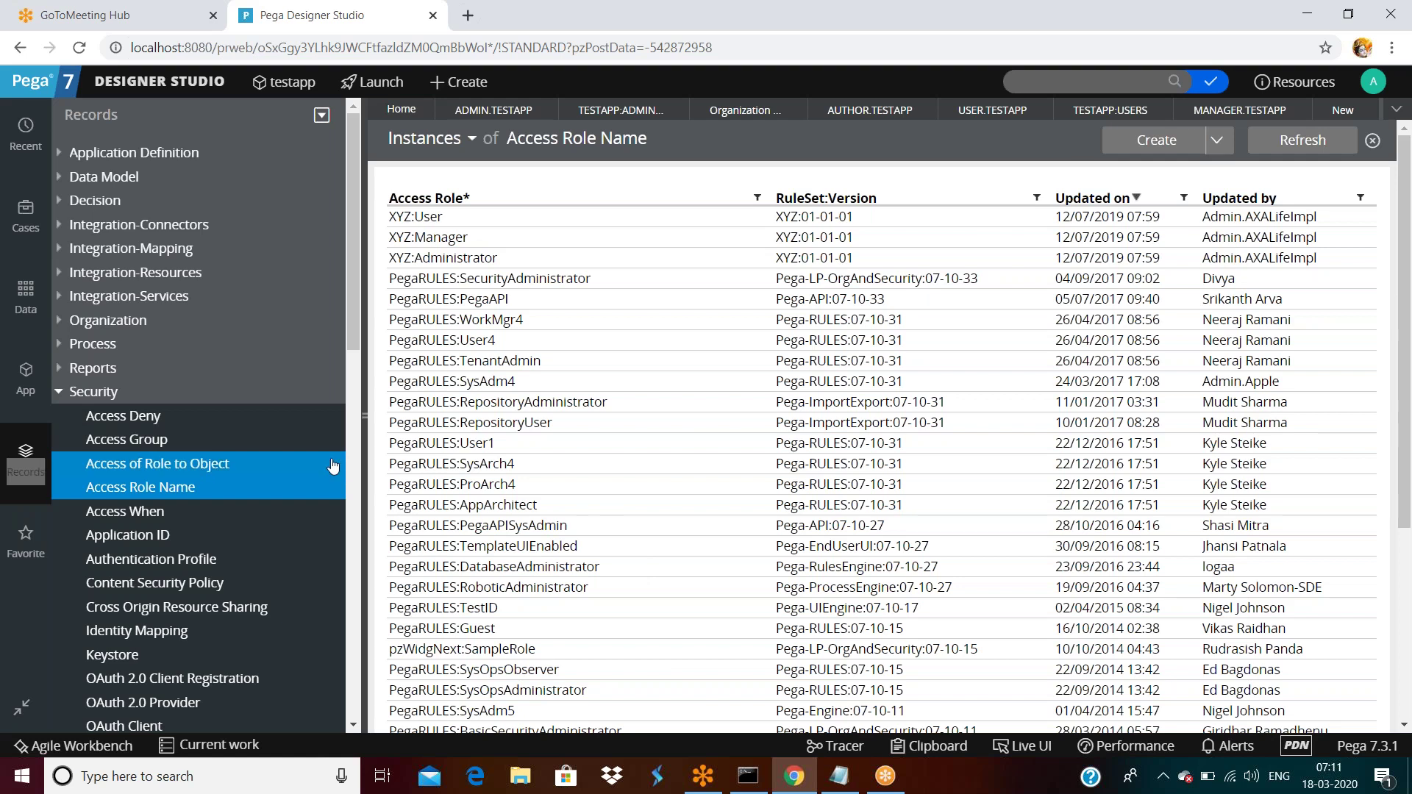
List the Access of Role to Object instances in their own tab, then return to Access Role Name.
{"action": "left_click", "coordinate": [182, 470]}
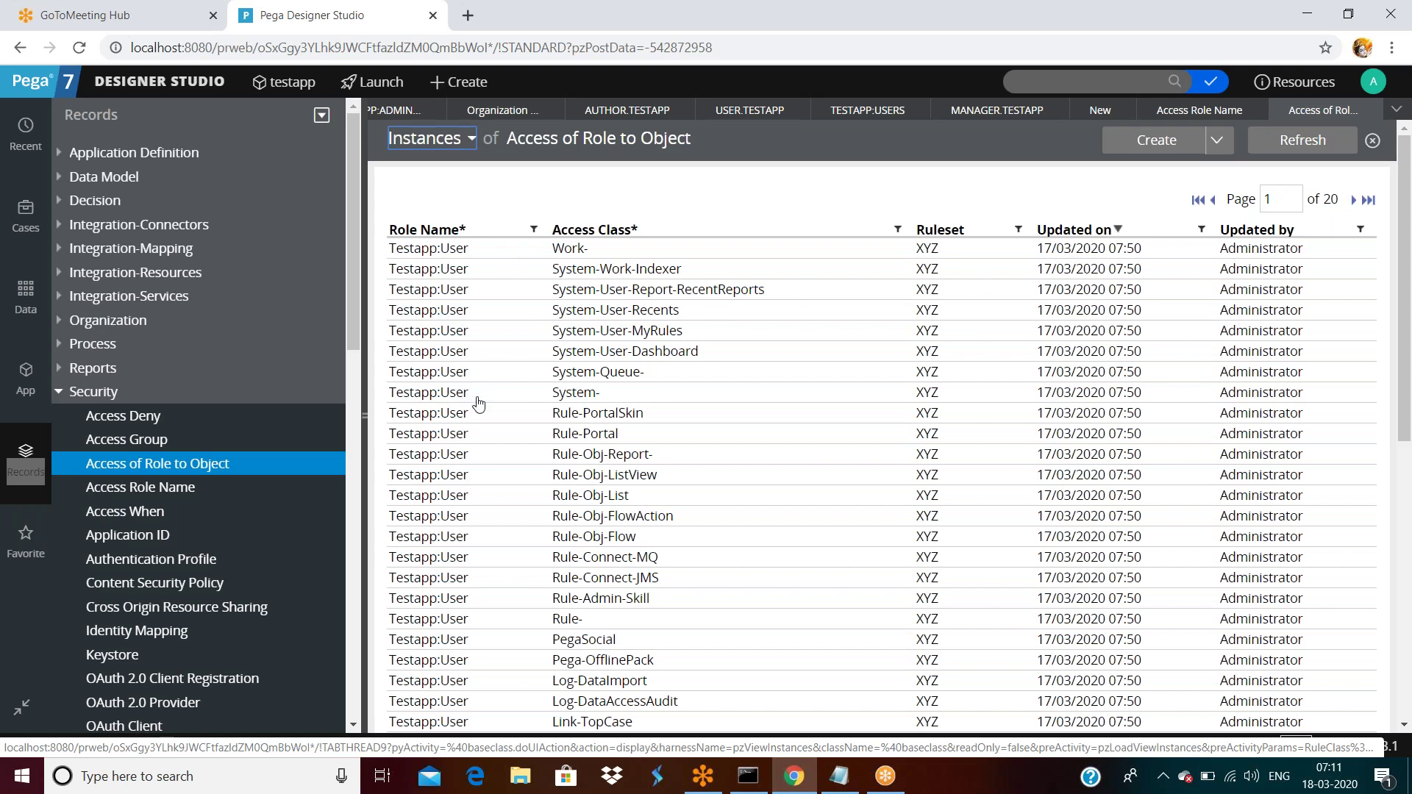
{"action": "scroll", "coordinate": [481, 417], "scroll_direction": "down", "scroll_amount": 5}
{"action": "scroll", "coordinate": [492, 456], "scroll_direction": "up", "scroll_amount": 5}
{"action": "left_click", "coordinate": [366, 418]}
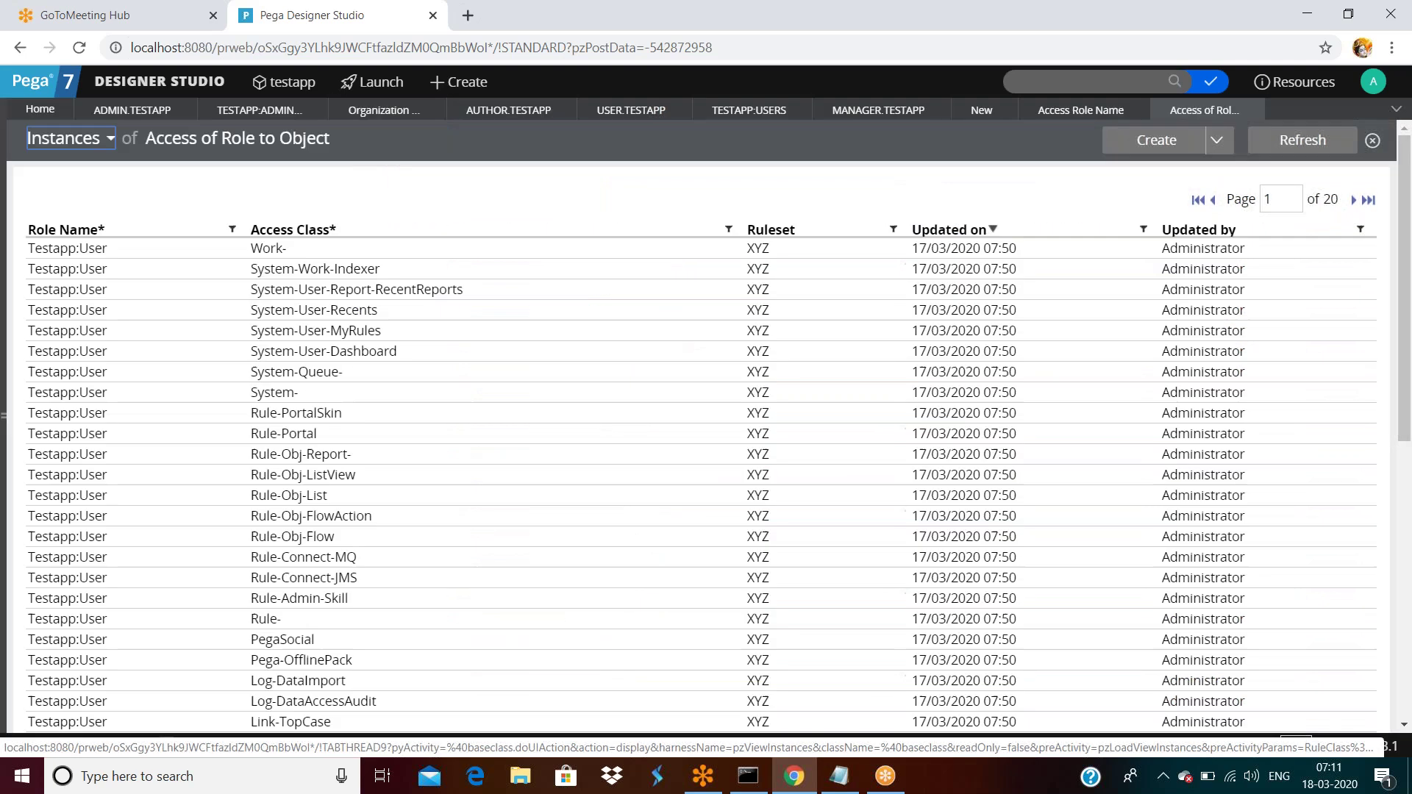
{"action": "left_click", "coordinate": [1082, 111]}
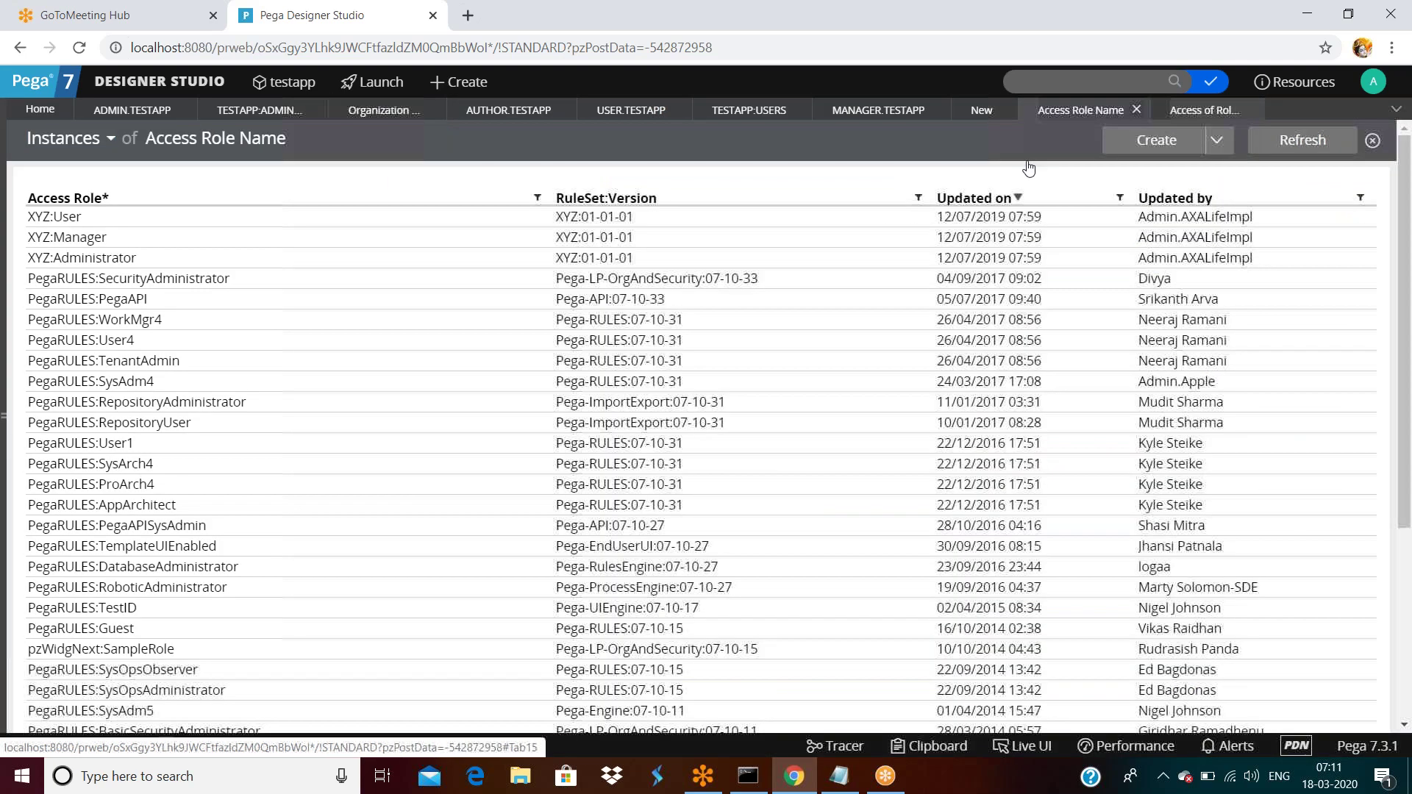
{"action": "scroll", "coordinate": [440, 392], "scroll_direction": "down", "scroll_amount": 1}
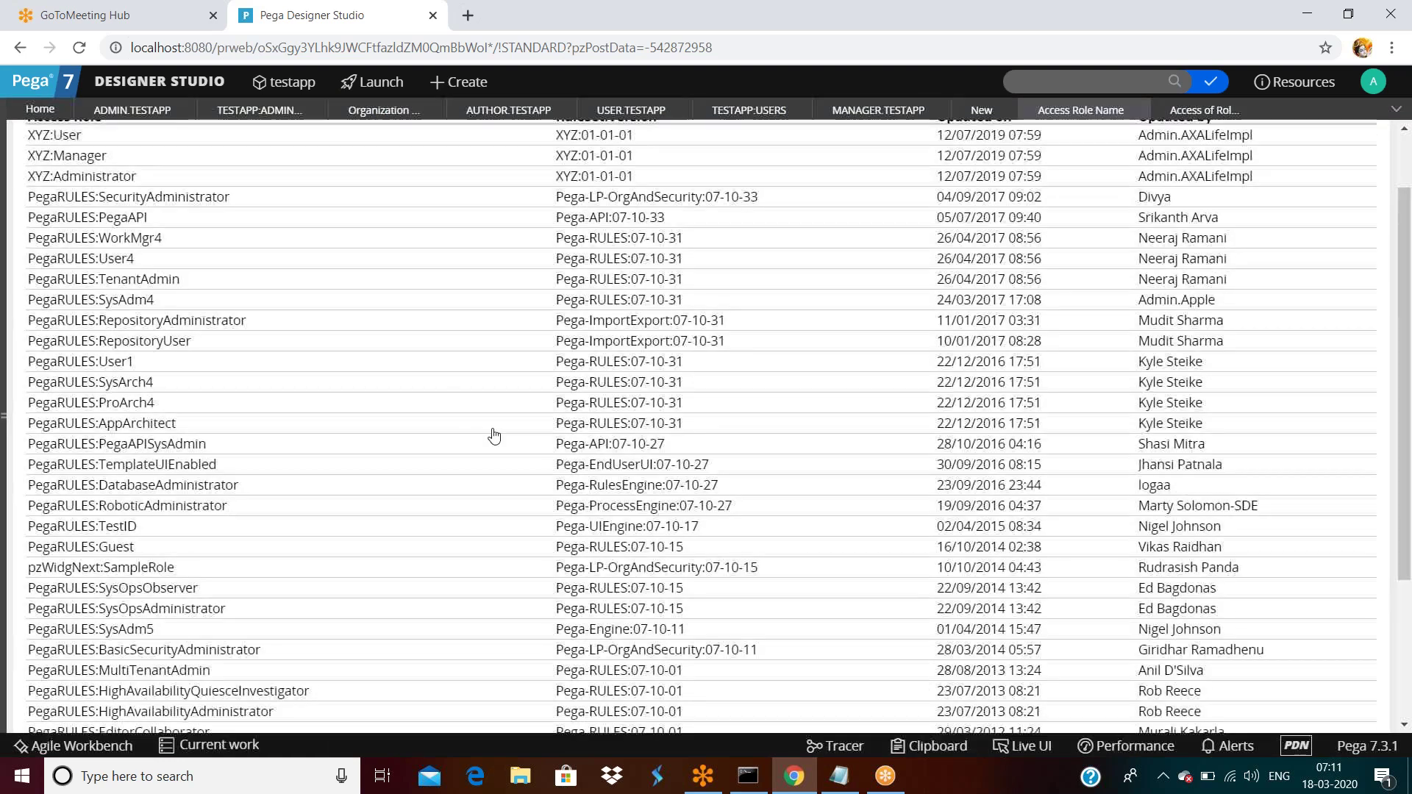
{"action": "scroll", "coordinate": [74, 261], "scroll_direction": "up", "scroll_amount": 2}
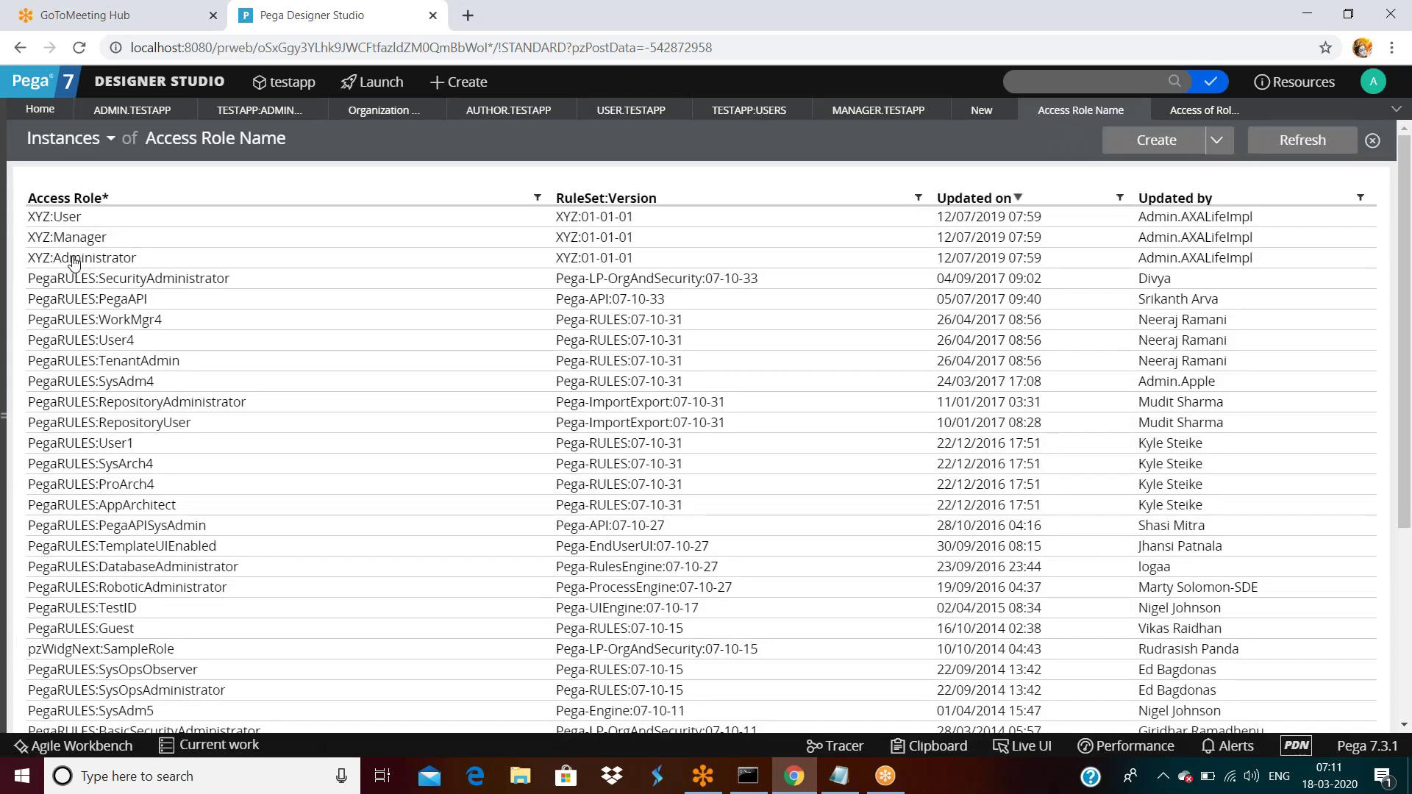
{"action": "left_click", "coordinate": [74, 259]}
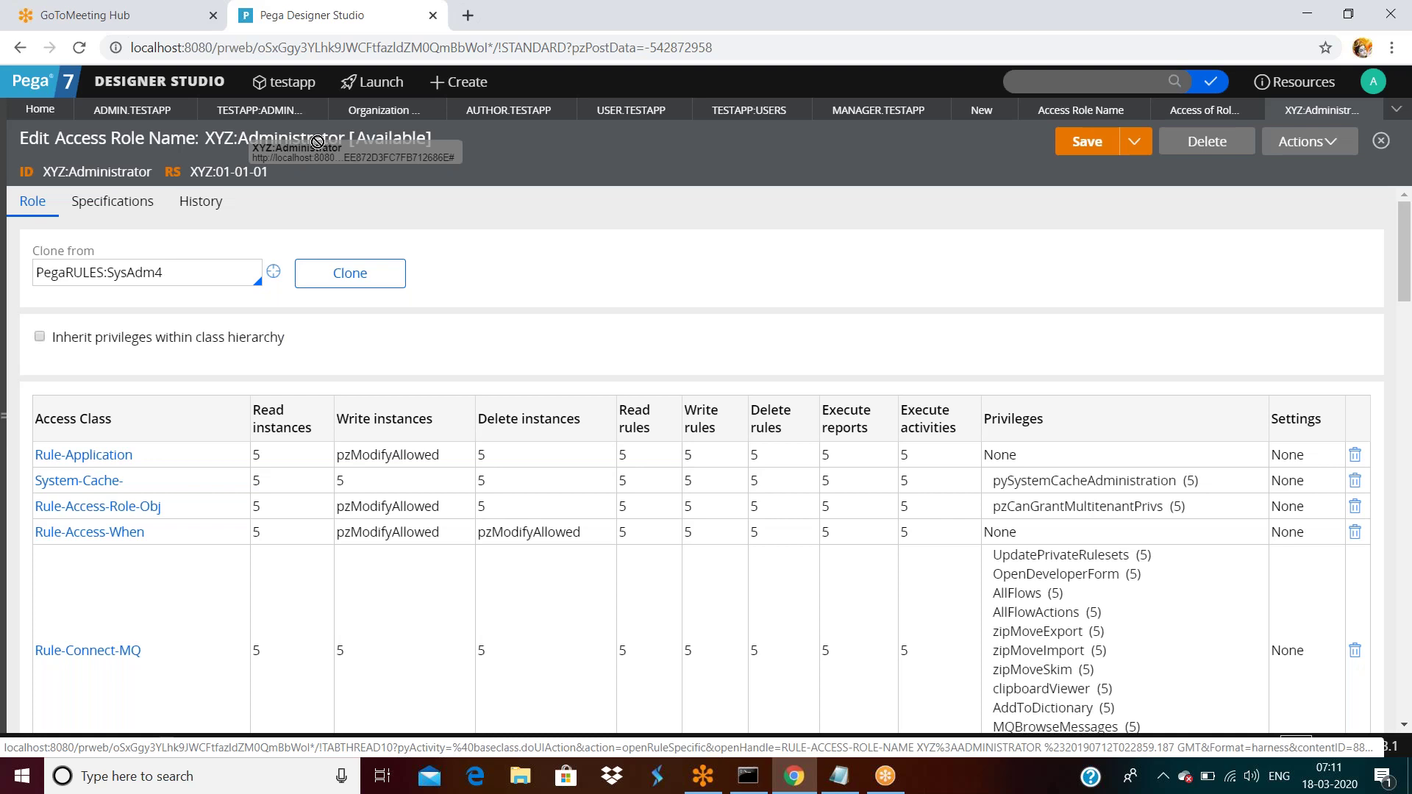
{"action": "scroll", "coordinate": [717, 363], "scroll_direction": "down", "scroll_amount": 15}
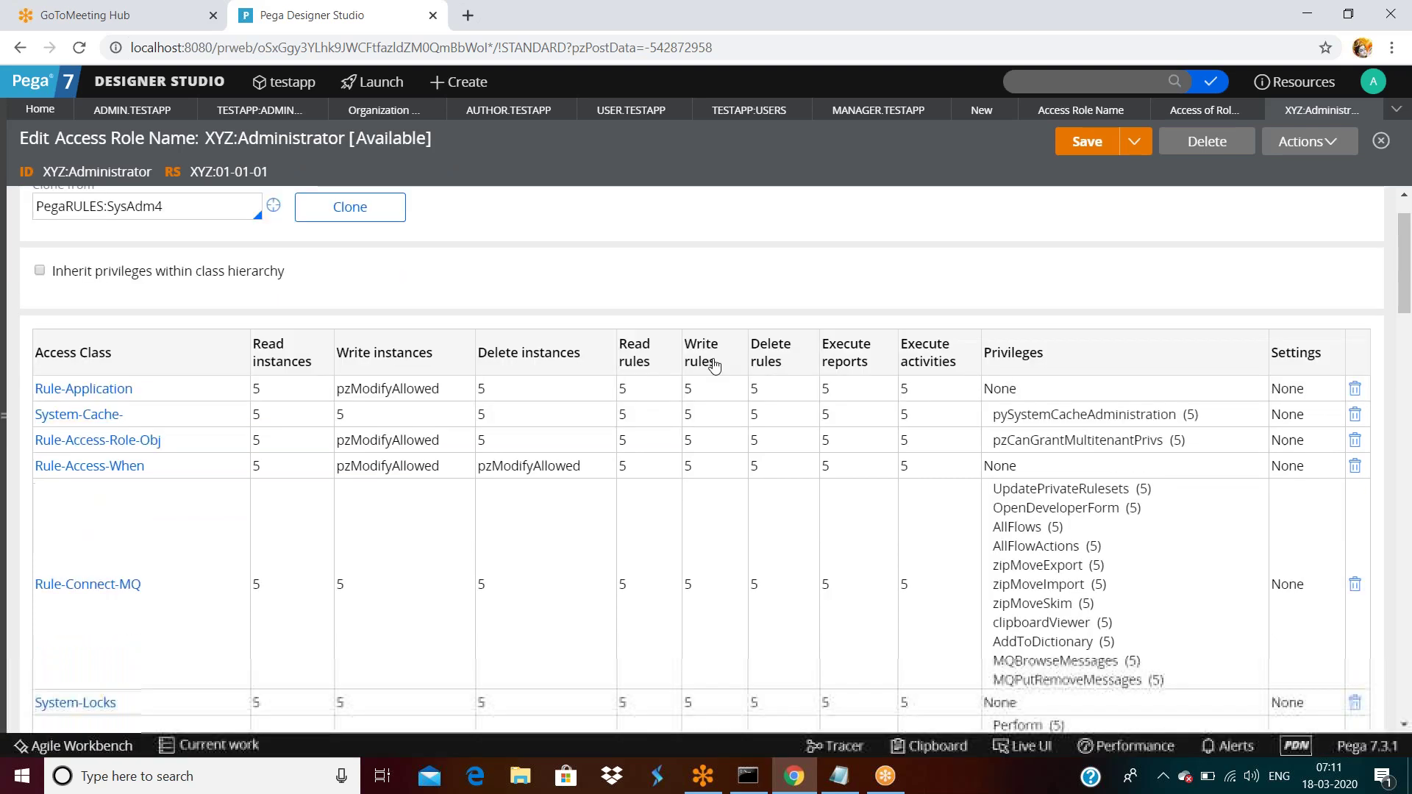
{"action": "scroll", "coordinate": [719, 368], "scroll_direction": "up", "scroll_amount": 15}
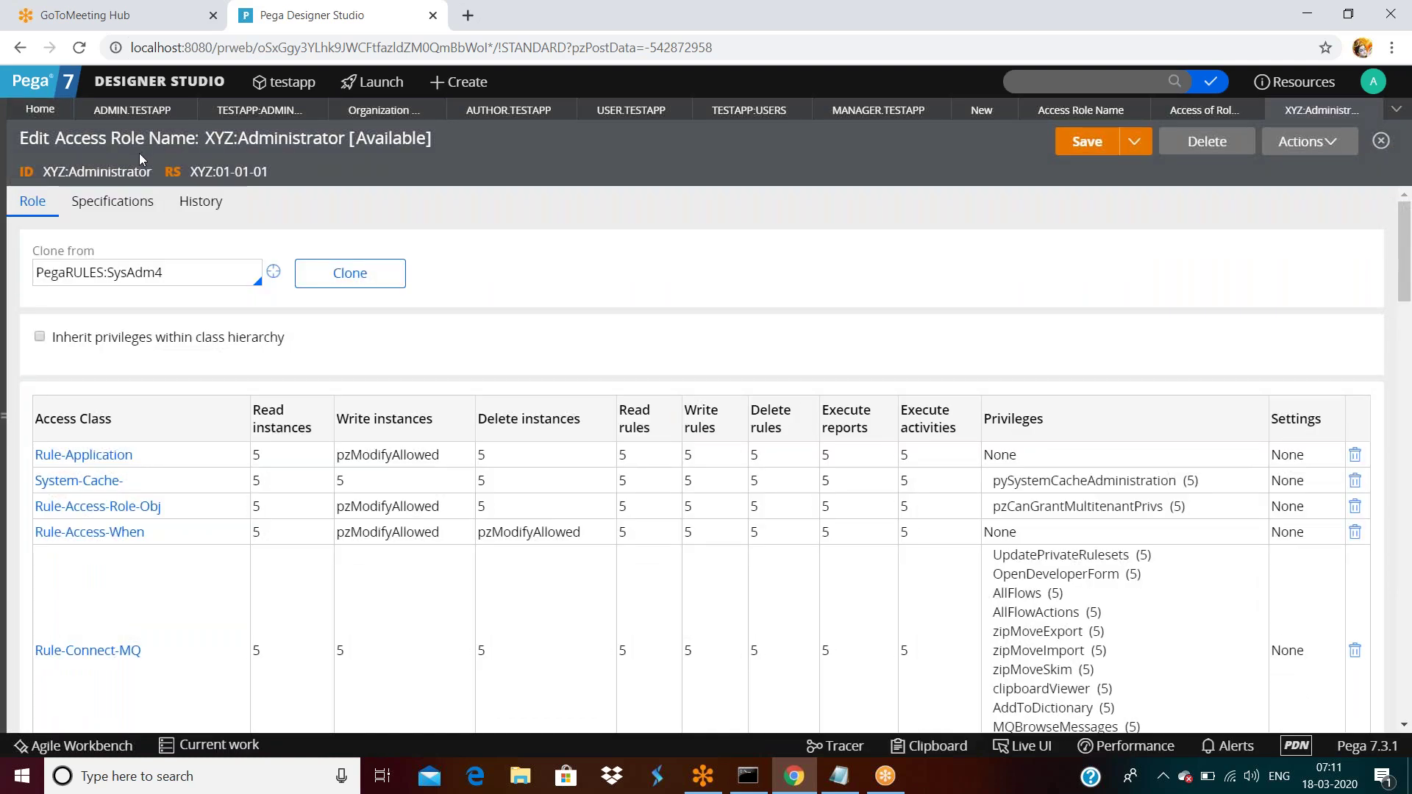
{"action": "scroll", "coordinate": [144, 444], "scroll_direction": "down", "scroll_amount": 10}
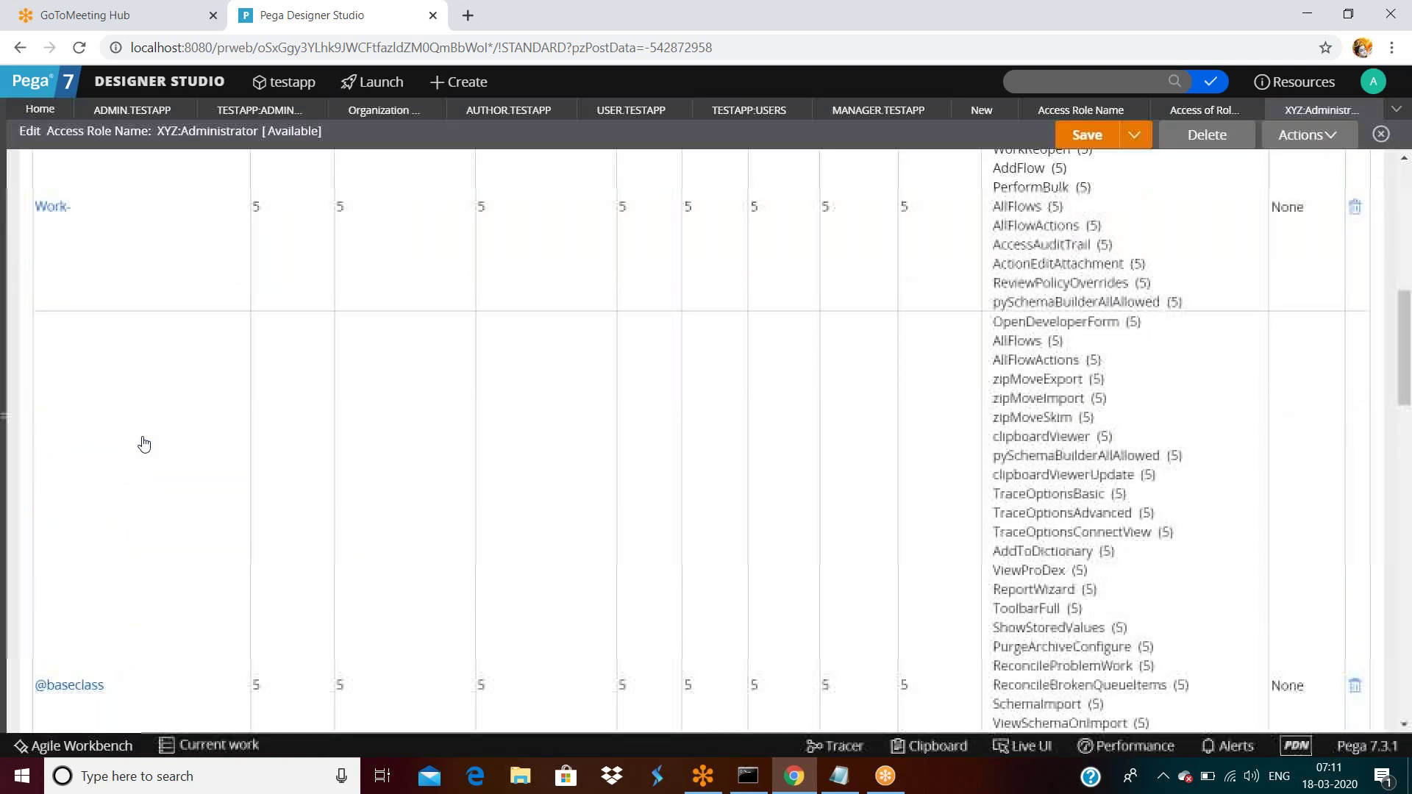
{"action": "scroll", "coordinate": [146, 447], "scroll_direction": "down", "scroll_amount": 15}
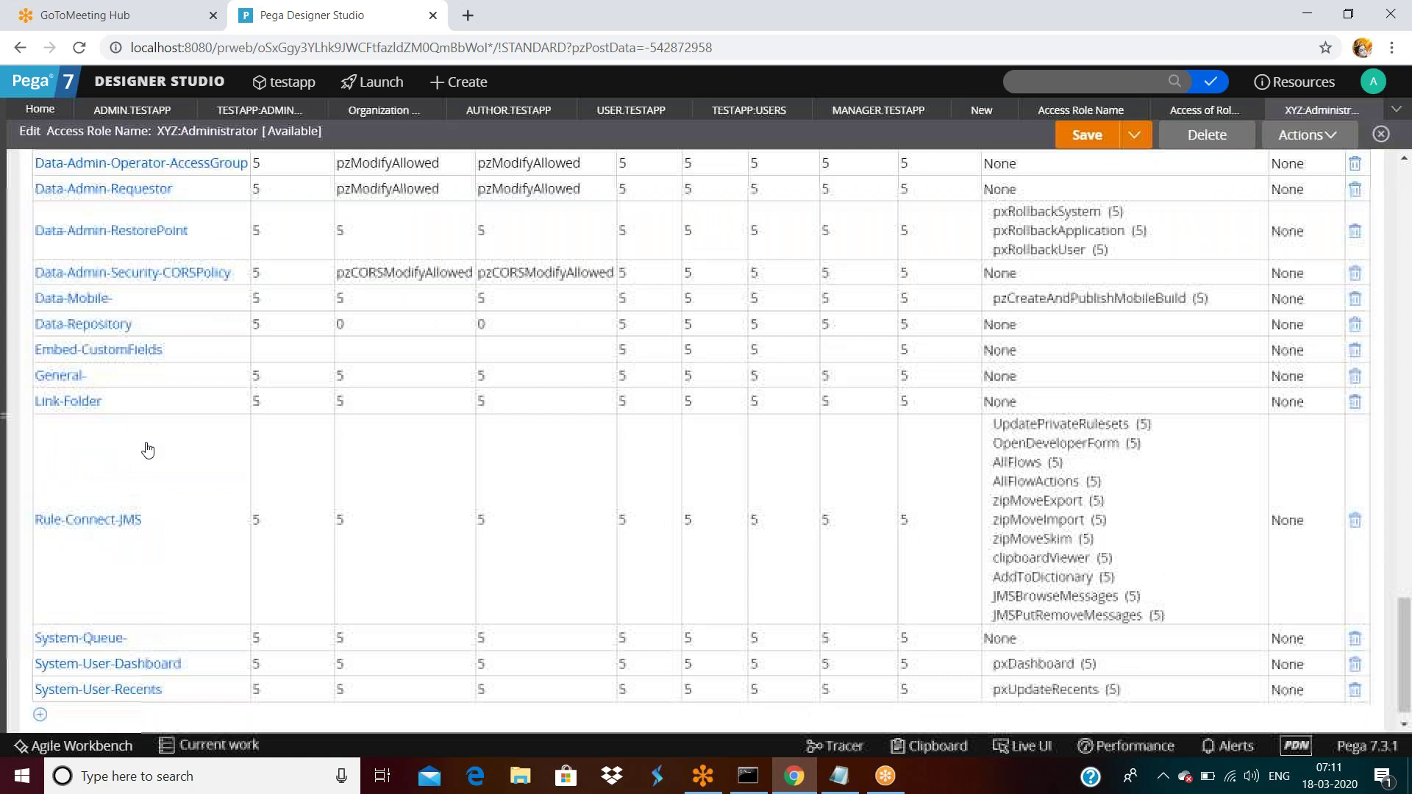
{"action": "scroll", "coordinate": [148, 450], "scroll_direction": "down", "scroll_amount": 1}
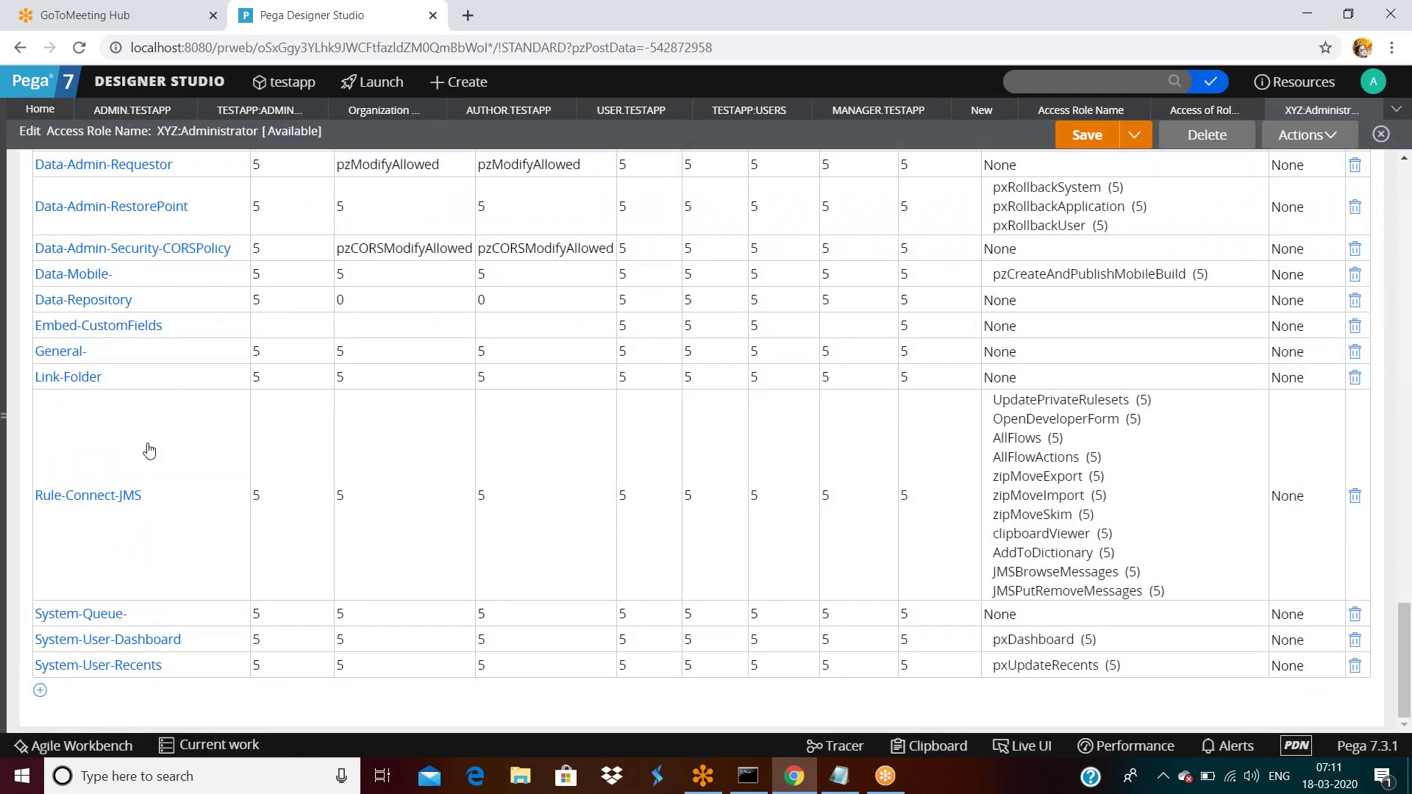
{"action": "scroll", "coordinate": [147, 450], "scroll_direction": "up", "scroll_amount": 4}
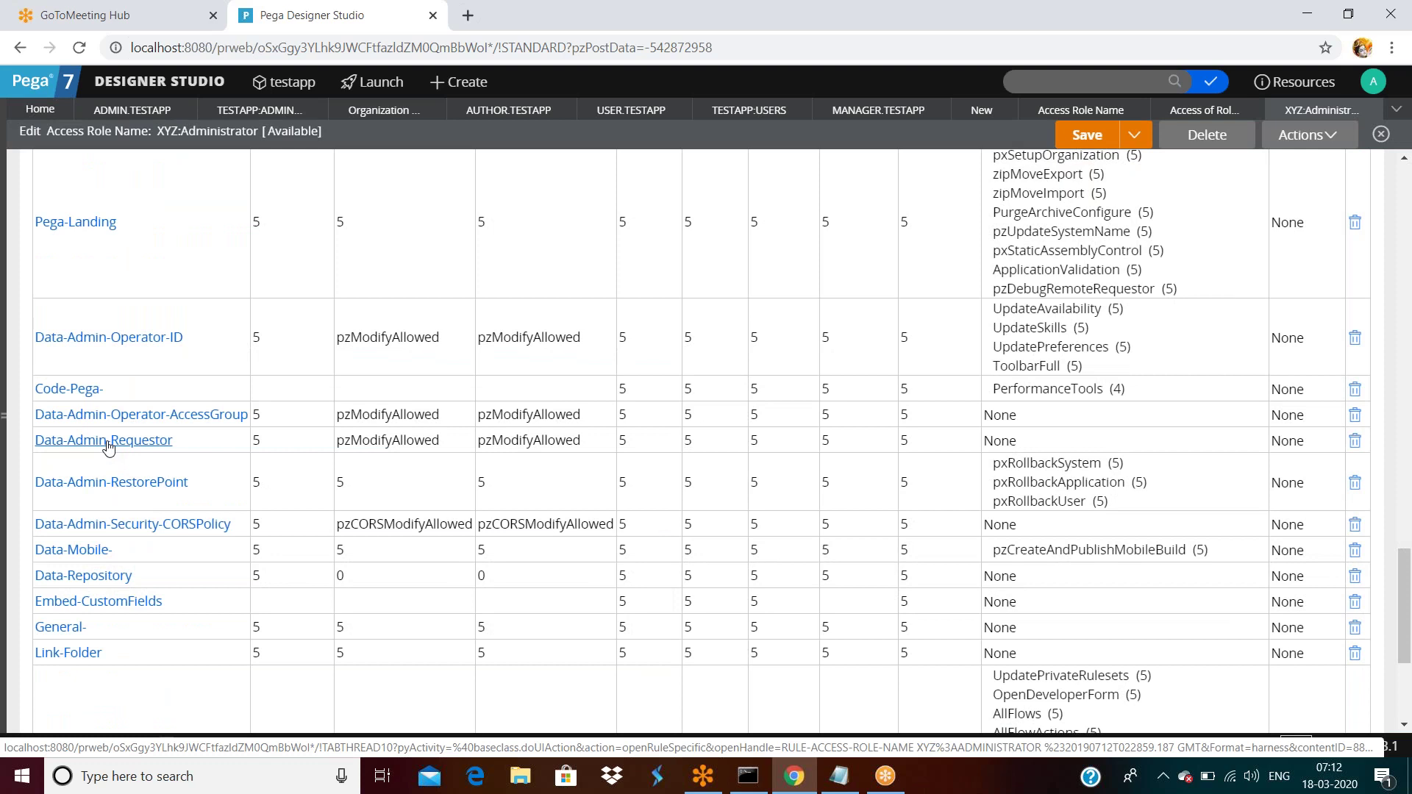
Open Data-Admin-Requestor's access settings and highlight its Read, Write and Delete instances permissions.
{"action": "left_click", "coordinate": [108, 444]}
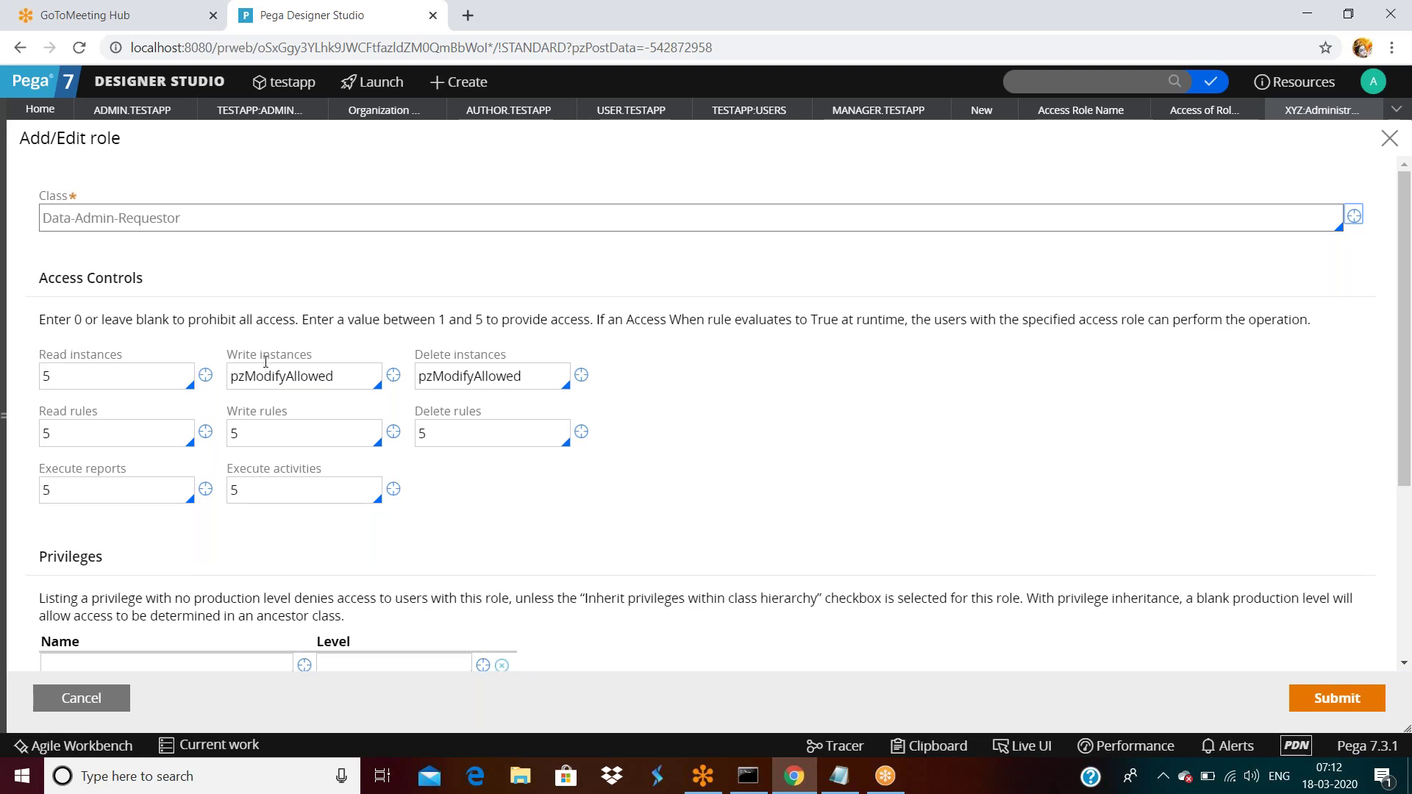
{"action": "double_click", "coordinate": [109, 359]}
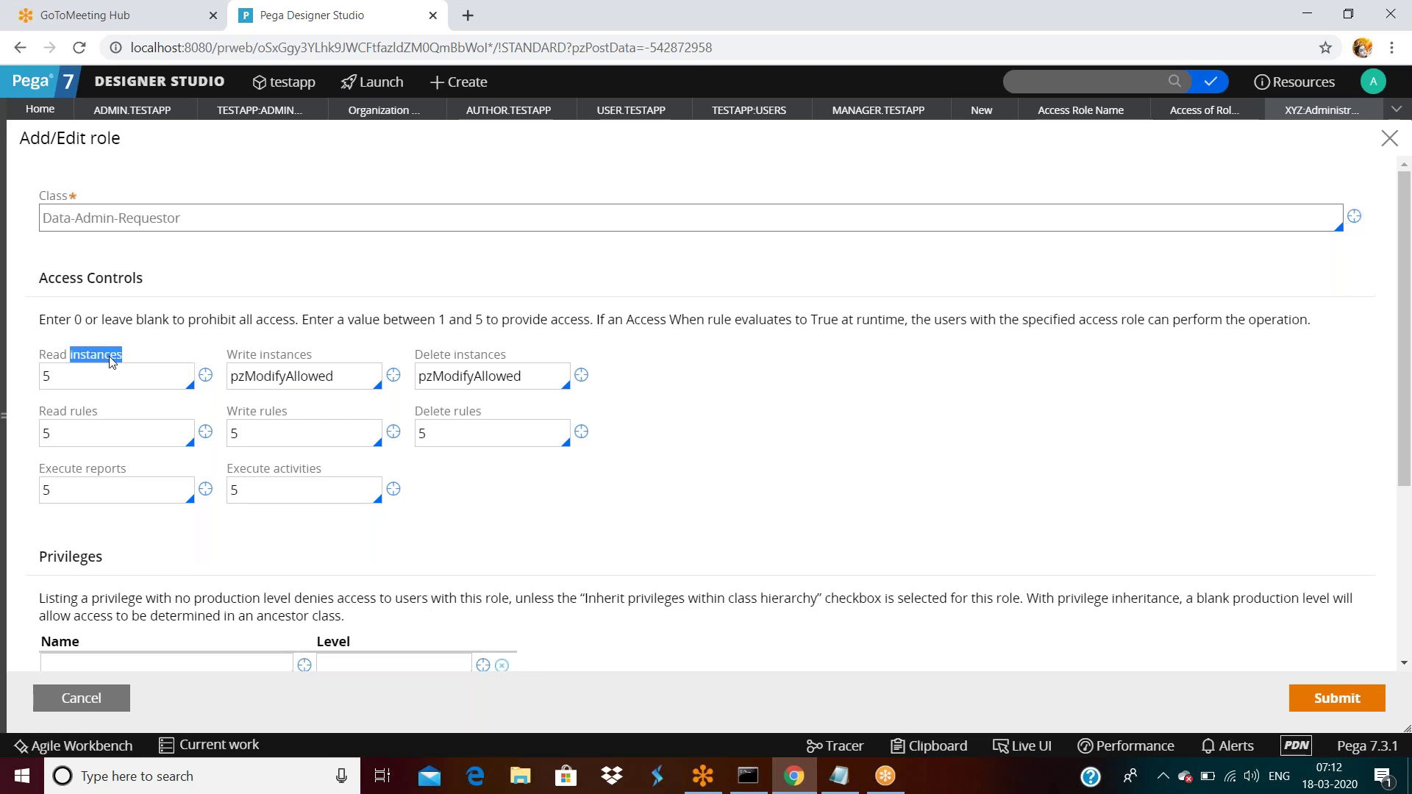
{"action": "double_click", "coordinate": [270, 359]}
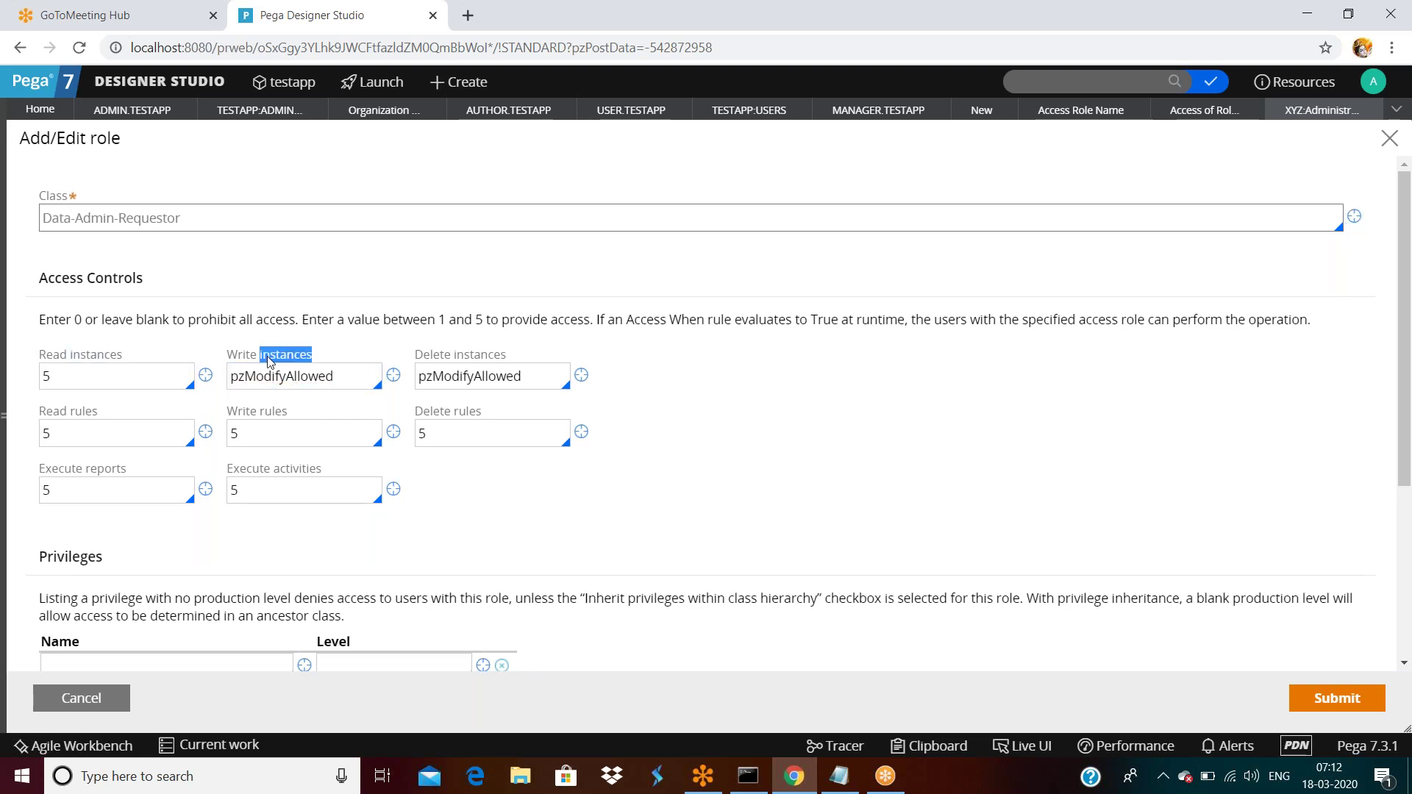
{"action": "triple_click", "coordinate": [450, 360]}
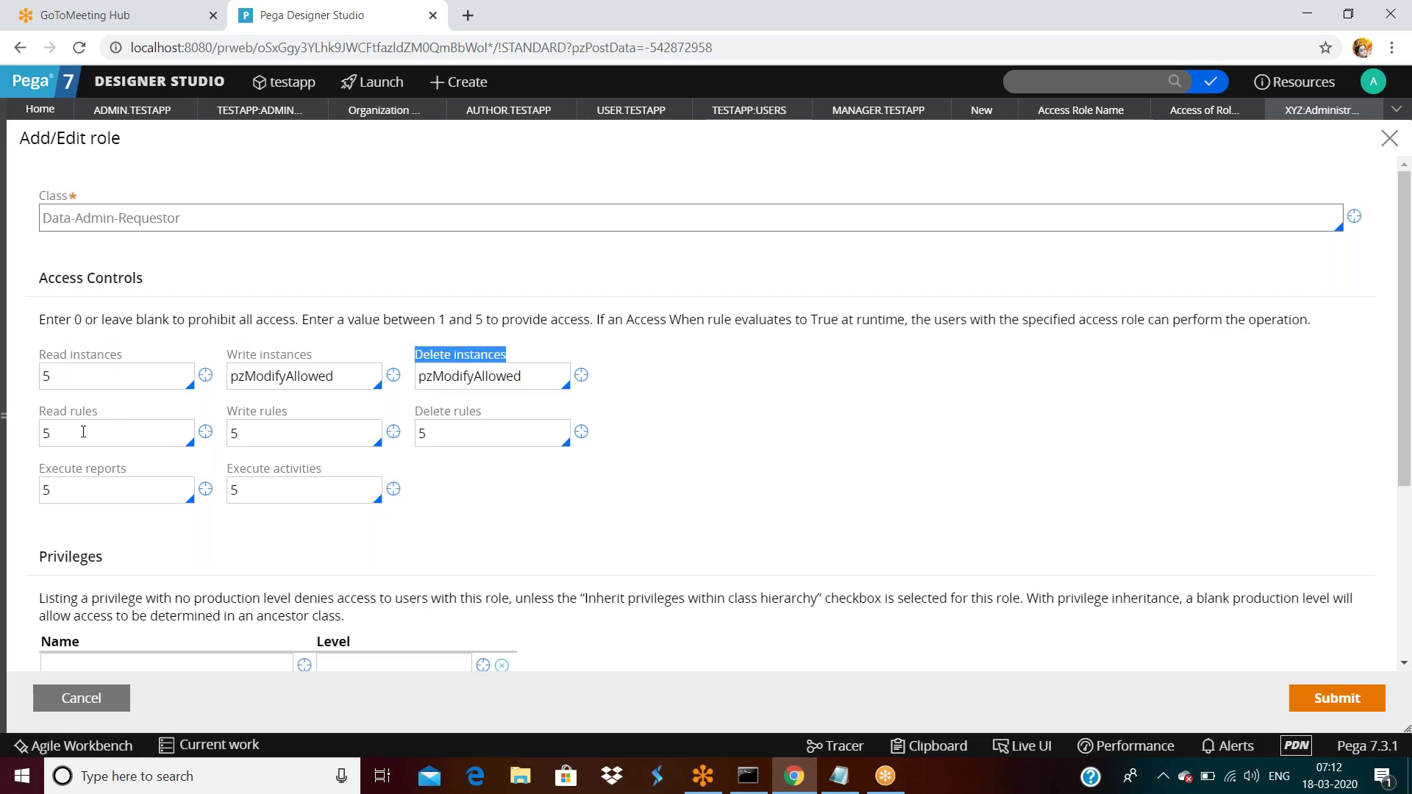
{"action": "left_click", "coordinate": [197, 232]}
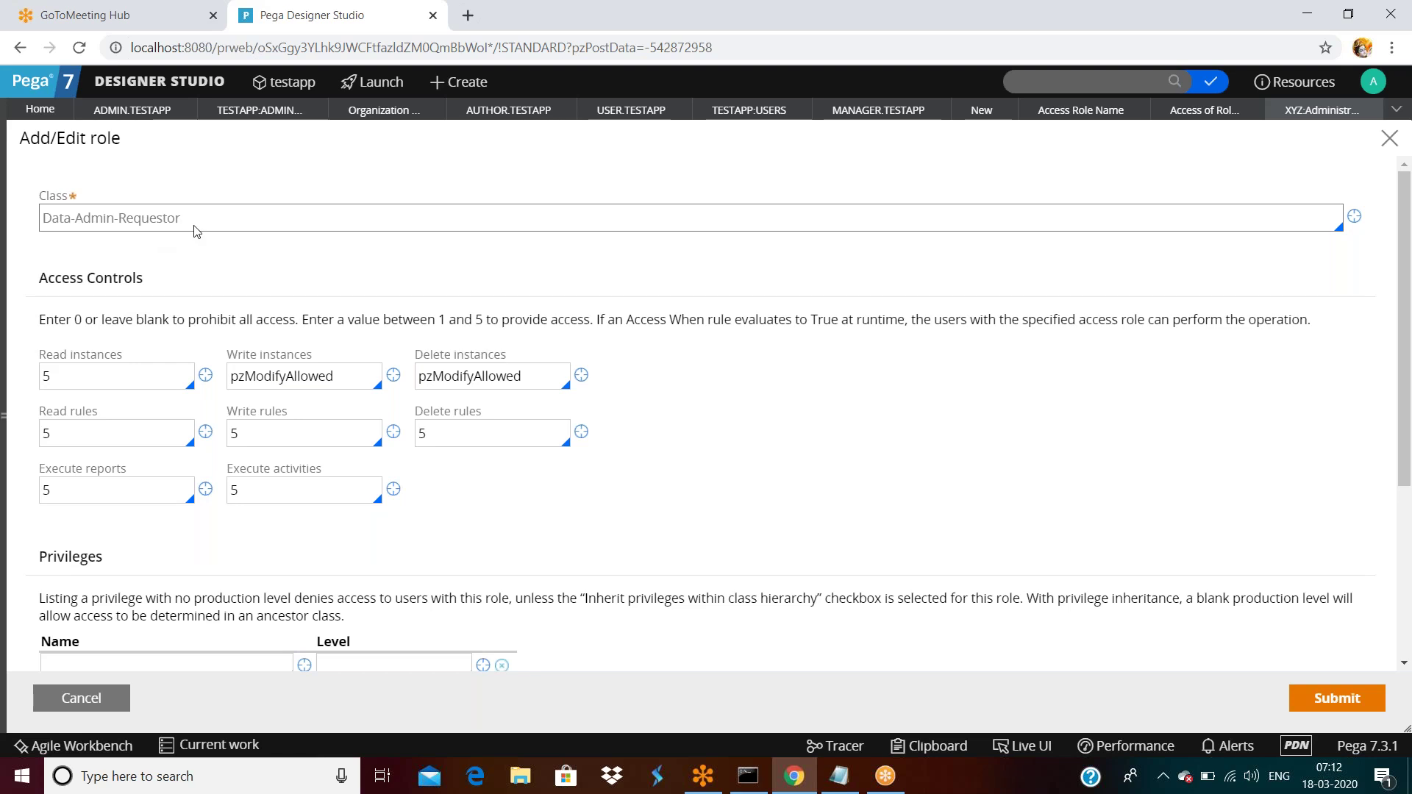
{"action": "double_click", "coordinate": [195, 228]}
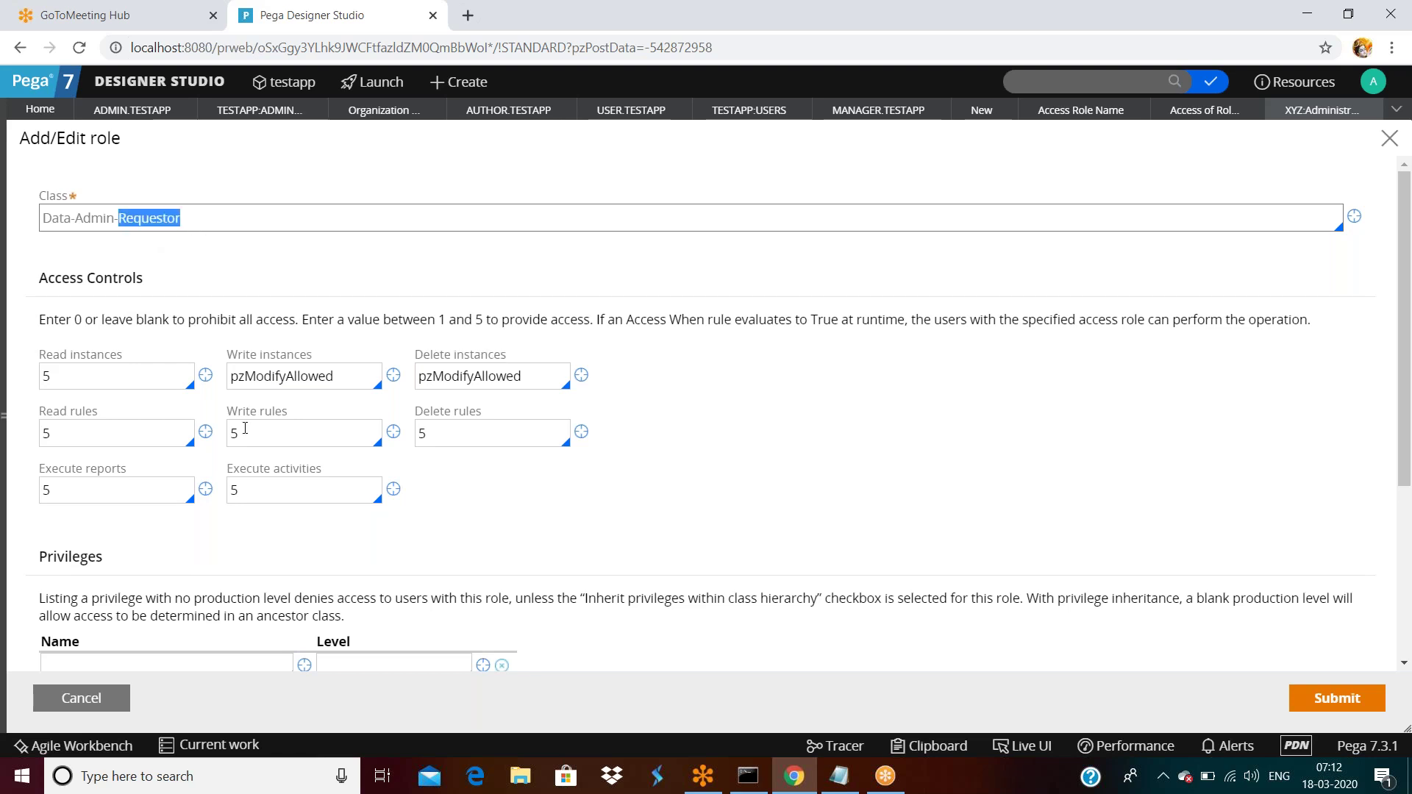
Highlight the level-5 Write rules, Delete rules, Execute reports and Execute activities values.
{"action": "left_click", "coordinate": [76, 434]}
{"action": "double_click", "coordinate": [252, 430]}
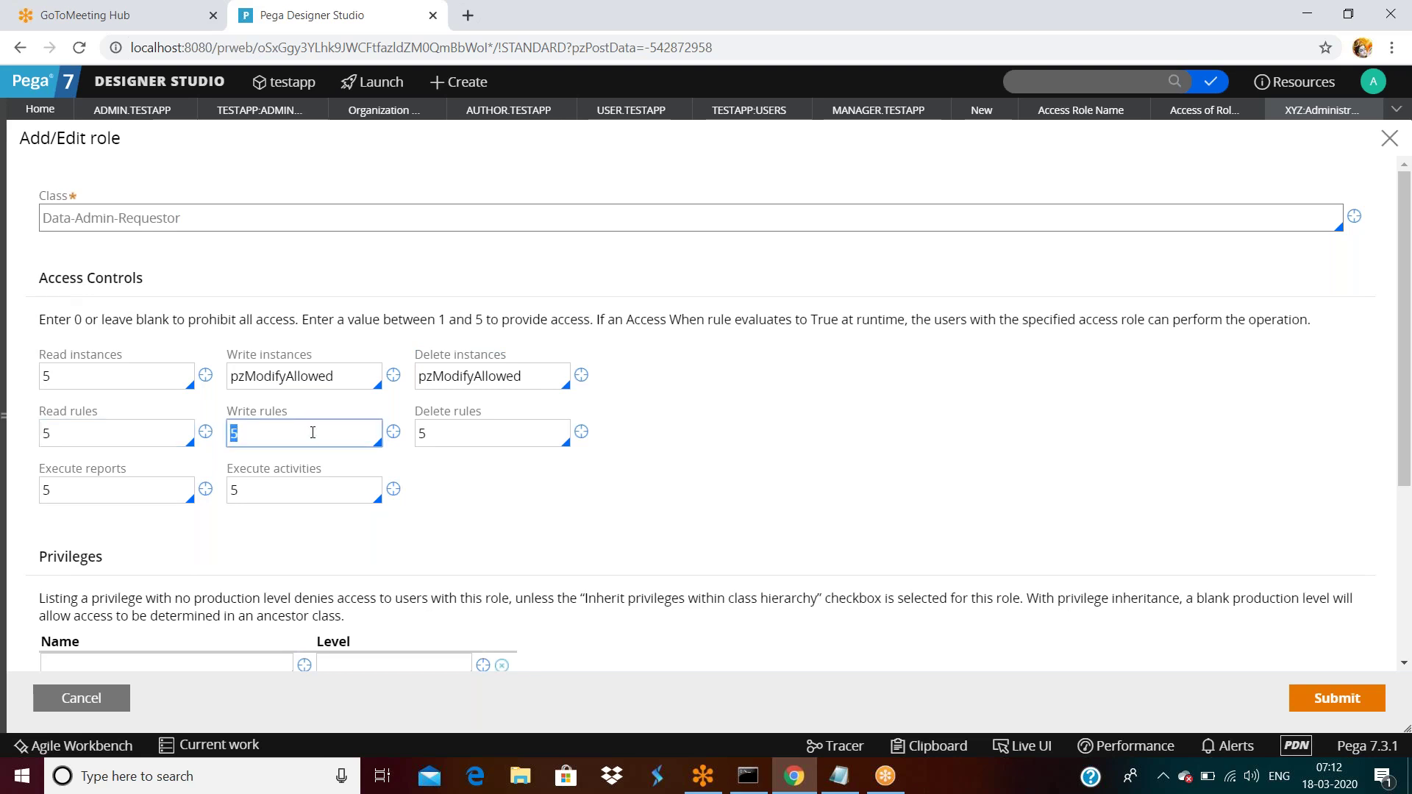
{"action": "double_click", "coordinate": [467, 434]}
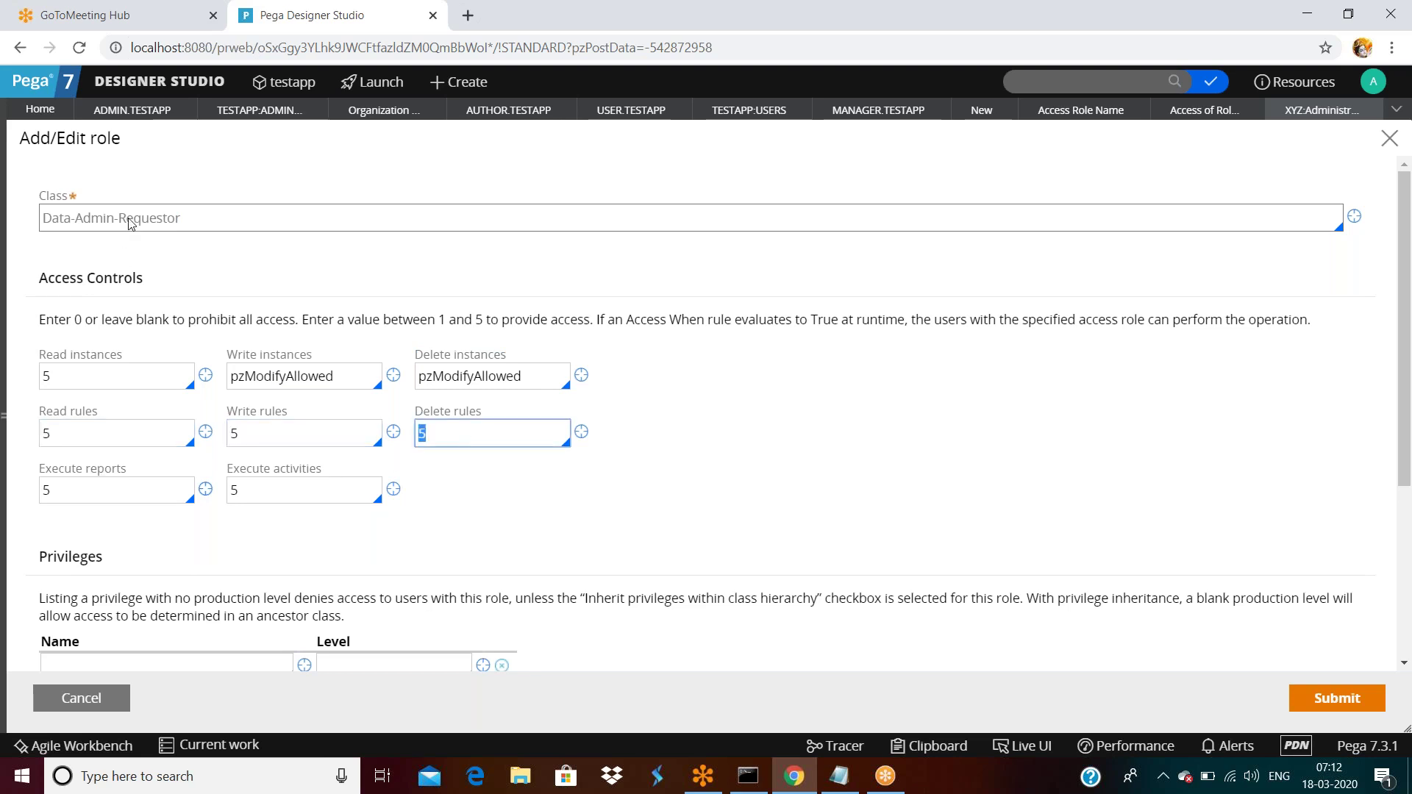
{"action": "double_click", "coordinate": [87, 483]}
{"action": "double_click", "coordinate": [285, 499]}
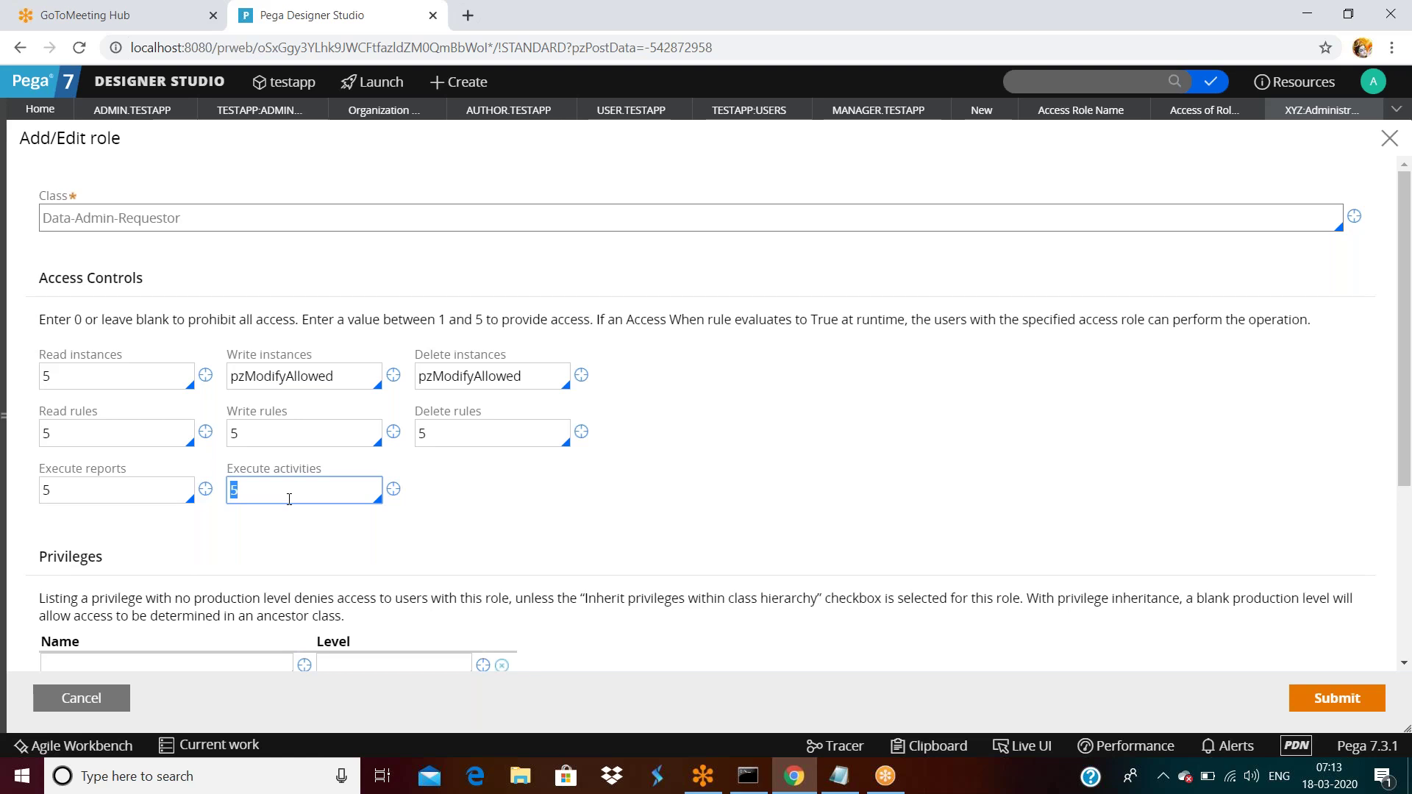
{"action": "triple_click", "coordinate": [206, 216]}
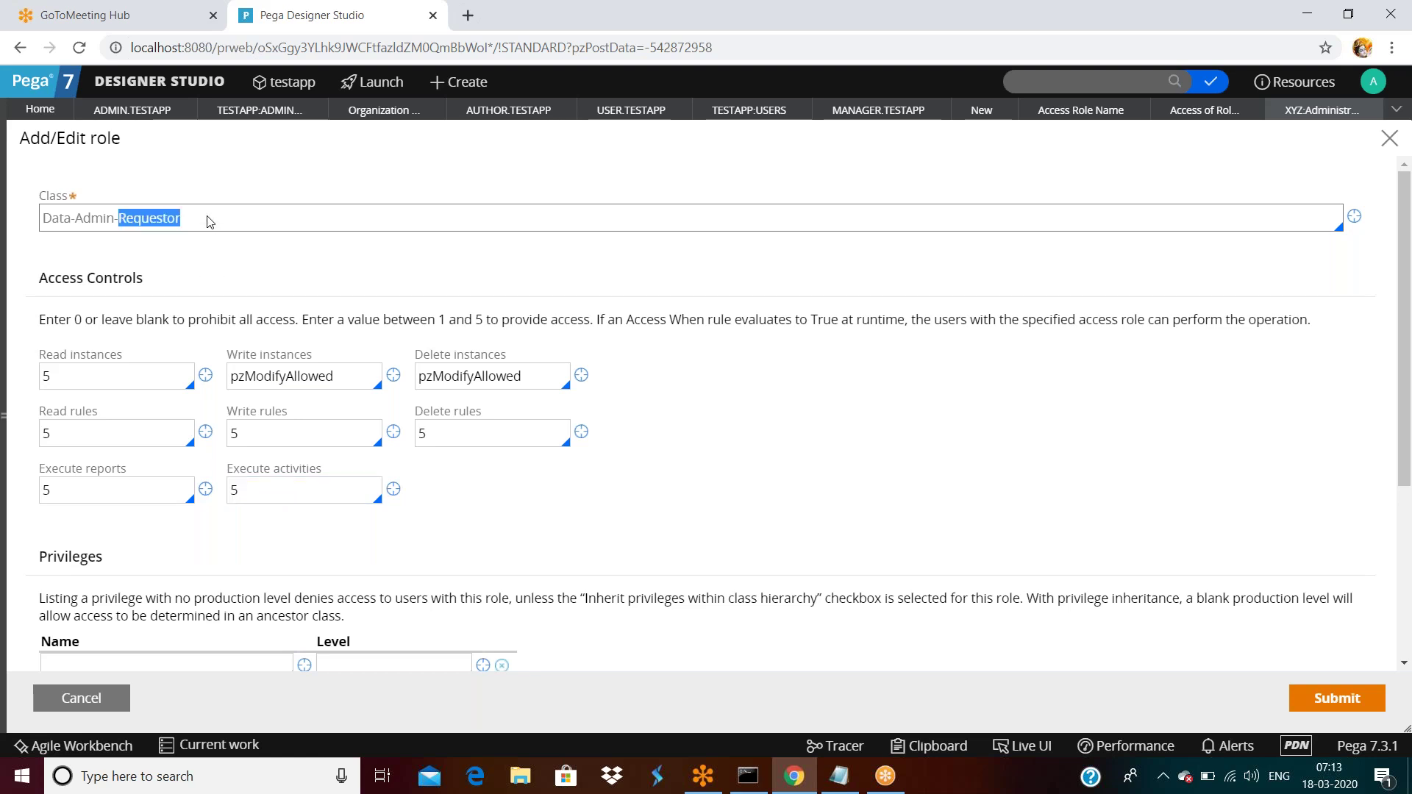
{"action": "left_click", "coordinate": [86, 380]}
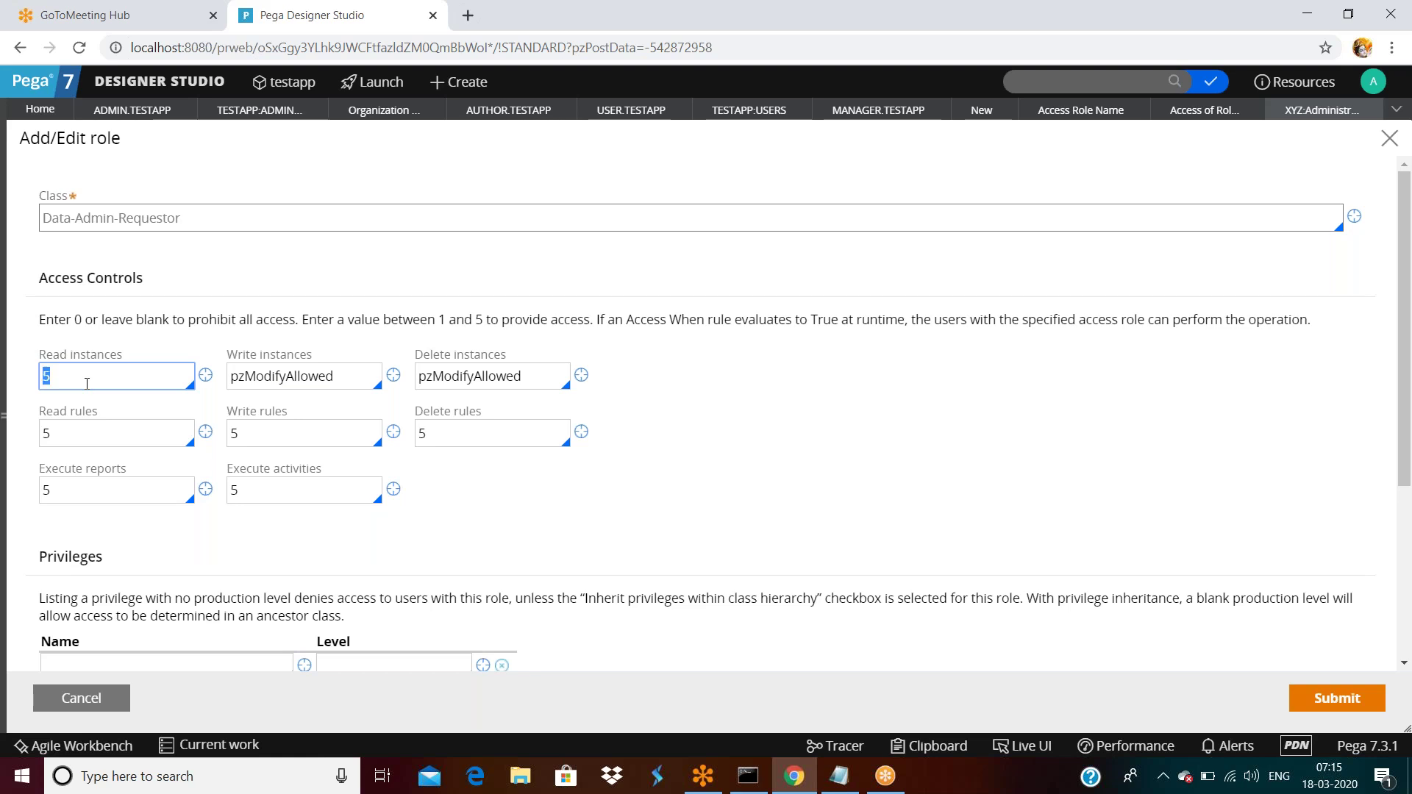
Highlight the Read rules value of 5, then cancel the Data-Admin-Requestor dialog unchanged.
{"action": "double_click", "coordinate": [79, 439]}
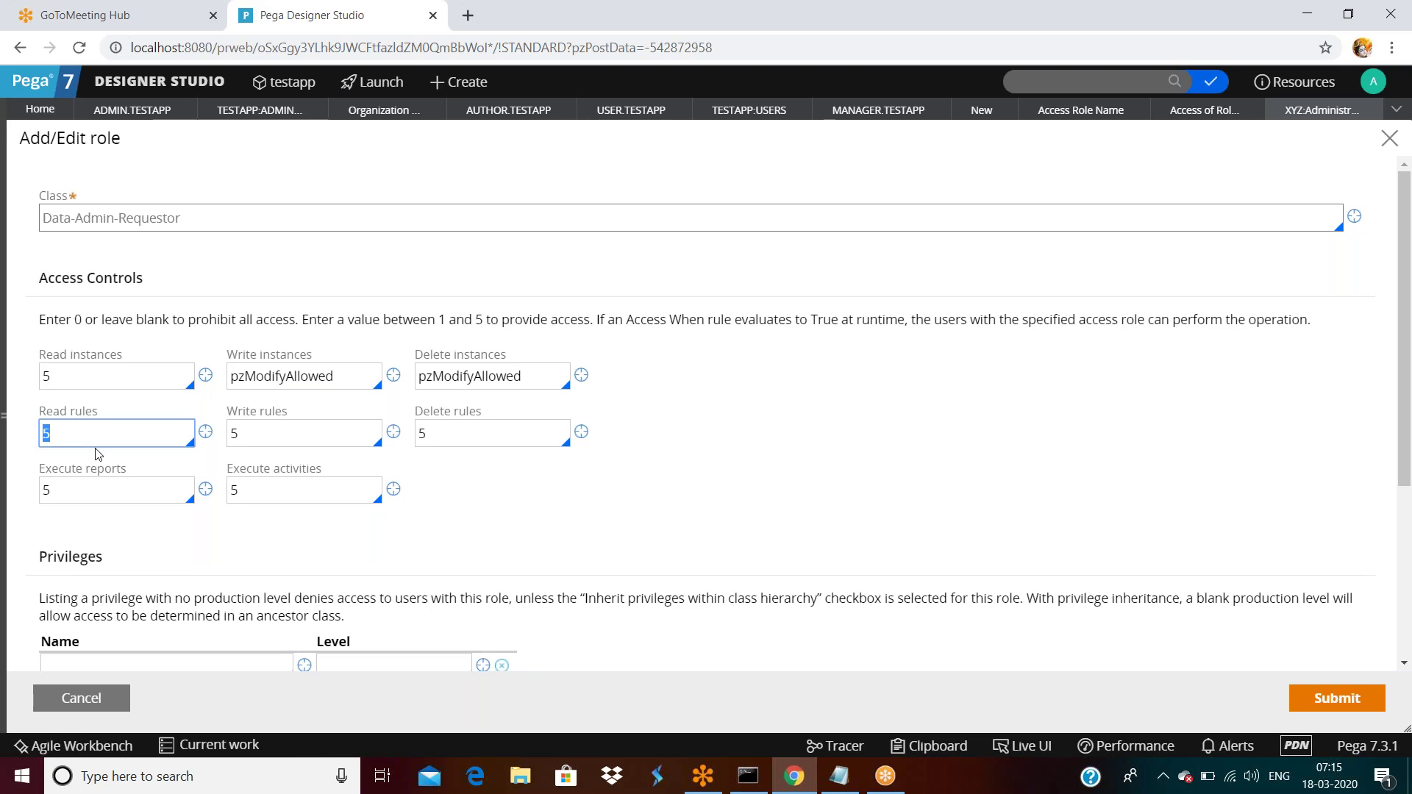
{"action": "left_click", "coordinate": [102, 697]}
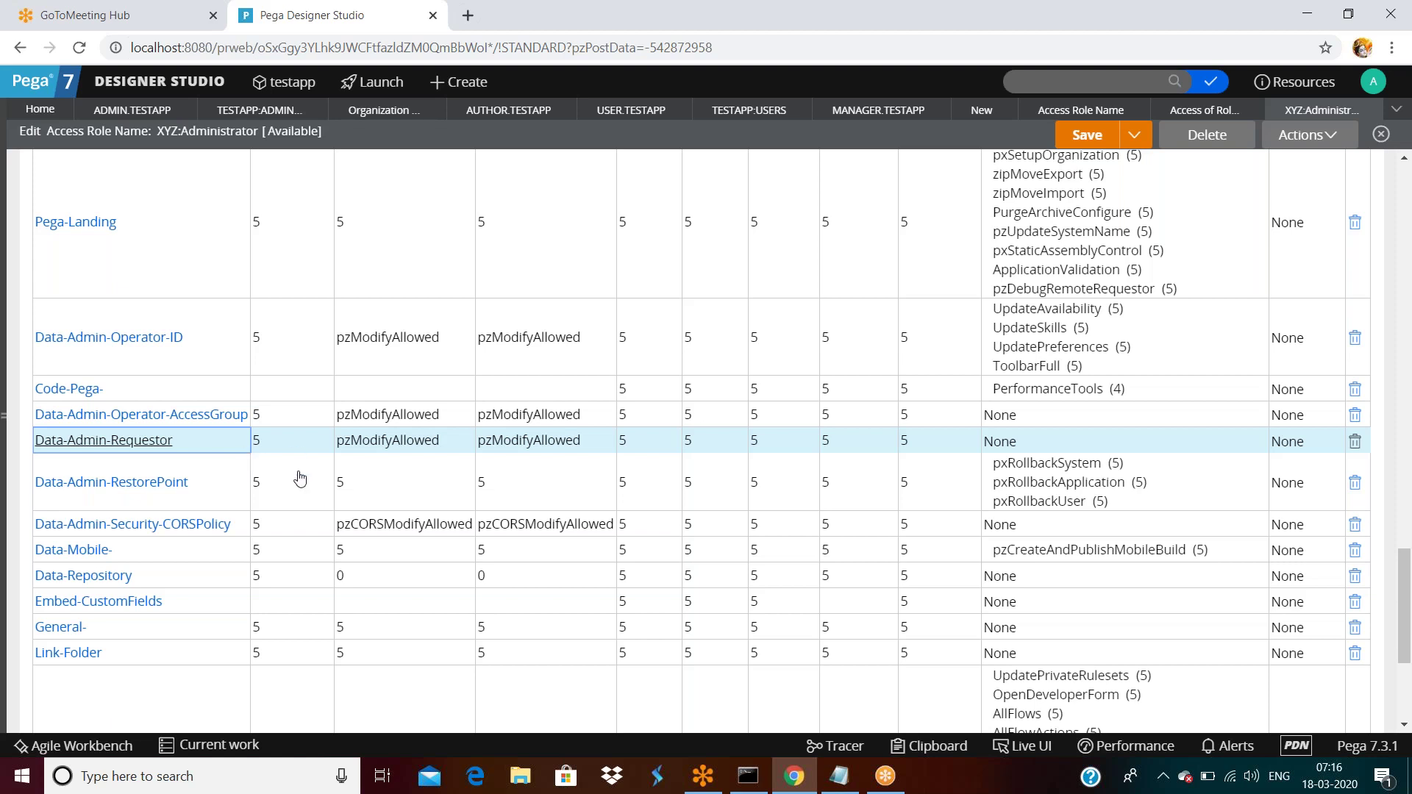
{"action": "scroll", "coordinate": [300, 478], "scroll_direction": "up", "scroll_amount": 15}
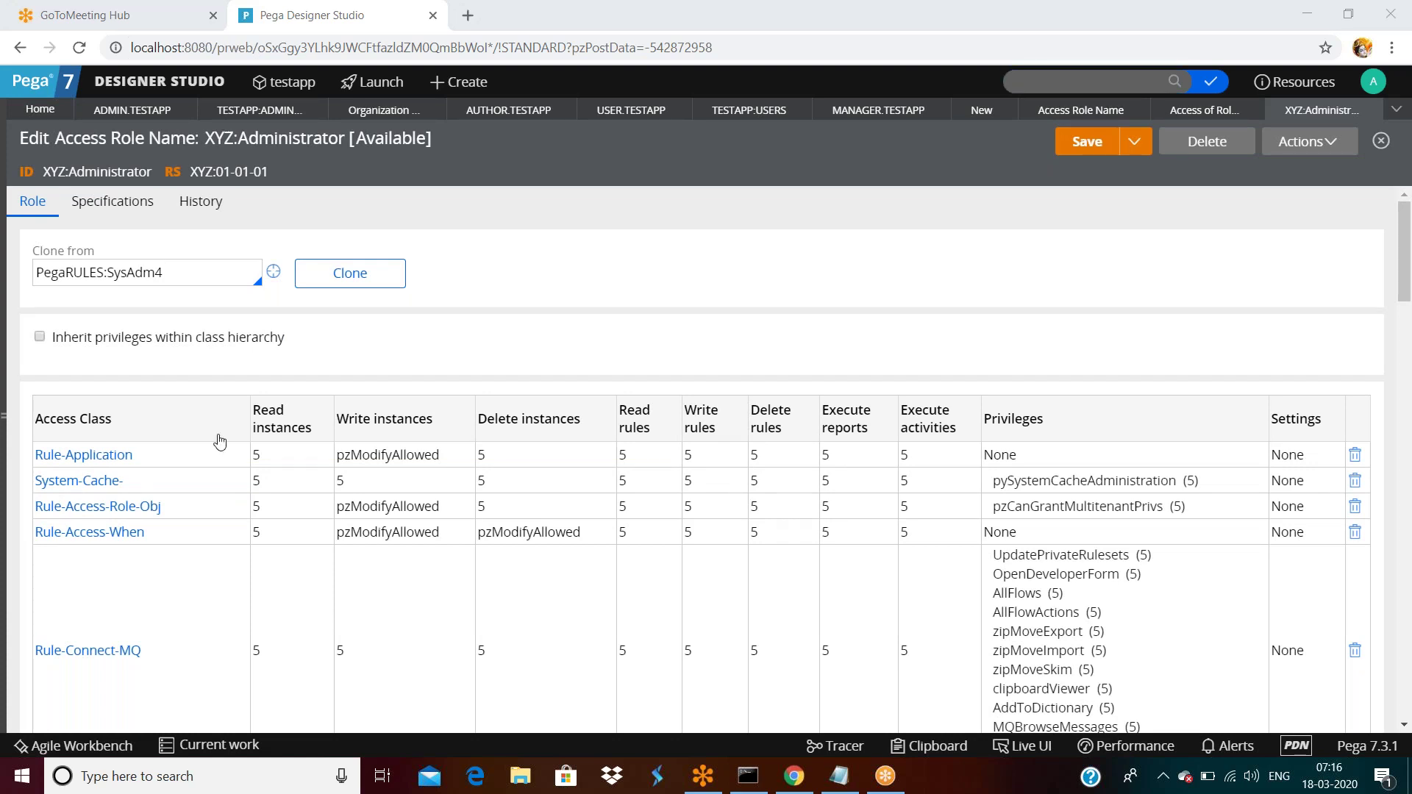
{"action": "scroll", "coordinate": [219, 441], "scroll_direction": "down", "scroll_amount": 15}
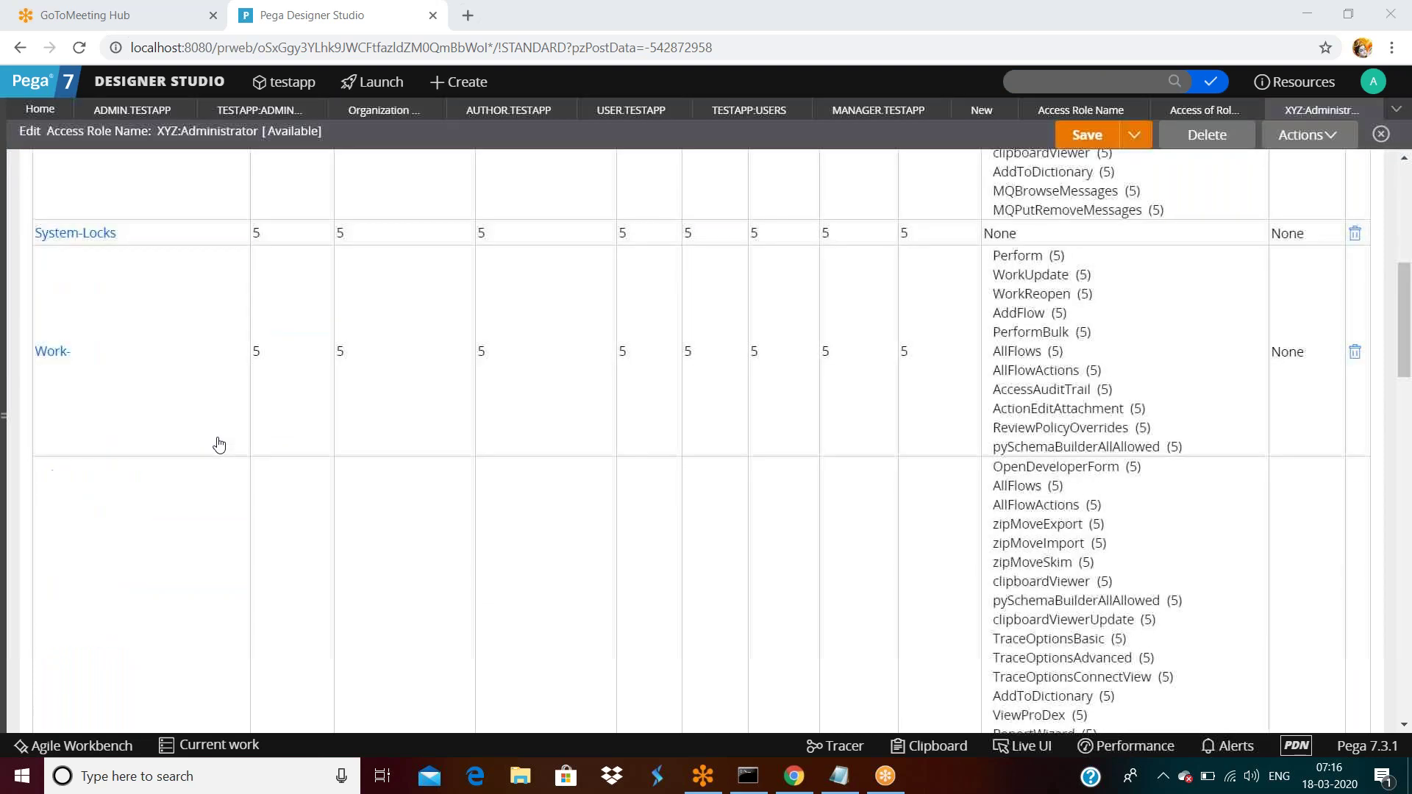
{"action": "scroll", "coordinate": [219, 443], "scroll_direction": "down", "scroll_amount": 5}
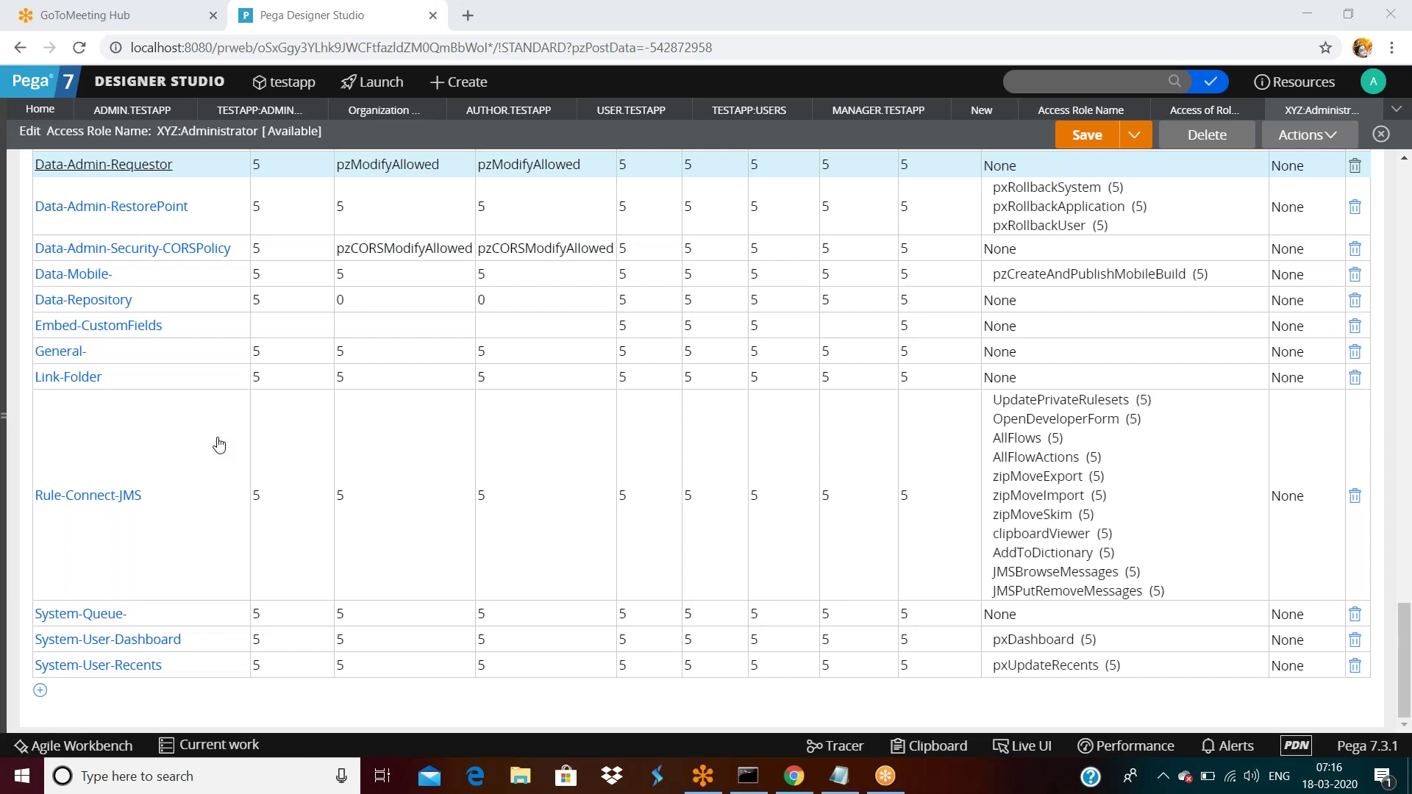
Close the XYZ:Administrator tab and browse the Access Role Name instances list.
{"action": "left_click", "coordinate": [1373, 109]}
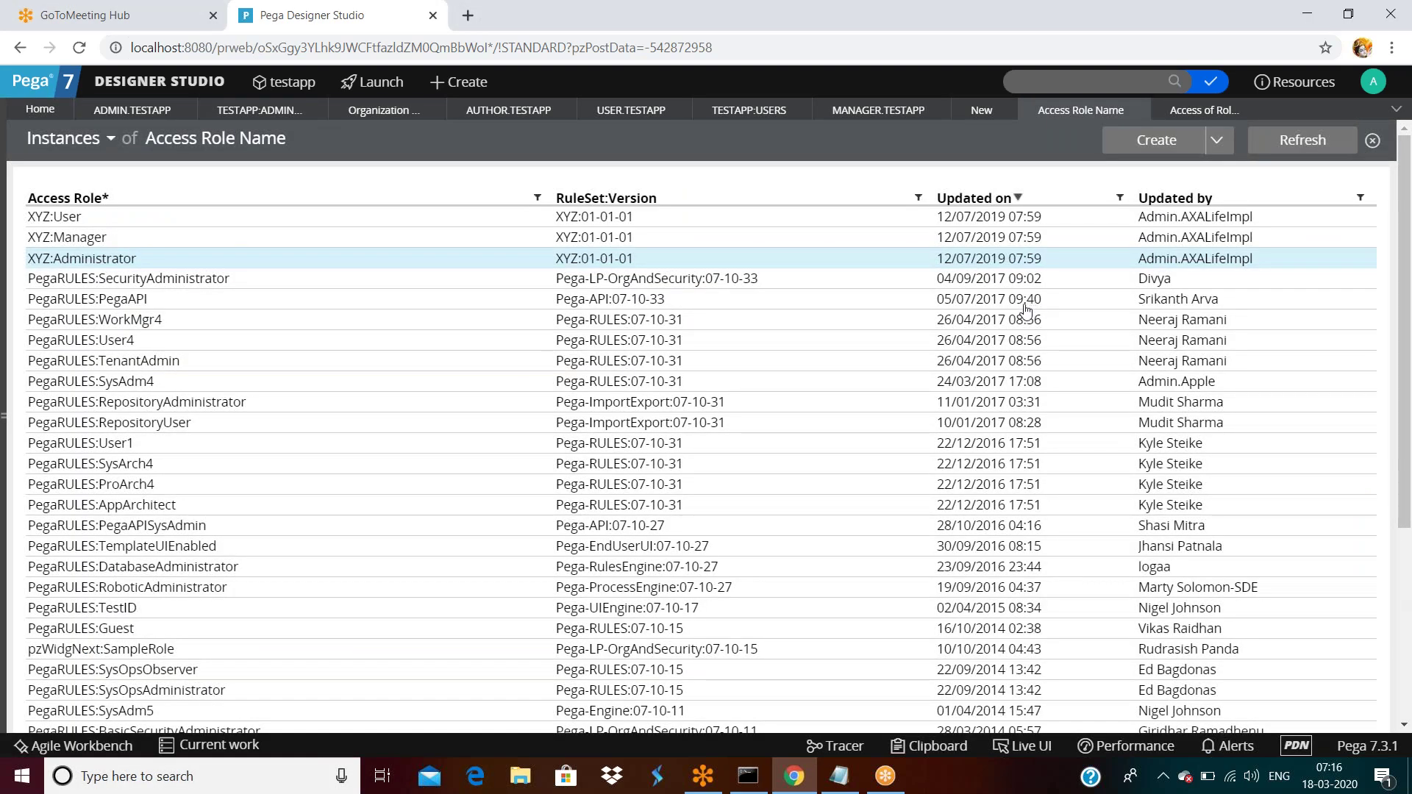
{"action": "scroll", "coordinate": [1028, 309], "scroll_direction": "down", "scroll_amount": 4}
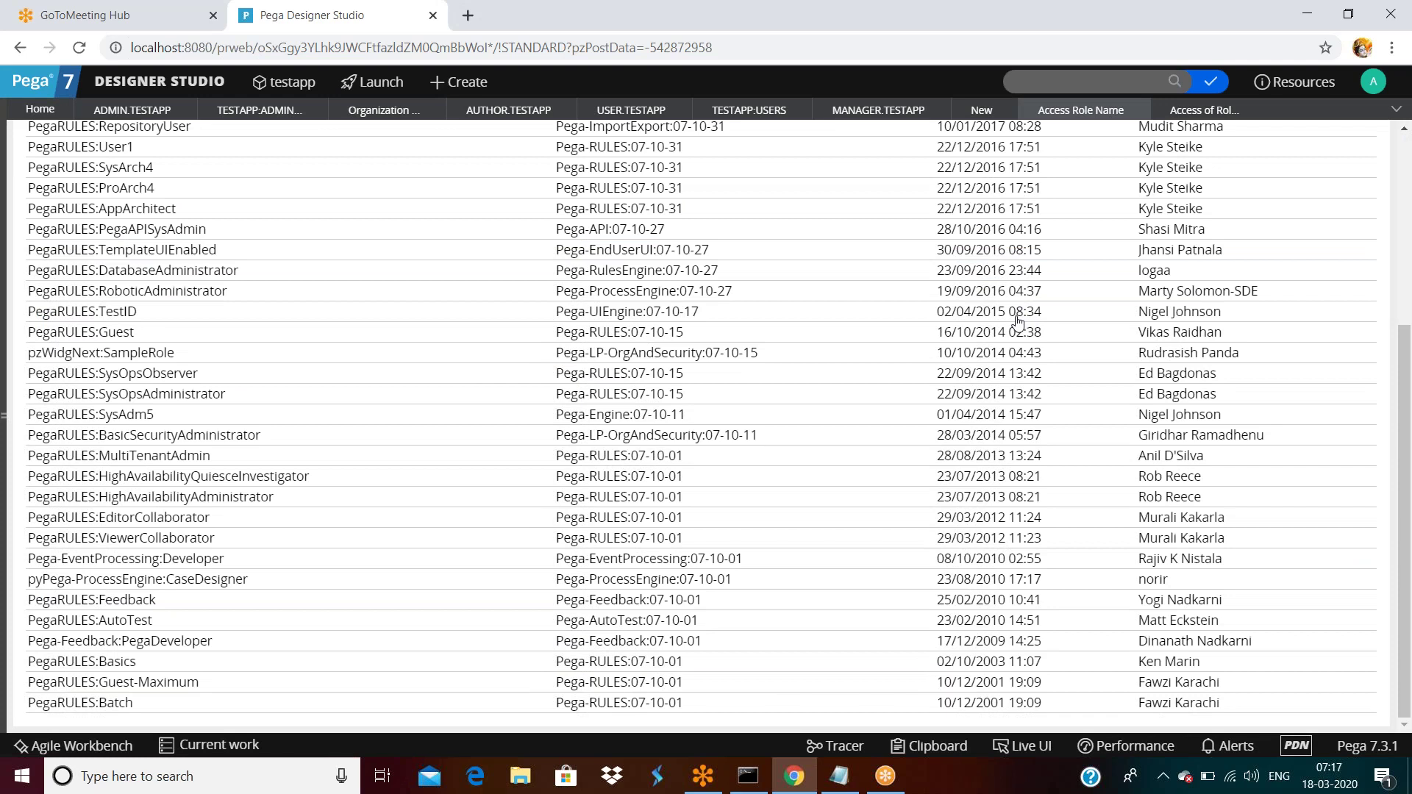
{"action": "scroll", "coordinate": [1018, 321], "scroll_direction": "up", "scroll_amount": 1}
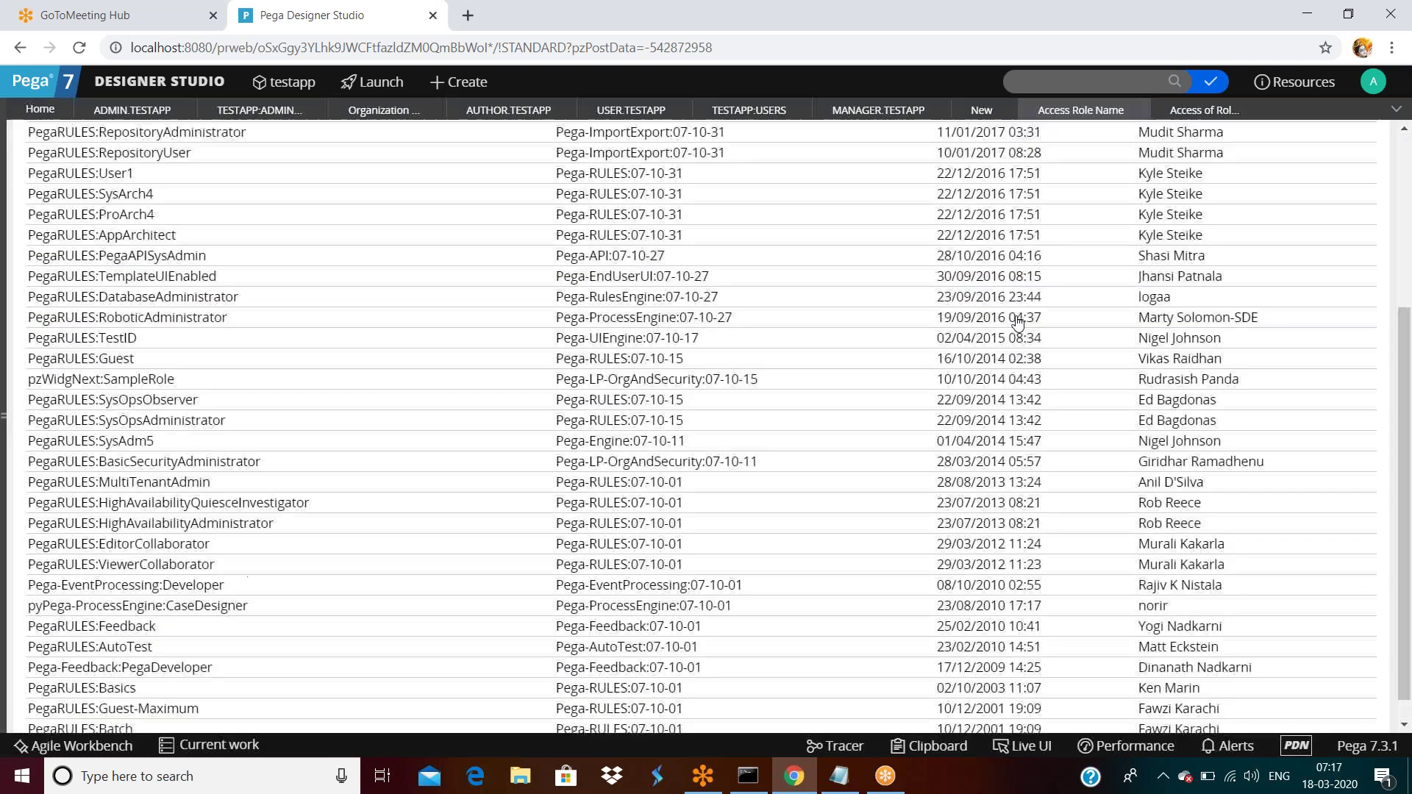
{"action": "scroll", "coordinate": [1018, 321], "scroll_direction": "up", "scroll_amount": 4}
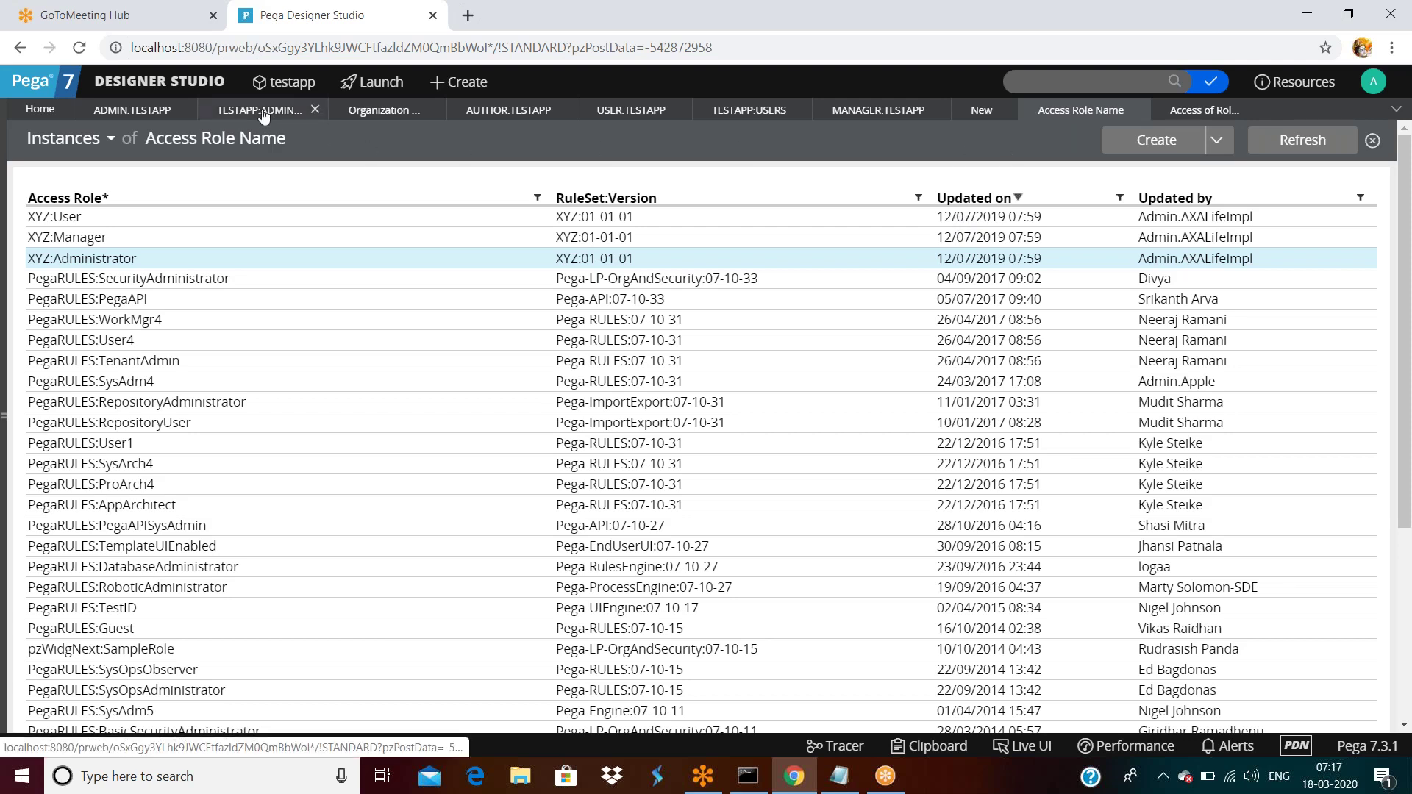
From the Testapp:Administrators access group, open the PegaRULES:SecurityAdministrator role record.
{"action": "left_click", "coordinate": [296, 111]}
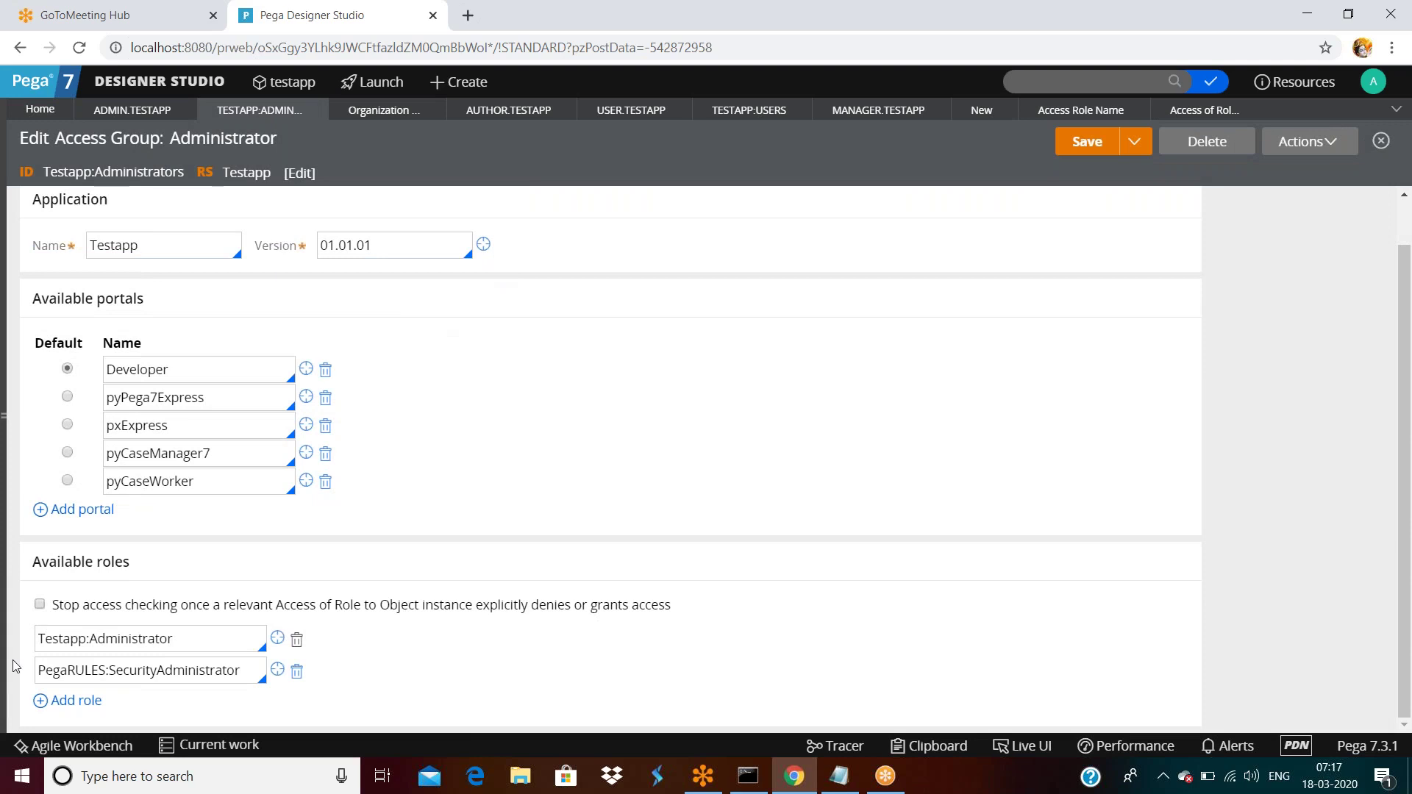
{"action": "left_click", "coordinate": [184, 639]}
{"action": "key", "text": "ctrl+a"}
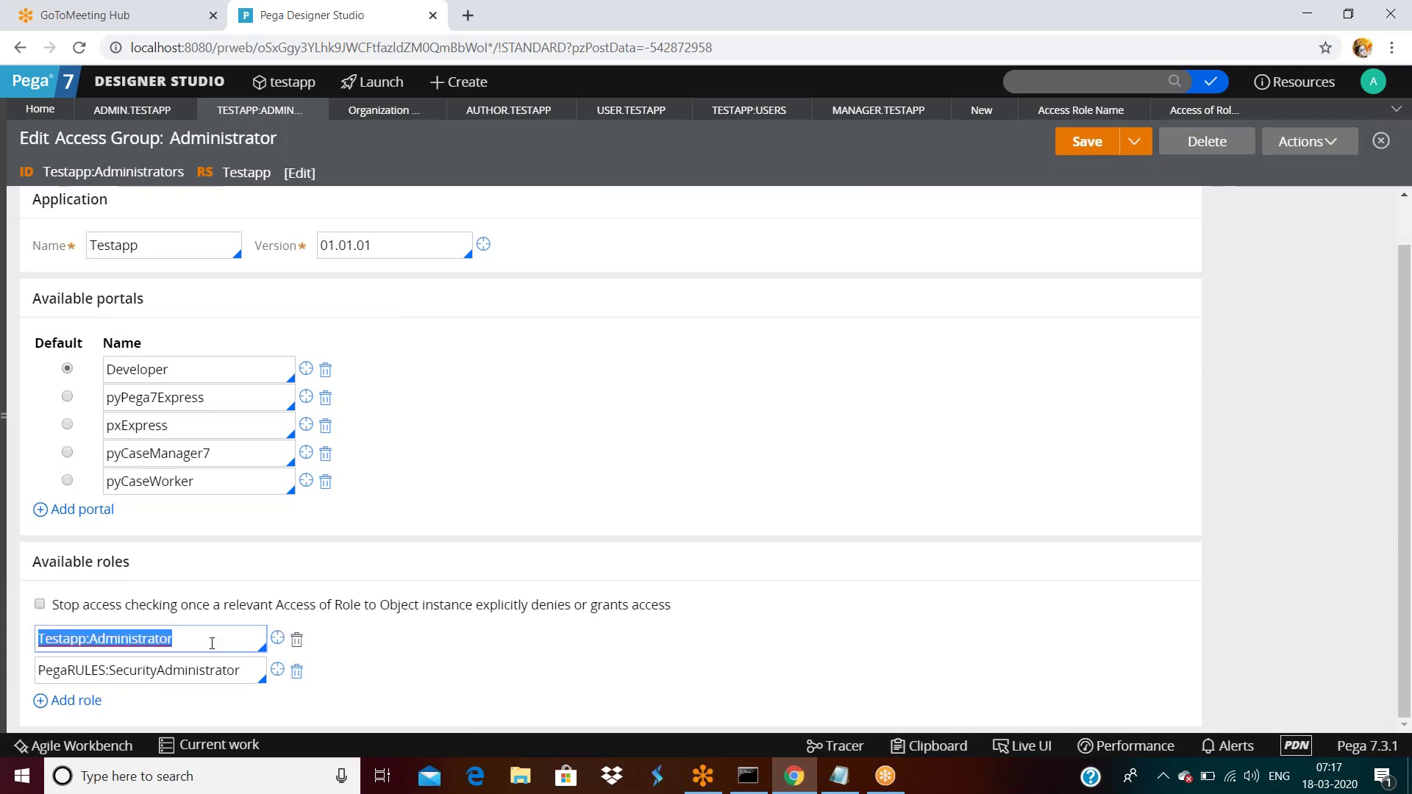
{"action": "left_click", "coordinate": [212, 642]}
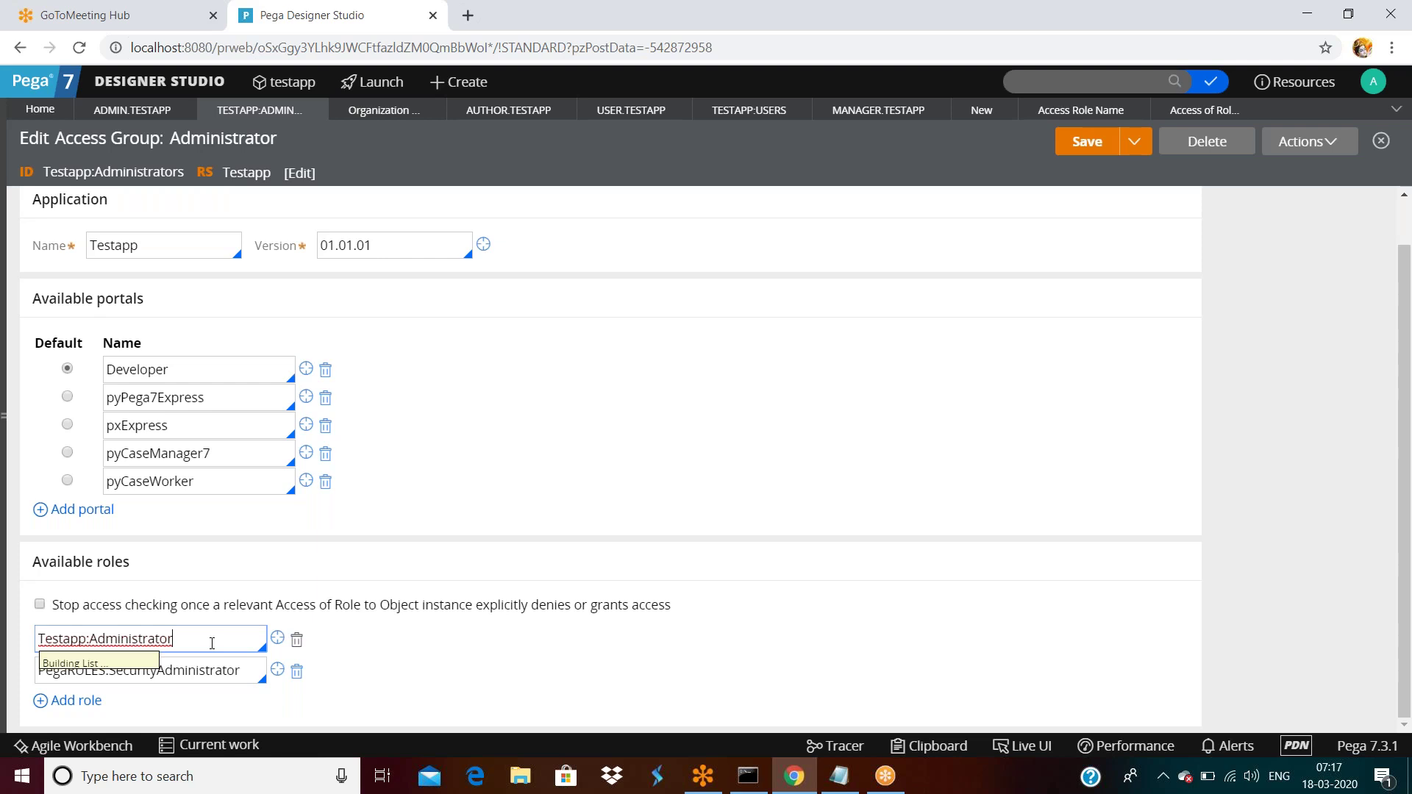
{"action": "scroll", "coordinate": [221, 500], "scroll_direction": "down", "scroll_amount": 3}
{"action": "scroll", "coordinate": [220, 544], "scroll_direction": "up", "scroll_amount": 3}
{"action": "left_click", "coordinate": [466, 505]}
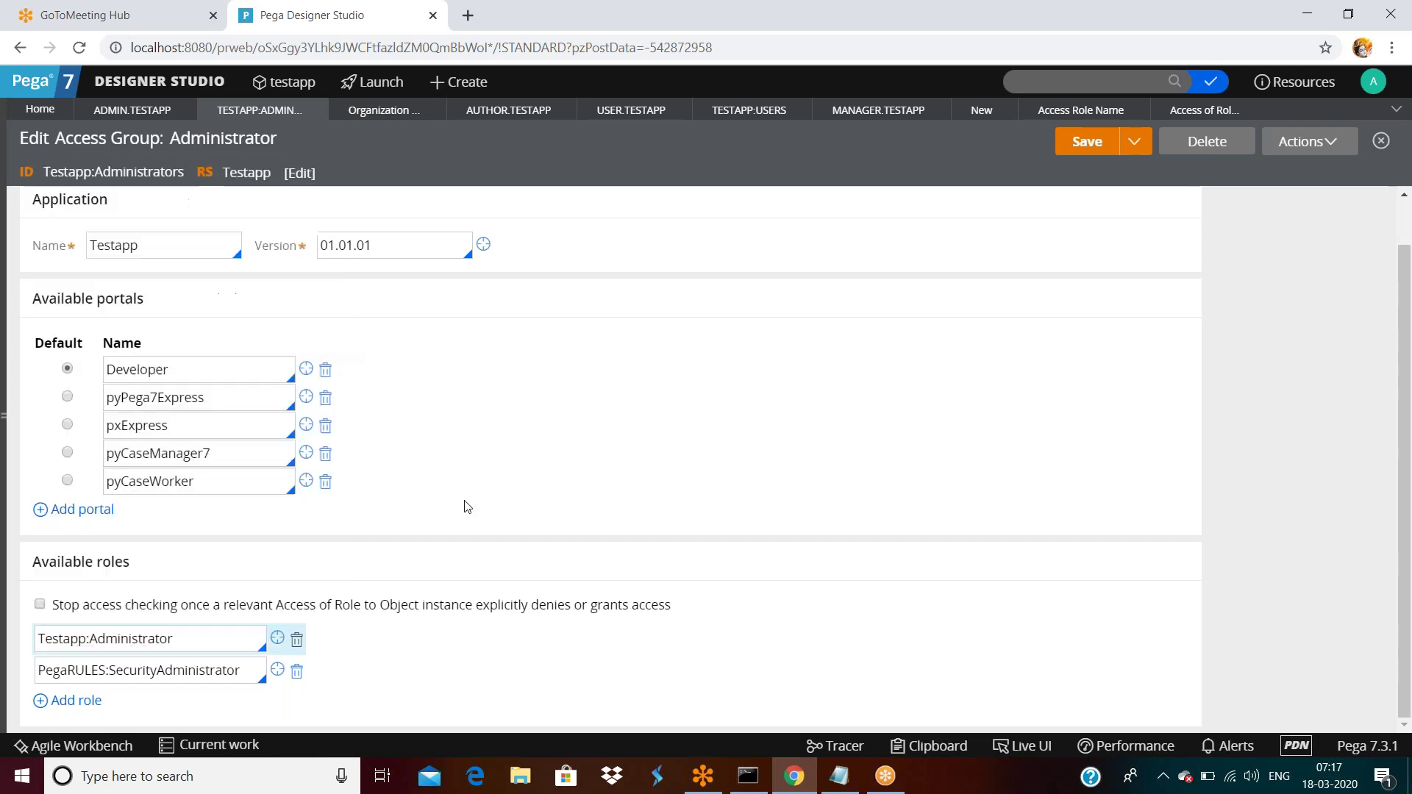
{"action": "triple_click", "coordinate": [241, 675]}
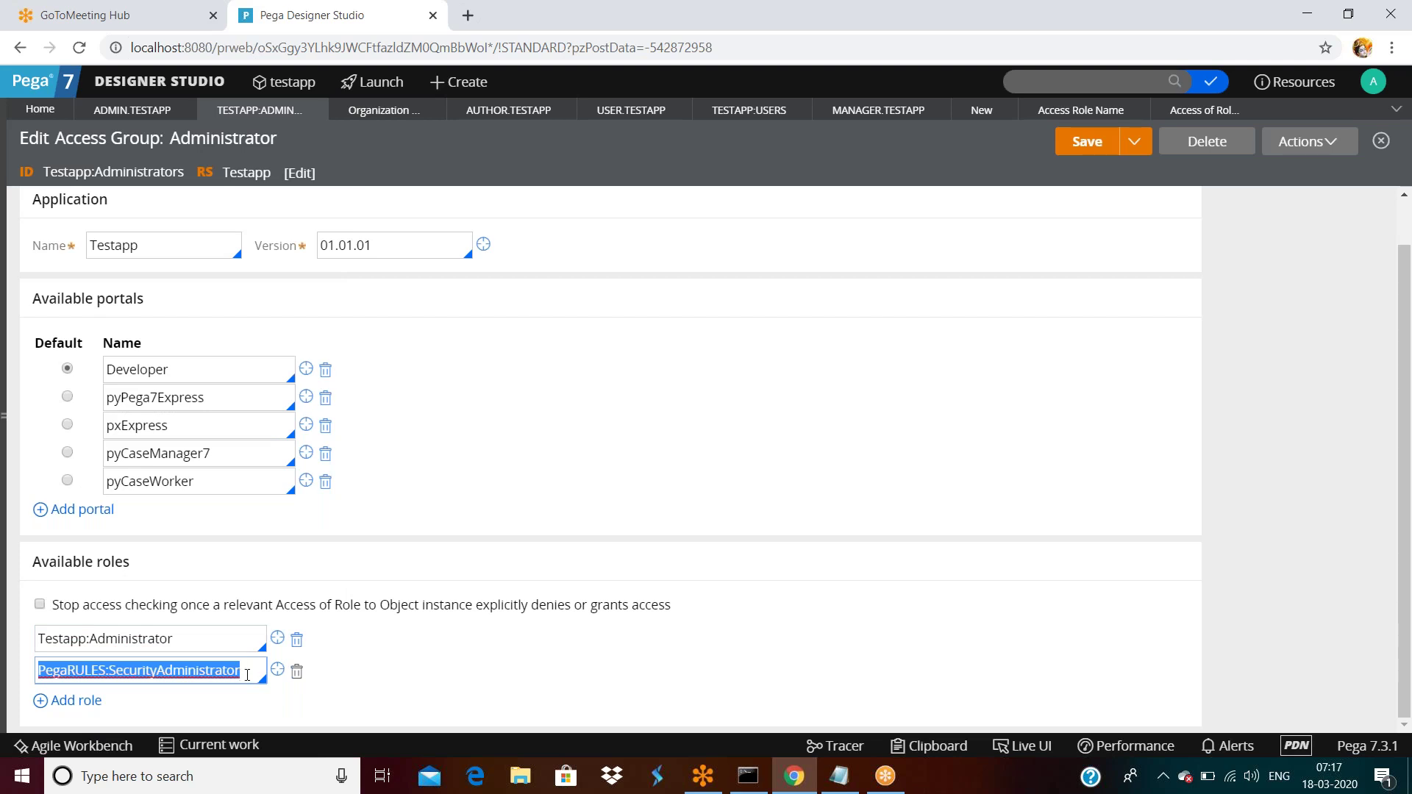
{"action": "left_click", "coordinate": [277, 670]}
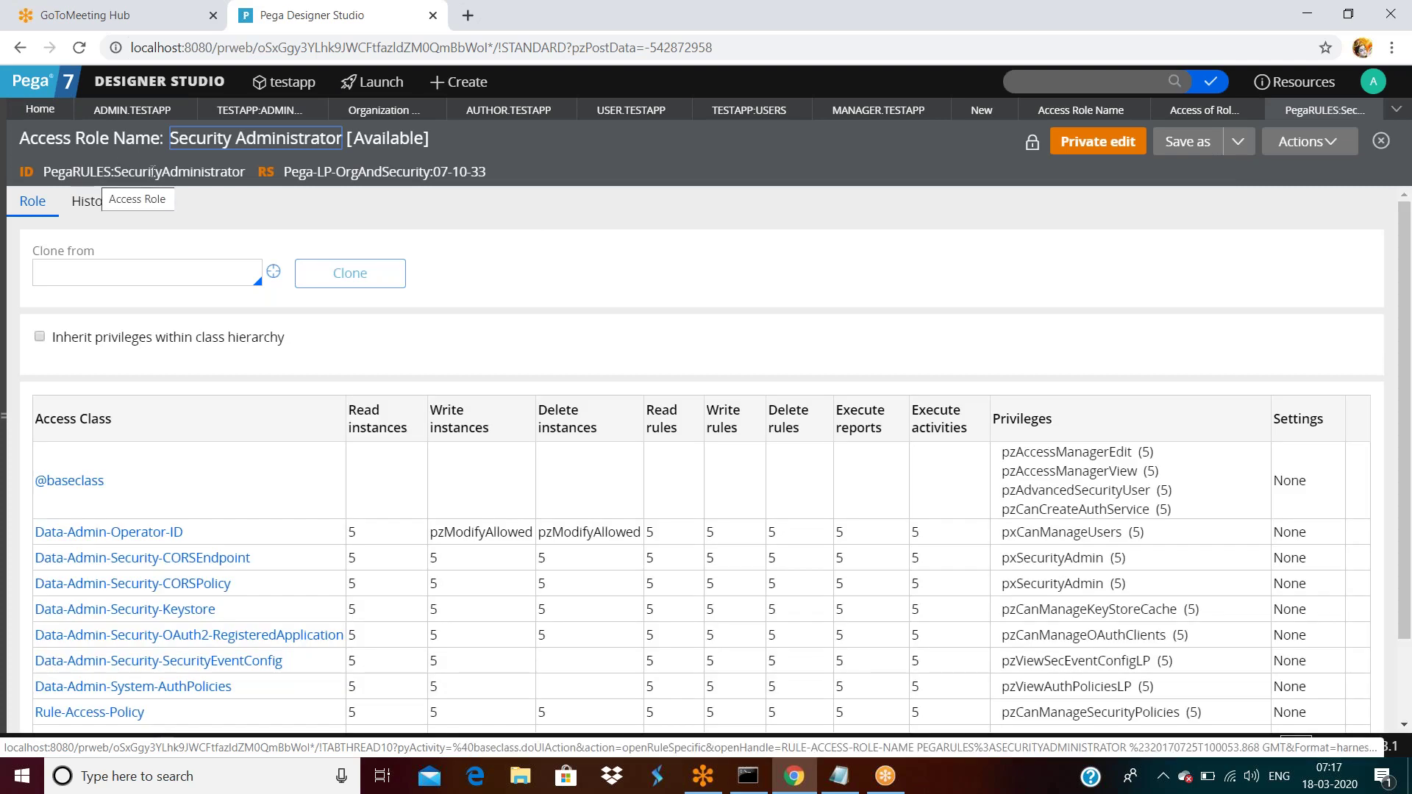
Go back to the Testapp:Administrators access group and select the Testapp:Administrator role name.
{"action": "double_click", "coordinate": [154, 172]}
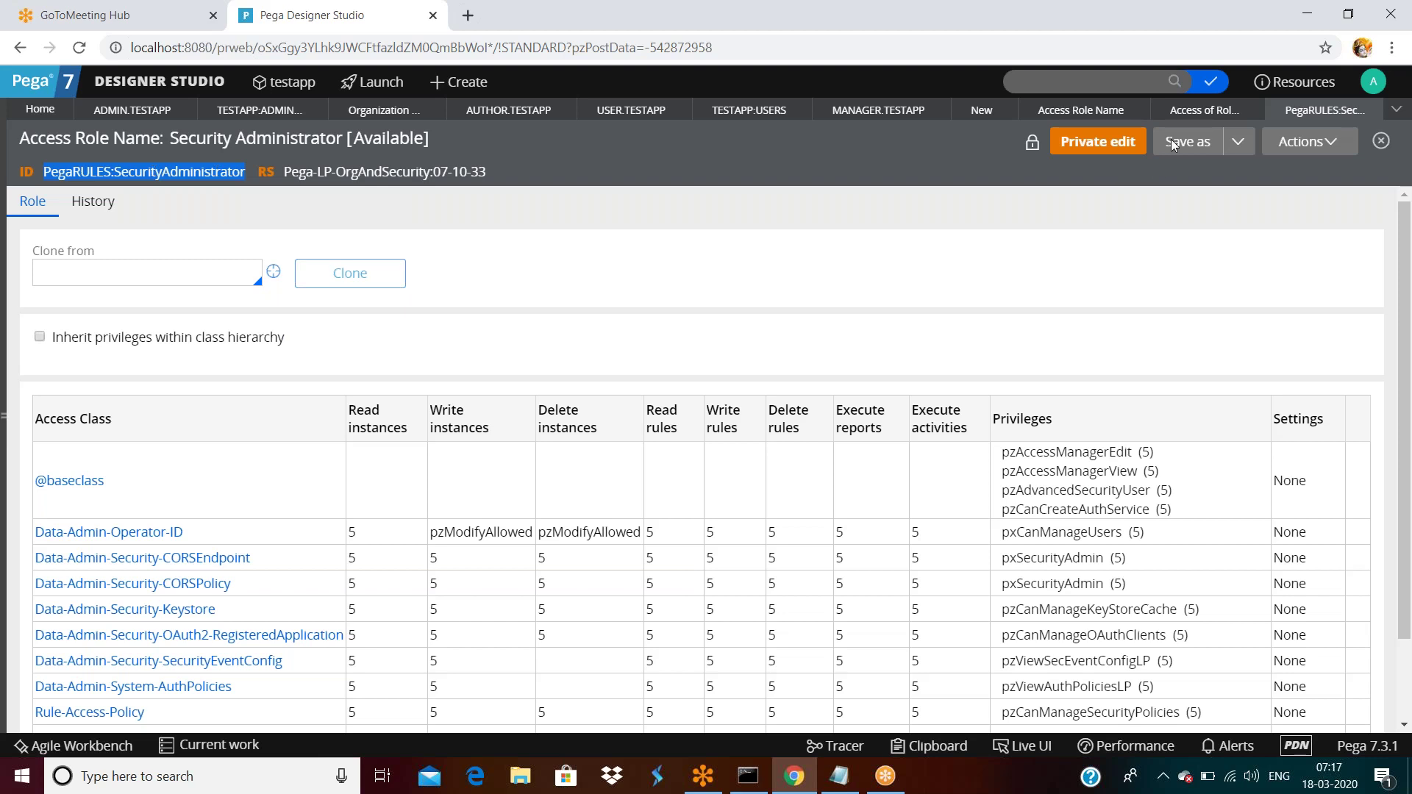
{"action": "left_click", "coordinate": [1179, 116]}
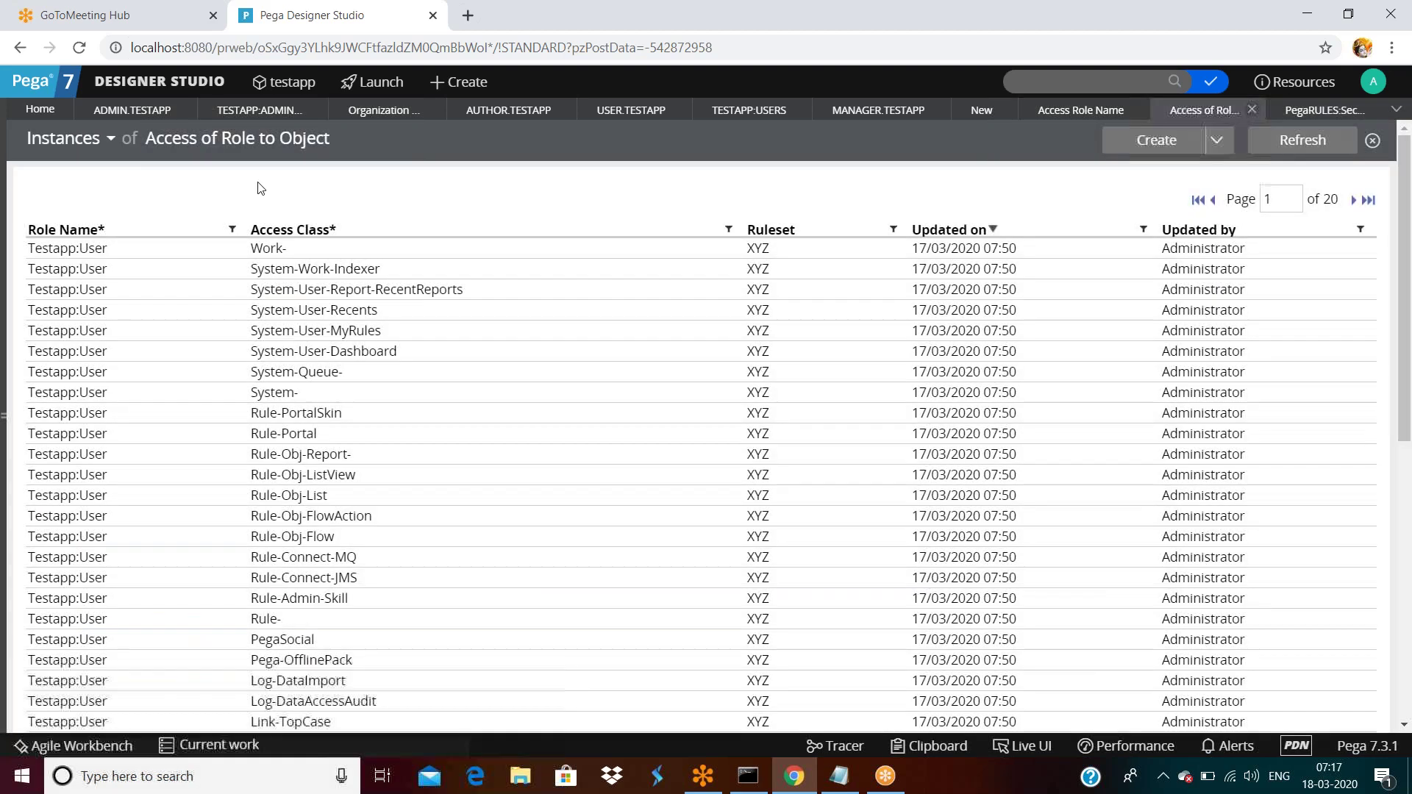
{"action": "left_click", "coordinate": [259, 110]}
{"action": "left_click", "coordinate": [201, 635]}
{"action": "key", "text": "ctrl+a"}
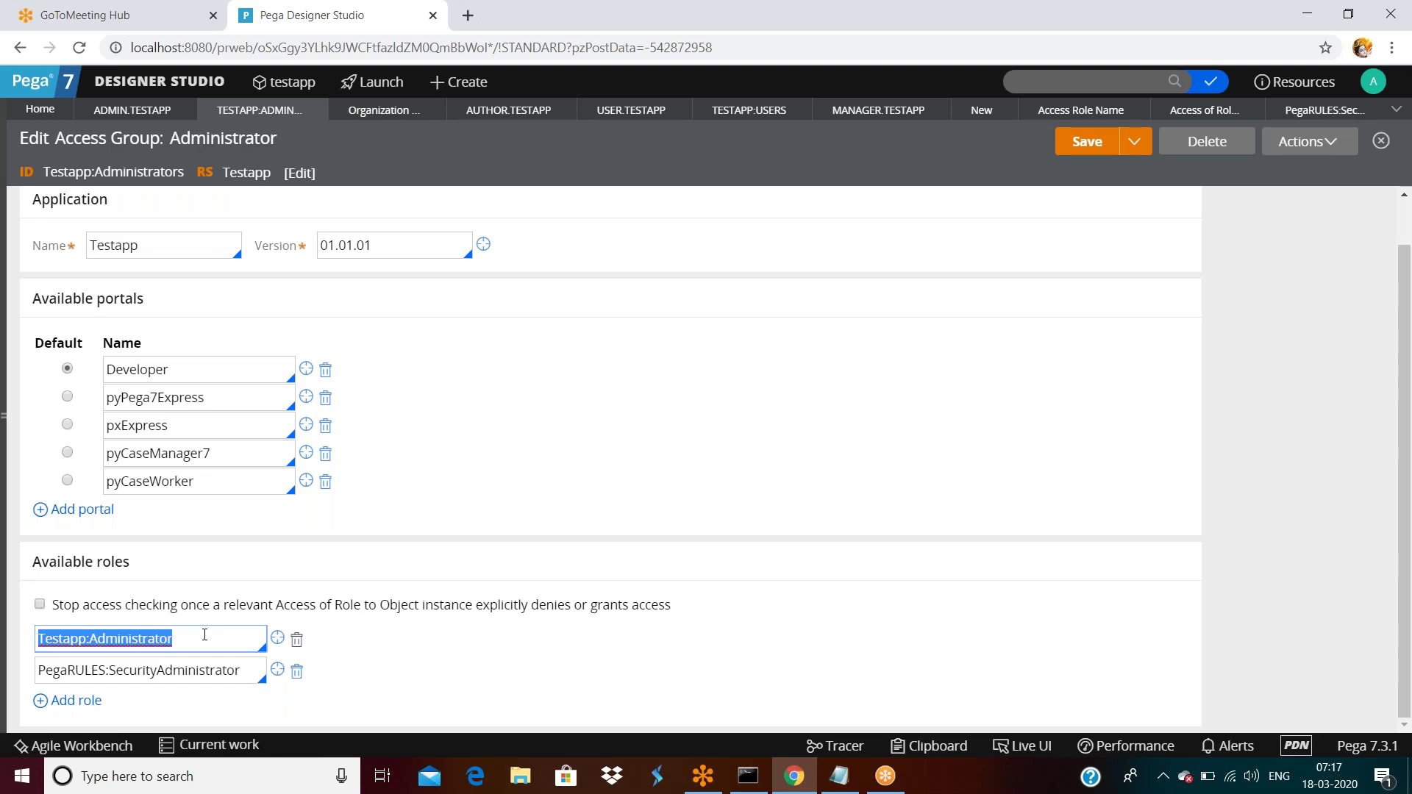
Start a new Testapp:Administrator access role record in ruleset Testapp 01-01-01.
{"action": "left_click", "coordinate": [276, 637]}
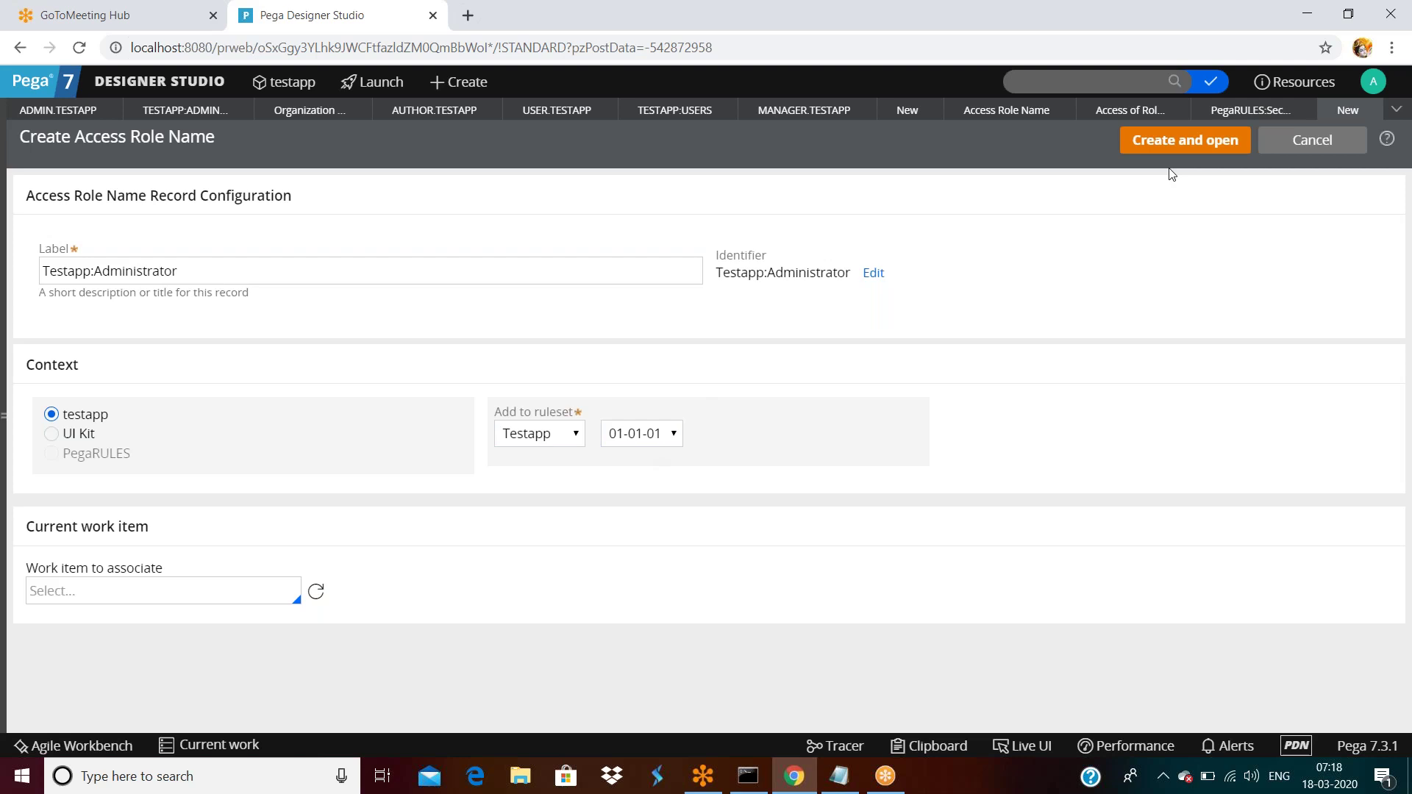
Create the Testapp:Administrator role, enable inherit privileges within class hierarchy, and save it.
{"action": "left_click", "coordinate": [1177, 141]}
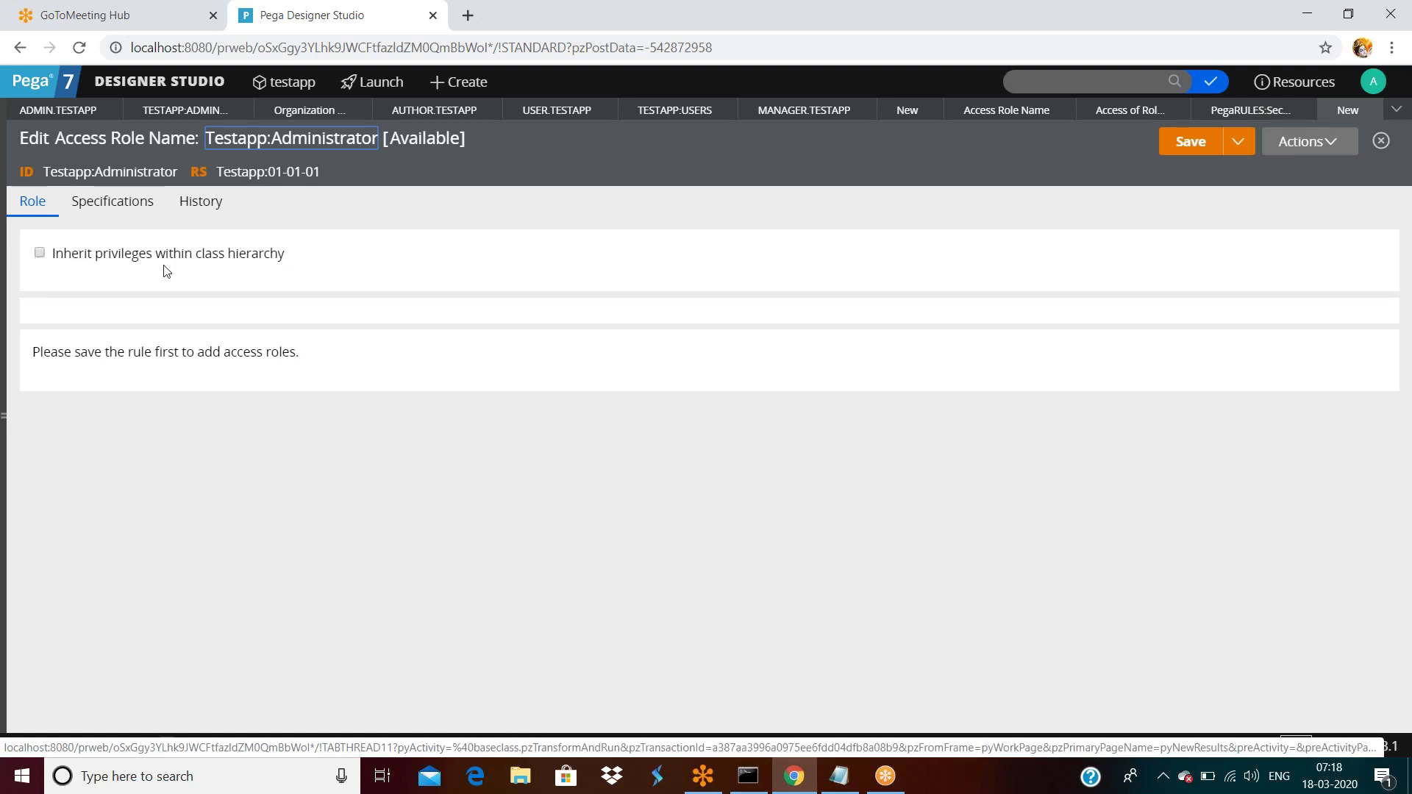
{"action": "left_click", "coordinate": [38, 254]}
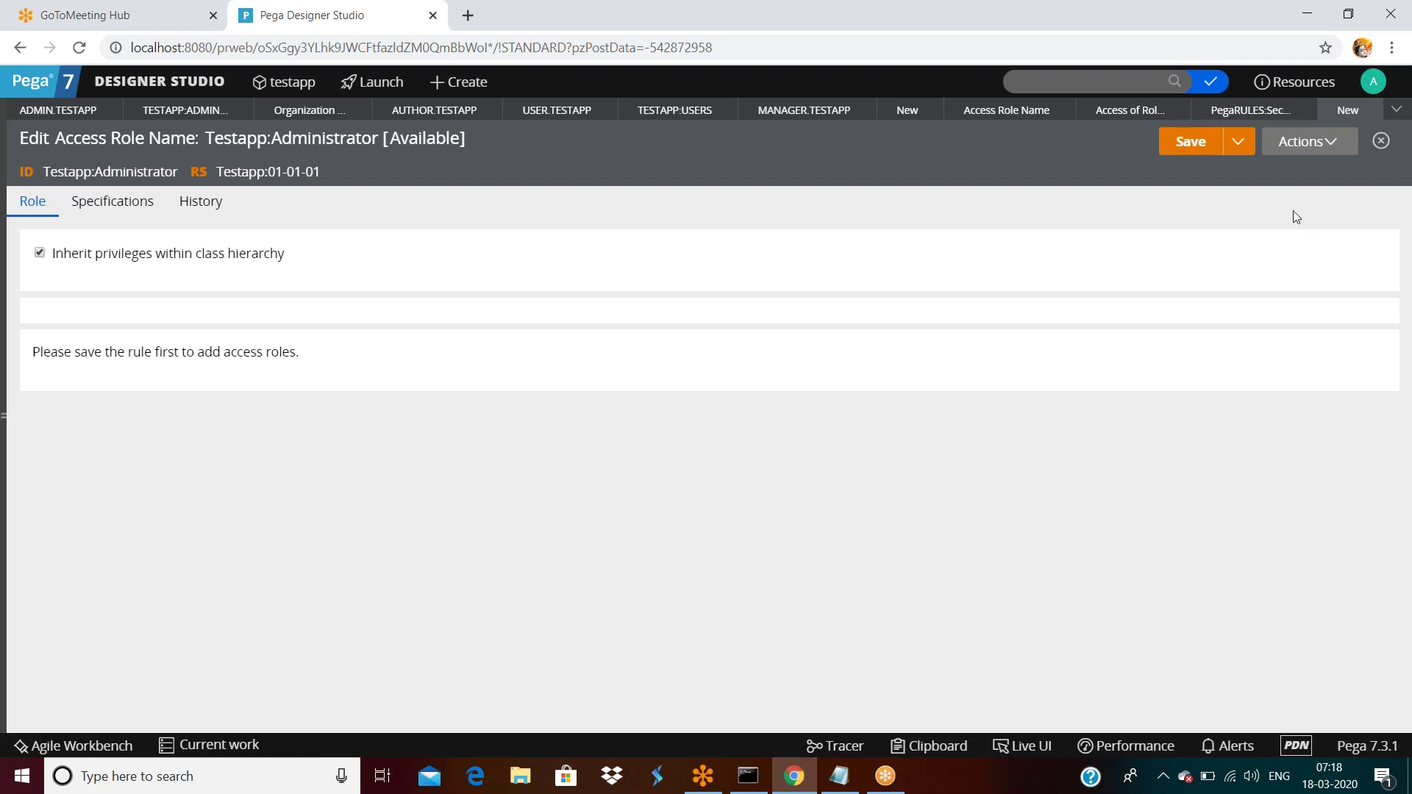
{"action": "left_click", "coordinate": [1189, 143]}
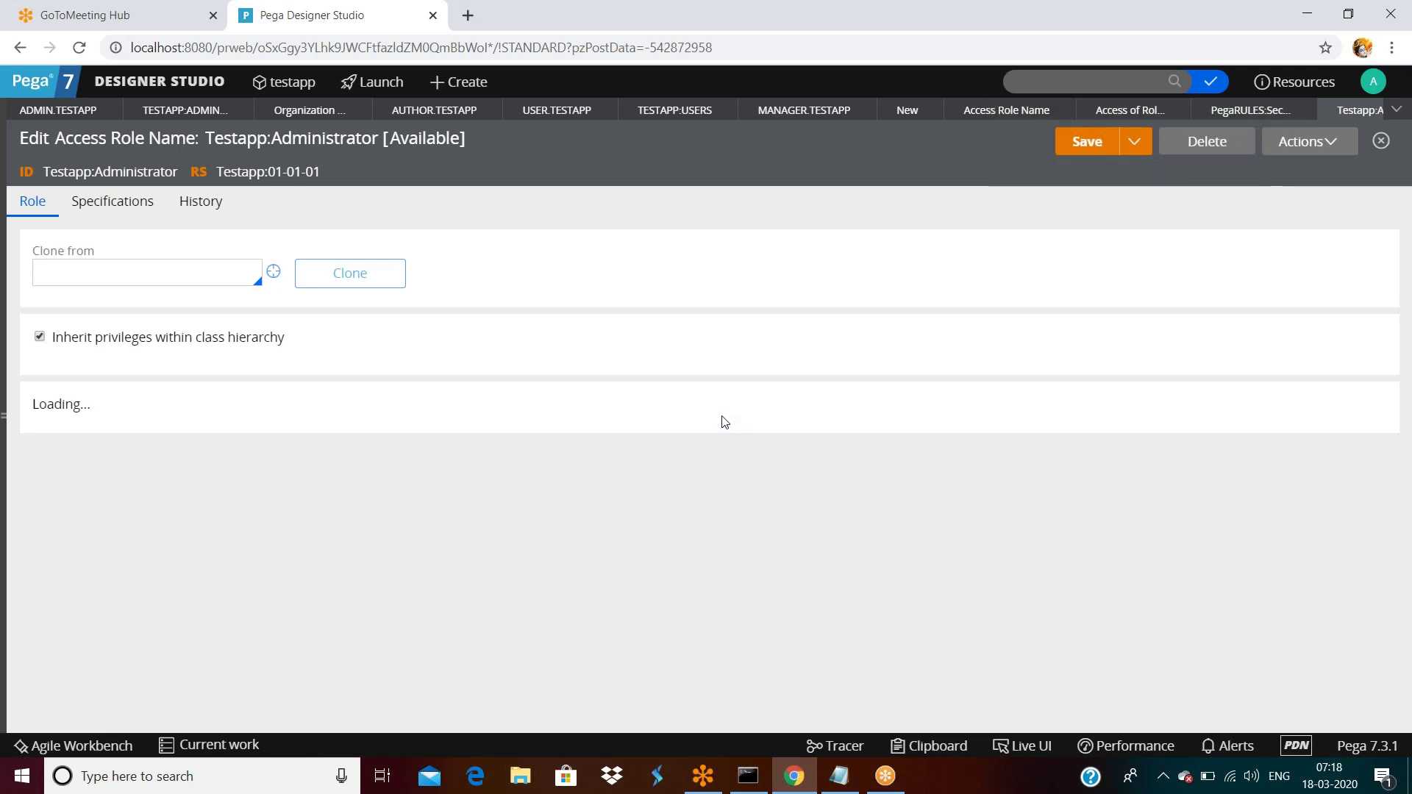
Turn off inherited privileges and show the roles available in the Clone from field.
{"action": "scroll", "coordinate": [736, 445], "scroll_direction": "down", "scroll_amount": 15}
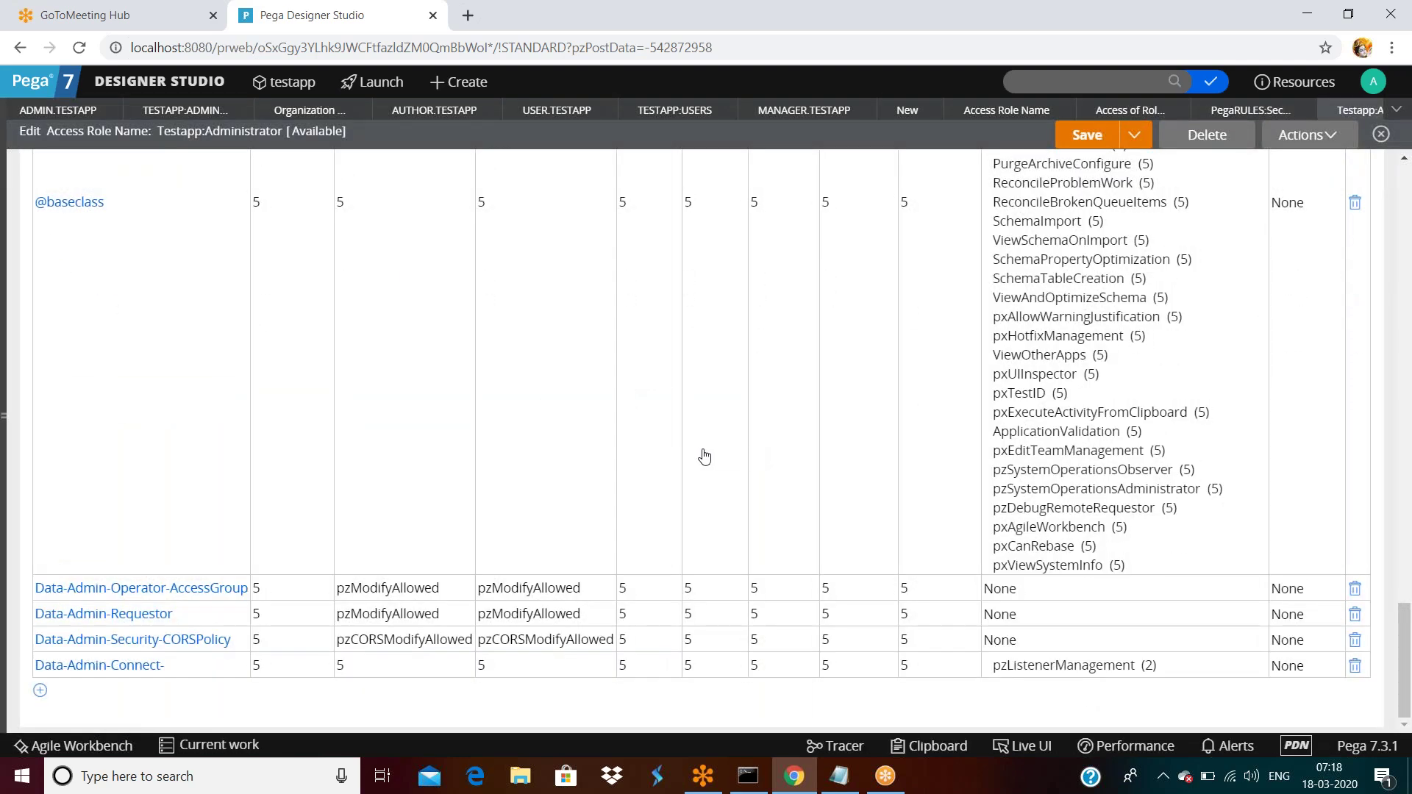
{"action": "scroll", "coordinate": [457, 498], "scroll_direction": "up", "scroll_amount": 15}
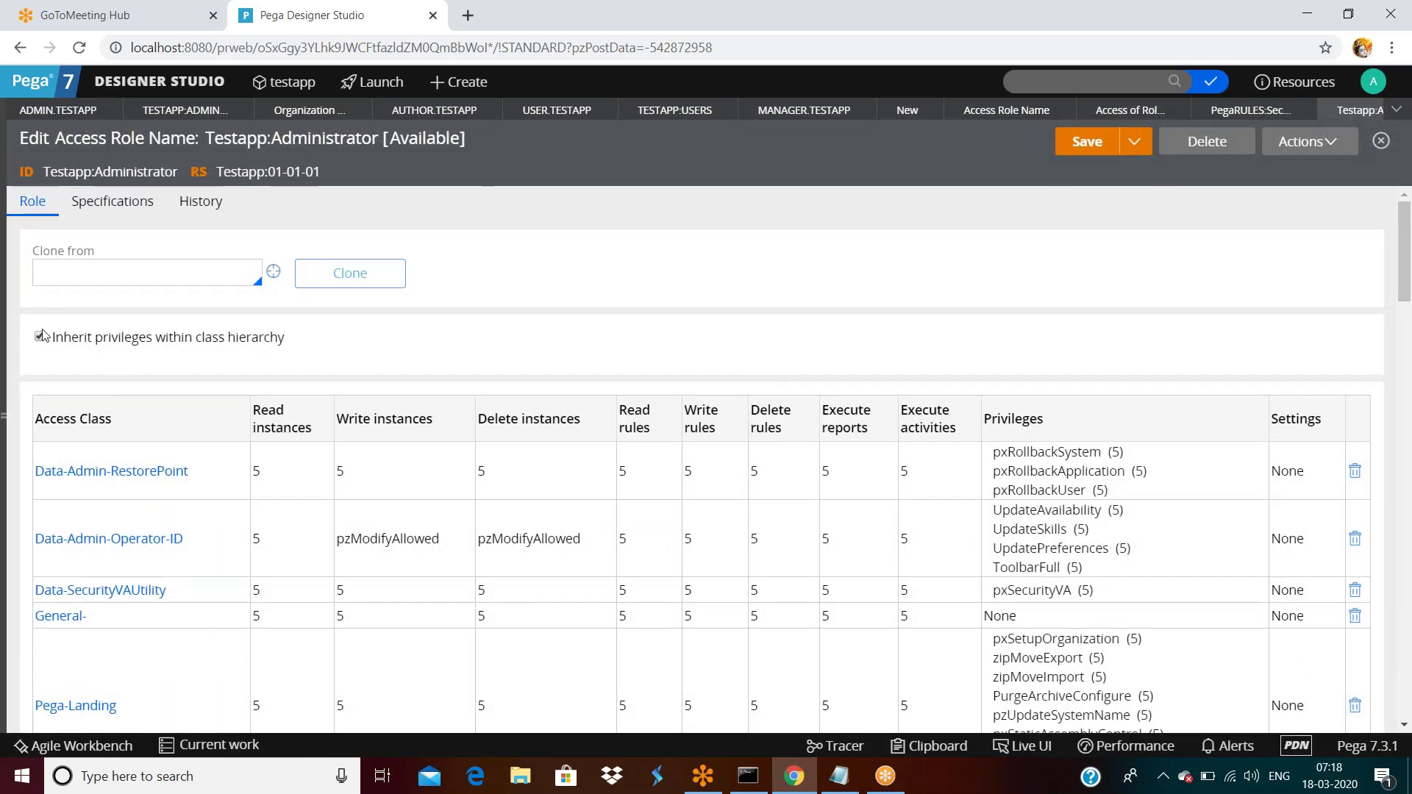
{"action": "left_click", "coordinate": [40, 338]}
{"action": "left_click", "coordinate": [107, 275]}
{"action": "left_click", "coordinate": [107, 276]}
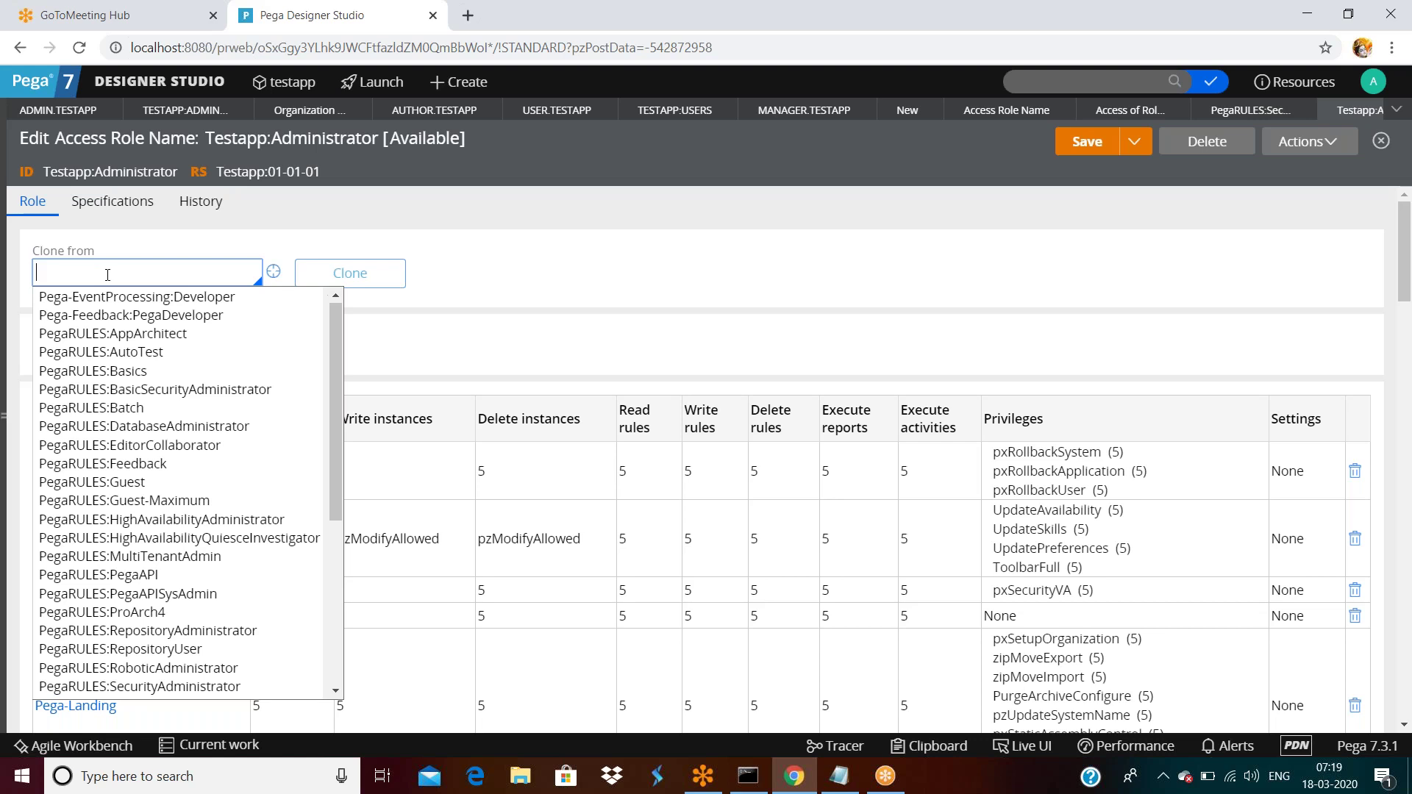
Choose PegaRULES:Guest-Maximum to clone from, reviewing its access table before returning.
{"action": "left_click", "coordinate": [122, 505]}
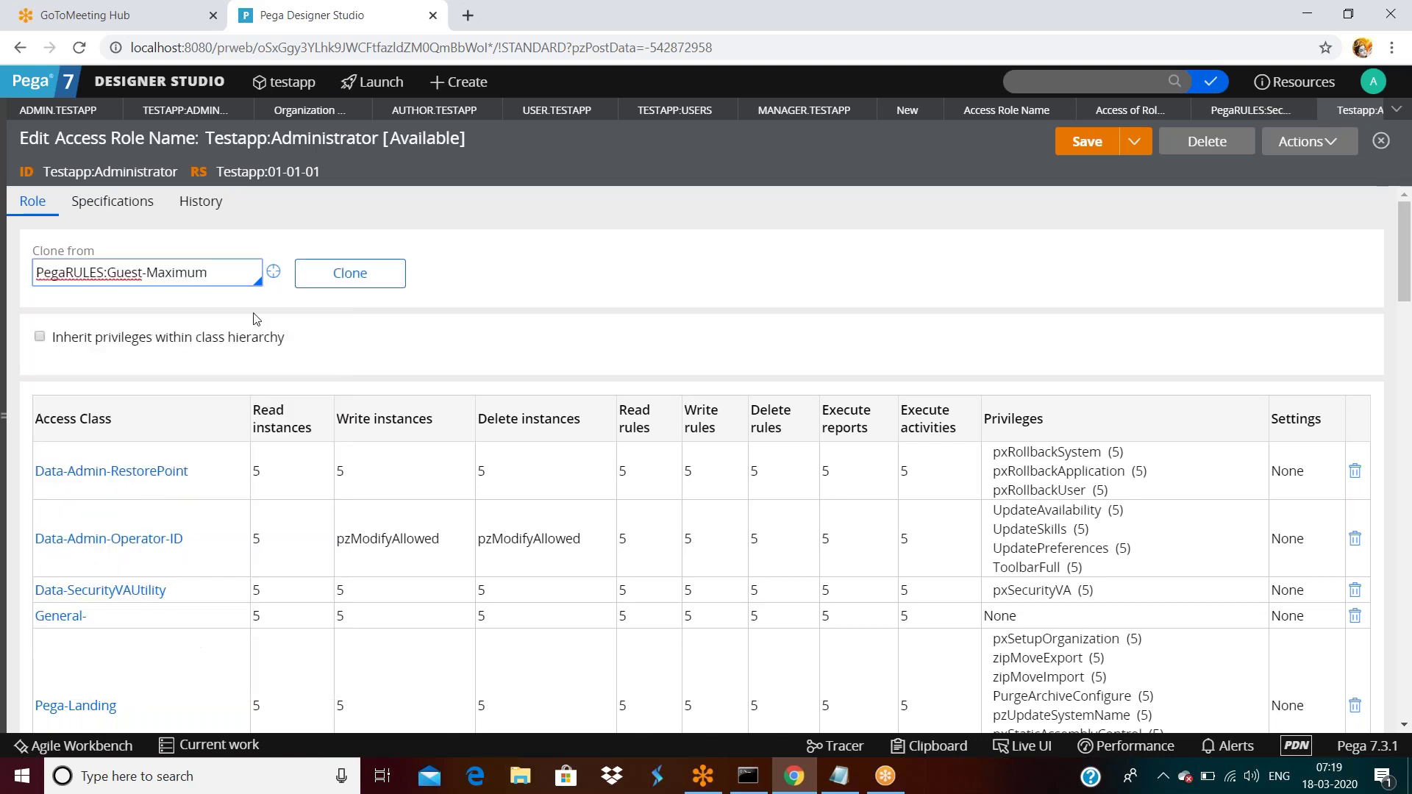
{"action": "left_click", "coordinate": [349, 274]}
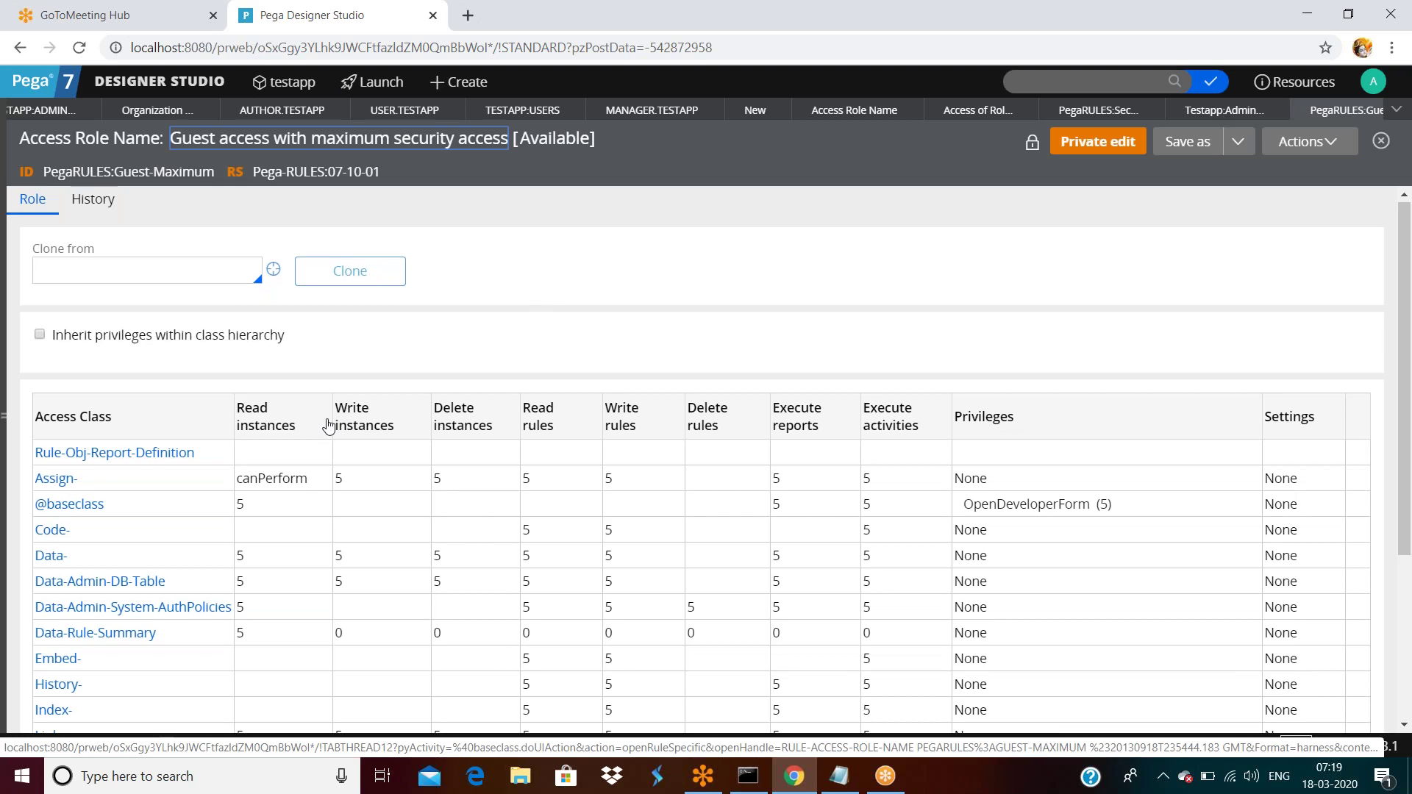
{"action": "scroll", "coordinate": [331, 425], "scroll_direction": "down", "scroll_amount": 3}
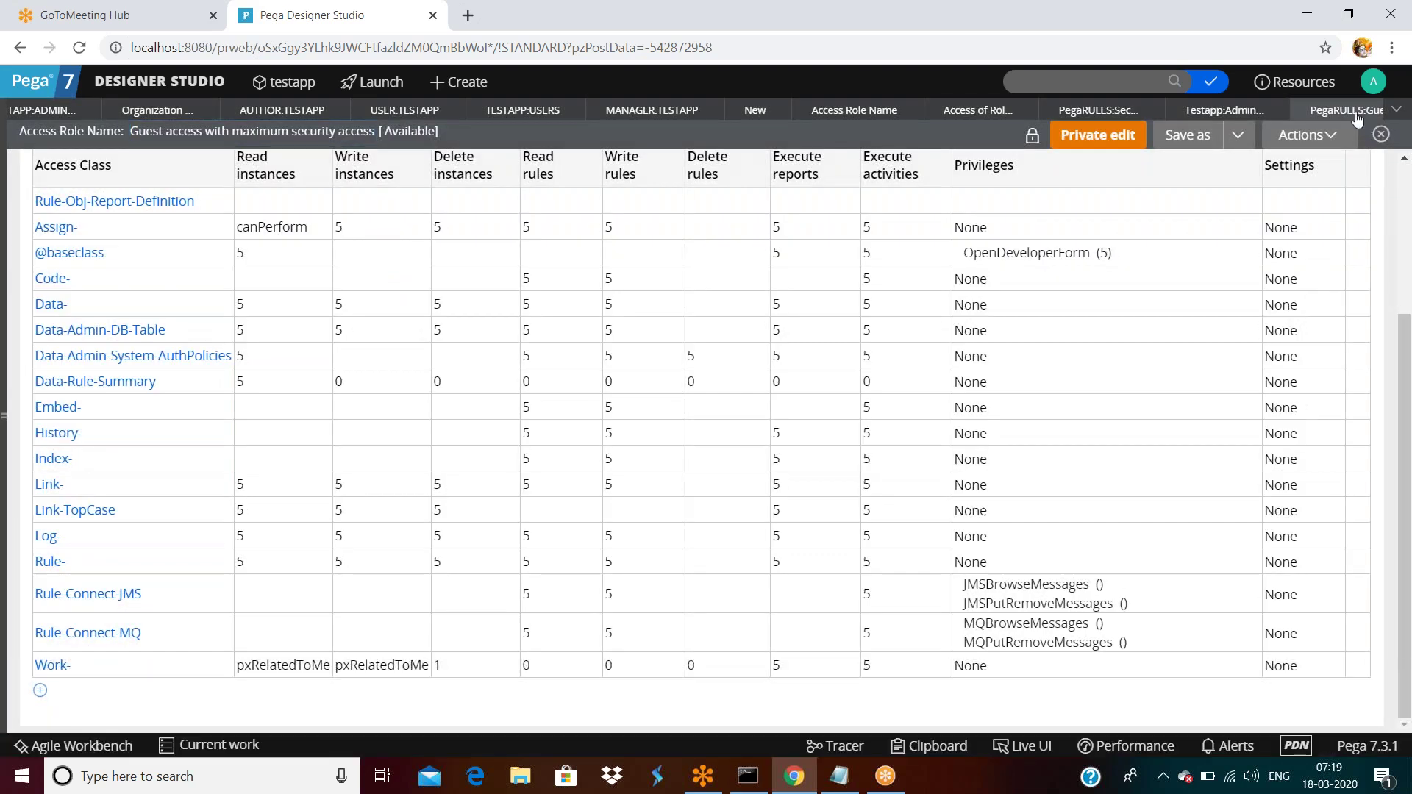
{"action": "left_click", "coordinate": [1358, 116]}
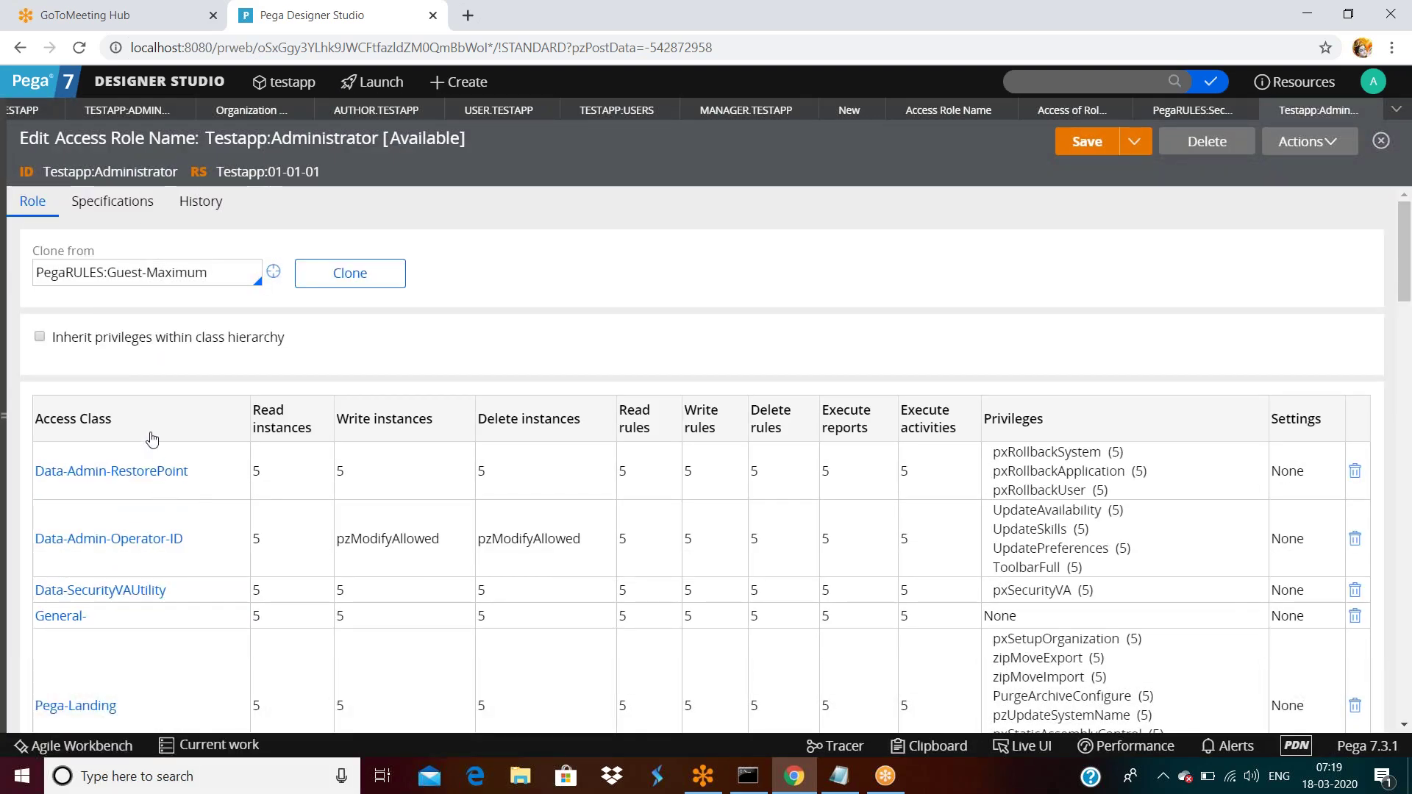
{"action": "triple_click", "coordinate": [220, 274]}
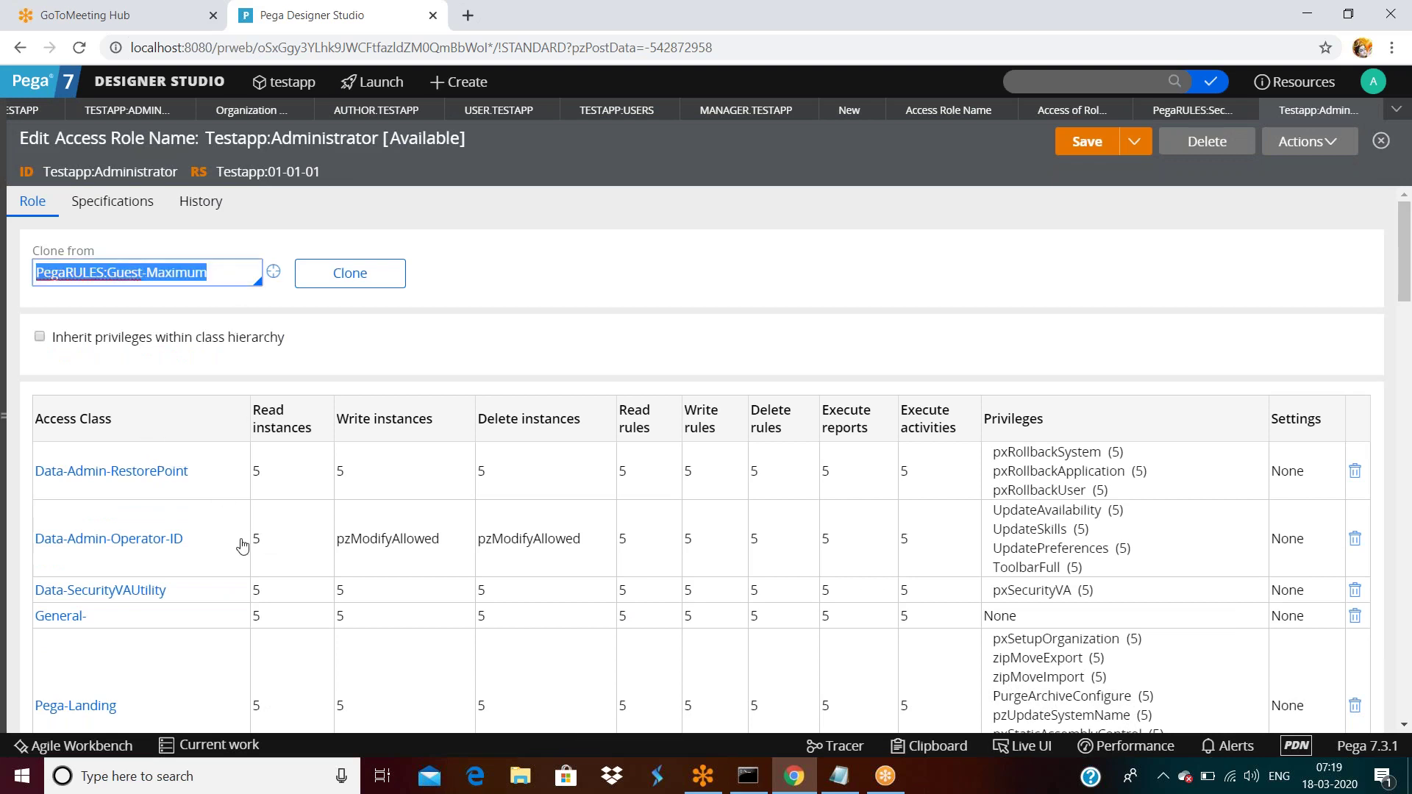
{"action": "scroll", "coordinate": [243, 545], "scroll_direction": "down", "scroll_amount": 7}
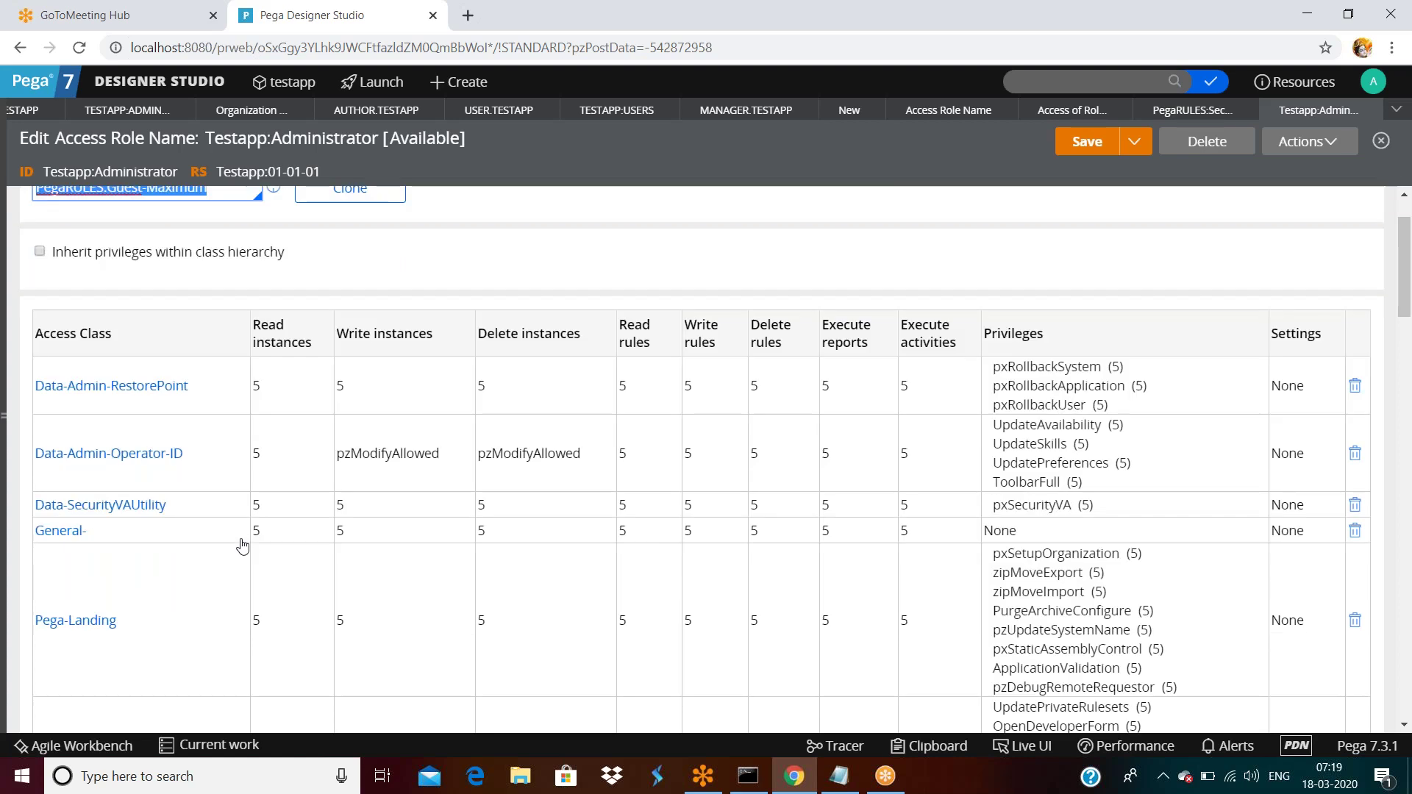
{"action": "scroll", "coordinate": [237, 456], "scroll_direction": "down", "scroll_amount": 3}
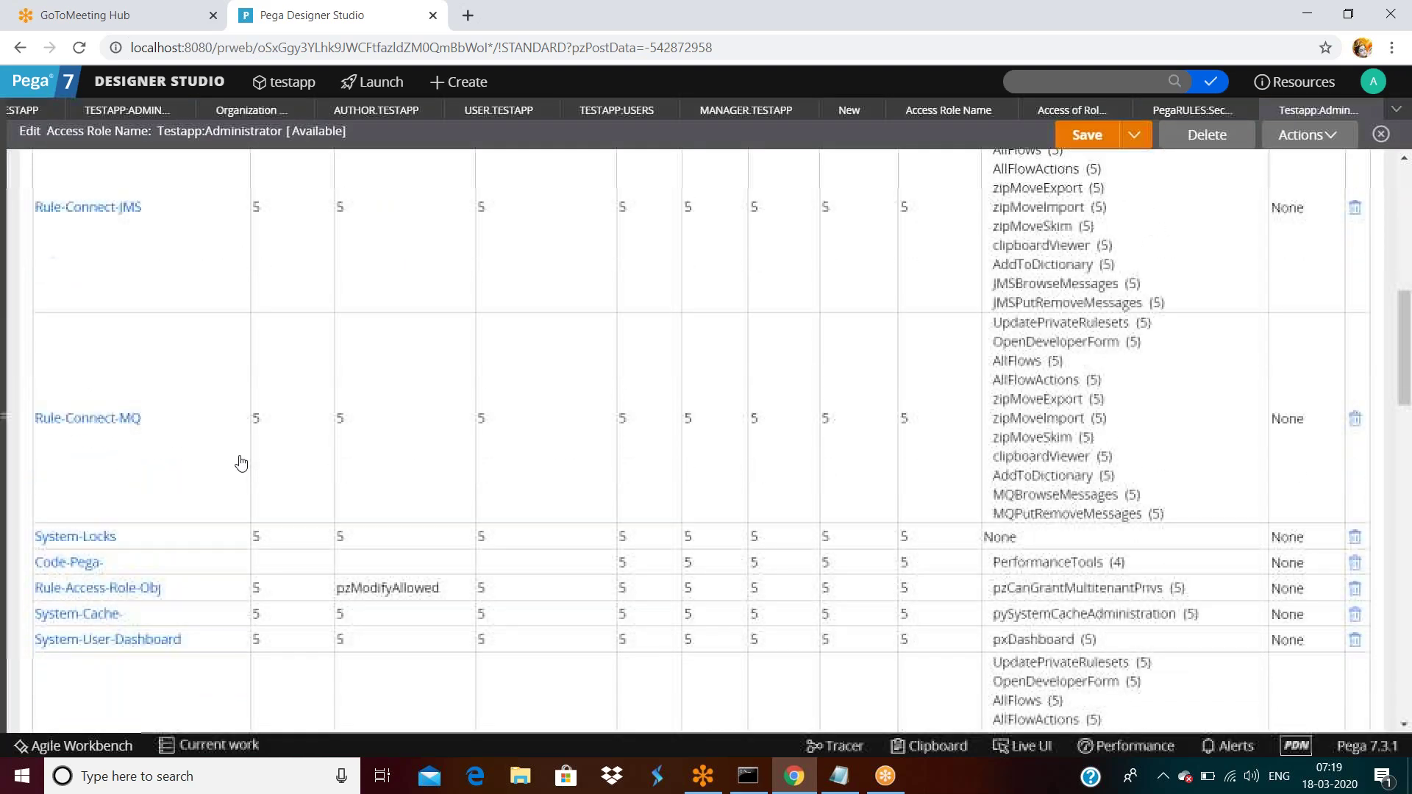
{"action": "scroll", "coordinate": [246, 463], "scroll_direction": "down", "scroll_amount": 3}
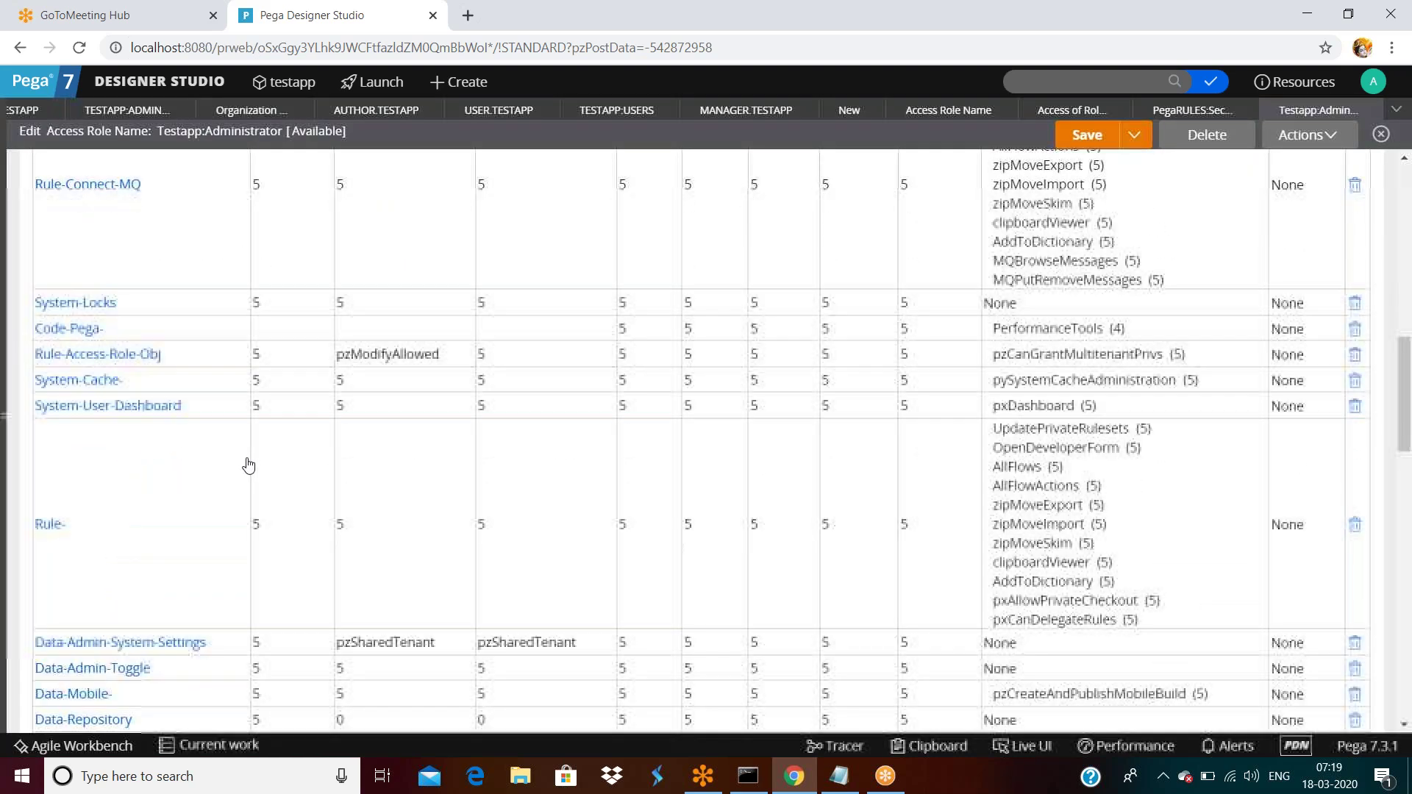
{"action": "scroll", "coordinate": [248, 465], "scroll_direction": "down", "scroll_amount": 10}
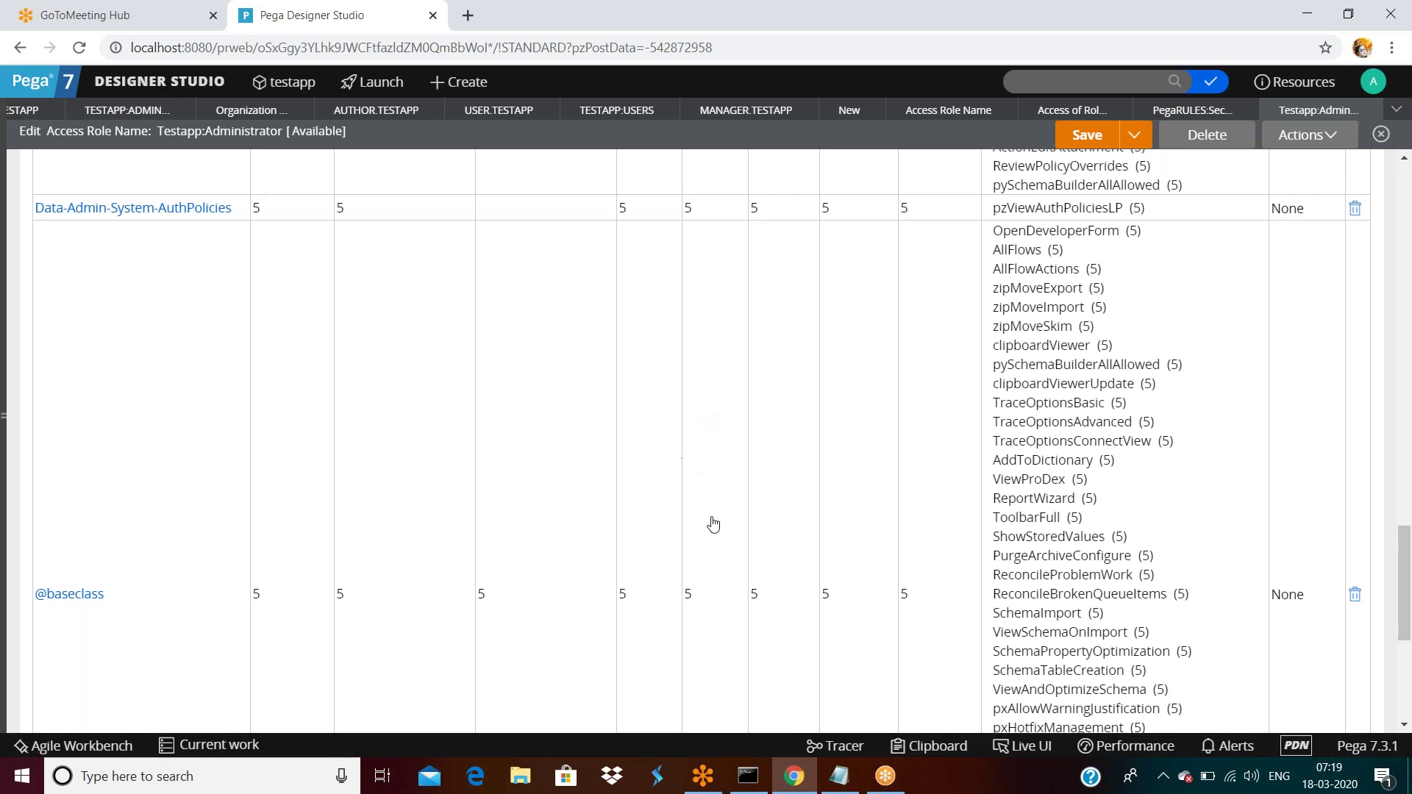
{"action": "scroll", "coordinate": [713, 524], "scroll_direction": "up", "scroll_amount": 20}
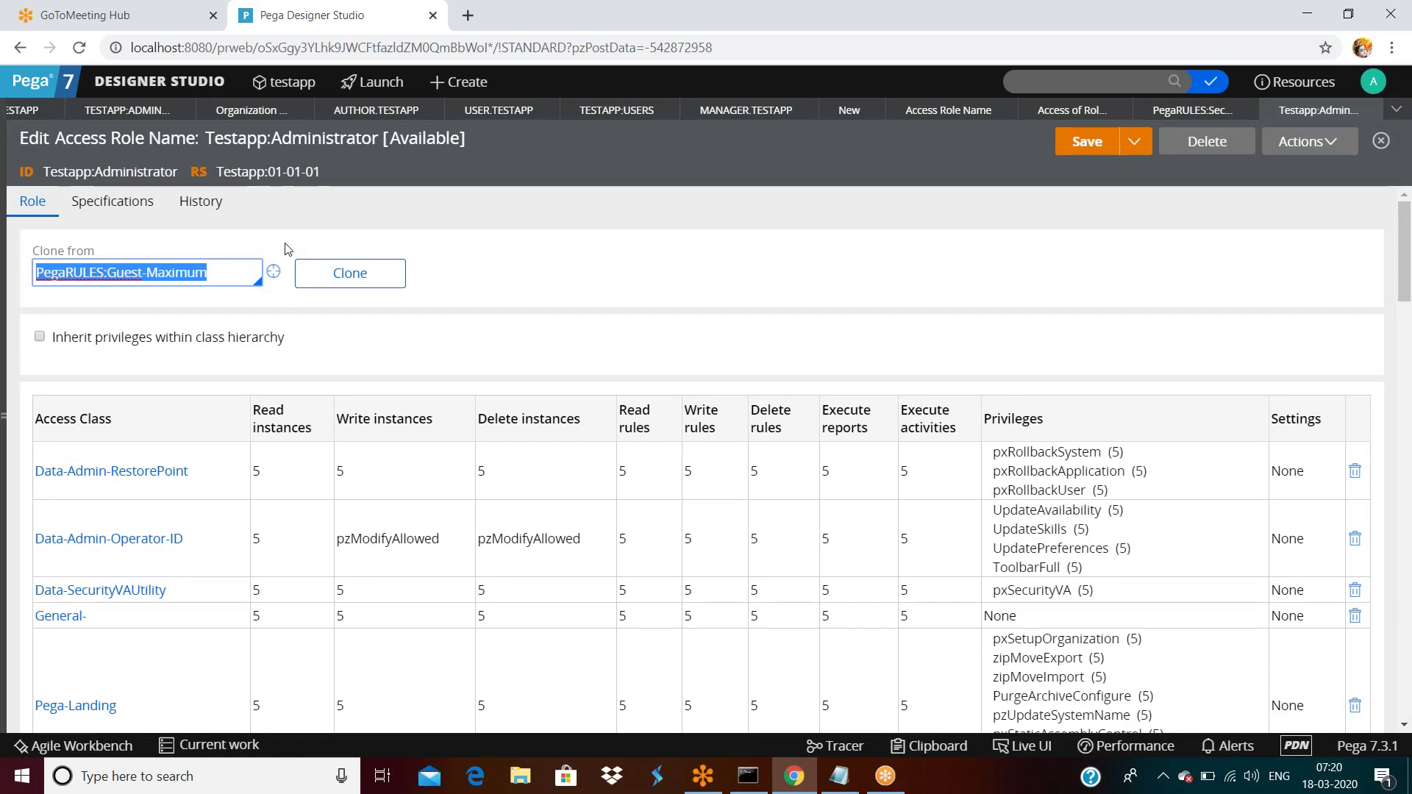
{"action": "triple_click", "coordinate": [217, 273]}
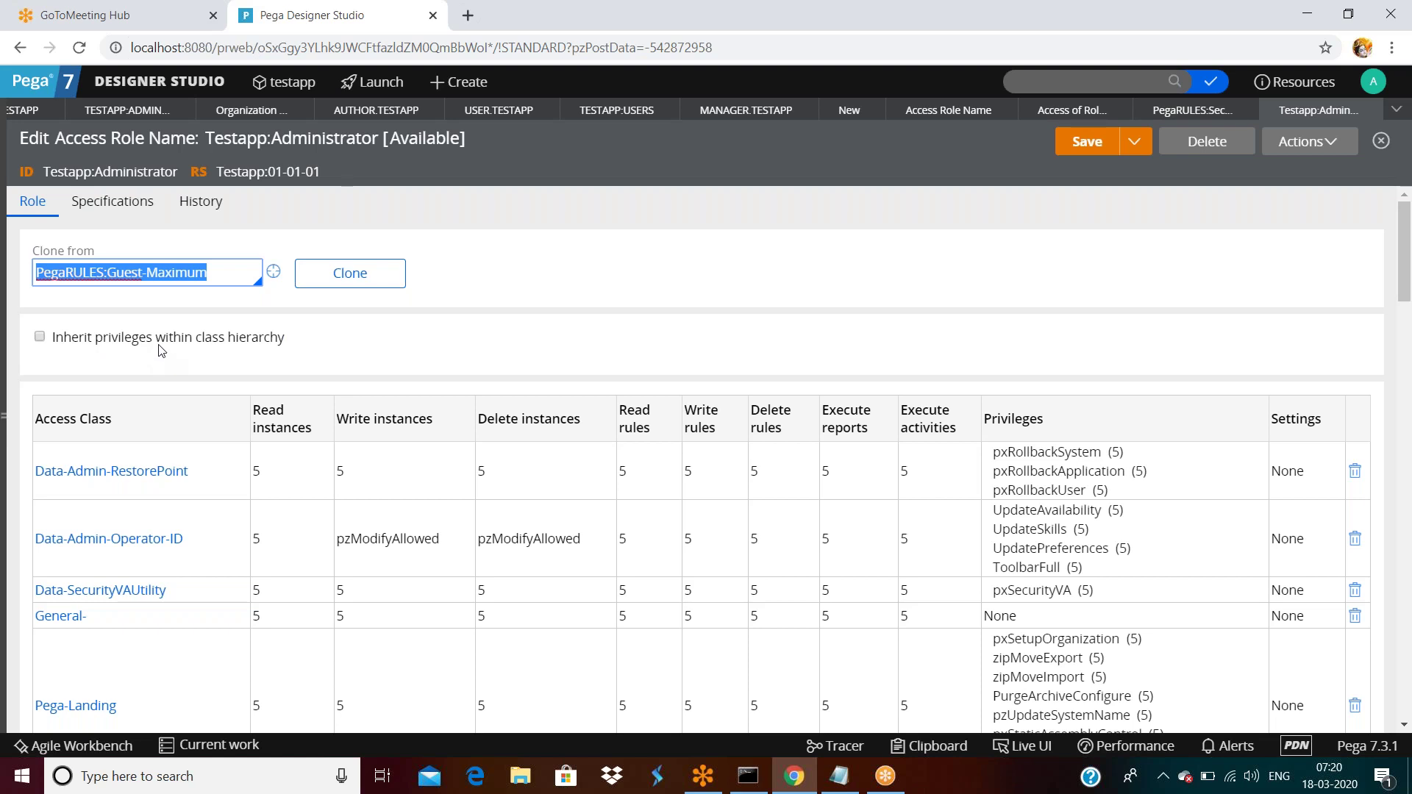
{"action": "scroll", "coordinate": [162, 350], "scroll_direction": "down", "scroll_amount": 20}
{"action": "scroll", "coordinate": [181, 390], "scroll_direction": "down", "scroll_amount": 7}
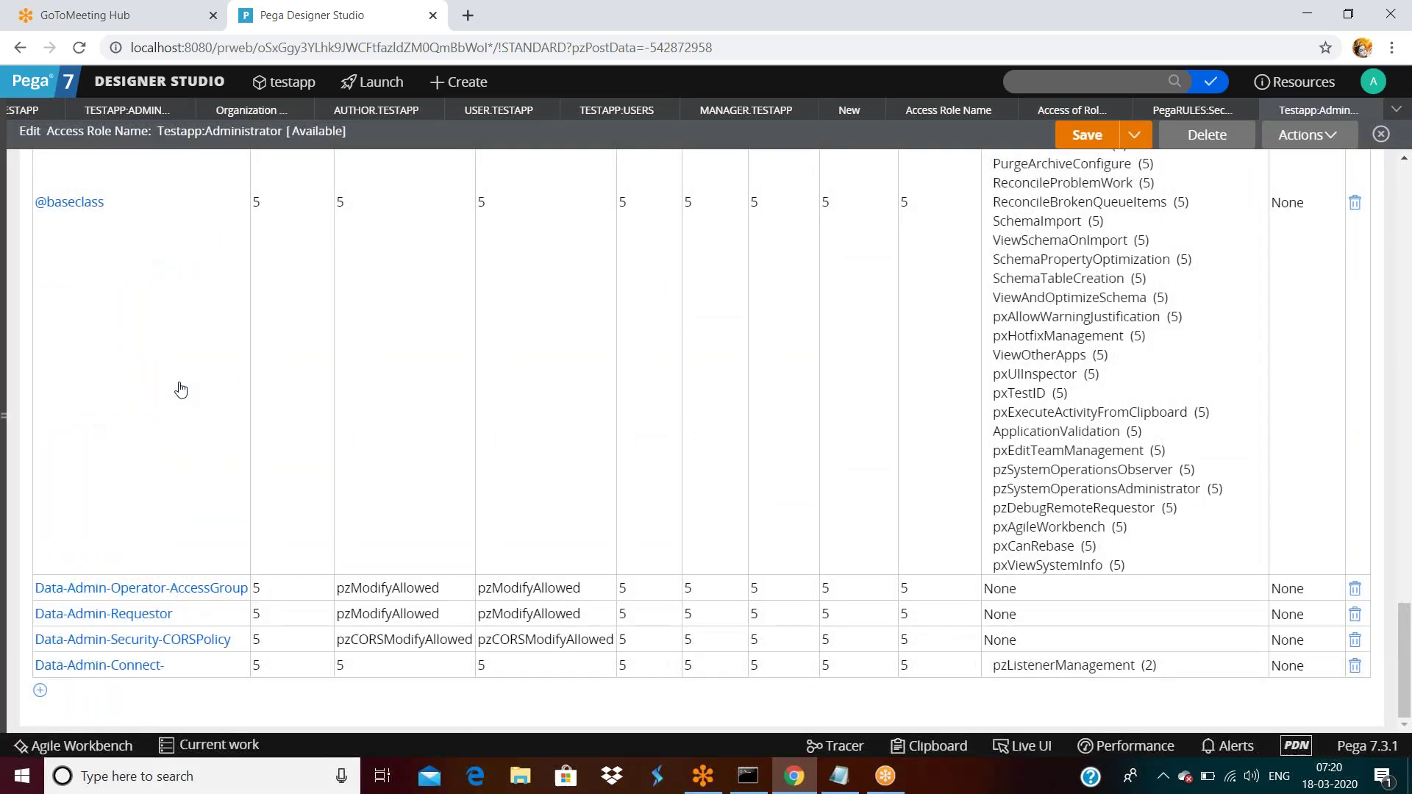
{"action": "scroll", "coordinate": [181, 390], "scroll_direction": "up", "scroll_amount": 10}
{"action": "scroll", "coordinate": [181, 390], "scroll_direction": "up", "scroll_amount": 12}
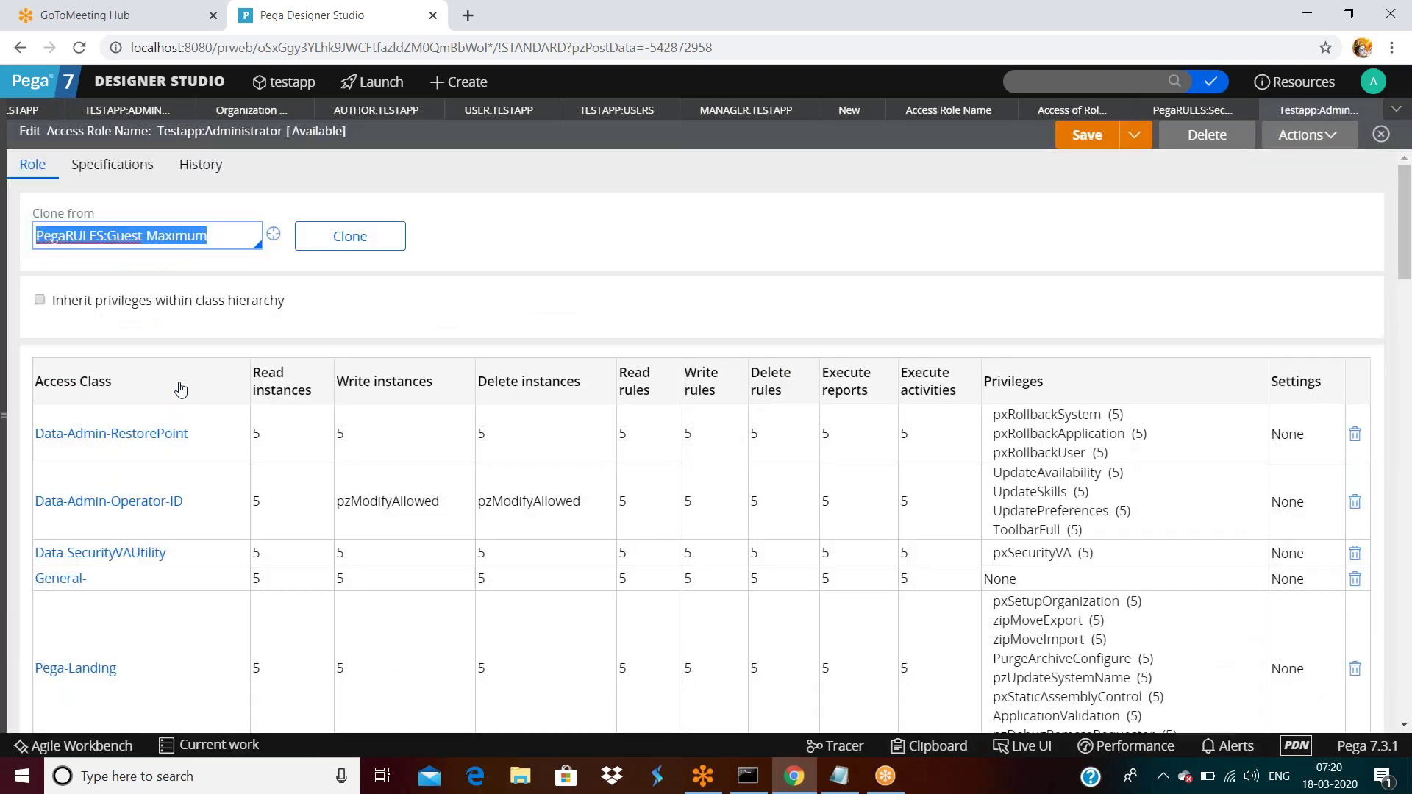
{"action": "scroll", "coordinate": [181, 390], "scroll_direction": "up", "scroll_amount": 2}
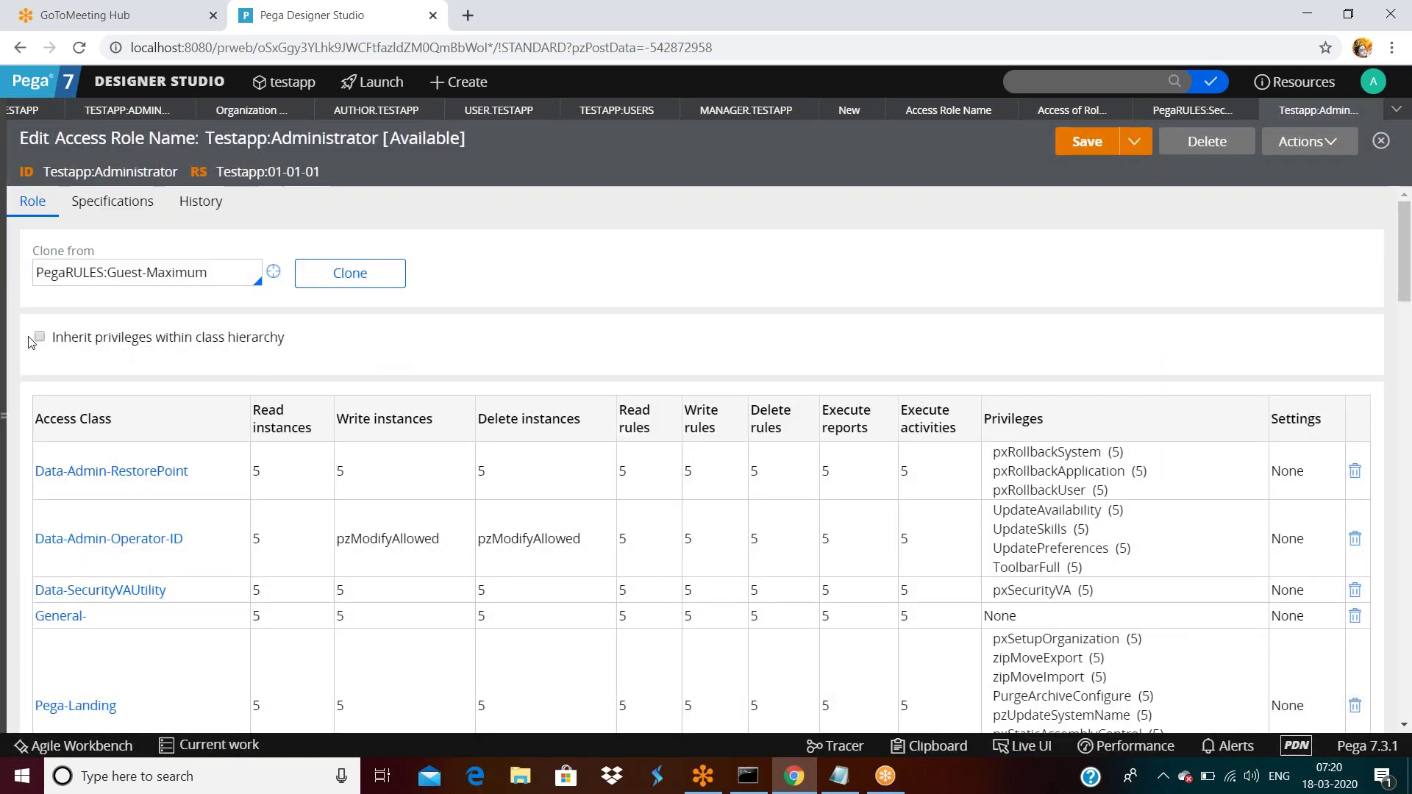
{"action": "left_click_drag", "start_coordinate": [215, 278], "coordinate": [35, 273]}
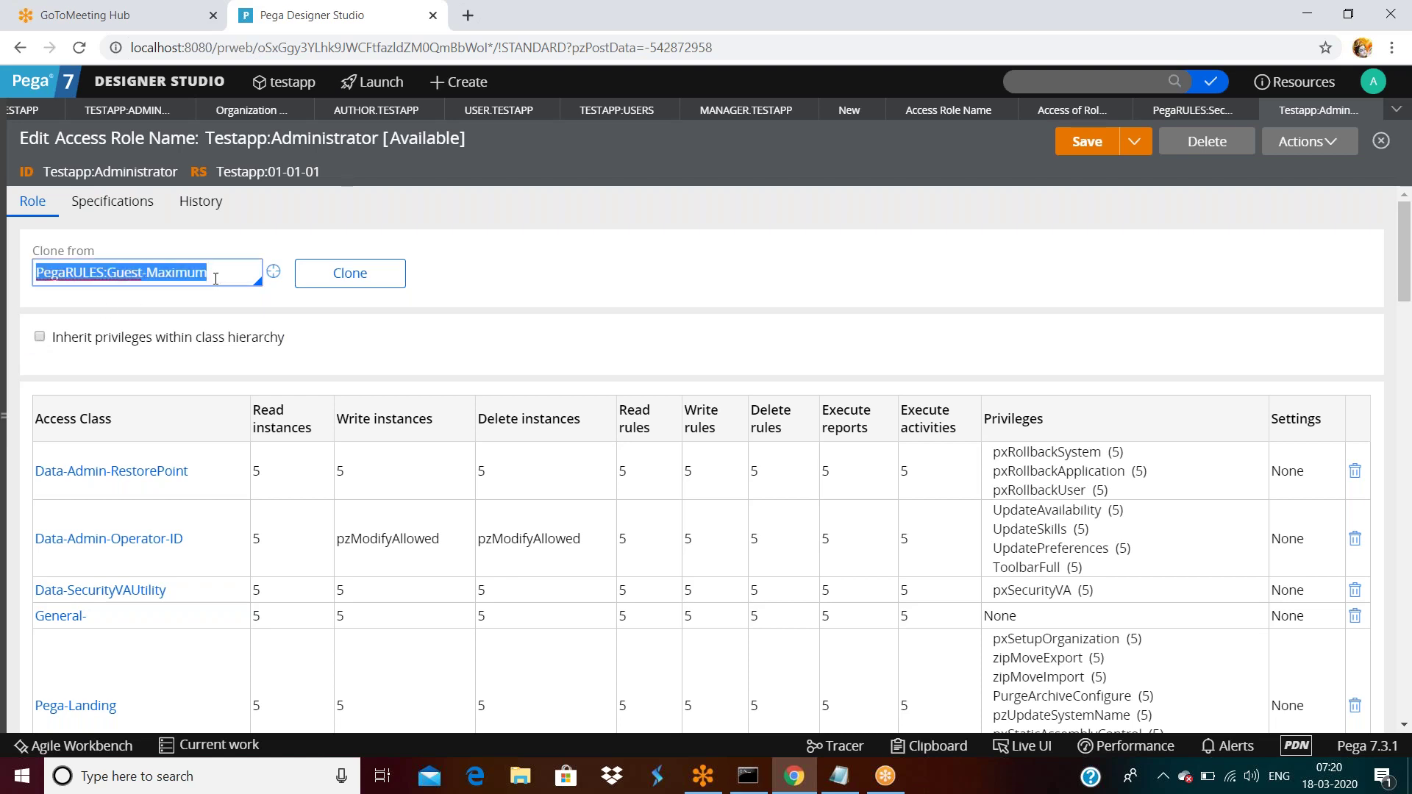
Scroll through the Security Administrator role's privileges, then switch to the Testapp:Administrator role record.
{"action": "left_click", "coordinate": [1155, 112]}
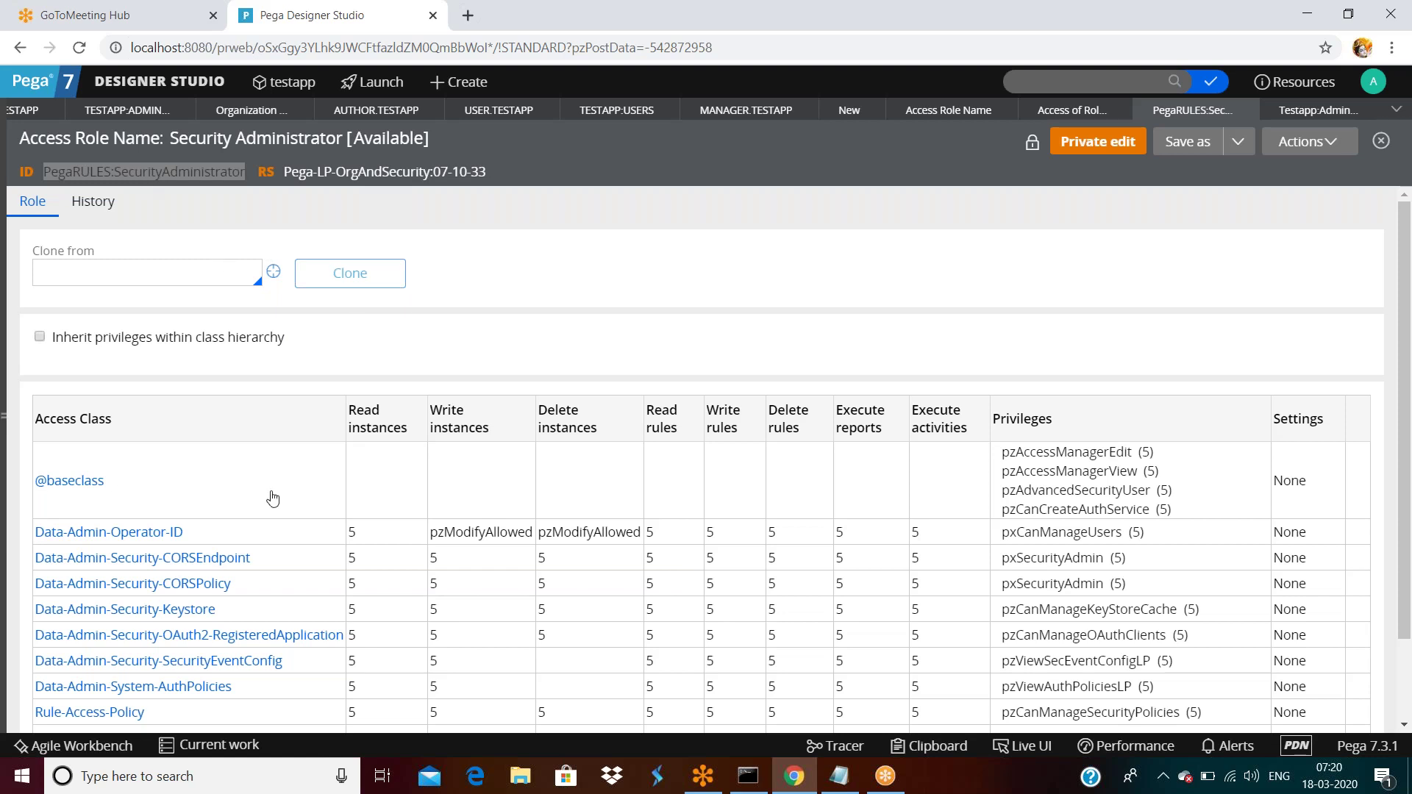
{"action": "scroll", "coordinate": [271, 493], "scroll_direction": "down", "scroll_amount": 2}
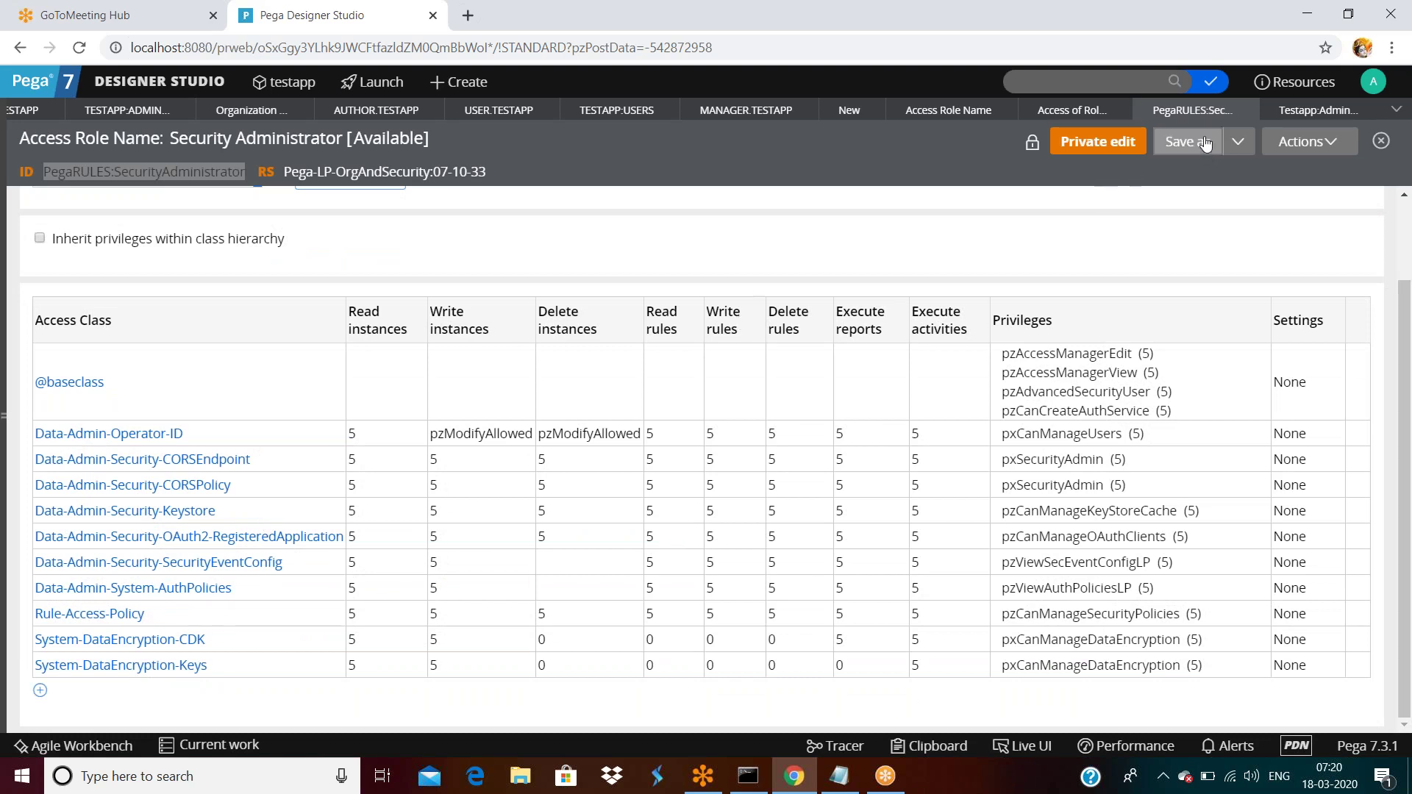
{"action": "left_click", "coordinate": [1309, 111]}
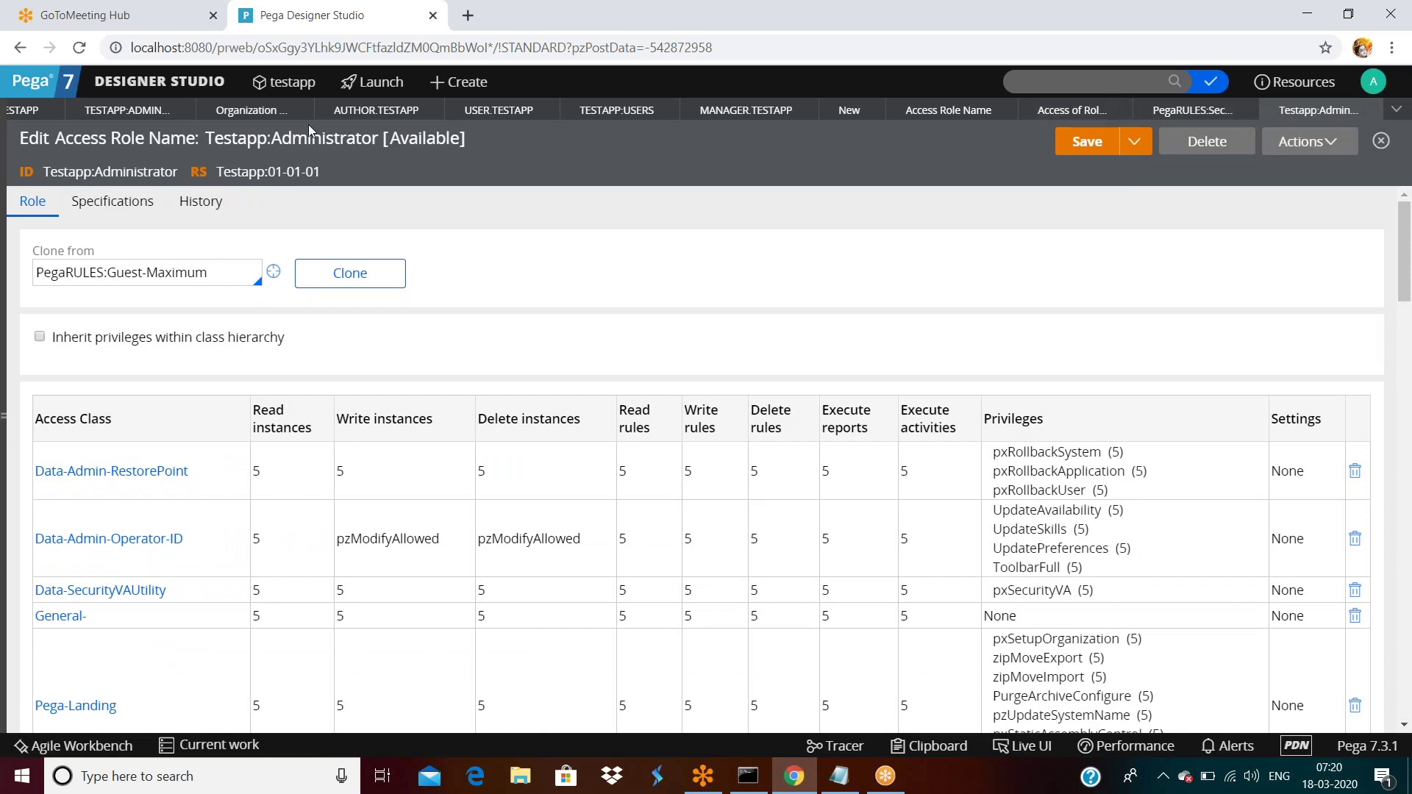
On the Testapp:Administrators access group, highlight the Testapp:Administrator and PegaRULES:SecurityAdministrator role names.
{"action": "left_click", "coordinate": [142, 116]}
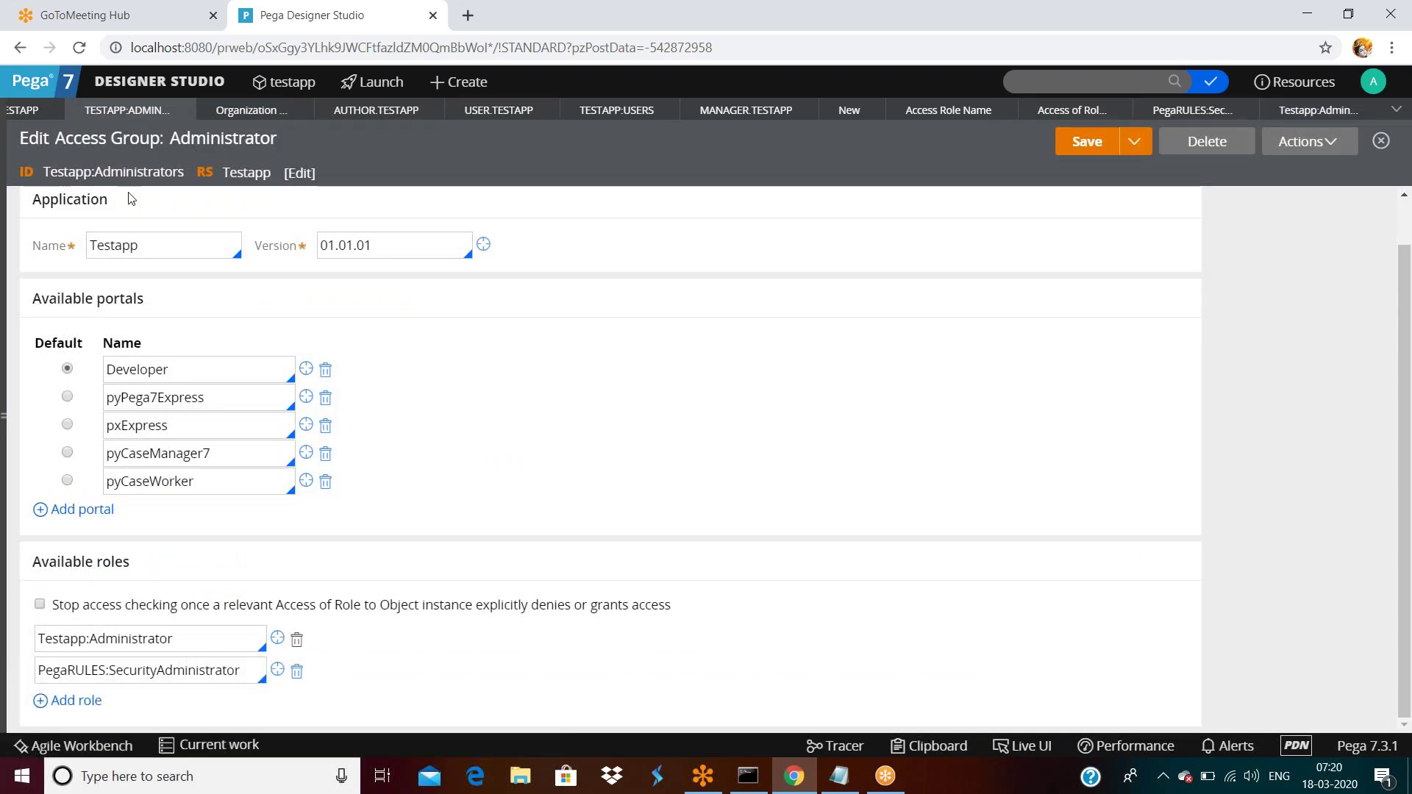
{"action": "triple_click", "coordinate": [212, 645]}
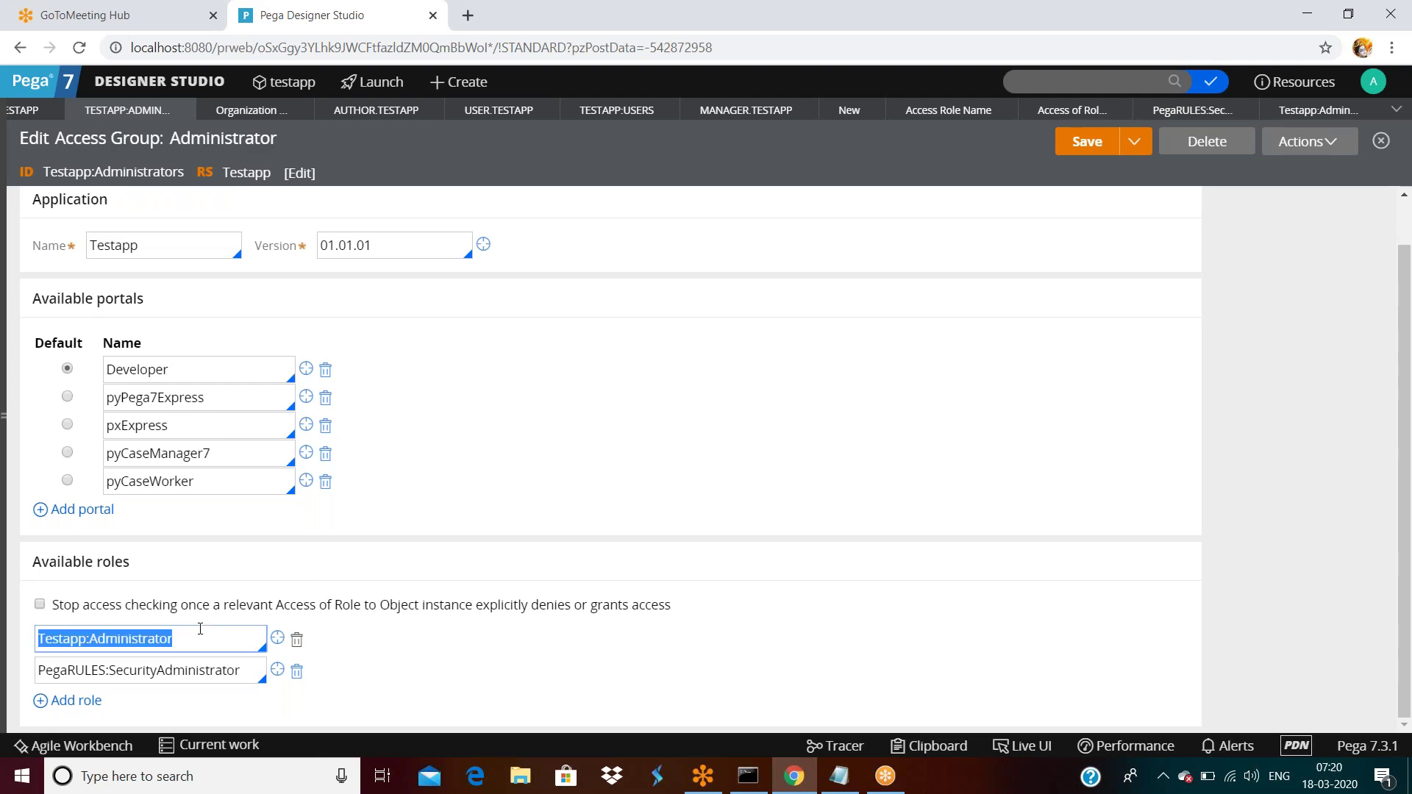
{"action": "triple_click", "coordinate": [246, 671]}
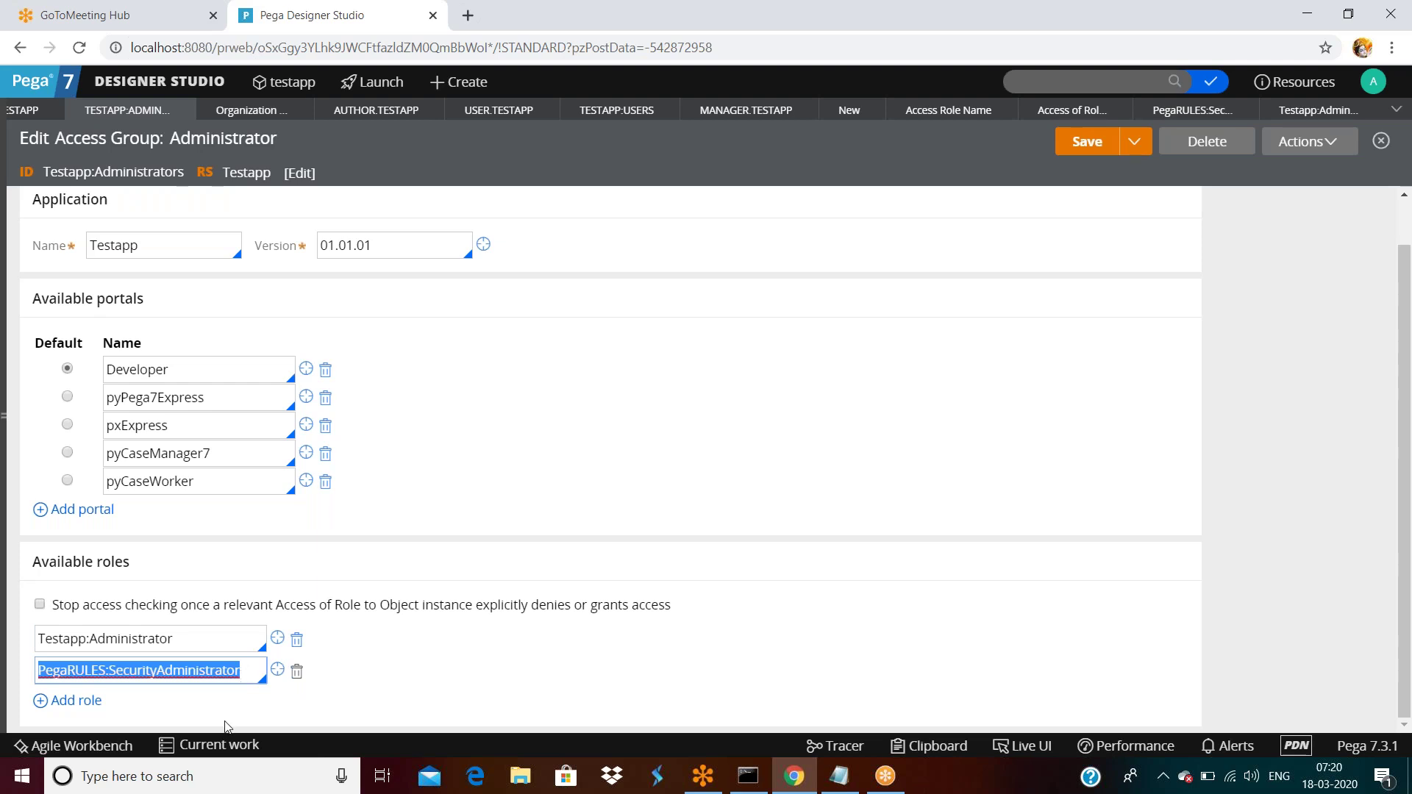
{"action": "left_click", "coordinate": [247, 670]}
{"action": "triple_click", "coordinate": [247, 670]}
{"action": "double_click", "coordinate": [199, 643]}
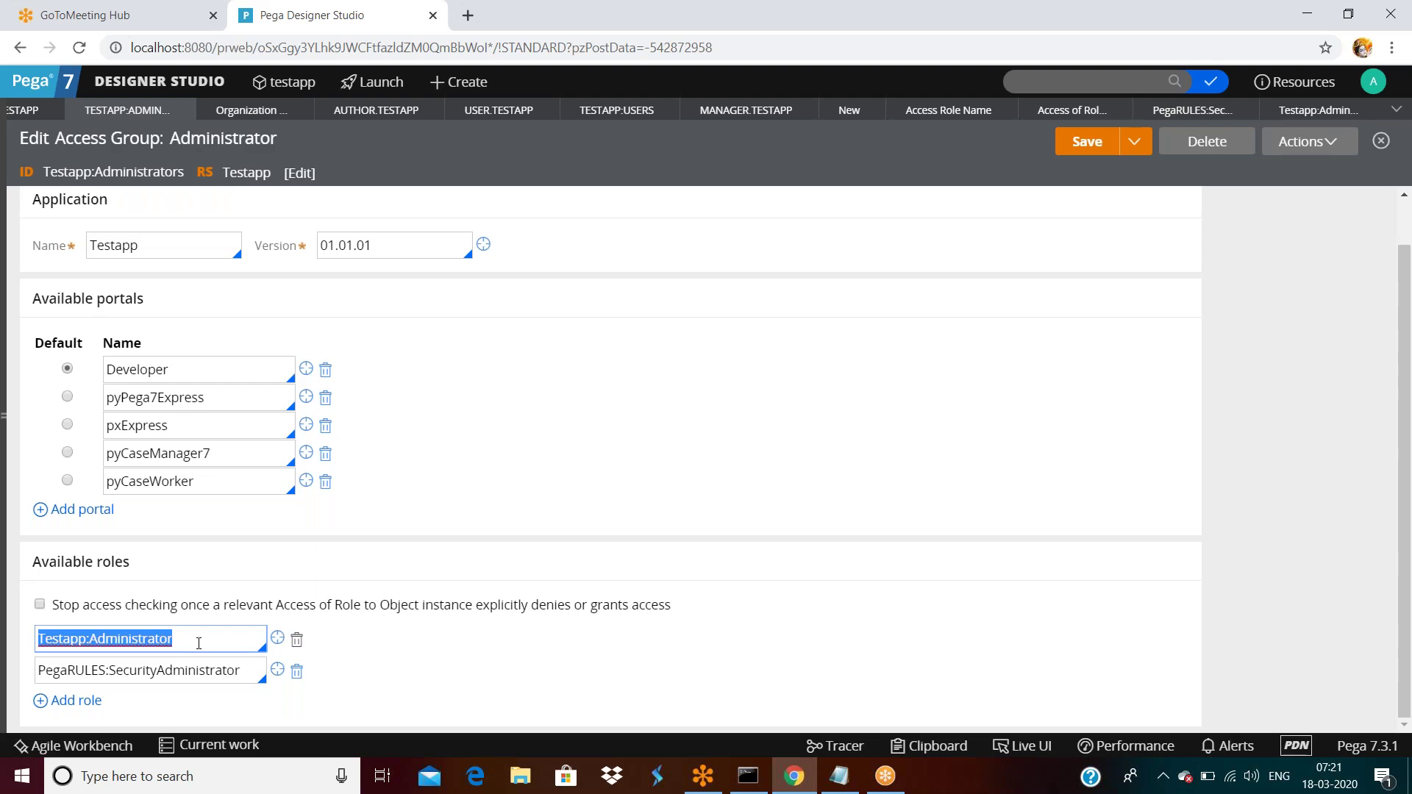
{"action": "key", "text": "Tab"}
{"action": "left_click", "coordinate": [212, 638]}
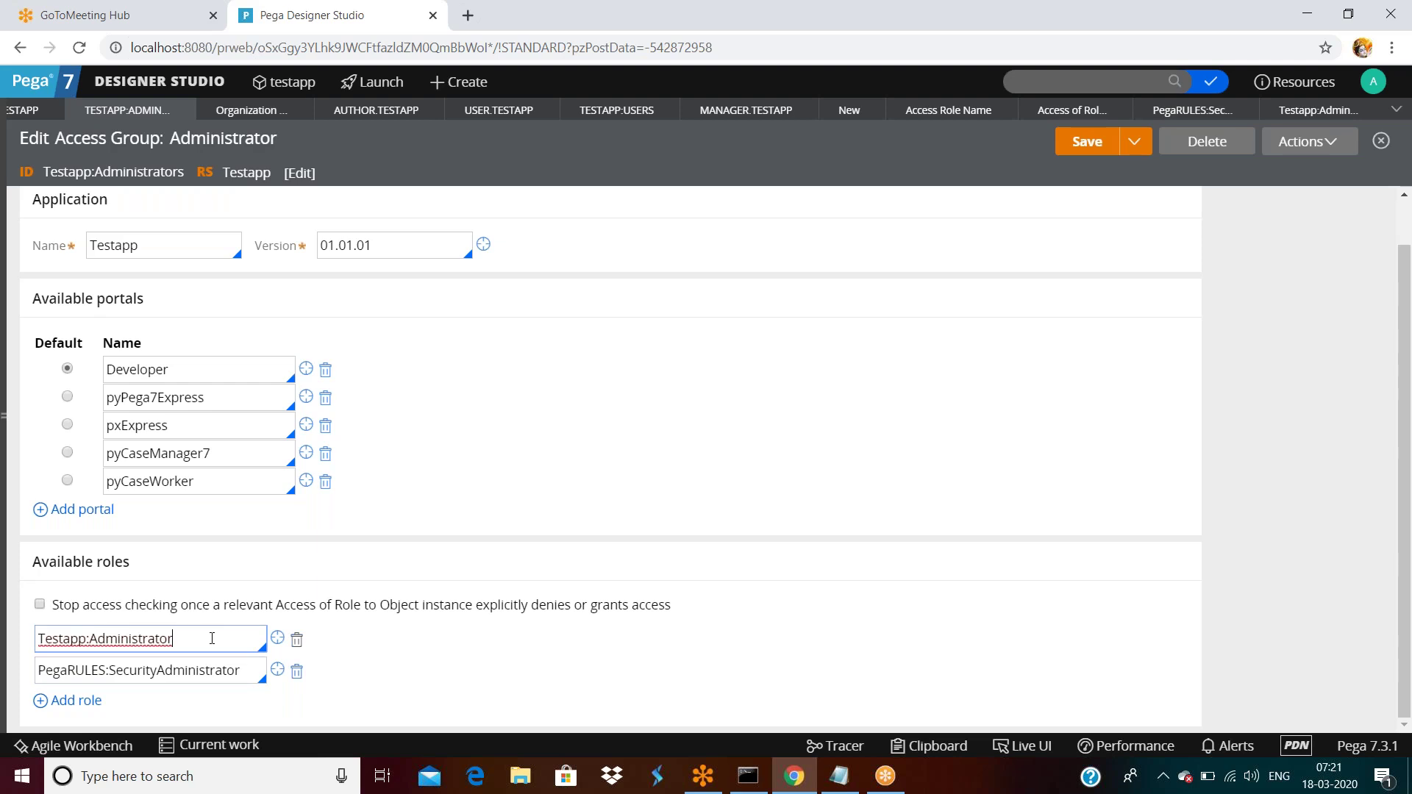
{"action": "key", "text": "ctrl+a"}
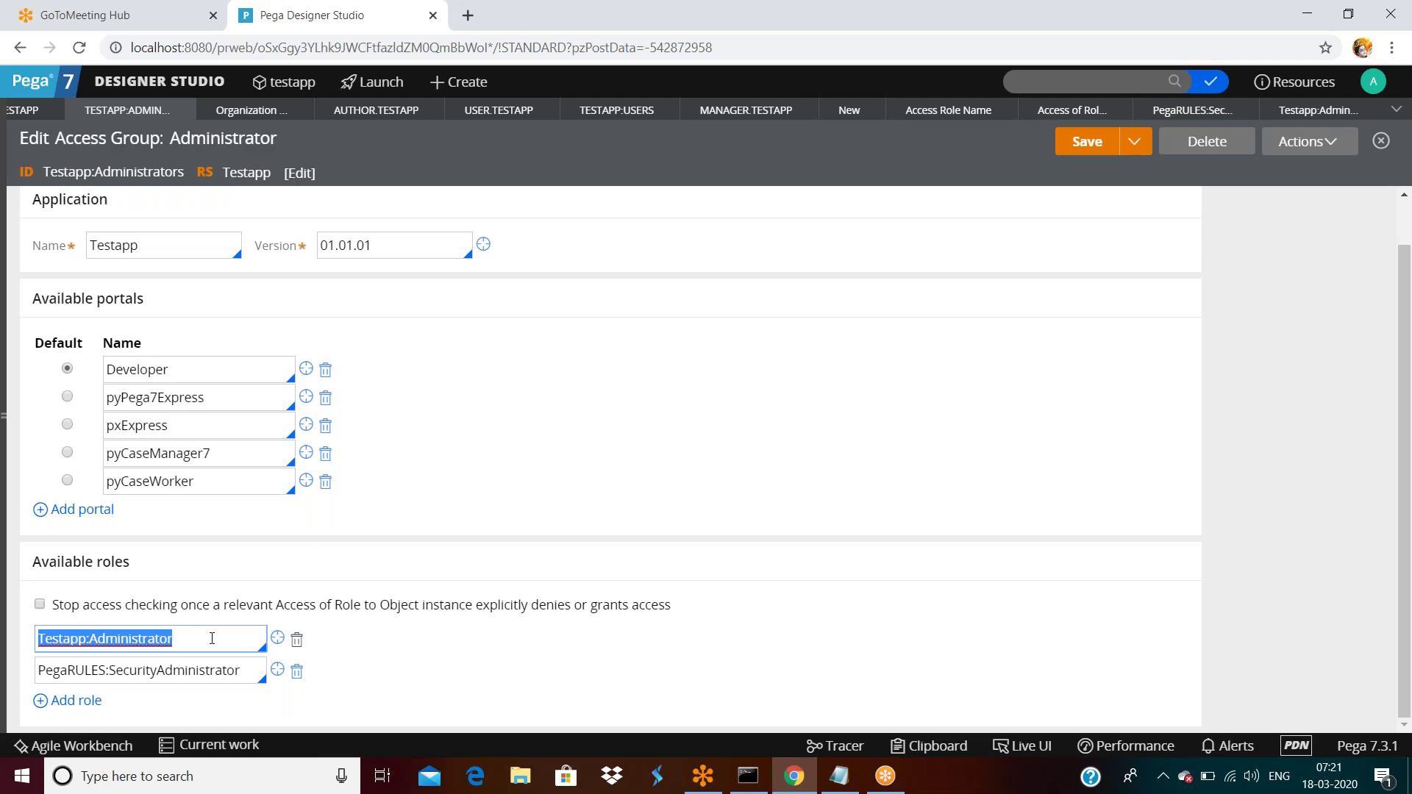
Close the Testapp:Administrator role record, discarding its unsaved changes.
{"action": "left_click", "coordinate": [1348, 114]}
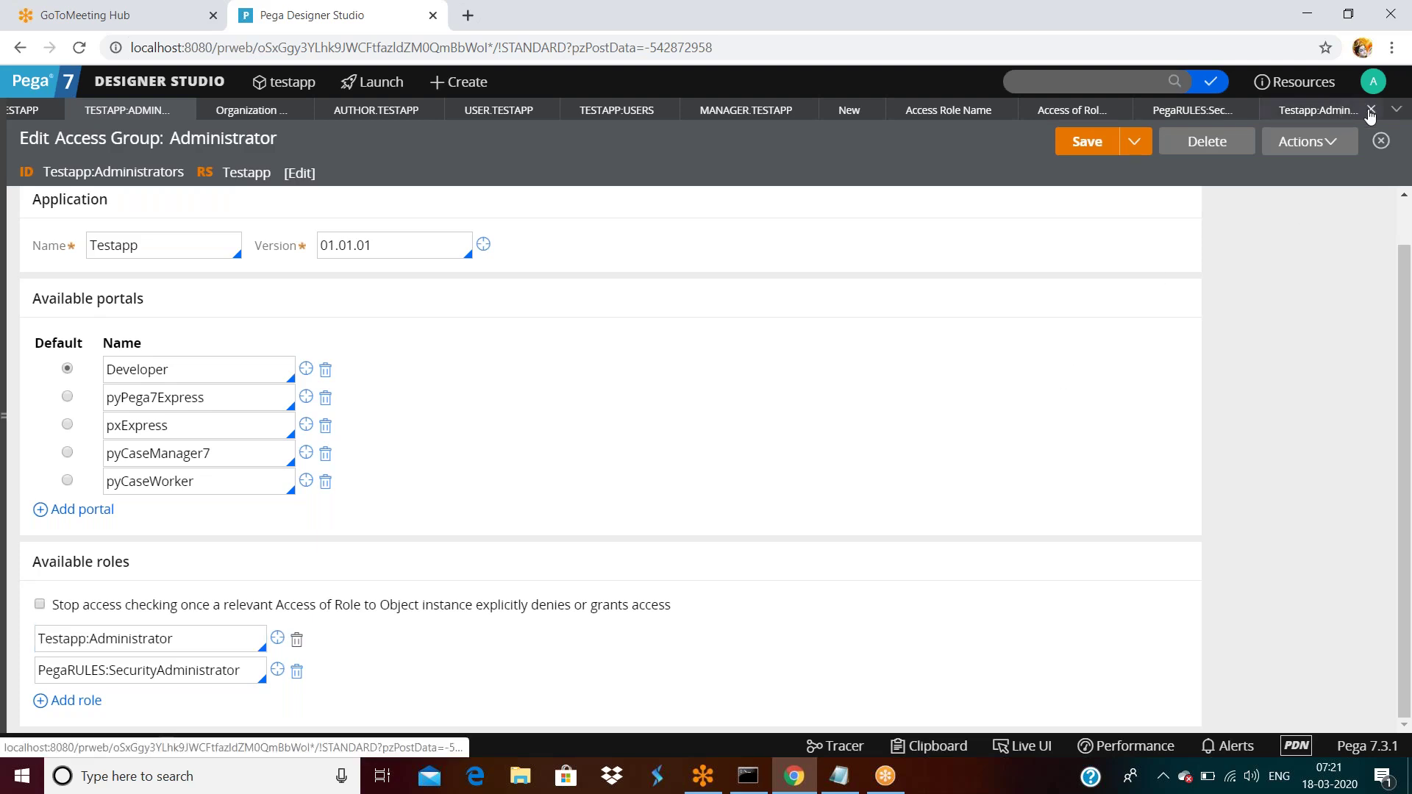
{"action": "left_click", "coordinate": [1371, 110]}
{"action": "left_click", "coordinate": [1371, 110]}
{"action": "left_click", "coordinate": [969, 465]}
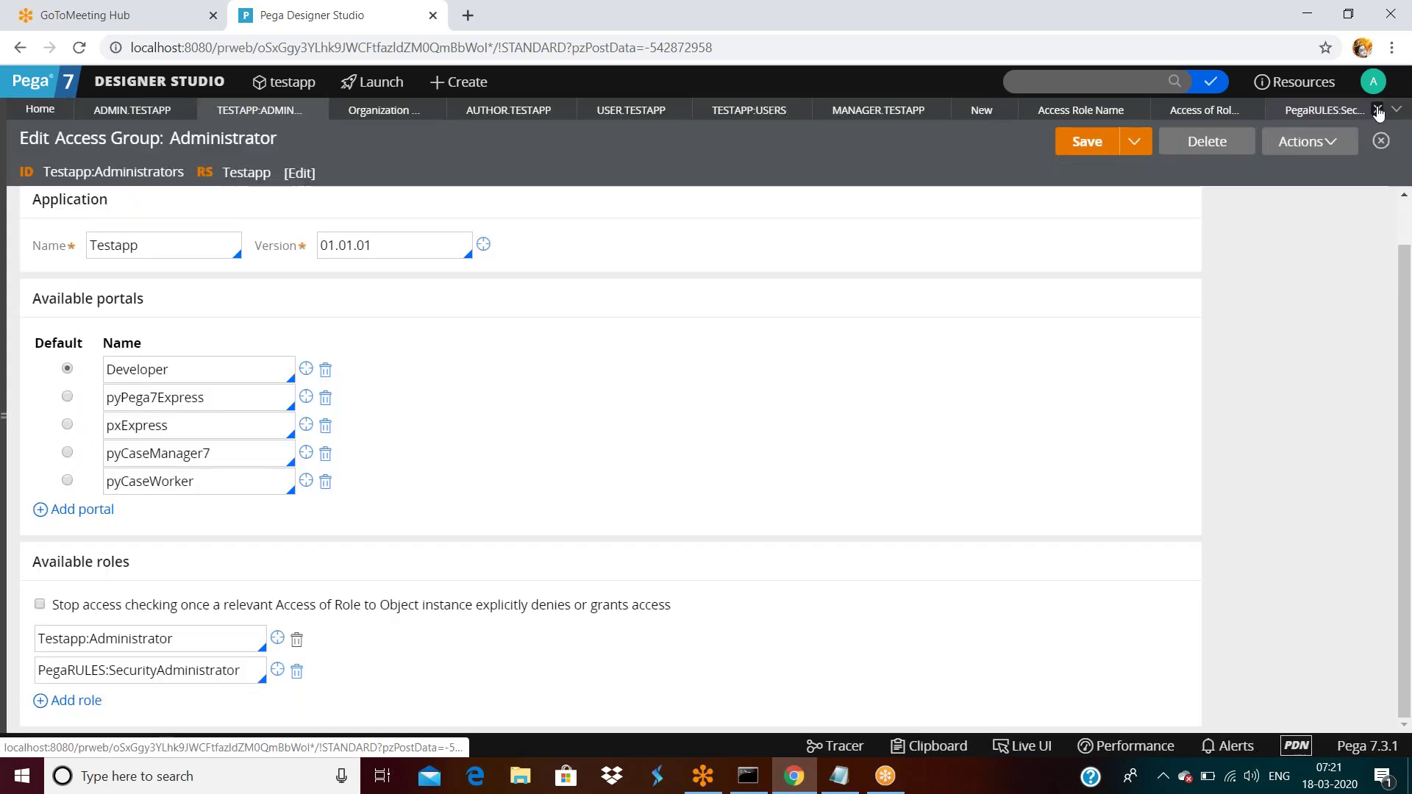
Close the PegaRULES:SecurityAdministrator role, access role, TESTAPP:USERS and Manager.Testapp operator records.
{"action": "left_click", "coordinate": [1358, 109]}
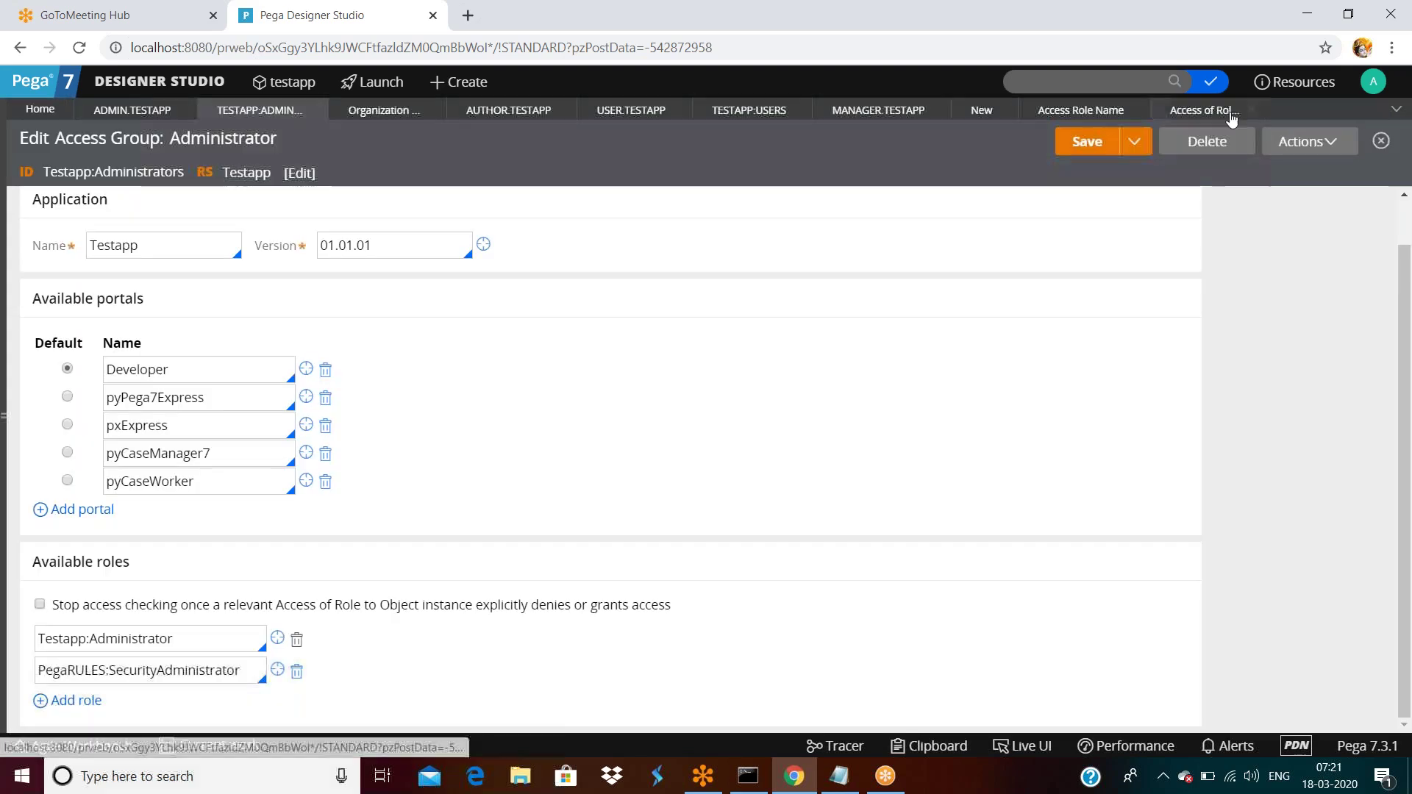
{"action": "left_click", "coordinate": [1253, 110]}
{"action": "left_click", "coordinate": [1135, 110]}
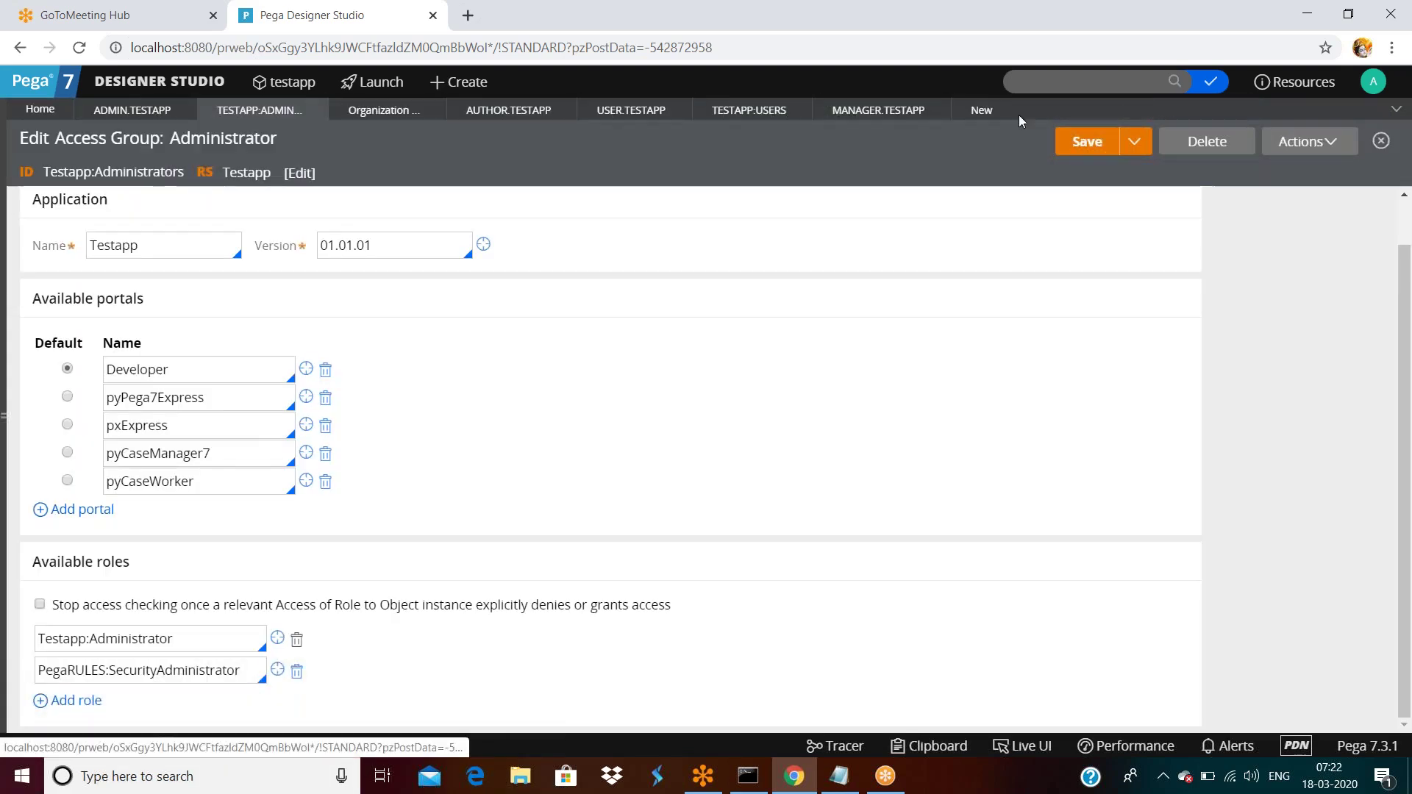
{"action": "left_click", "coordinate": [931, 117]}
{"action": "left_click", "coordinate": [804, 109]}
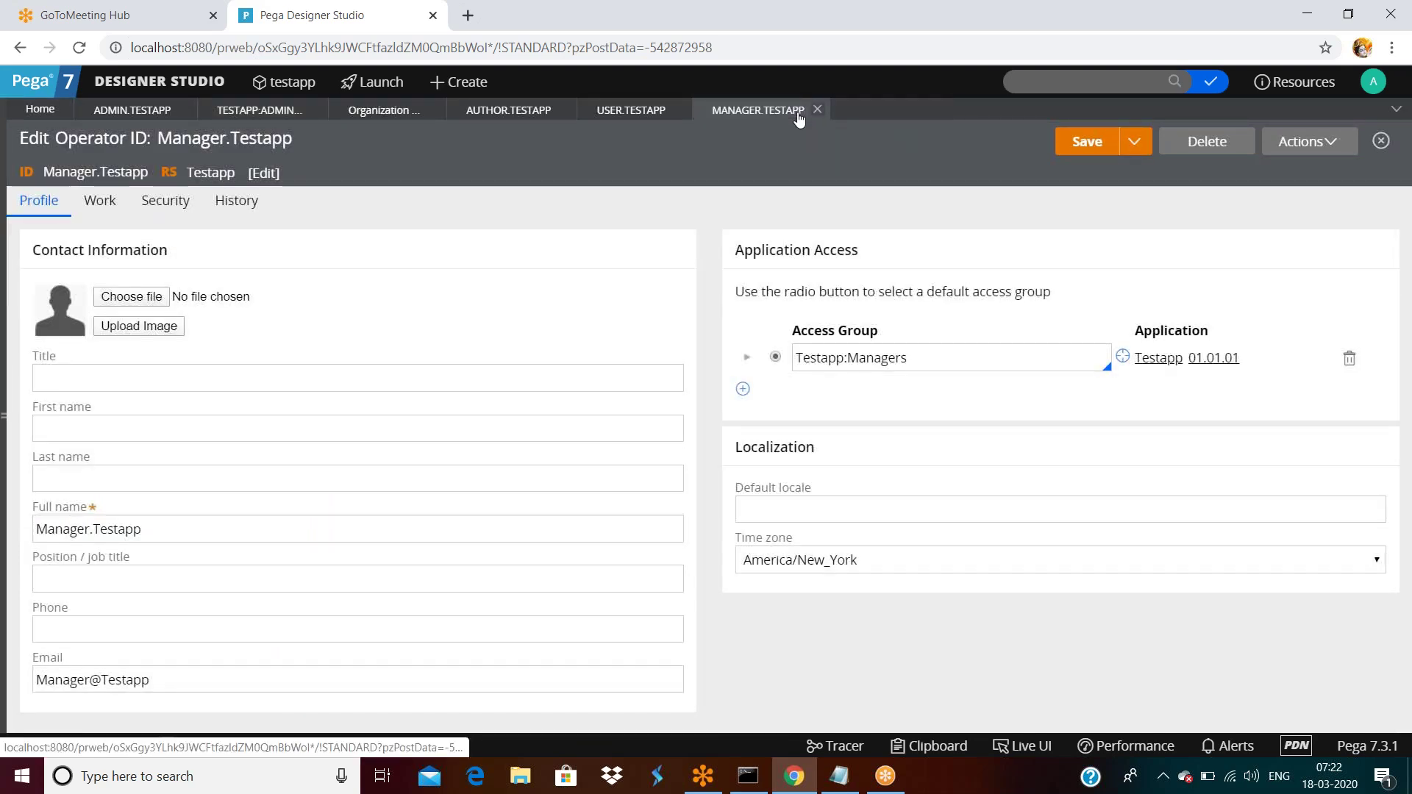
{"action": "left_click", "coordinate": [817, 110]}
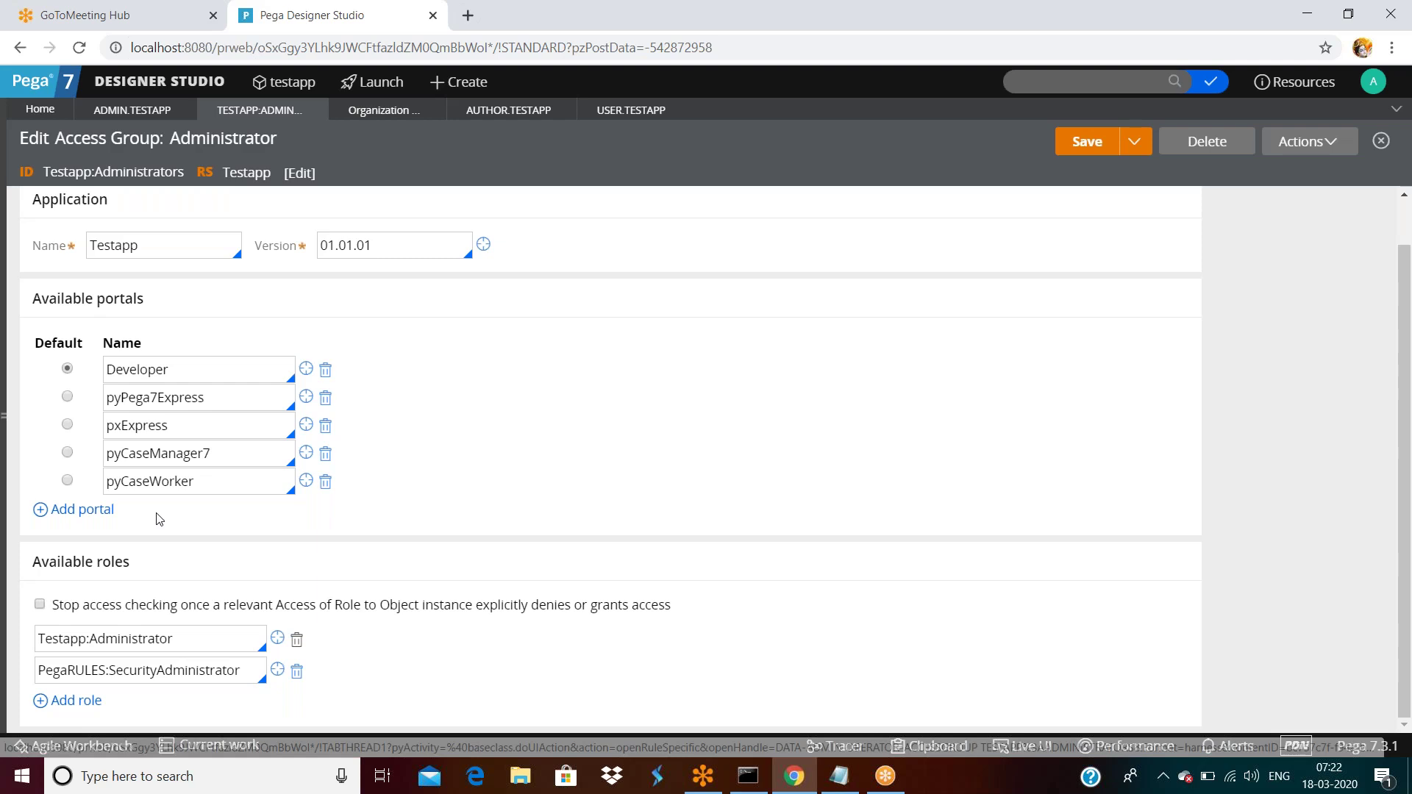
List the operators using Testapp:Administrators, view its History tab, and look at the Save and Actions menus.
{"action": "scroll", "coordinate": [159, 515], "scroll_direction": "up", "scroll_amount": 2}
{"action": "left_click", "coordinate": [225, 212]}
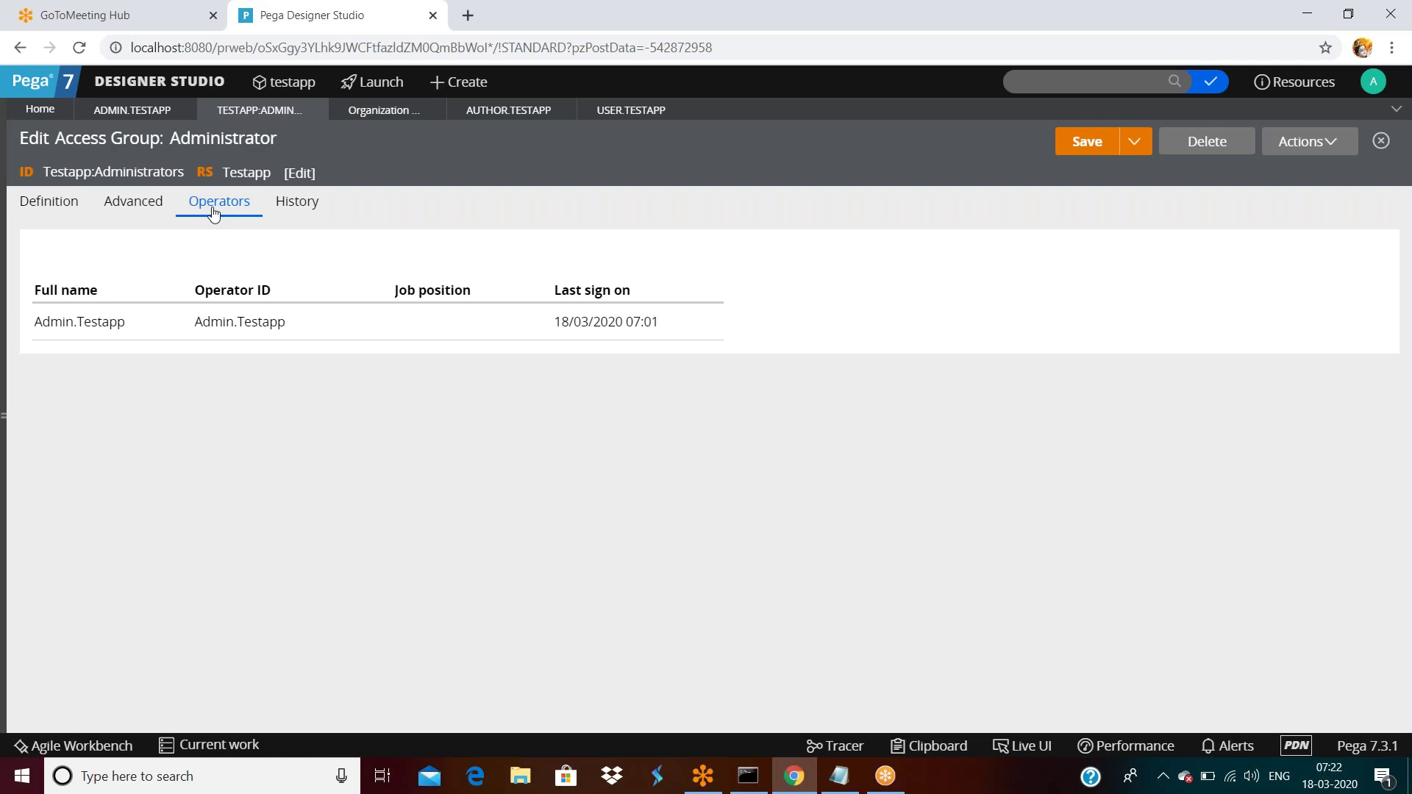
{"action": "left_click", "coordinate": [293, 209]}
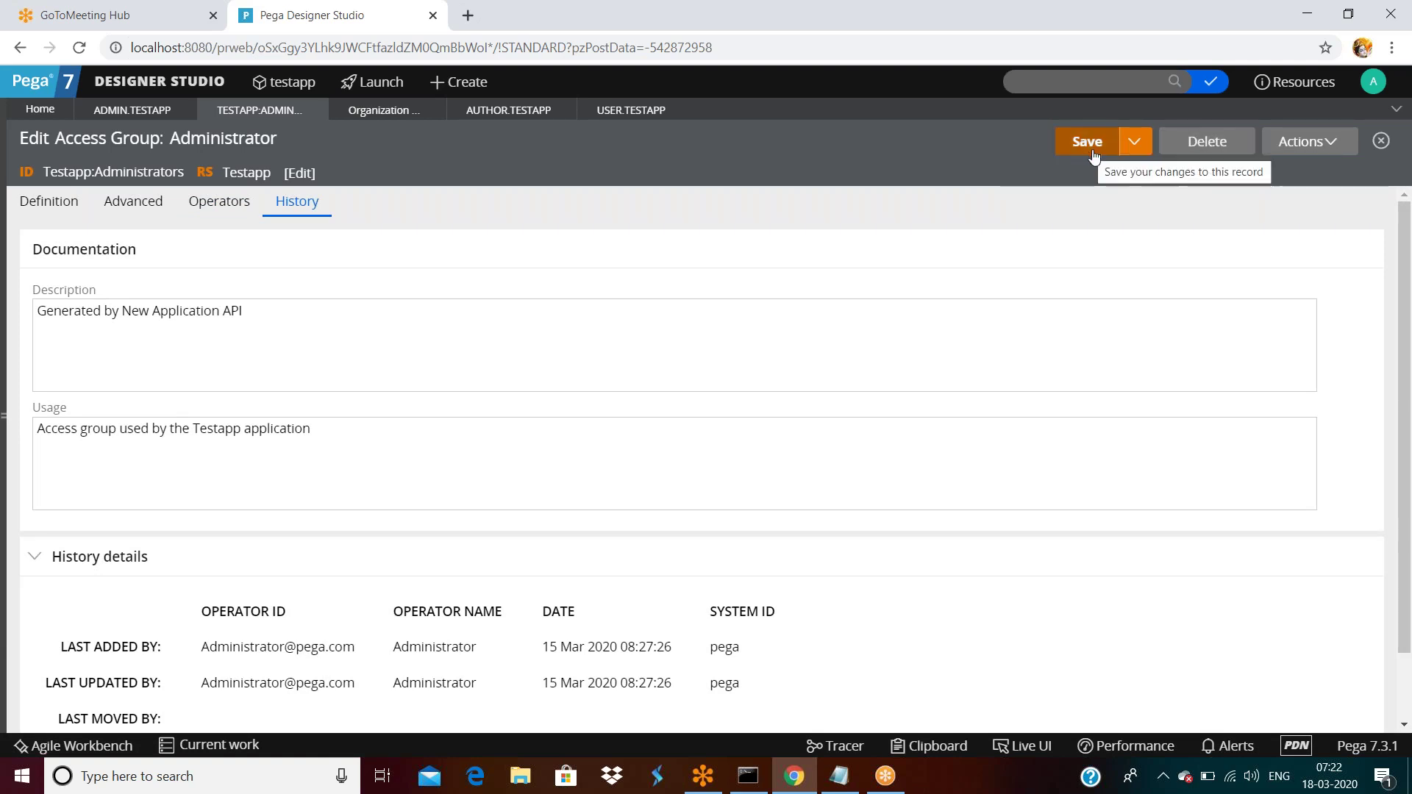
{"action": "left_click", "coordinate": [1134, 143]}
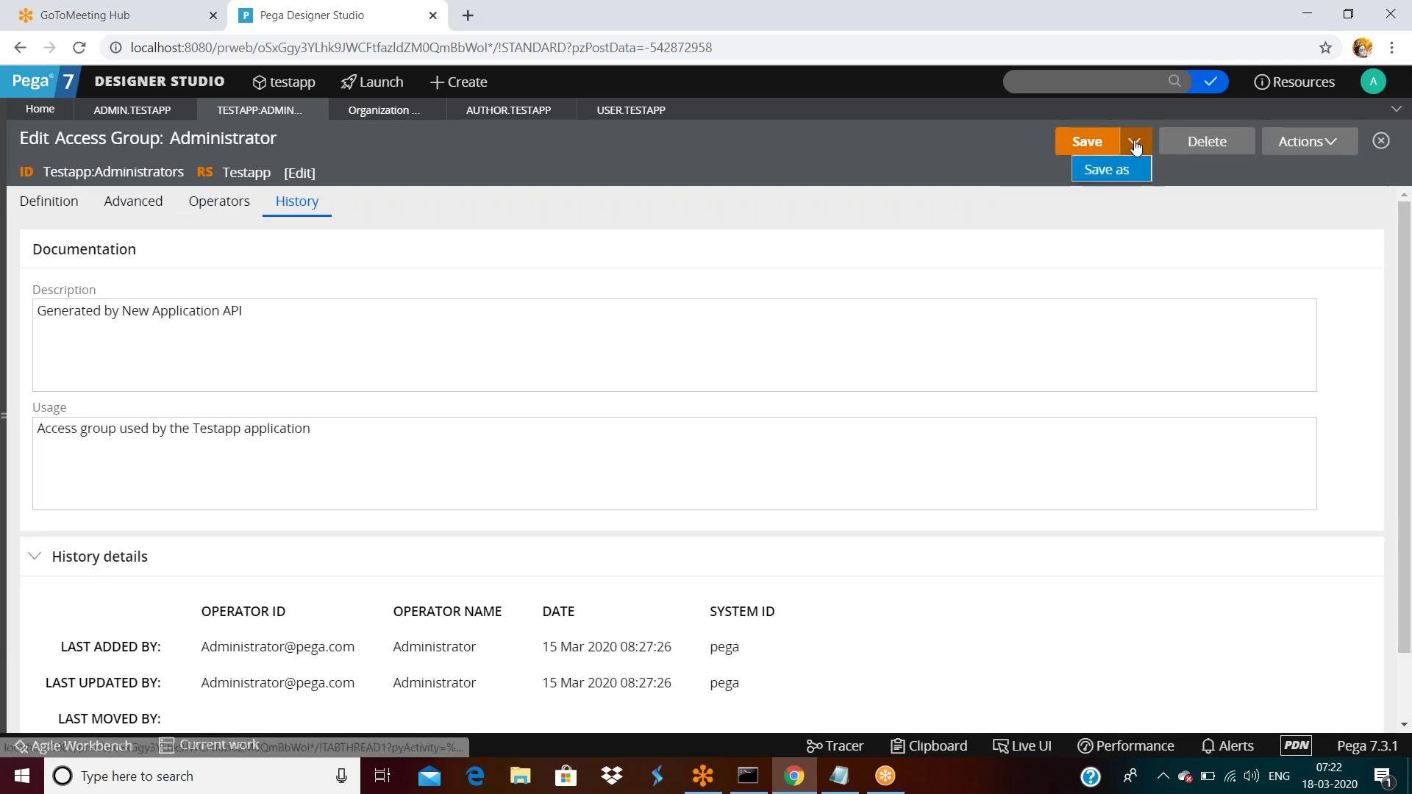
{"action": "left_click", "coordinate": [1295, 140]}
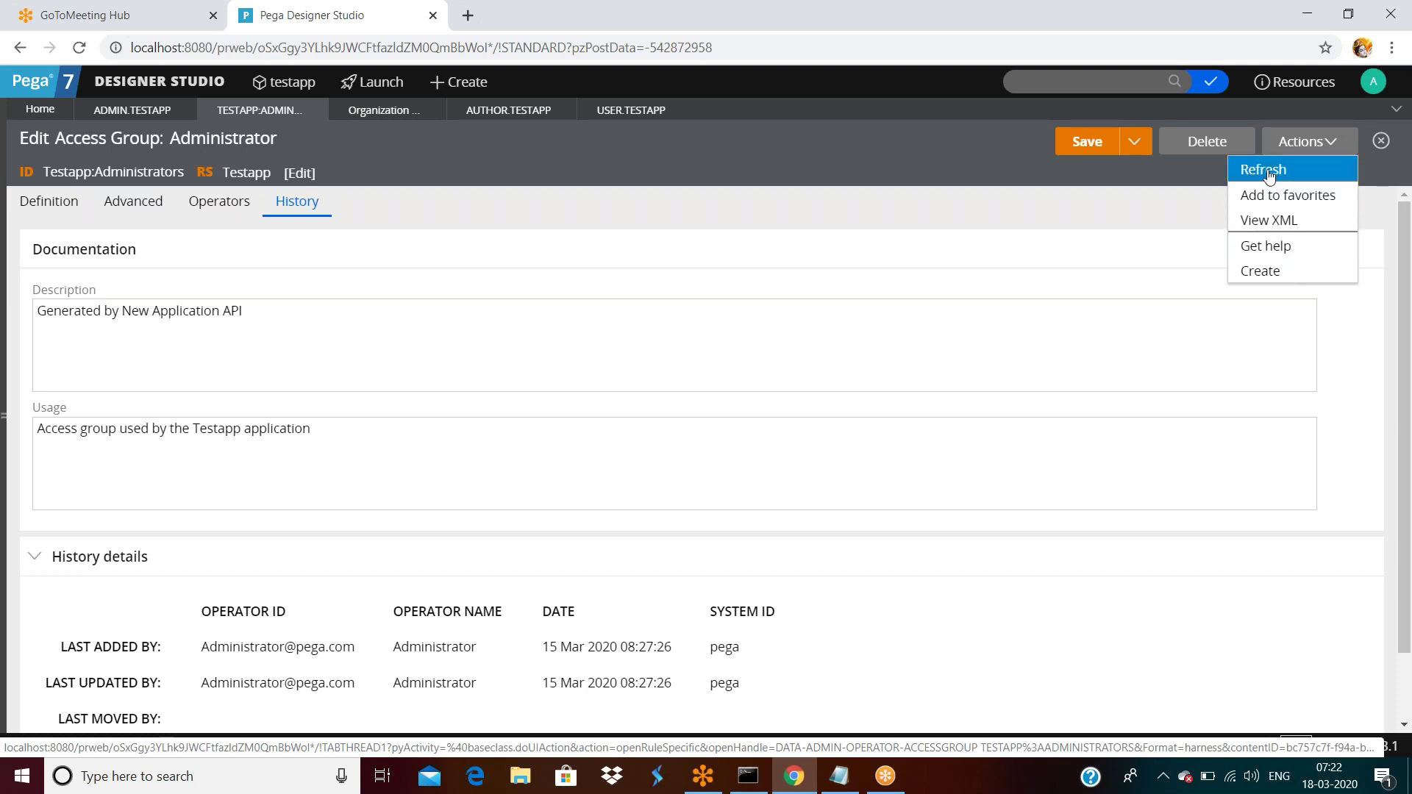
{"action": "left_click", "coordinate": [1264, 247]}
{"action": "left_click_drag", "start_coordinate": [189, 22], "coordinate": [231, 136]}
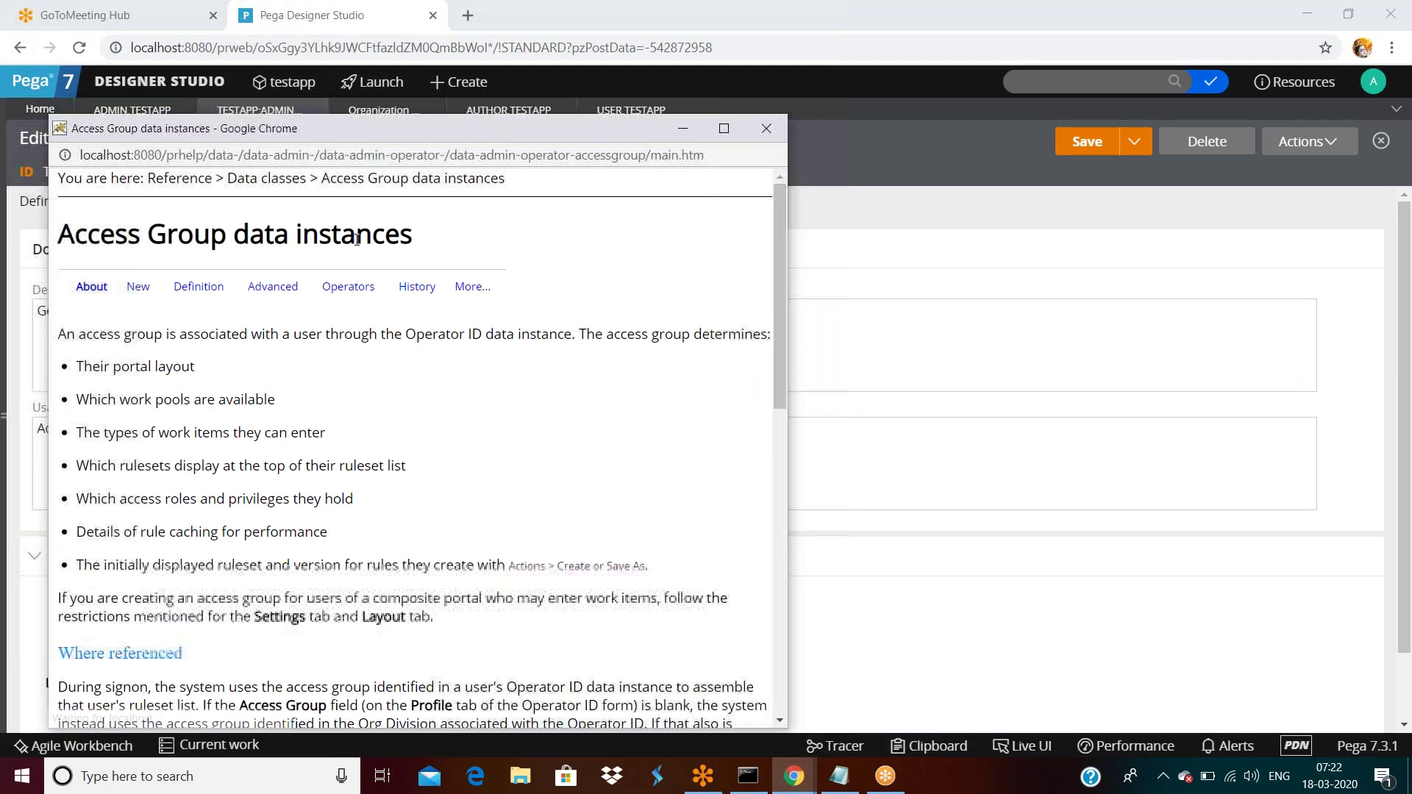
{"action": "scroll", "coordinate": [342, 315], "scroll_direction": "down", "scroll_amount": 15}
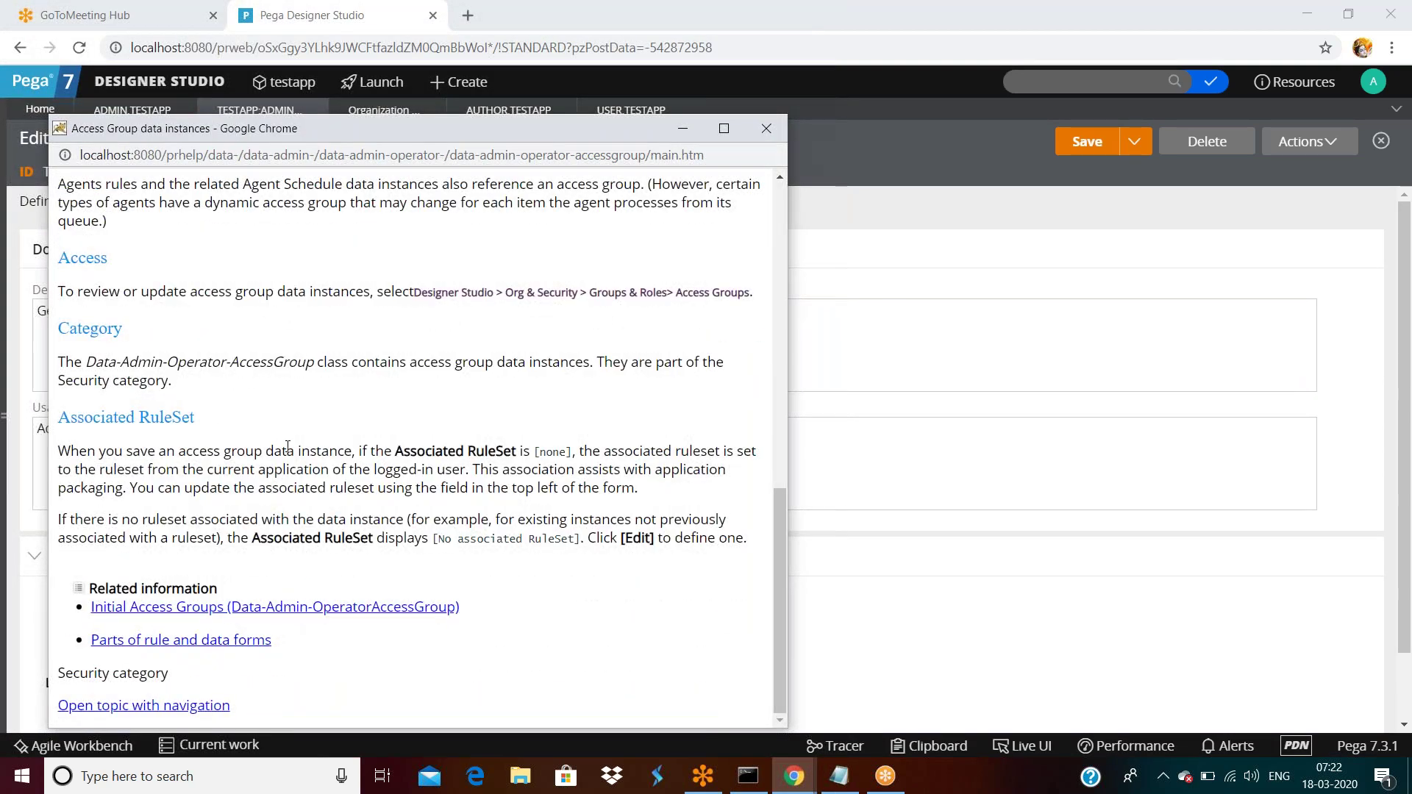
{"action": "scroll", "coordinate": [288, 447], "scroll_direction": "up", "scroll_amount": 15}
{"action": "left_click", "coordinate": [765, 130]}
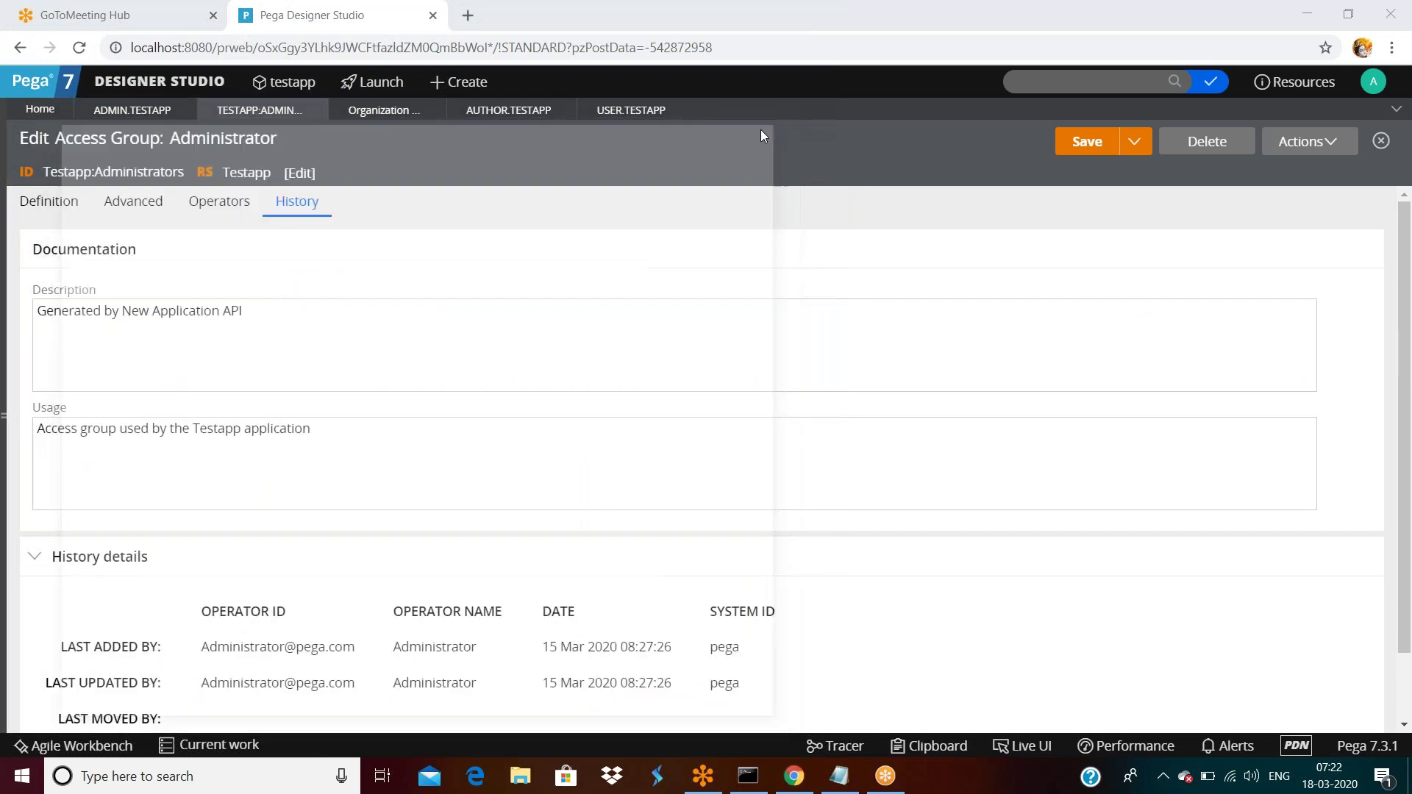
{"action": "left_click", "coordinate": [1310, 141]}
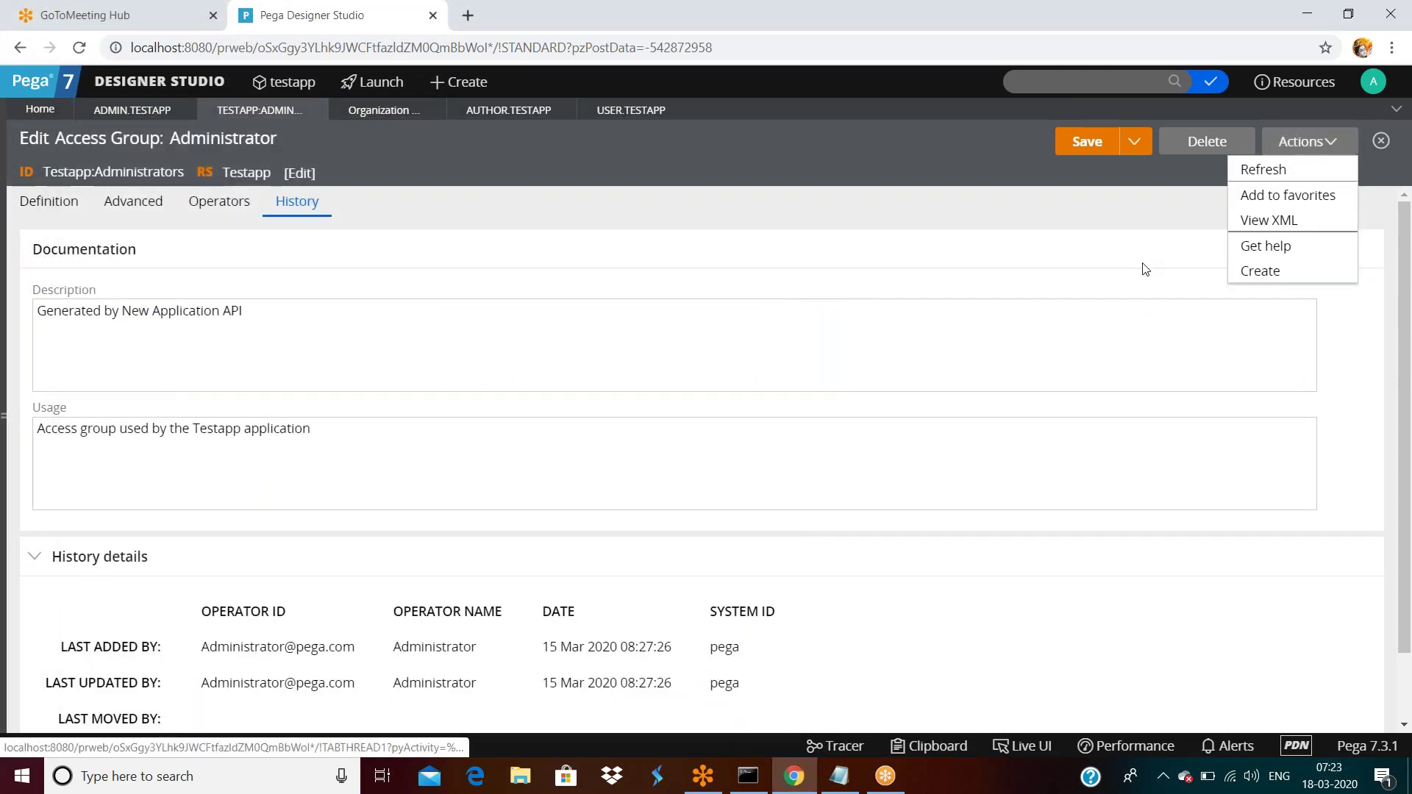
View the access group as XML, maximizing the window to scroll through it, then restoring it.
{"action": "left_click", "coordinate": [1253, 236]}
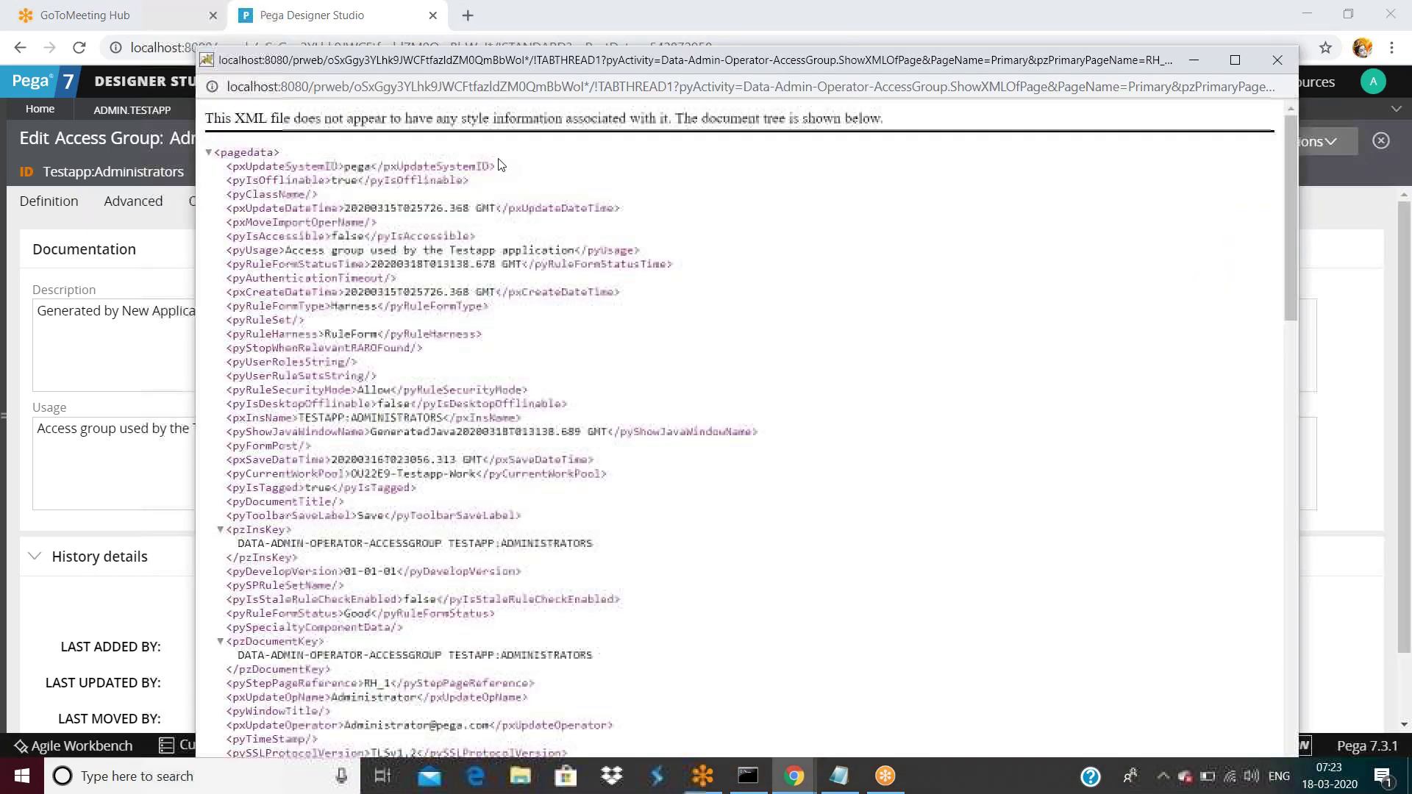
{"action": "double_click", "coordinate": [521, 62]}
{"action": "scroll", "coordinate": [488, 237], "scroll_direction": "down", "scroll_amount": 15}
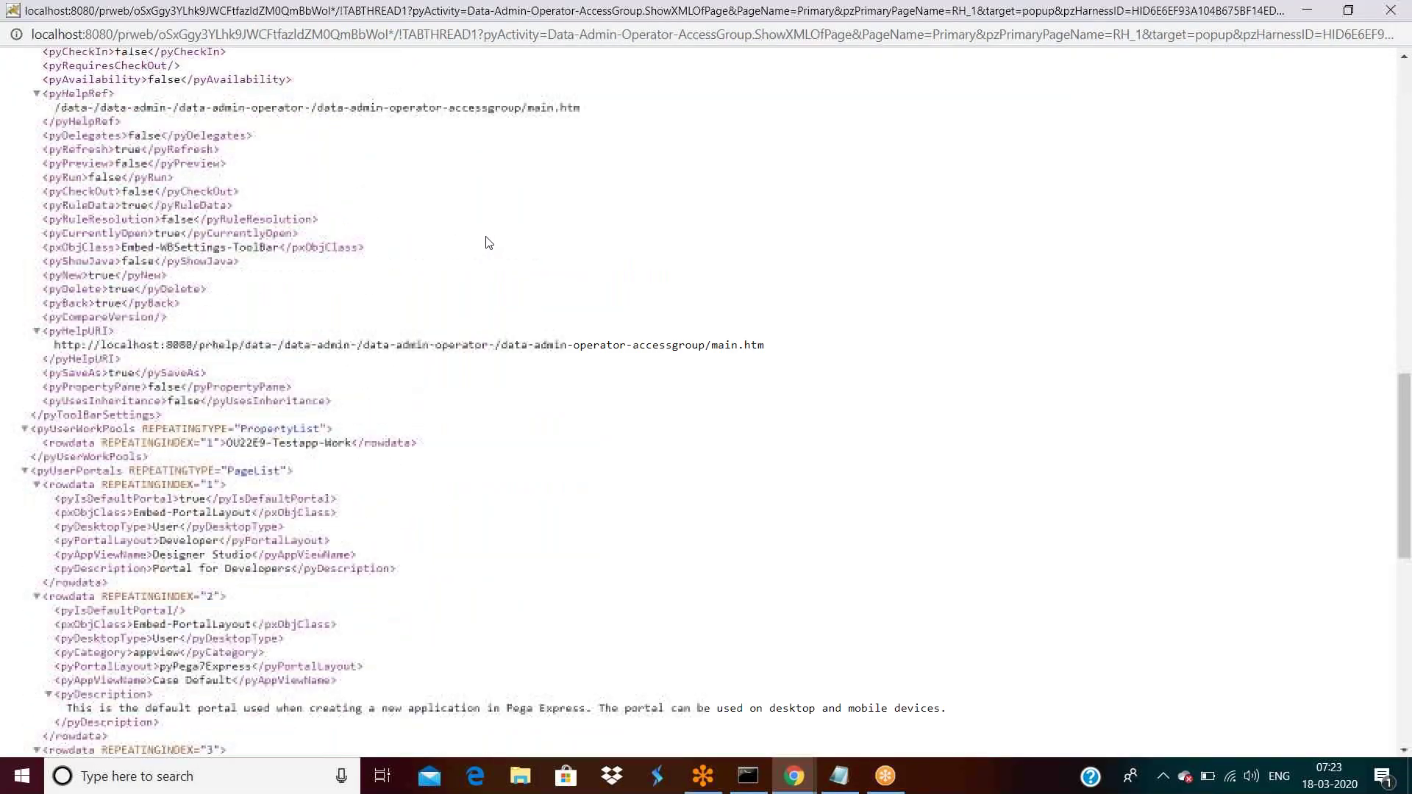
{"action": "scroll", "coordinate": [490, 242], "scroll_direction": "up", "scroll_amount": 12}
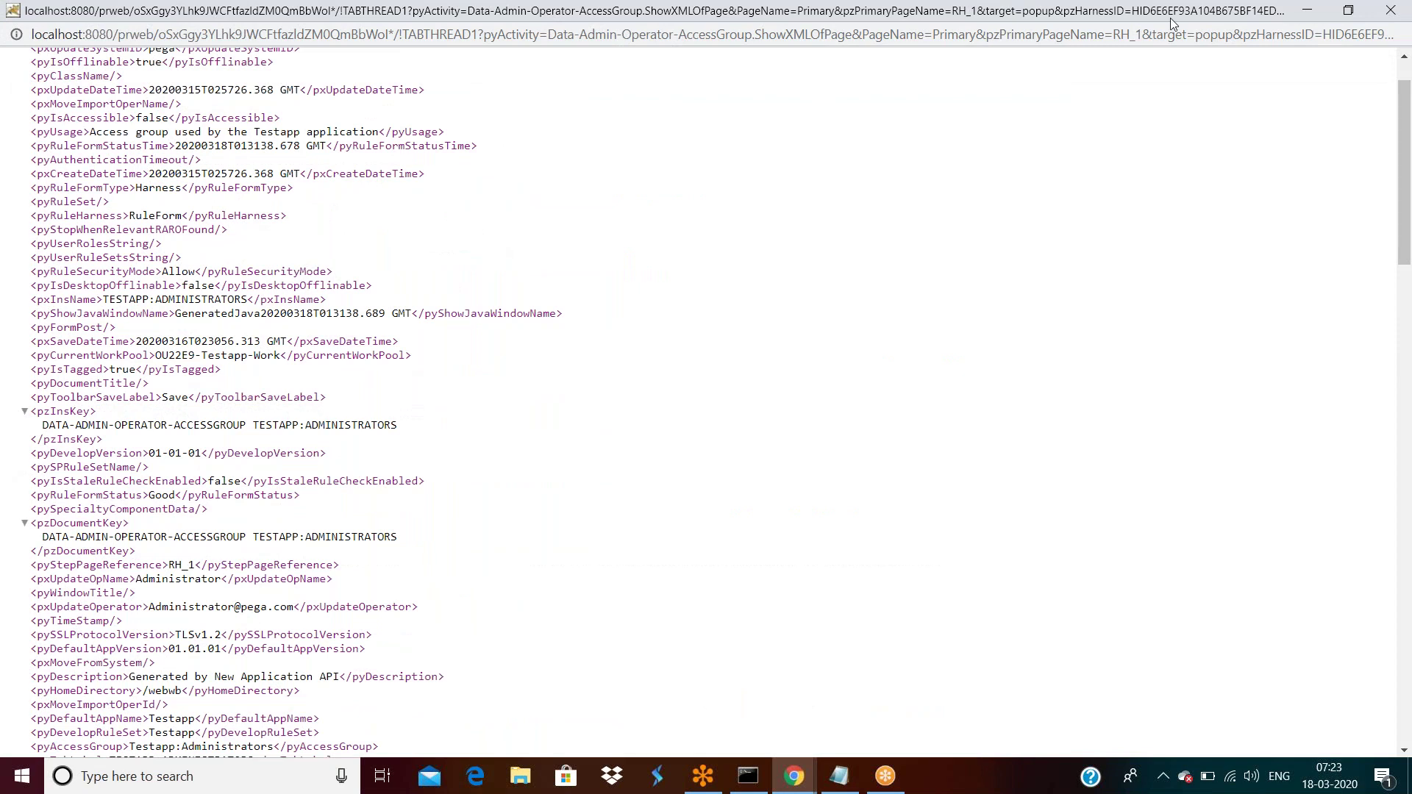
{"action": "double_click", "coordinate": [1012, 16]}
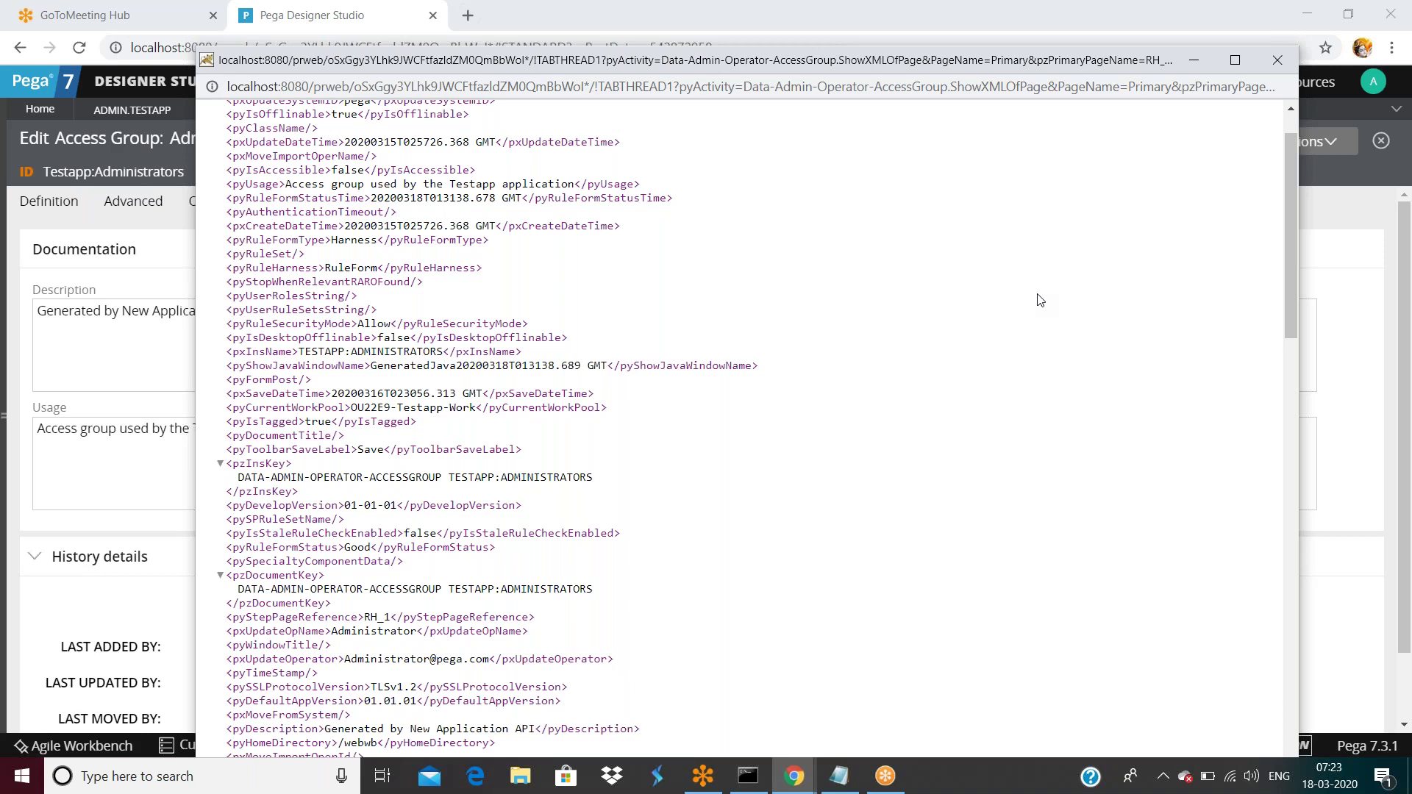
Search the Administrator access group's XML for 'pzins', select its full pzInsKey value, and close the XML.
{"action": "key", "text": "ctrl+f"}
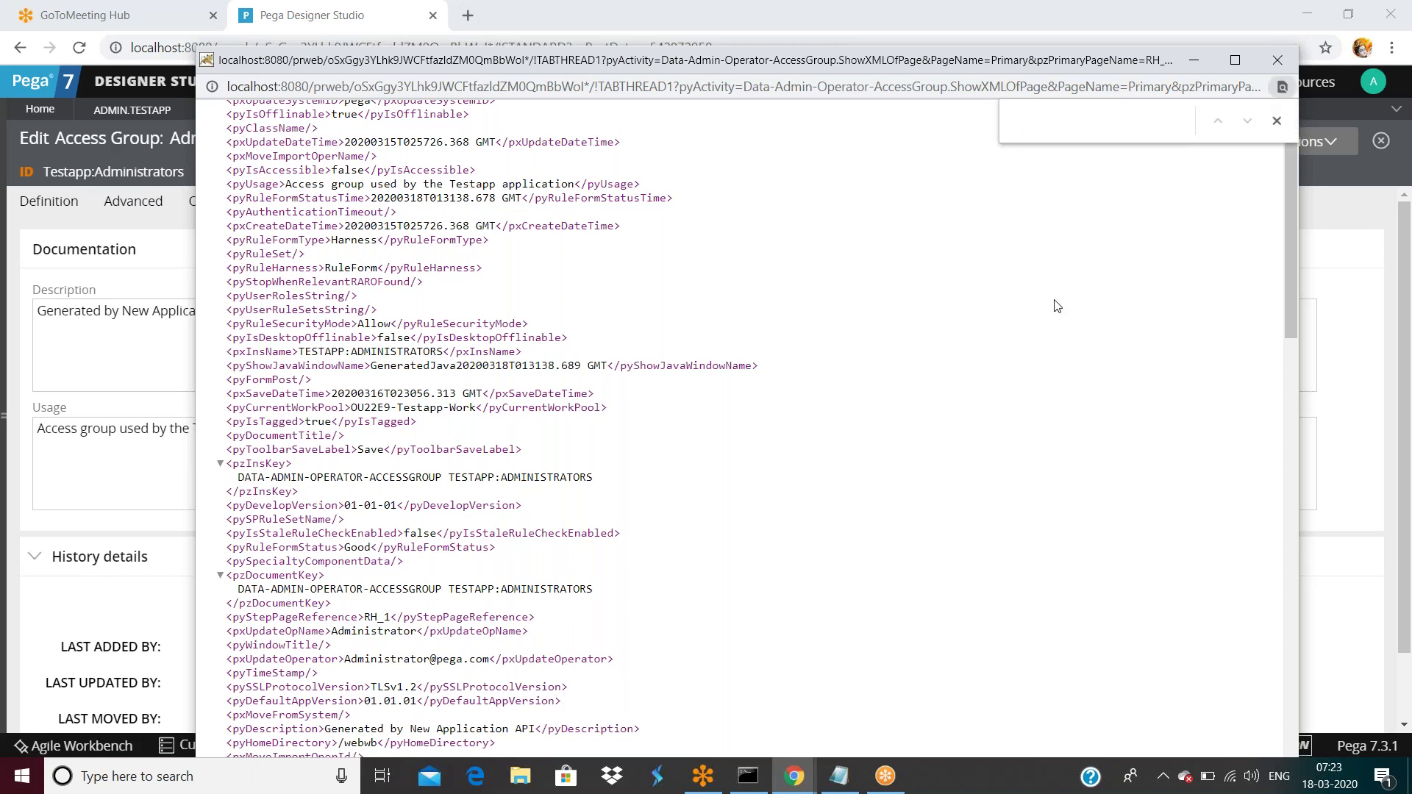
{"action": "type", "text": "pzins"}
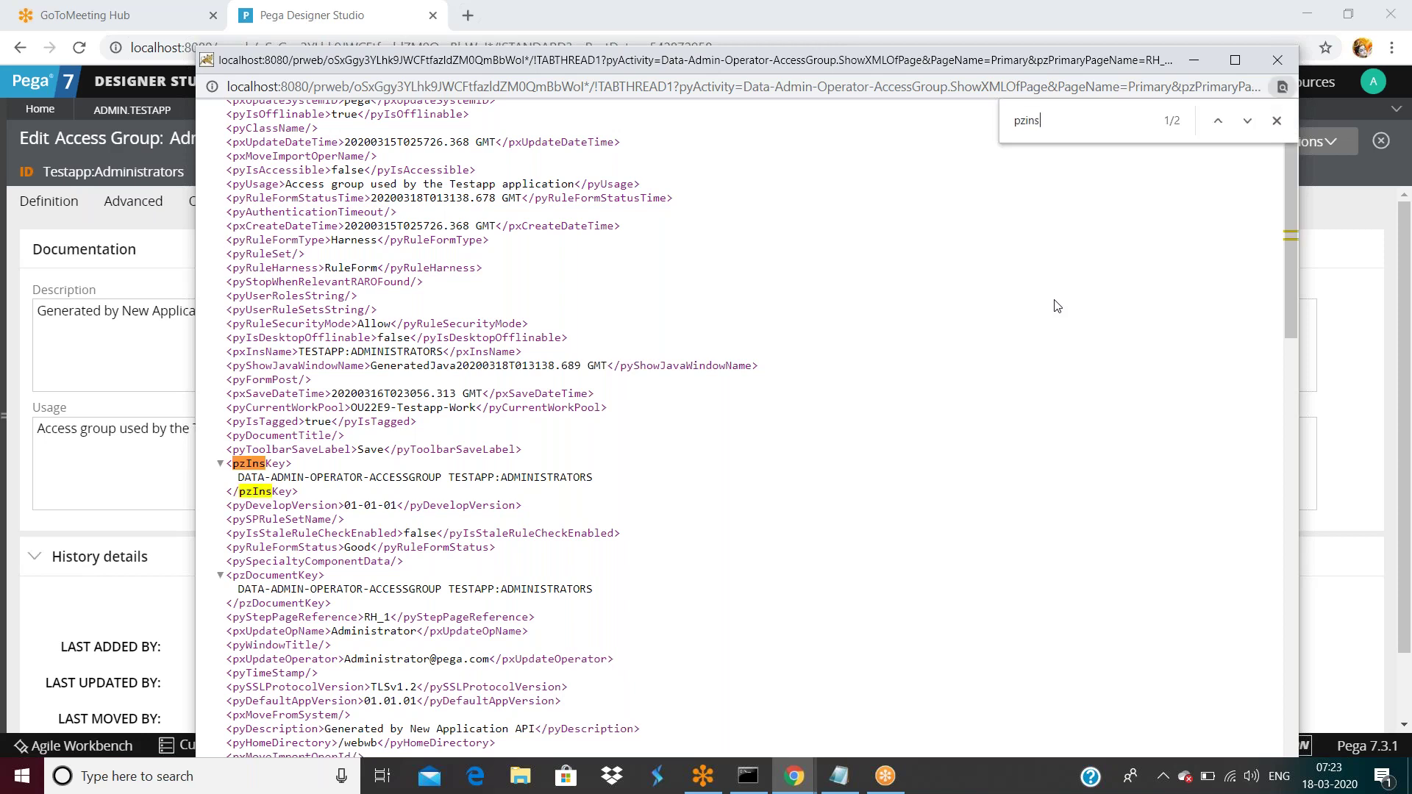
{"action": "double_click", "coordinate": [264, 464]}
{"action": "left_click", "coordinate": [242, 478]}
{"action": "triple_click", "coordinate": [311, 481]}
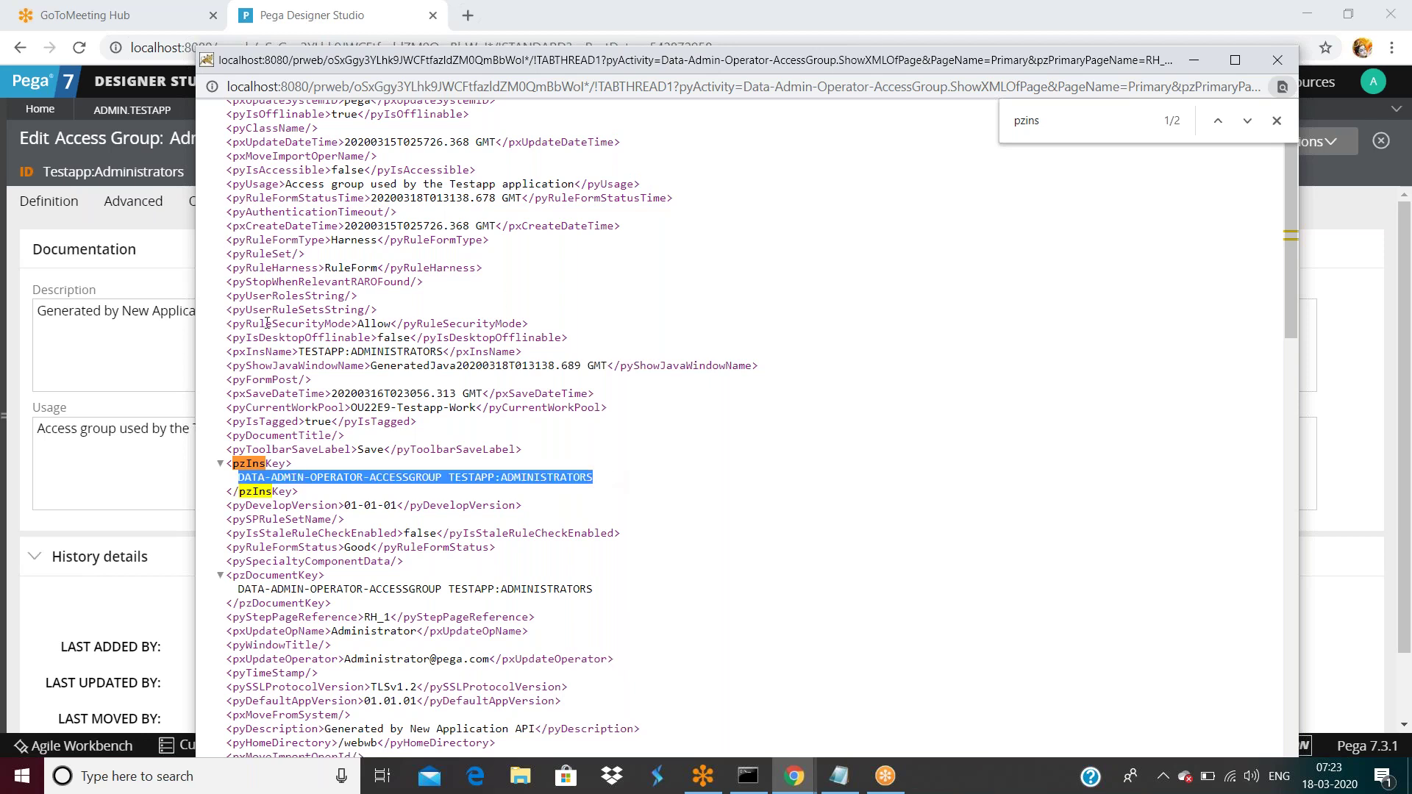
{"action": "key", "text": "ctrl+w"}
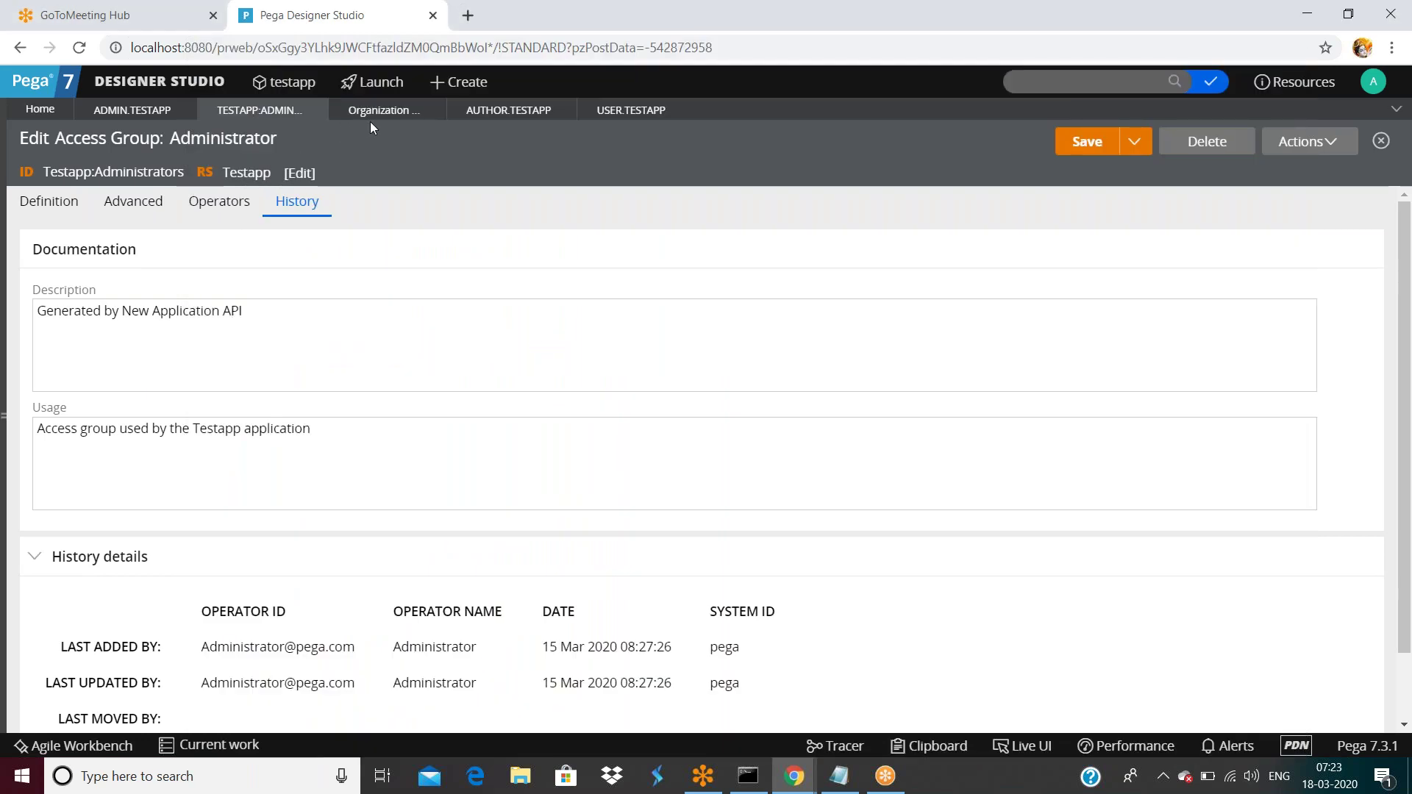
Open the Author.Testapp operator record and view it as XML.
{"action": "left_click", "coordinate": [371, 114]}
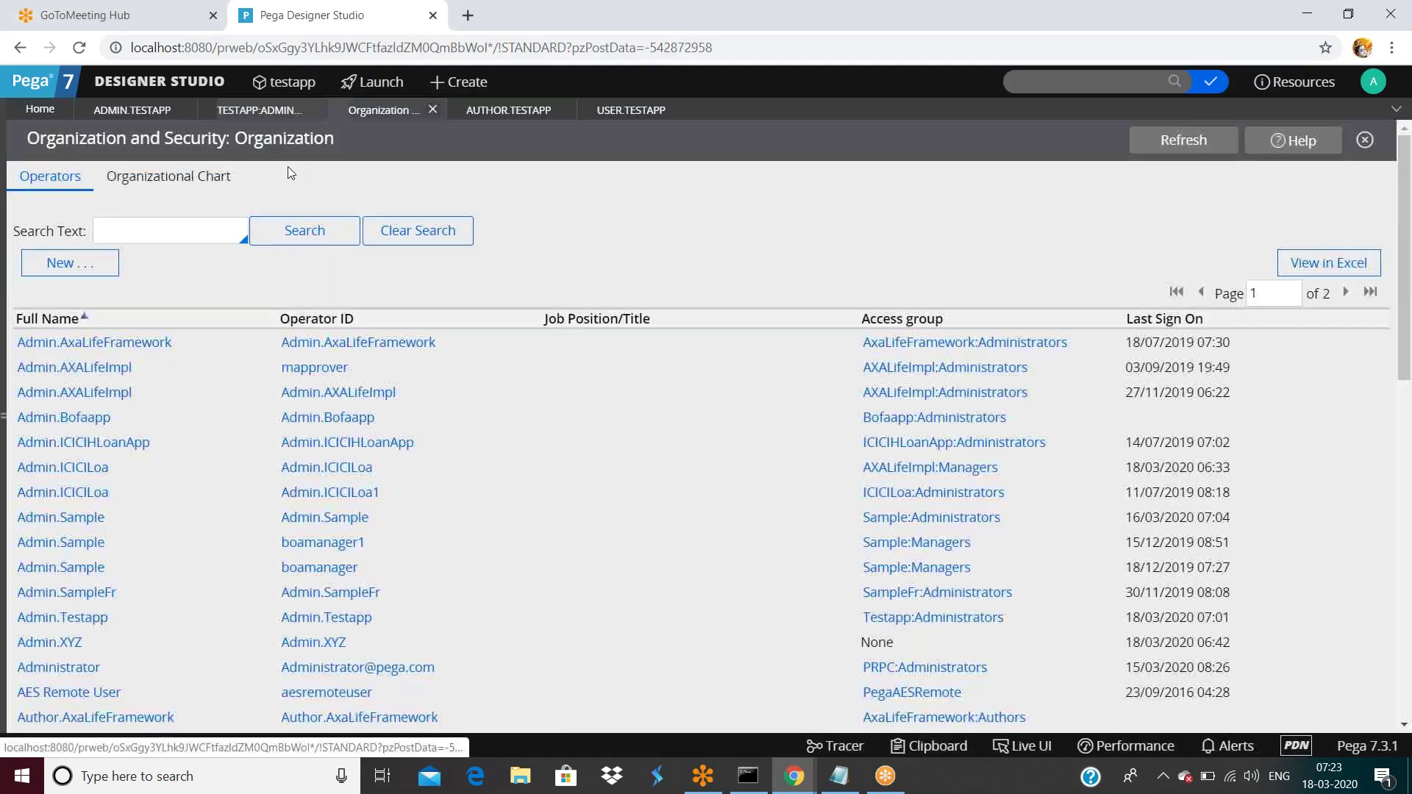
{"action": "double_click", "coordinate": [516, 118]}
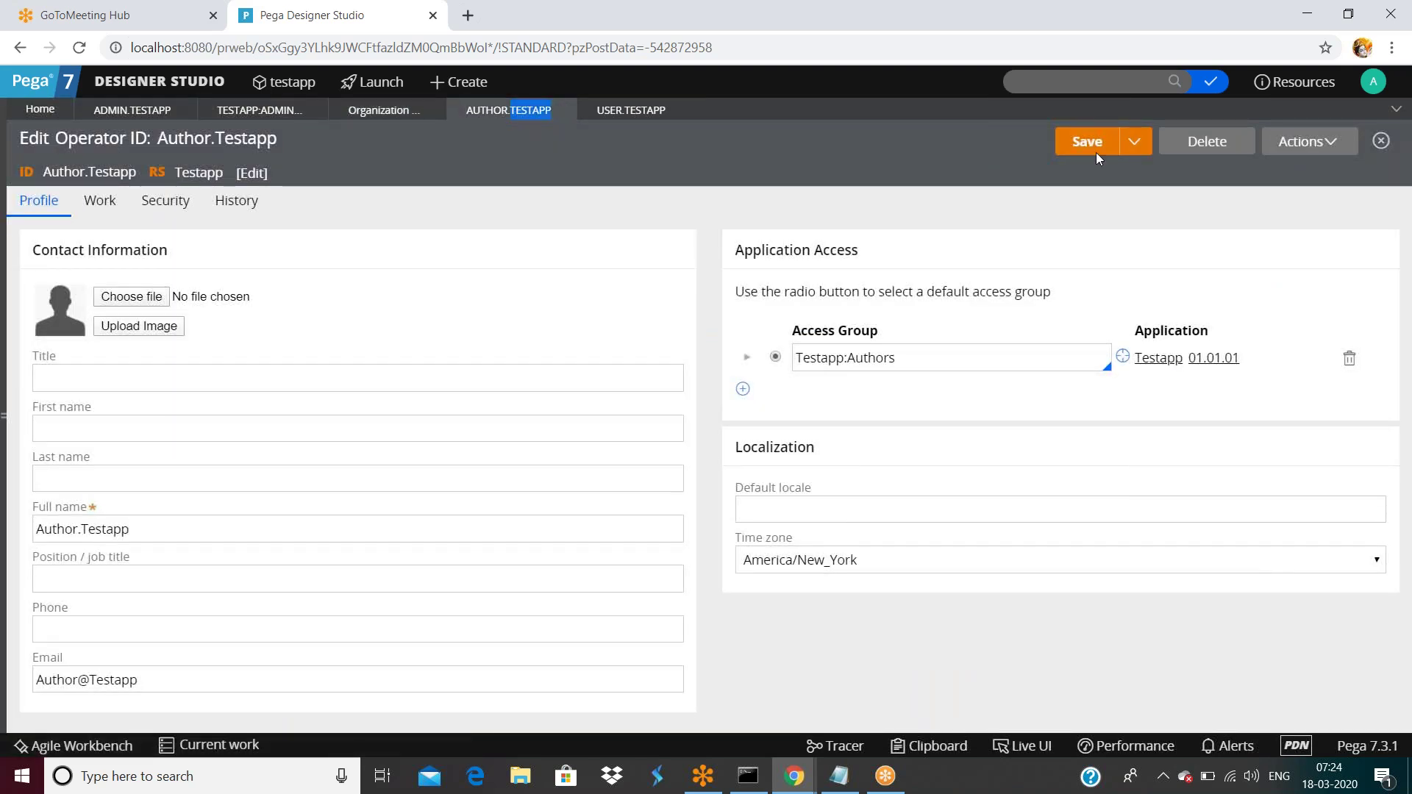
{"action": "left_click", "coordinate": [1324, 142]}
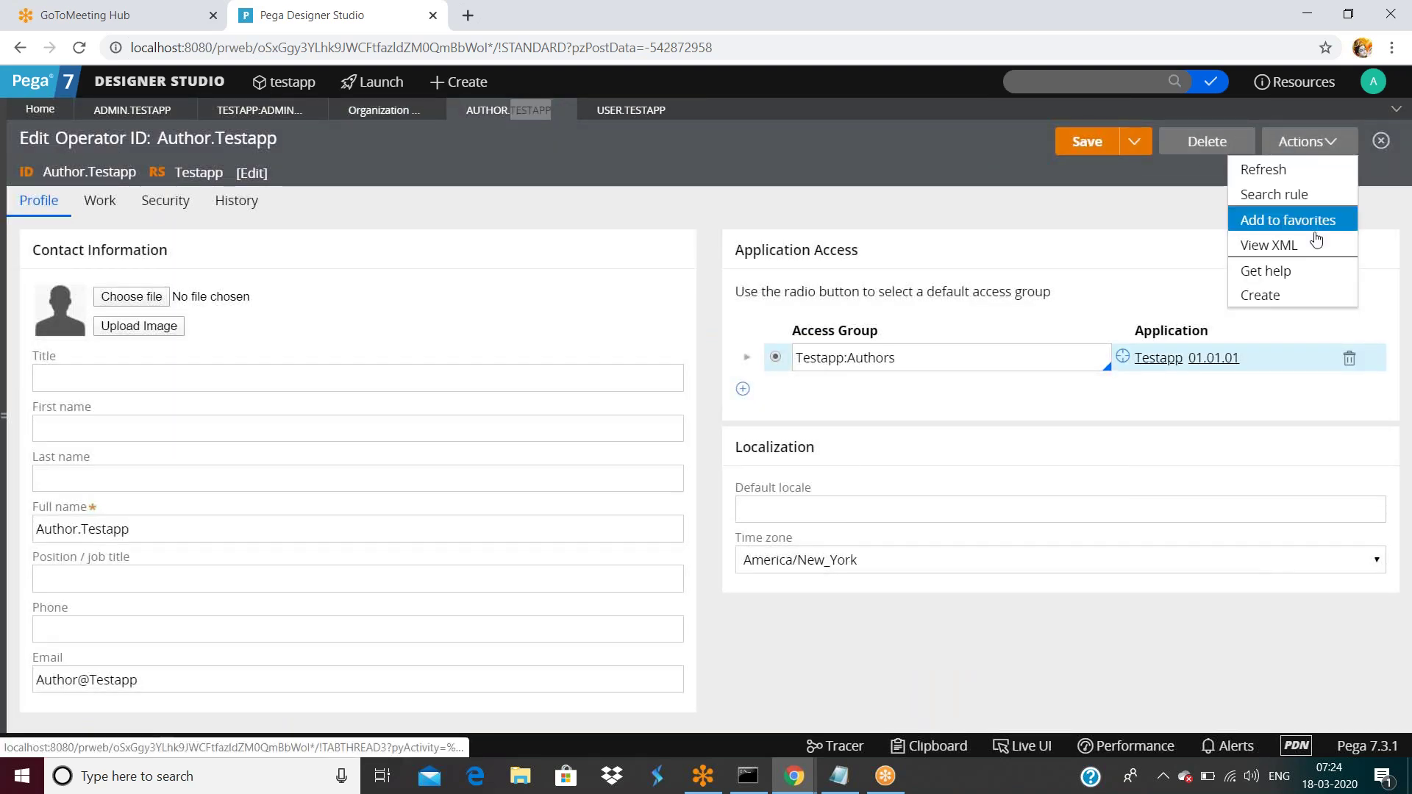
{"action": "left_click", "coordinate": [1271, 252]}
Locate and select the operator's pzInsKey value, then close the XML window.
{"action": "key", "text": "ctrl+f"}
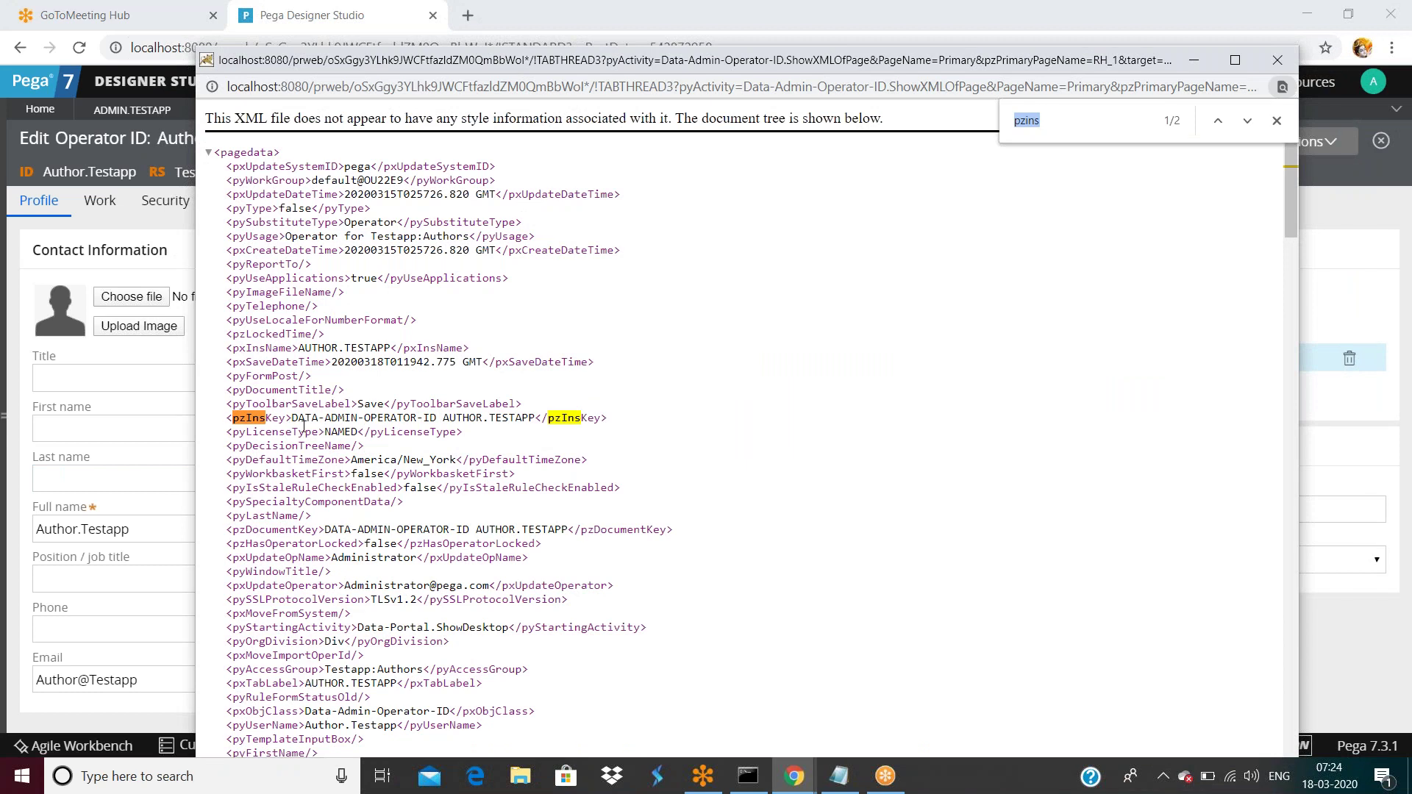
{"action": "left_click_drag", "start_coordinate": [292, 421], "coordinate": [537, 421]}
{"action": "left_click_drag", "start_coordinate": [536, 421], "coordinate": [543, 421]}
{"action": "left_click", "coordinate": [294, 418]}
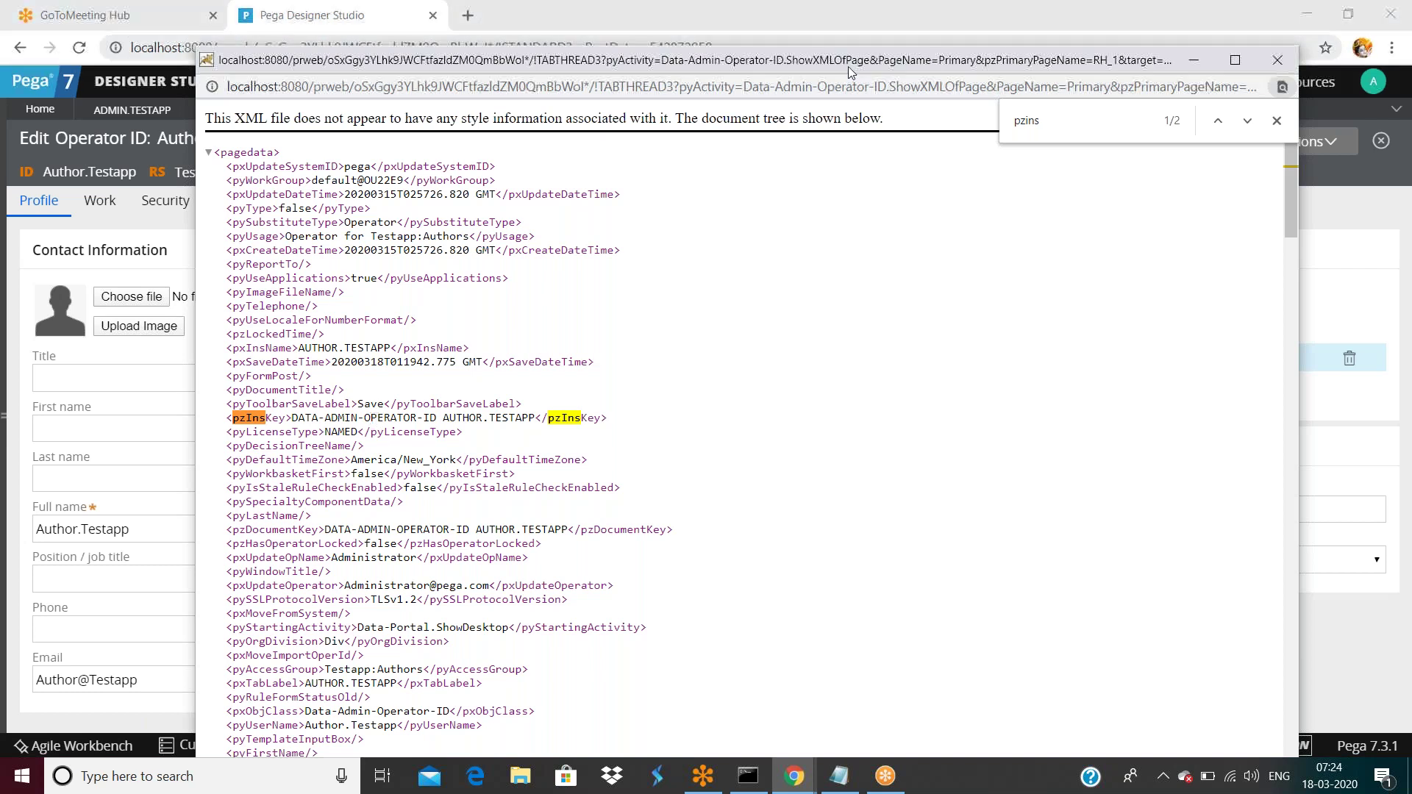
{"action": "left_click_drag", "start_coordinate": [840, 67], "coordinate": [823, 122]}
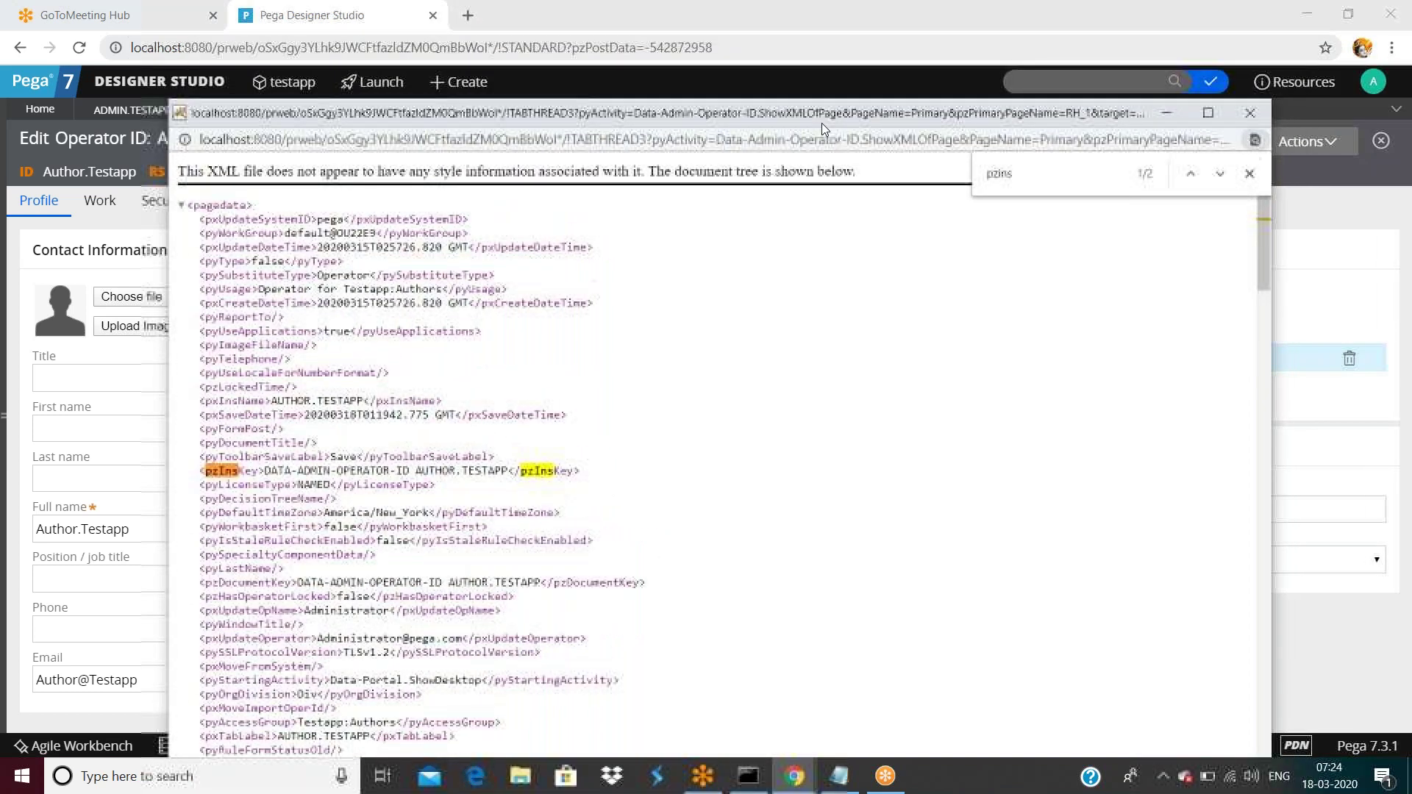
{"action": "left_click", "coordinate": [1247, 111]}
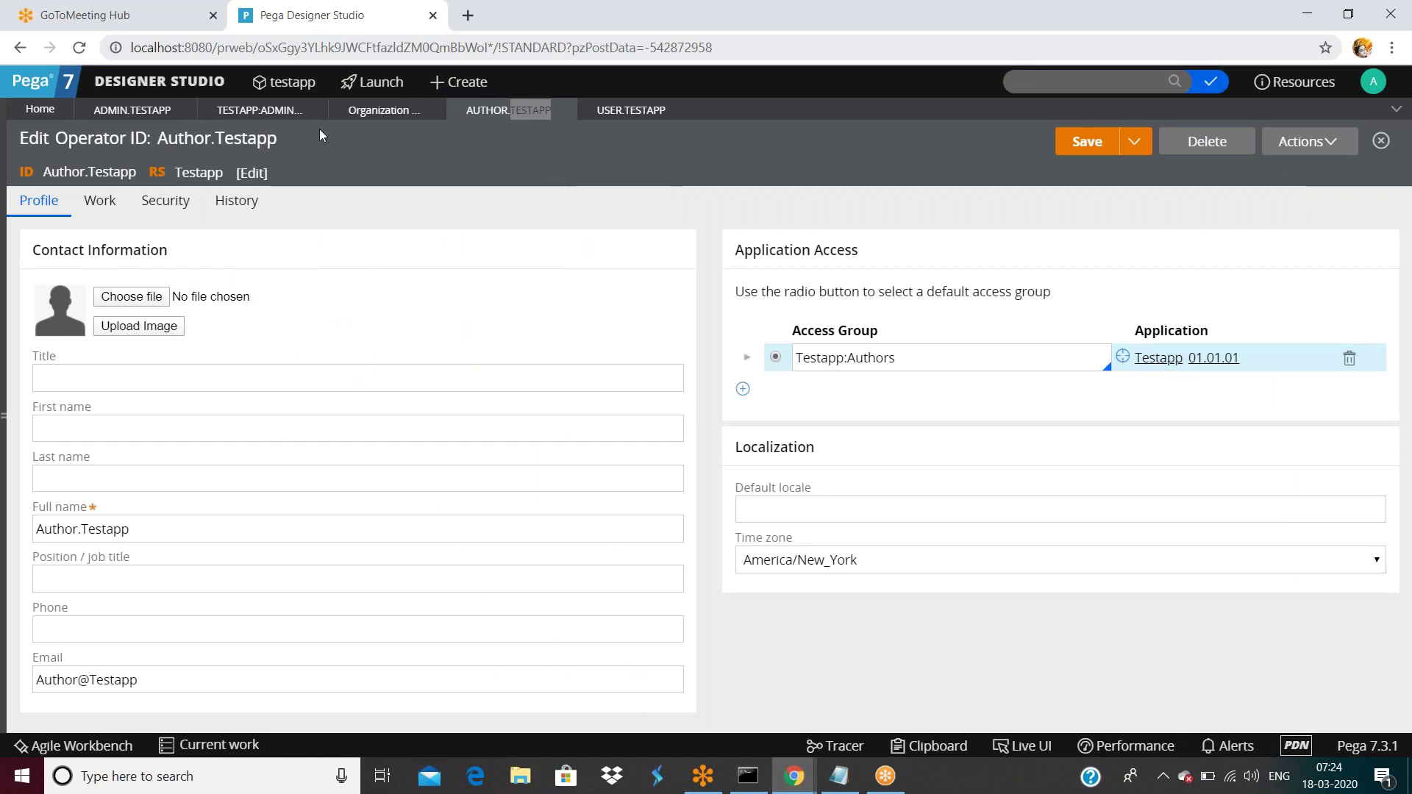
Return to the Administrator access group and view its Operators, then its Advanced settings.
{"action": "left_click", "coordinate": [282, 111]}
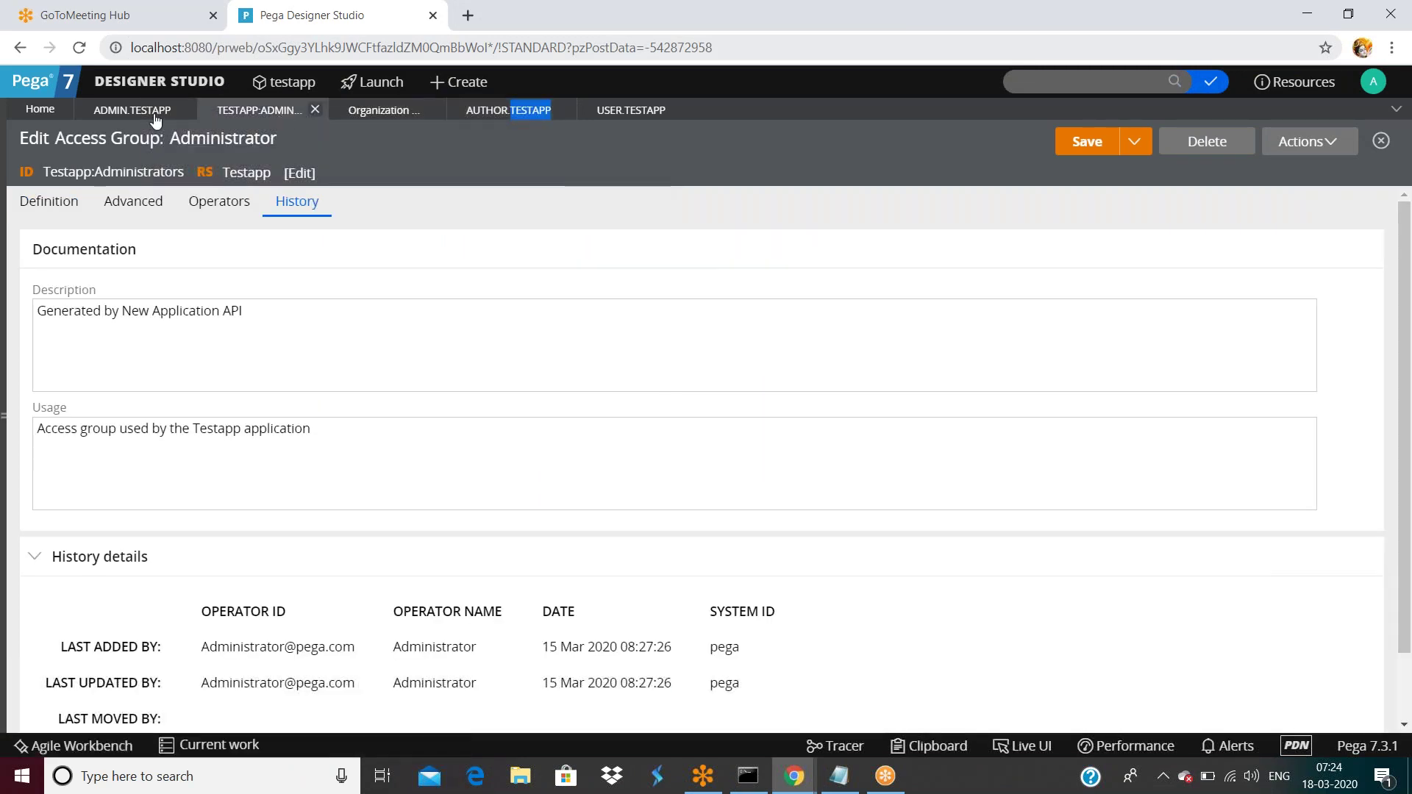
{"action": "left_click", "coordinate": [180, 109]}
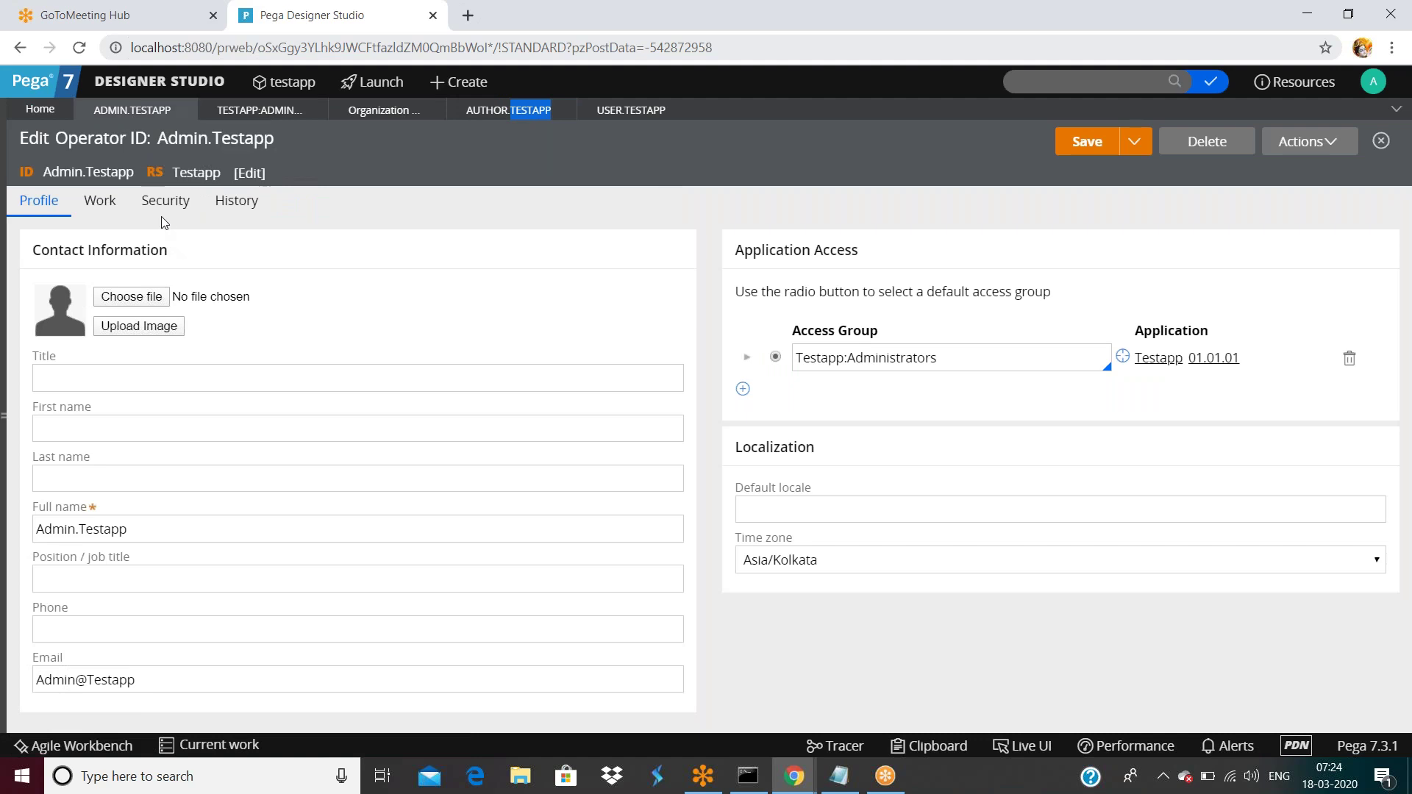
{"action": "left_click", "coordinate": [250, 112]}
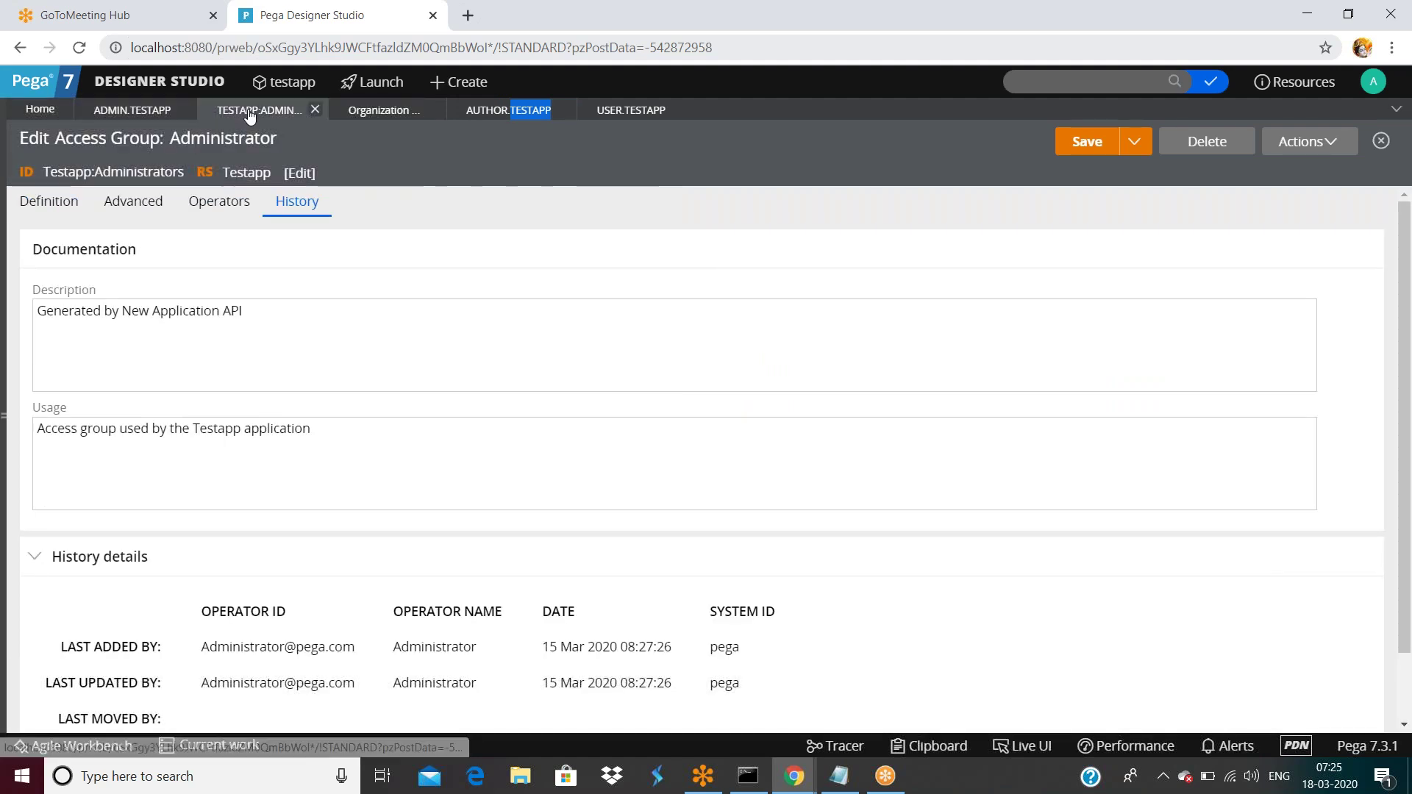
{"action": "left_click", "coordinate": [219, 203]}
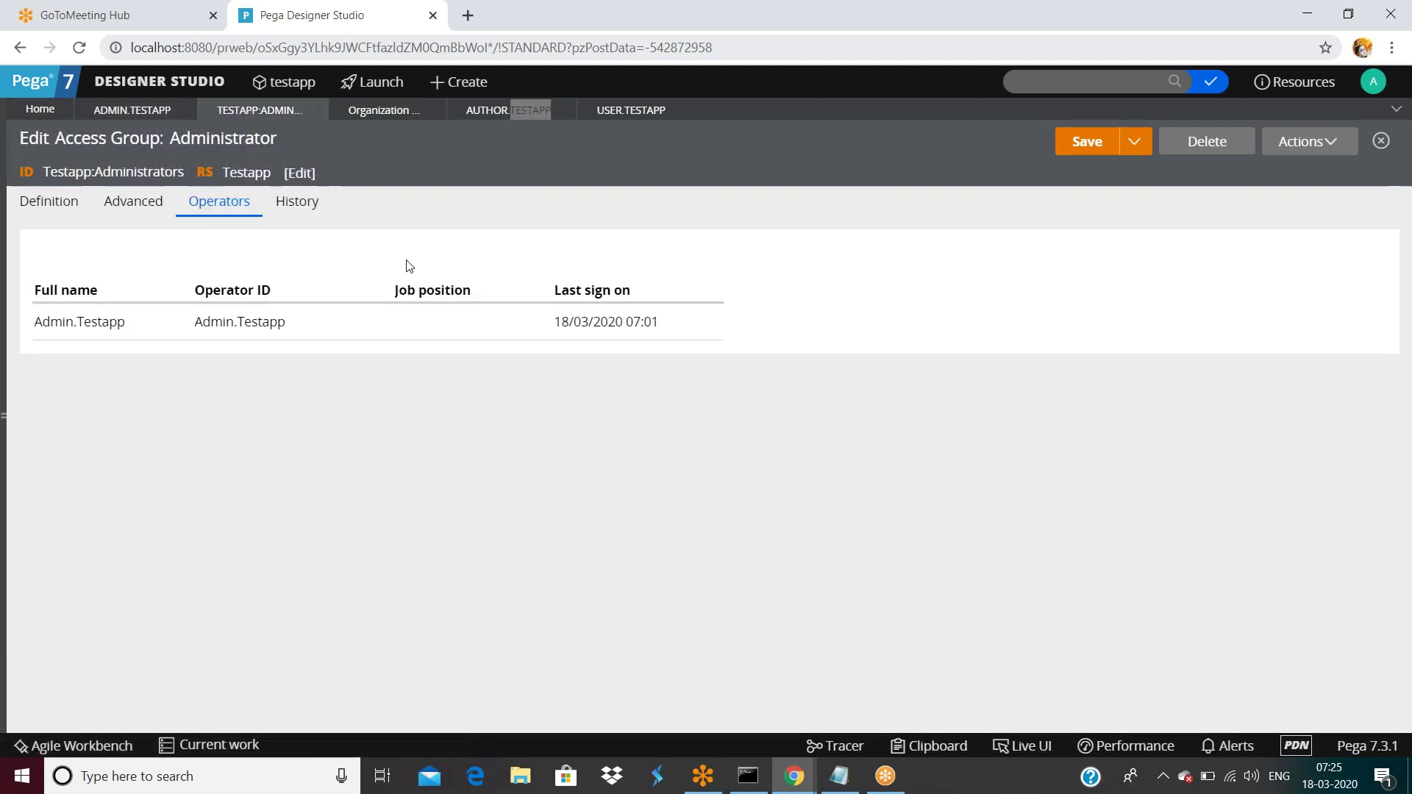
{"action": "left_click", "coordinate": [134, 203]}
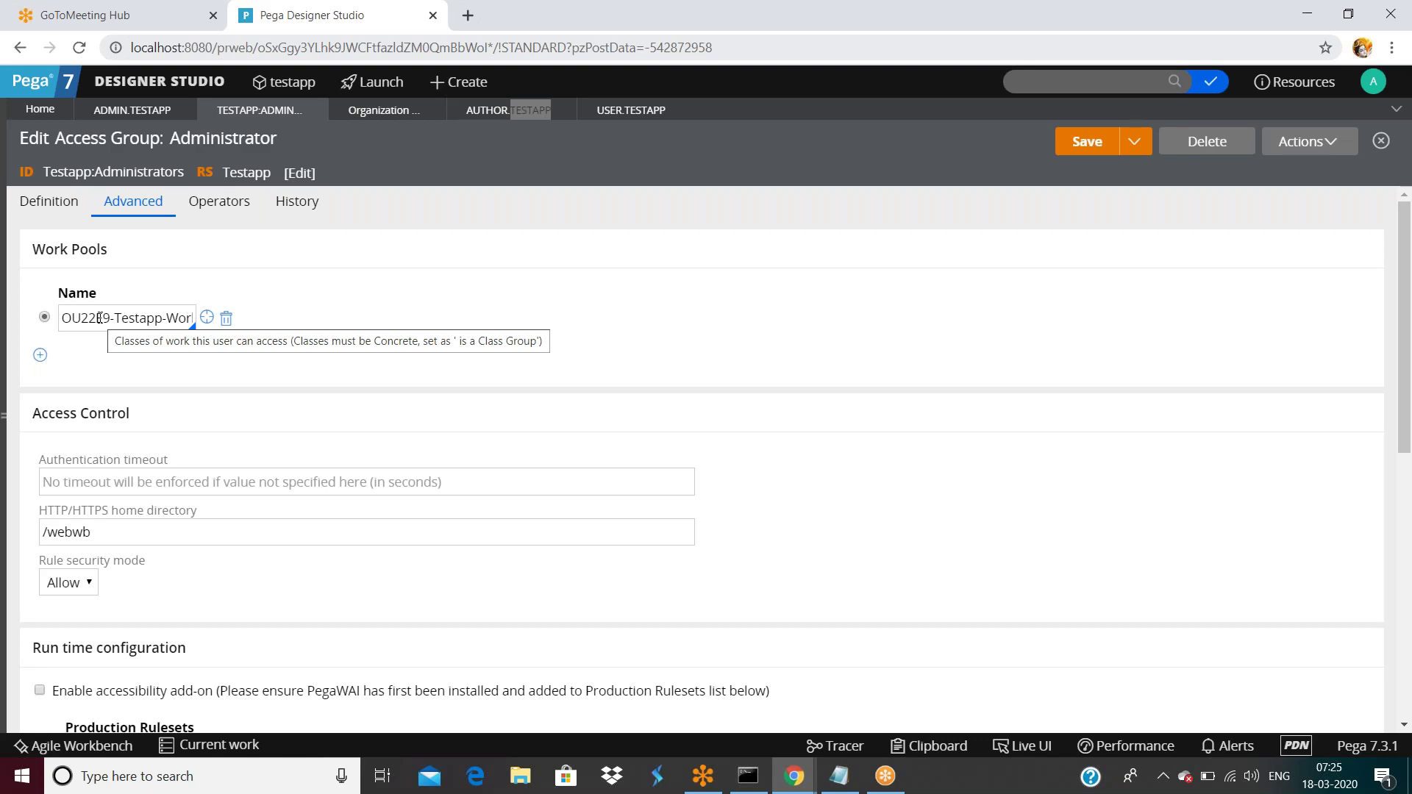
Add three empty work pool rows, then open the App explorer listing OU22E9-Testapp-Work.
{"action": "left_click", "coordinate": [39, 355]}
{"action": "left_click", "coordinate": [40, 382]}
{"action": "left_click", "coordinate": [40, 411]}
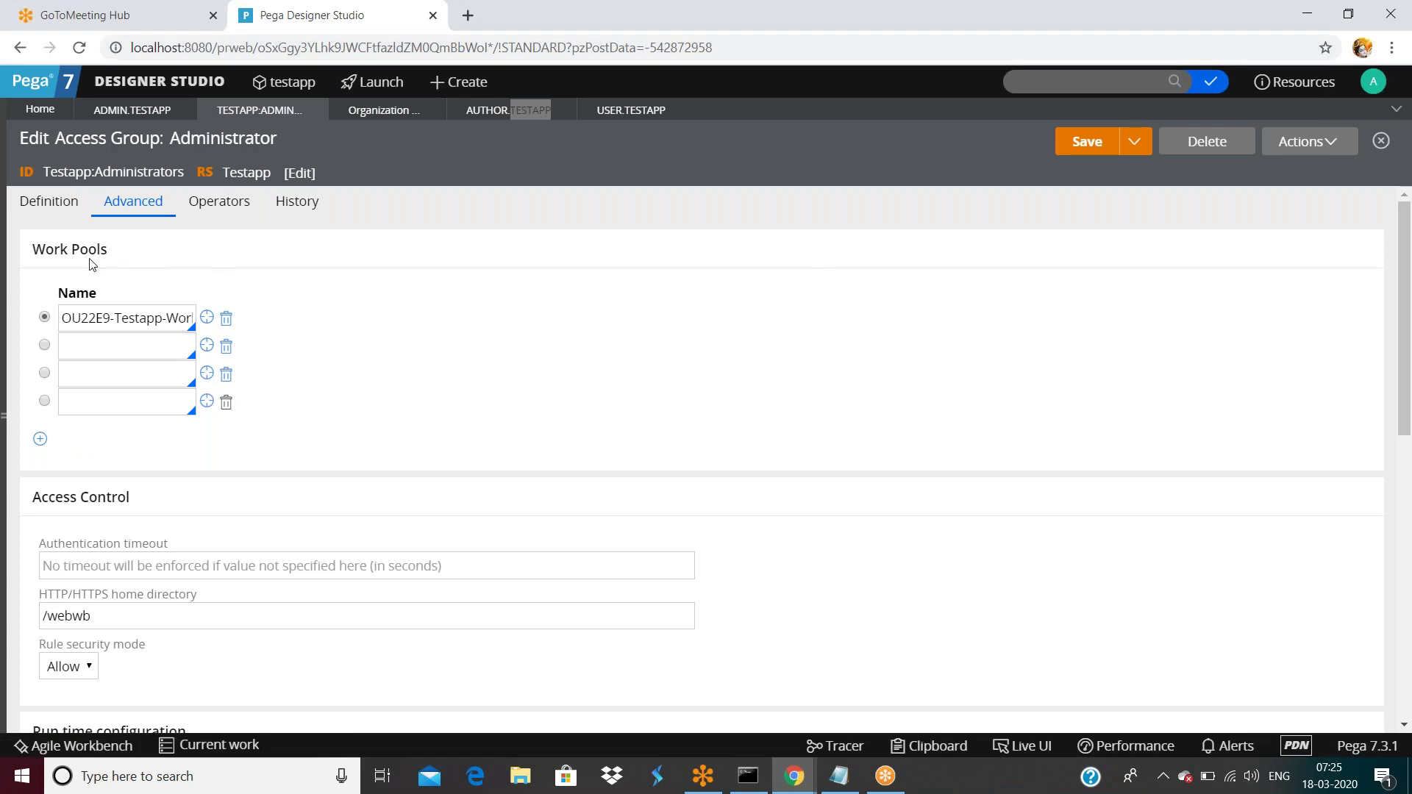
{"action": "left_click", "coordinate": [92, 339]}
{"action": "left_click", "coordinate": [4, 421]}
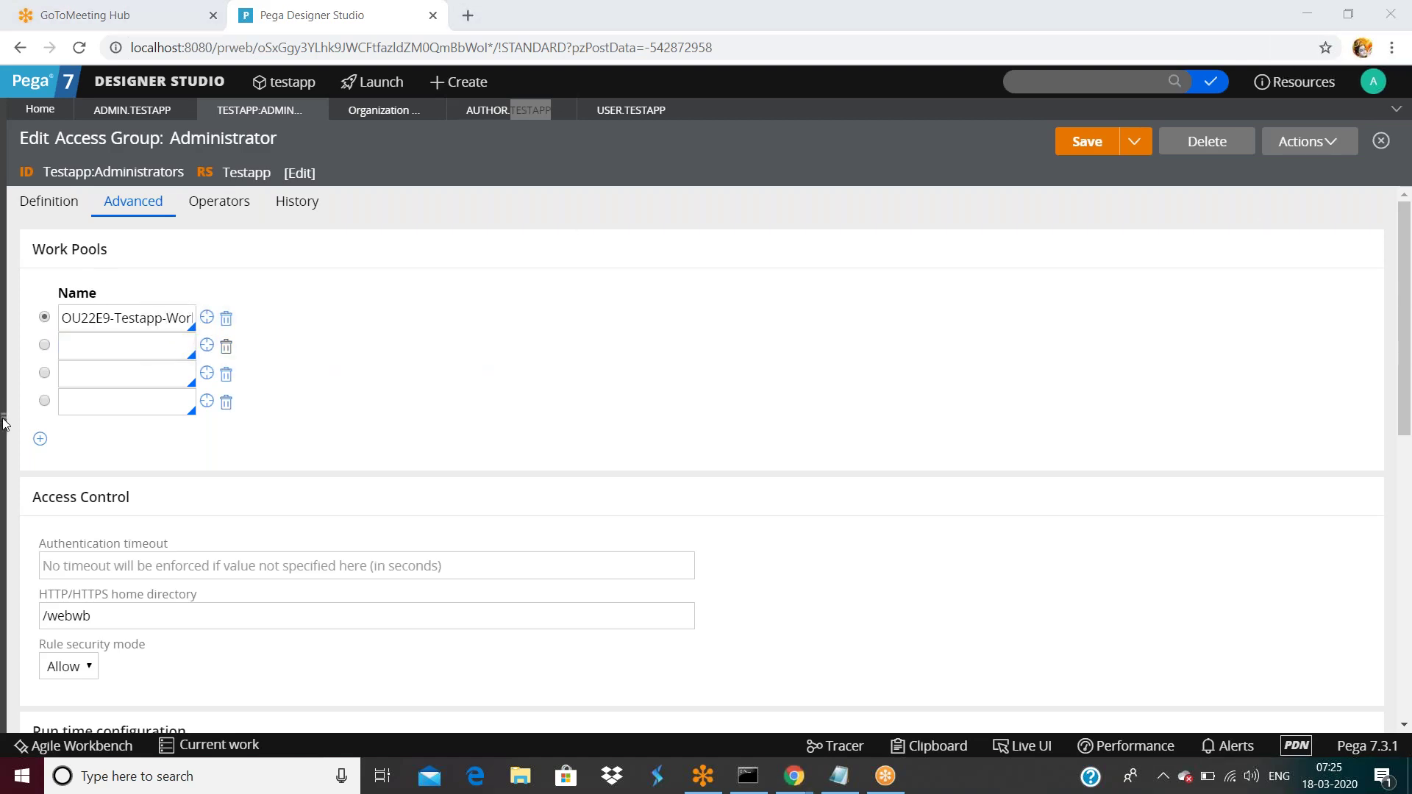
{"action": "left_click", "coordinate": [4, 422]}
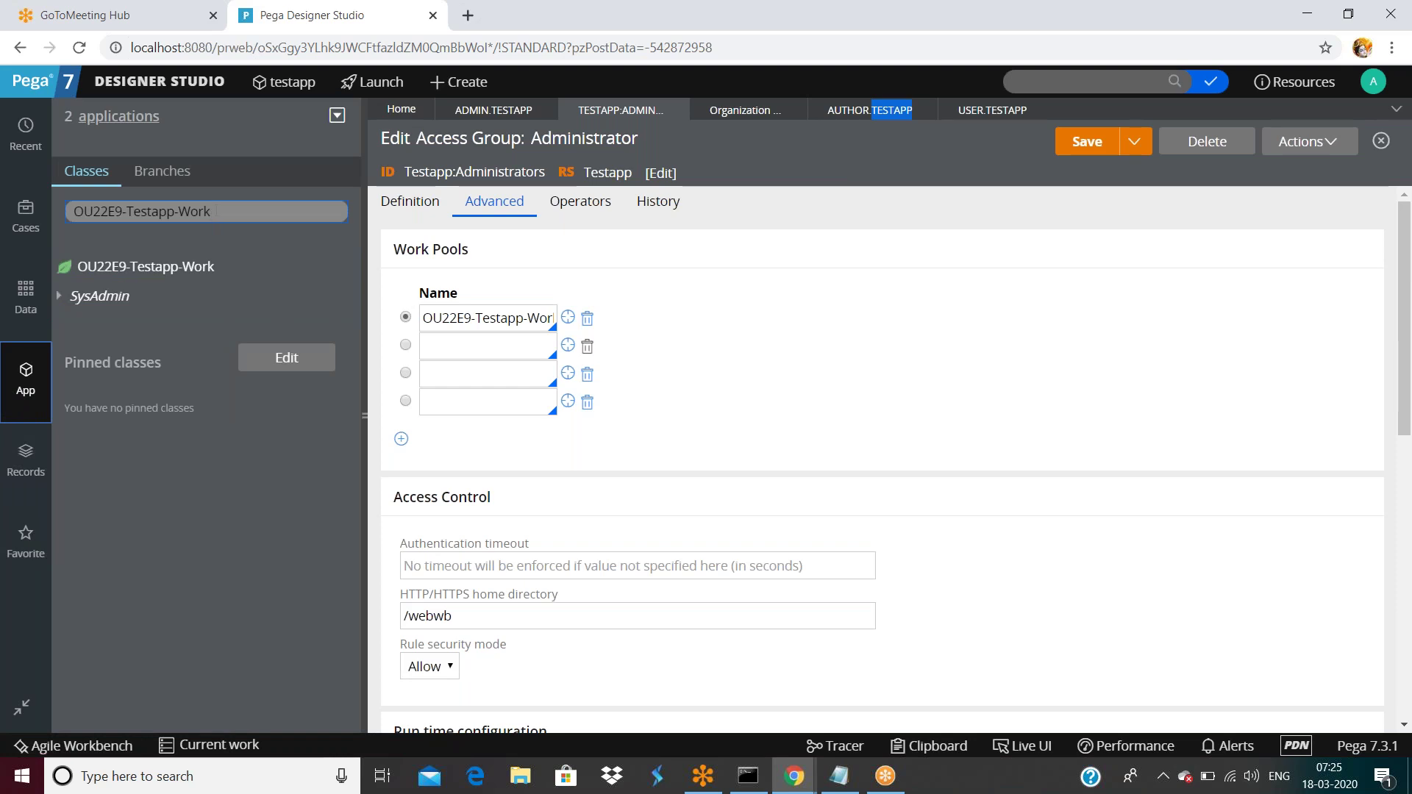
Copy the first work pool name OU22E9-Testapp-Work into the second work pool field.
{"action": "double_click", "coordinate": [216, 212]}
{"action": "triple_click", "coordinate": [216, 211]}
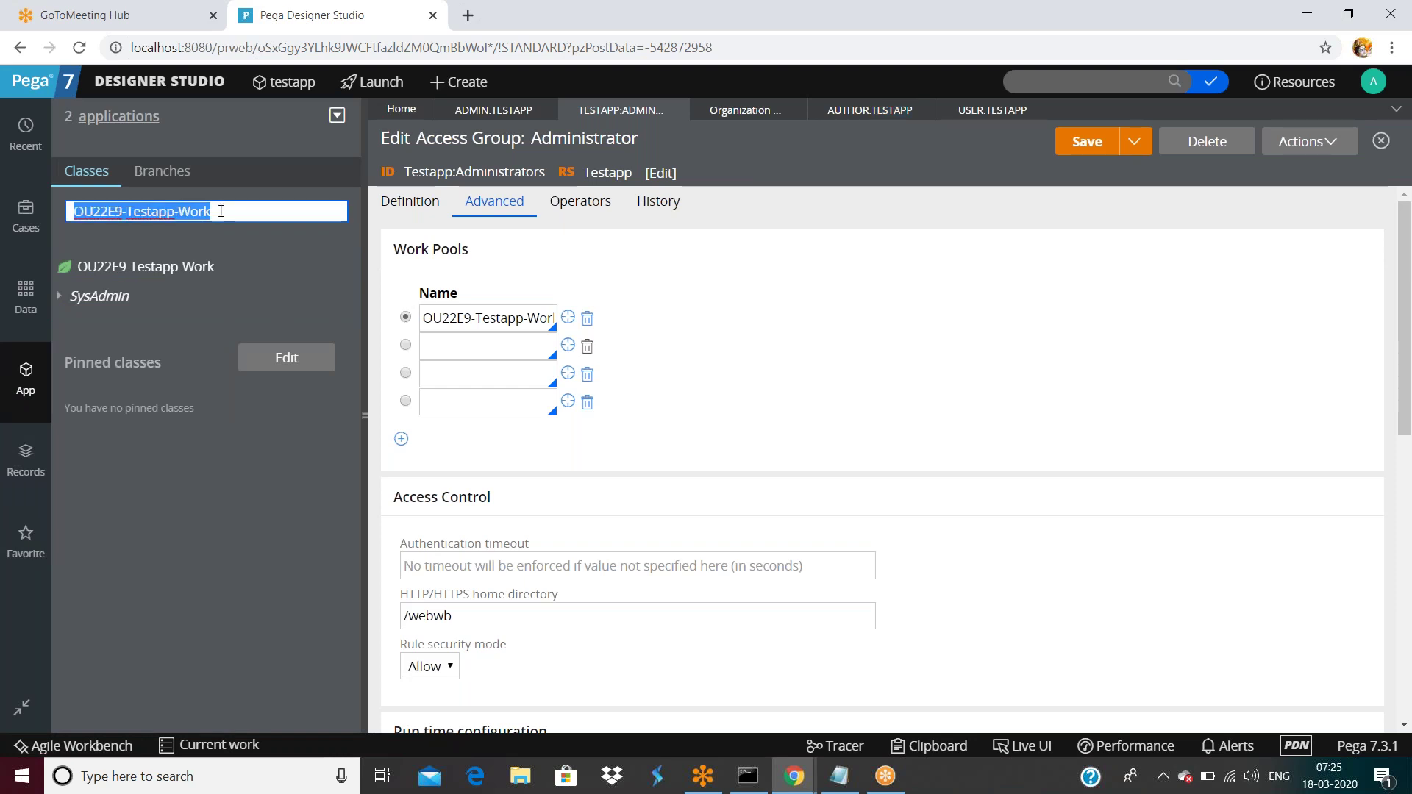
{"action": "triple_click", "coordinate": [451, 314]}
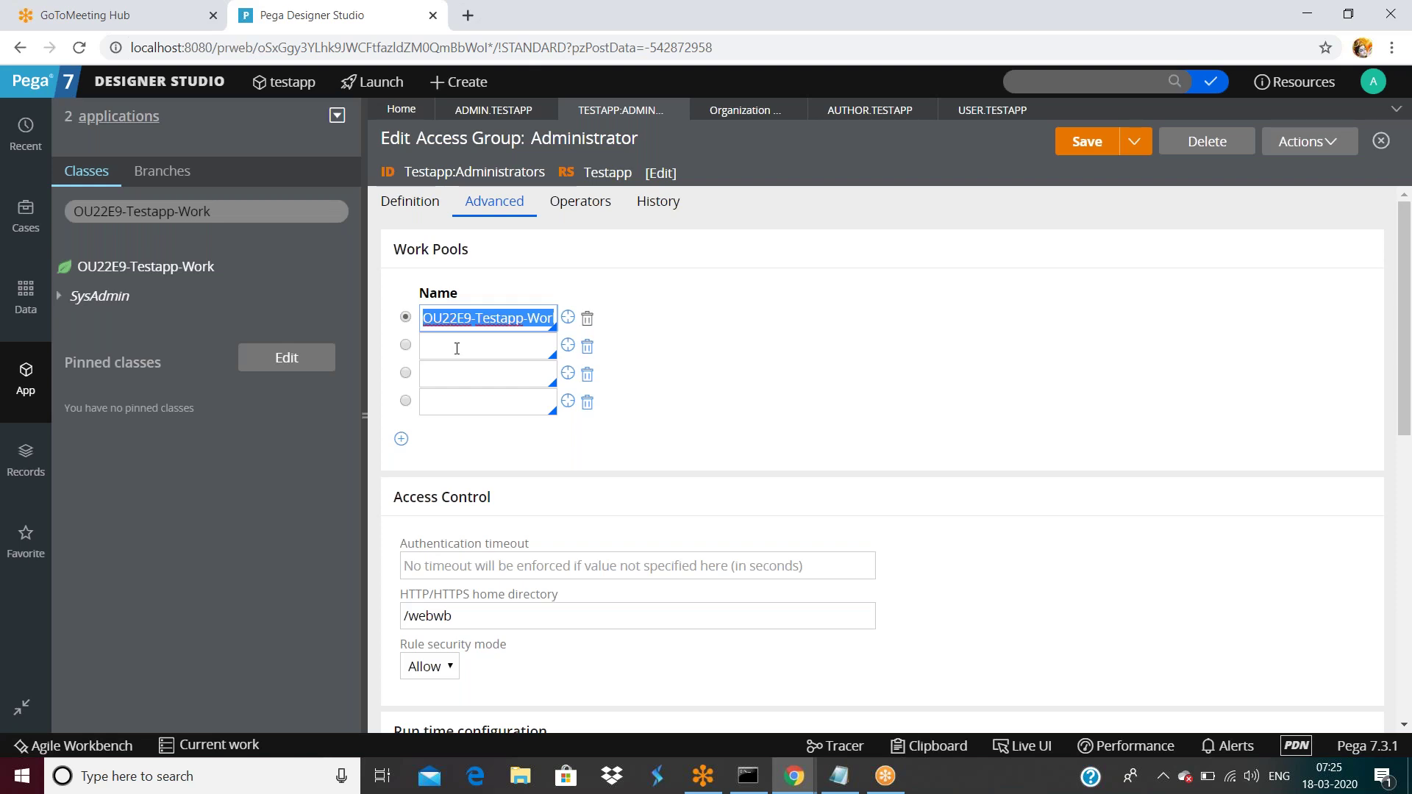
{"action": "left_click", "coordinate": [456, 347]}
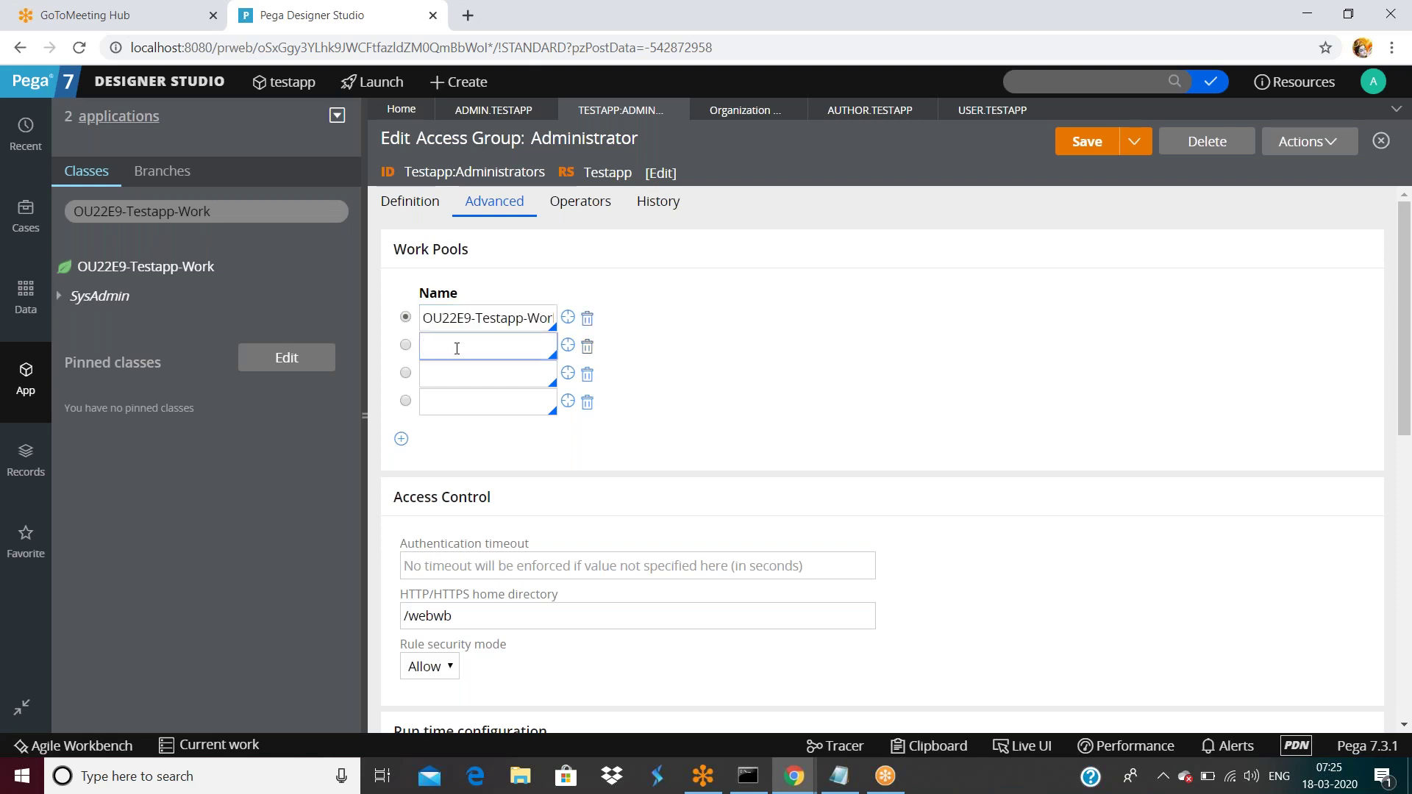
{"action": "triple_click", "coordinate": [479, 318]}
{"action": "key", "text": "ctrl+c"}
{"action": "left_click", "coordinate": [461, 348]}
{"action": "key", "text": "ctrl+v"}
Edit the second work pool entry down to OU22E9 while browsing the class suggestions.
{"action": "key", "text": "BackSpace"}
{"action": "key", "text": "BackSpace"}
{"action": "key", "text": "BackSpace"}
{"action": "key", "text": "BackSpace"}
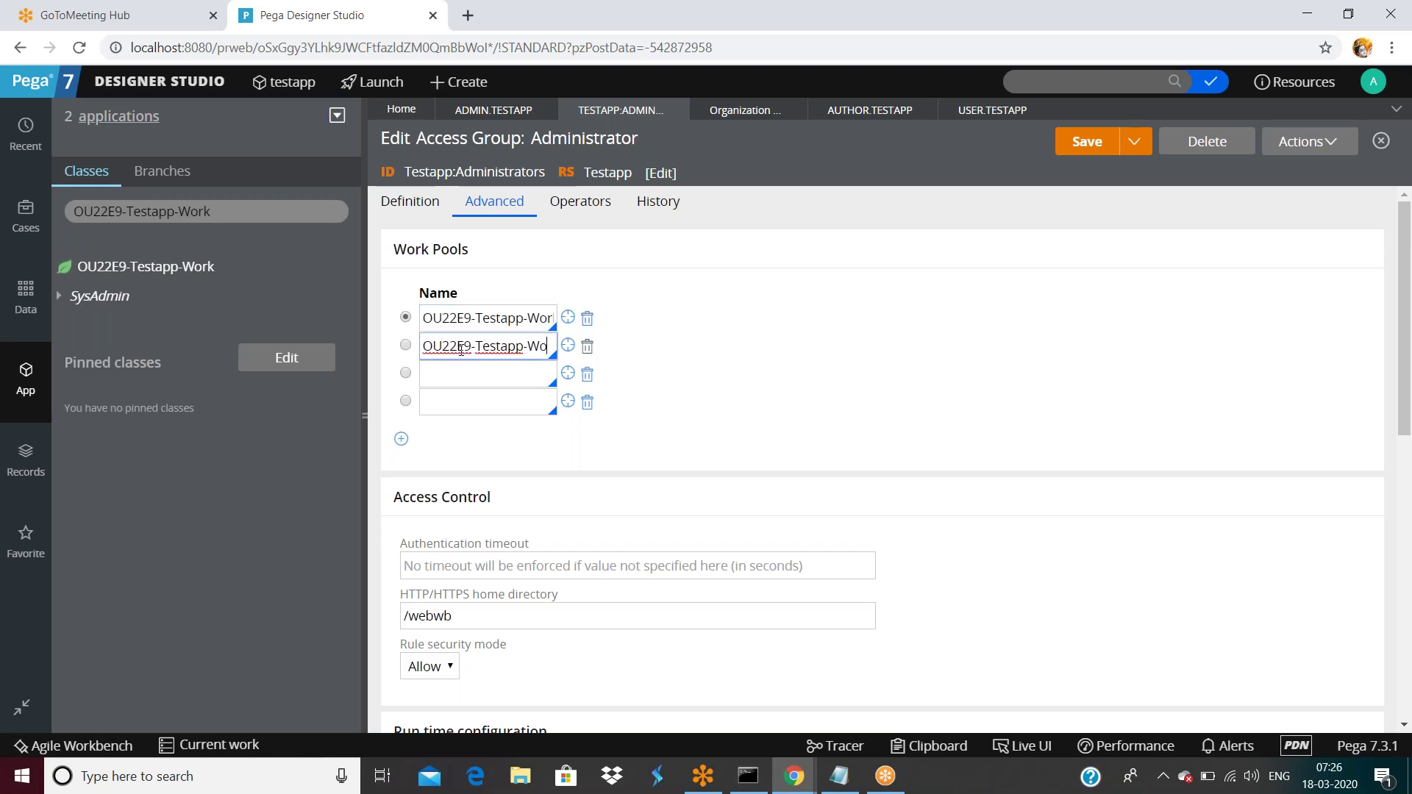
{"action": "type", "text": "Data"}
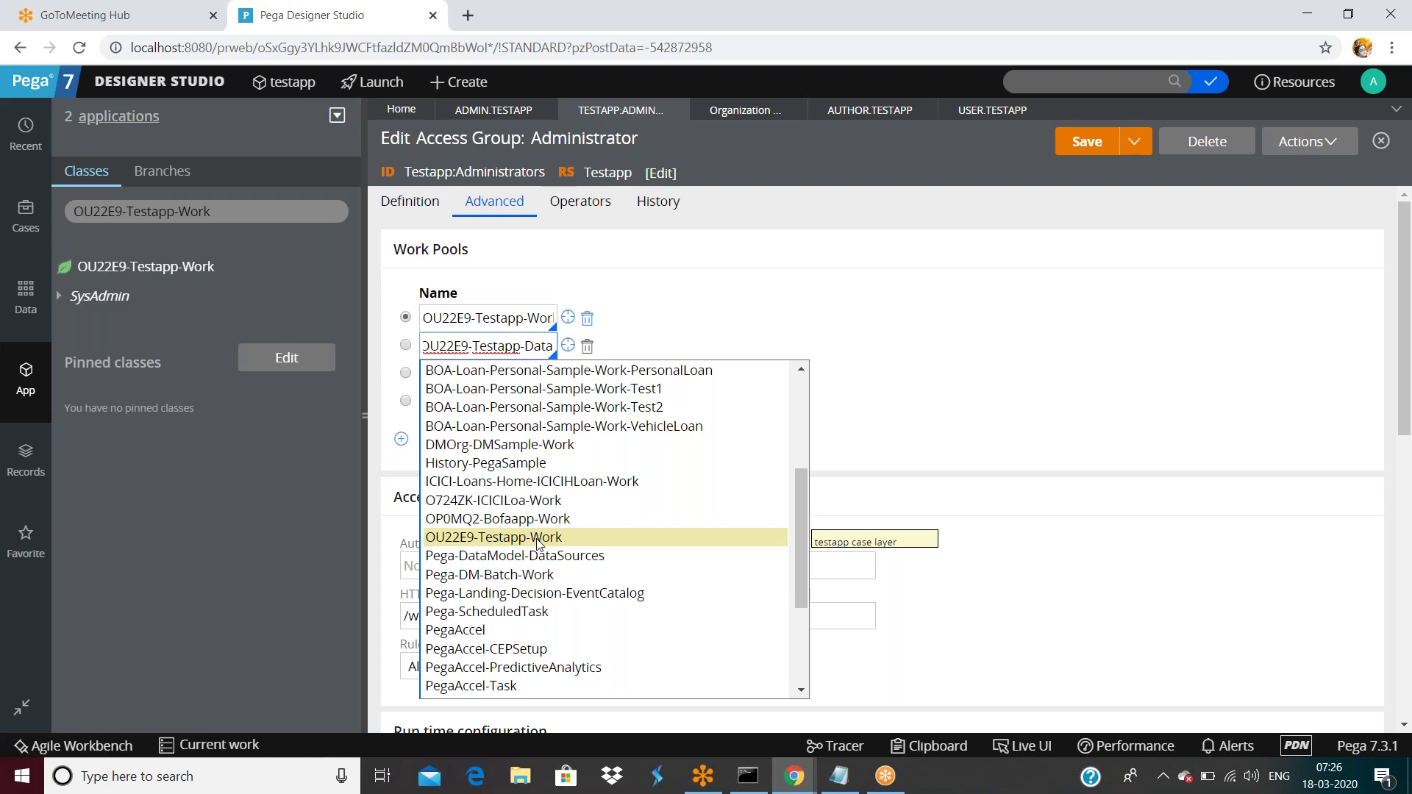
{"action": "scroll", "coordinate": [537, 545], "scroll_direction": "down", "scroll_amount": 3}
{"action": "scroll", "coordinate": [537, 545], "scroll_direction": "up", "scroll_amount": 6}
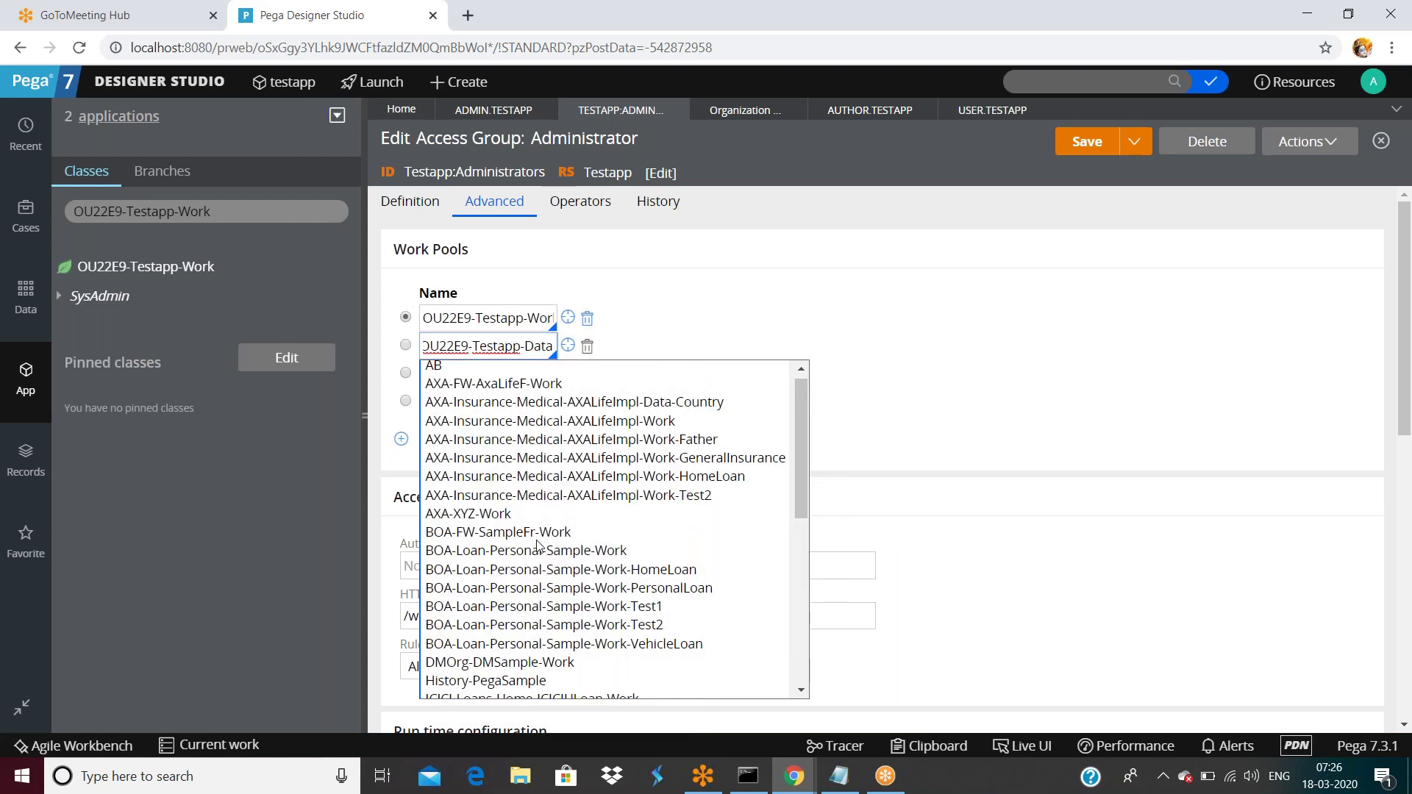
{"action": "scroll", "coordinate": [537, 546], "scroll_direction": "up", "scroll_amount": 1}
{"action": "scroll", "coordinate": [537, 546], "scroll_direction": "down", "scroll_amount": 3}
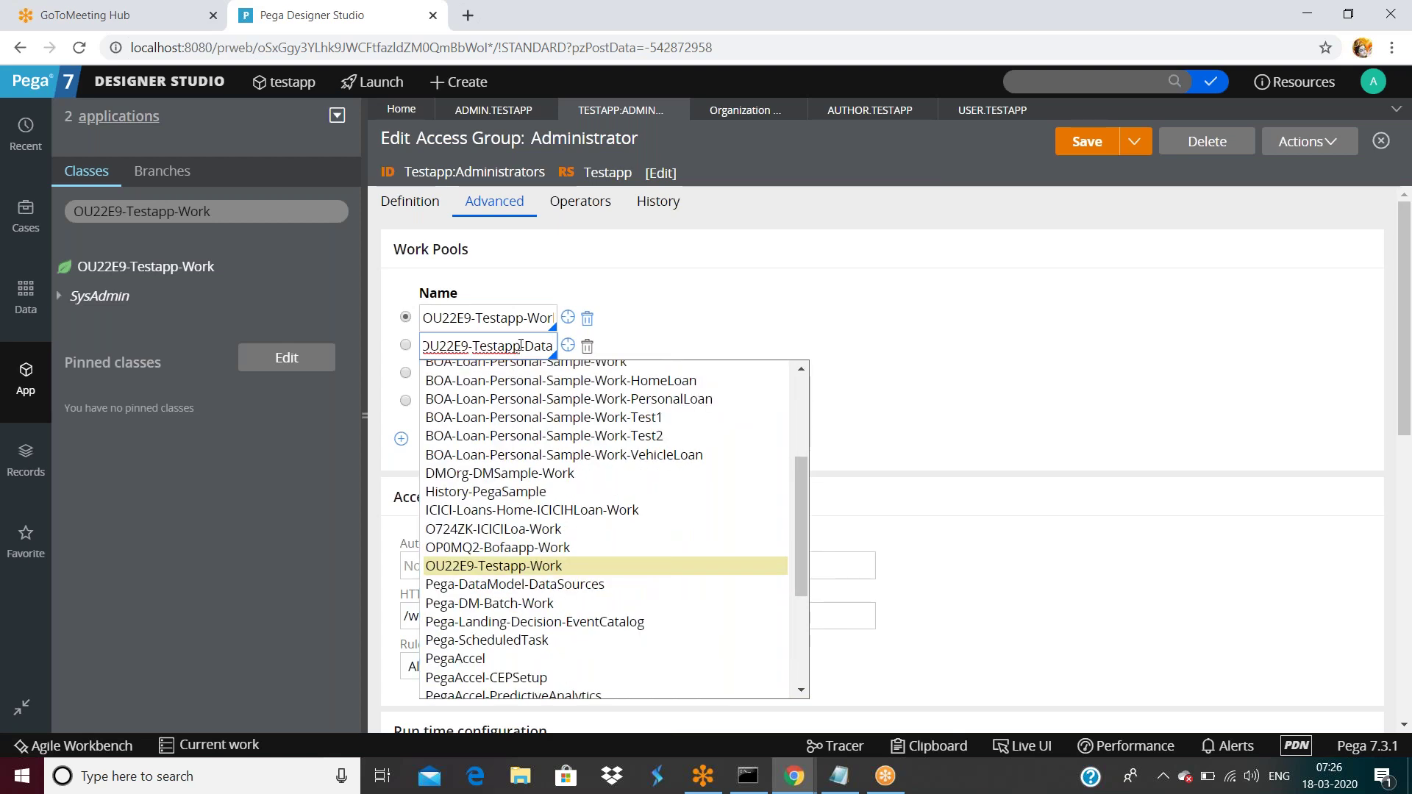
{"action": "key", "text": "BackSpace"}
{"action": "key", "text": "BackSpace"}
{"action": "key", "text": "BackSpace"}
{"action": "key", "text": "BackSpace"}
{"action": "key", "text": "BackSpace"}
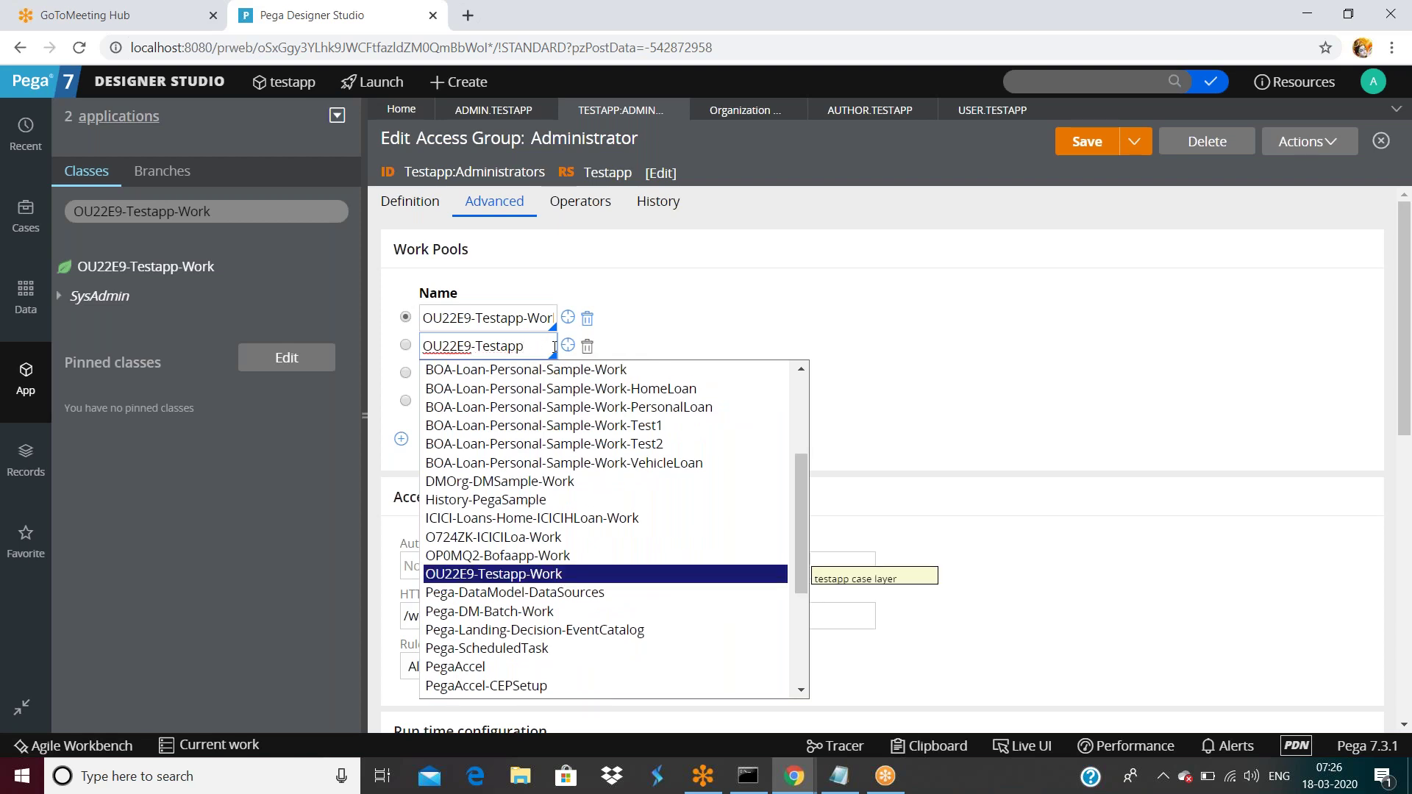
{"action": "key", "text": "Down"}
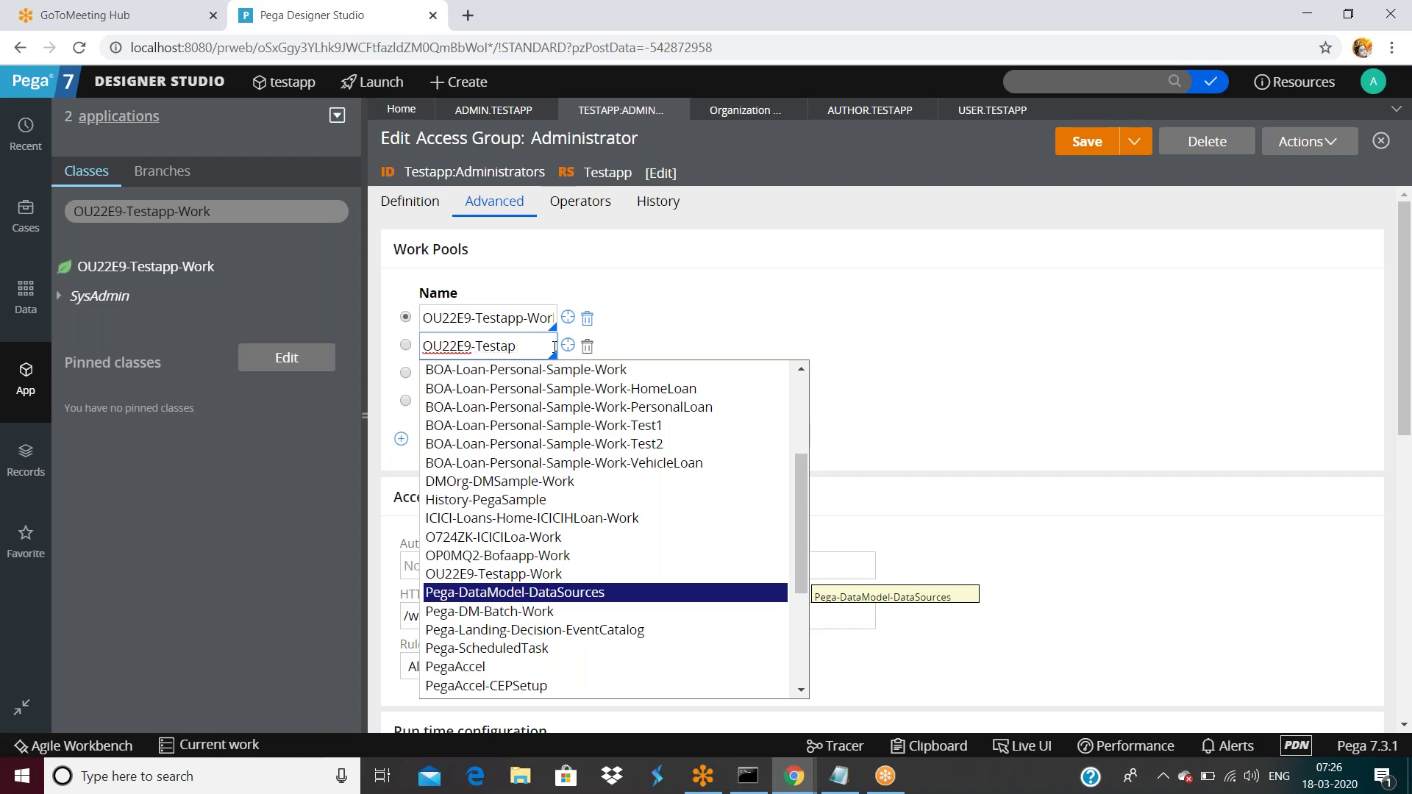
{"action": "key", "text": "Up"}
{"action": "key", "text": "BackSpace"}
{"action": "key", "text": "BackSpace"}
{"action": "key", "text": "BackSpace"}
{"action": "key", "text": "BackSpace"}
{"action": "key", "text": "BackSpace"}
{"action": "key", "text": "BackSpace"}
{"action": "key", "text": "BackSpace"}
{"action": "key", "text": "BackSpace"}
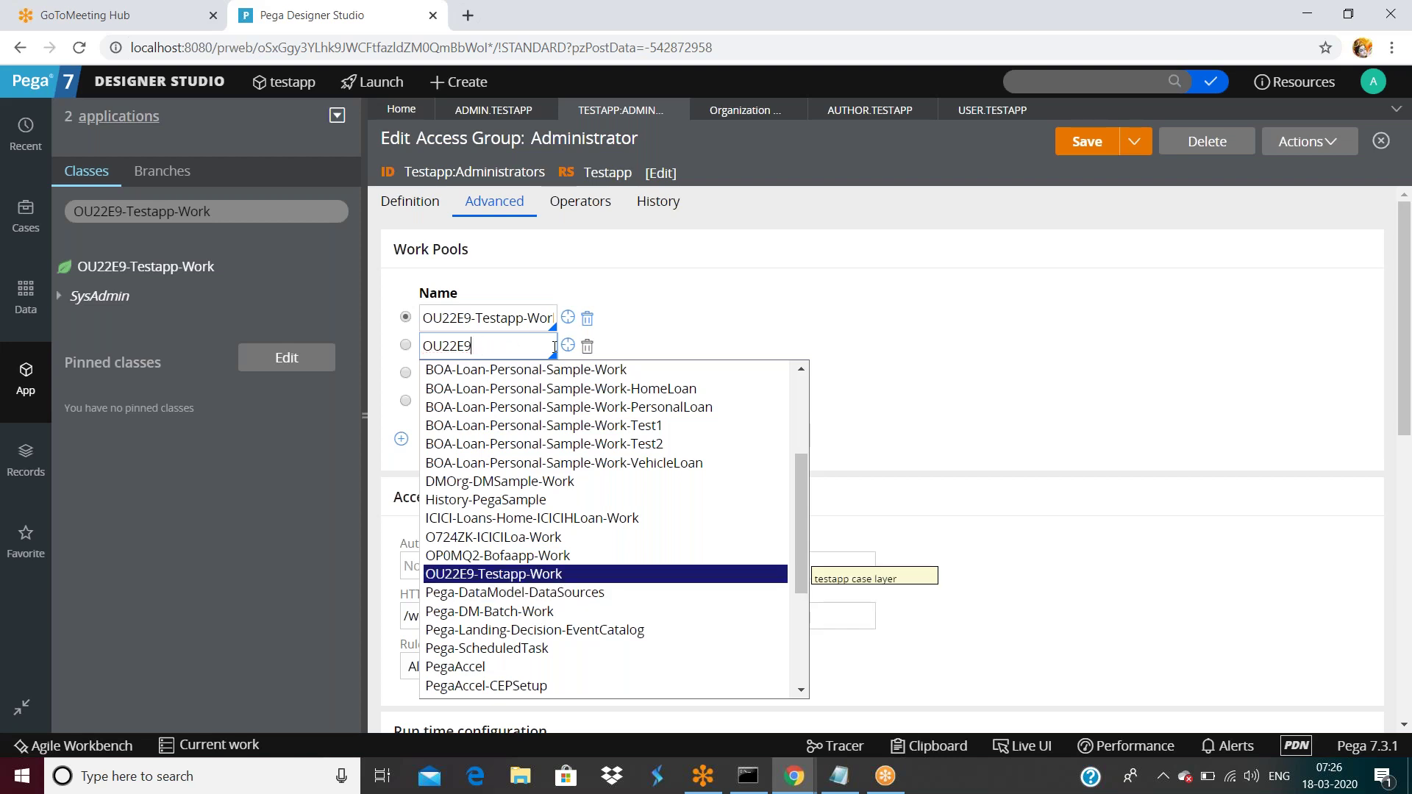
{"action": "key", "text": "Down"}
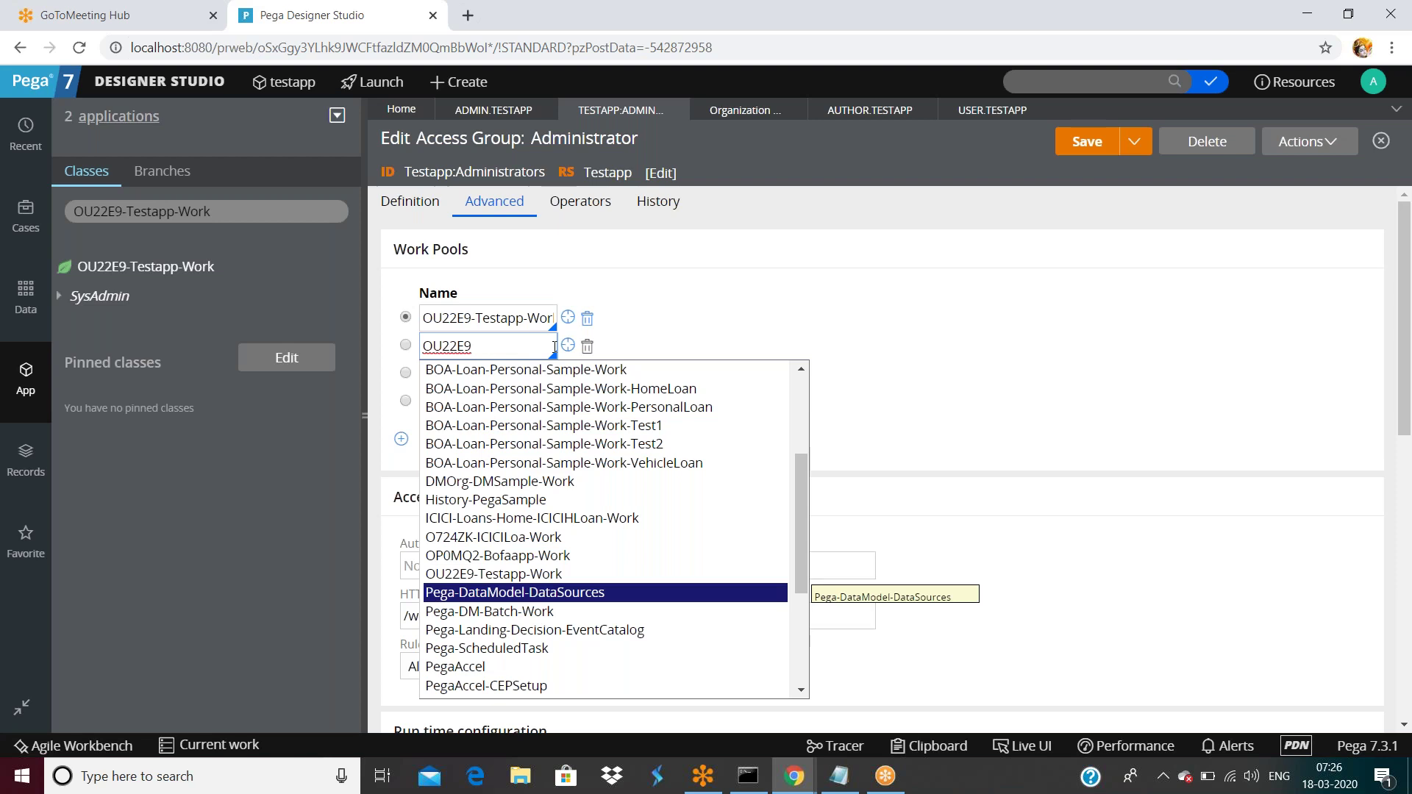
{"action": "left_click", "coordinate": [568, 345]}
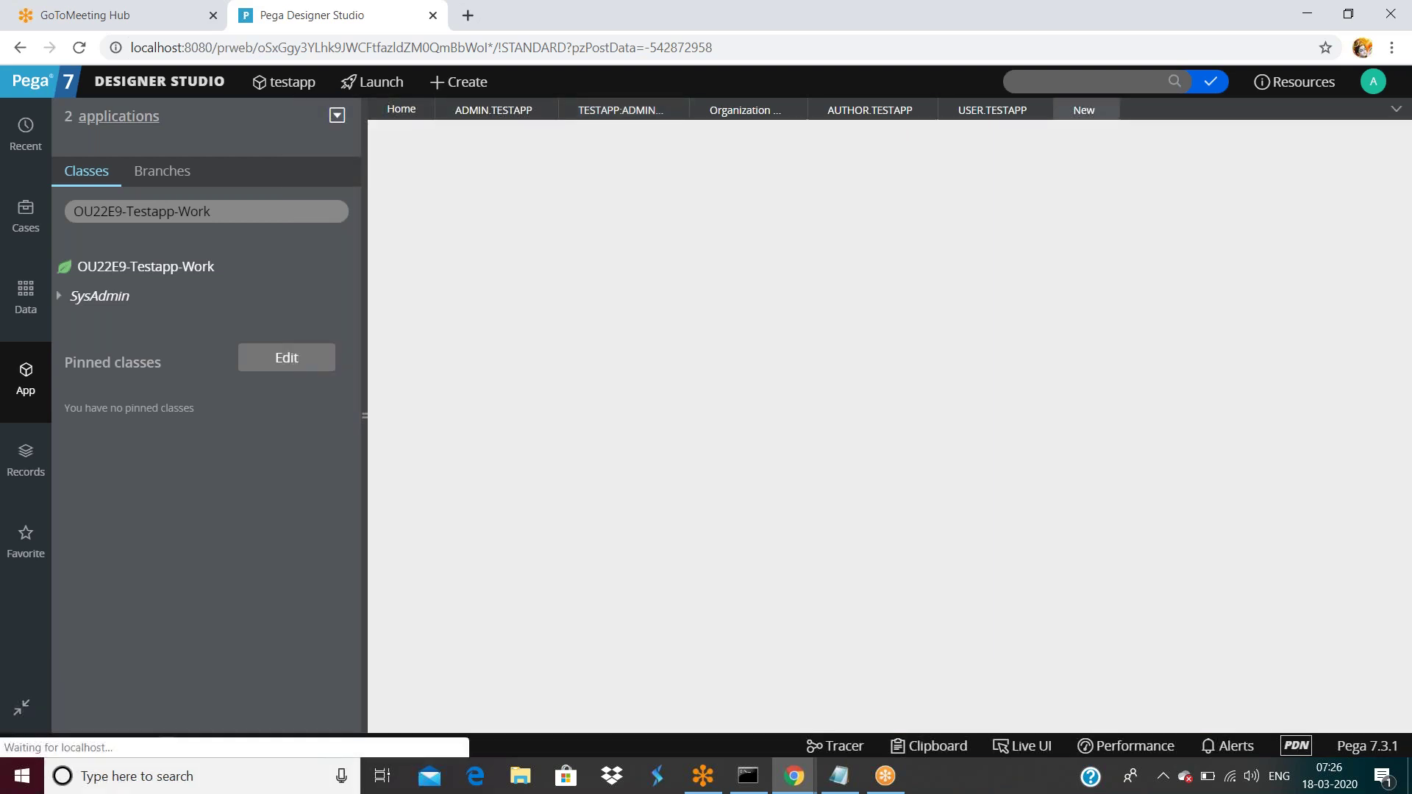
View OU22E9-Testapp-Work's inheritance, then select the OU22E9 work pool value.
{"action": "left_click", "coordinate": [1107, 109]}
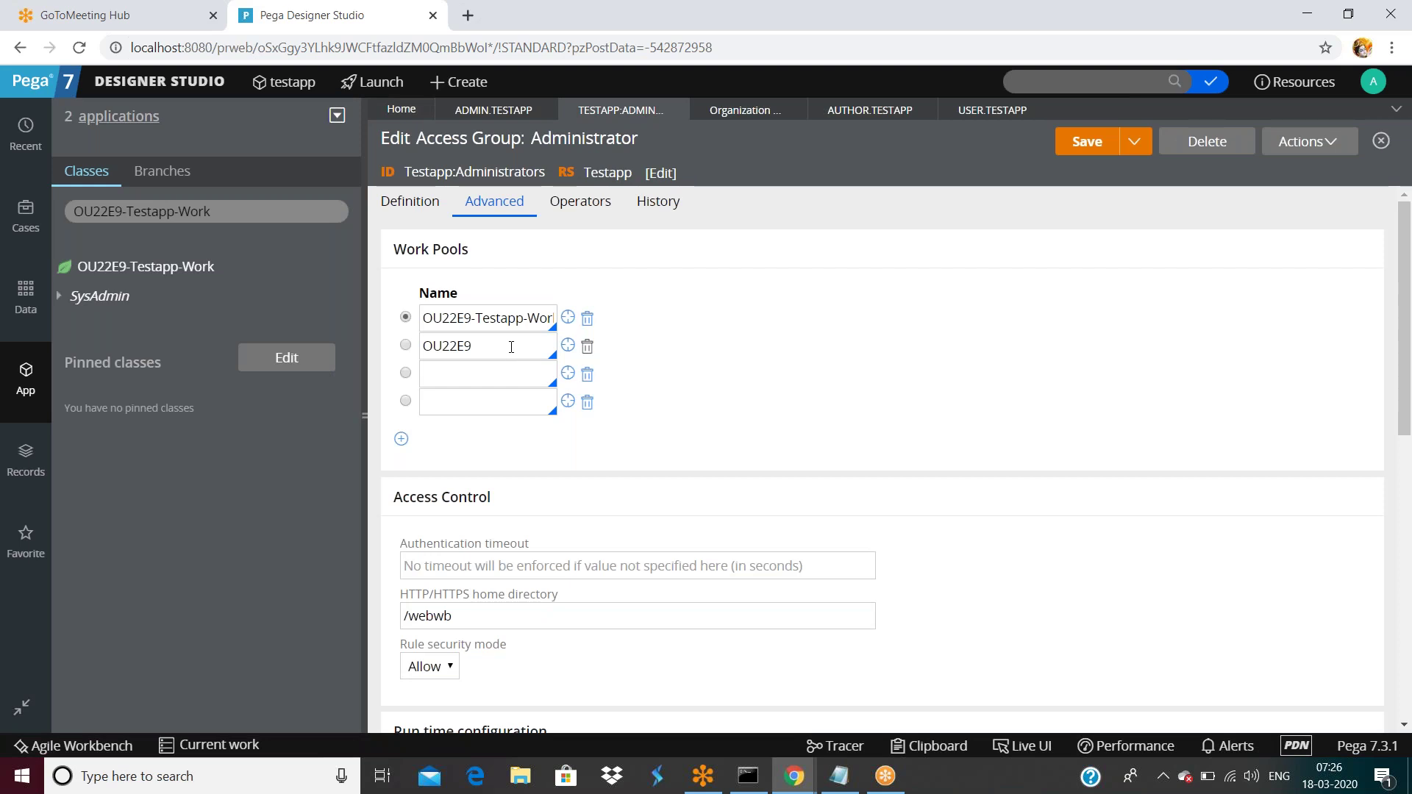
{"action": "right_click", "coordinate": [129, 274]}
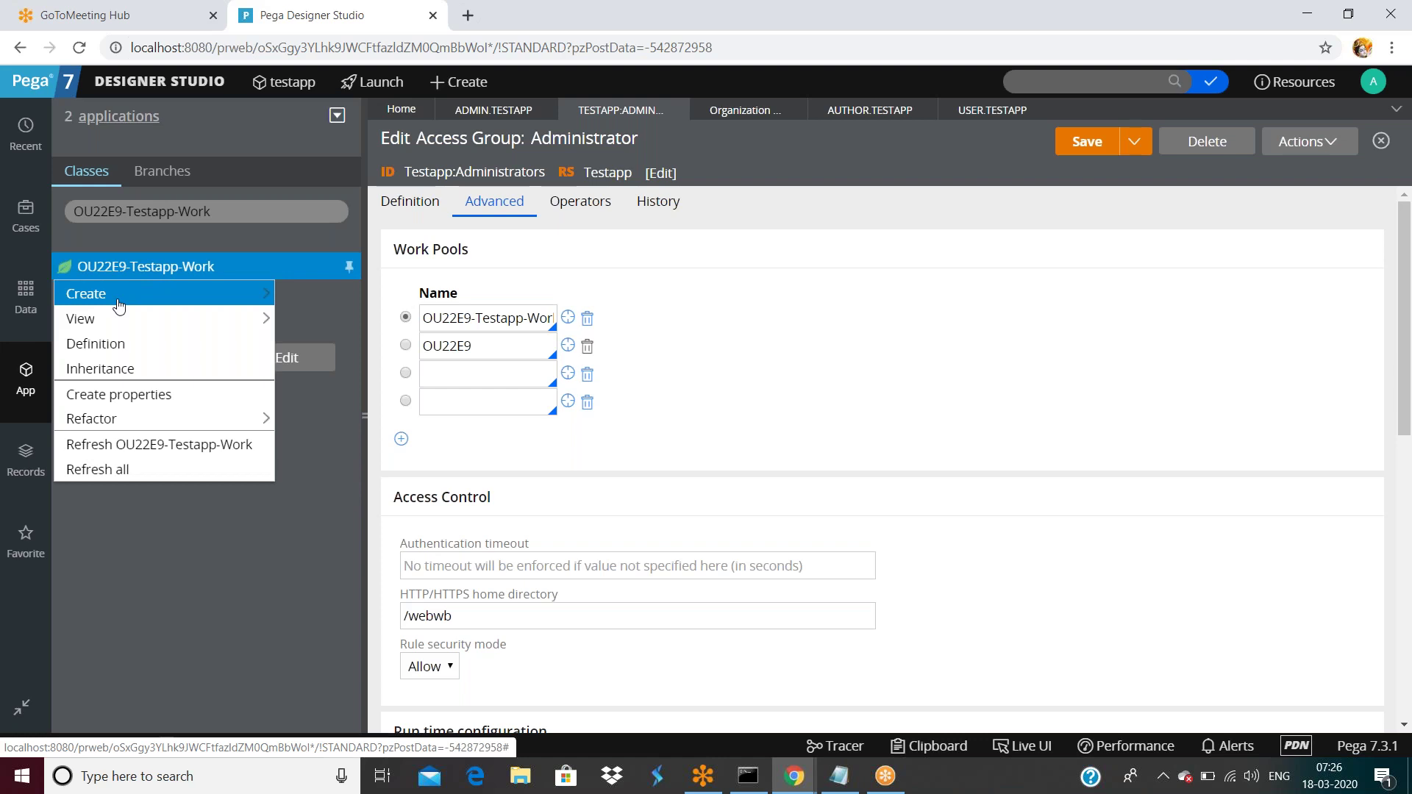
{"action": "left_click", "coordinate": [158, 468]}
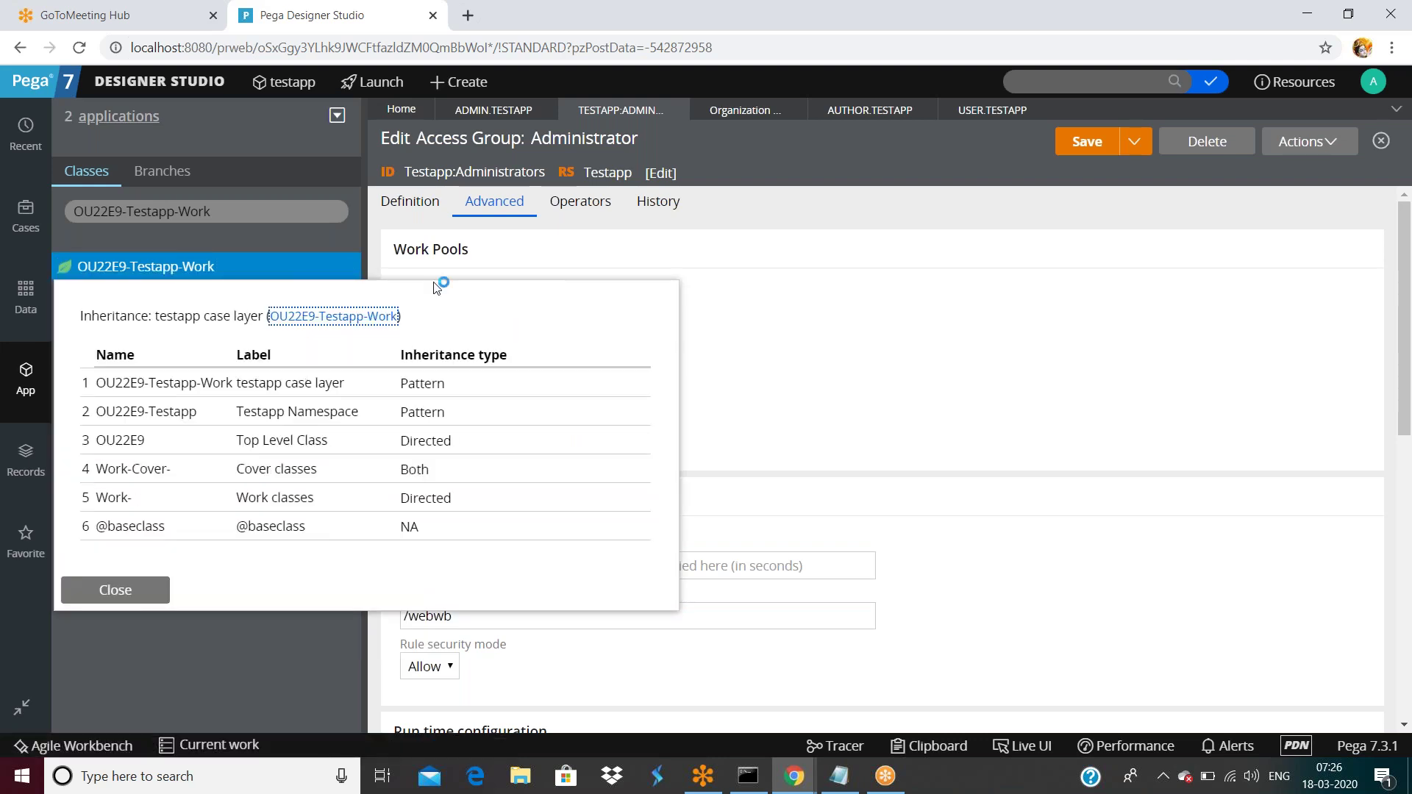
{"action": "left_click", "coordinate": [630, 250]}
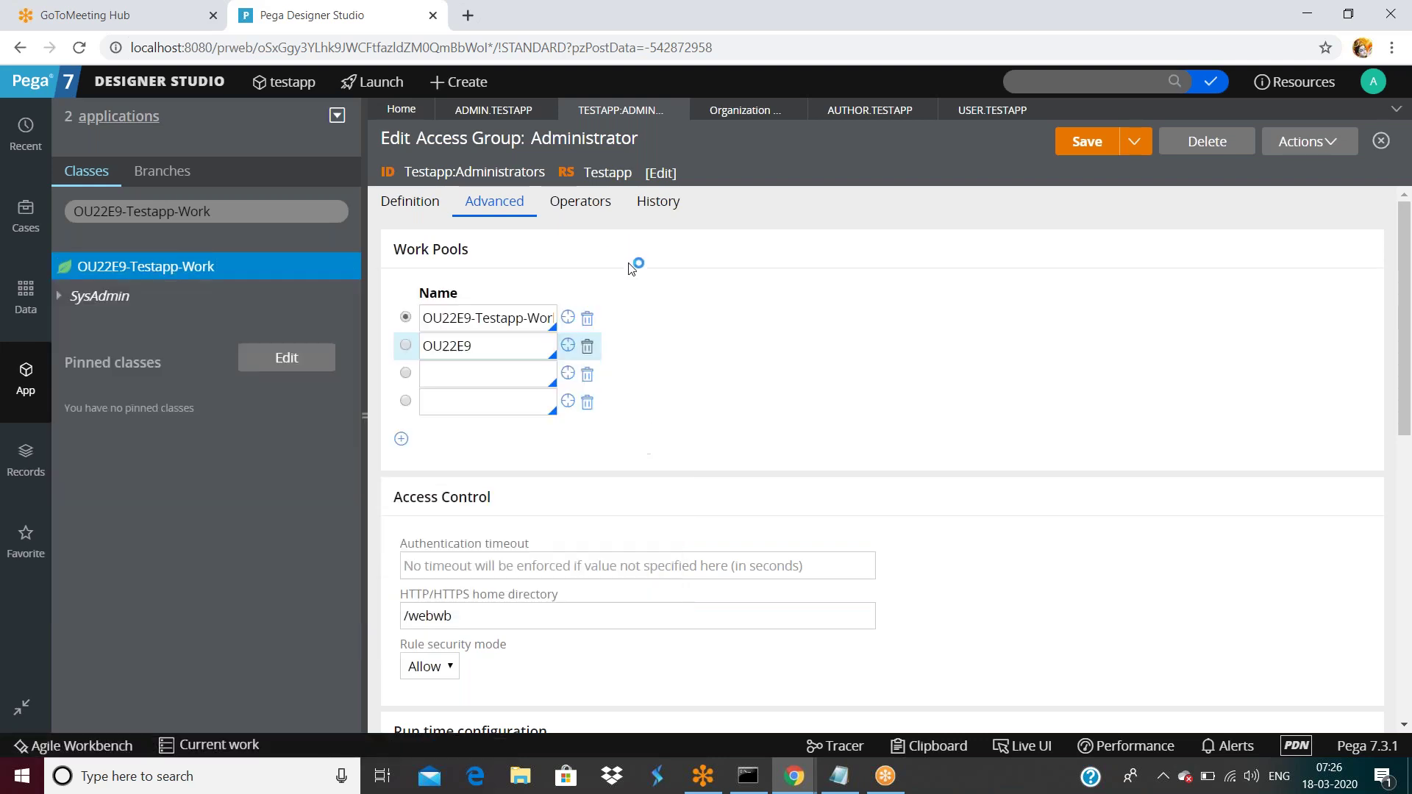
{"action": "triple_click", "coordinate": [499, 317]}
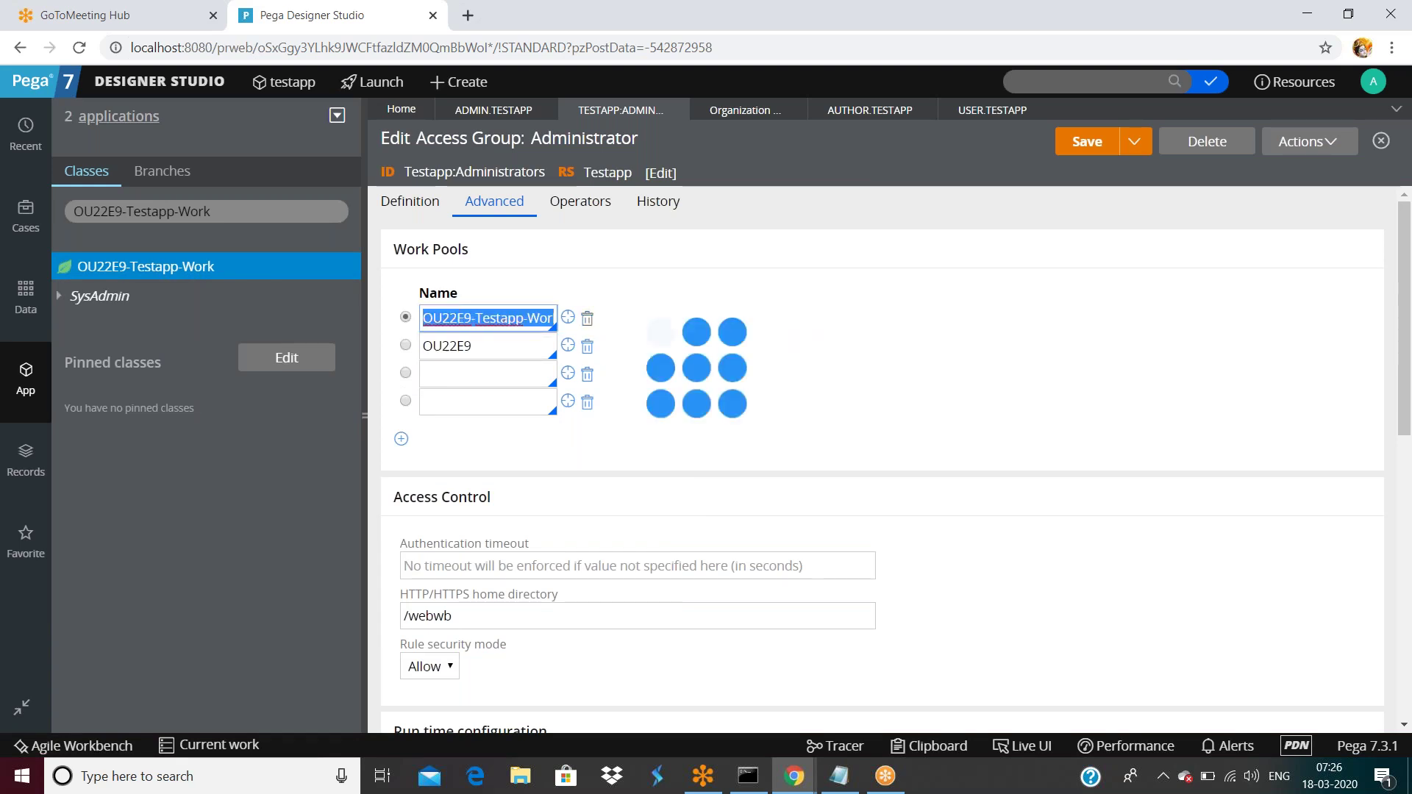
{"action": "double_click", "coordinate": [485, 350]}
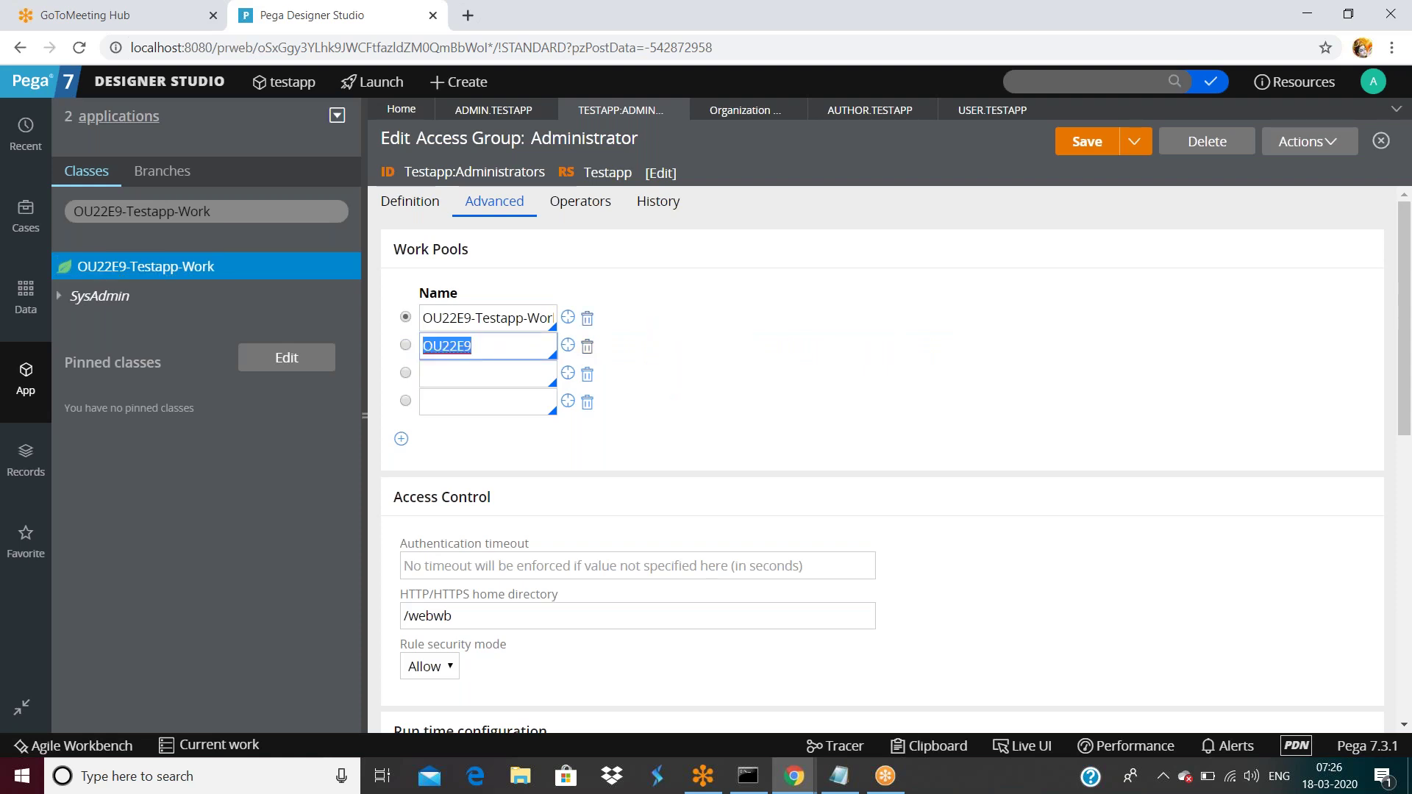
Swap OU22E9 for AXA-Insurance-Medical-AXALifeImpl-Work as the second work pool and save.
{"action": "key", "text": "BackSpace"}
{"action": "left_click", "coordinate": [478, 352]}
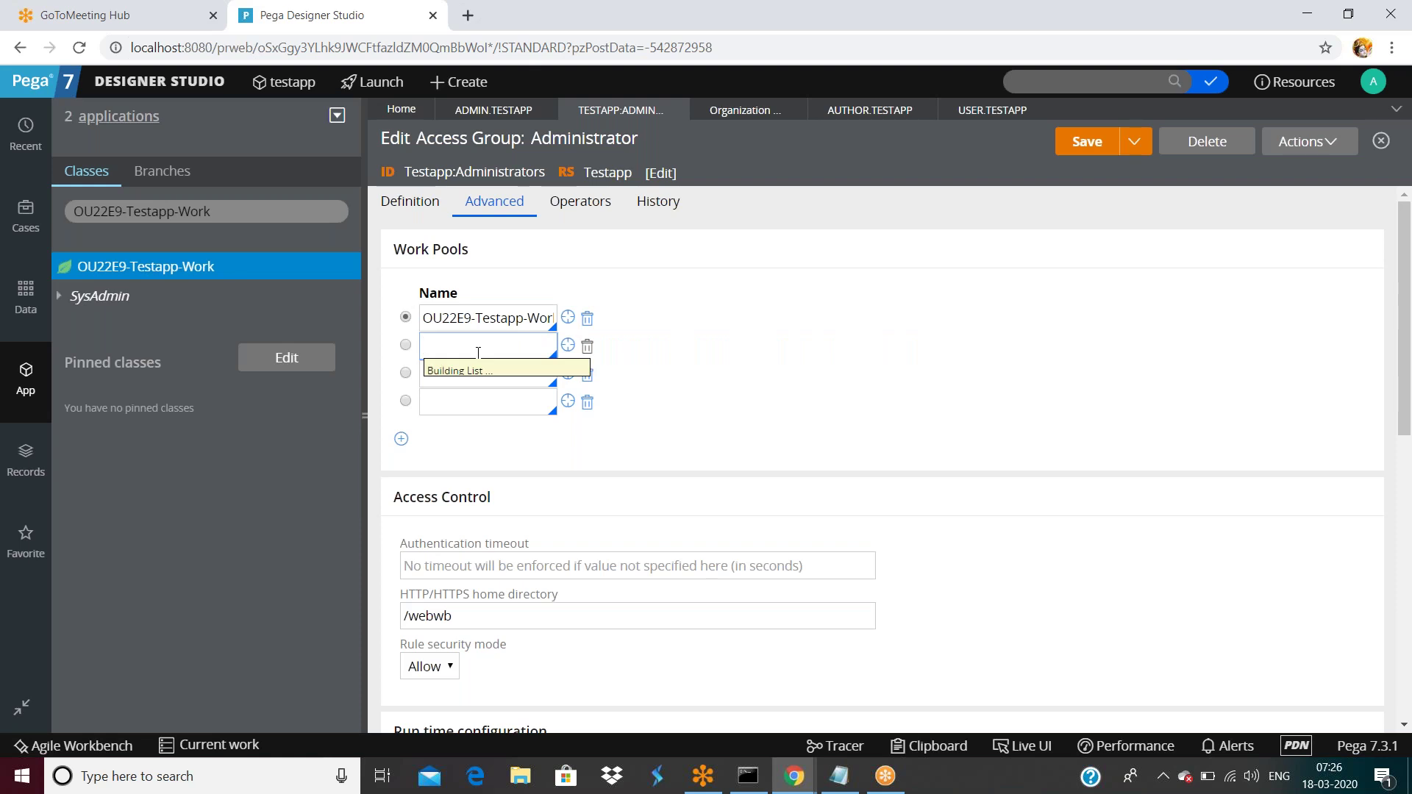
{"action": "scroll", "coordinate": [678, 534], "scroll_direction": "down", "scroll_amount": 5}
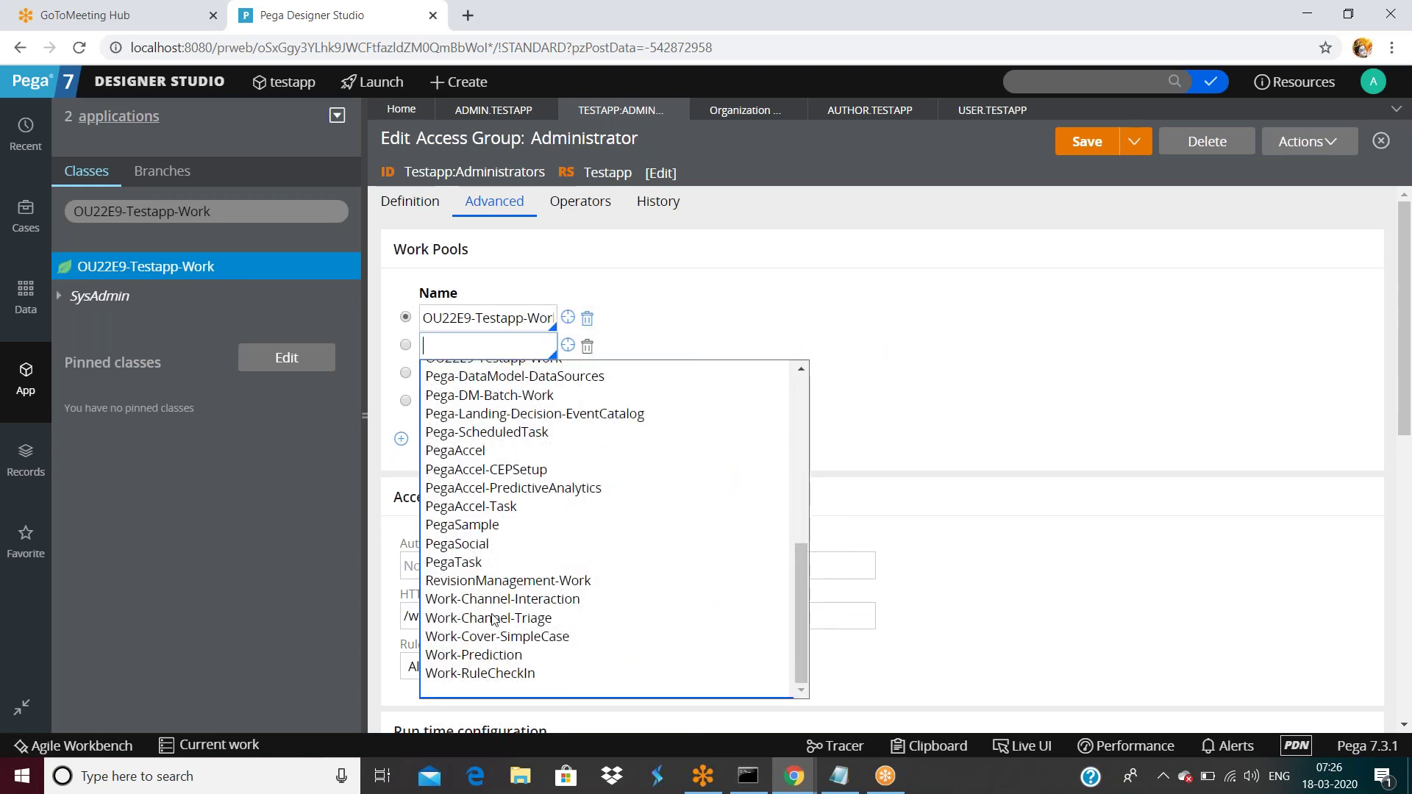
{"action": "scroll", "coordinate": [493, 618], "scroll_direction": "up", "scroll_amount": 5}
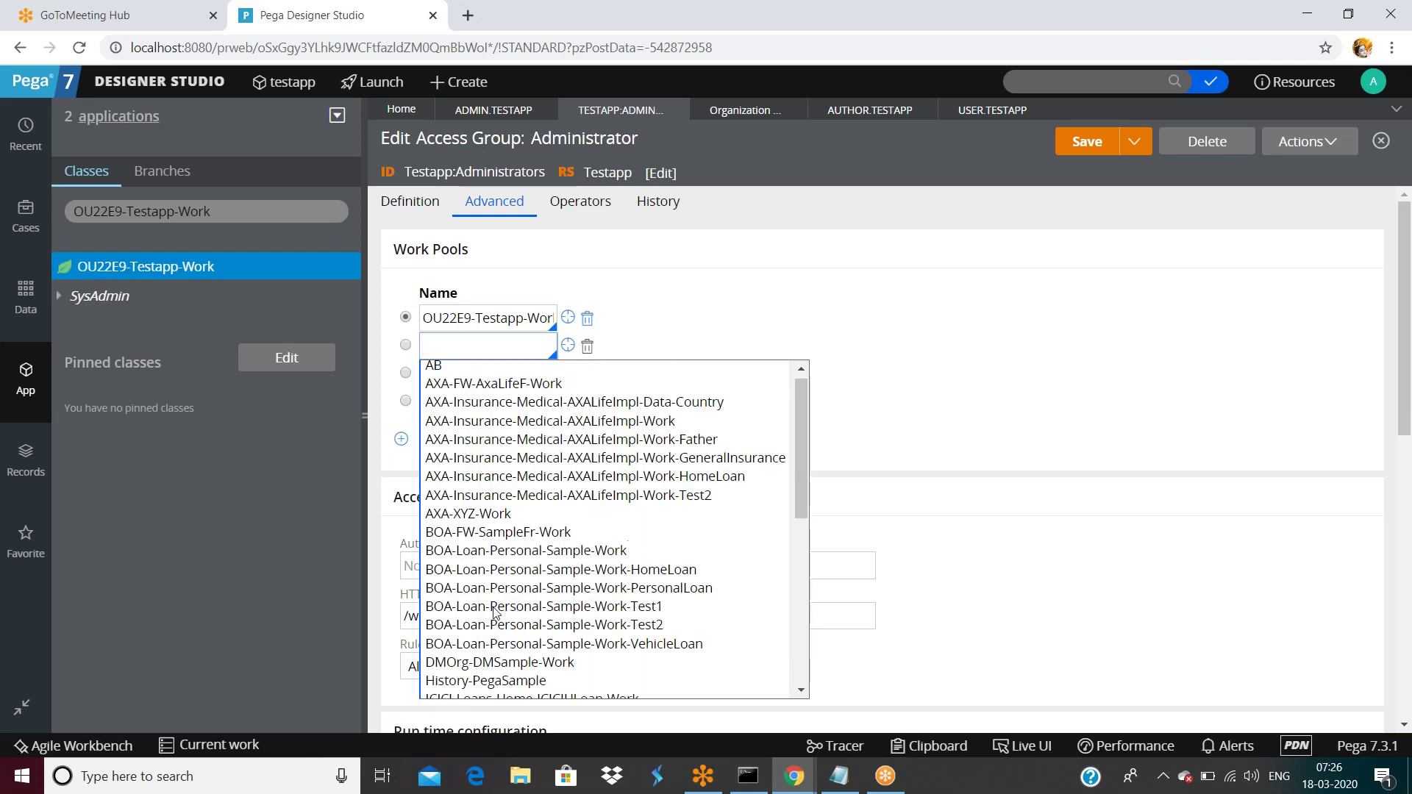
{"action": "left_click", "coordinate": [545, 432]}
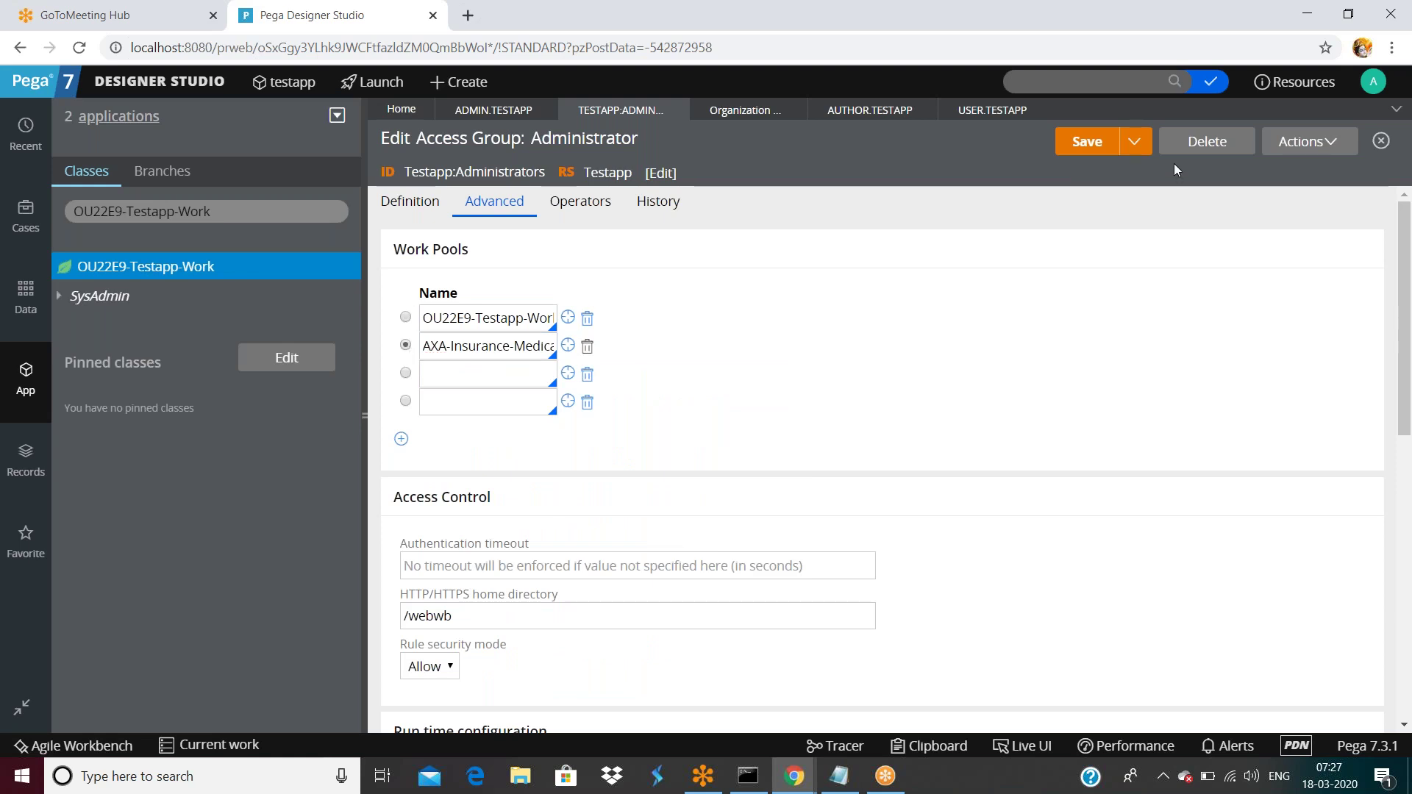
{"action": "left_click", "coordinate": [1089, 147]}
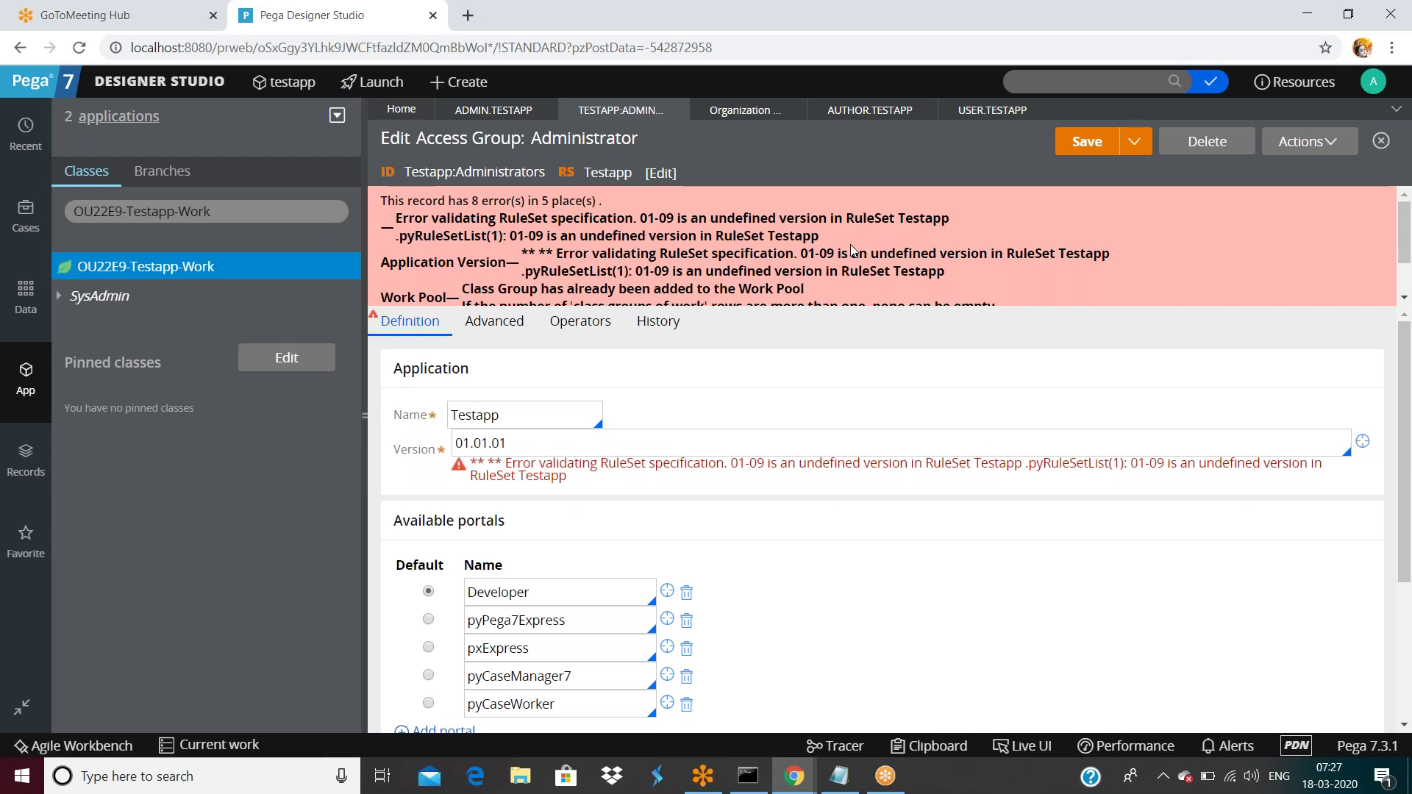
Open the AXA-Insurance-Medical-AXALifeImpl-Work class group record and close it again.
{"action": "scroll", "coordinate": [626, 248], "scroll_direction": "down", "scroll_amount": 1}
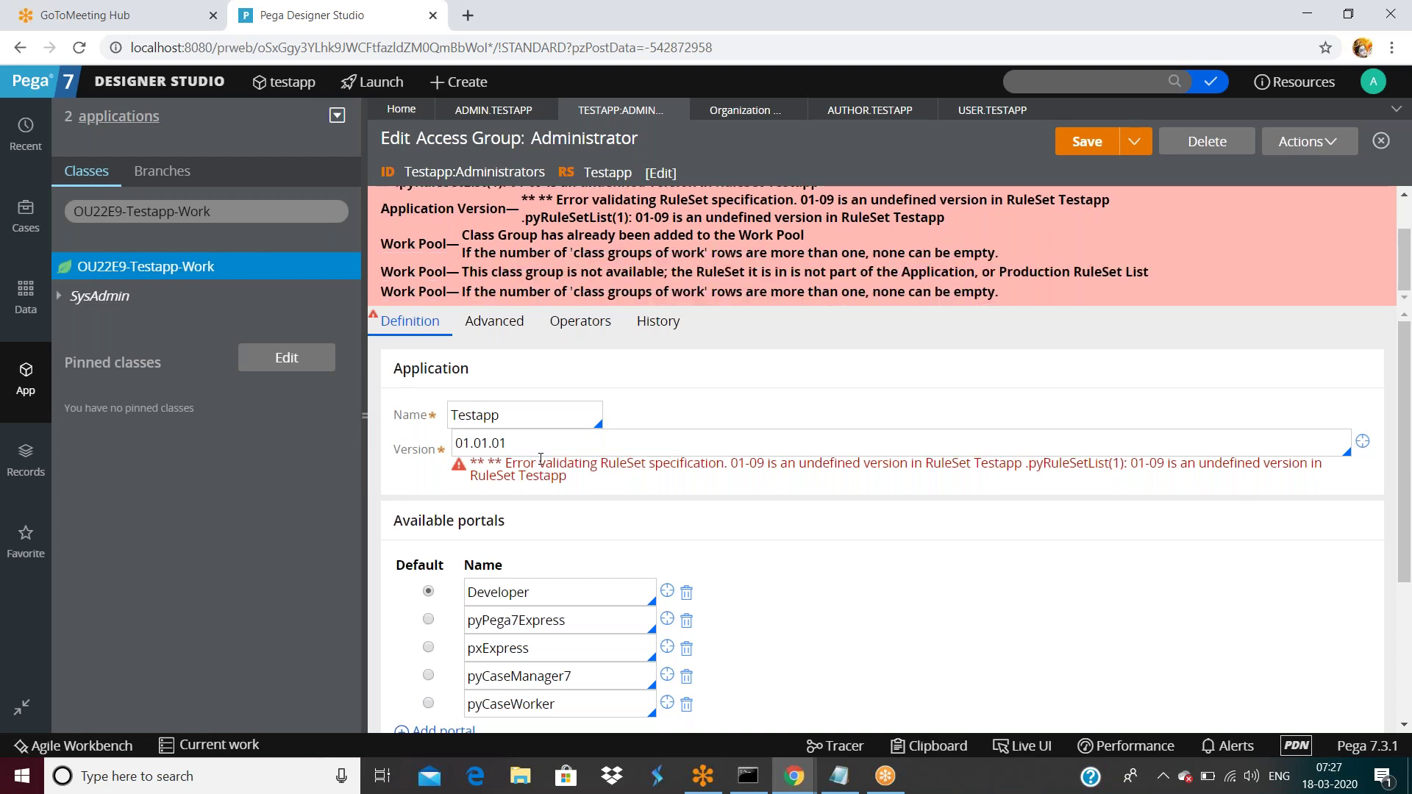
{"action": "scroll", "coordinate": [776, 543], "scroll_direction": "down", "scroll_amount": 3}
{"action": "scroll", "coordinate": [836, 577], "scroll_direction": "up", "scroll_amount": 3}
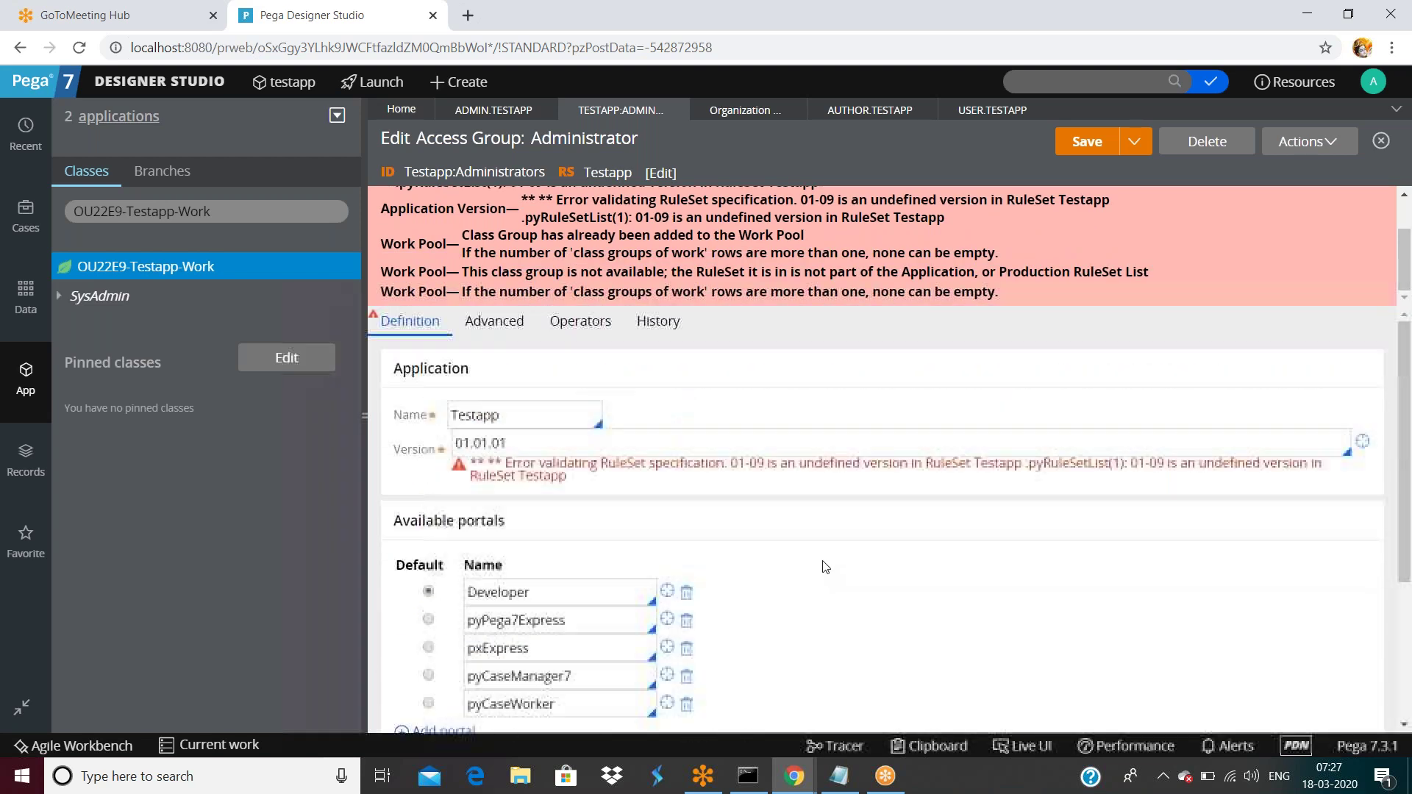
{"action": "left_click", "coordinate": [494, 323]}
{"action": "left_click", "coordinate": [570, 464]}
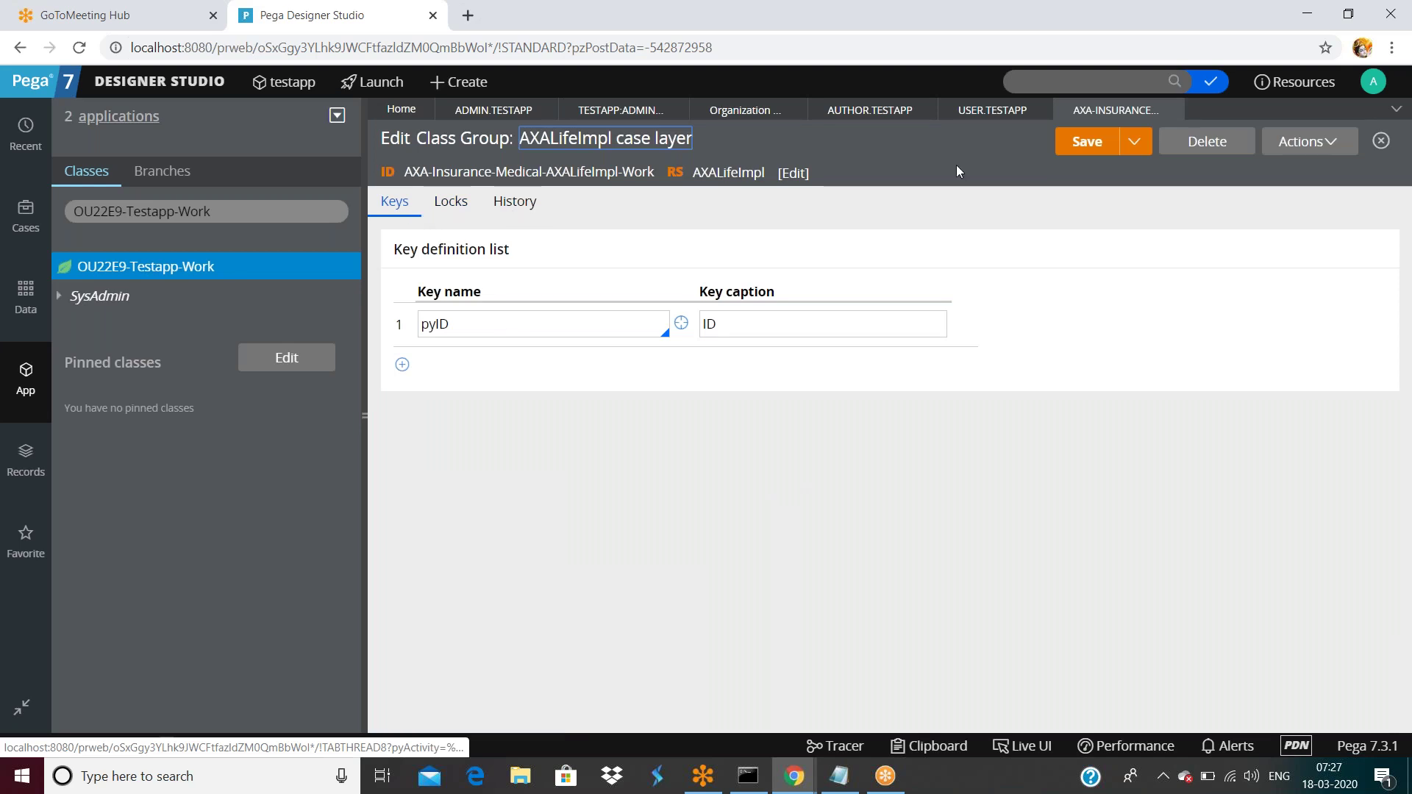
{"action": "left_click", "coordinate": [1172, 110]}
{"action": "left_click", "coordinate": [1173, 110]}
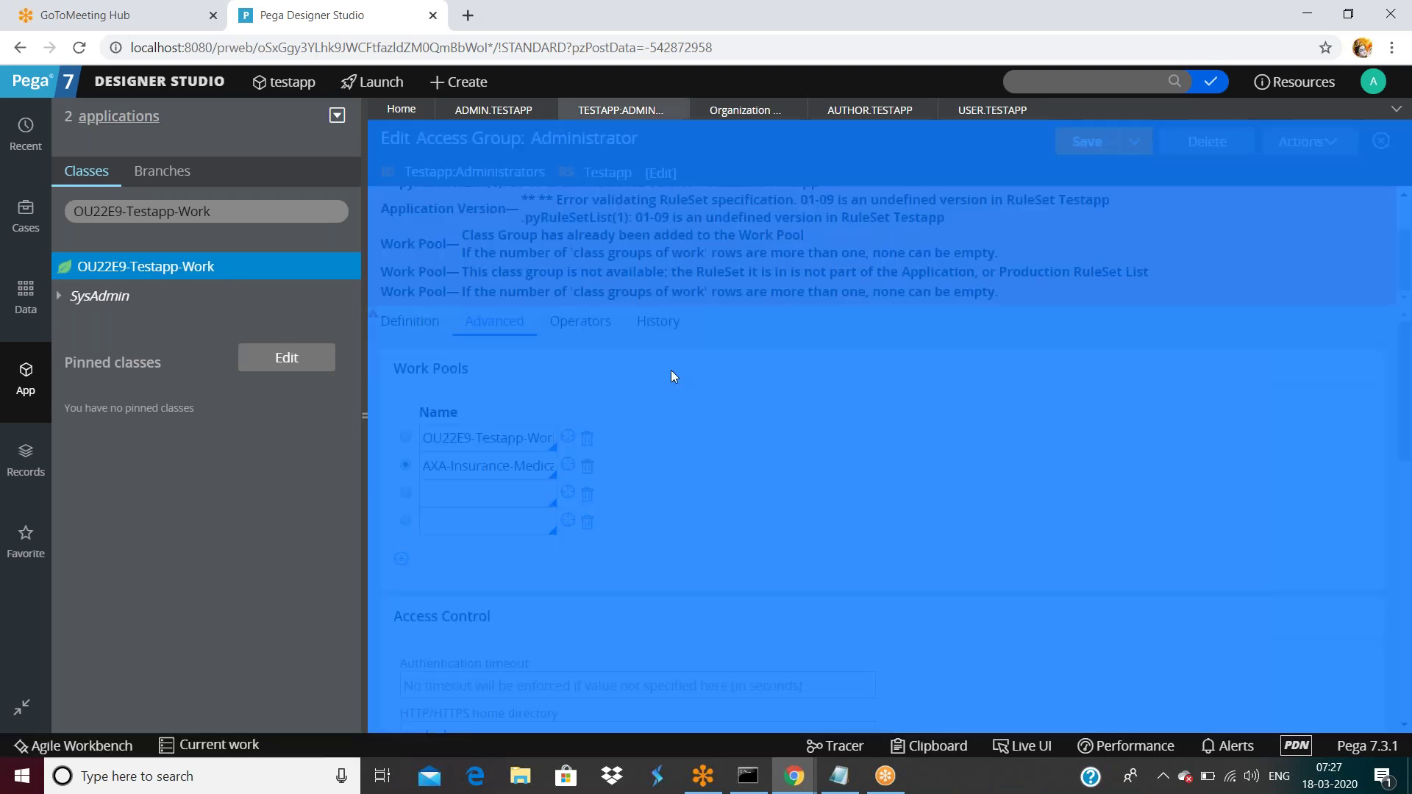
Delete the empty fourth and third work pool rows.
{"action": "left_click", "coordinate": [472, 468]}
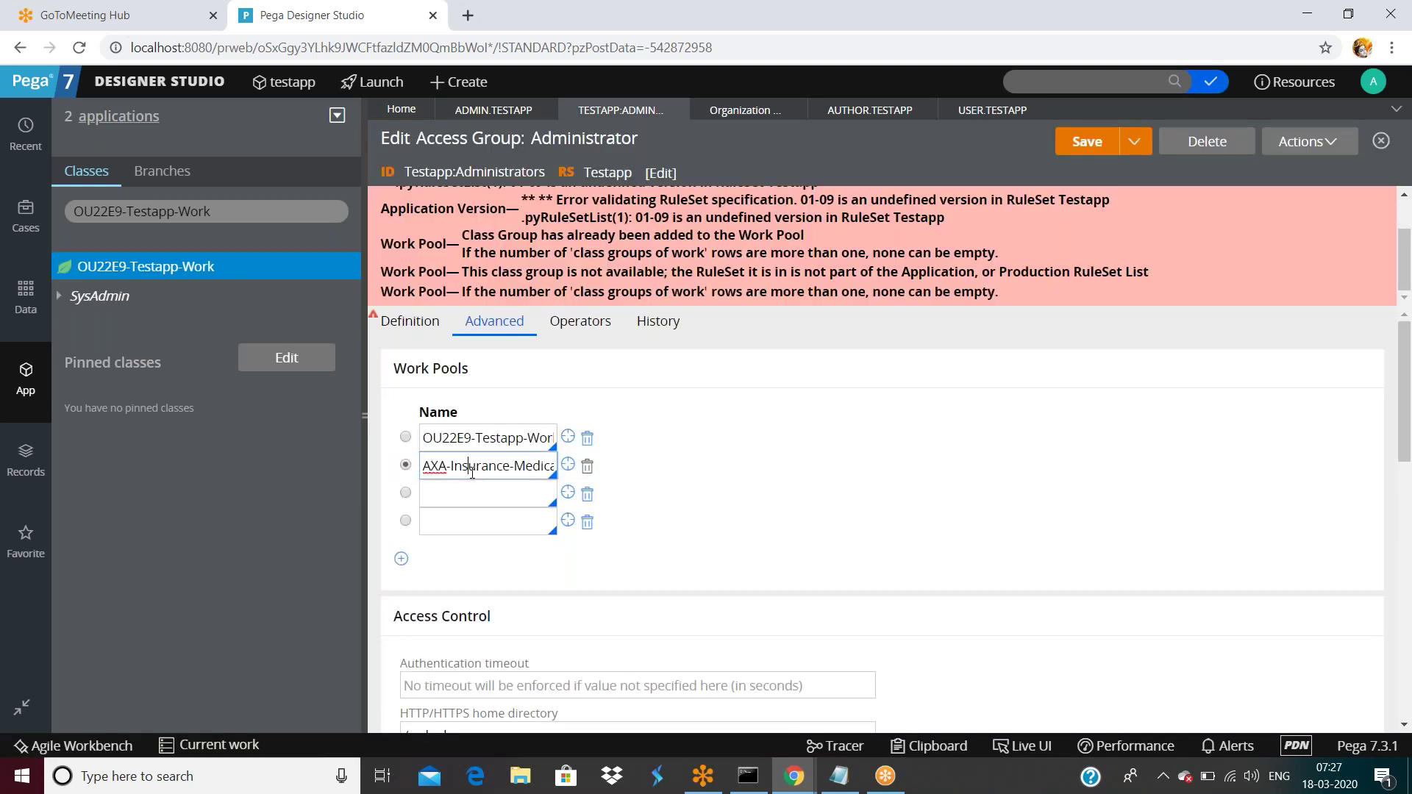
{"action": "key", "text": "Right"}
{"action": "key", "text": "Right"}
{"action": "key", "text": "Right"}
{"action": "key", "text": "Right"}
{"action": "key", "text": "Right"}
{"action": "key", "text": "Right"}
{"action": "key", "text": "Right"}
{"action": "key", "text": "Right"}
{"action": "key", "text": "Right"}
{"action": "key", "text": "Right"}
{"action": "key", "text": "Right"}
{"action": "key", "text": "Right"}
{"action": "key", "text": "Right"}
{"action": "key", "text": "Right"}
{"action": "key", "text": "Right"}
{"action": "key", "text": "Right"}
{"action": "key", "text": "Right"}
{"action": "key", "text": "Right"}
{"action": "key", "text": "Right"}
{"action": "key", "text": "Right"}
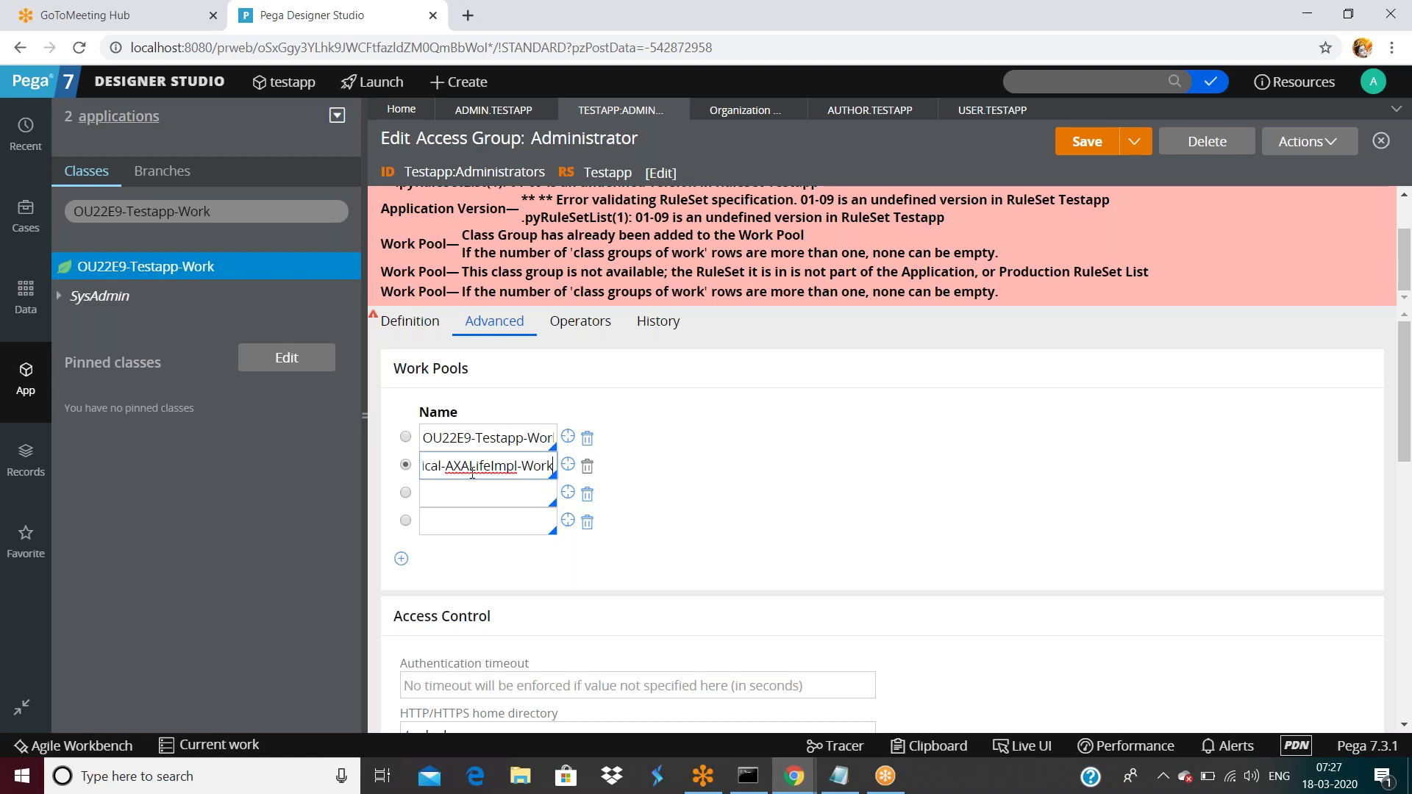
{"action": "scroll", "coordinate": [596, 250], "scroll_direction": "up", "scroll_amount": 2}
{"action": "scroll", "coordinate": [595, 250], "scroll_direction": "down", "scroll_amount": 2}
{"action": "left_click", "coordinate": [587, 522]}
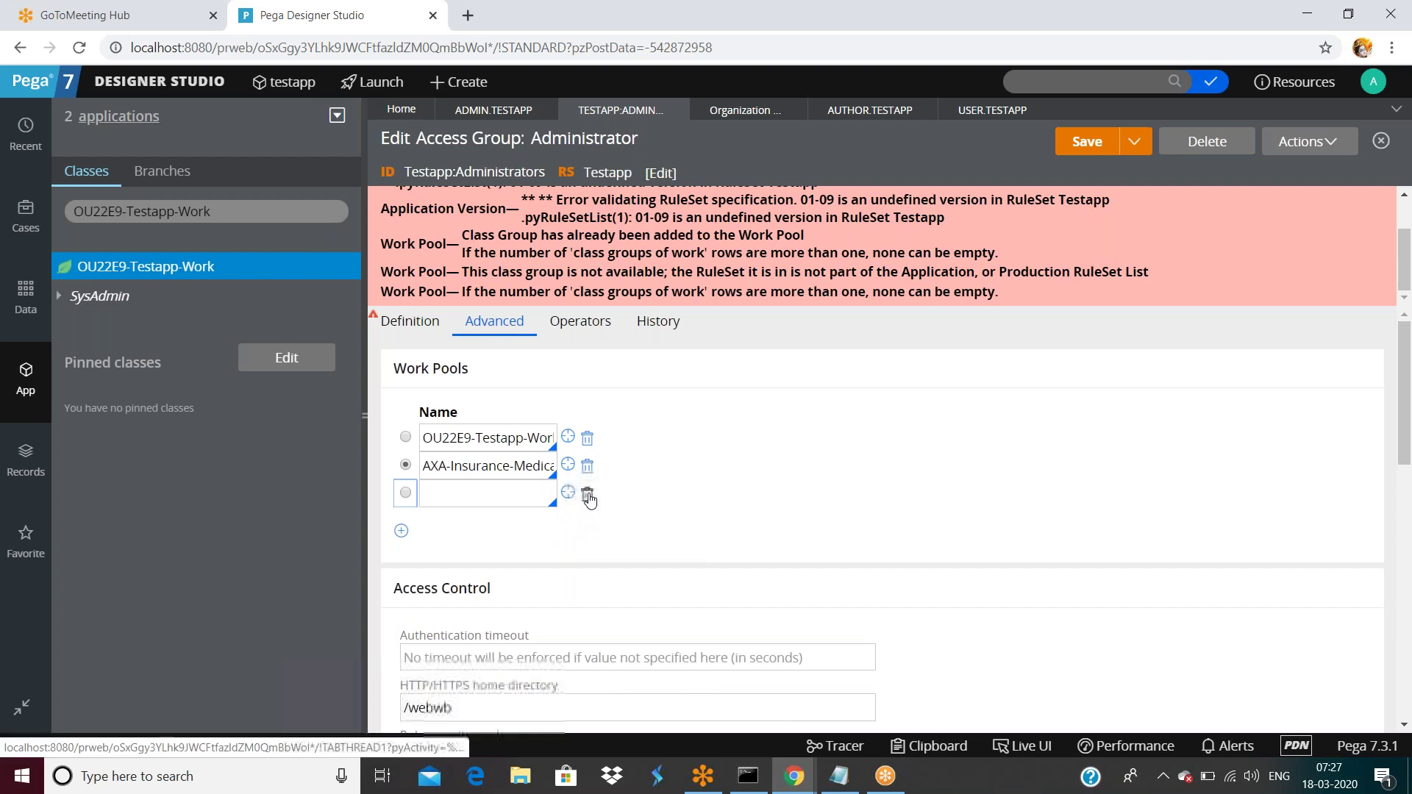
{"action": "left_click", "coordinate": [588, 494]}
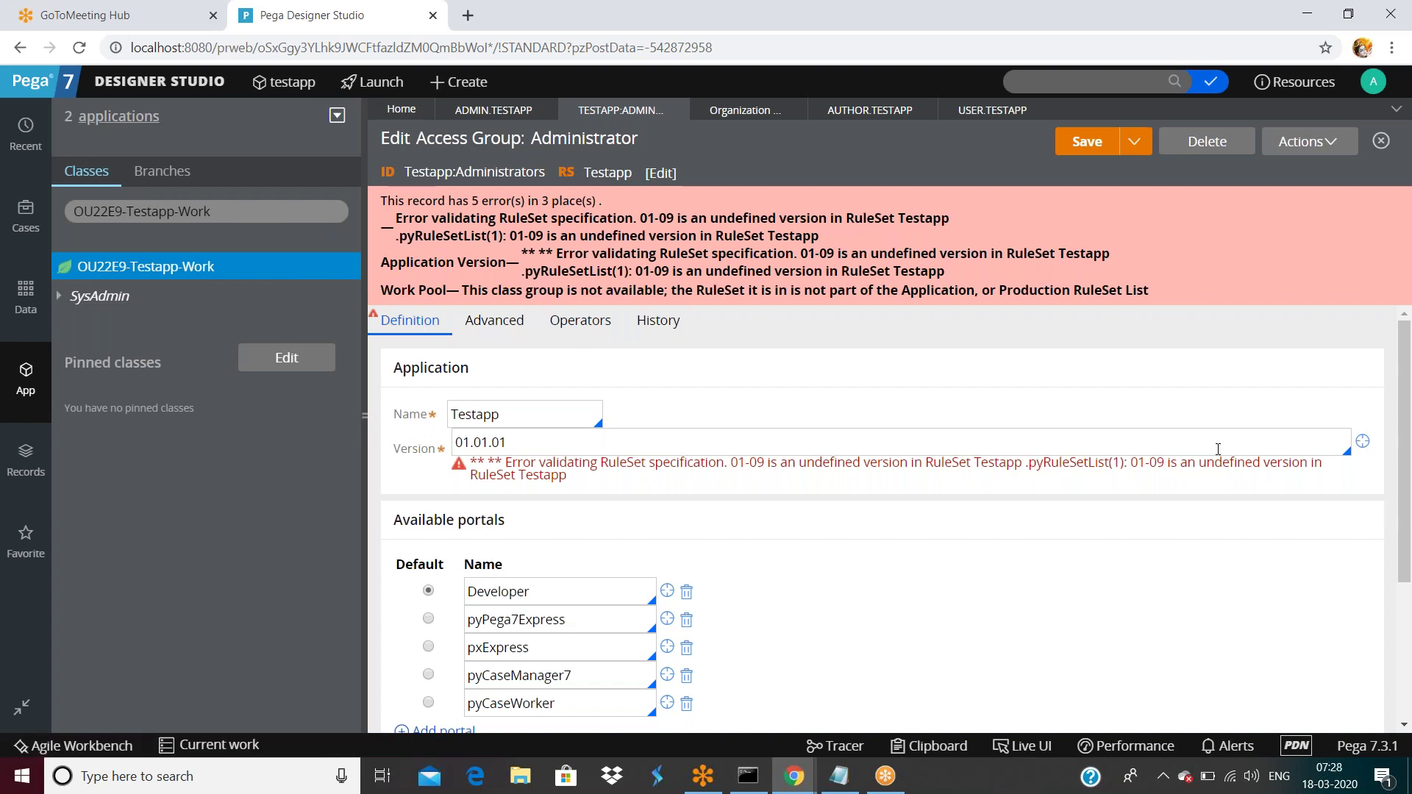
Correct the testapp application's ruleset from Testapp:01-09 to Testapp:01-01 and save it.
{"action": "left_click", "coordinate": [1363, 442]}
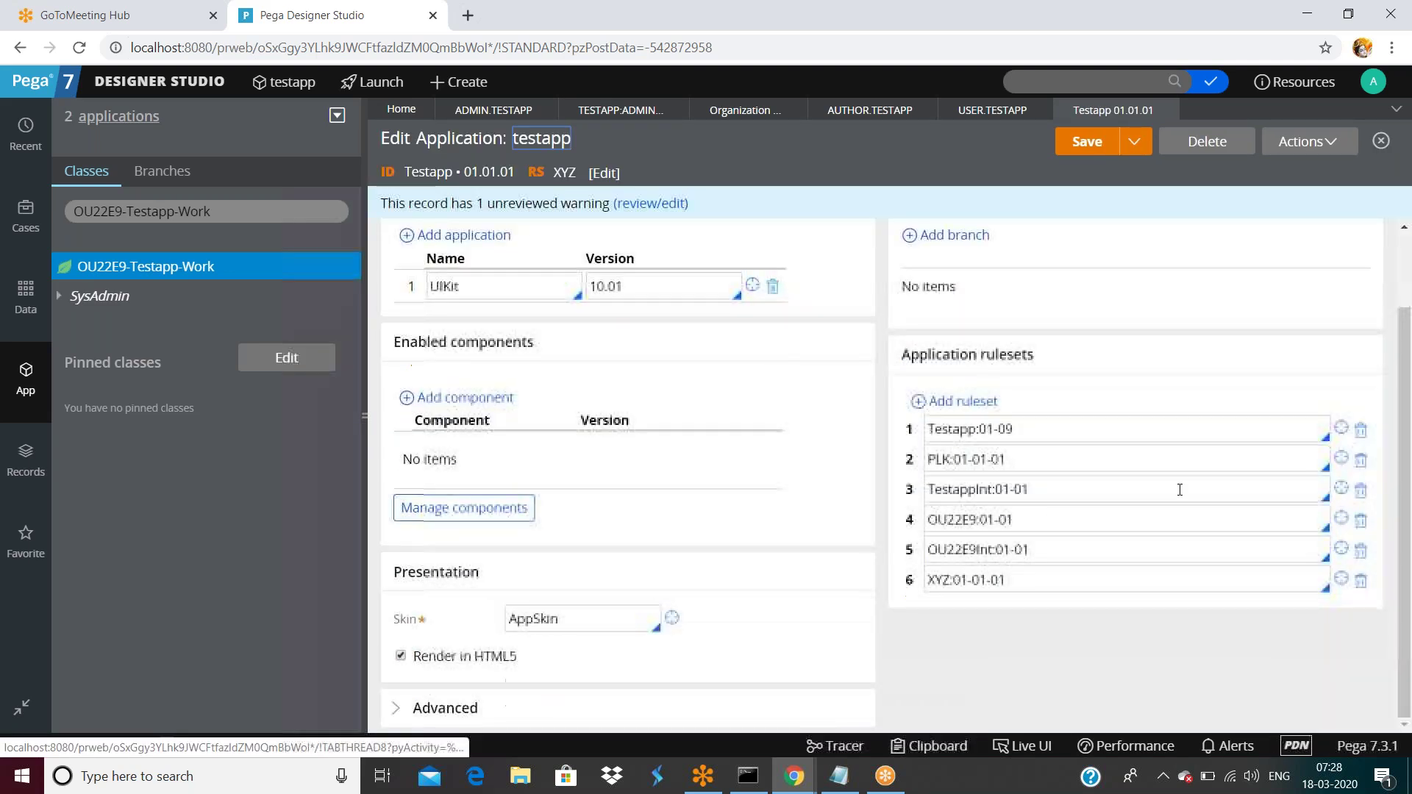
{"action": "left_click", "coordinate": [1032, 429]}
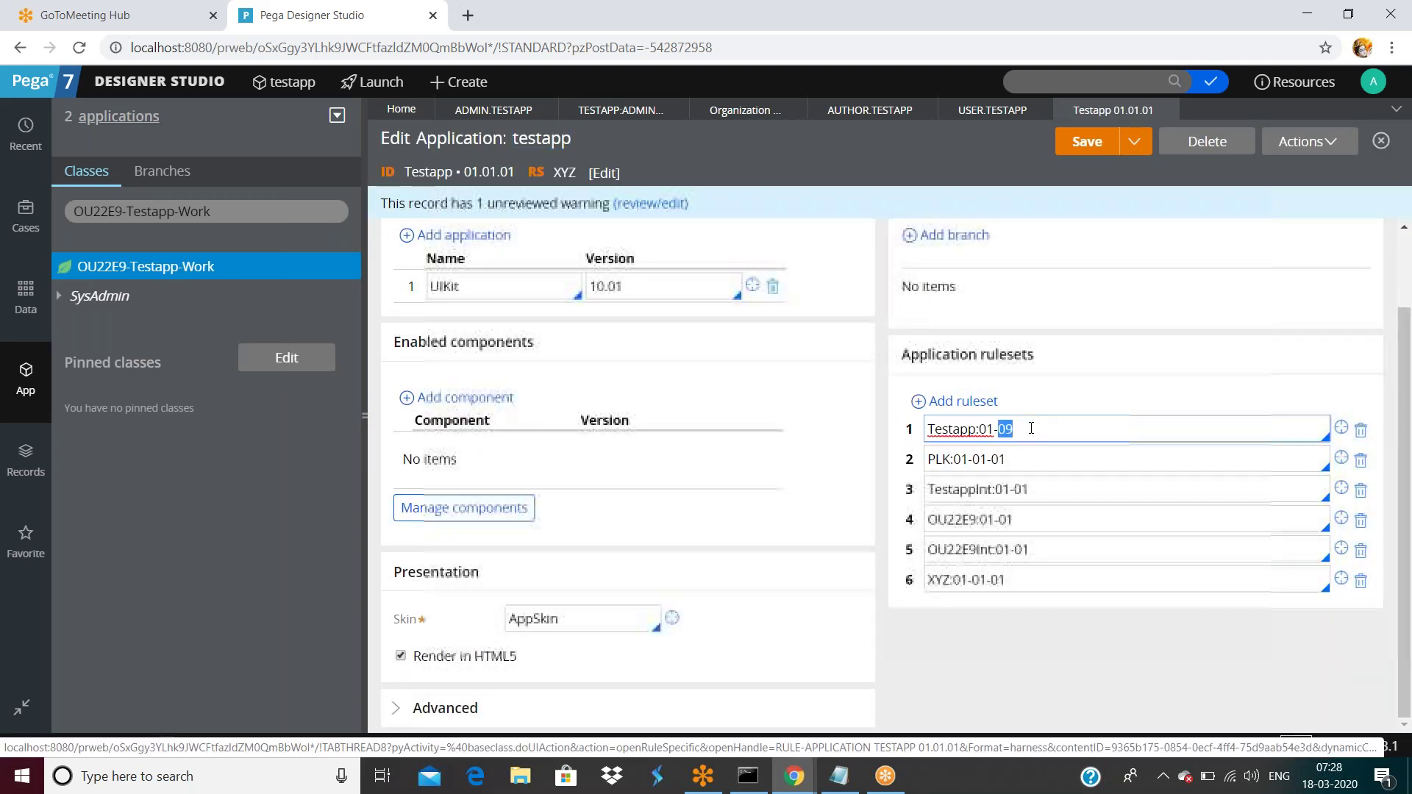
{"action": "key", "text": "BackSpace"}
{"action": "type", "text": "1"}
{"action": "left_click", "coordinate": [1099, 149]}
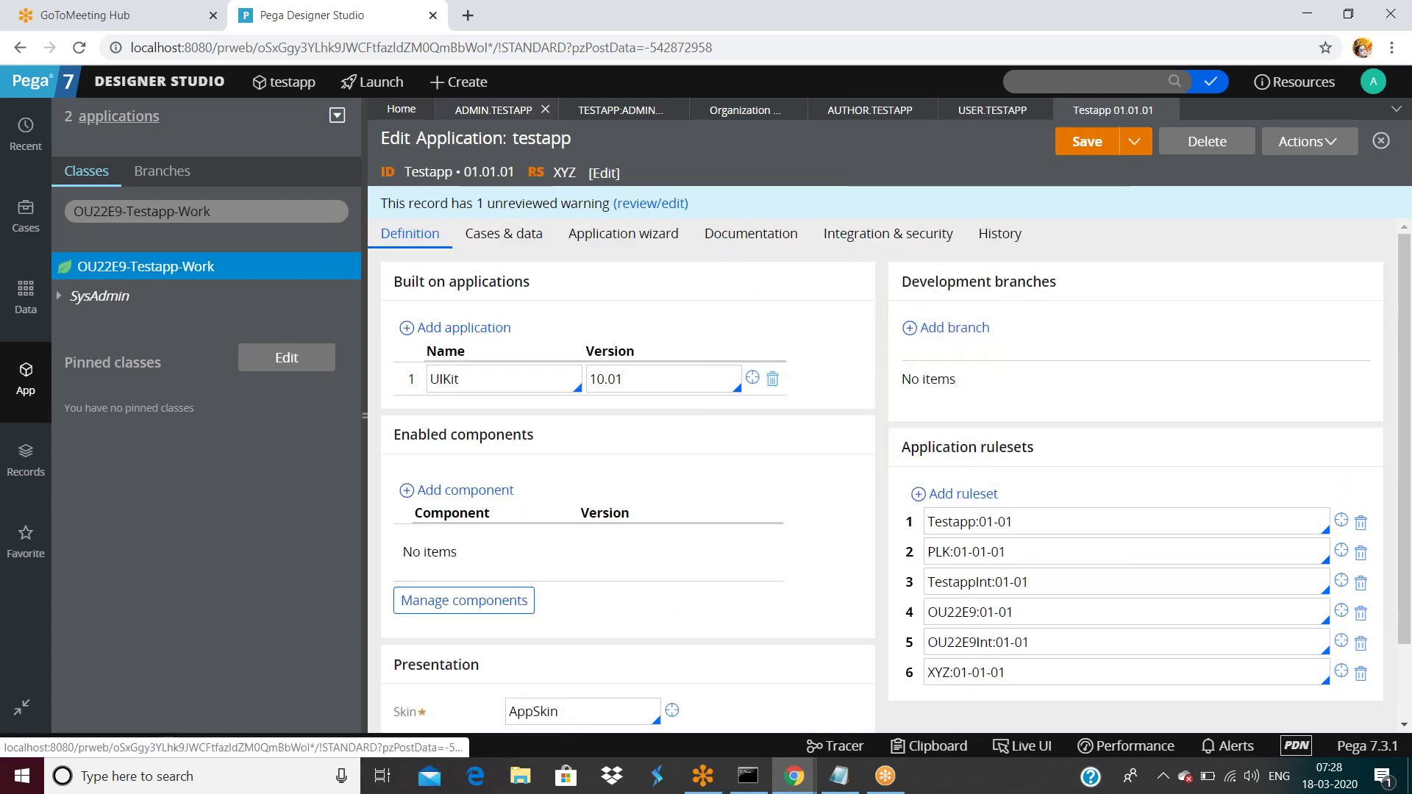
{"action": "double_click", "coordinate": [500, 110]}
{"action": "left_click", "coordinate": [601, 110]}
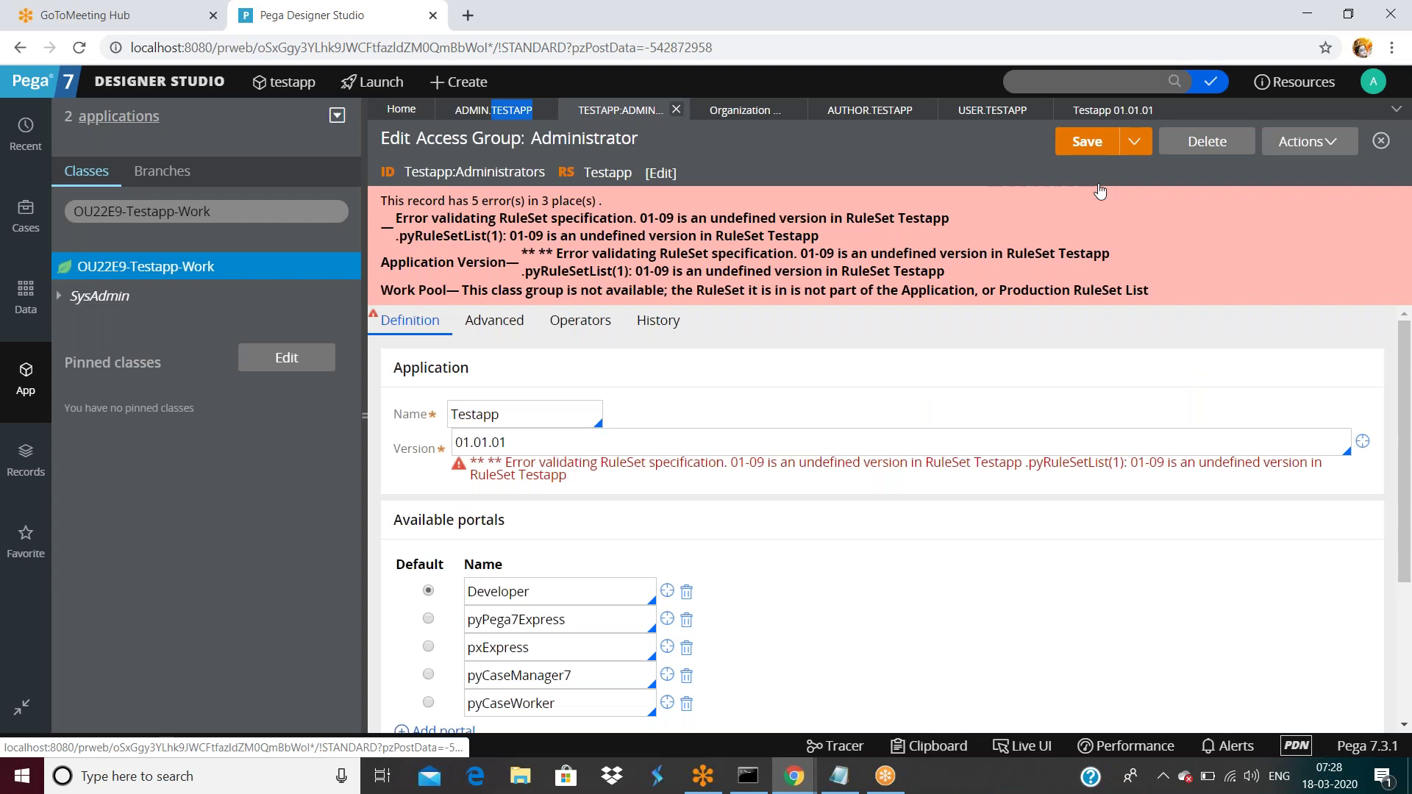
Resave the Administrator access group and read its remaining work pool class group error.
{"action": "left_click", "coordinate": [1088, 142]}
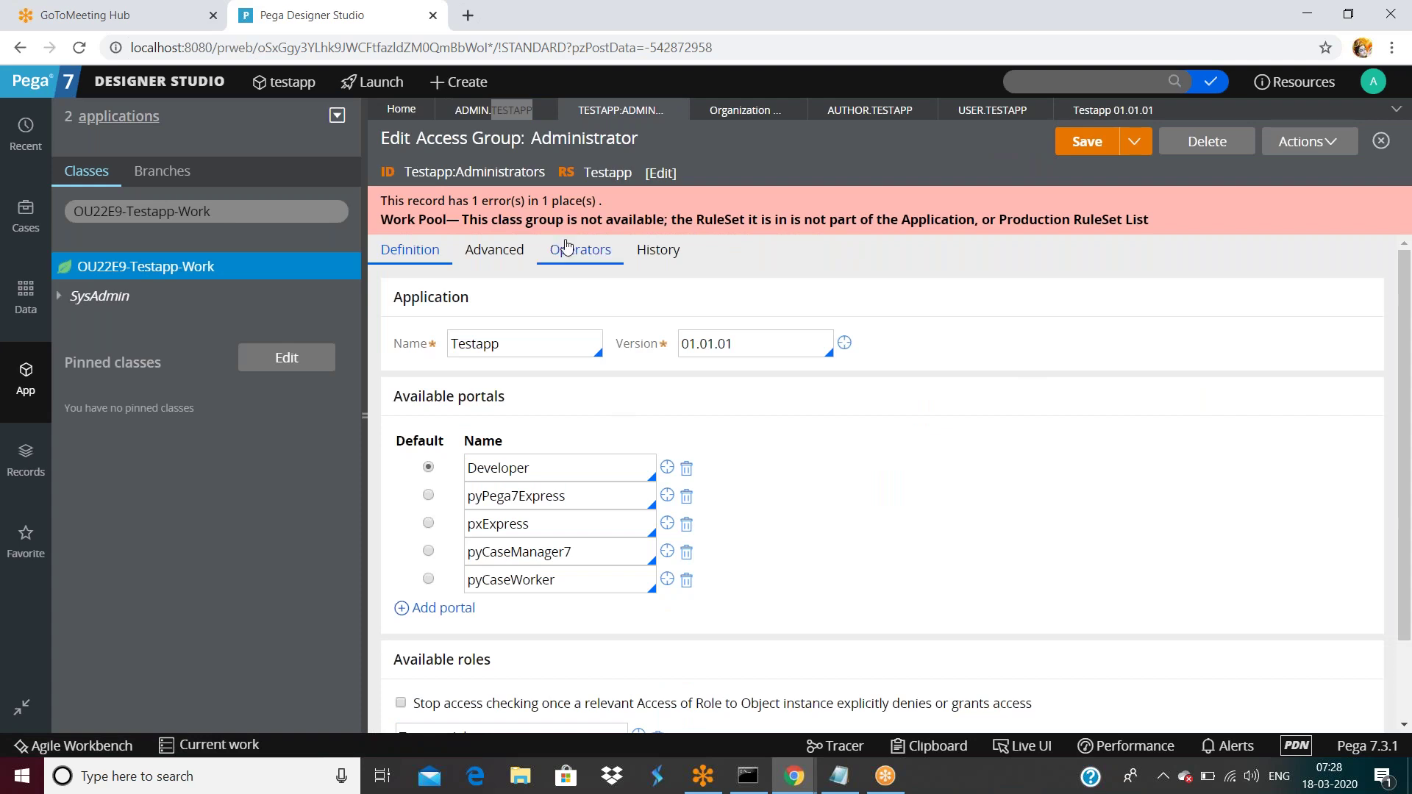
{"action": "left_click_drag", "start_coordinate": [519, 218], "coordinate": [637, 221]}
{"action": "left_click", "coordinate": [698, 222]}
{"action": "left_click_drag", "start_coordinate": [820, 226], "coordinate": [917, 227]}
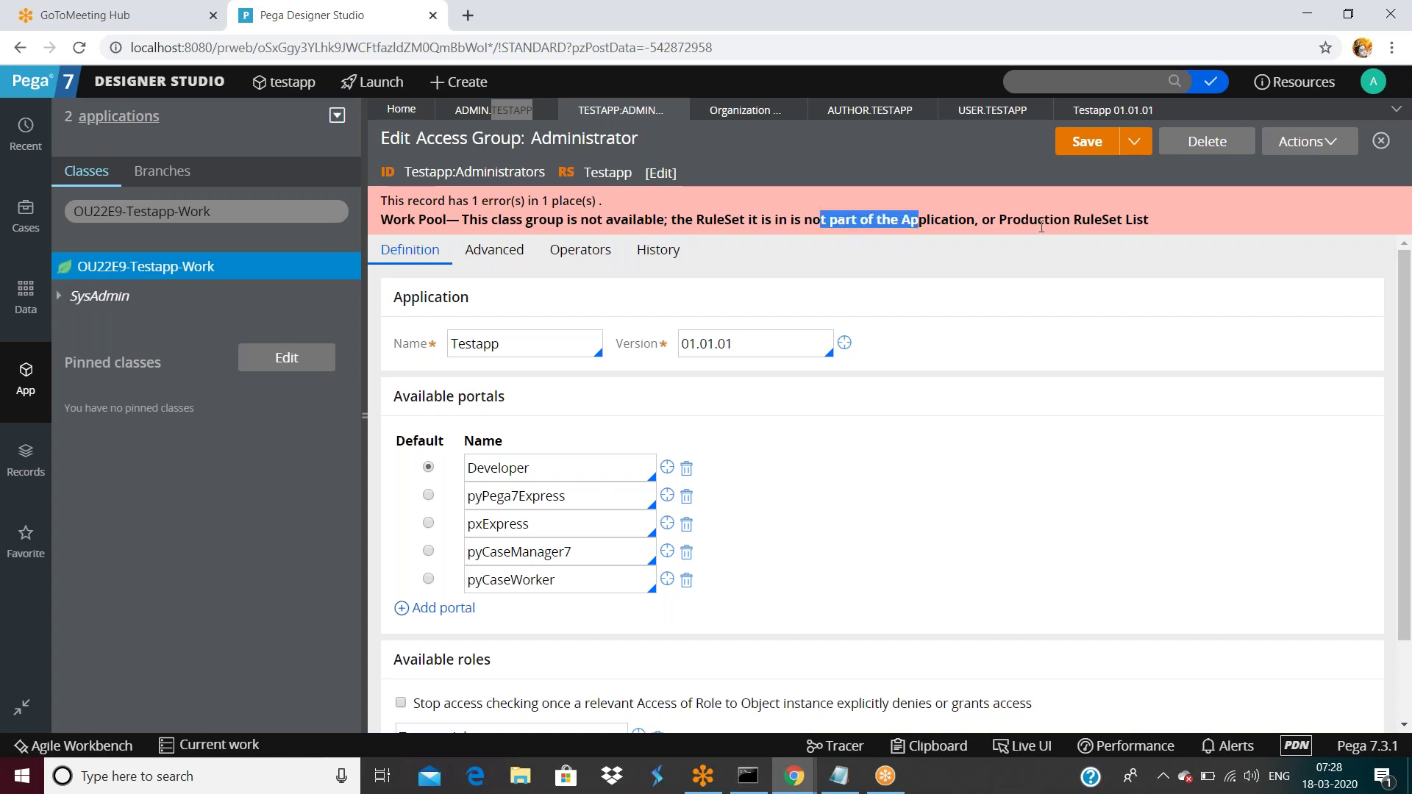
{"action": "left_click", "coordinate": [916, 227]}
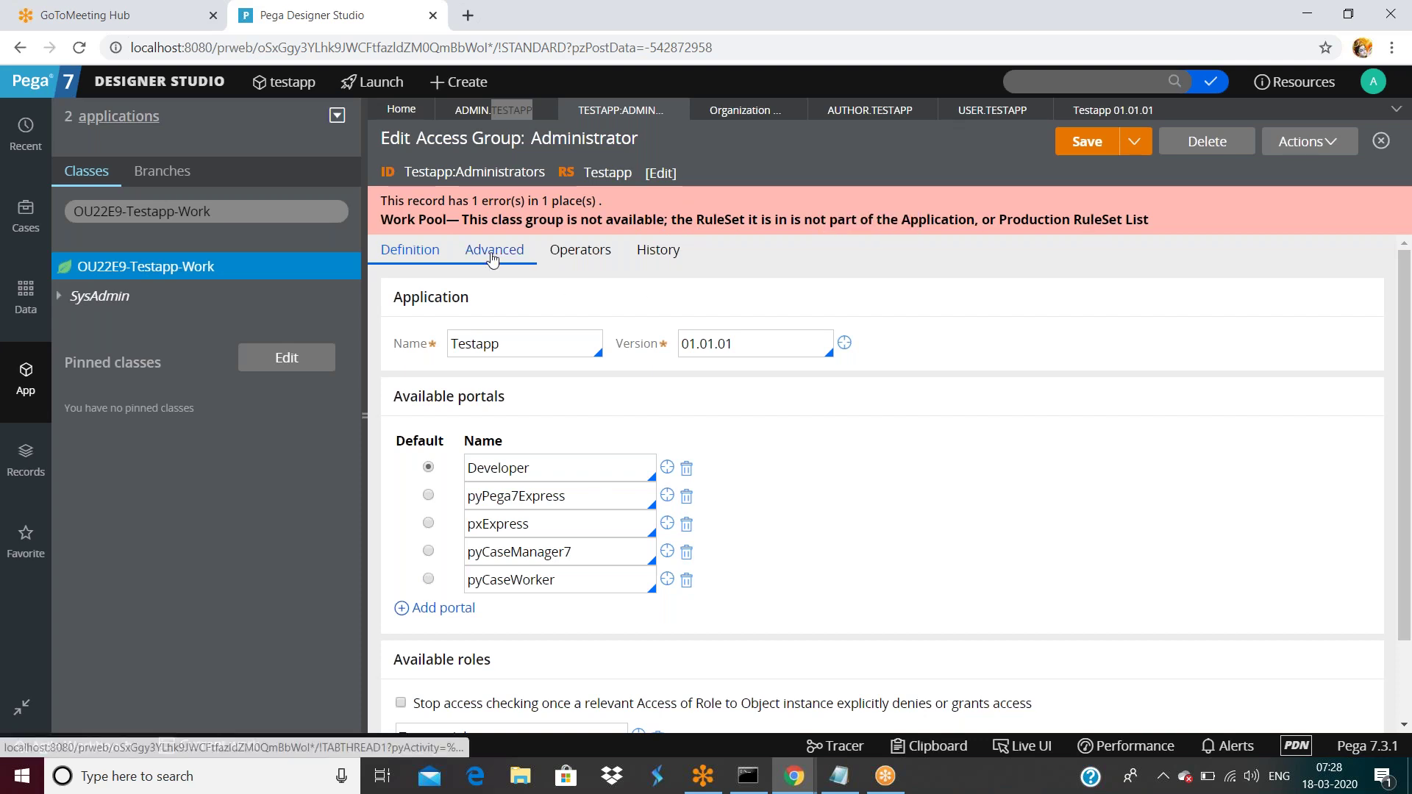
{"action": "left_click", "coordinate": [493, 254]}
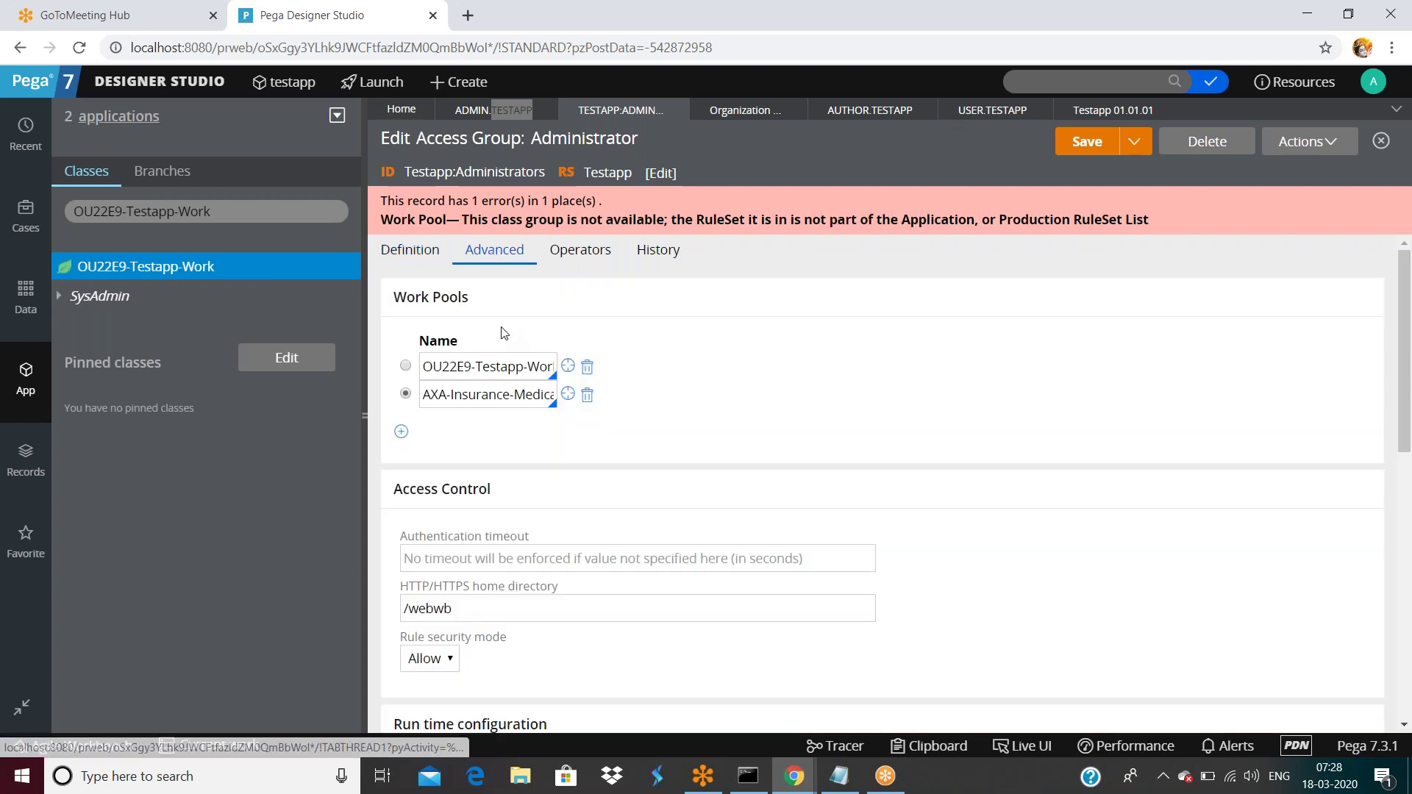
Select the AXA work pool name and the OU22E9-Testapp-Work class filter text.
{"action": "triple_click", "coordinate": [463, 398]}
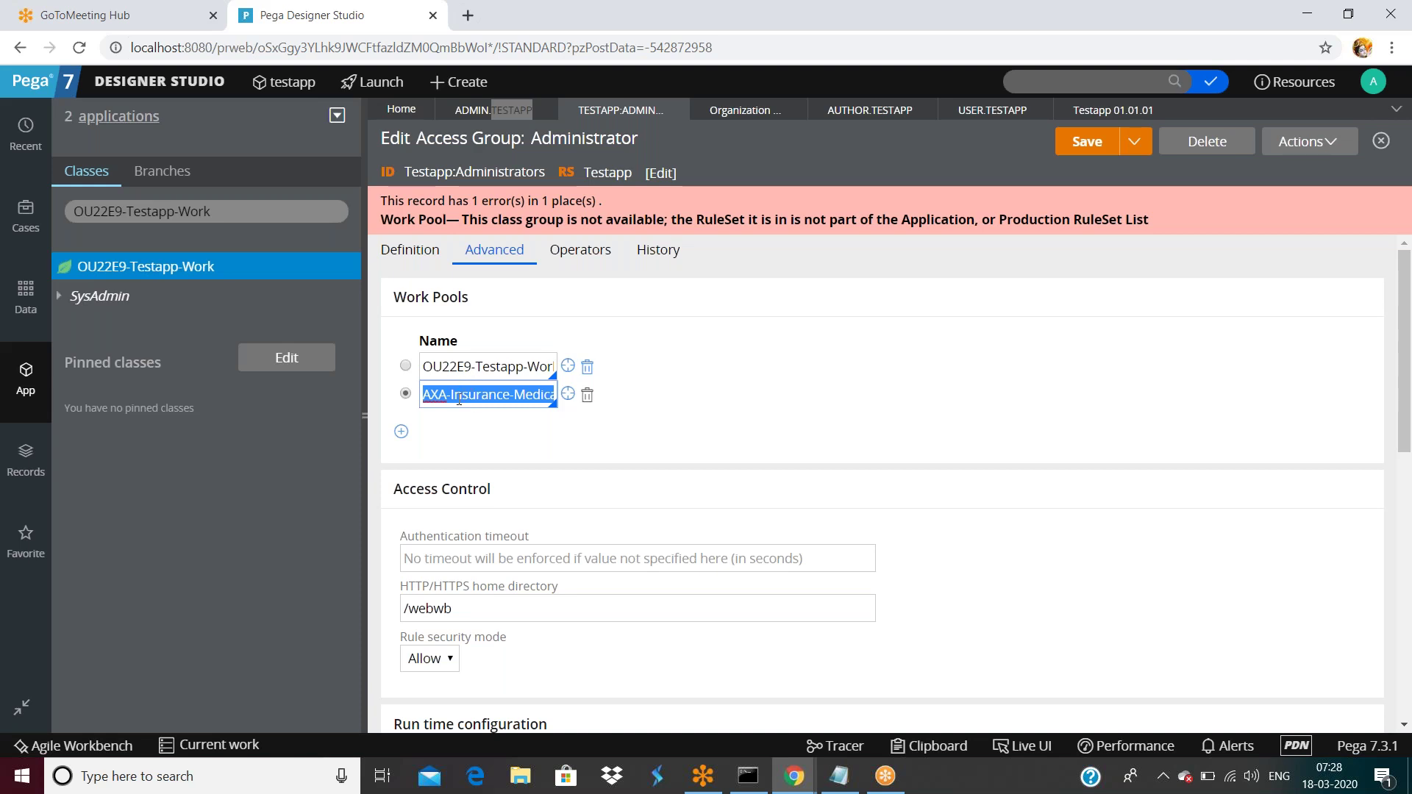
{"action": "left_click", "coordinate": [478, 395]}
{"action": "triple_click", "coordinate": [477, 395]}
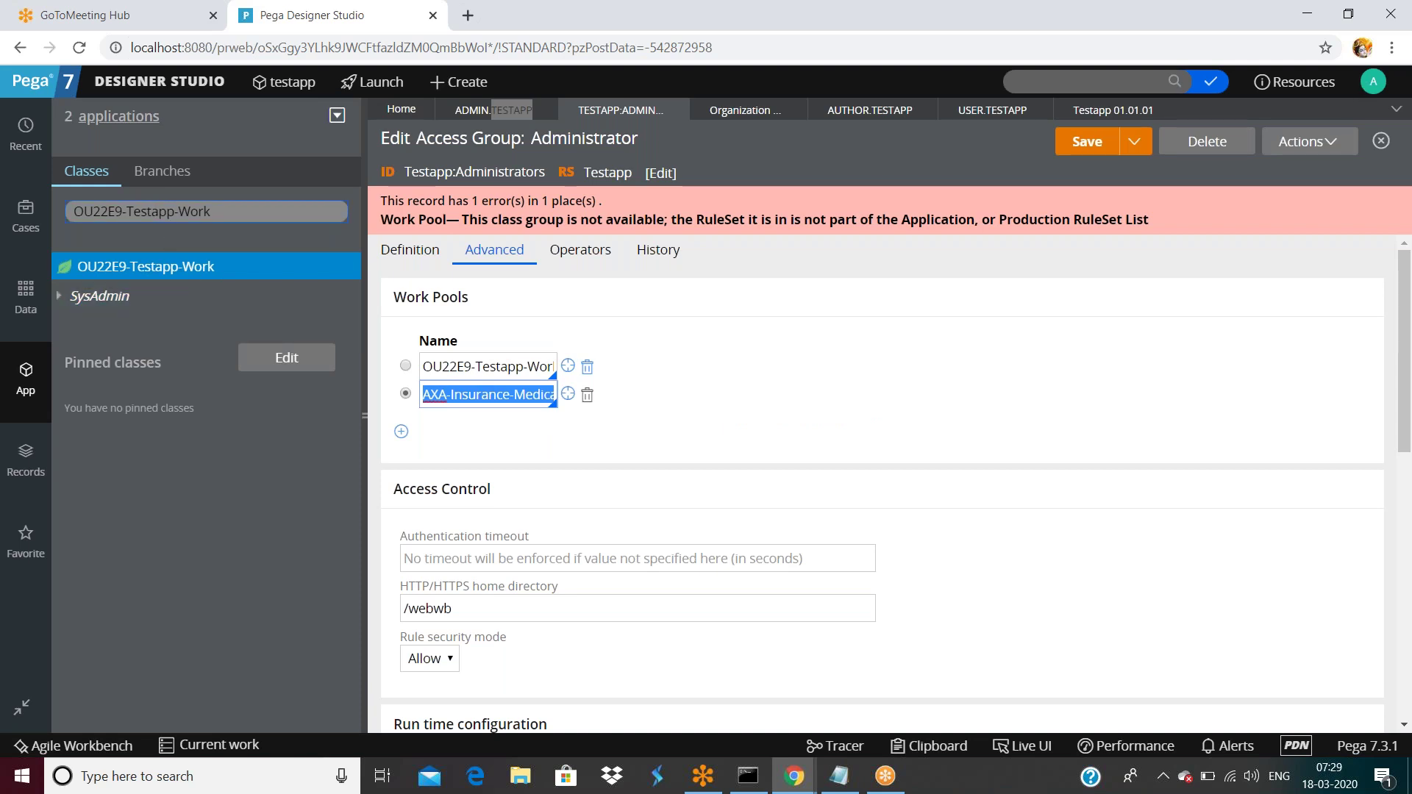
{"action": "triple_click", "coordinate": [221, 211]}
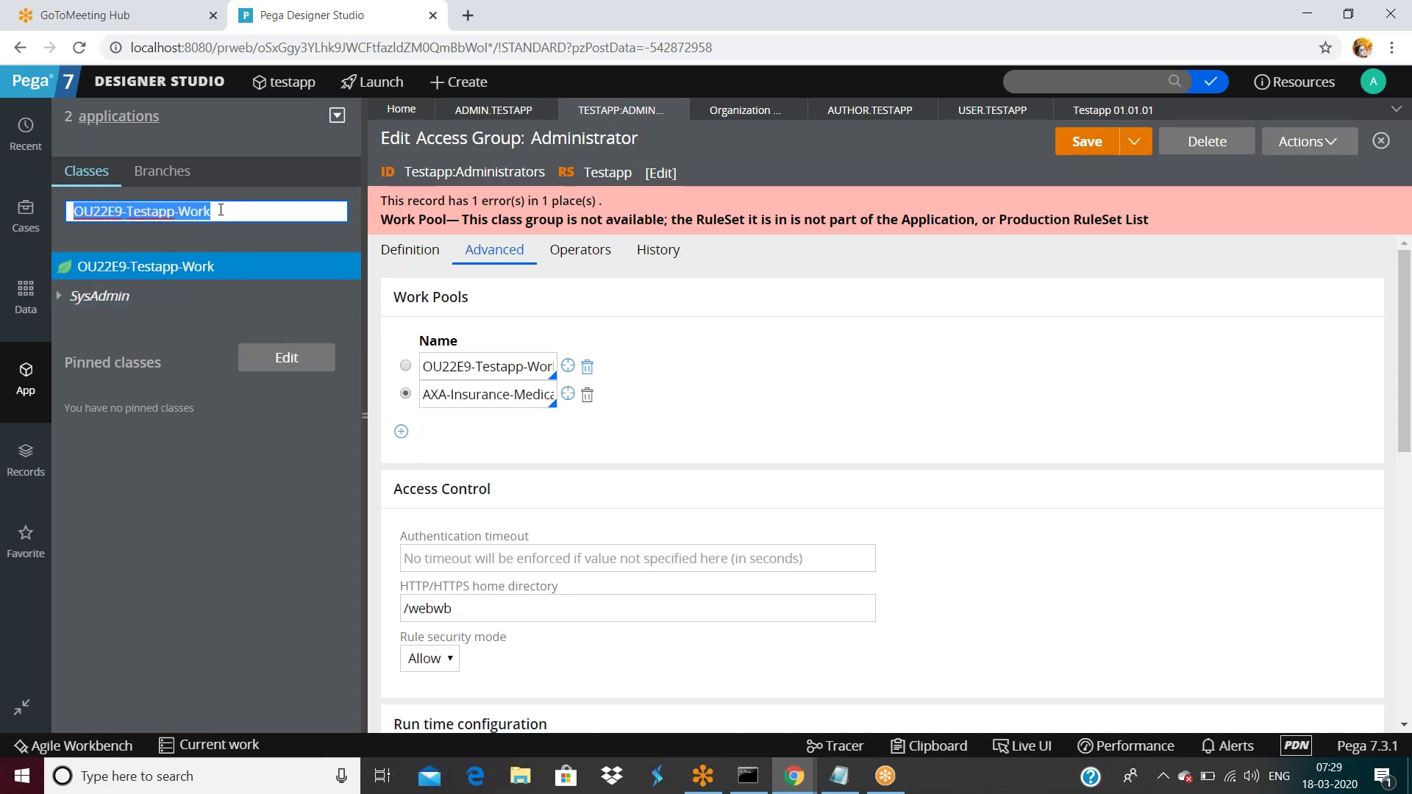
{"action": "double_click", "coordinate": [195, 211]}
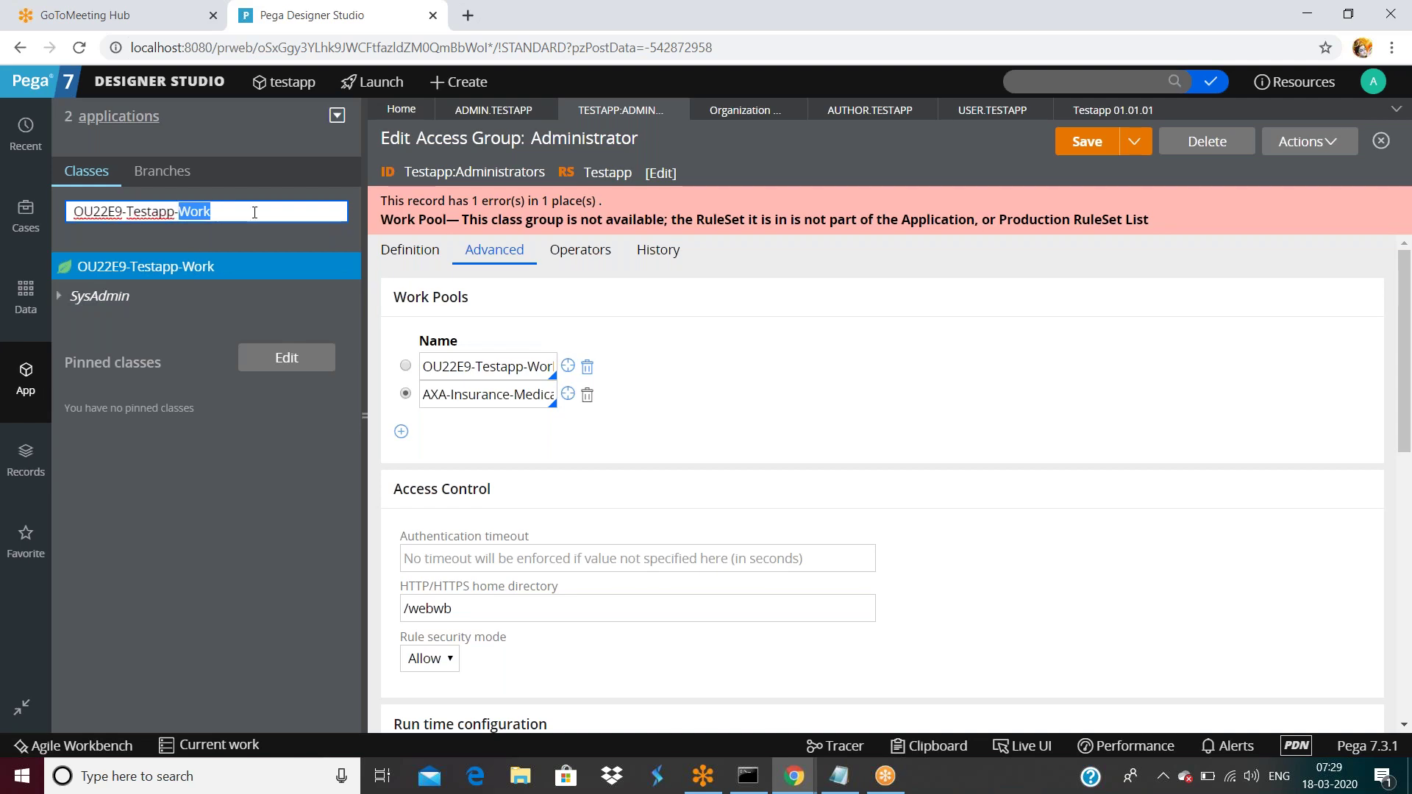
{"action": "triple_click", "coordinate": [254, 212]}
{"action": "double_click", "coordinate": [224, 212]}
Restore the second work pool name to AXA-Insurance-Medical-AXALifeImpl-Work.
{"action": "double_click", "coordinate": [450, 394]}
{"action": "left_click", "coordinate": [450, 394]}
{"action": "key", "text": "End"}
{"action": "type", "text": "AXALifeImpl-Work"}
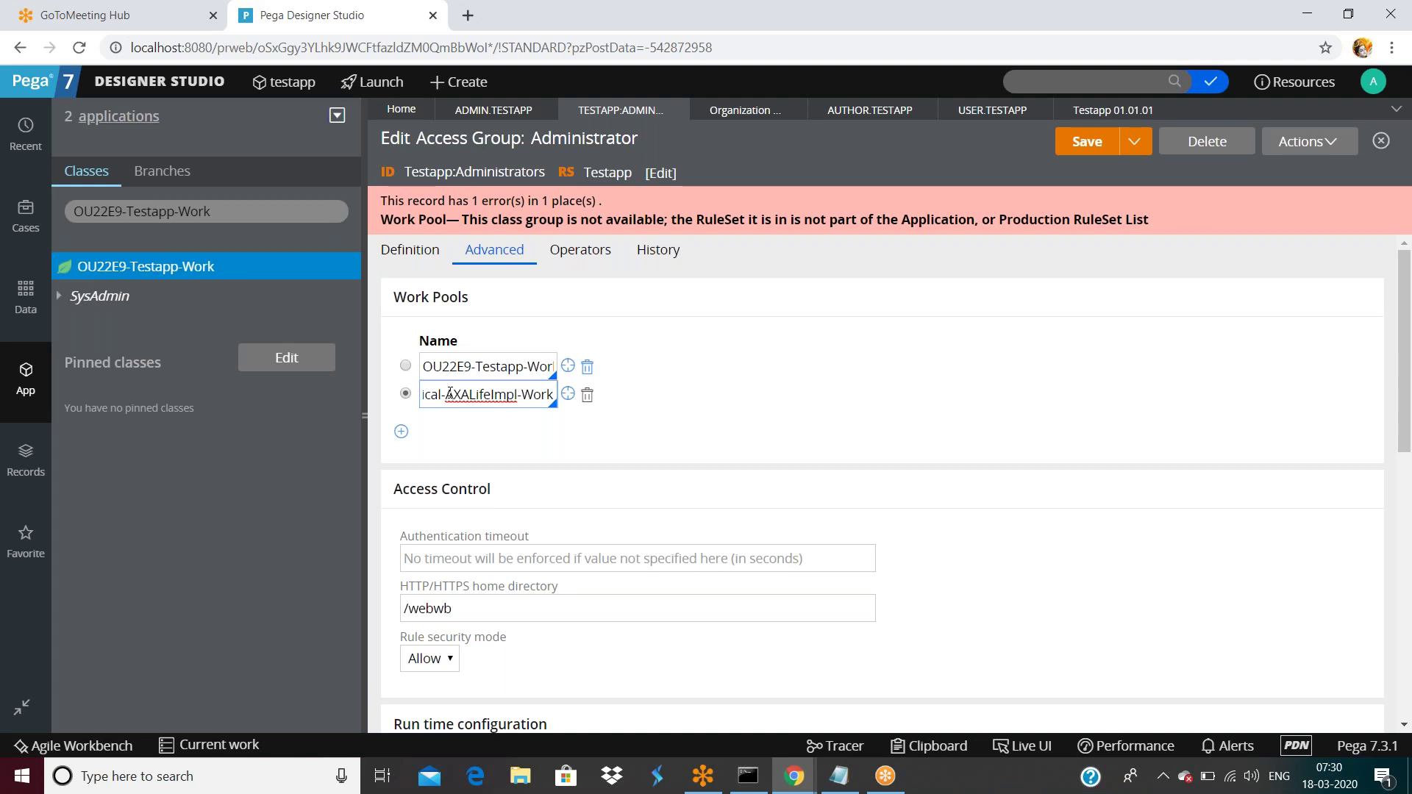
Delete the unavailable AXA work pool and add a blank work pool row marked as default.
{"action": "left_click", "coordinate": [587, 395]}
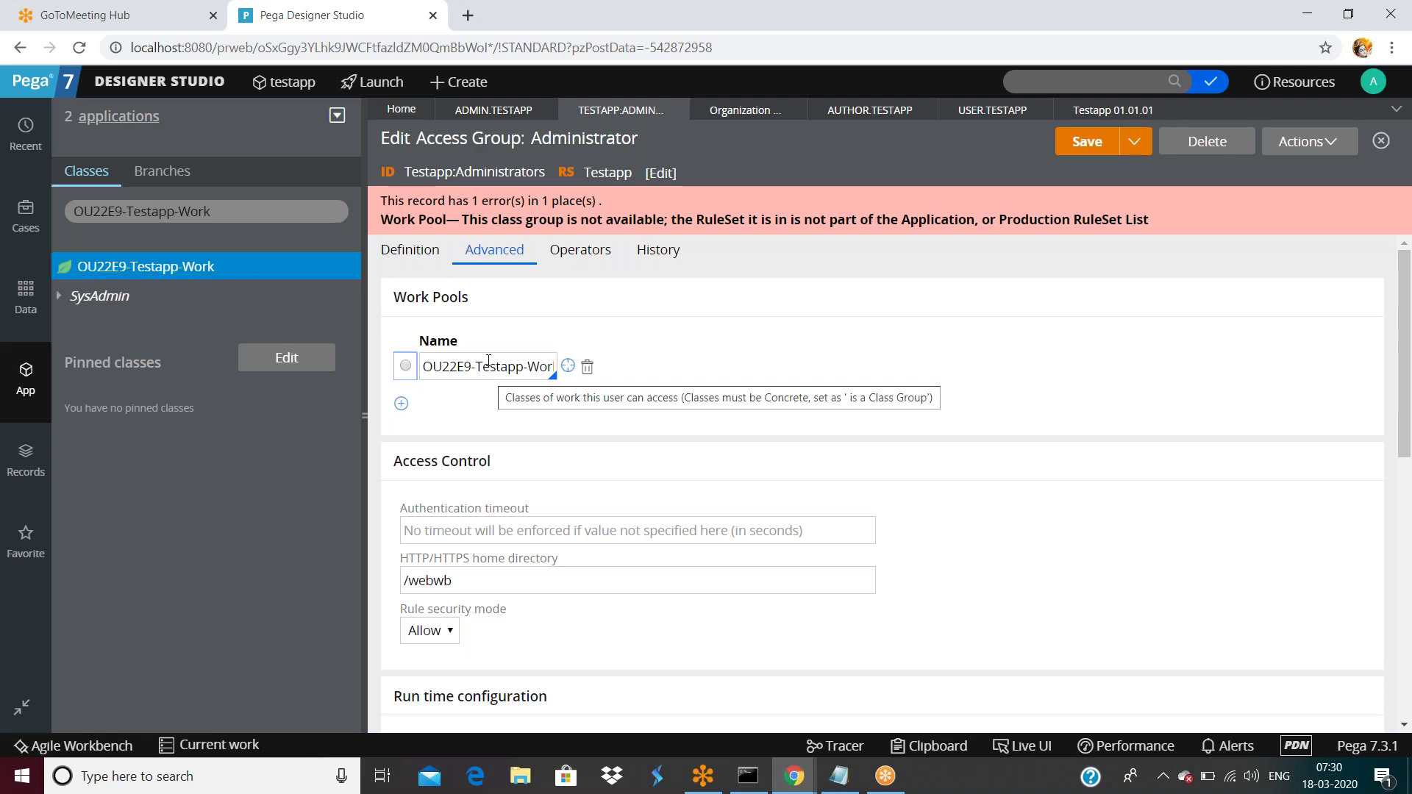
{"action": "left_click", "coordinate": [406, 366]}
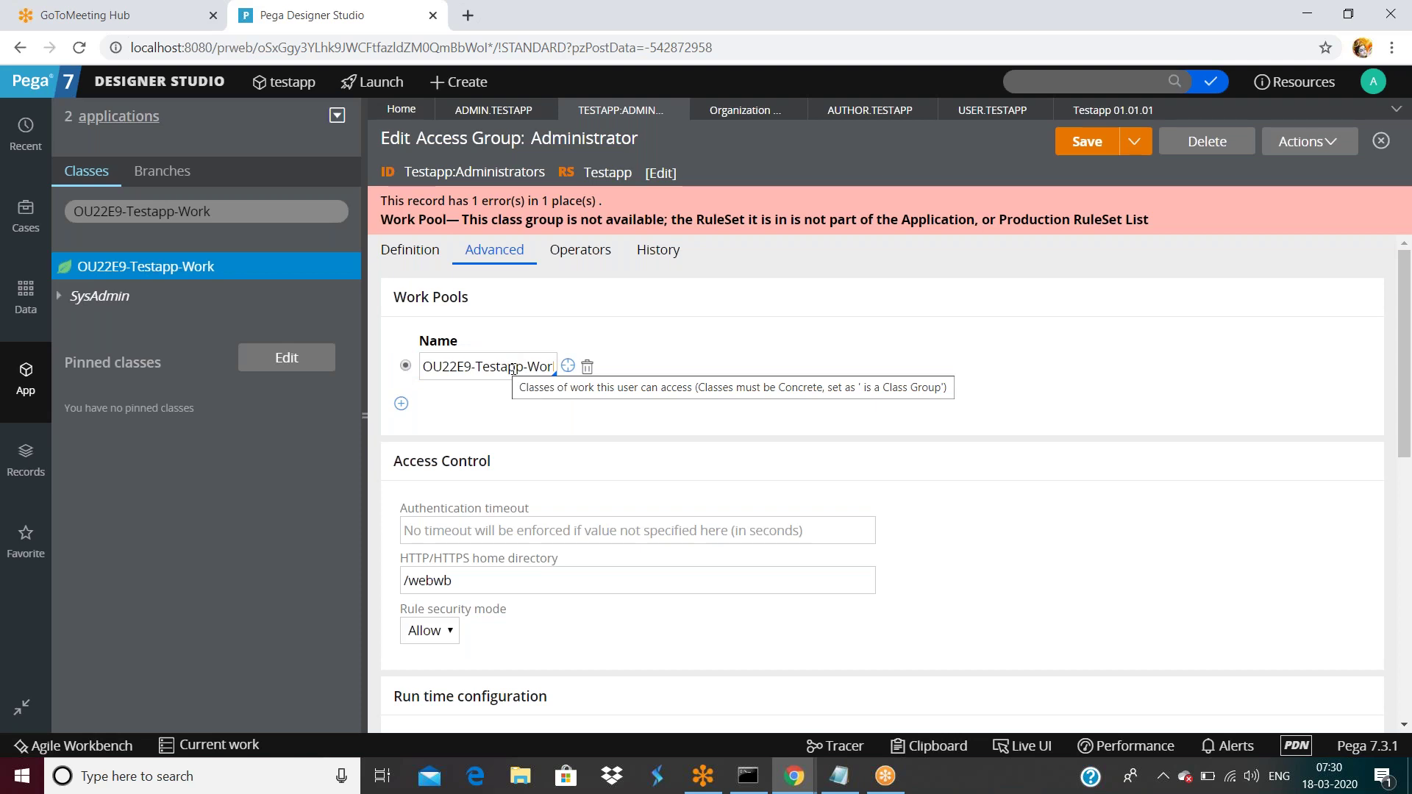
{"action": "left_click", "coordinate": [401, 403]}
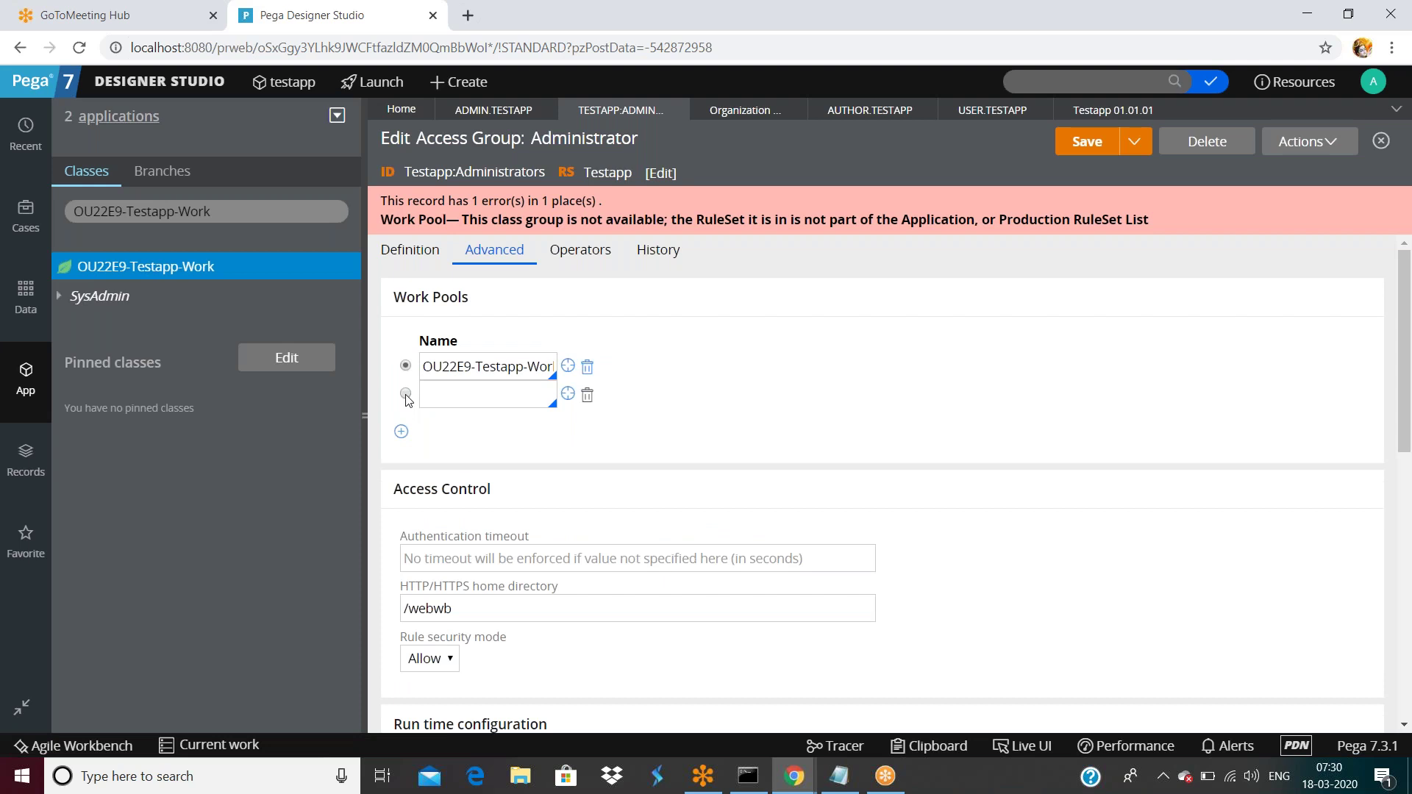
{"action": "left_click", "coordinate": [405, 394]}
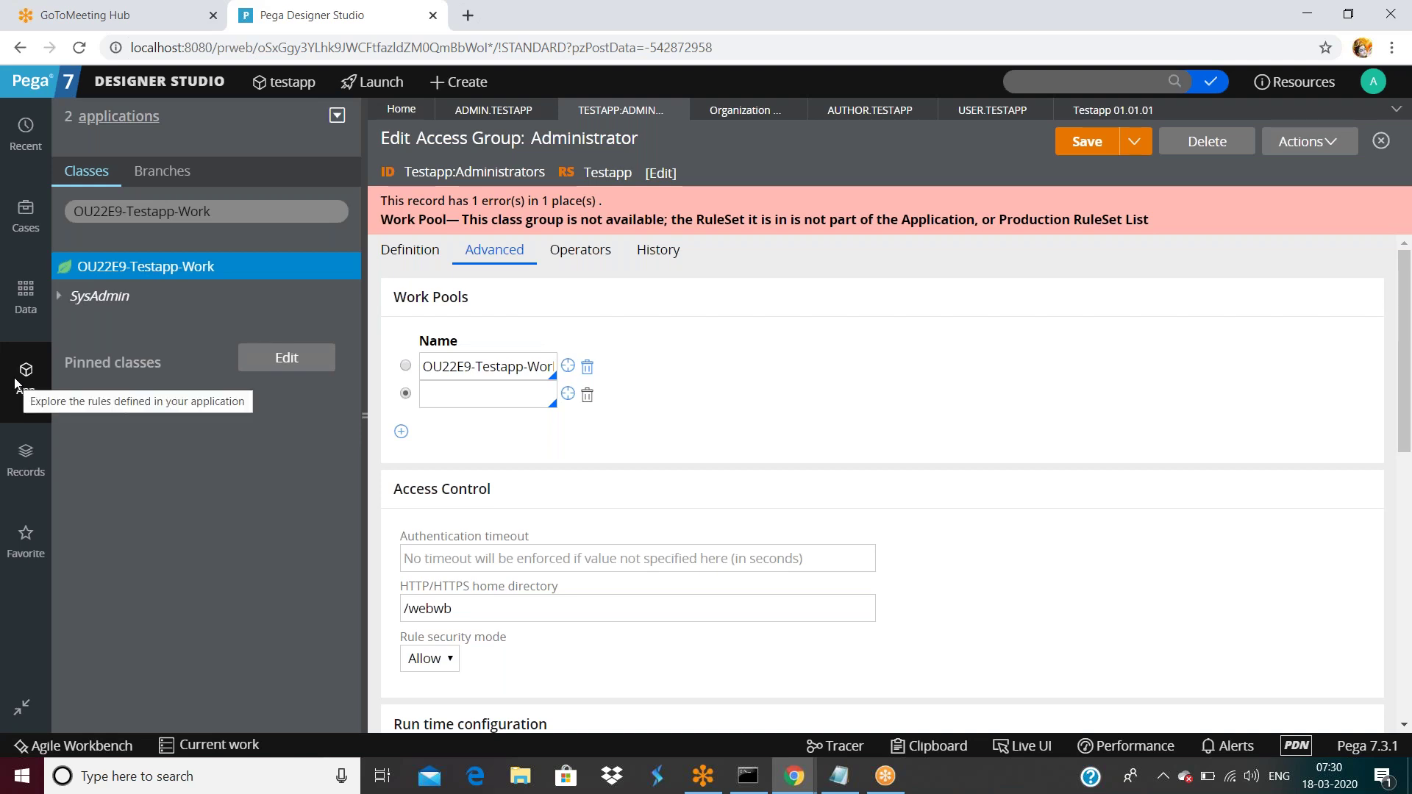
{"action": "double_click", "coordinate": [225, 212]}
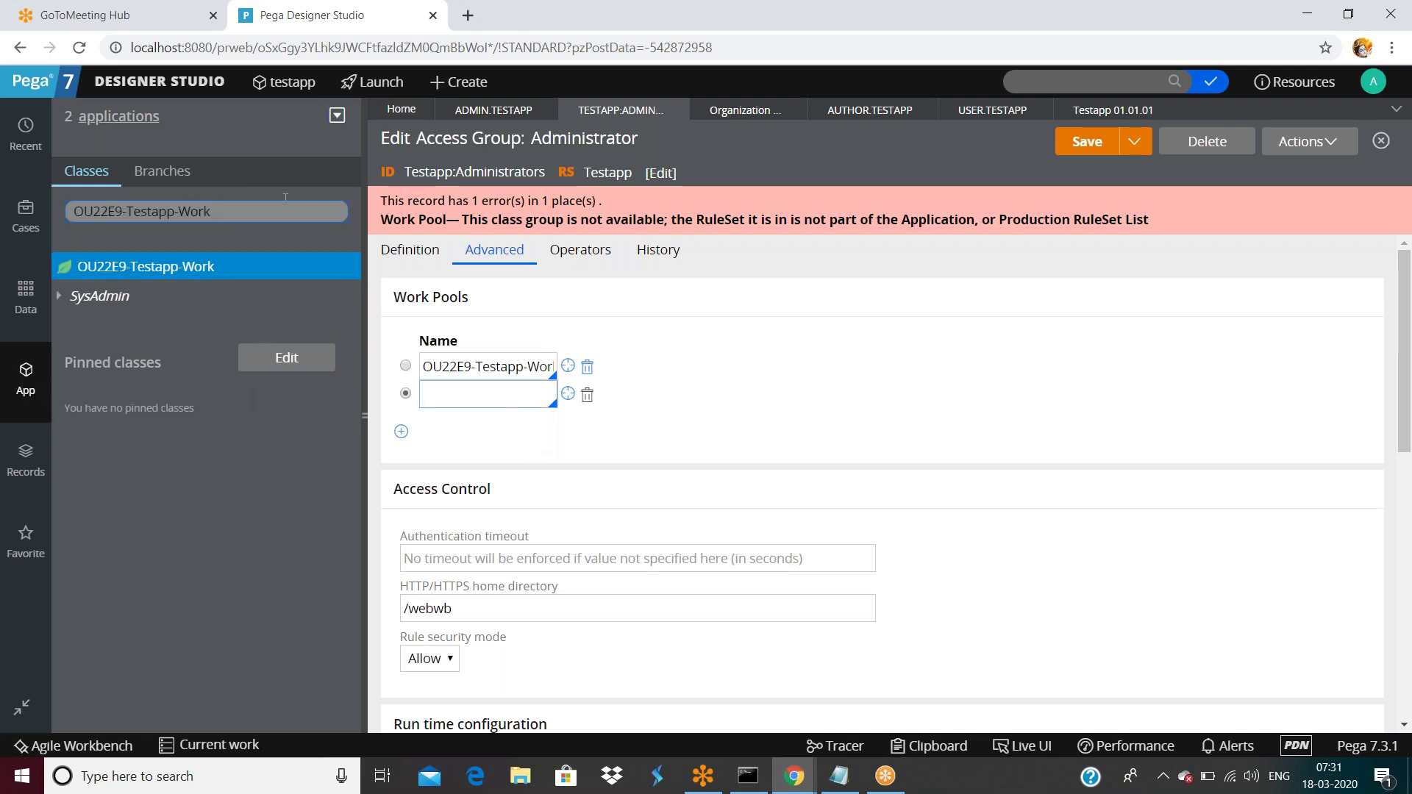
{"action": "triple_click", "coordinate": [234, 221]}
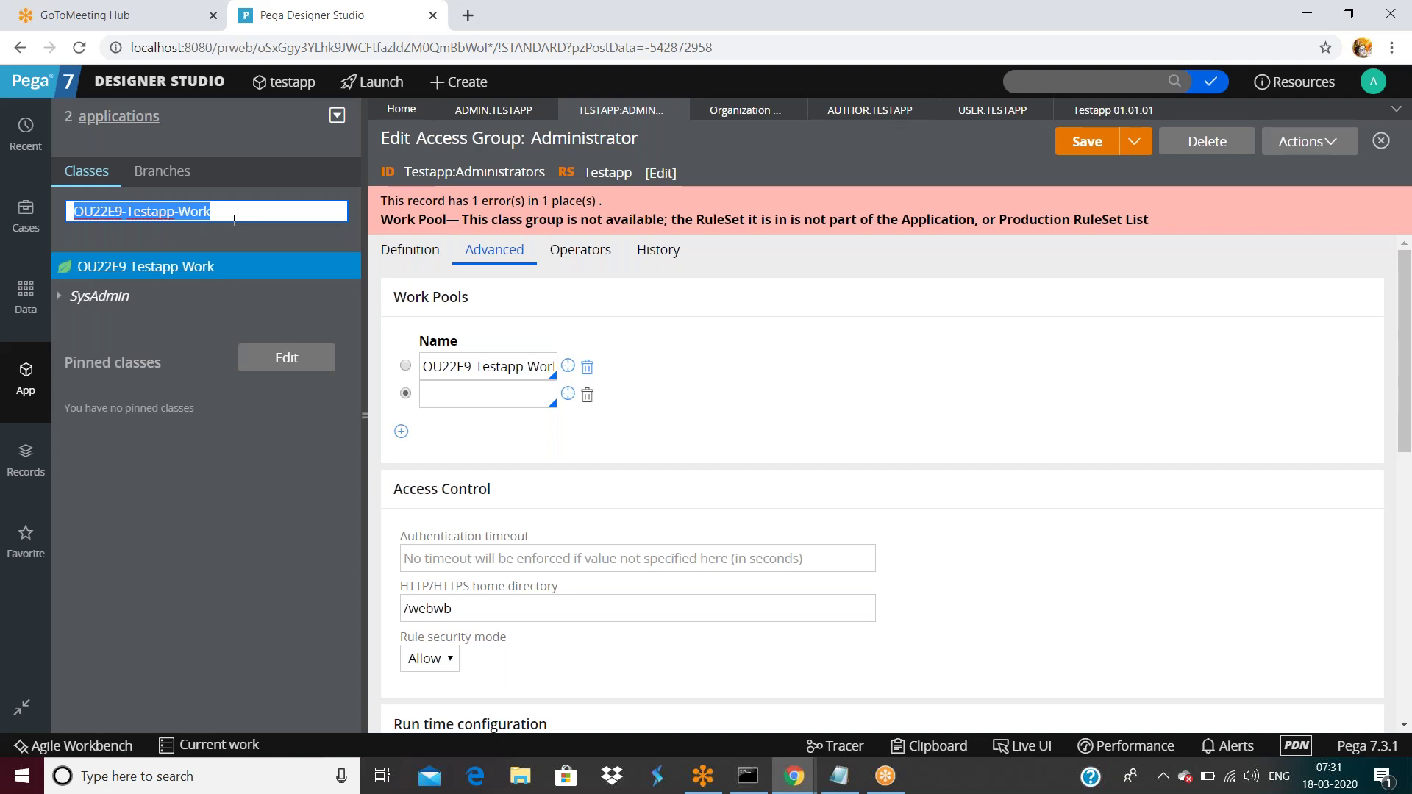
{"action": "triple_click", "coordinate": [211, 210]}
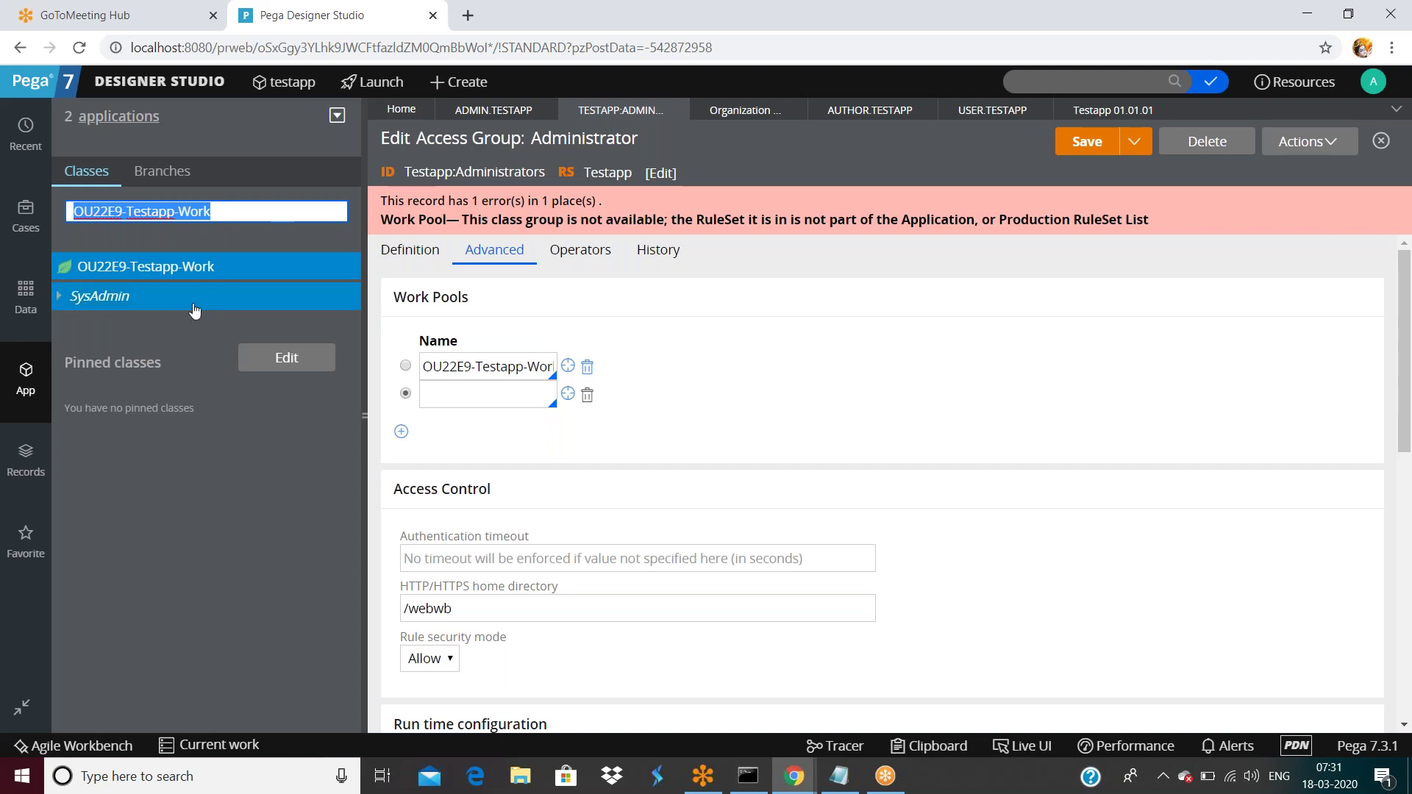
Start a new class from OU22E9-Testapp-Work via Create > SysAdmin > Class.
{"action": "left_click", "coordinate": [698, 323]}
{"action": "left_click", "coordinate": [194, 276]}
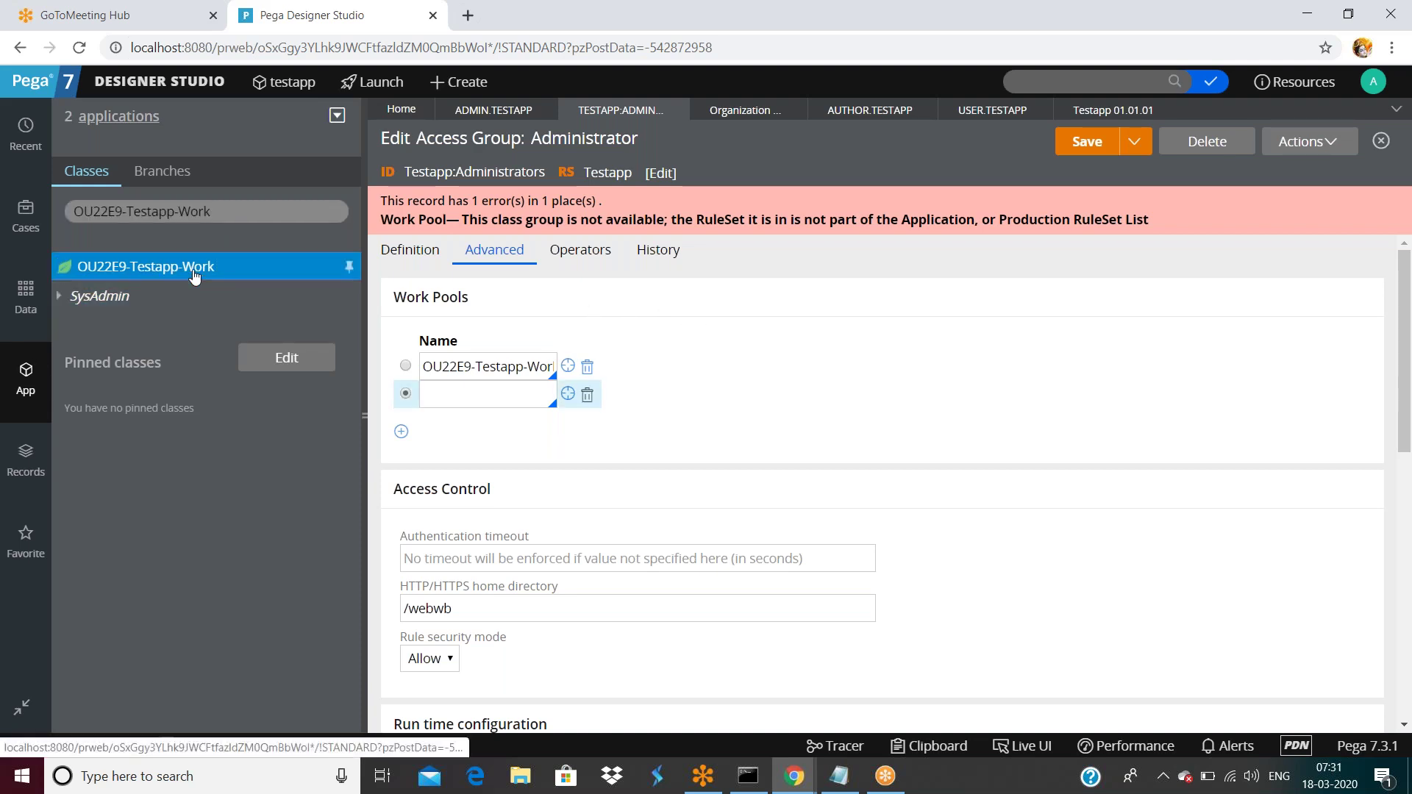
{"action": "right_click", "coordinate": [195, 277]}
{"action": "mouse_move", "coordinate": [145, 291]}
{"action": "mouse_move", "coordinate": [370, 297]}
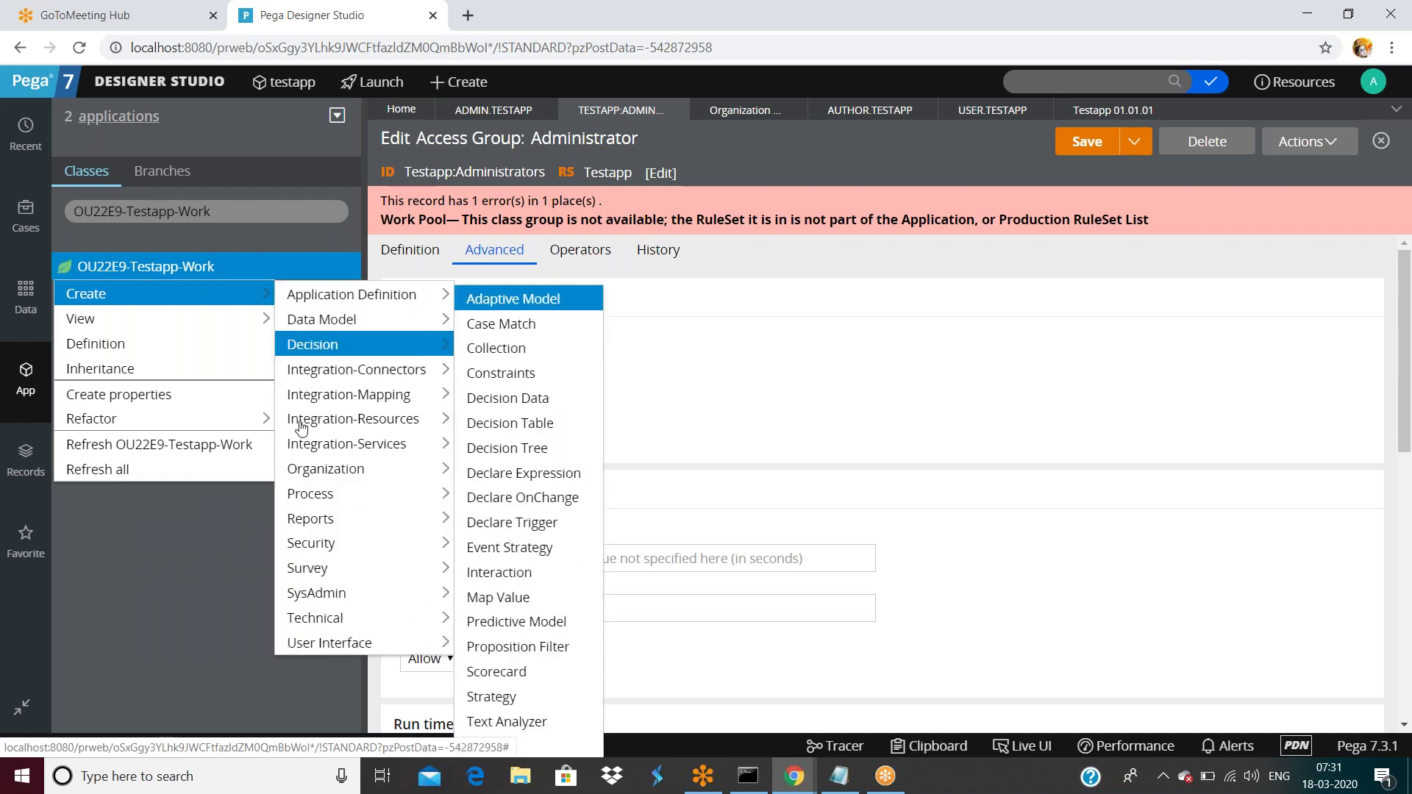
{"action": "mouse_move", "coordinate": [331, 593]}
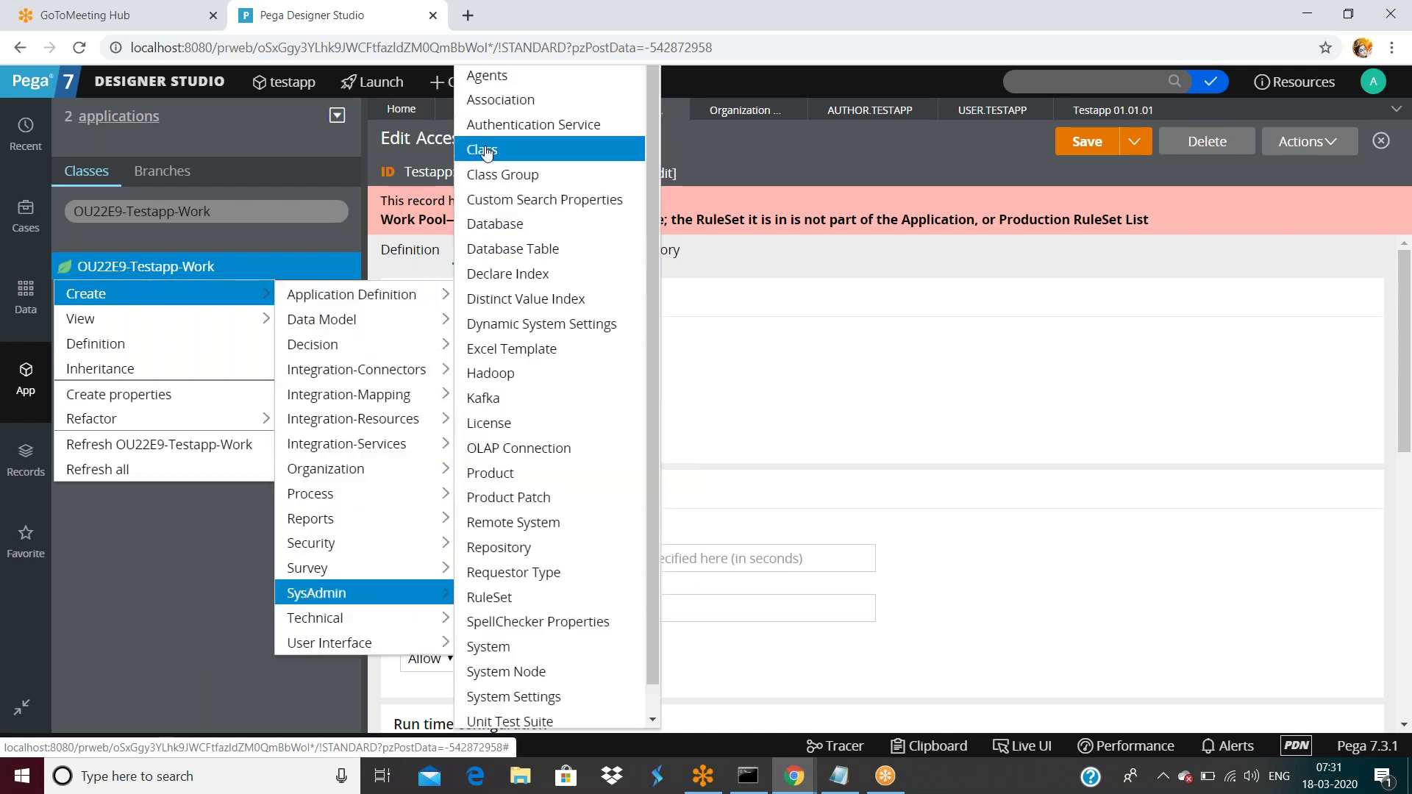
{"action": "left_click", "coordinate": [484, 149]}
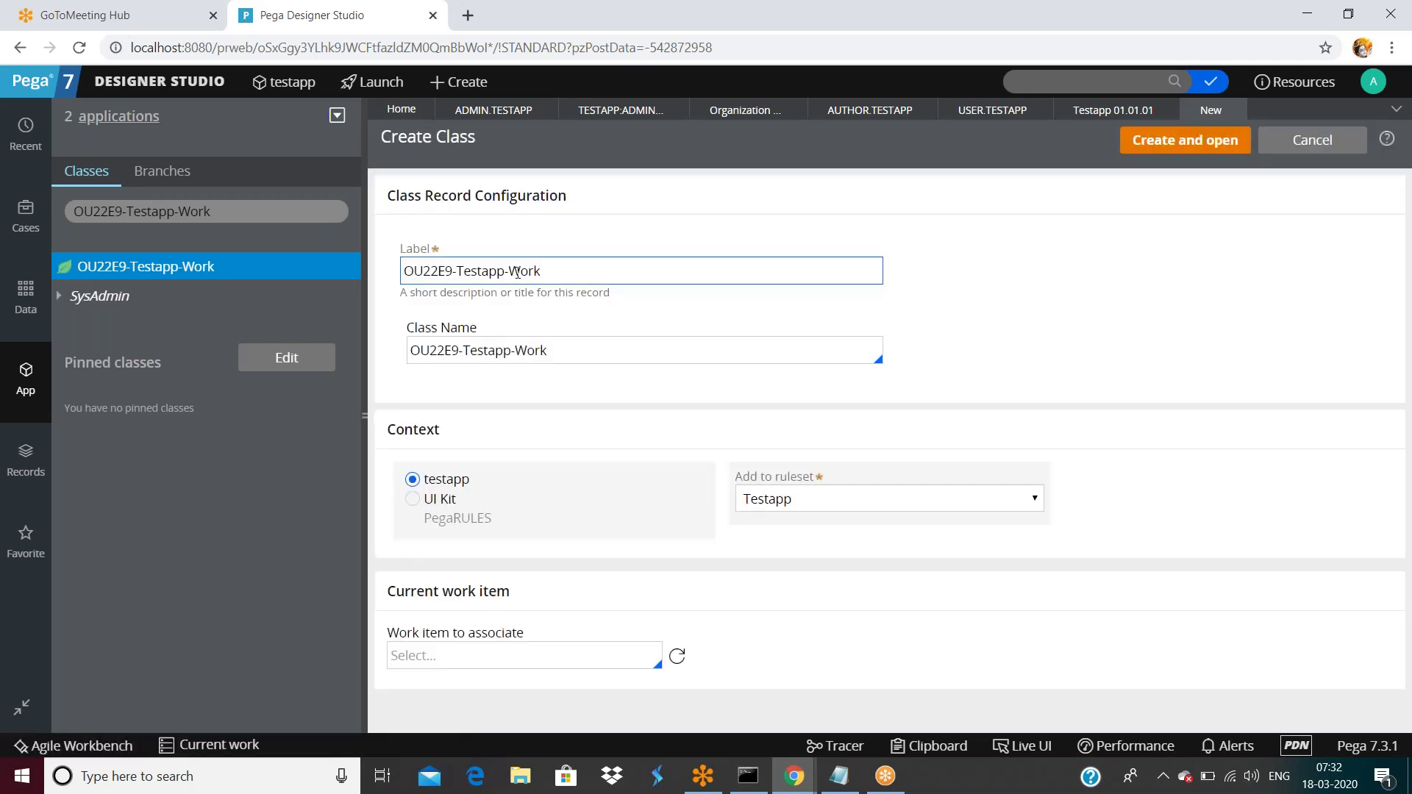
Append -Loans to the label and class name, then create and open the class.
{"action": "left_click_drag", "start_coordinate": [509, 271], "coordinate": [583, 274]}
{"action": "left_click", "coordinate": [602, 273]}
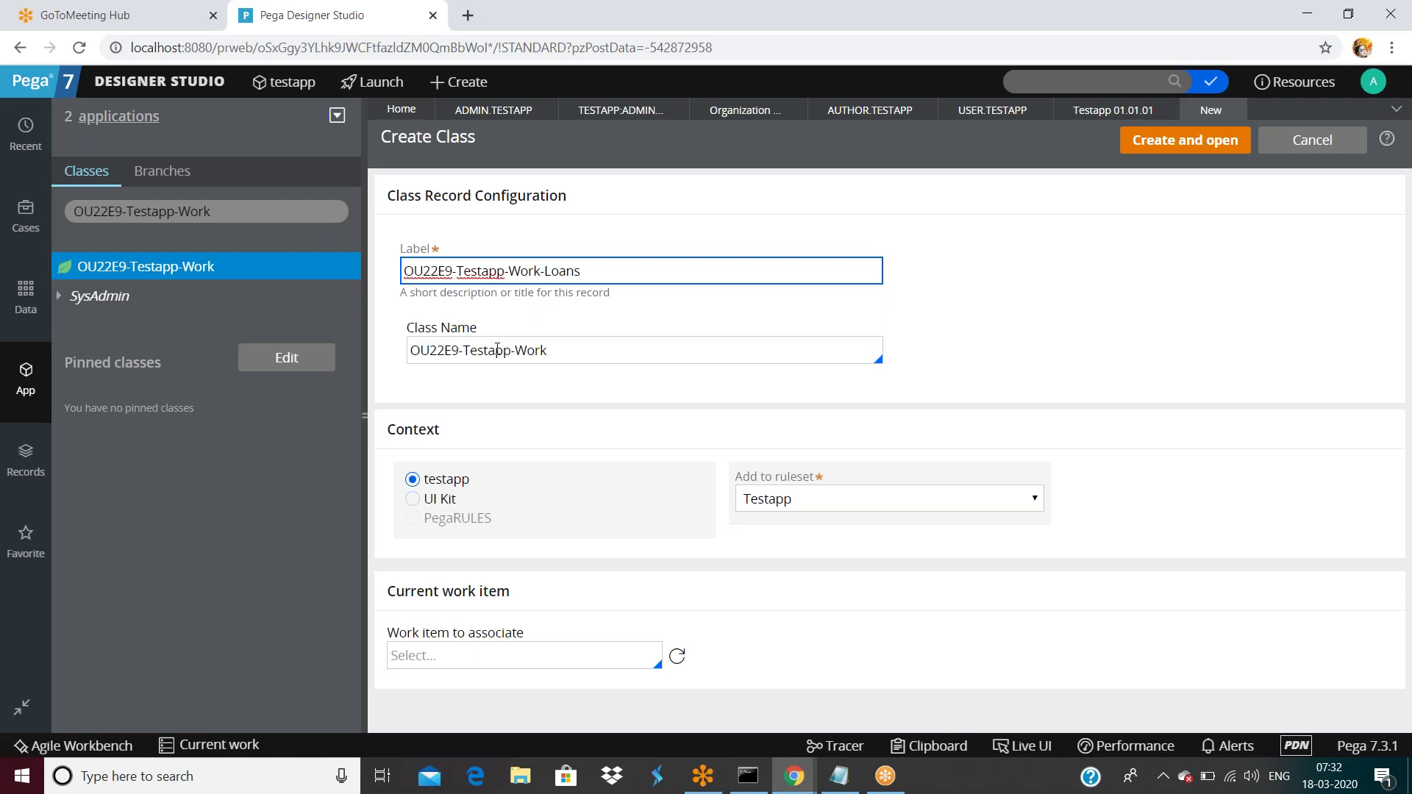
{"action": "double_click", "coordinate": [532, 350]}
{"action": "left_click", "coordinate": [599, 357]}
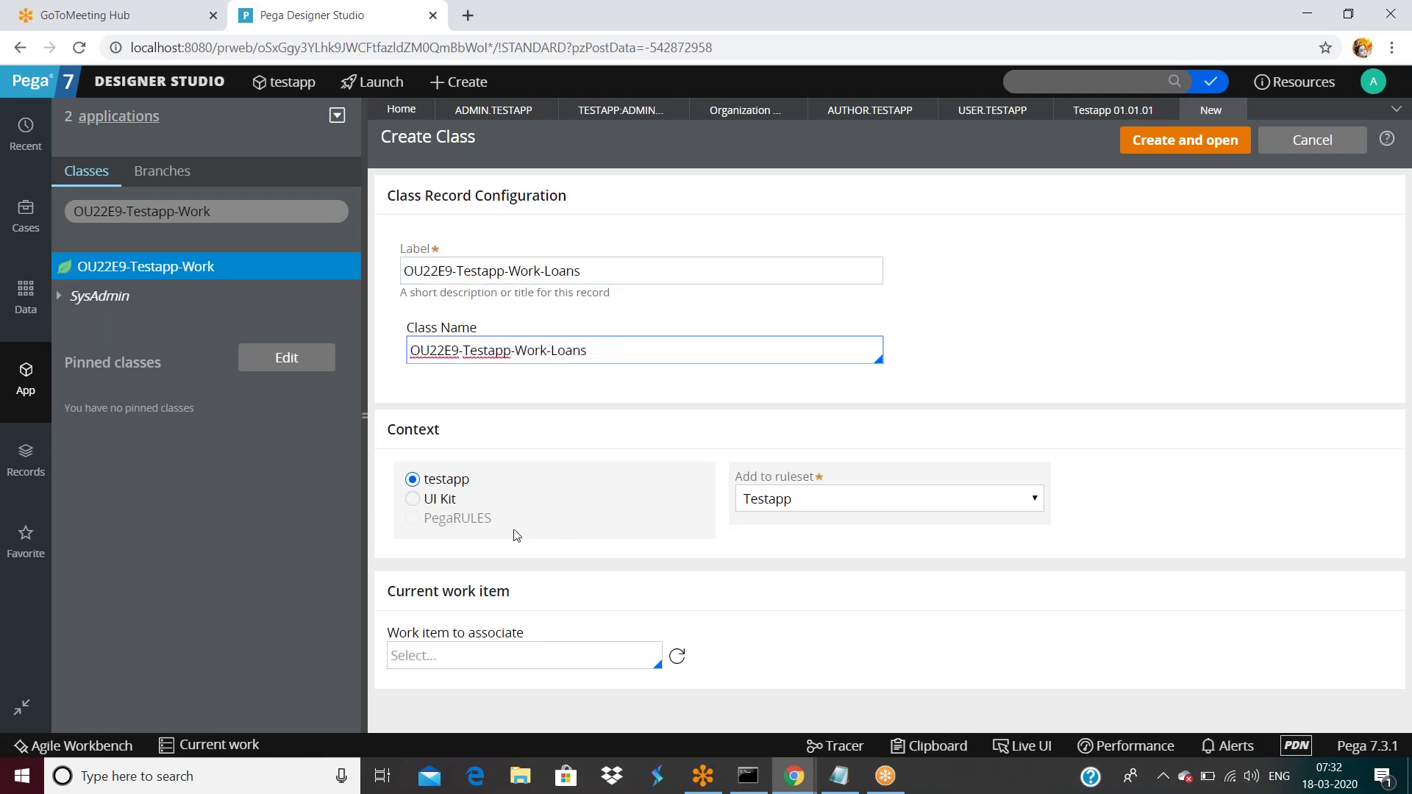
{"action": "left_click", "coordinate": [1212, 154]}
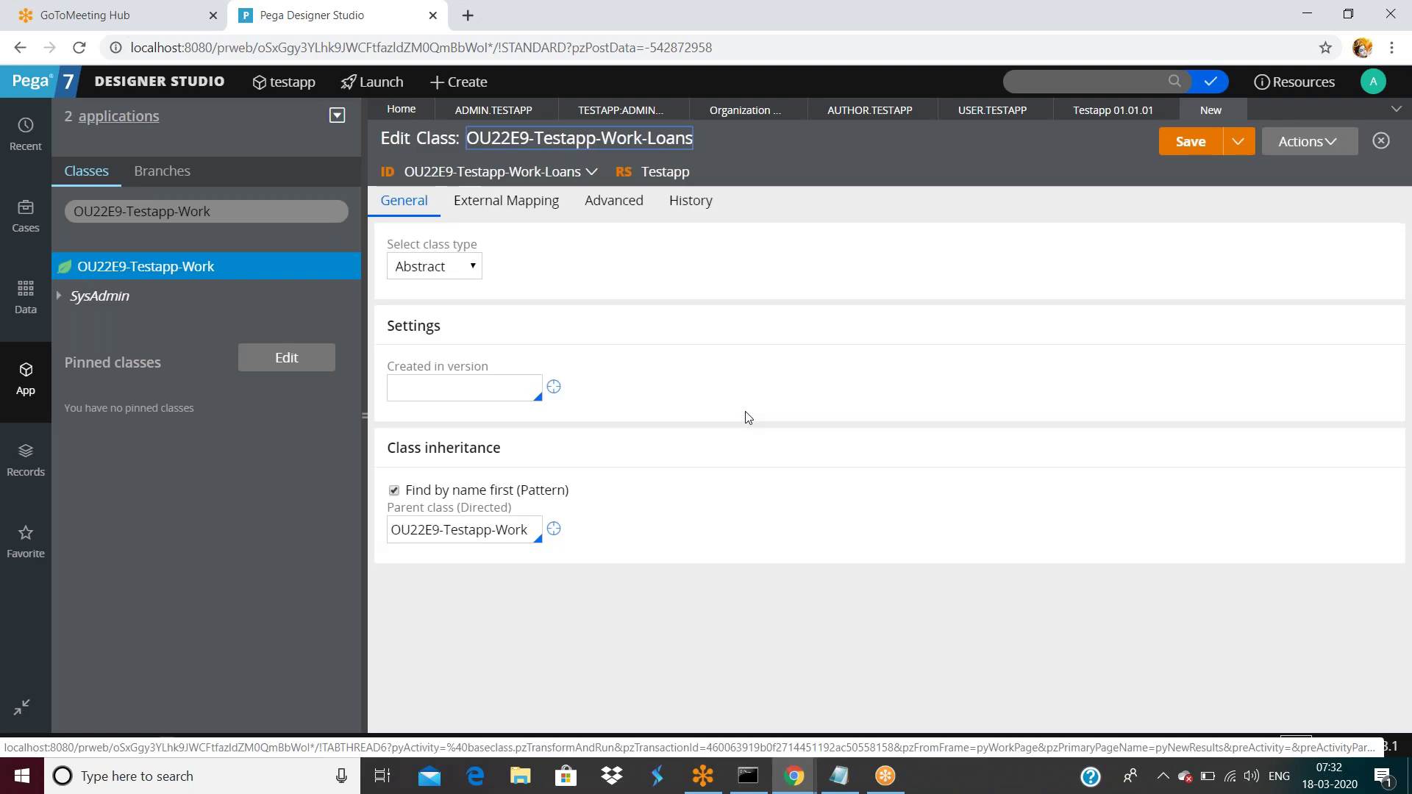
Make the Loans class Concrete, created in version 01-01-01.
{"action": "left_click", "coordinate": [439, 271]}
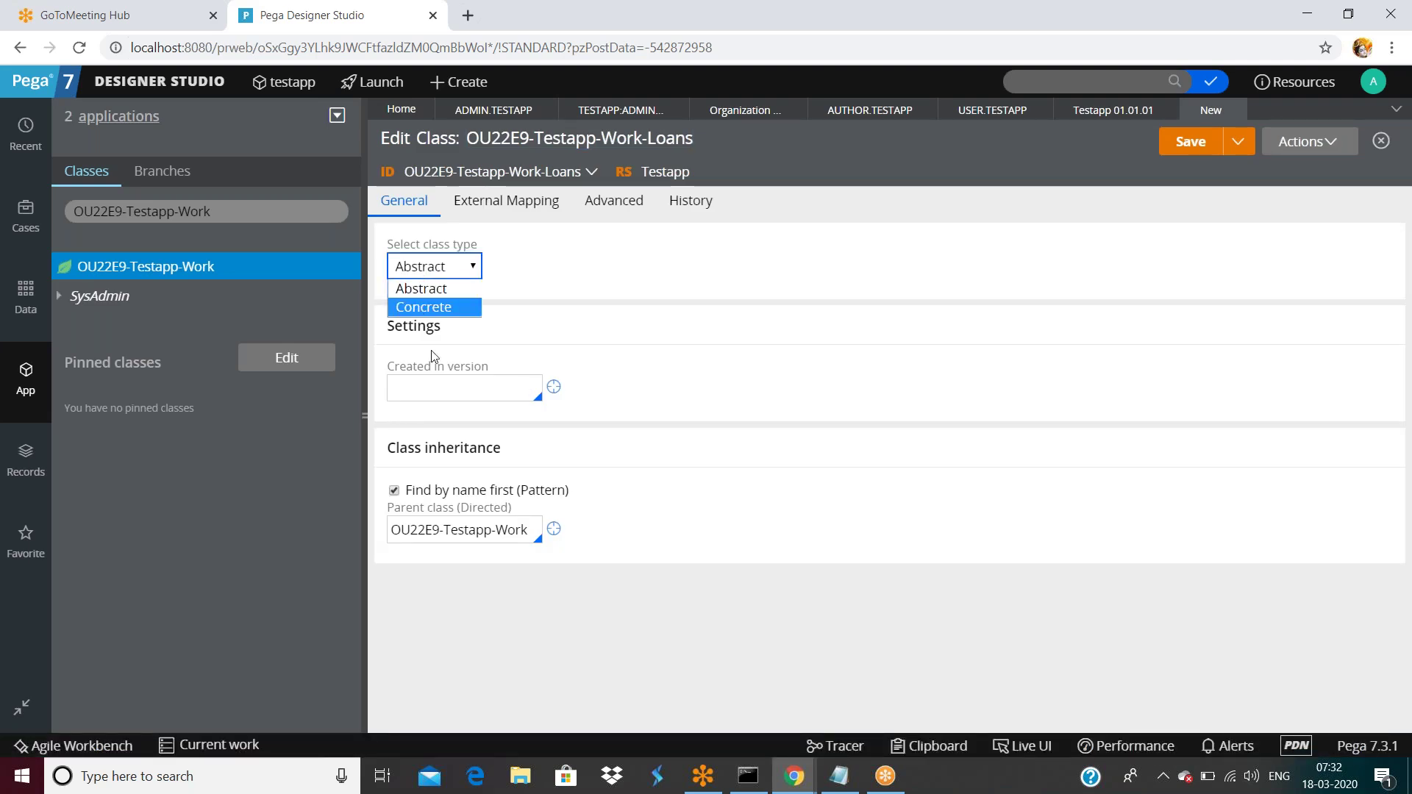
{"action": "left_click", "coordinate": [423, 304]}
{"action": "left_click", "coordinate": [451, 393]}
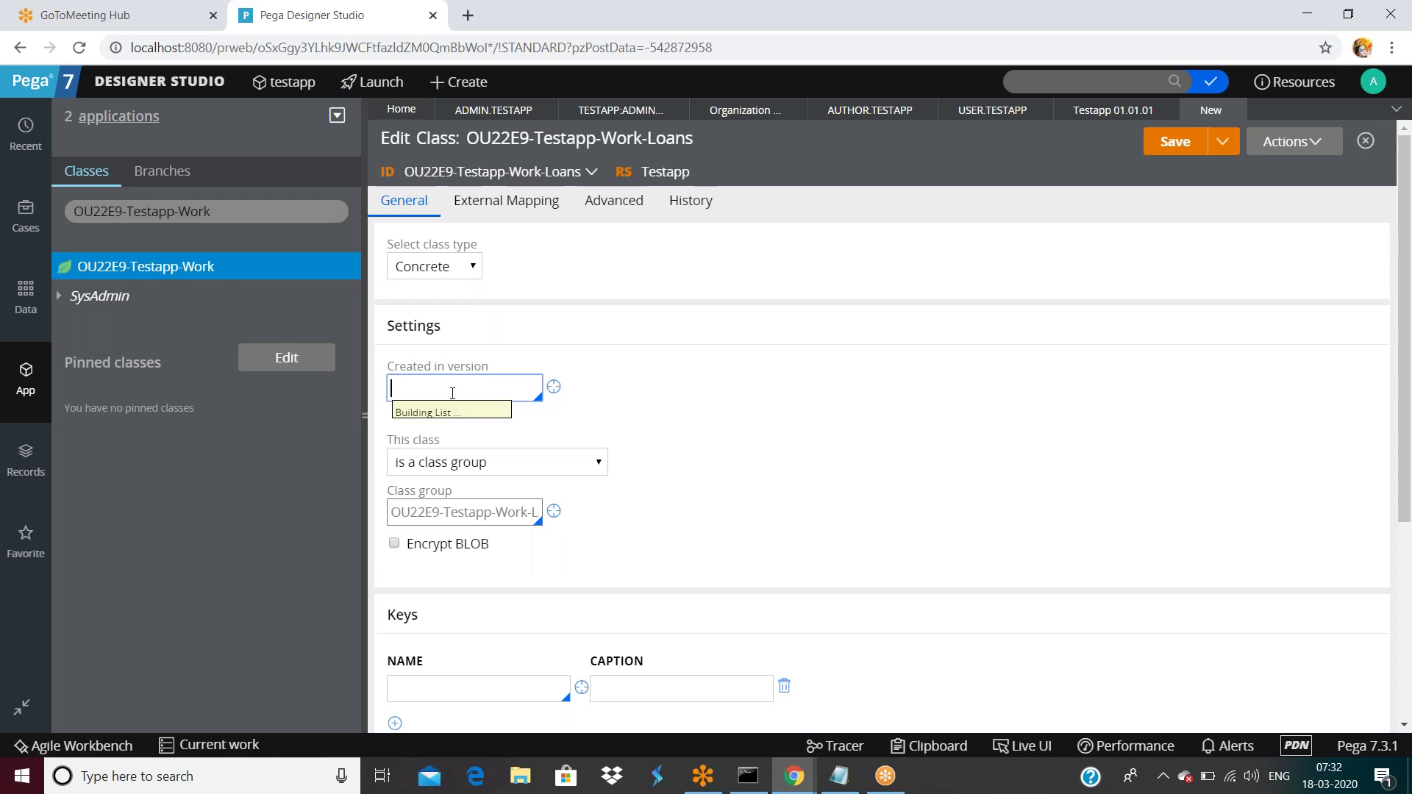
{"action": "left_click", "coordinate": [419, 412]}
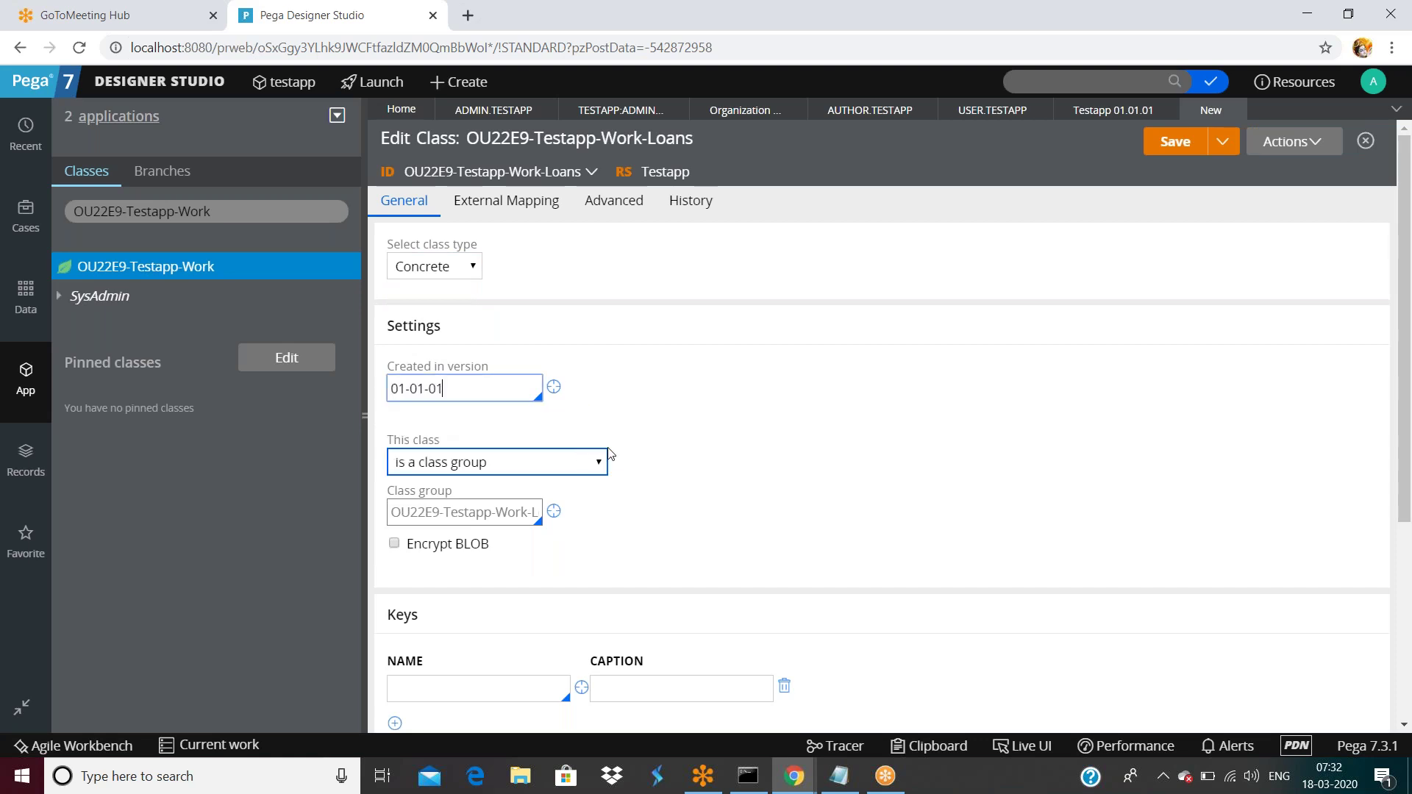
Set the class key name to pyID with caption pyID, and save.
{"action": "scroll", "coordinate": [609, 453], "scroll_direction": "down", "scroll_amount": 4}
{"action": "left_click", "coordinate": [489, 377]}
{"action": "type", "text": "pyID"}
{"action": "double_click", "coordinate": [489, 377]}
{"action": "key", "text": "ctrl+c"}
{"action": "left_click", "coordinate": [691, 383]}
{"action": "key", "text": "ctrl+v"}
{"action": "left_click", "coordinate": [733, 436]}
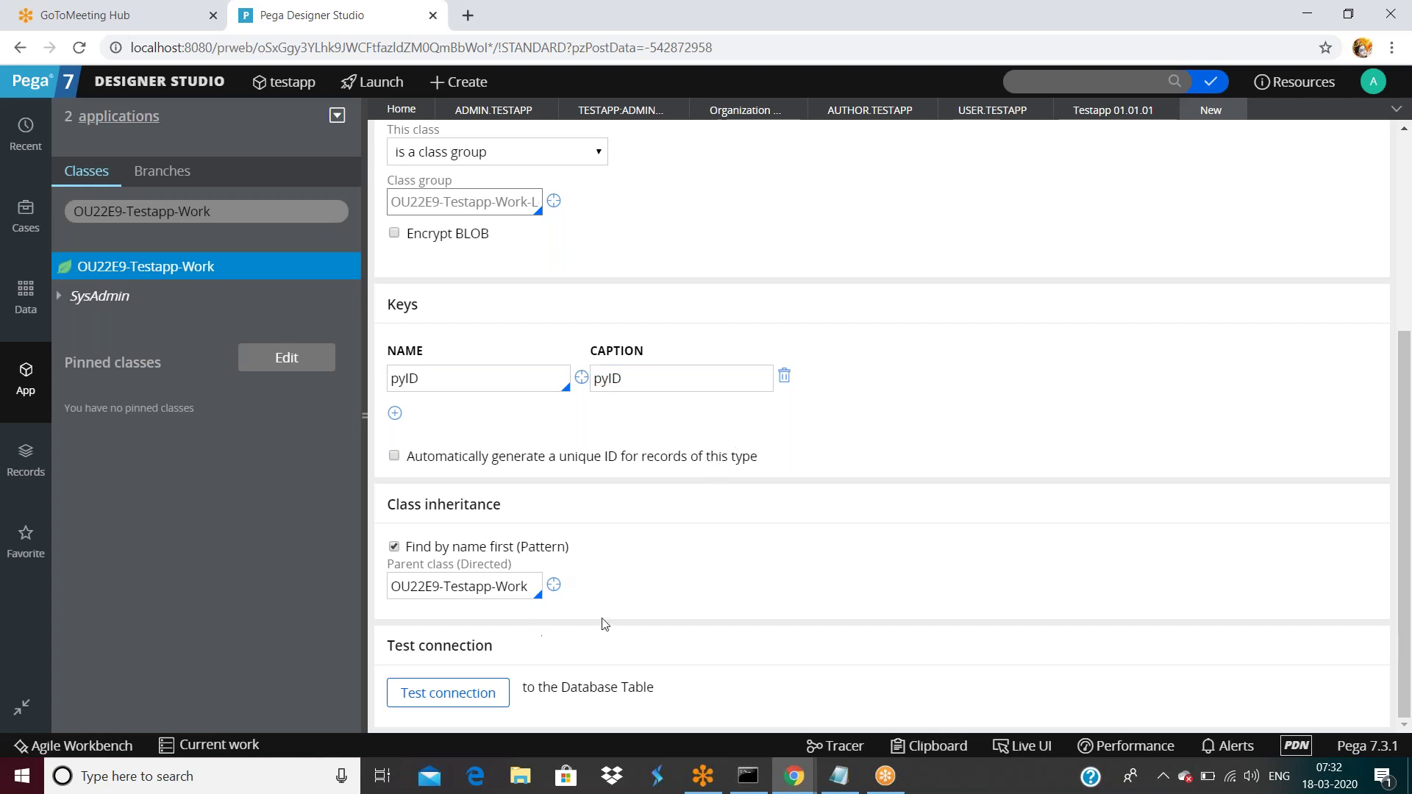
{"action": "key", "text": "ctrl+s"}
Enter history description 'sadf' and usage 'dfaf', then save the class.
{"action": "left_click", "coordinate": [514, 378]}
{"action": "type", "text": "sadf"}
{"action": "key", "text": "Tab"}
{"action": "type", "text": "dfaf"}
{"action": "left_click", "coordinate": [1178, 148]}
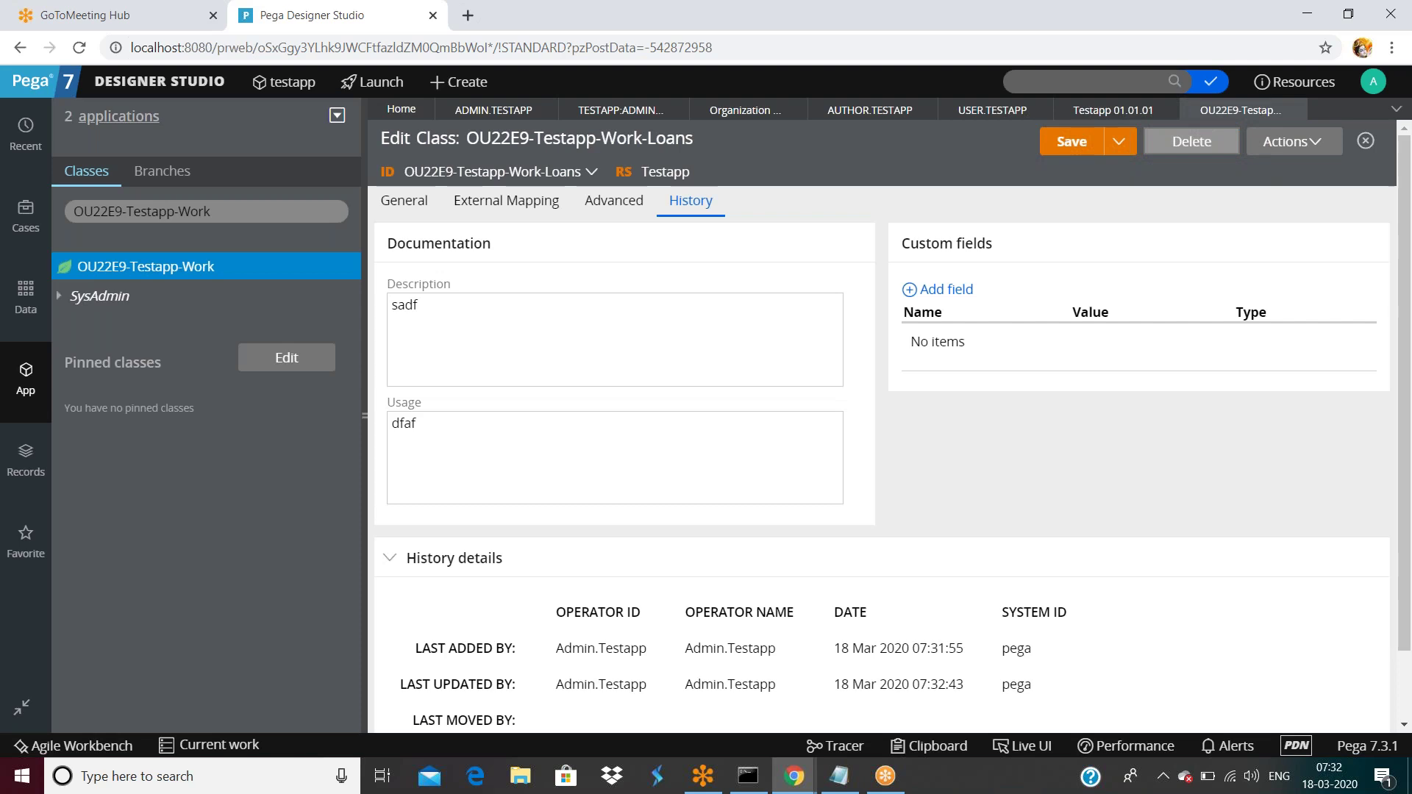
Start another new class from OU22E9-Testapp-Work via Create > SysAdmin > Class.
{"action": "right_click", "coordinate": [224, 270]}
{"action": "mouse_move", "coordinate": [156, 289]}
{"action": "mouse_move", "coordinate": [307, 298]}
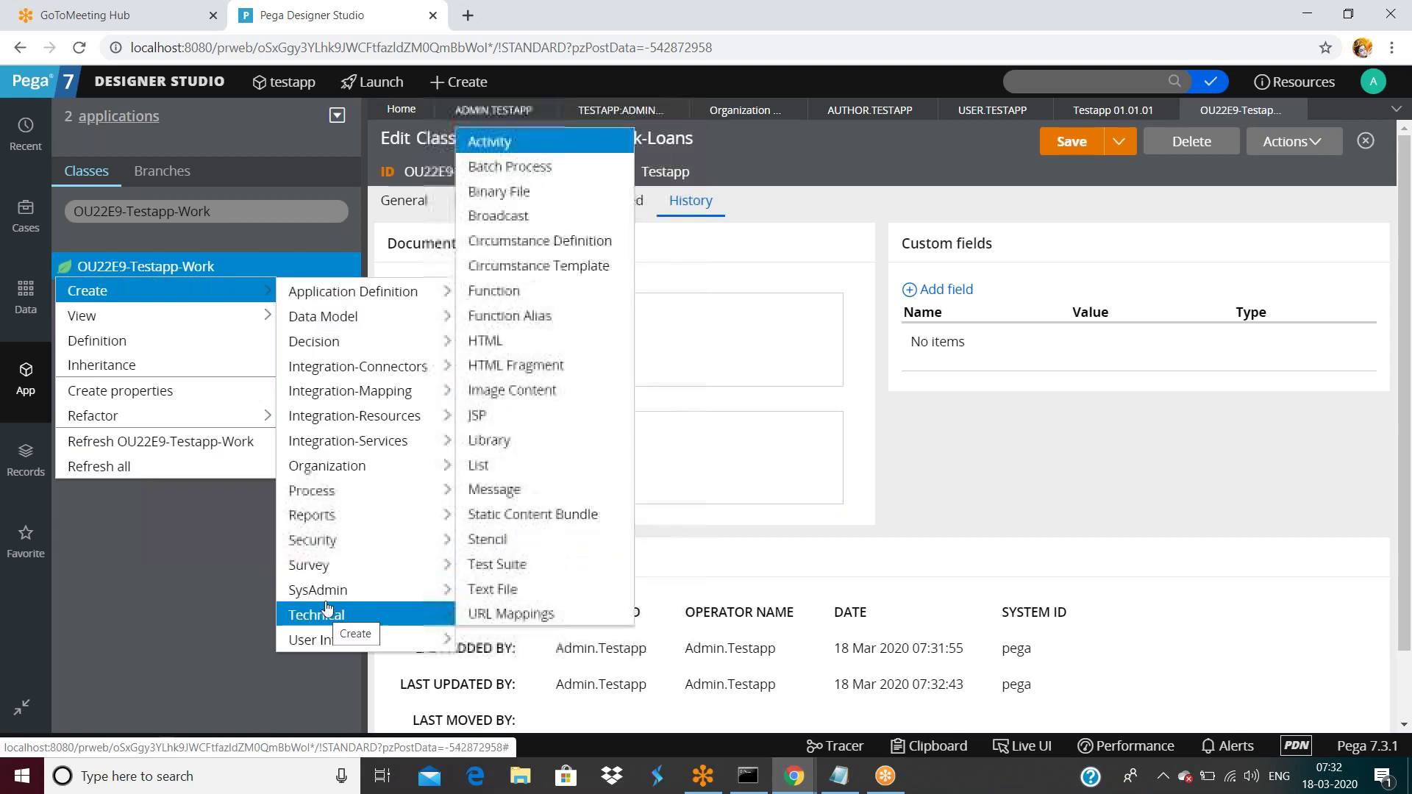
{"action": "mouse_move", "coordinate": [327, 596]}
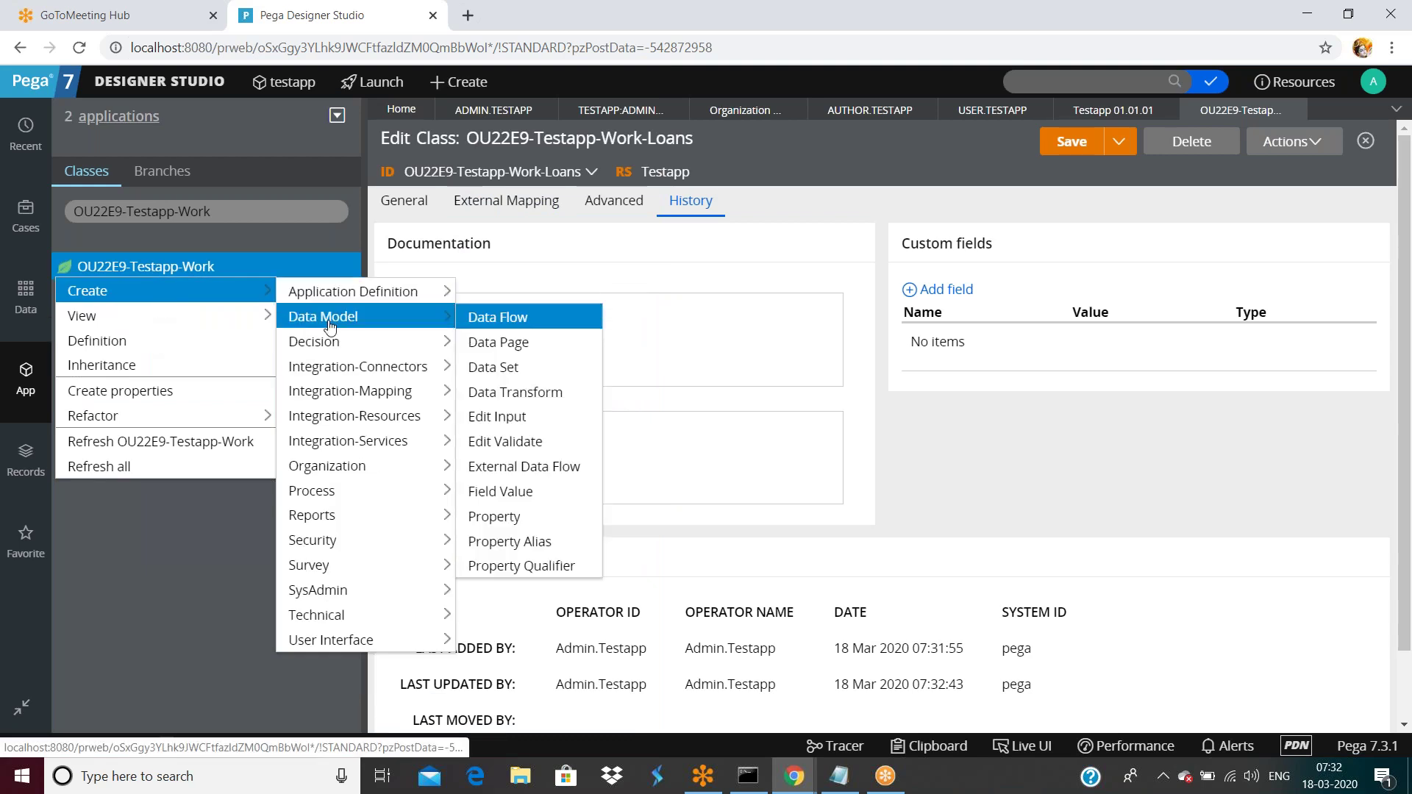
{"action": "left_click", "coordinate": [493, 401]}
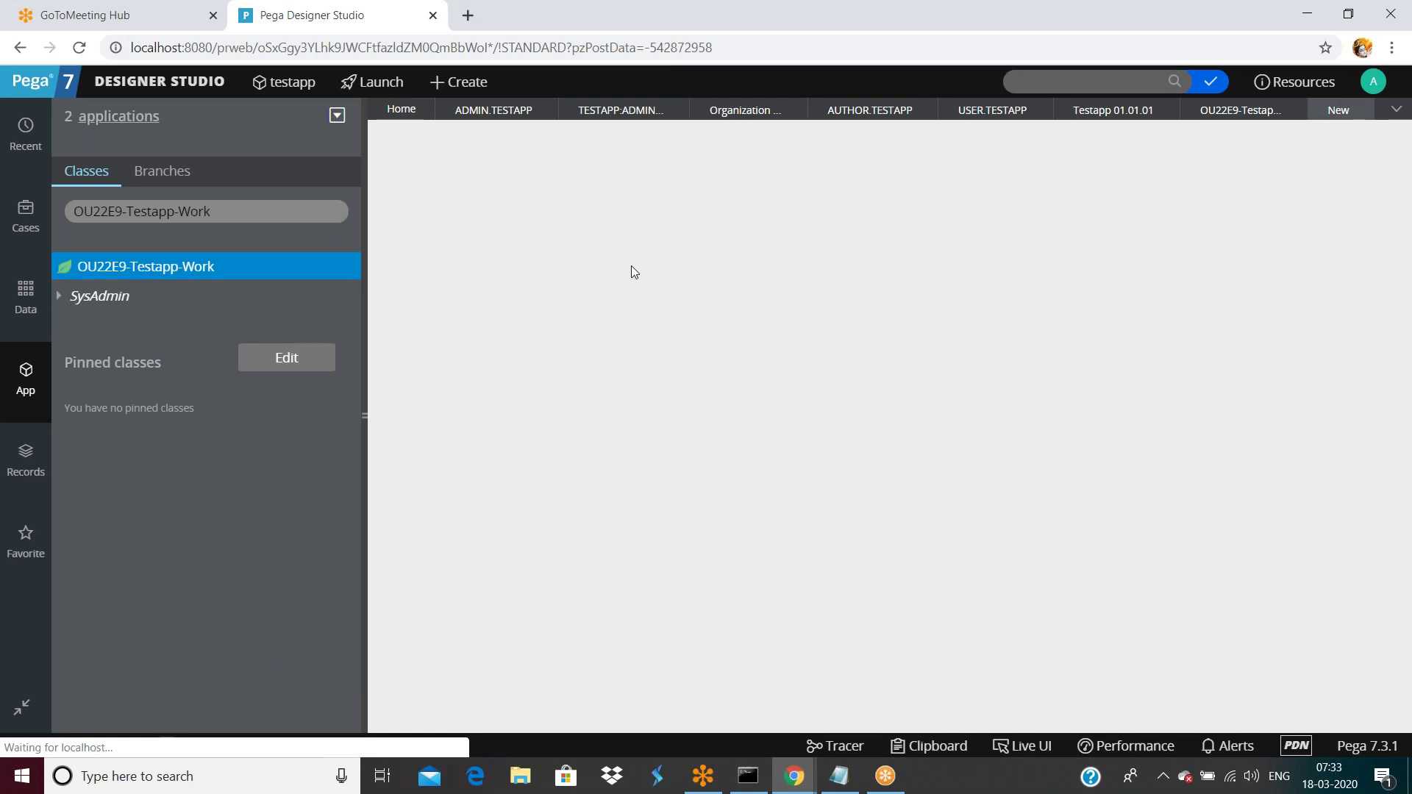
Set label and class name to OU22E9-Testapp-Work-Cards, then create and open it.
{"action": "type", "text": "-Cards"}
{"action": "key", "text": "ctrl+a"}
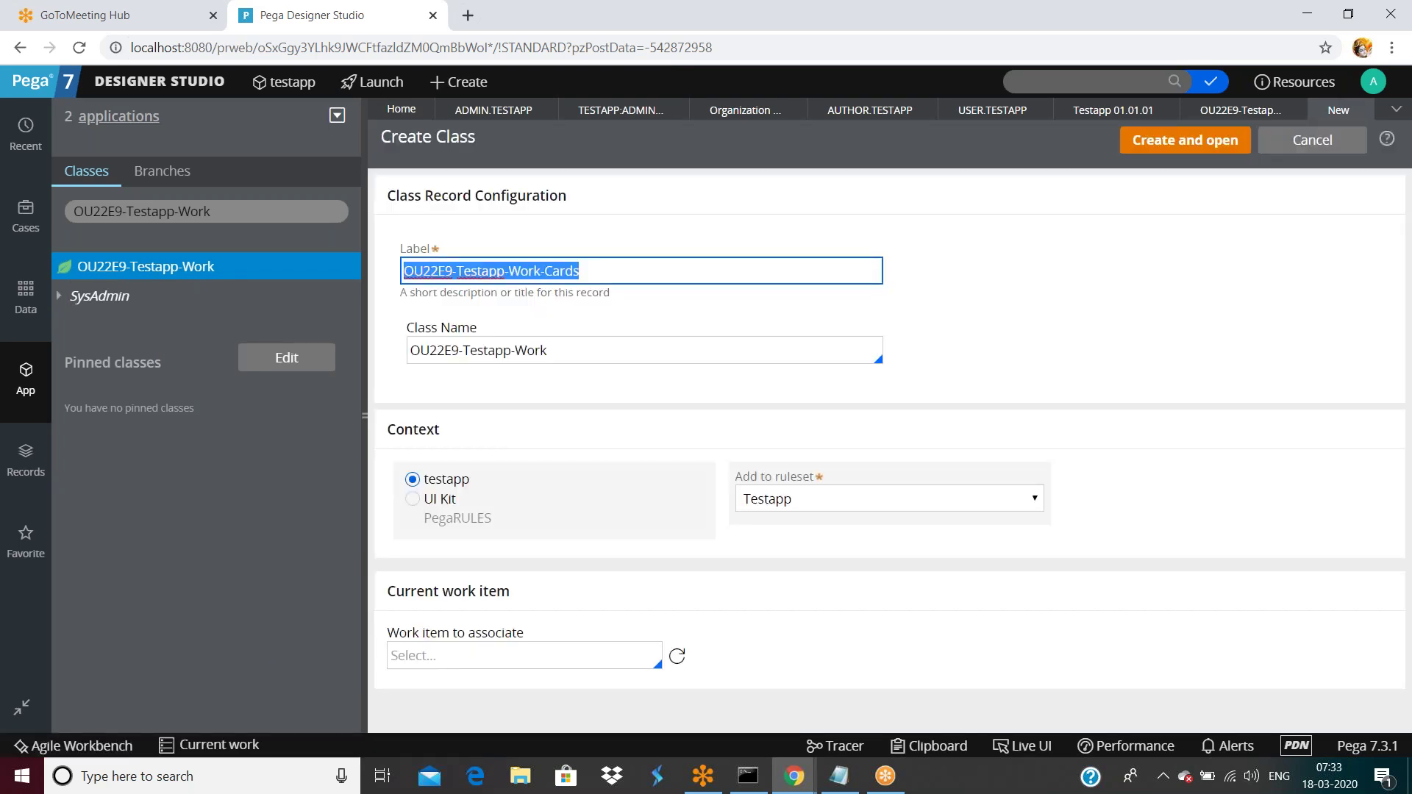
{"action": "key", "text": "ctrl+c"}
{"action": "left_click", "coordinate": [591, 359]}
{"action": "key", "text": "ctrl+a"}
{"action": "key", "text": "ctrl+v"}
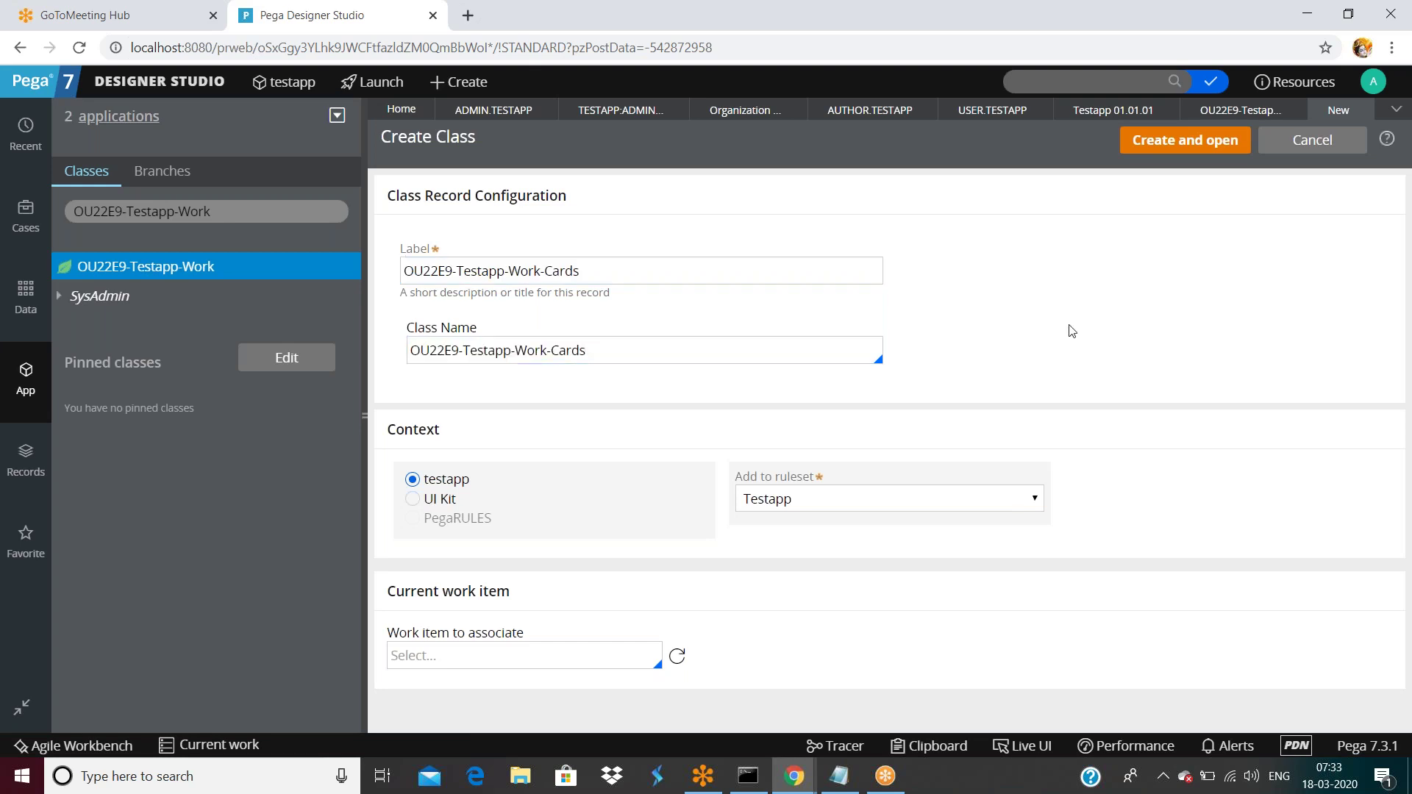
{"action": "left_click", "coordinate": [1185, 140]}
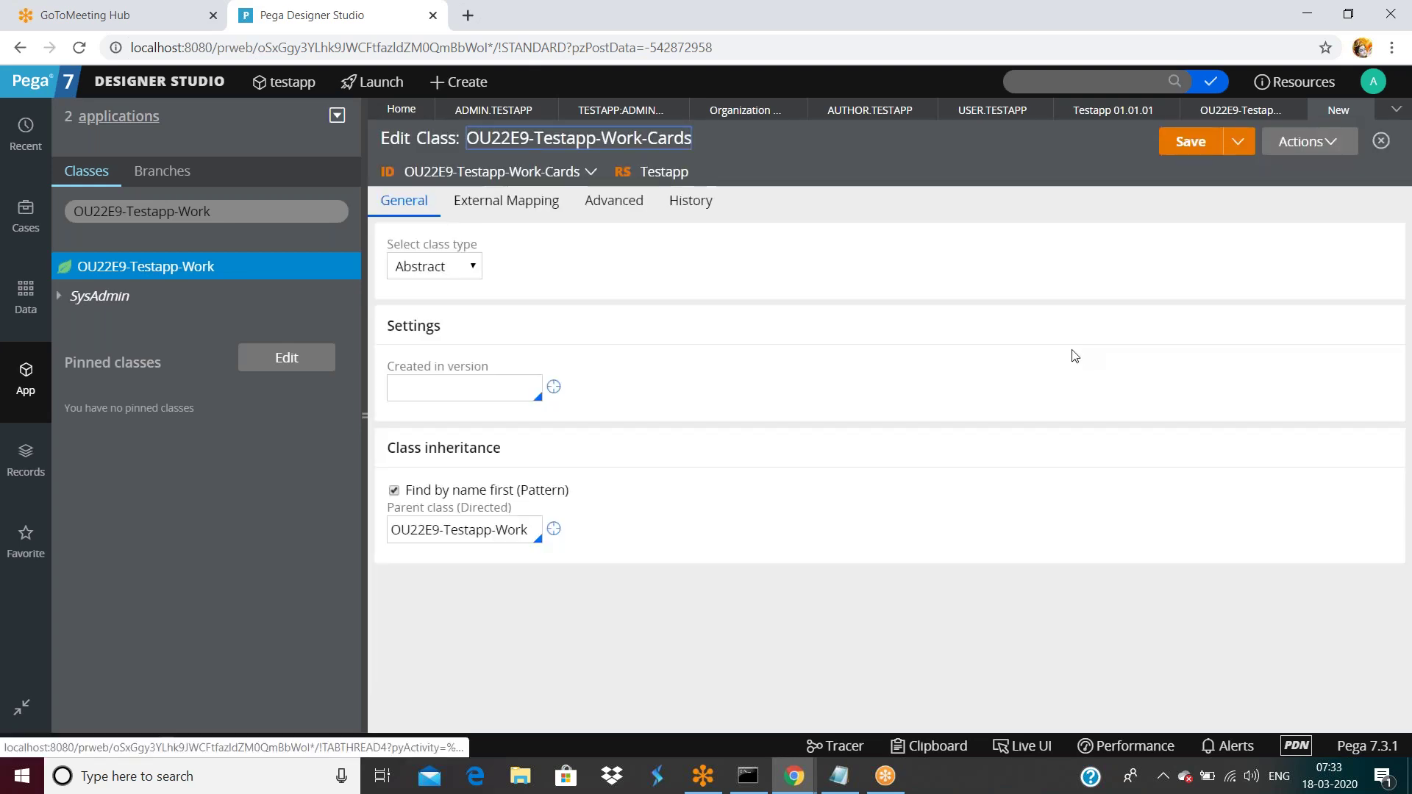
Make the Cards class Concrete, created in version 01-01-01.
{"action": "left_click", "coordinate": [434, 265]}
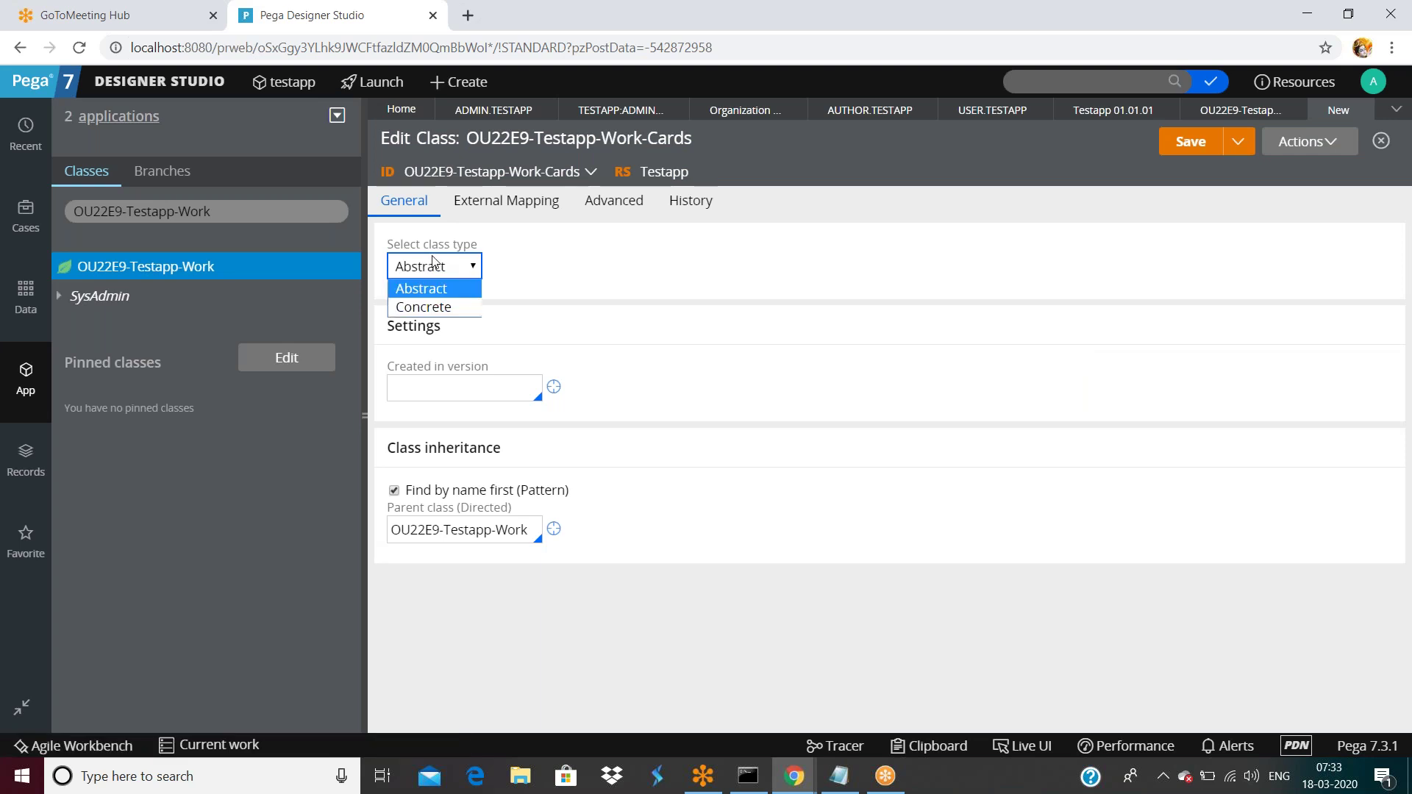
{"action": "left_click", "coordinate": [425, 307]}
{"action": "left_click", "coordinate": [429, 390]}
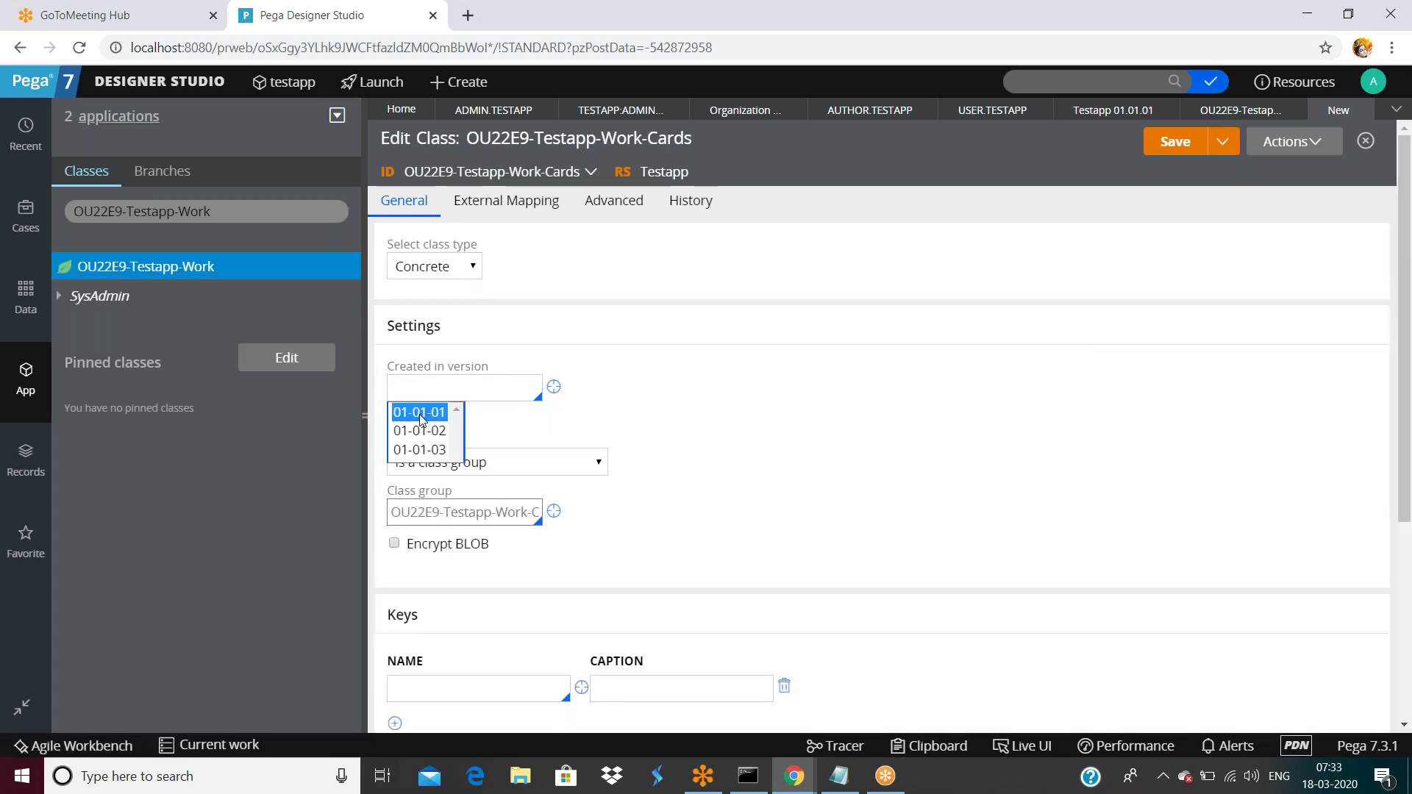
{"action": "left_click", "coordinate": [421, 412]}
Set the class key name to pyID with caption pyID.
{"action": "scroll", "coordinate": [681, 490], "scroll_direction": "down", "scroll_amount": 4}
{"action": "left_click", "coordinate": [425, 377]}
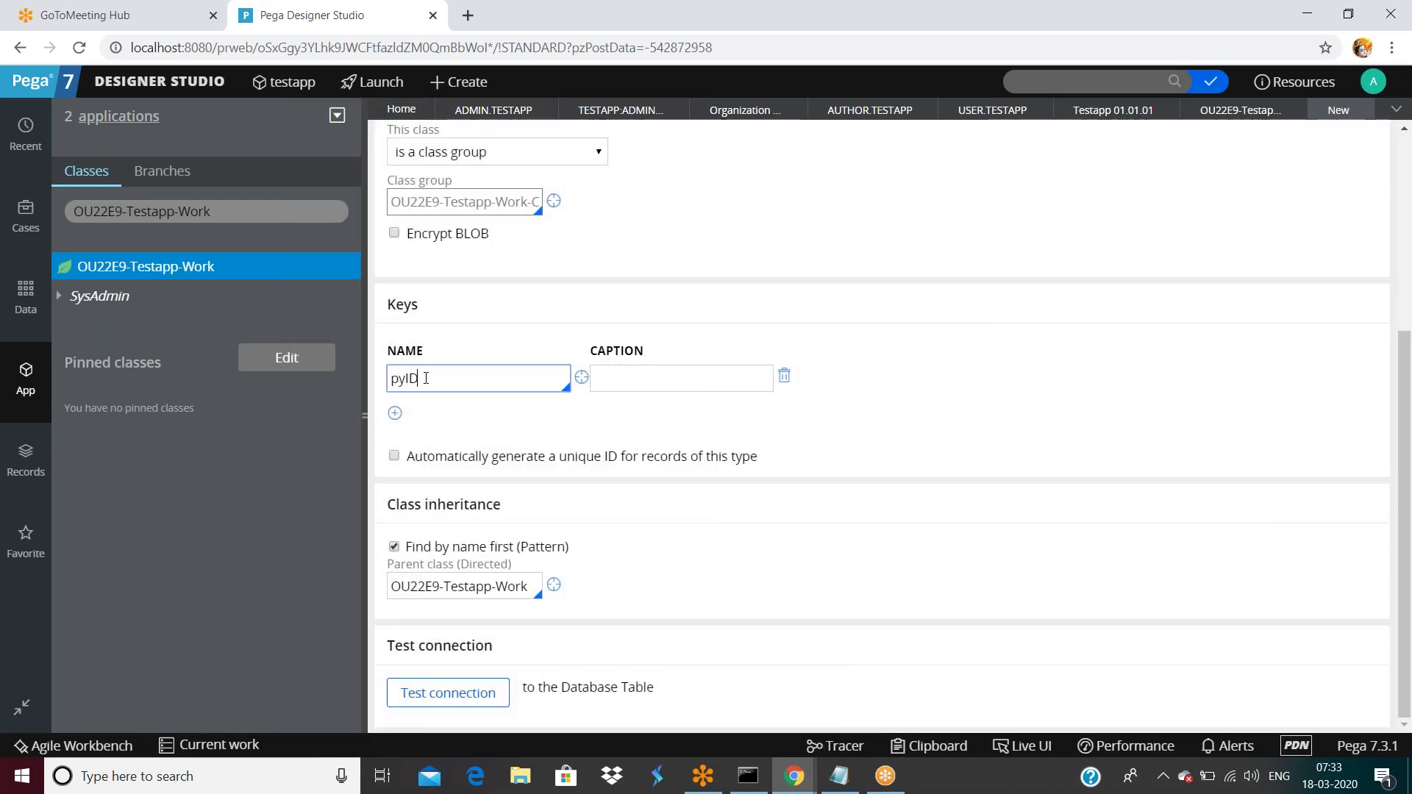
{"action": "double_click", "coordinate": [426, 378]}
{"action": "left_click", "coordinate": [613, 373]}
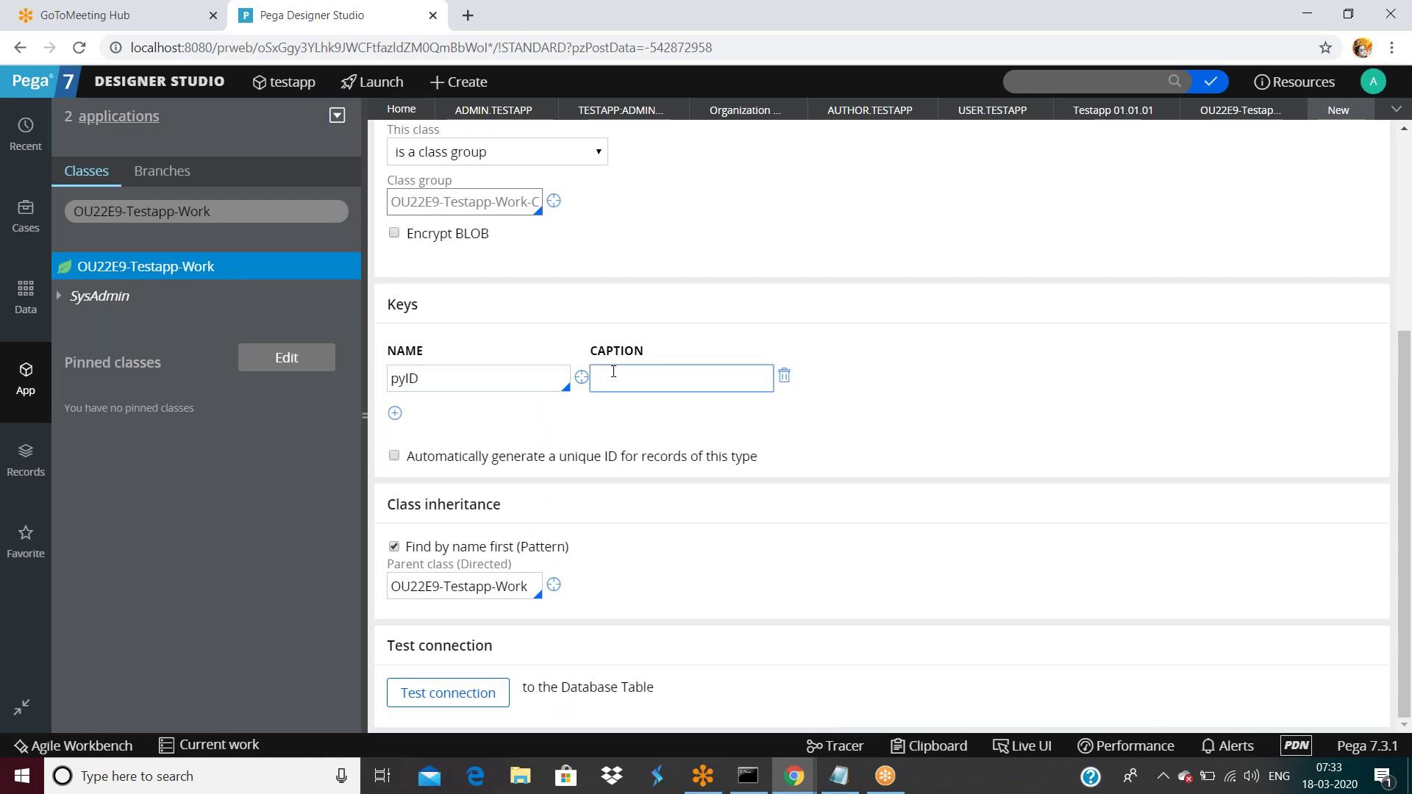
{"action": "key", "text": "ctrl+v"}
{"action": "left_click", "coordinate": [482, 379]}
{"action": "double_click", "coordinate": [483, 379]}
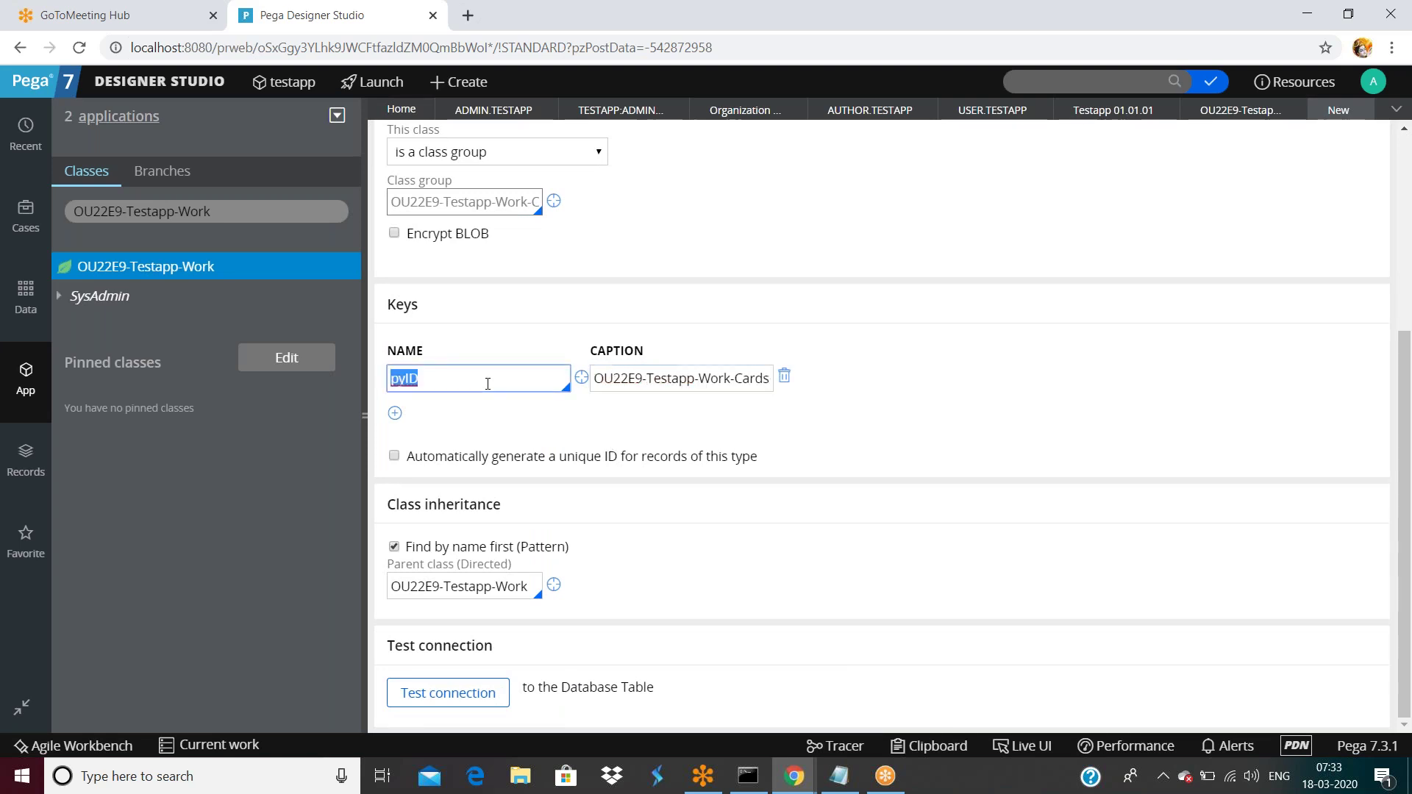
{"action": "left_click", "coordinate": [671, 379]}
{"action": "triple_click", "coordinate": [671, 379]}
{"action": "key", "text": "ctrl+v"}
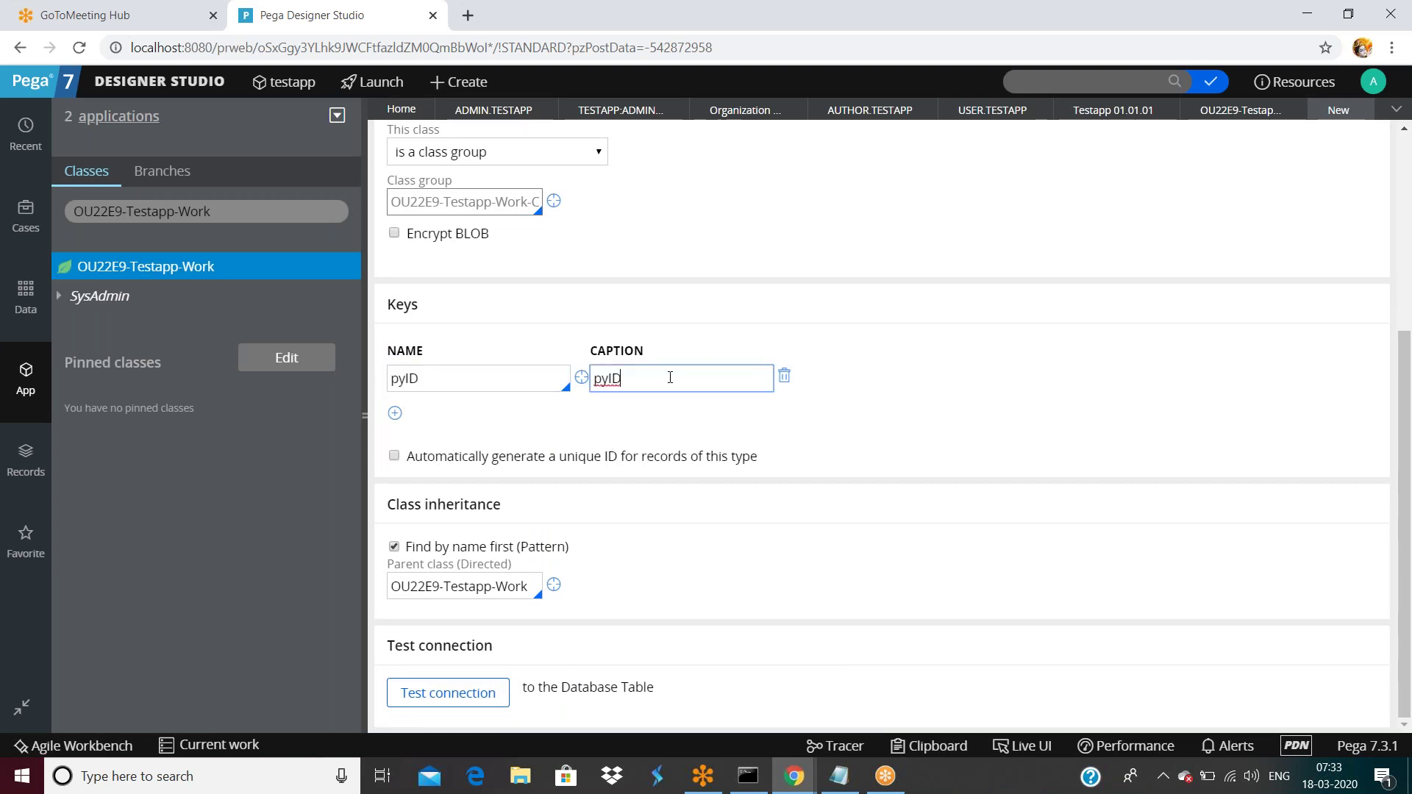
Enter history description 'asdf' and usage 'safa', save, and return to the Administrator access group.
{"action": "scroll", "coordinate": [956, 496], "scroll_direction": "up", "scroll_amount": 3}
{"action": "left_click", "coordinate": [691, 200]}
{"action": "left_click", "coordinate": [592, 341]}
{"action": "type", "text": "asdf"}
{"action": "left_click", "coordinate": [611, 442]}
{"action": "type", "text": "safa"}
{"action": "left_click", "coordinate": [1175, 145]}
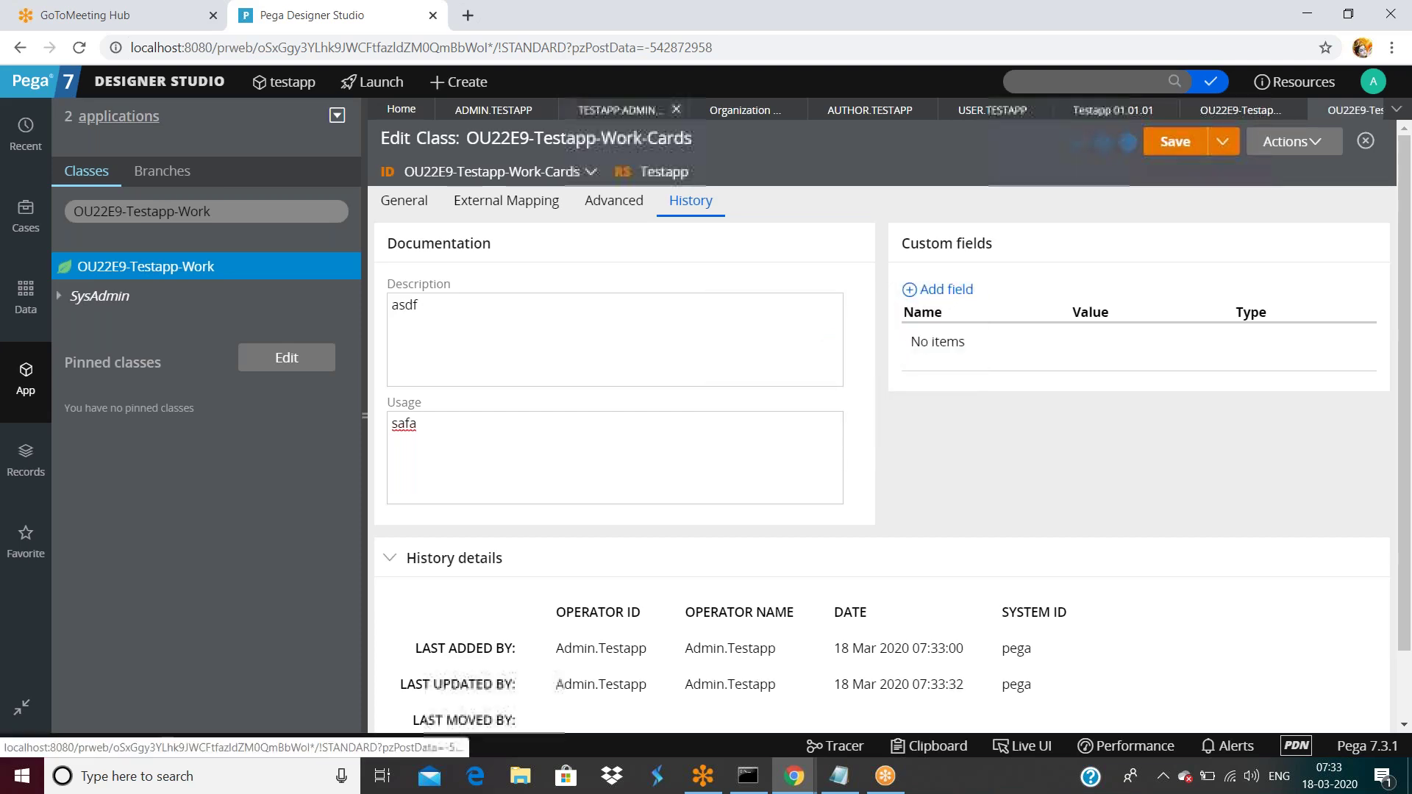
{"action": "left_click", "coordinate": [616, 112]}
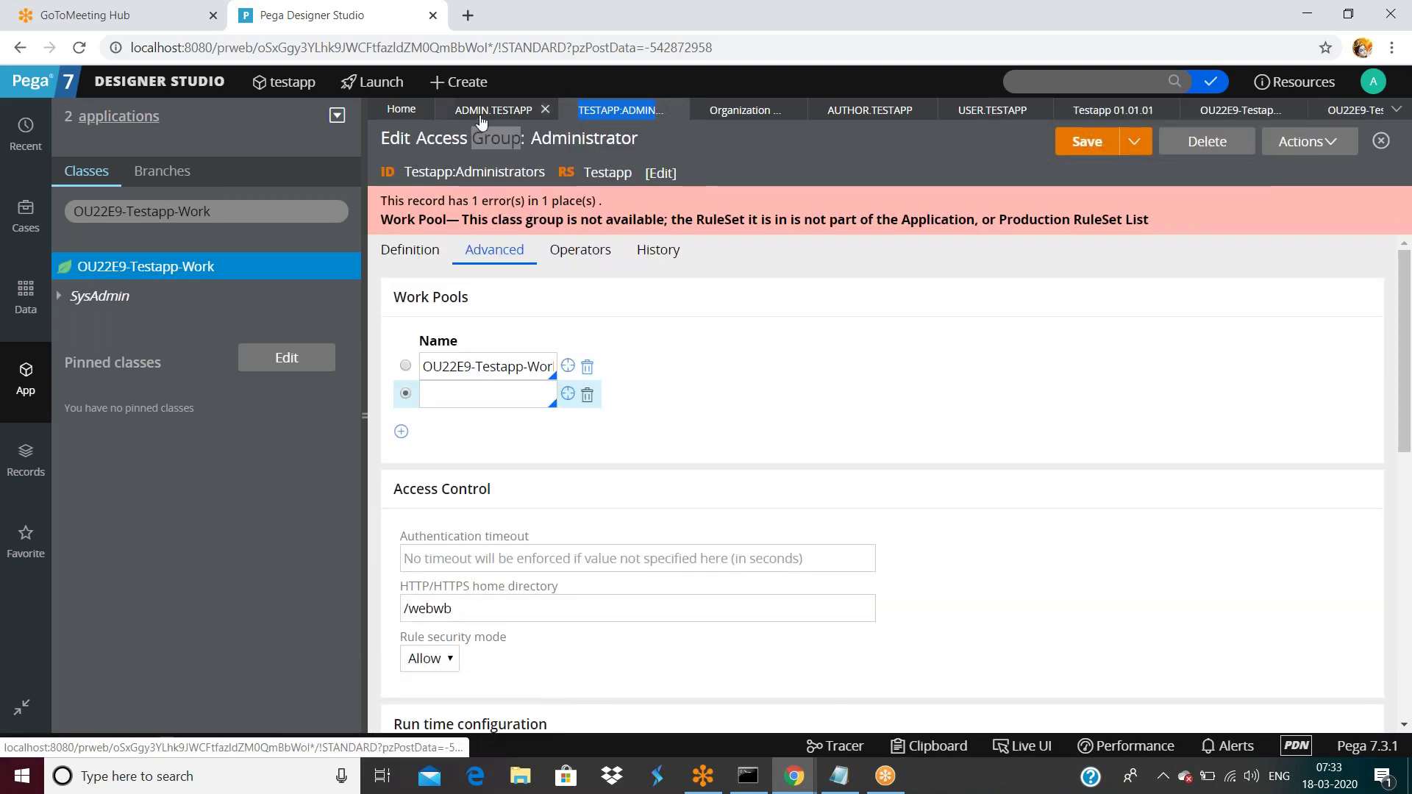
Fill the blank work pool with the OU22E9-Testapp work class, then switch to the admin operator record.
{"action": "left_click", "coordinate": [491, 391]}
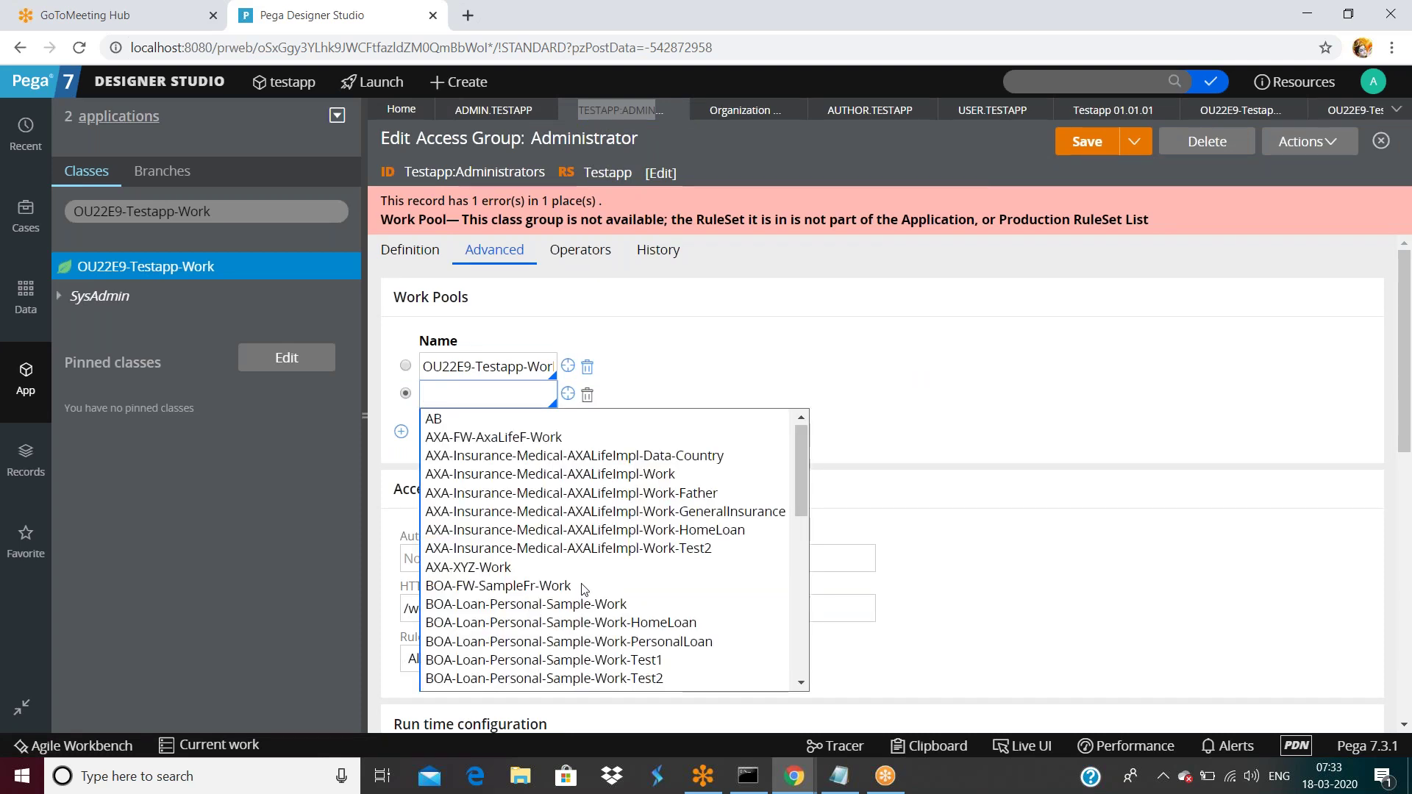
{"action": "scroll", "coordinate": [580, 586], "scroll_direction": "down", "scroll_amount": 2}
{"action": "scroll", "coordinate": [581, 588], "scroll_direction": "up", "scroll_amount": 1}
{"action": "scroll", "coordinate": [581, 589], "scroll_direction": "down", "scroll_amount": 3}
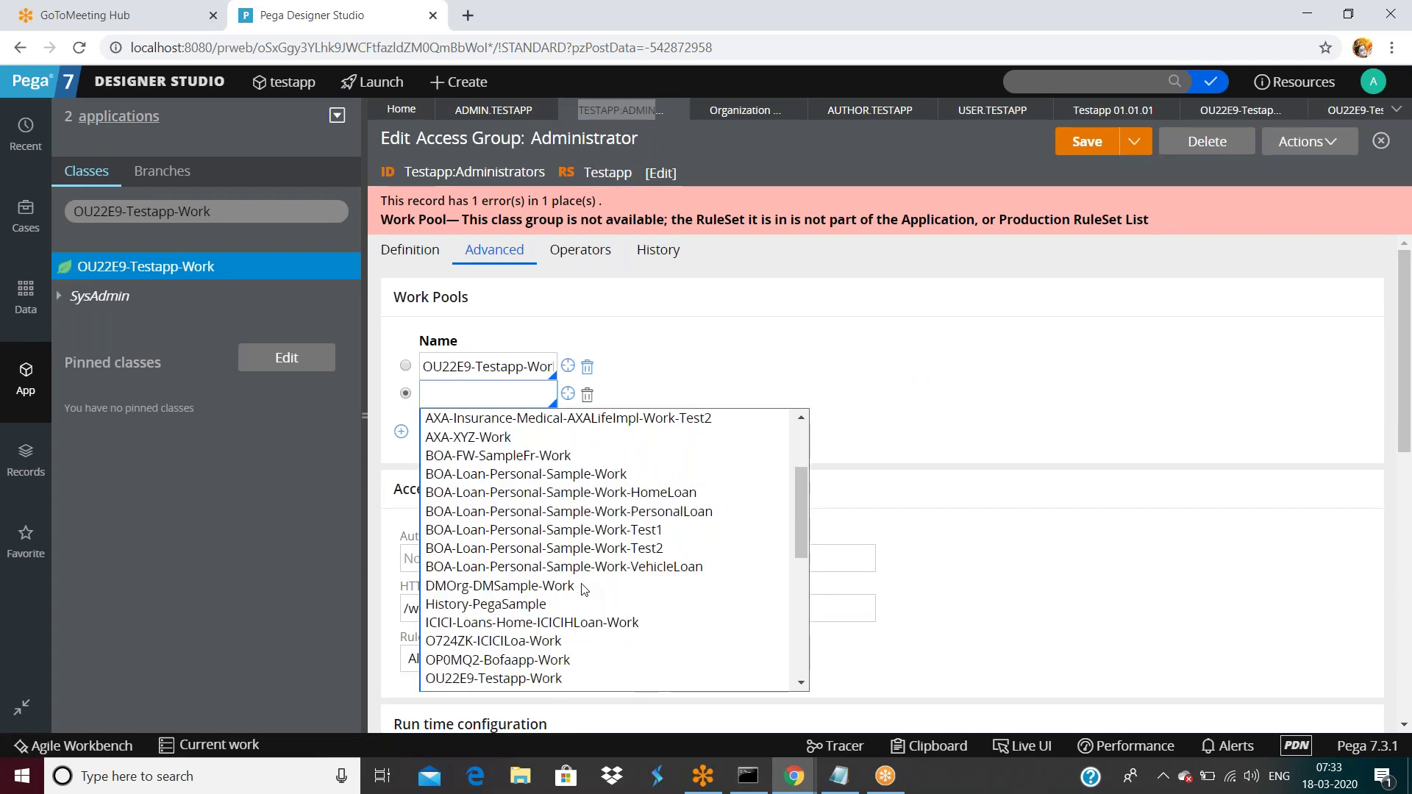
{"action": "left_click", "coordinate": [585, 631]}
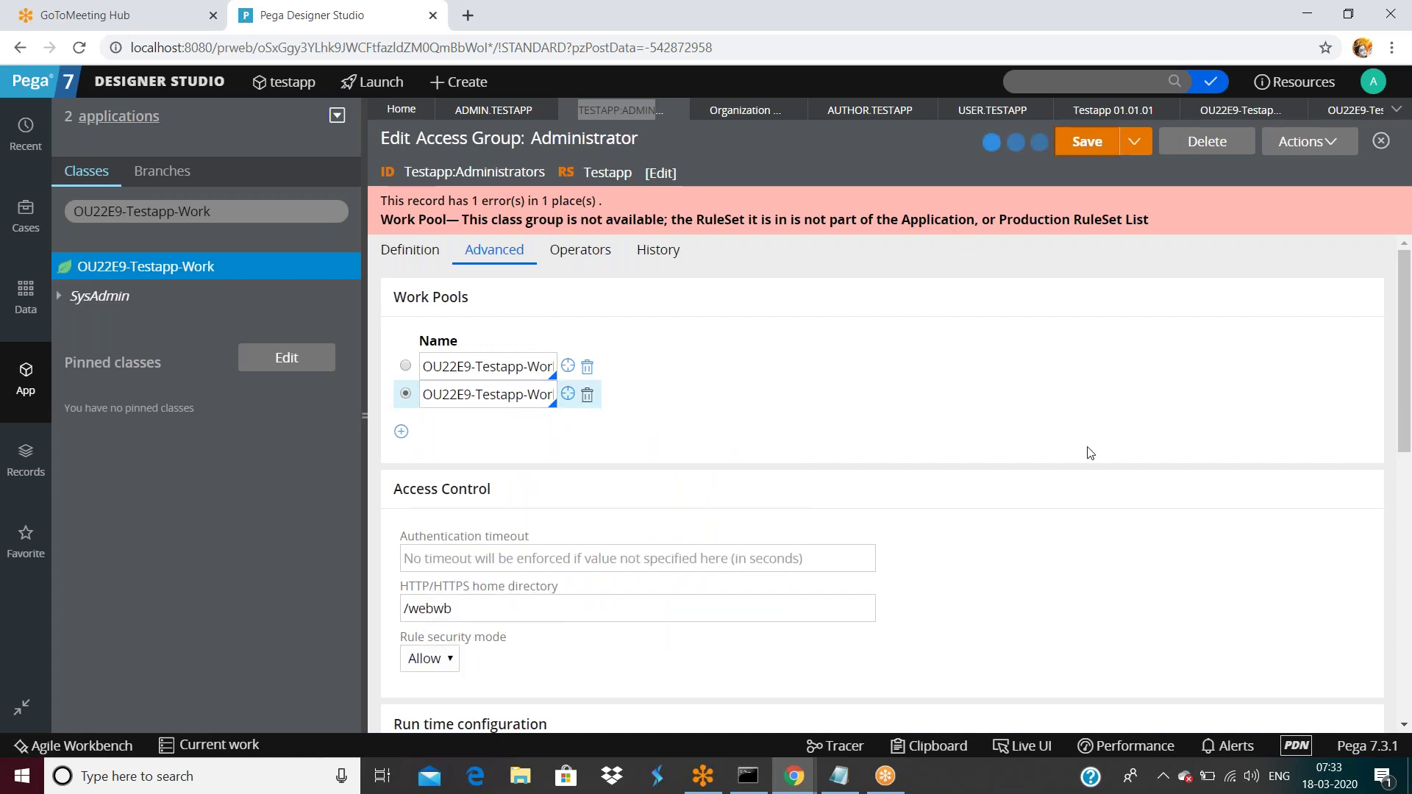
{"action": "left_click", "coordinate": [289, 82]}
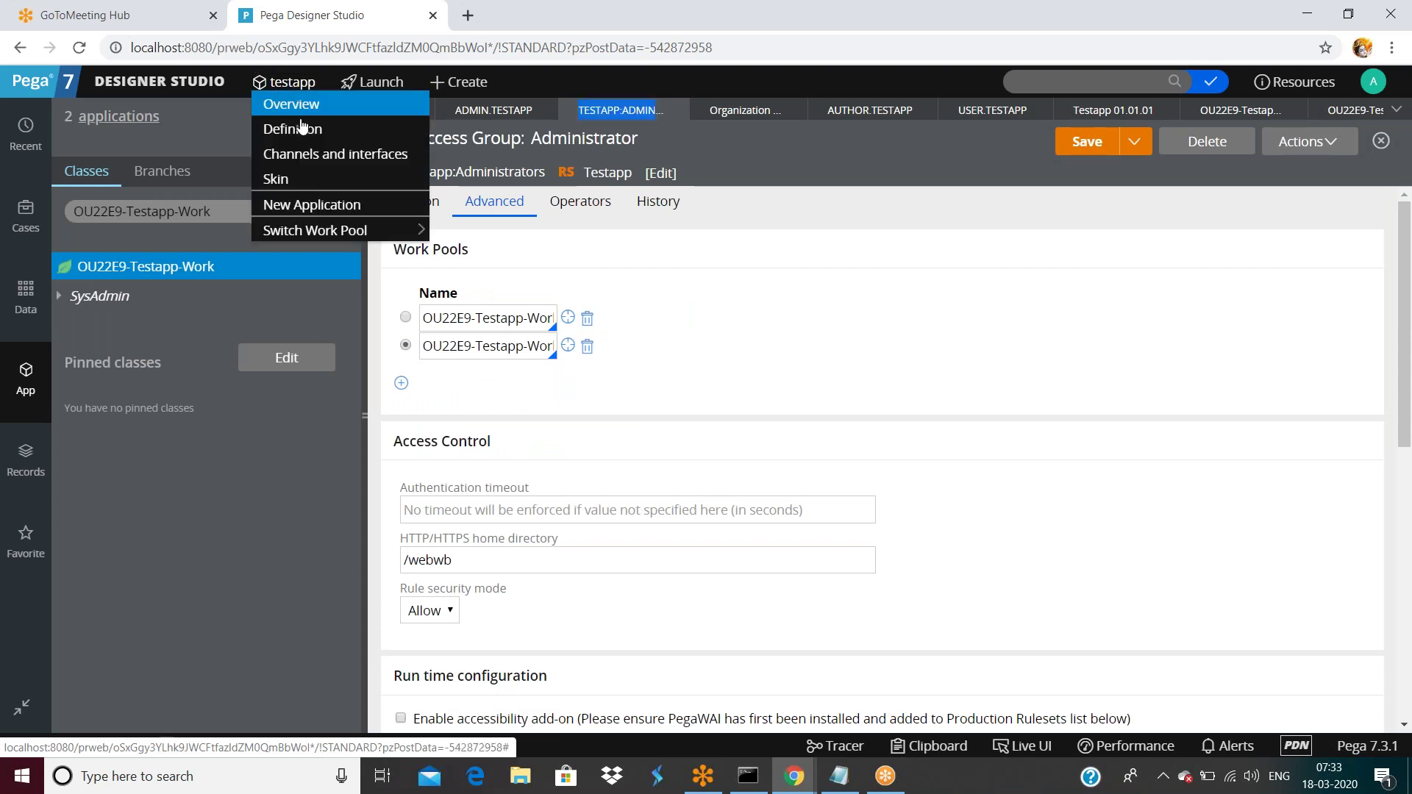
{"action": "left_click", "coordinate": [487, 112]}
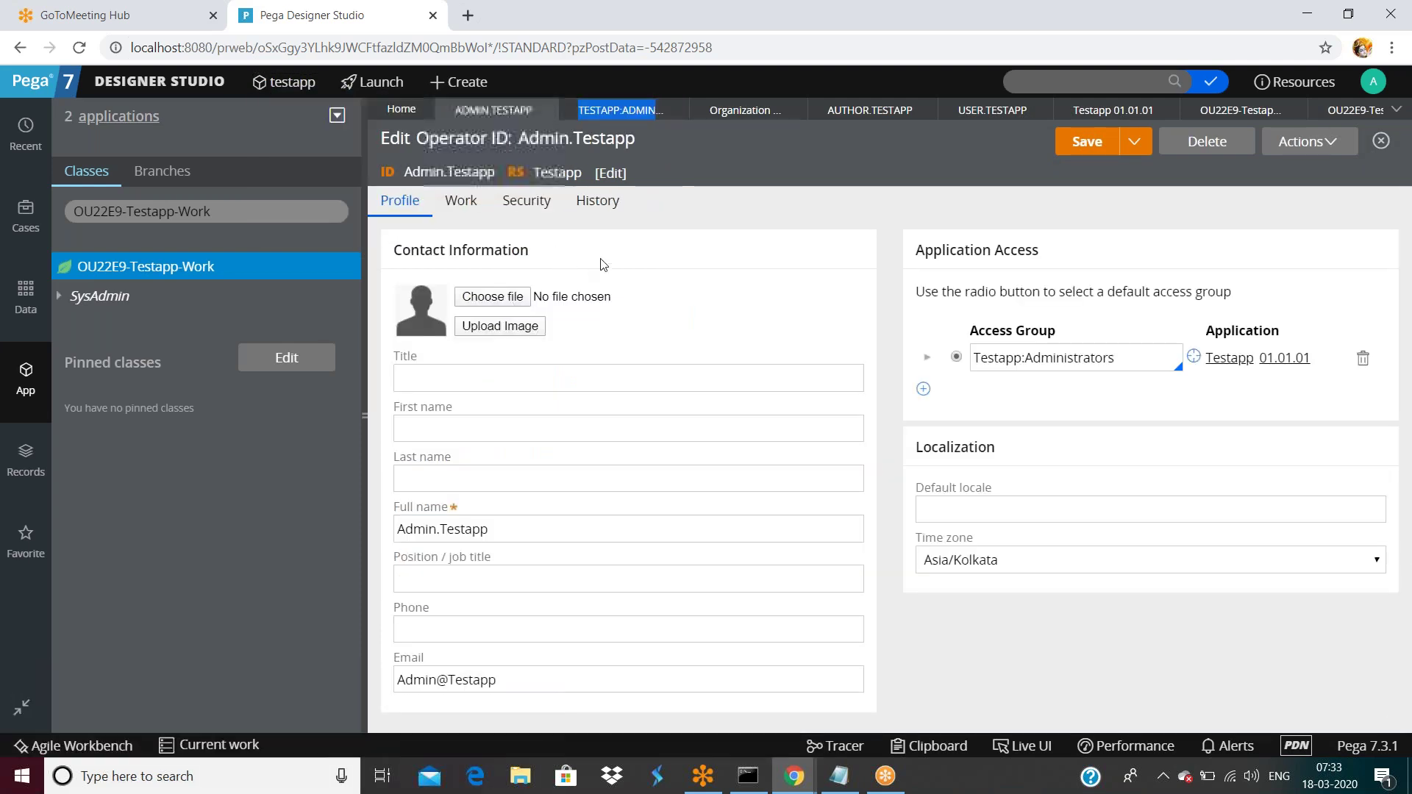
Save the admin operator as a copy, appending 1 to the operator ID.
{"action": "left_click", "coordinate": [1135, 142]}
{"action": "left_click", "coordinate": [1107, 170]}
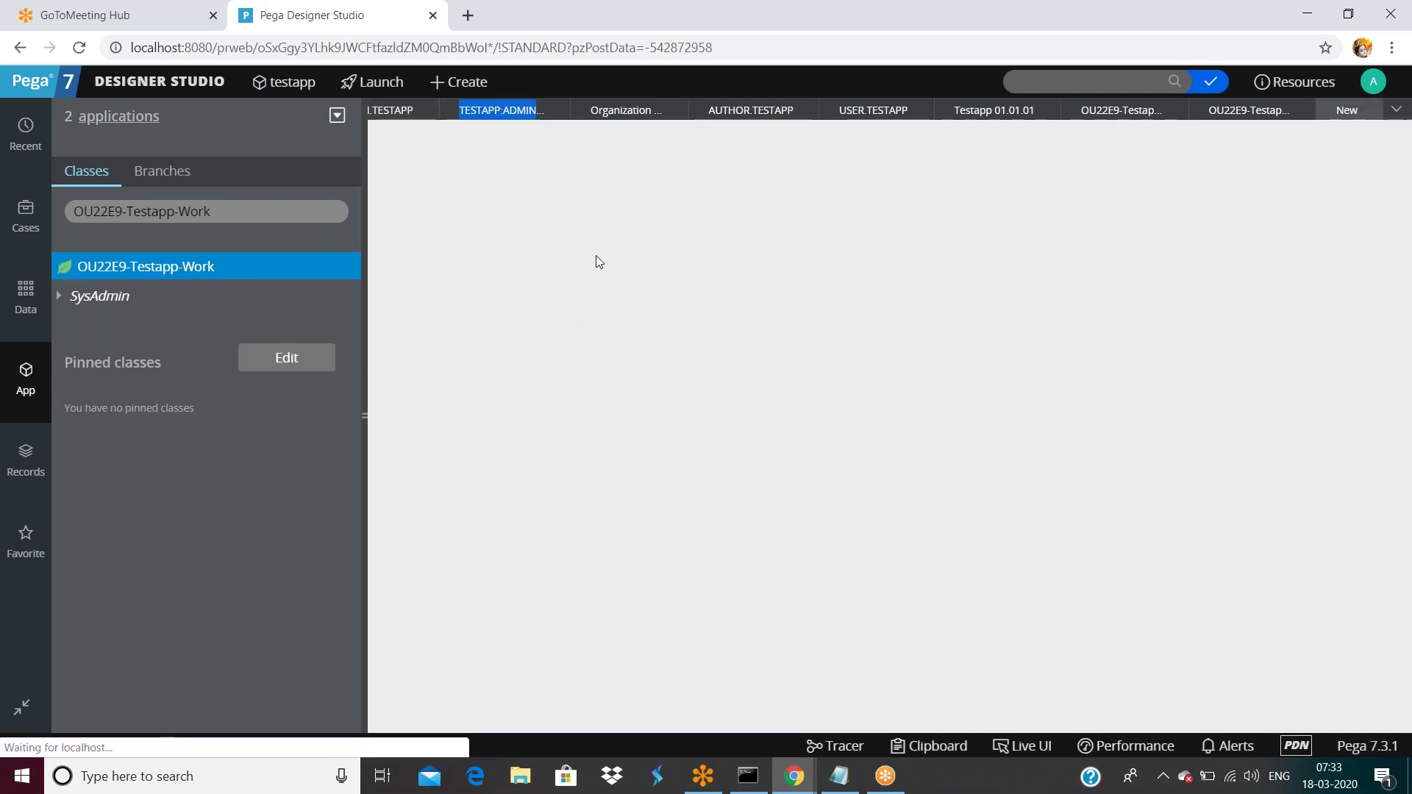
{"action": "double_click", "coordinate": [583, 221]}
{"action": "triple_click", "coordinate": [582, 222]}
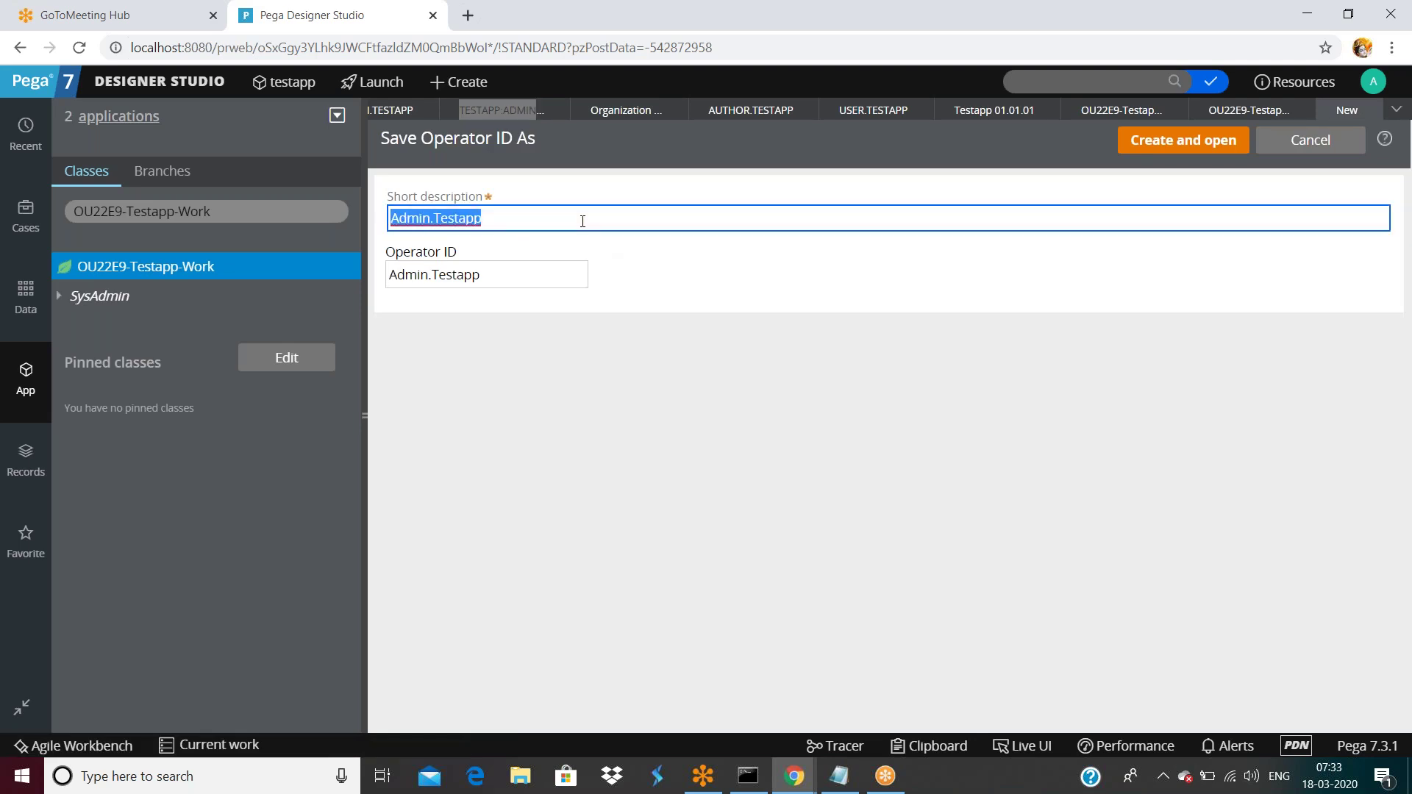
{"action": "left_click", "coordinate": [492, 265]}
{"action": "type", "text": "1"}
Append 1 to the short description, then create and open the copied operator.
{"action": "double_click", "coordinate": [525, 221]}
{"action": "type", "text": "1"}
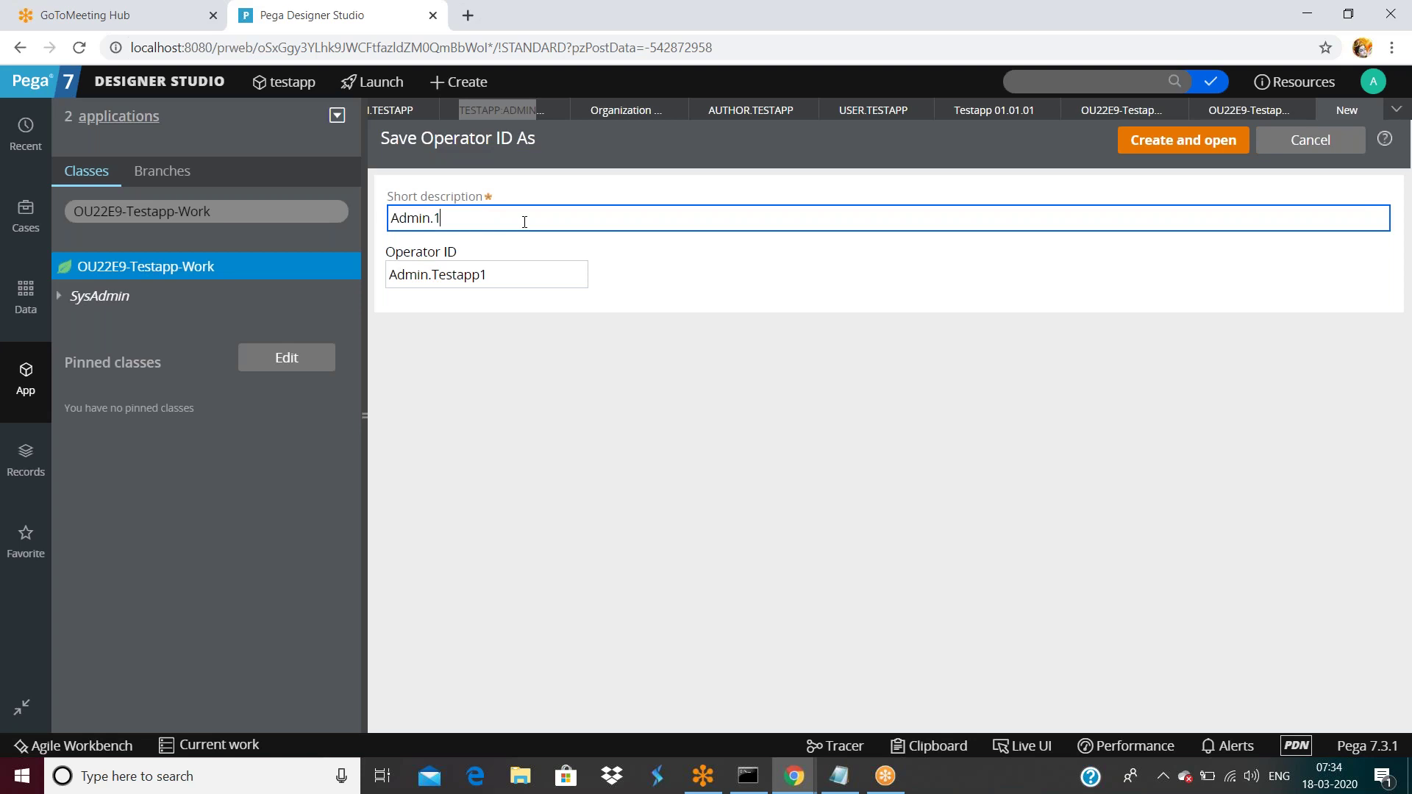
{"action": "key", "text": "ctrl+z"}
{"action": "key", "text": "End"}
{"action": "type", "text": "1"}
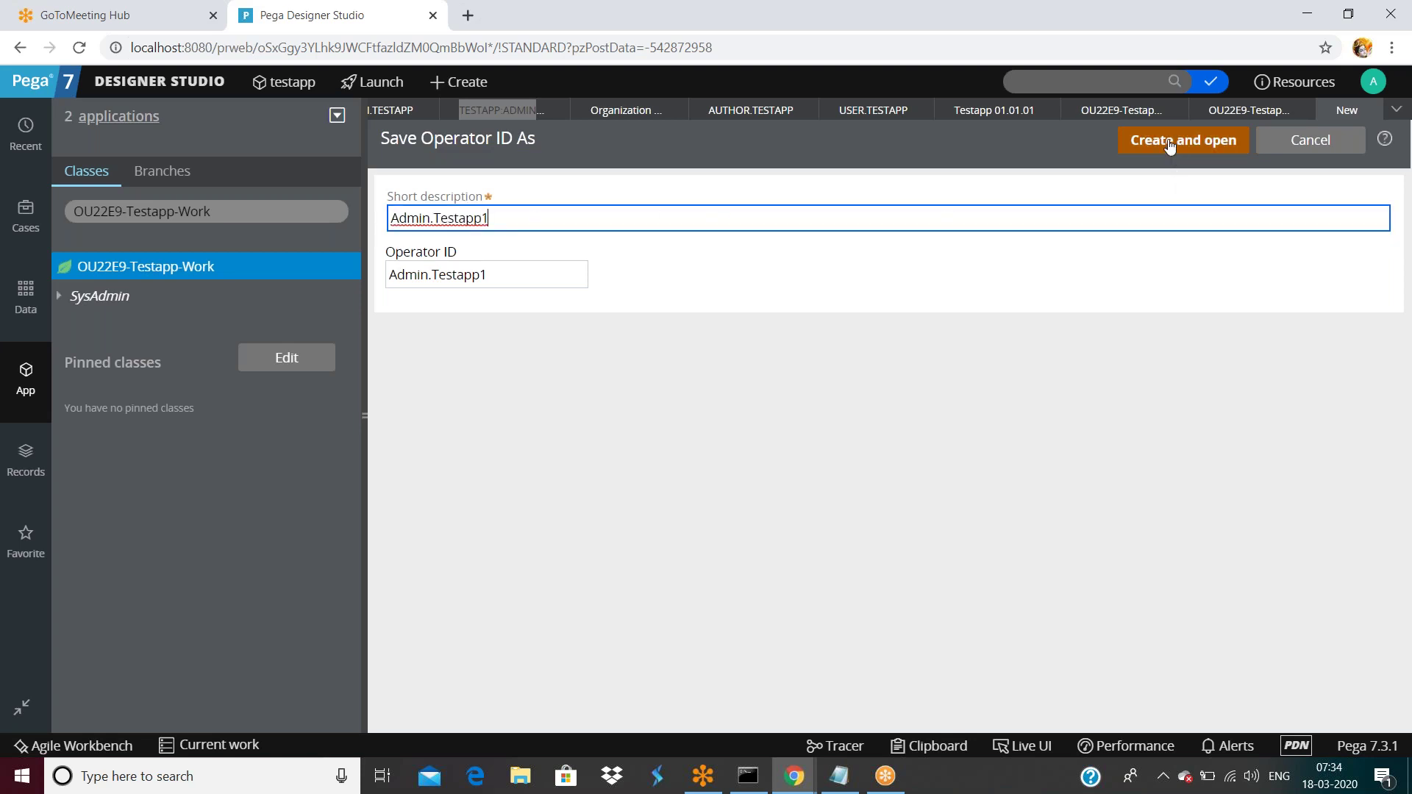
{"action": "left_click", "coordinate": [1175, 145]}
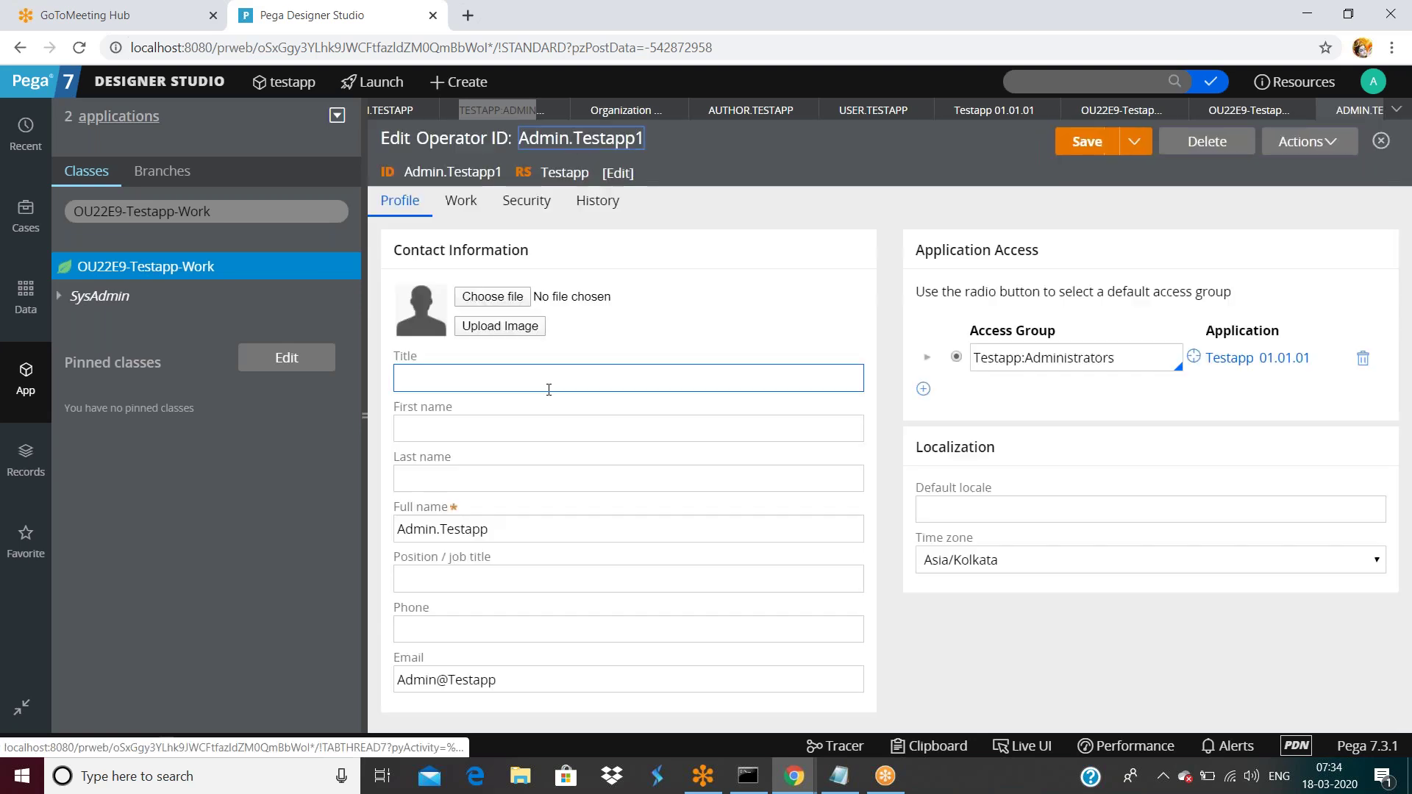
{"action": "left_click", "coordinate": [706, 424]}
{"action": "left_click", "coordinate": [714, 489]}
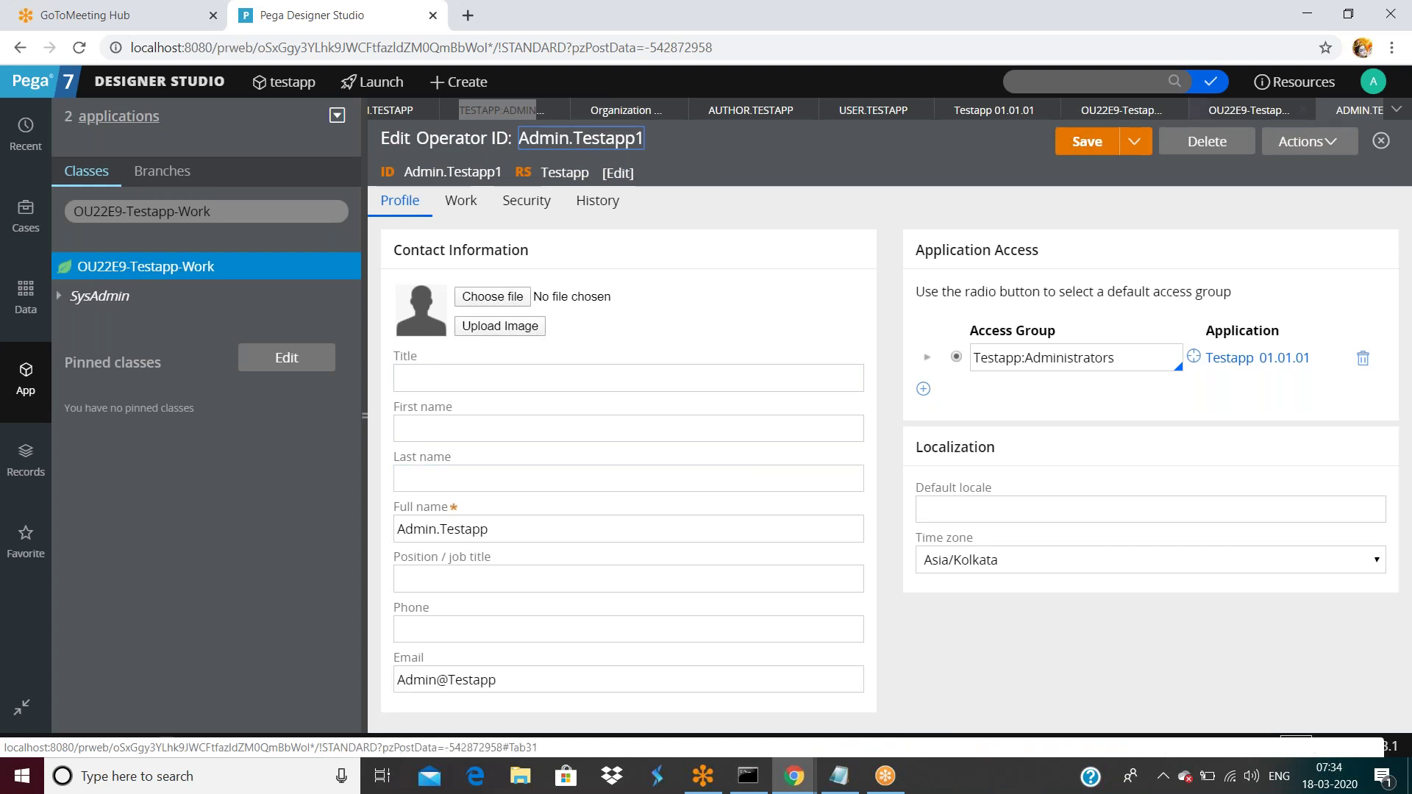
Save the new operator and change the access group's second work pool to OU22E9-Testapp-Work-Cards.
{"action": "left_click", "coordinate": [1094, 145]}
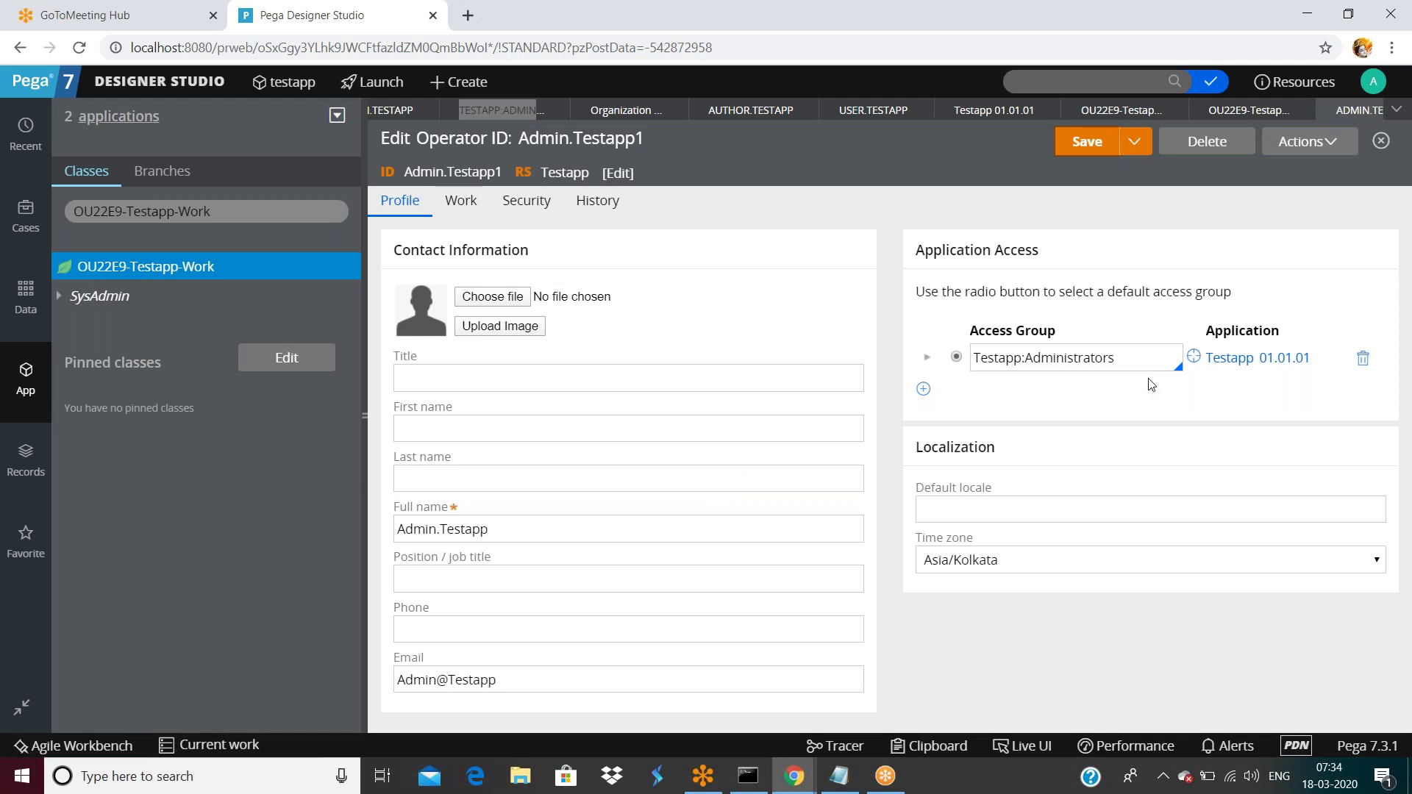
{"action": "left_click", "coordinate": [1193, 356]}
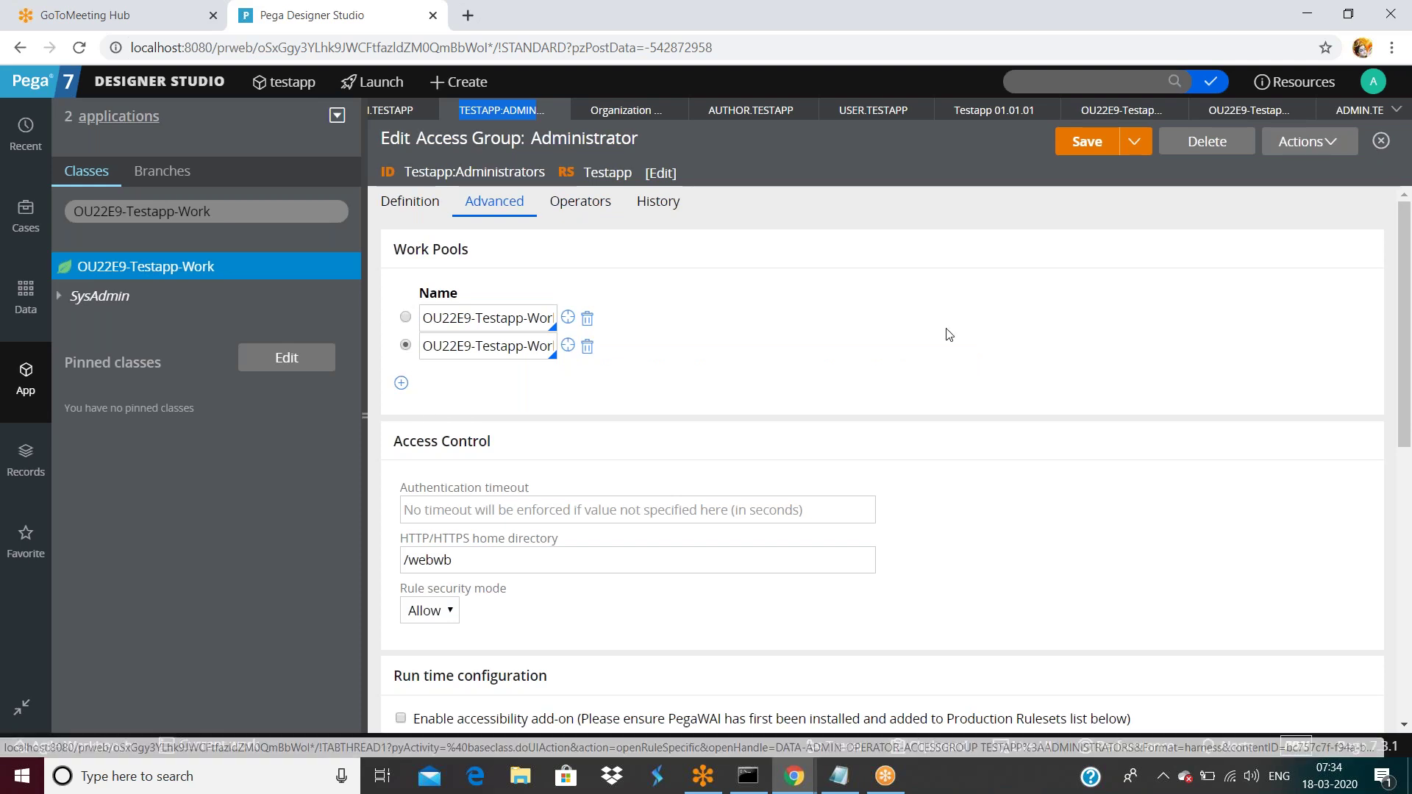
{"action": "left_click", "coordinate": [464, 346]}
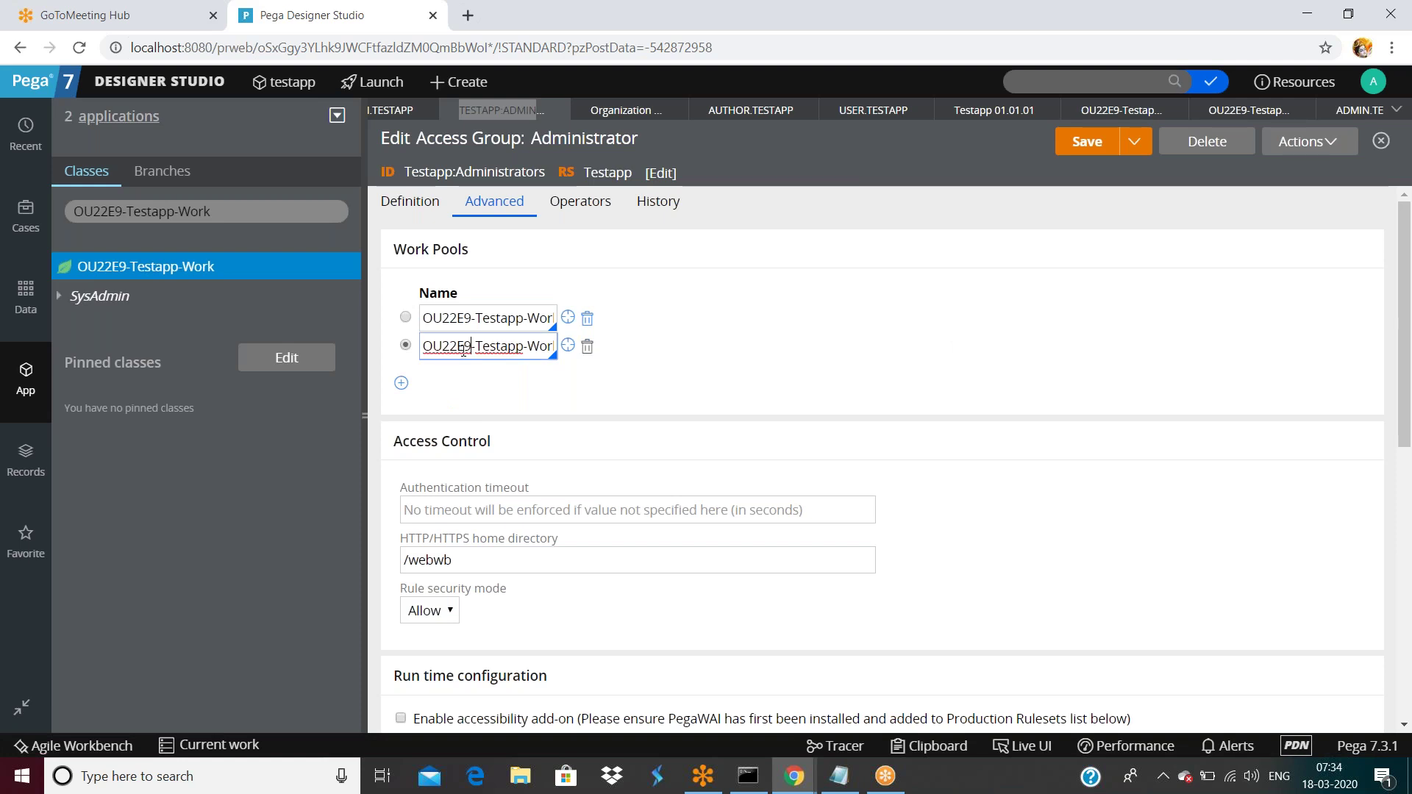
{"action": "key", "text": "End"}
{"action": "type", "text": "-Cards"}
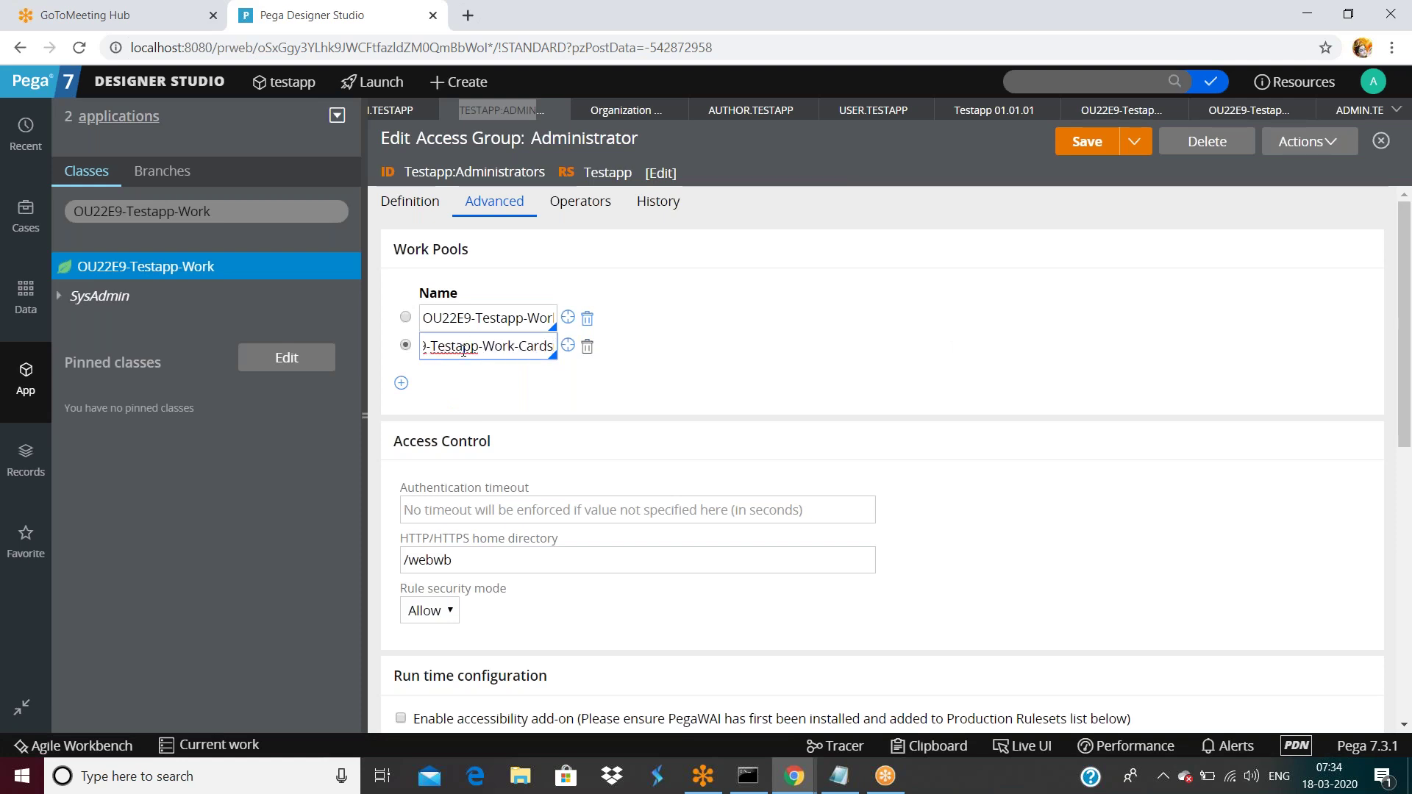
{"action": "left_click", "coordinate": [1373, 81]}
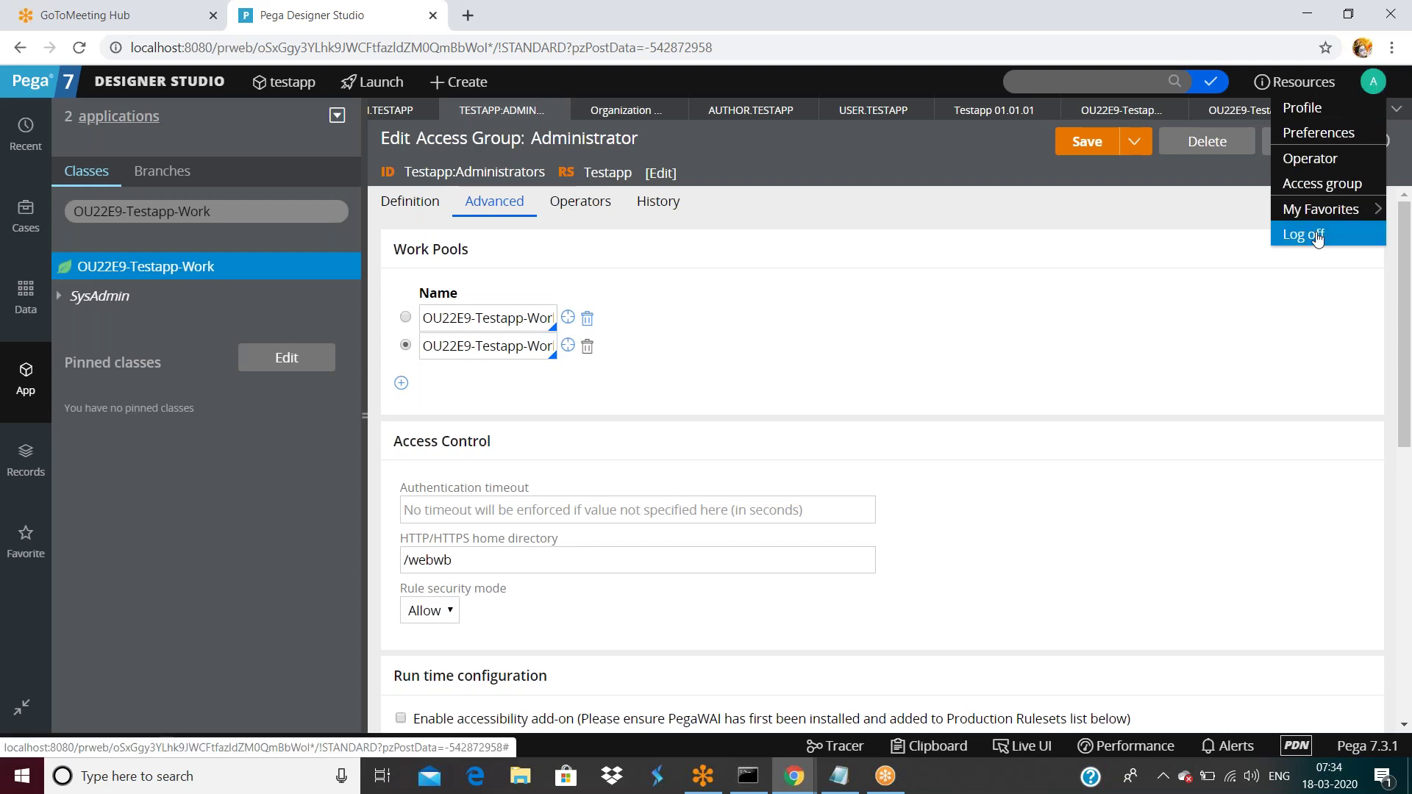
Log off and back in, then open the application explorer.
{"action": "left_click", "coordinate": [1314, 235]}
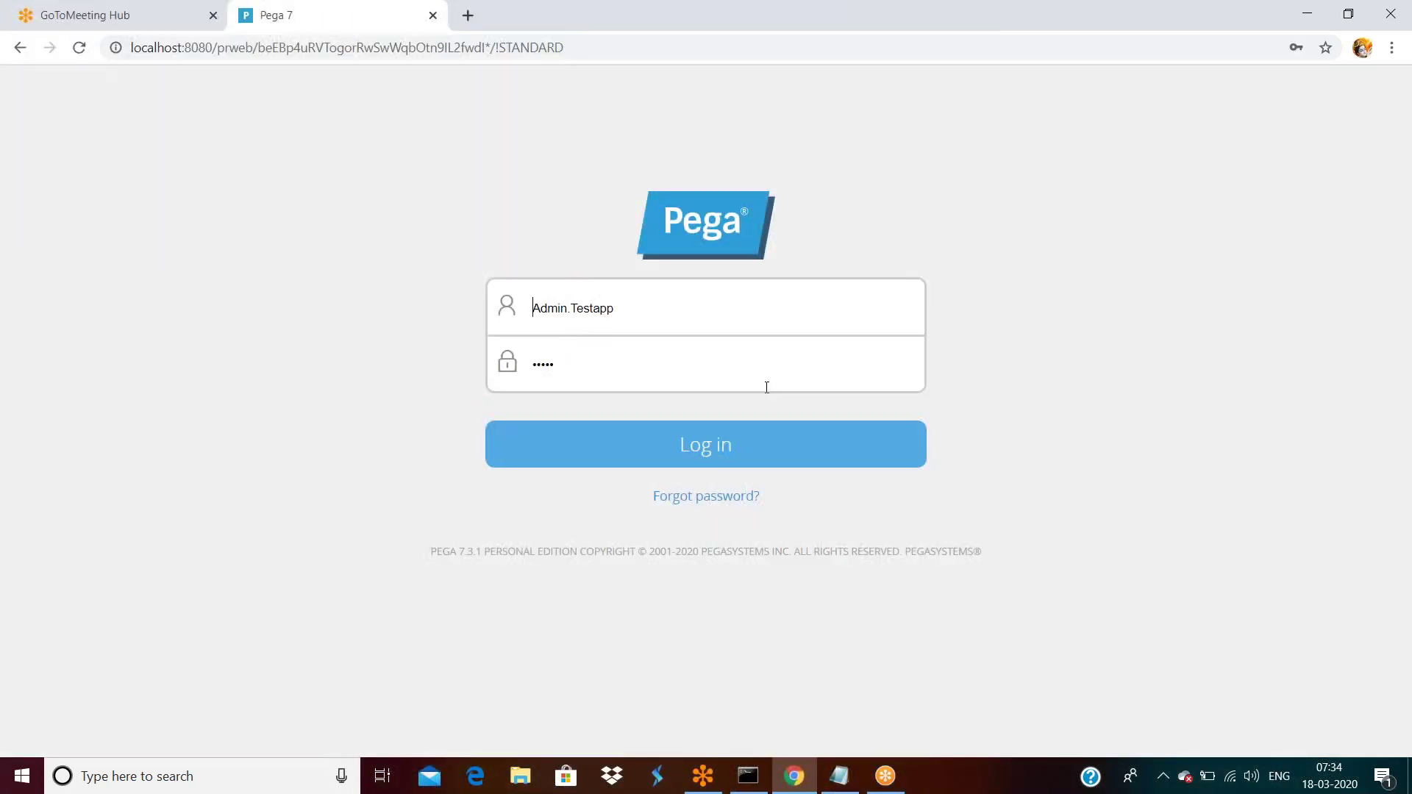
{"action": "left_click", "coordinate": [744, 451]}
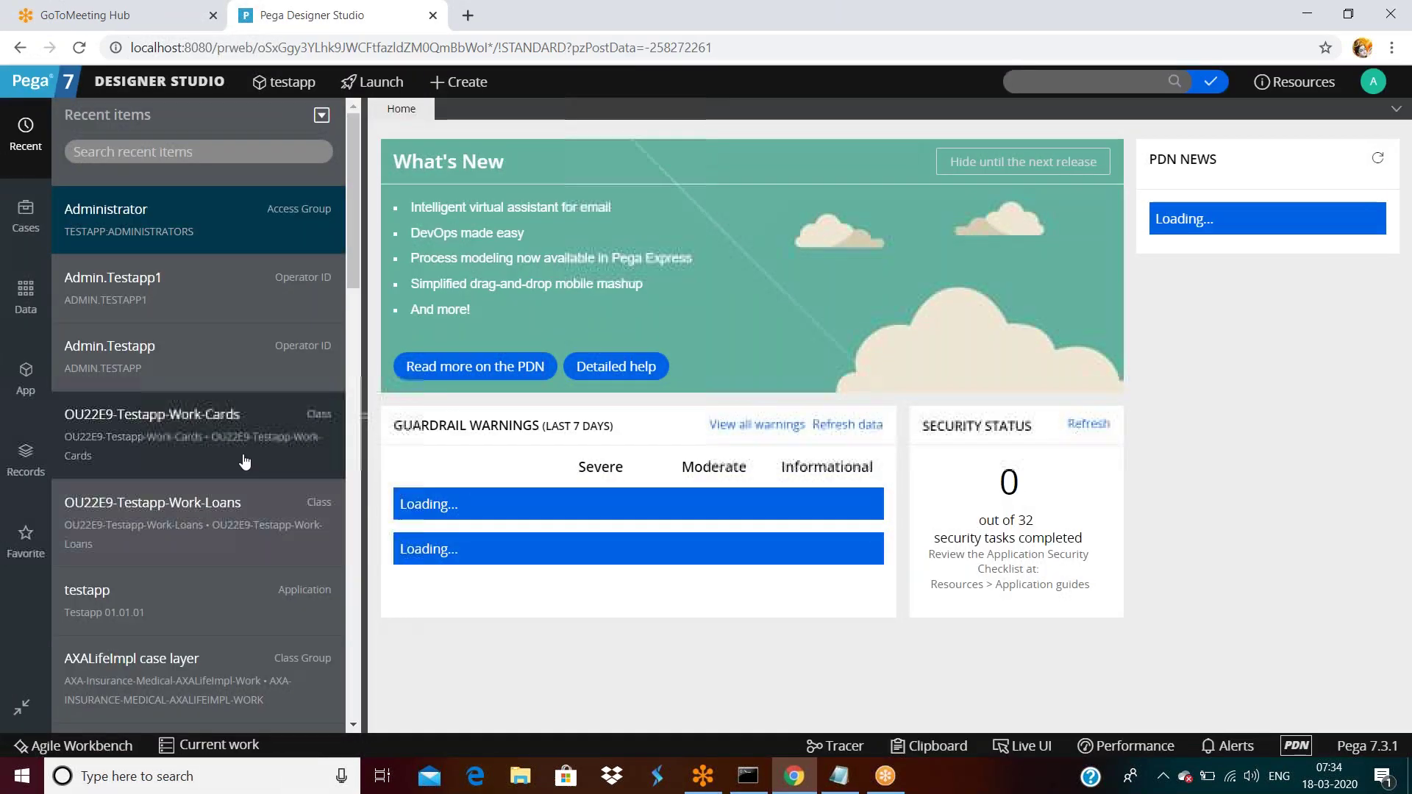
{"action": "left_click", "coordinate": [245, 461]}
Inspect the class search text for OU22E9-Testapp-Work-Cards.
{"action": "left_click", "coordinate": [263, 210]}
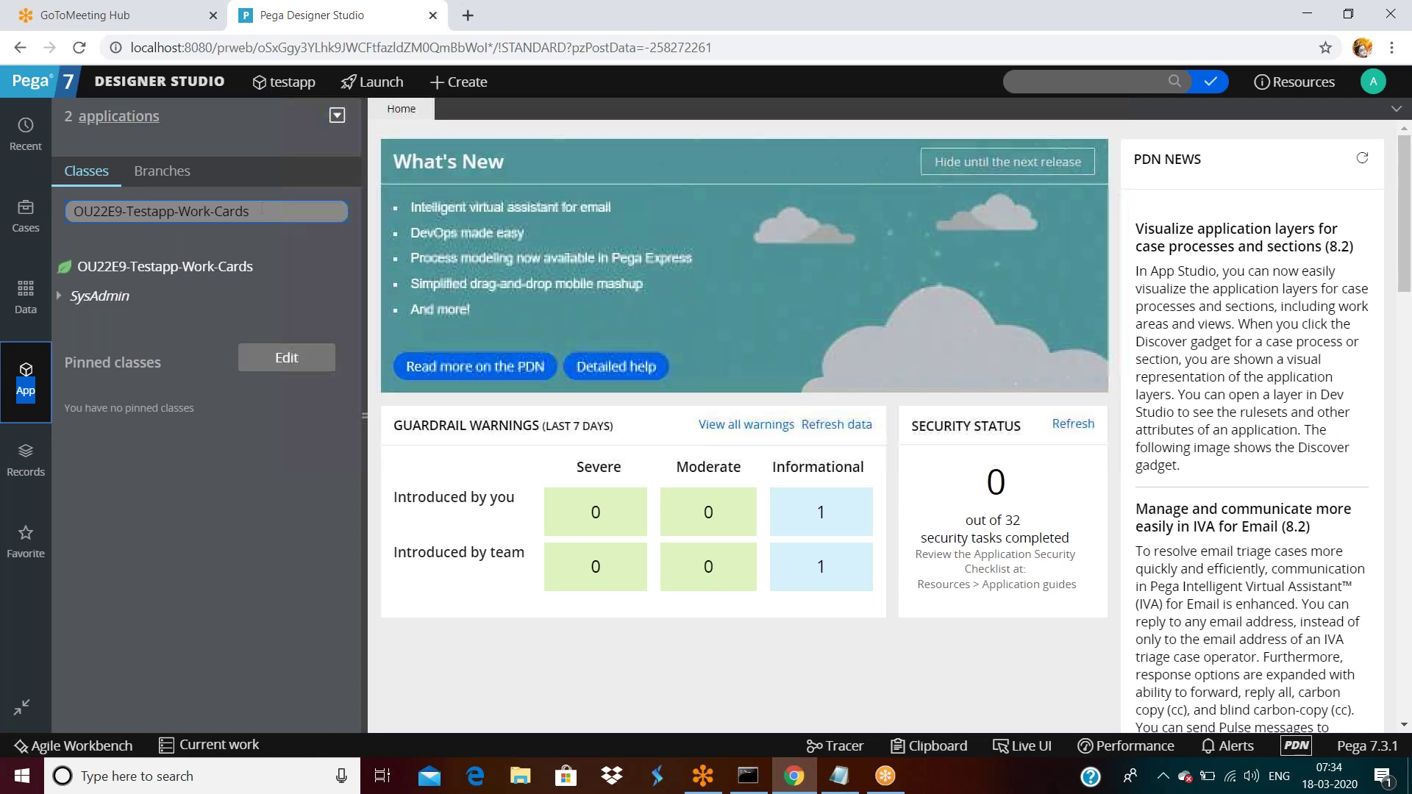
{"action": "triple_click", "coordinate": [278, 213]}
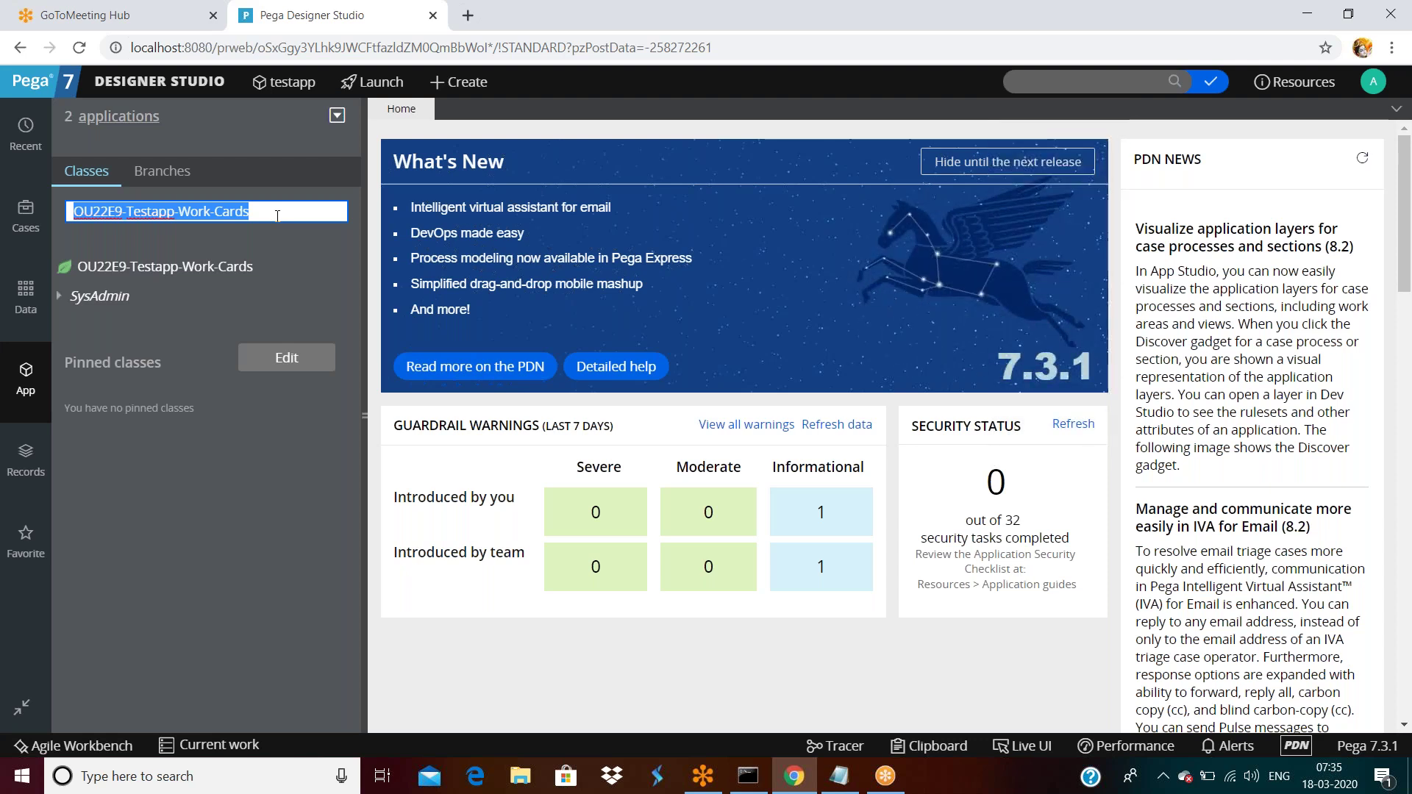
{"action": "double_click", "coordinate": [278, 215]}
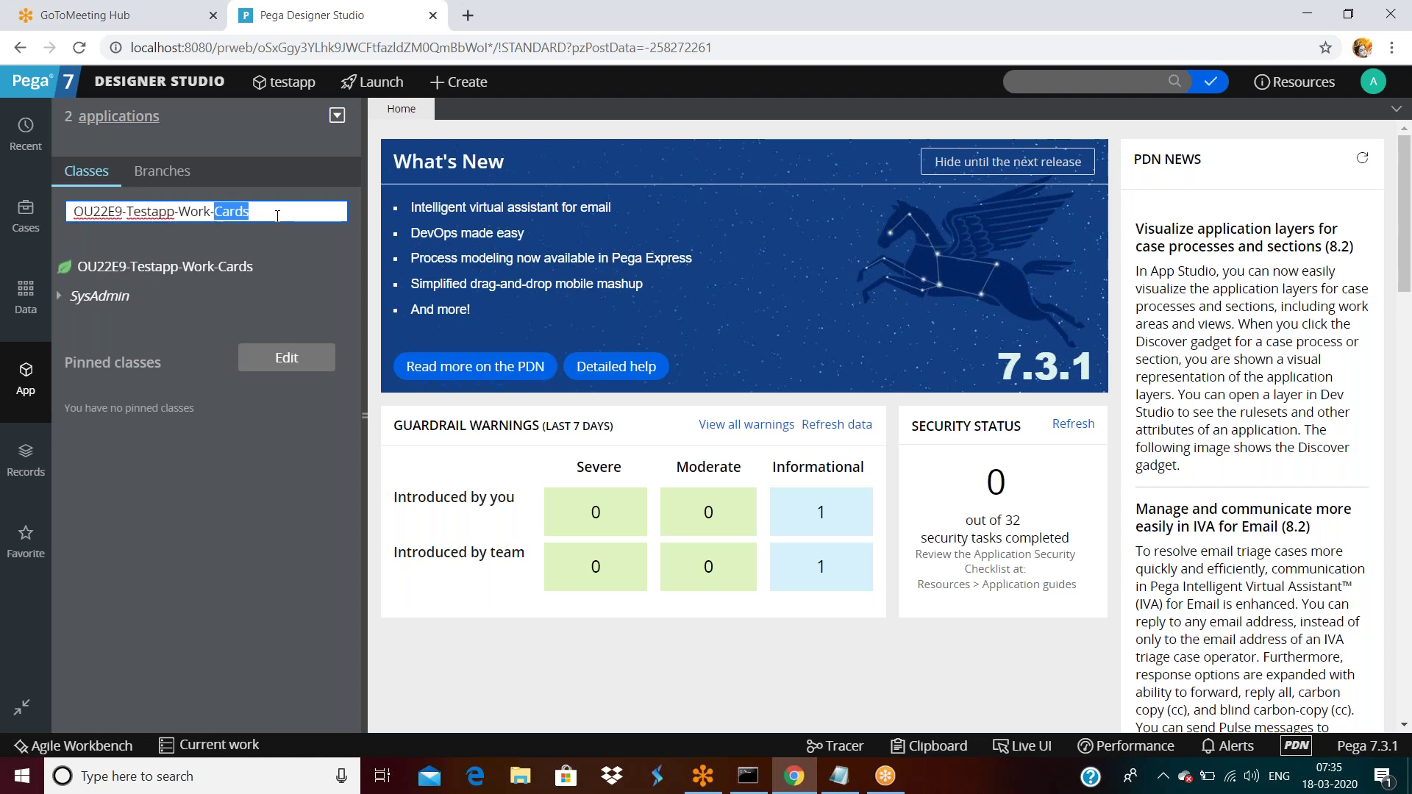
{"action": "left_click", "coordinate": [277, 215]}
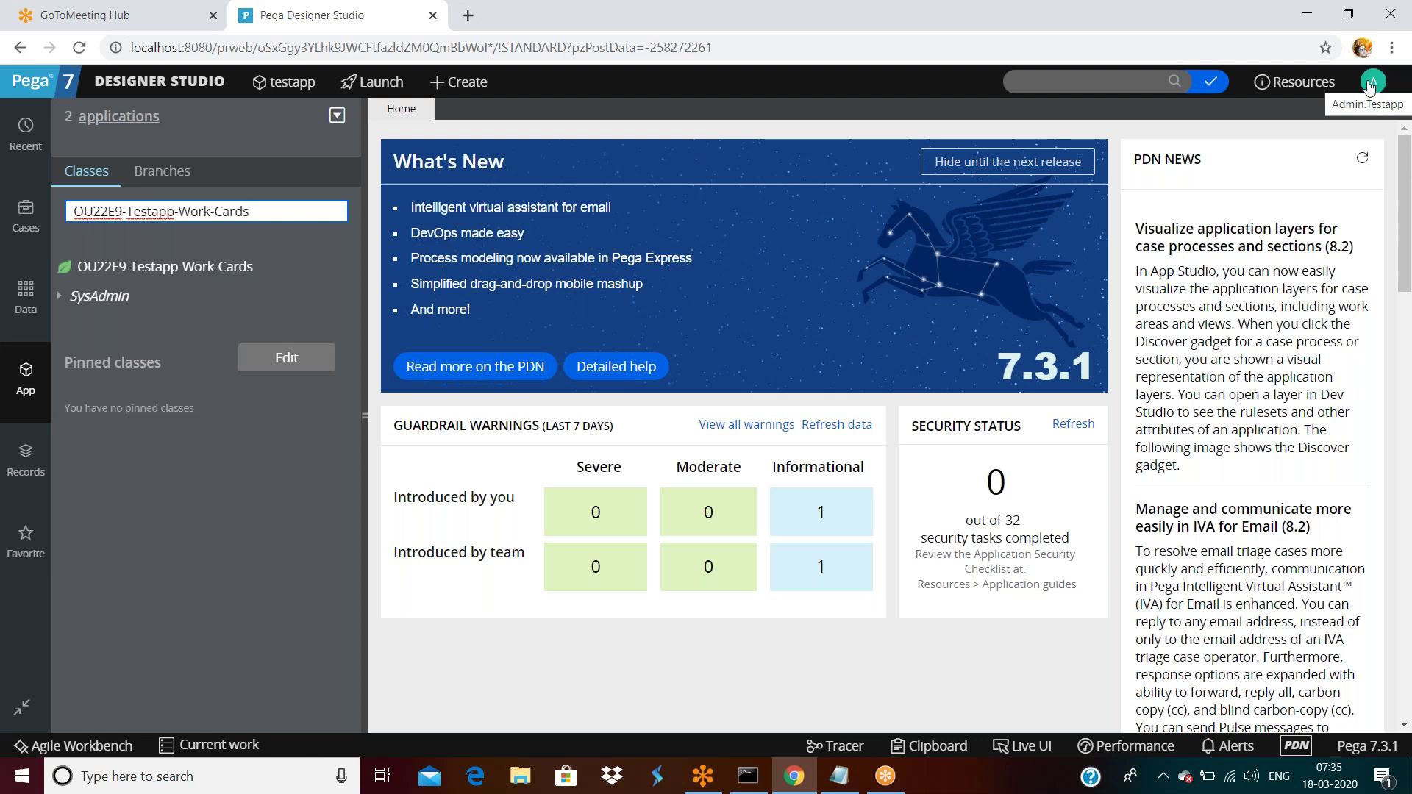
{"action": "left_click", "coordinate": [1371, 84]}
From the operator record, open the Administrator access group's Advanced settings.
{"action": "left_click", "coordinate": [1307, 158]}
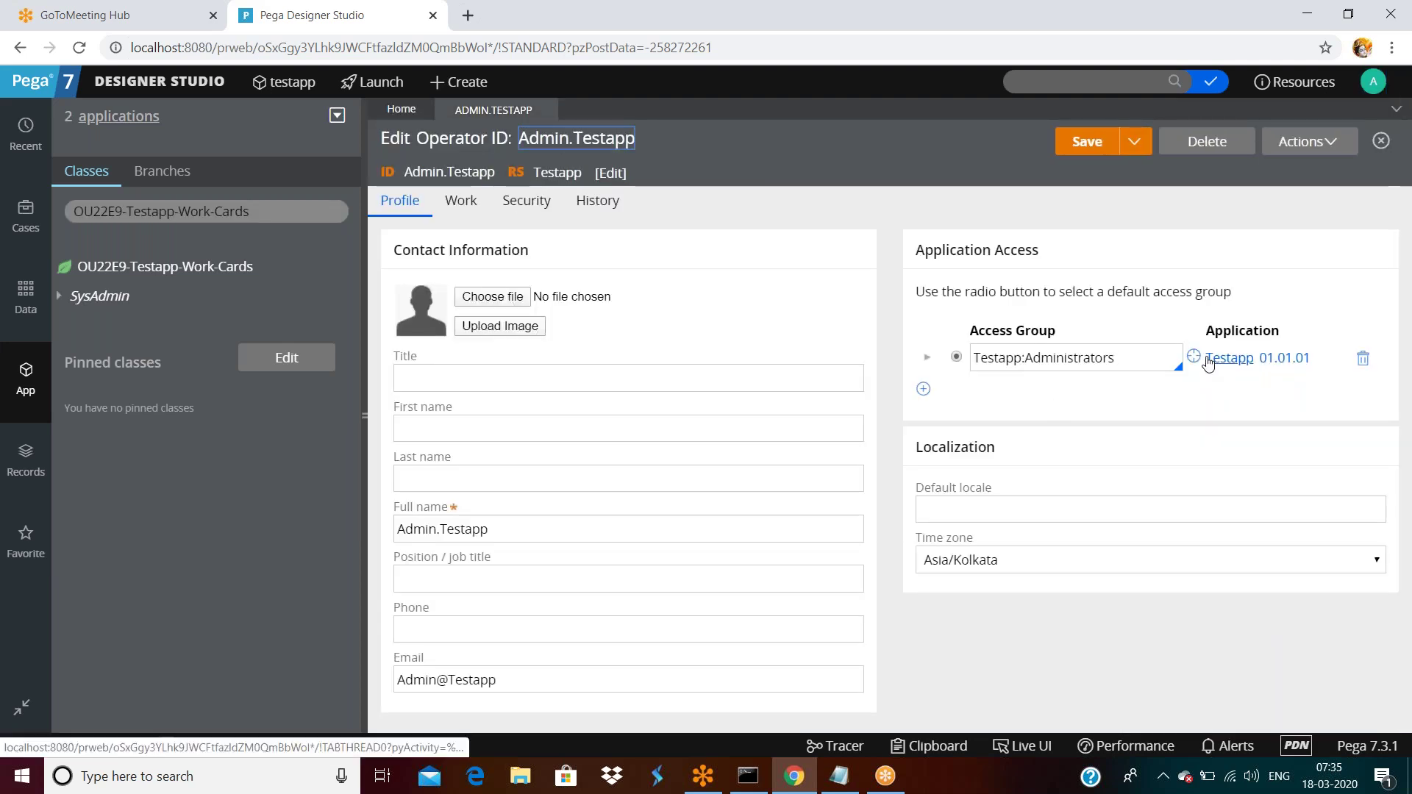
{"action": "left_click", "coordinate": [1192, 357]}
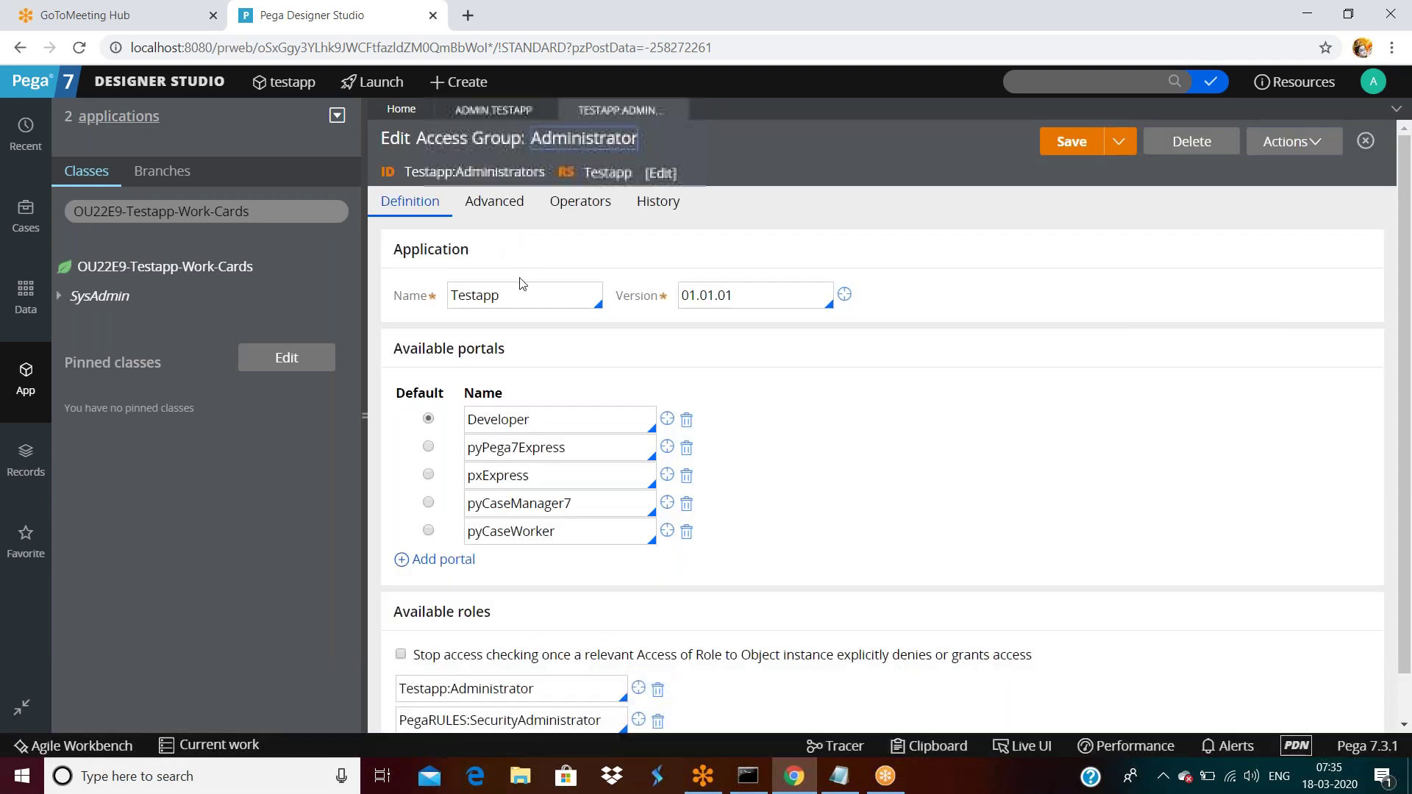
{"action": "left_click", "coordinate": [495, 202]}
Inspect the second work pool name and confirm it ends in OU22E9-Testapp-Work-Cards.
{"action": "left_click", "coordinate": [463, 346]}
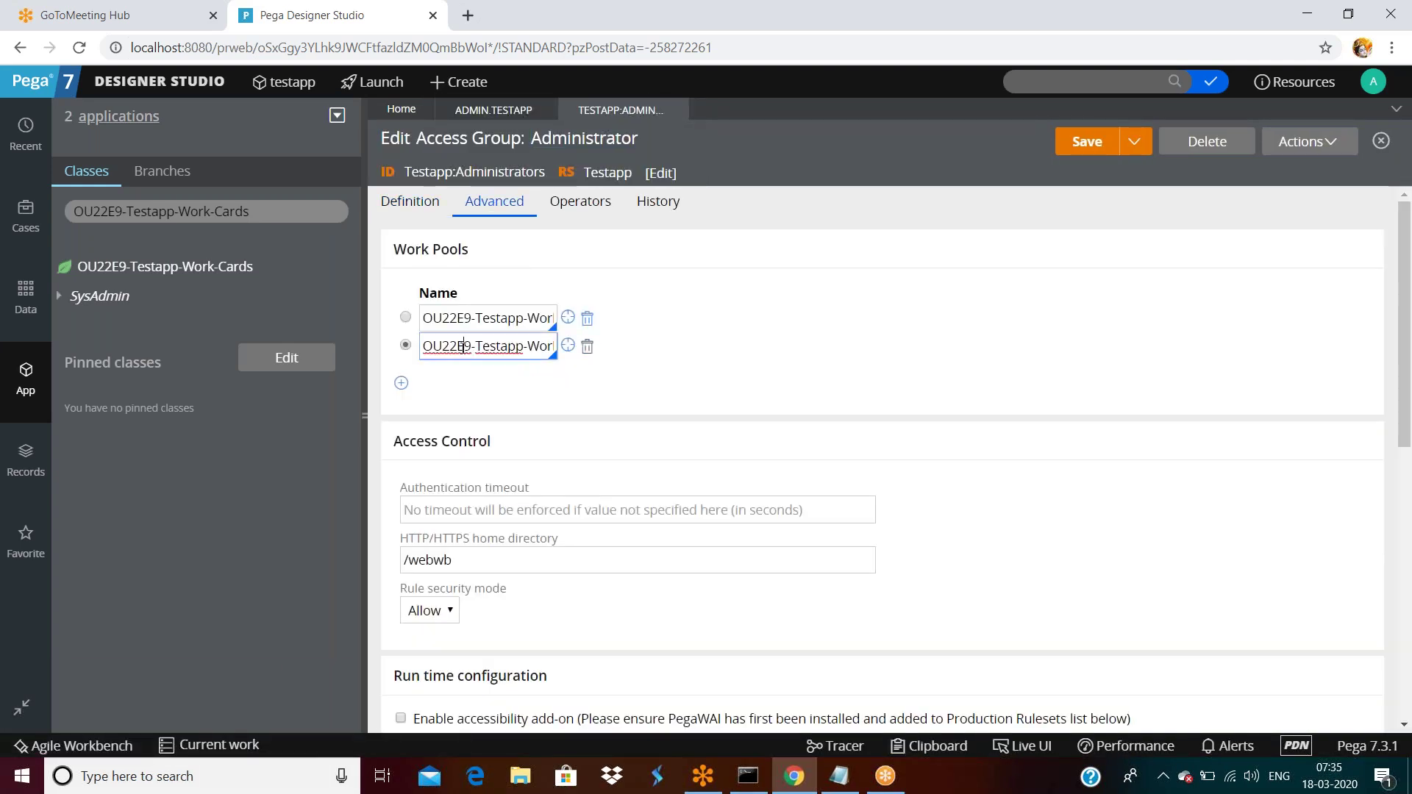
{"action": "key", "text": "End"}
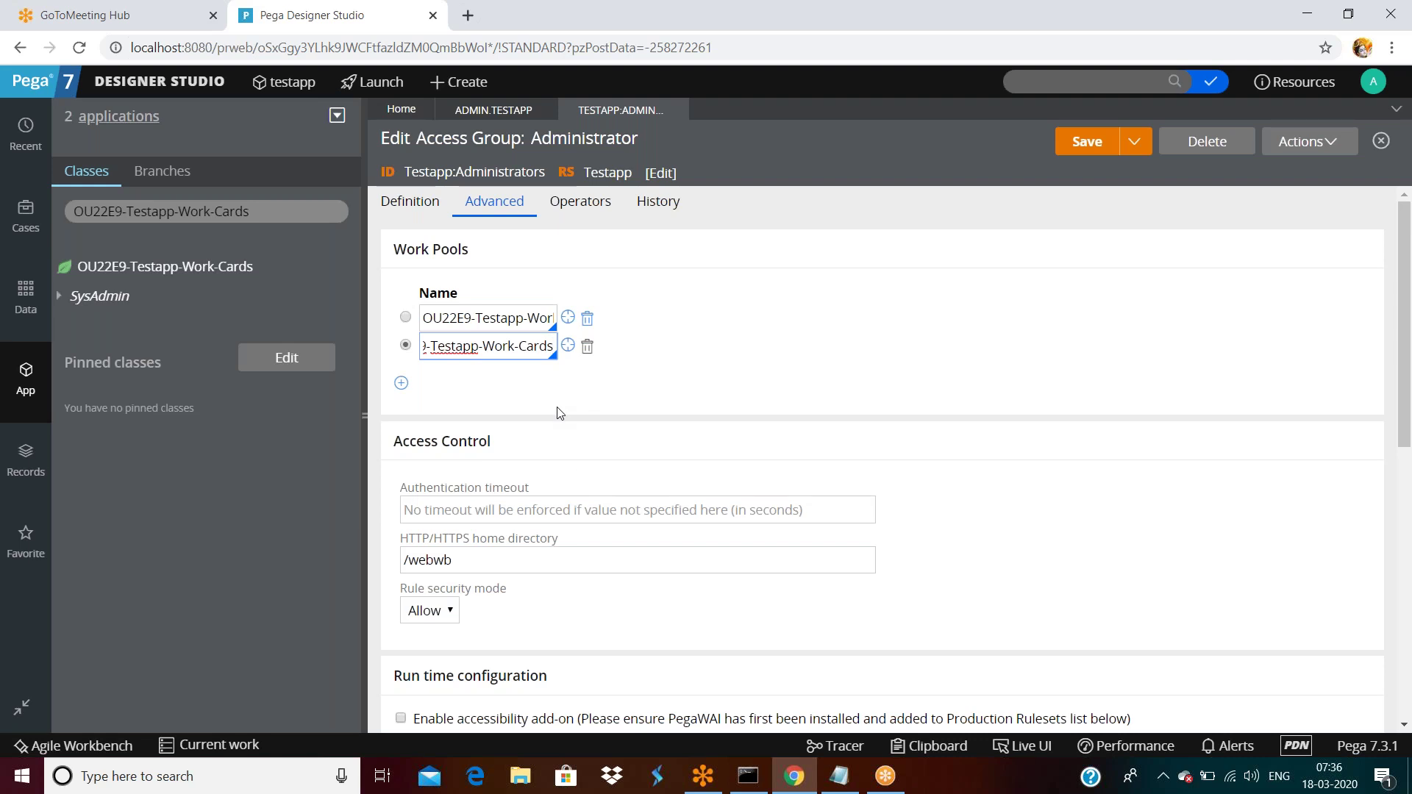
{"action": "scroll", "coordinate": [551, 442], "scroll_direction": "down", "scroll_amount": 5}
{"action": "scroll", "coordinate": [517, 441], "scroll_direction": "up", "scroll_amount": 5}
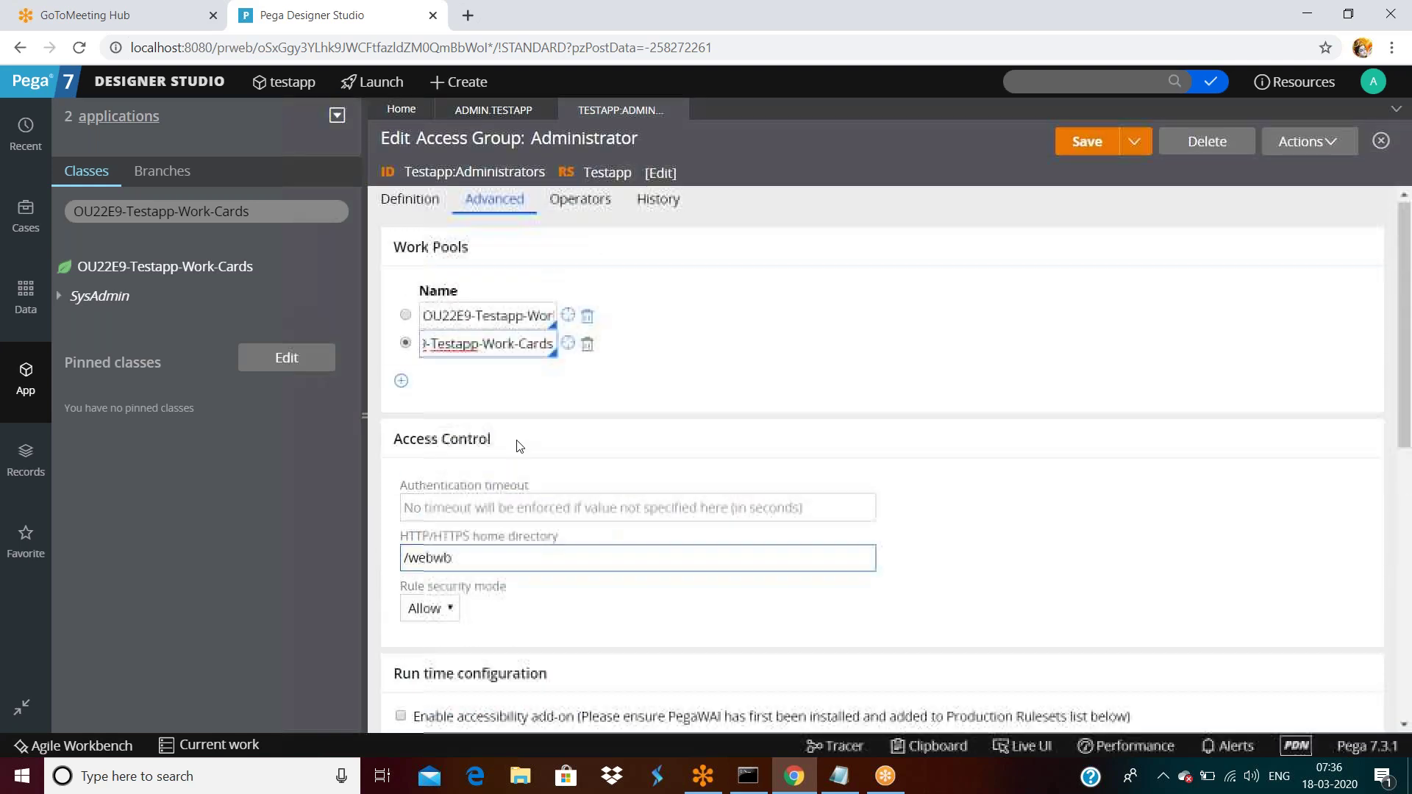
{"action": "double_click", "coordinate": [414, 442]}
{"action": "left_click", "coordinate": [414, 442]}
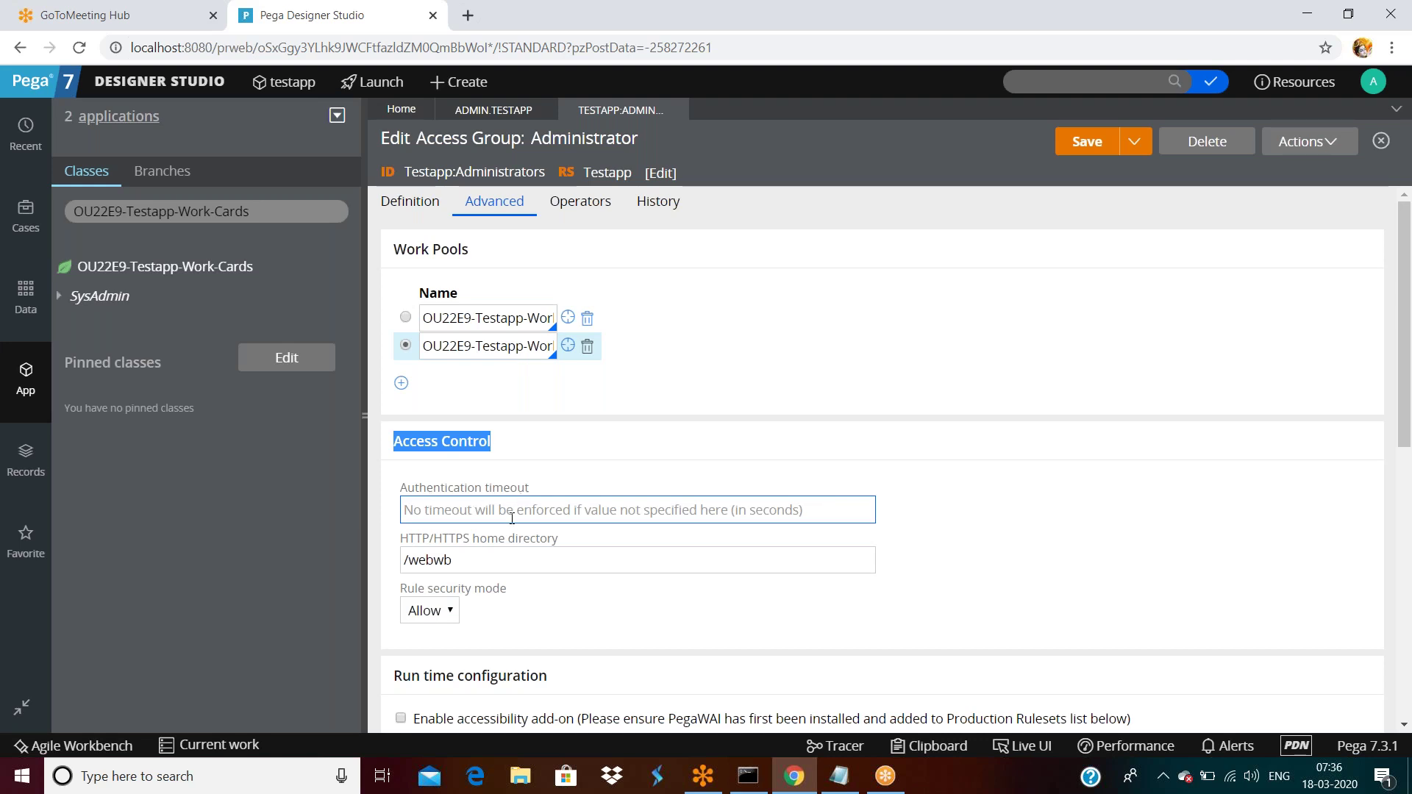
{"action": "left_click", "coordinate": [685, 513]}
{"action": "type", "text": "1"}
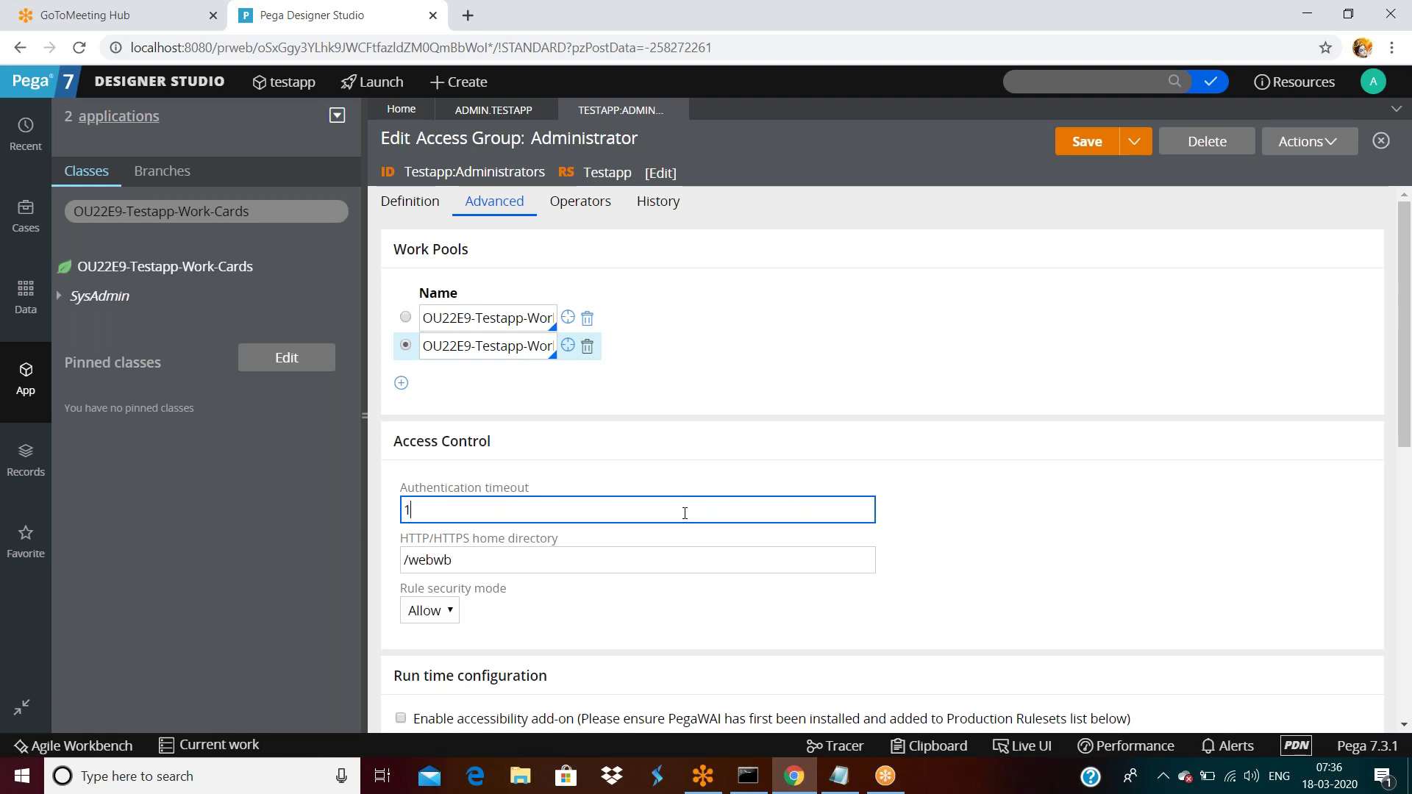
{"action": "type", "text": "20"}
{"action": "double_click", "coordinate": [423, 510]}
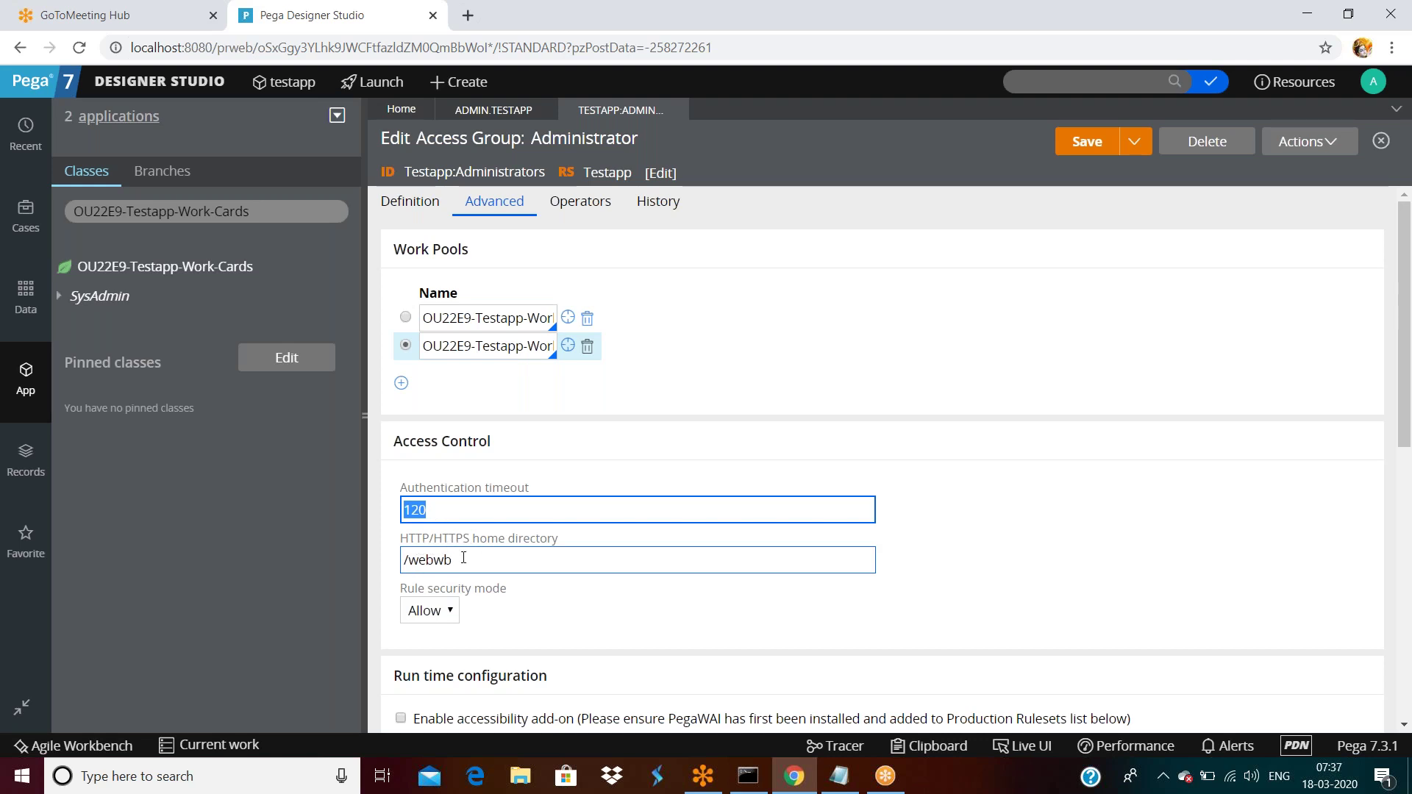
{"action": "left_click", "coordinate": [461, 562]}
{"action": "double_click", "coordinate": [463, 561]}
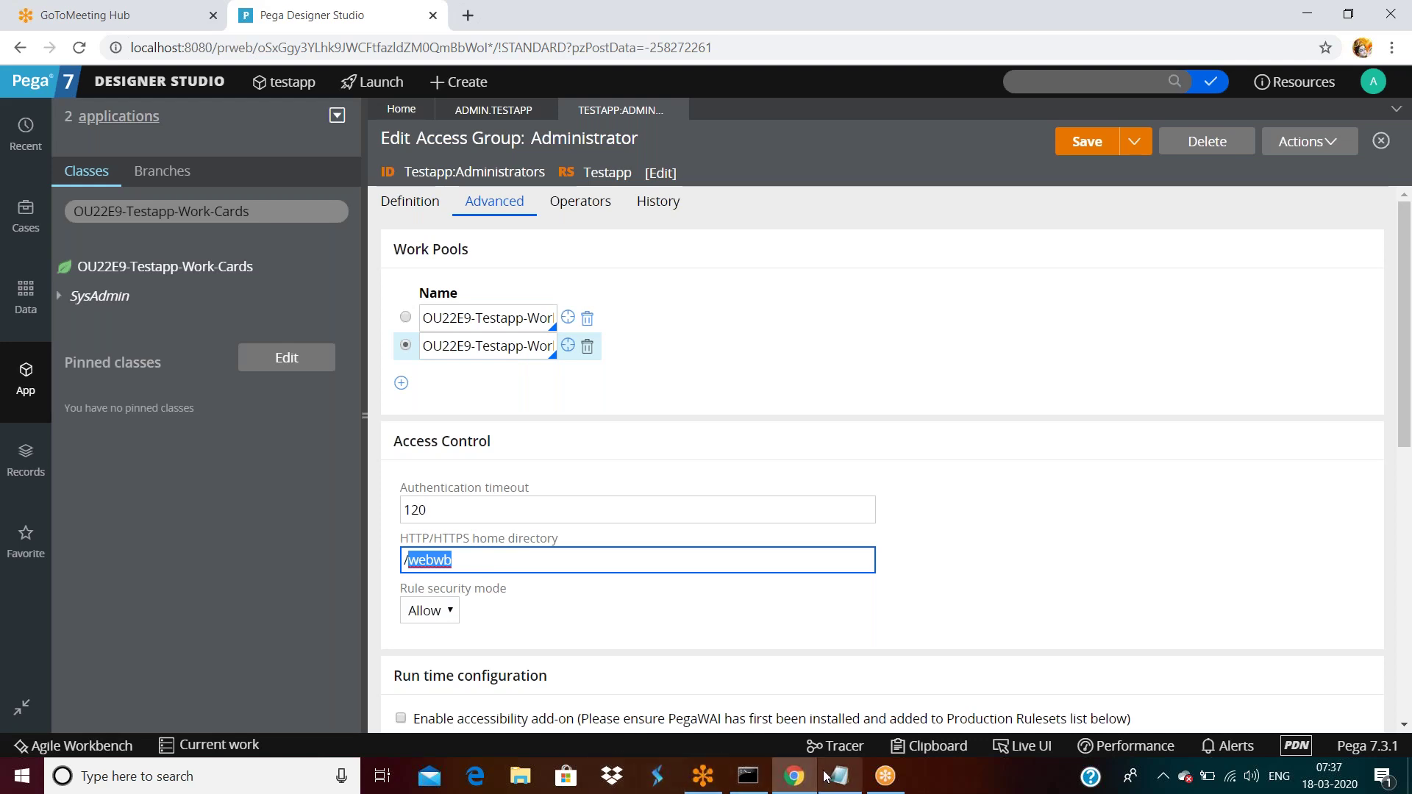
{"action": "left_click", "coordinate": [517, 780]}
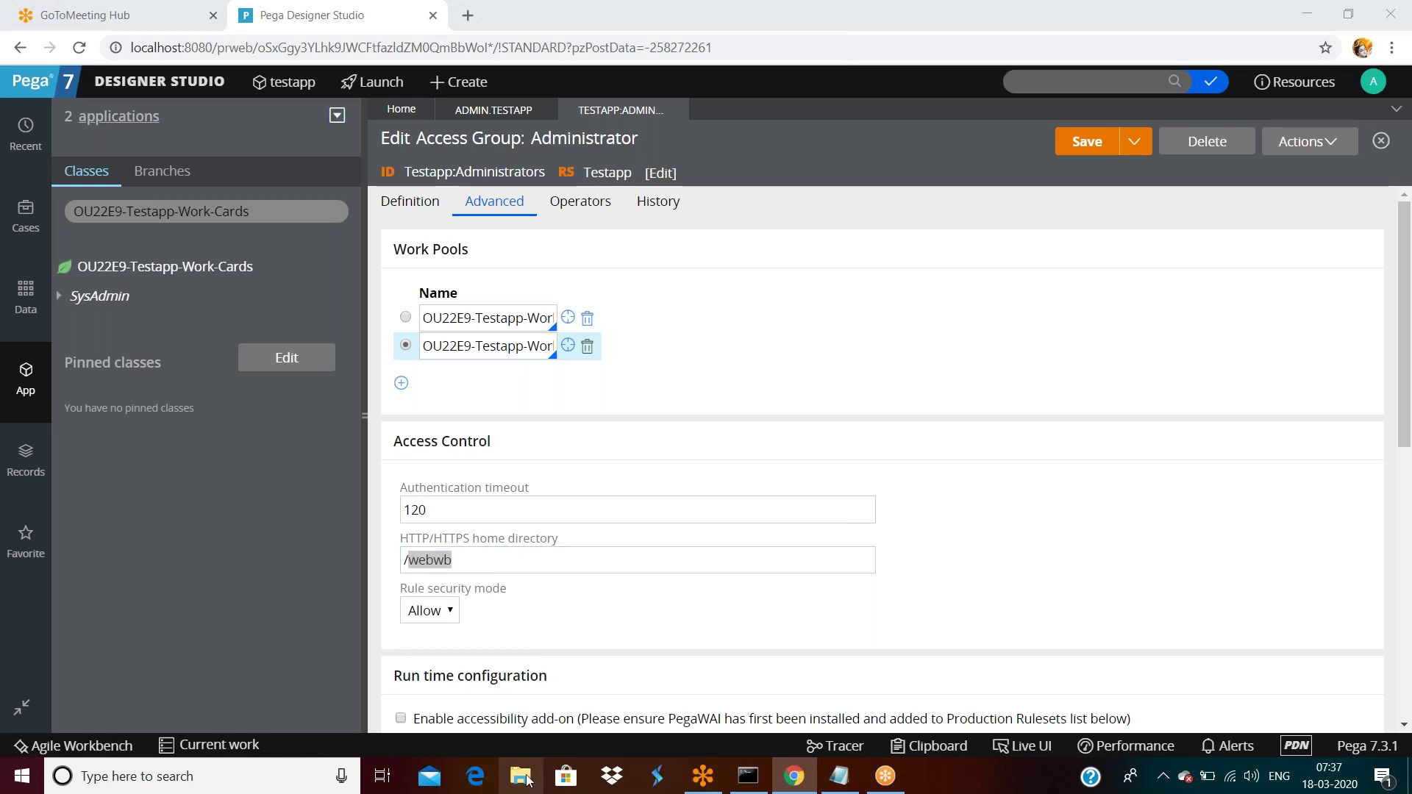
{"action": "left_click", "coordinate": [522, 778]}
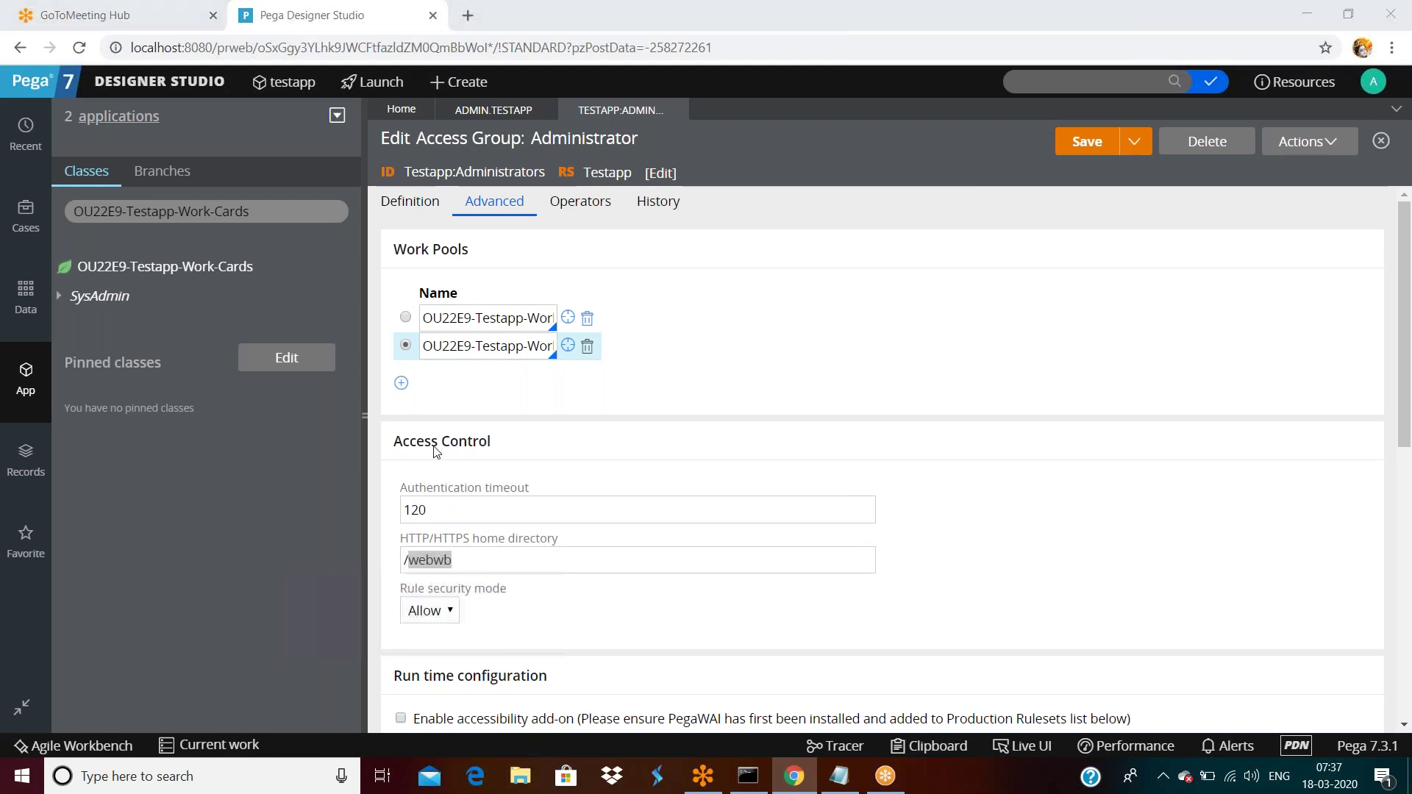
Maximize File Explorer, browse to C:\PRPCPersonalEdition and search it for 'webwb'.
{"action": "left_click", "coordinate": [1140, 171]}
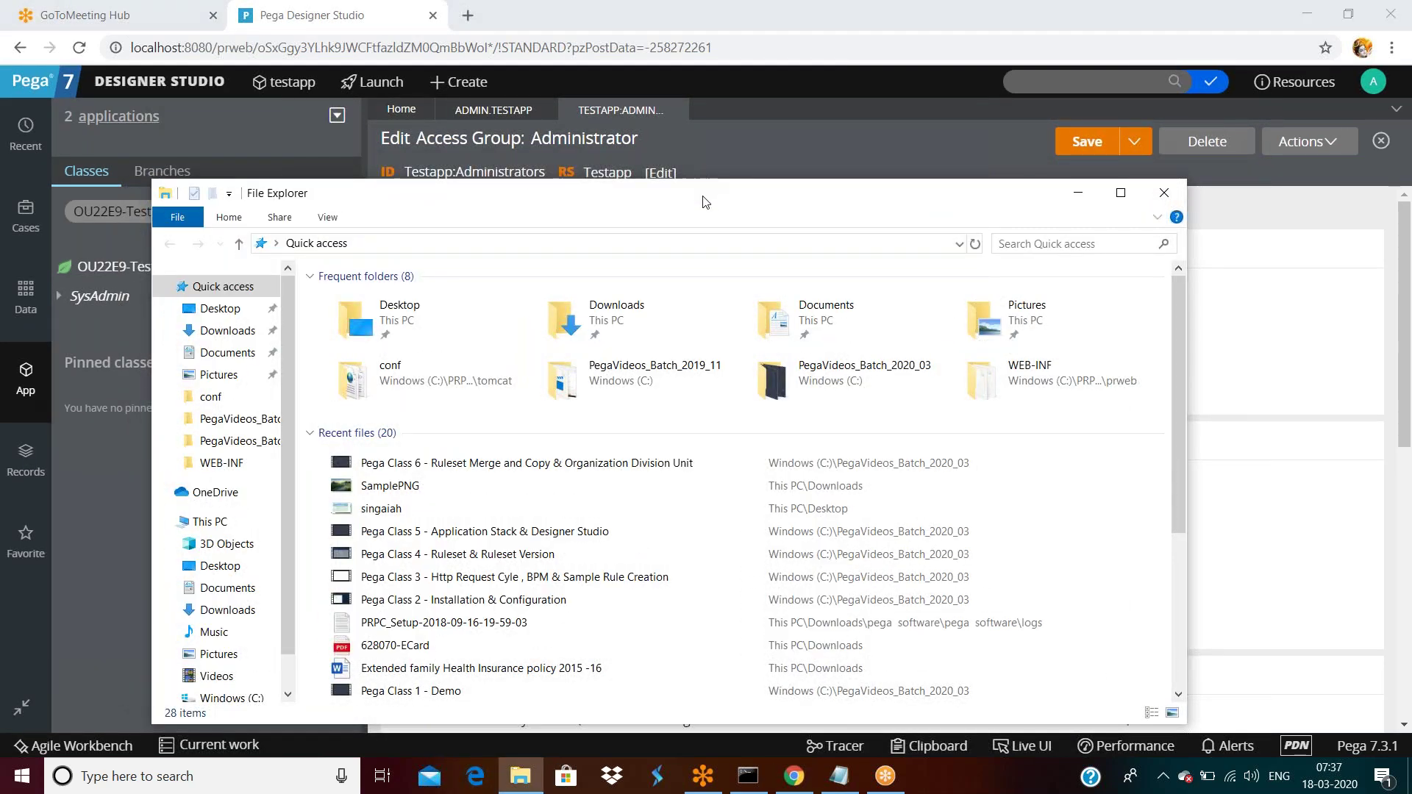
{"action": "double_click", "coordinate": [705, 202]}
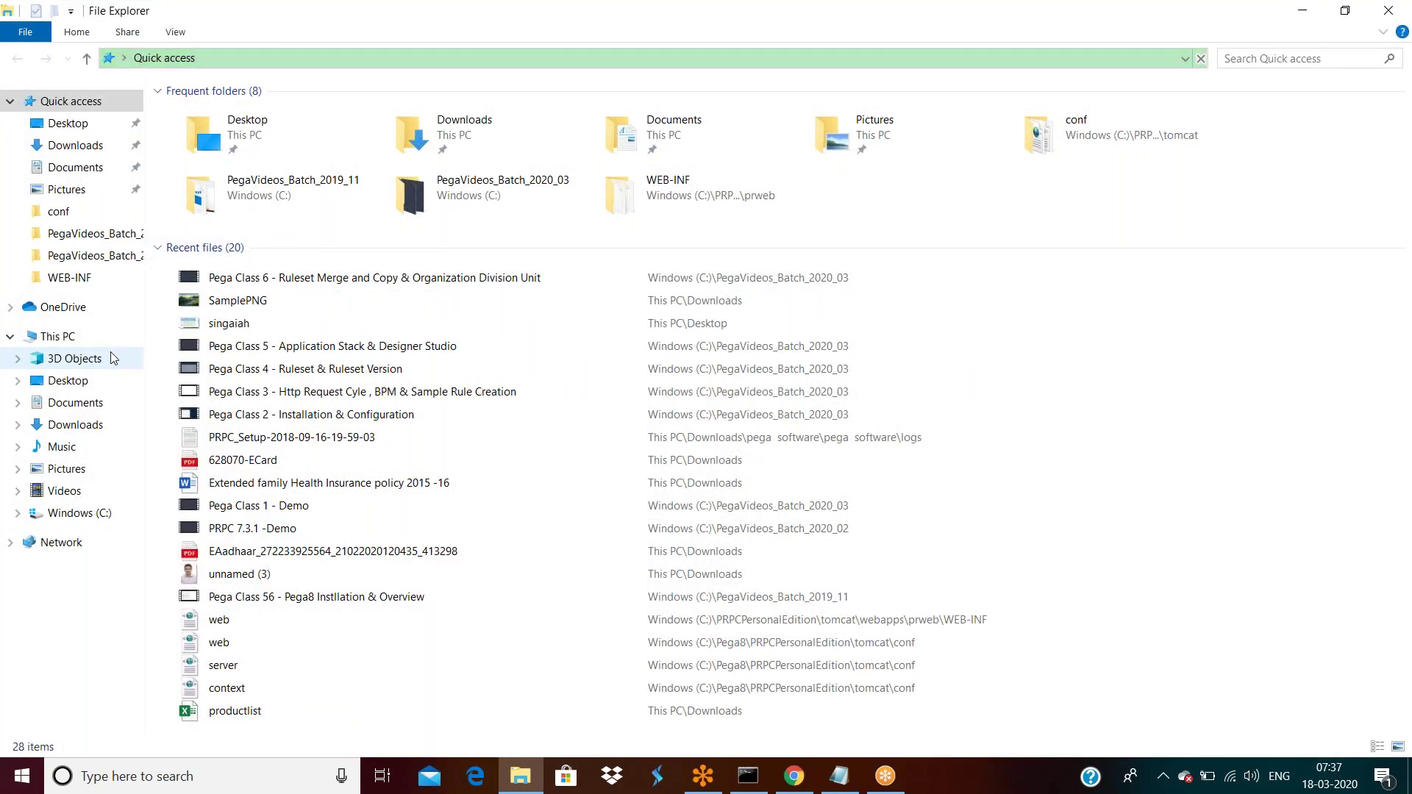
{"action": "left_click", "coordinate": [83, 344]}
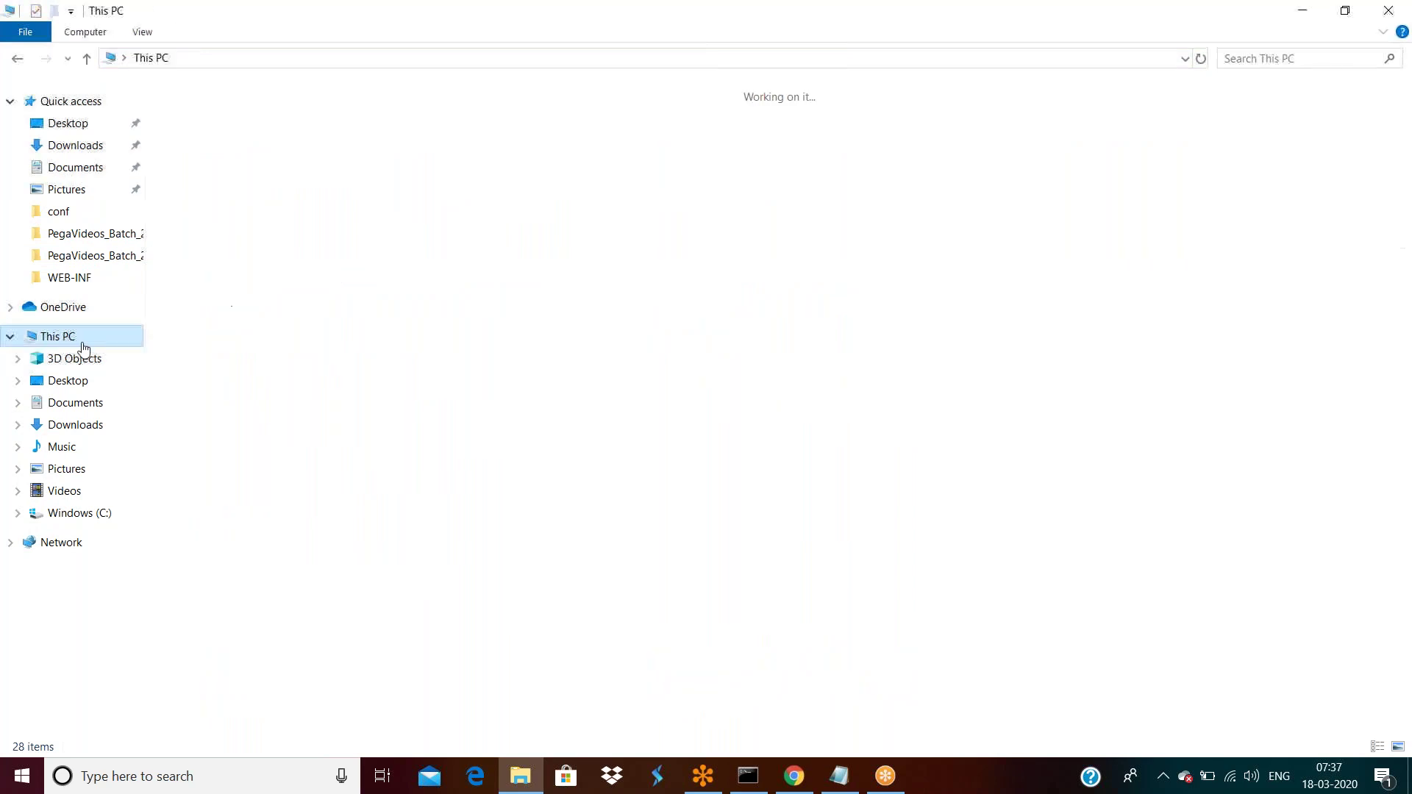
{"action": "double_click", "coordinate": [294, 253]}
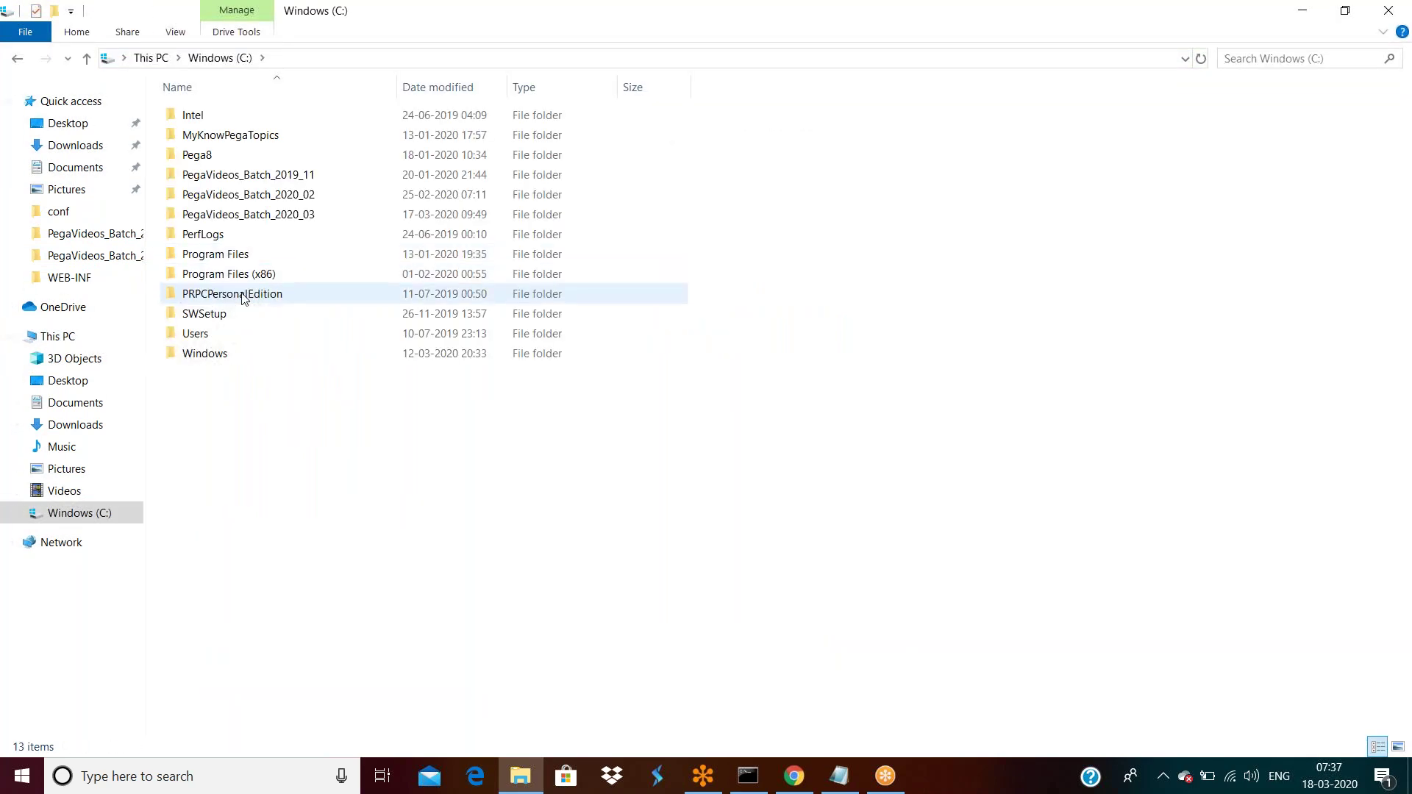
{"action": "double_click", "coordinate": [243, 294]}
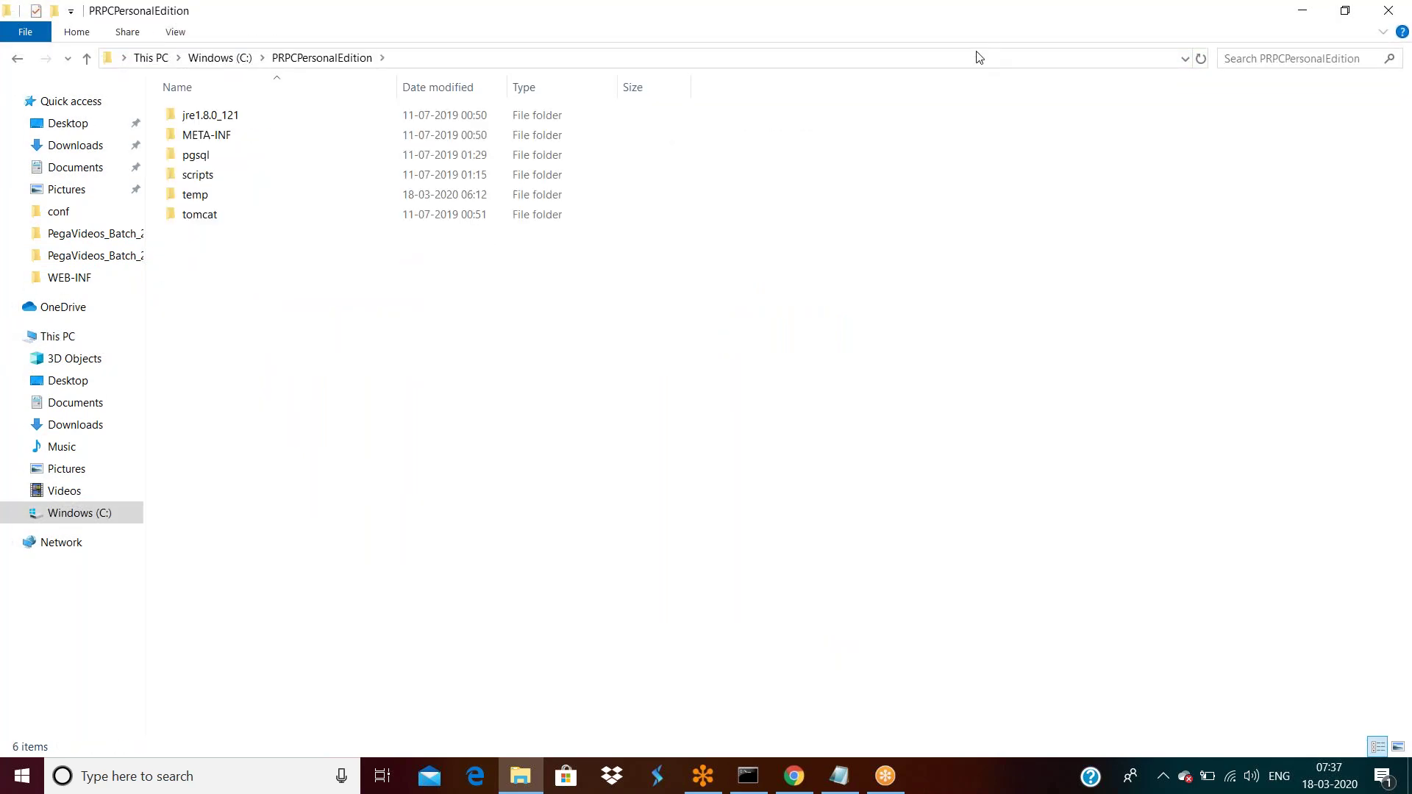
{"action": "left_click", "coordinate": [1261, 58]}
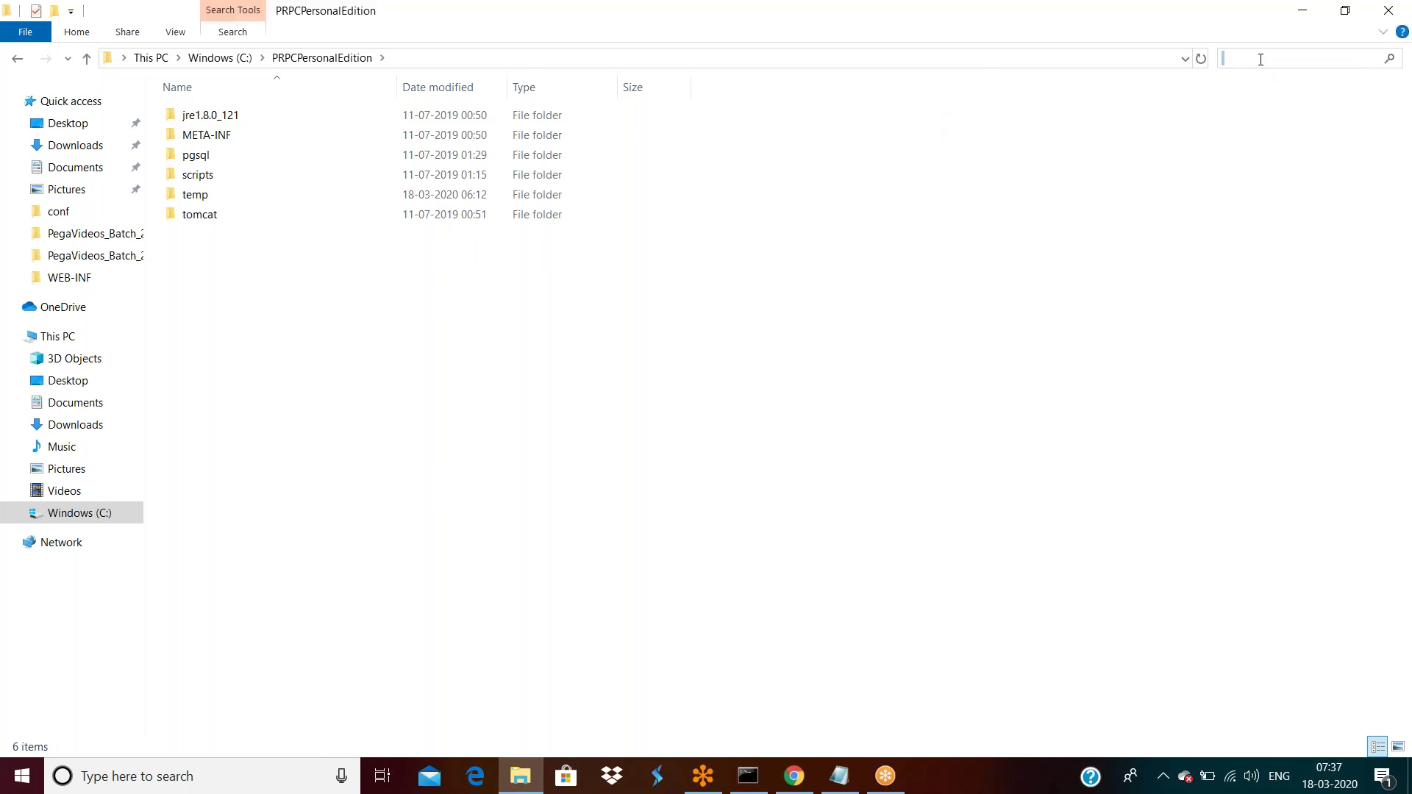
{"action": "type", "text": "webwb"}
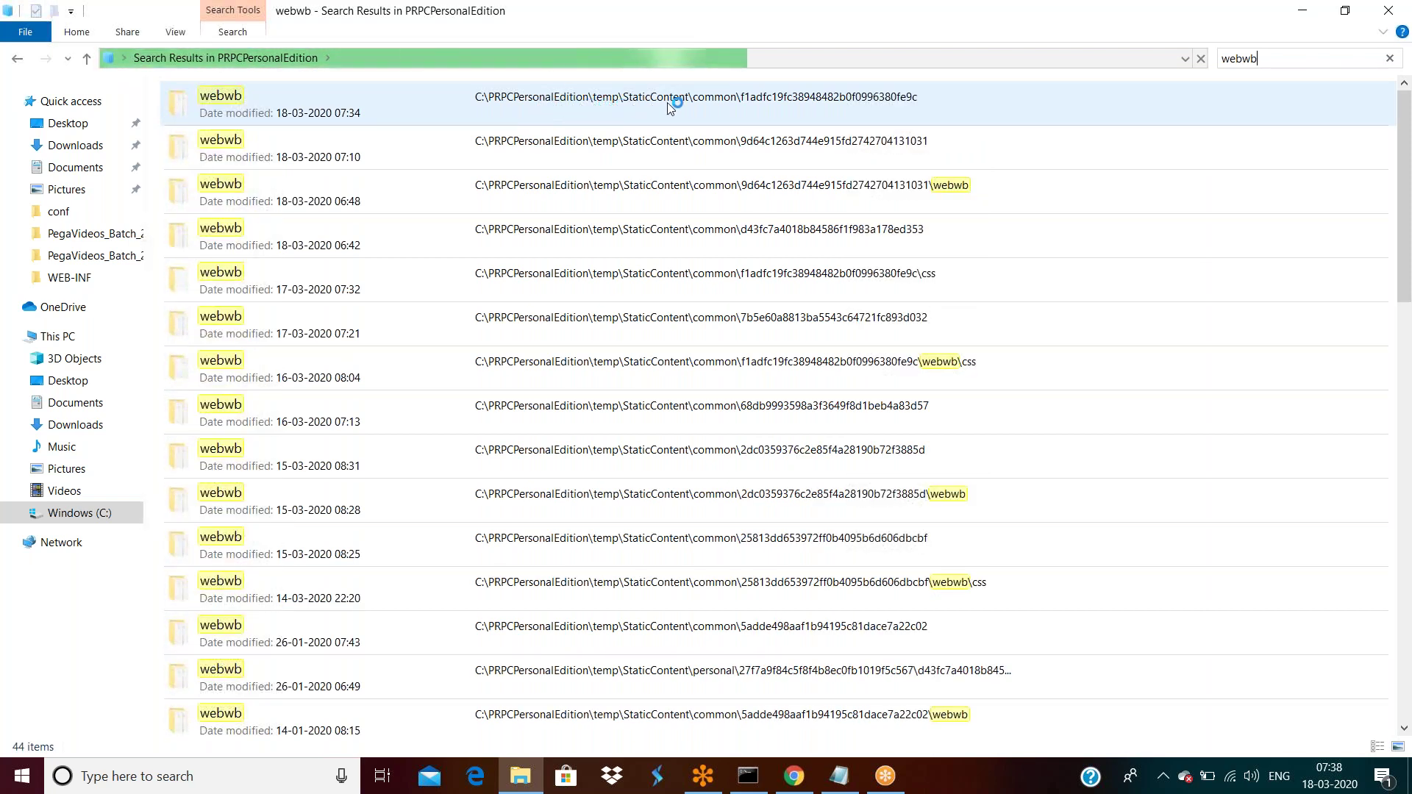
Open the first webwb folder from the search results.
{"action": "double_click", "coordinate": [297, 114]}
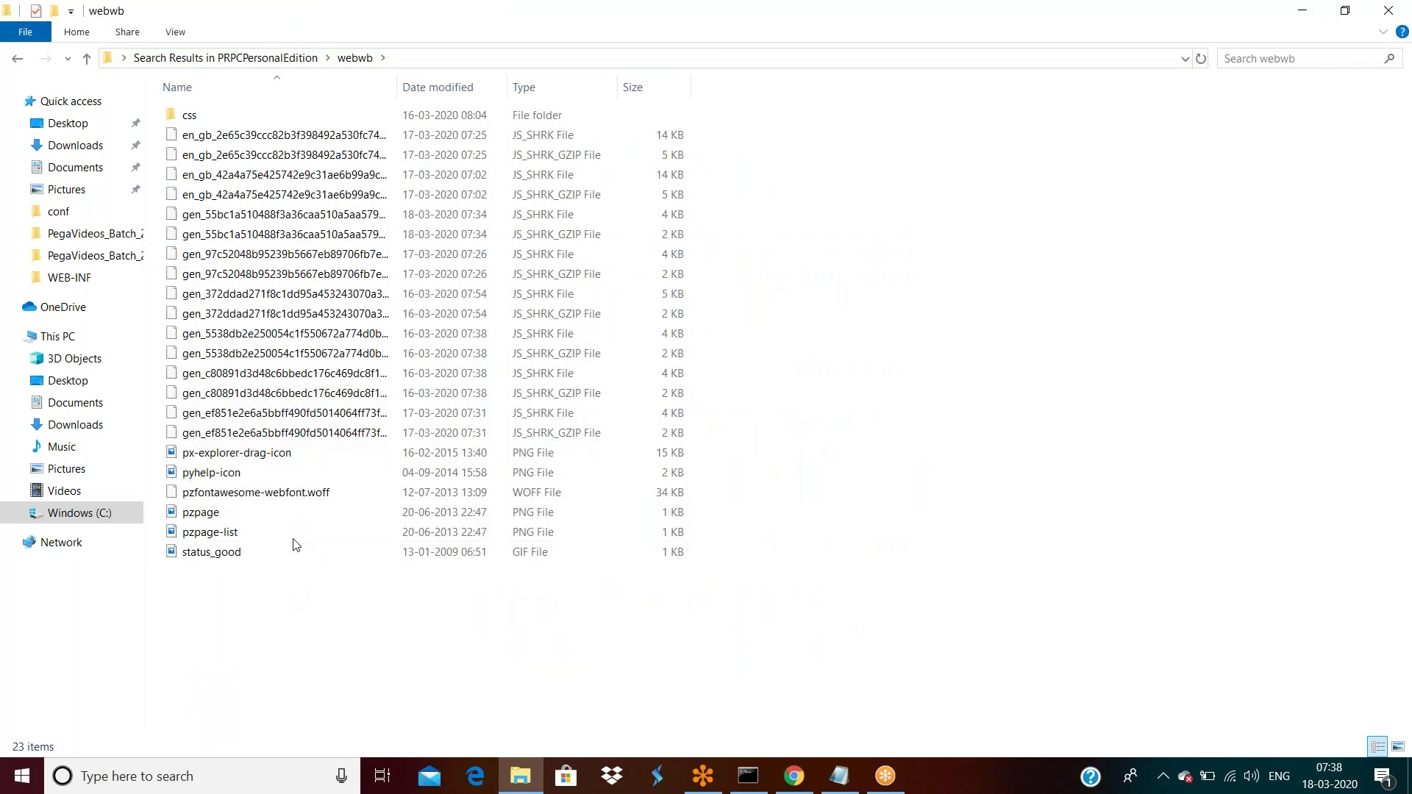
{"action": "left_click", "coordinate": [284, 58]}
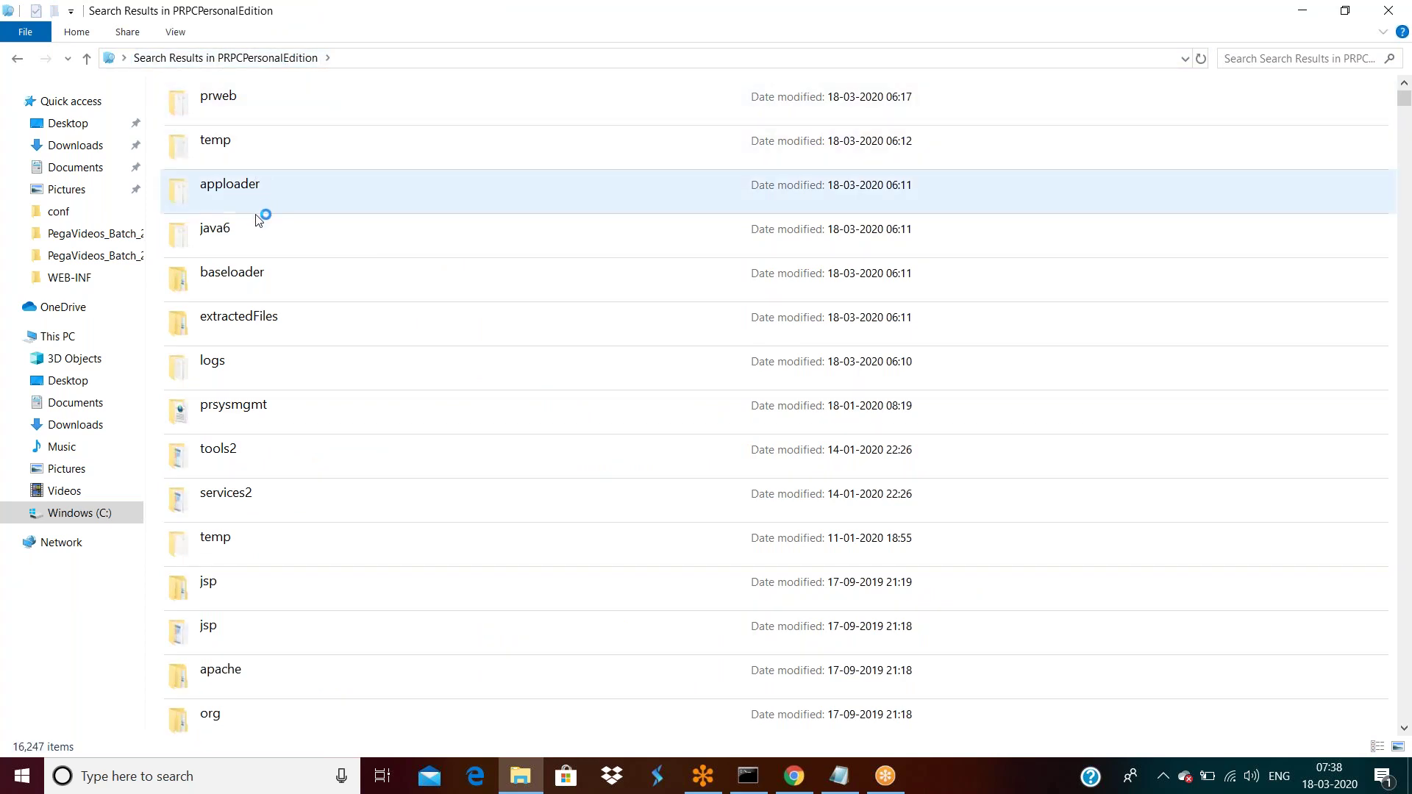
{"action": "left_click", "coordinate": [17, 58]}
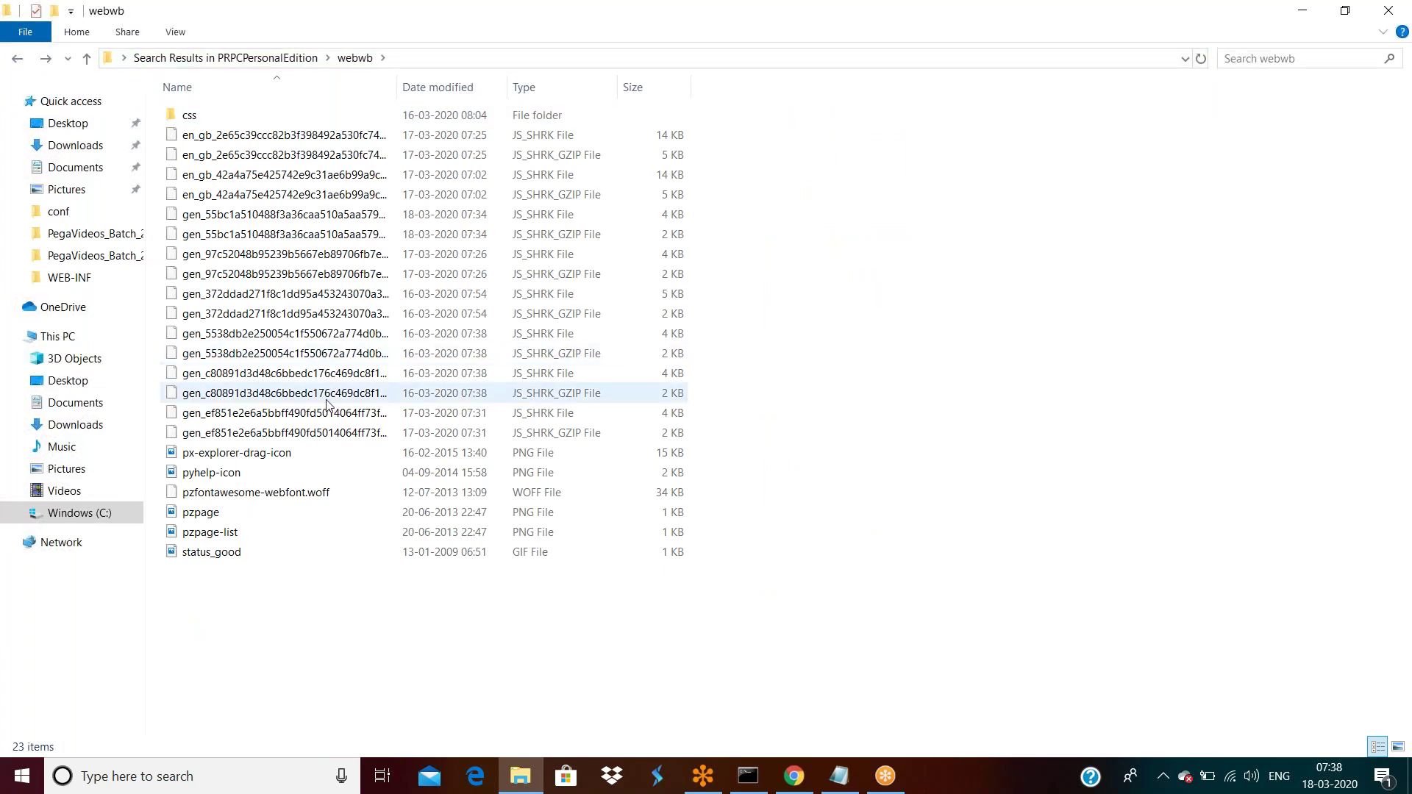
Read an en_gb file's Location in its Properties, cancel, and return to the search results.
{"action": "left_click", "coordinate": [302, 135]}
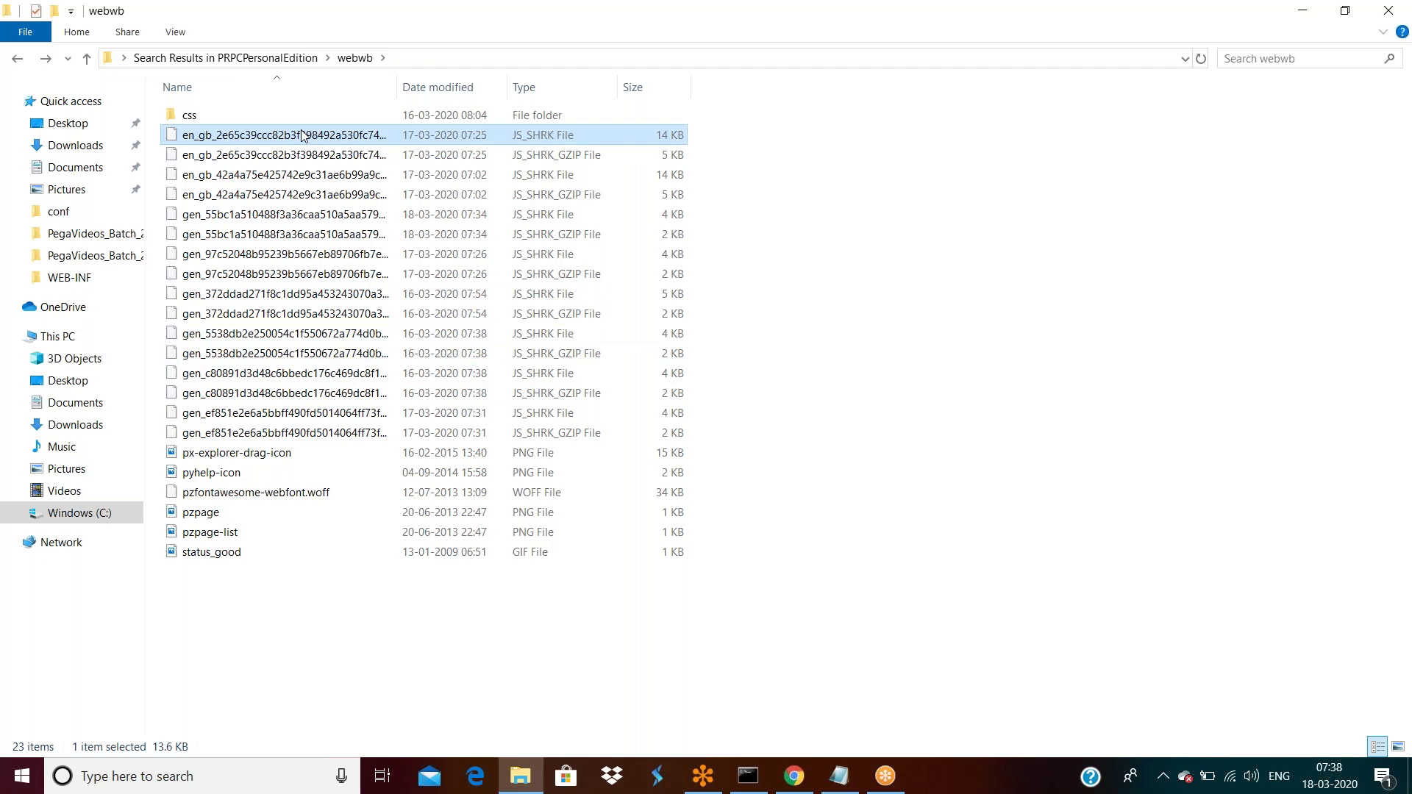
{"action": "right_click", "coordinate": [301, 135]}
{"action": "left_click", "coordinate": [350, 453]}
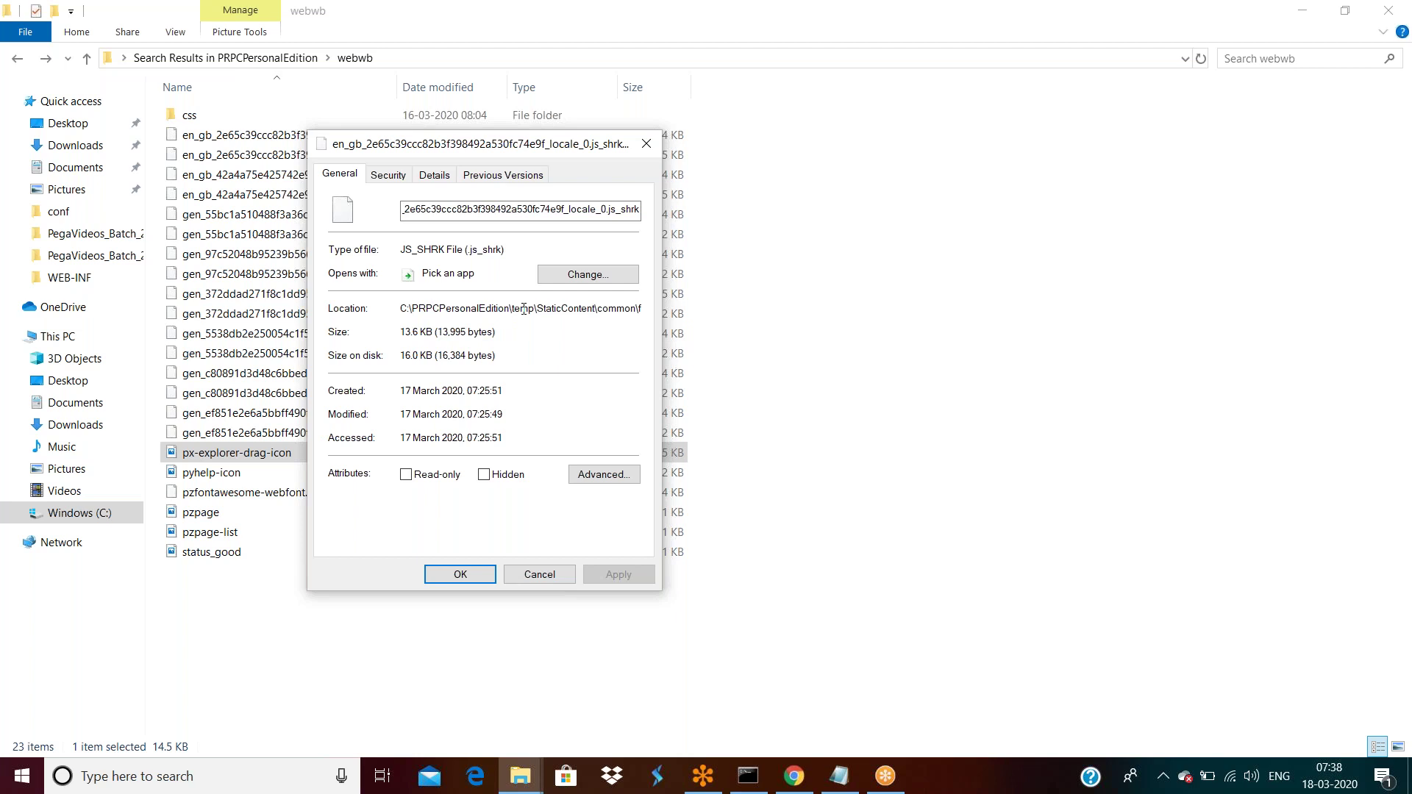
{"action": "double_click", "coordinate": [523, 308]}
{"action": "left_click", "coordinate": [524, 309]}
{"action": "left_click", "coordinate": [537, 575]}
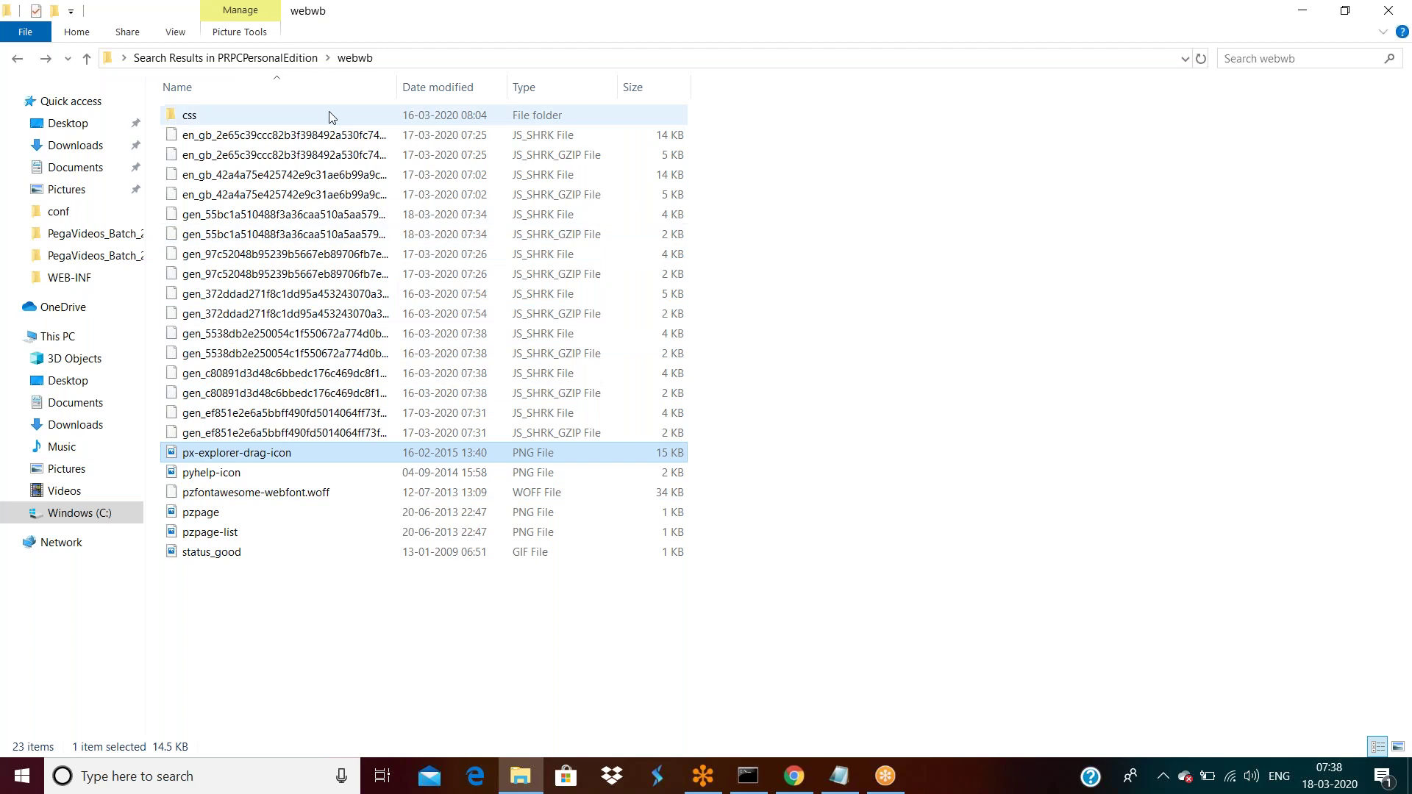
{"action": "left_click", "coordinate": [283, 65]}
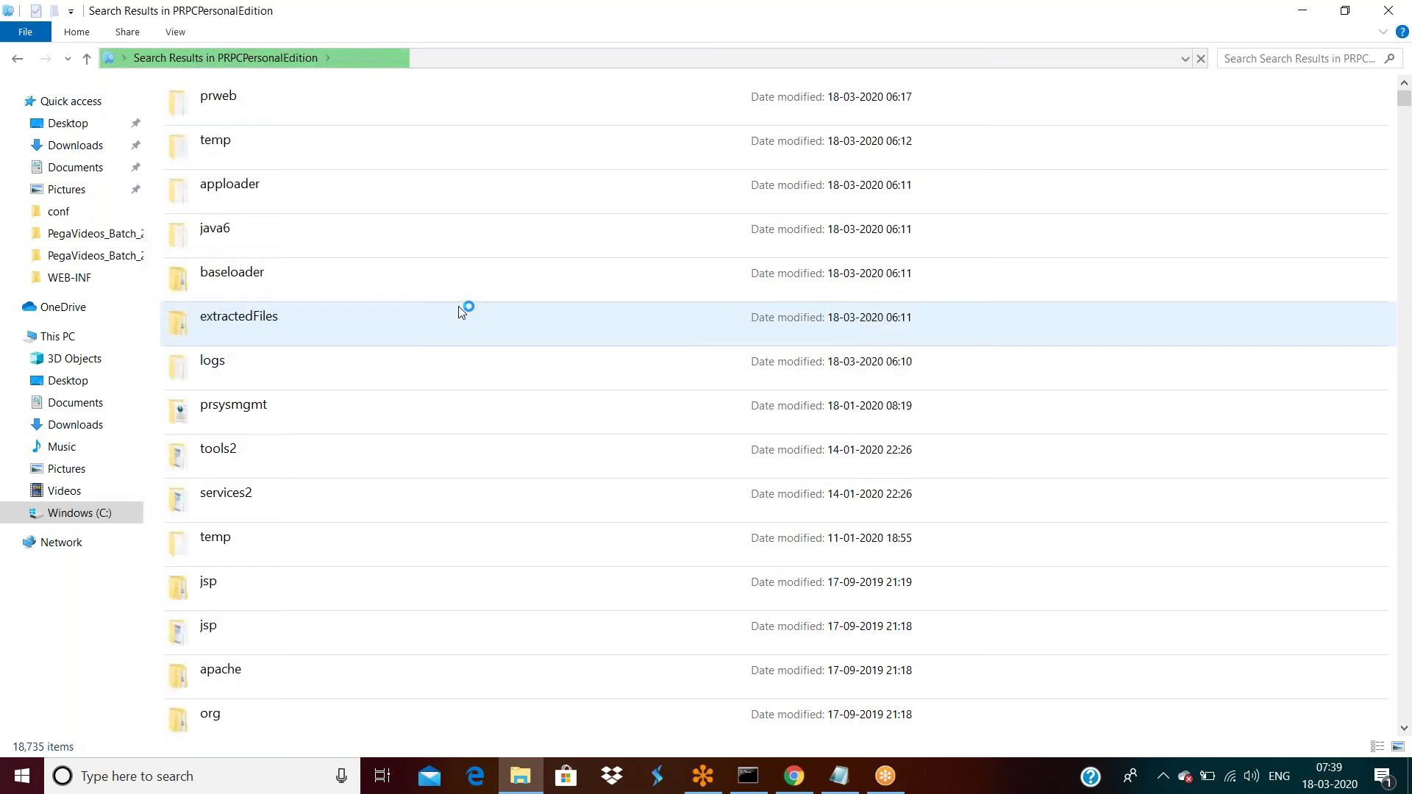
{"action": "left_click", "coordinate": [795, 776]}
From the App explorer, create a new Text File record on class OU22E9-Testapp-Work-Cards.
{"action": "triple_click", "coordinate": [518, 564]}
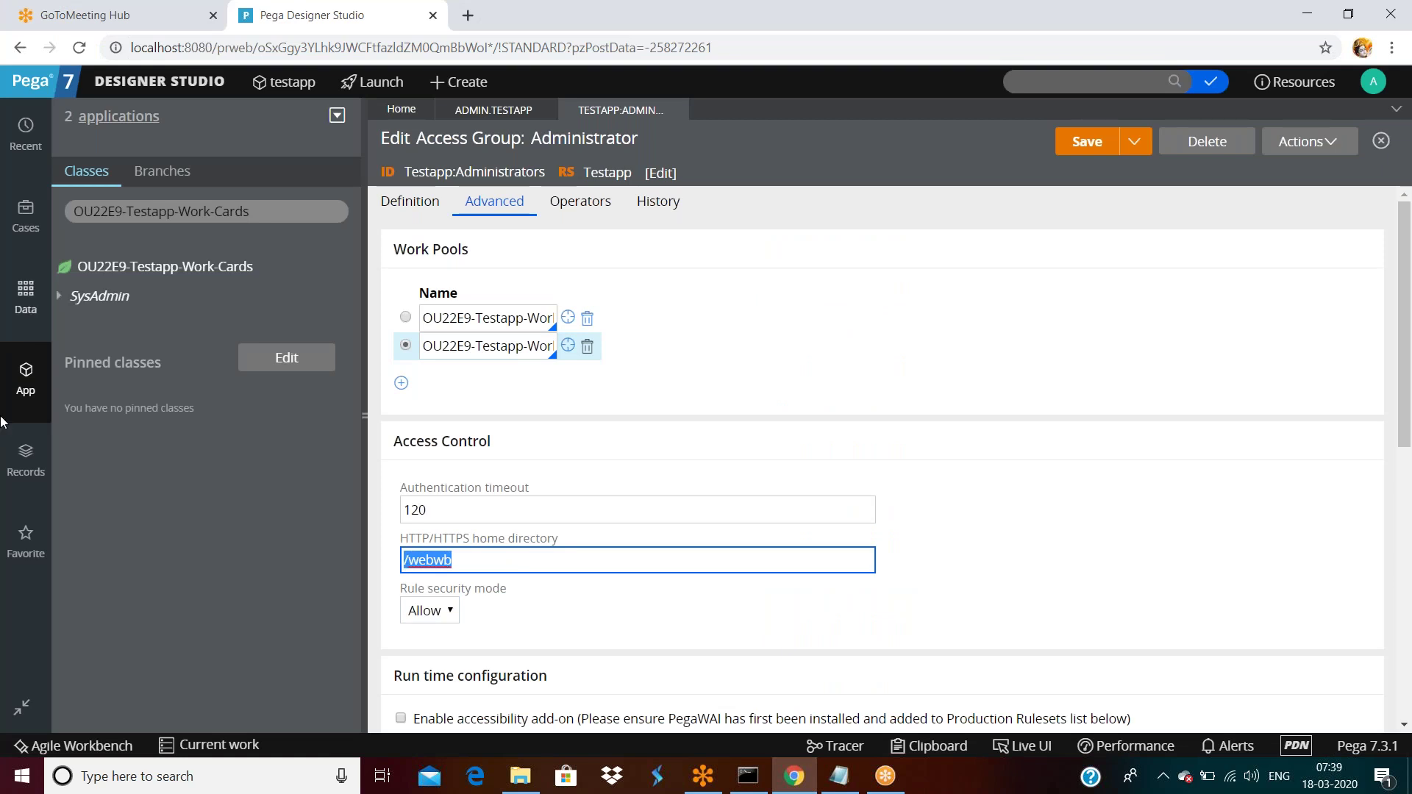
{"action": "left_click", "coordinate": [28, 377]}
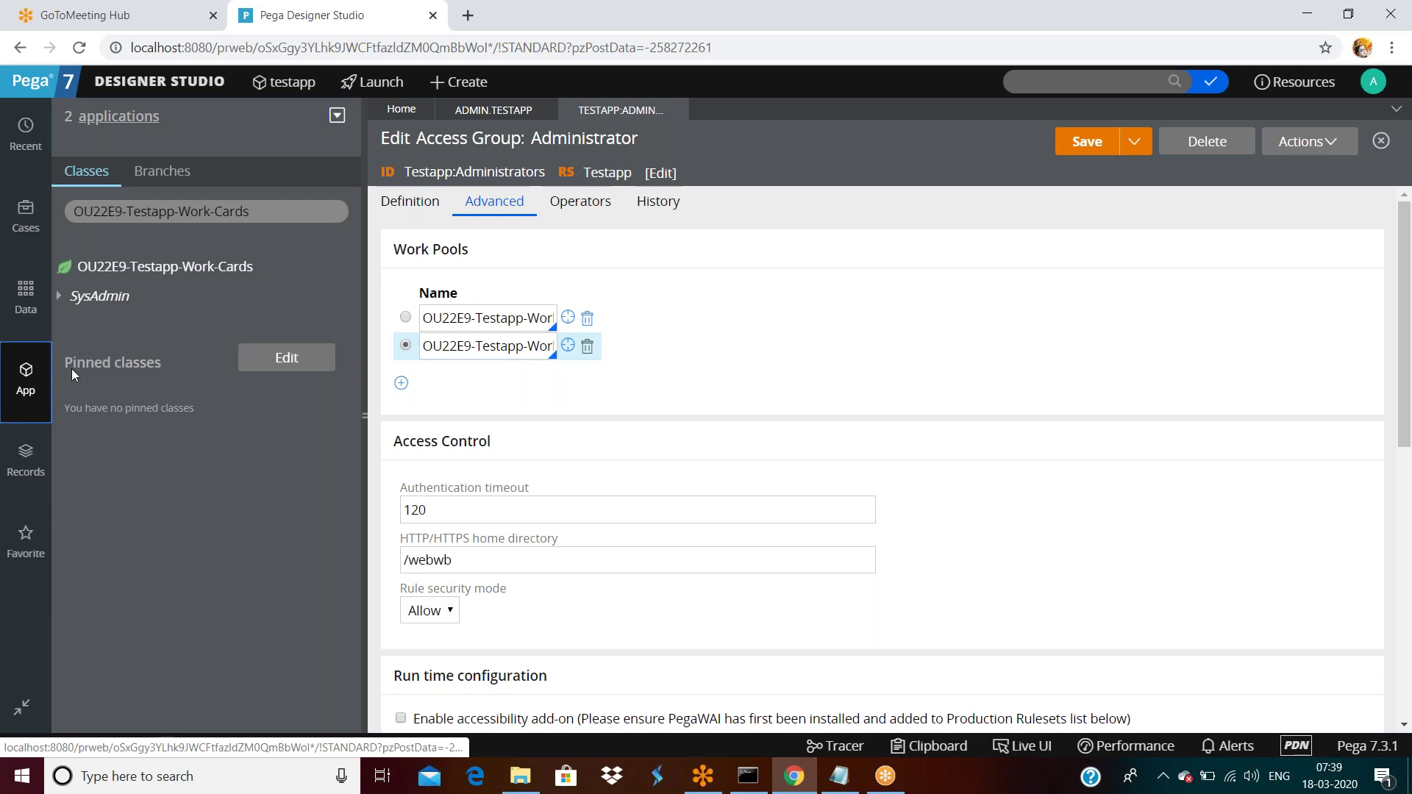
{"action": "right_click", "coordinate": [207, 273]}
{"action": "mouse_move", "coordinate": [195, 291]}
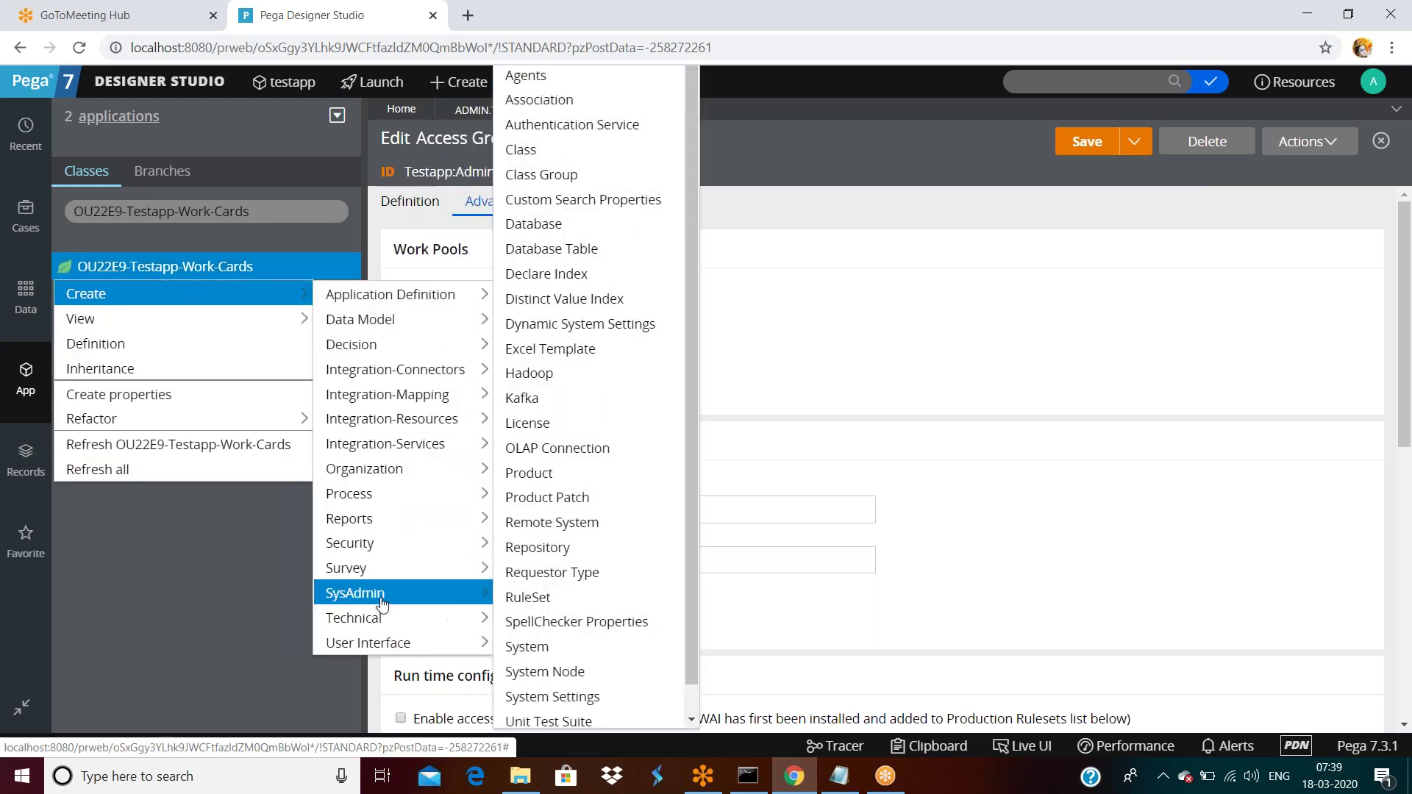
{"action": "mouse_move", "coordinate": [382, 619]}
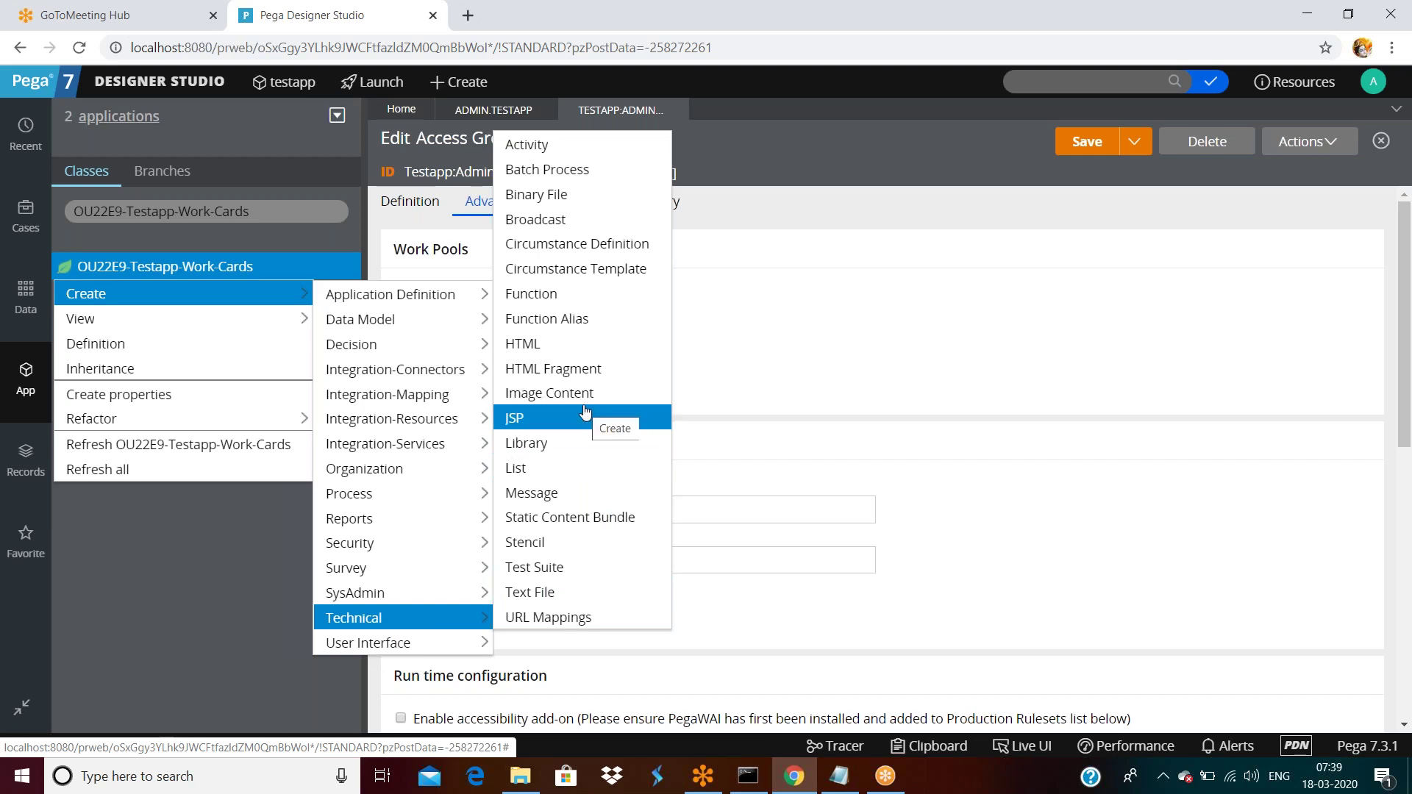
{"action": "left_click", "coordinate": [546, 598]}
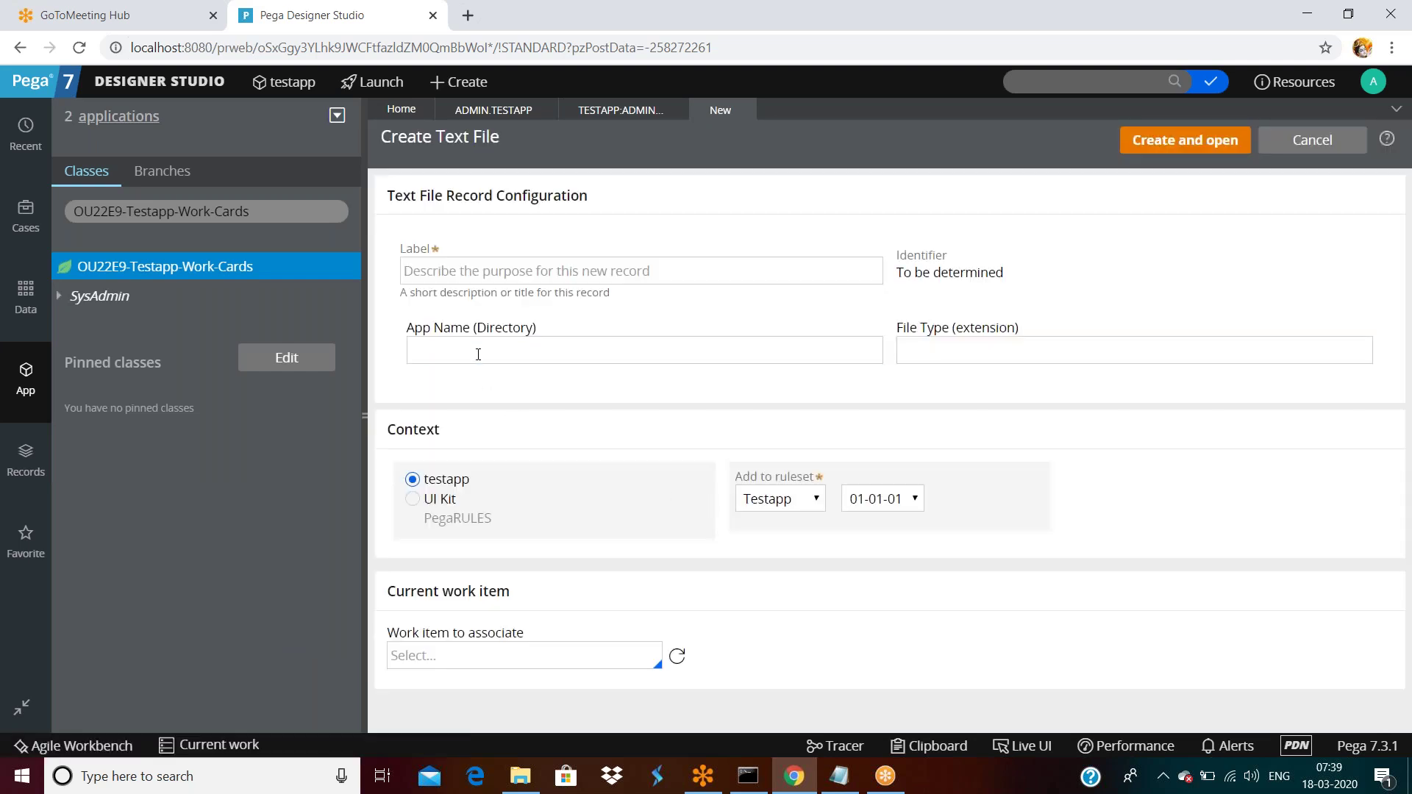
Leave Create Text File open and return to the TESTAPP:ADMIN tab's /webwb home directory field.
{"action": "left_click", "coordinate": [477, 353]}
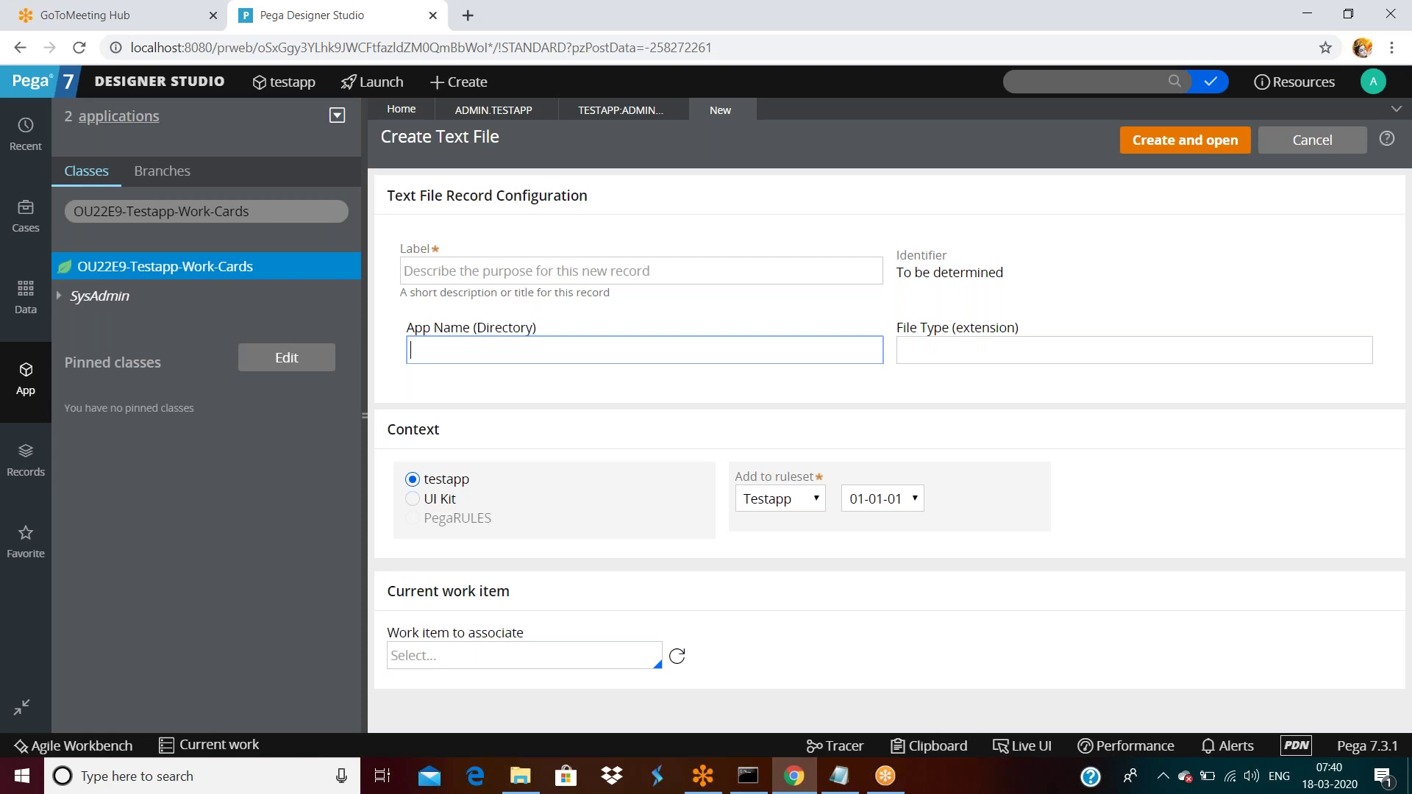
{"action": "left_click", "coordinate": [673, 109]}
{"action": "left_click", "coordinate": [435, 556]}
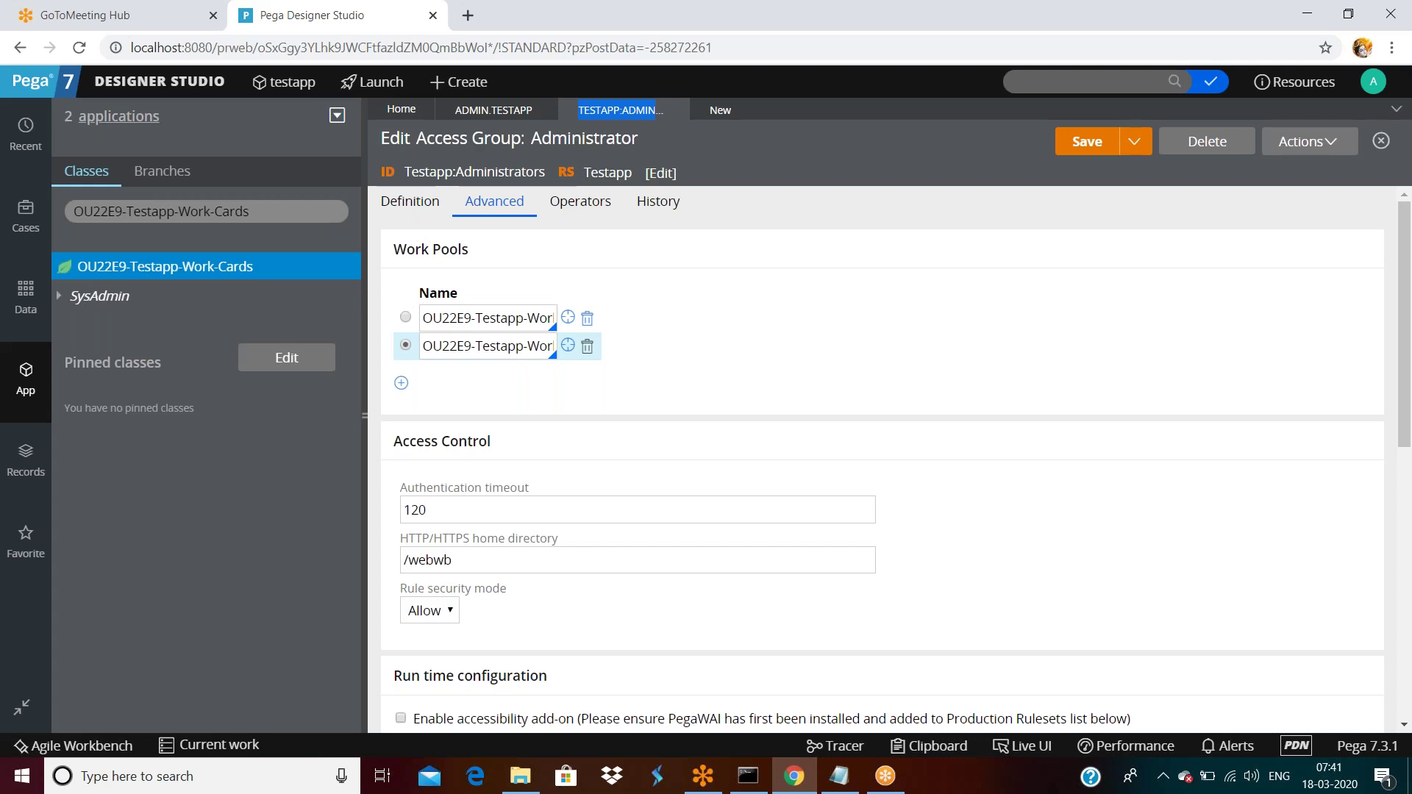
{"action": "double_click", "coordinate": [497, 554]}
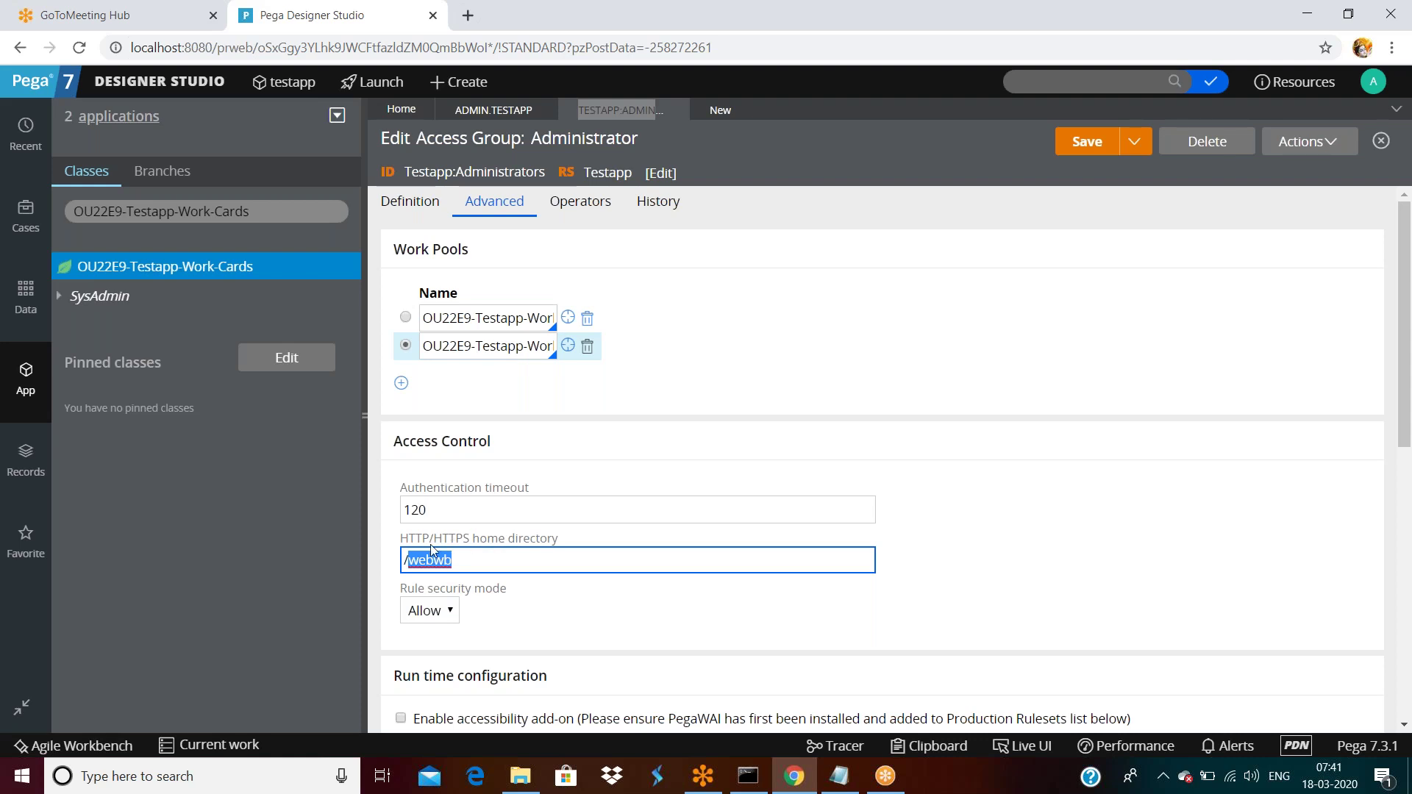
{"action": "triple_click", "coordinate": [545, 564]}
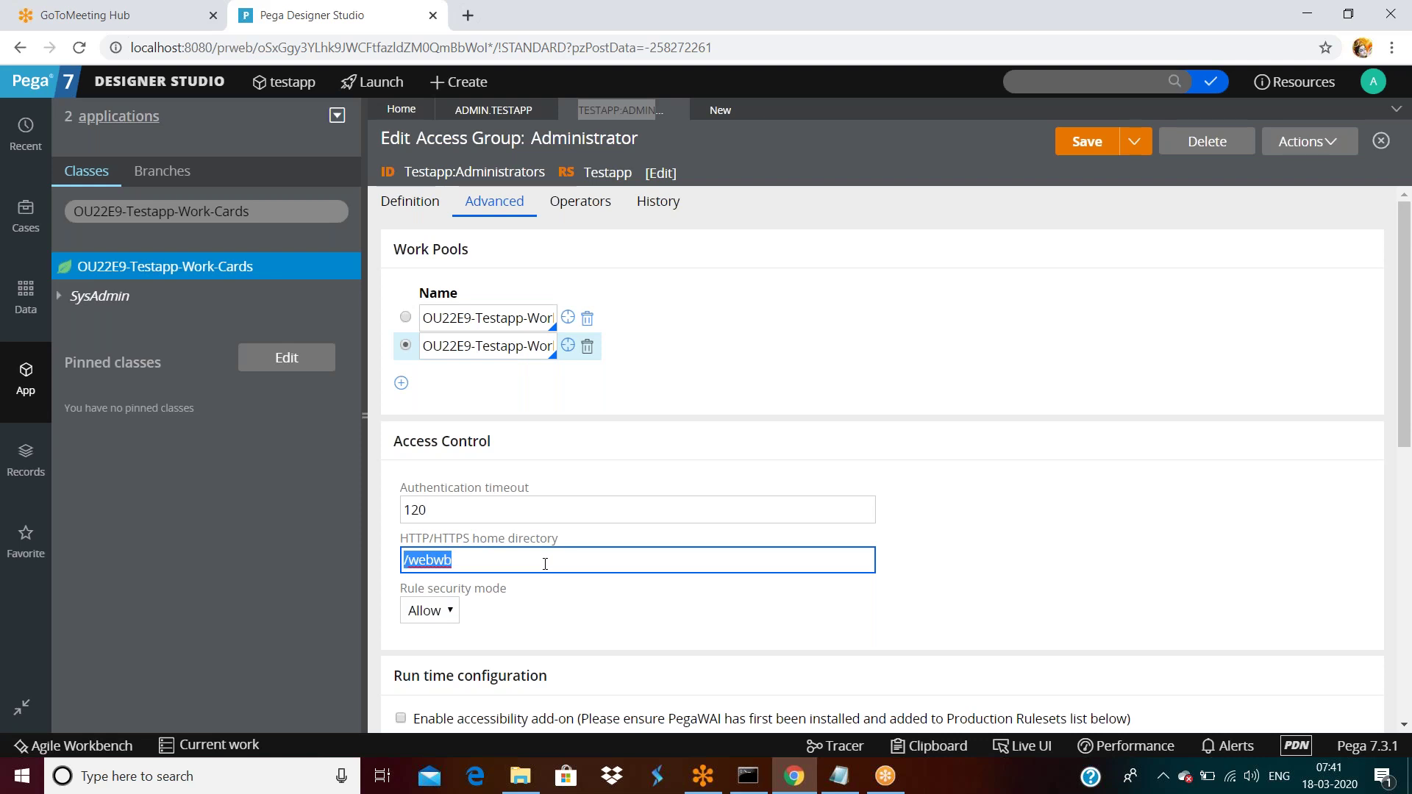
{"action": "double_click", "coordinate": [467, 564]}
{"action": "scroll", "coordinate": [643, 405], "scroll_direction": "down", "scroll_amount": 1}
{"action": "left_click", "coordinate": [495, 474]}
{"action": "double_click", "coordinate": [495, 474]}
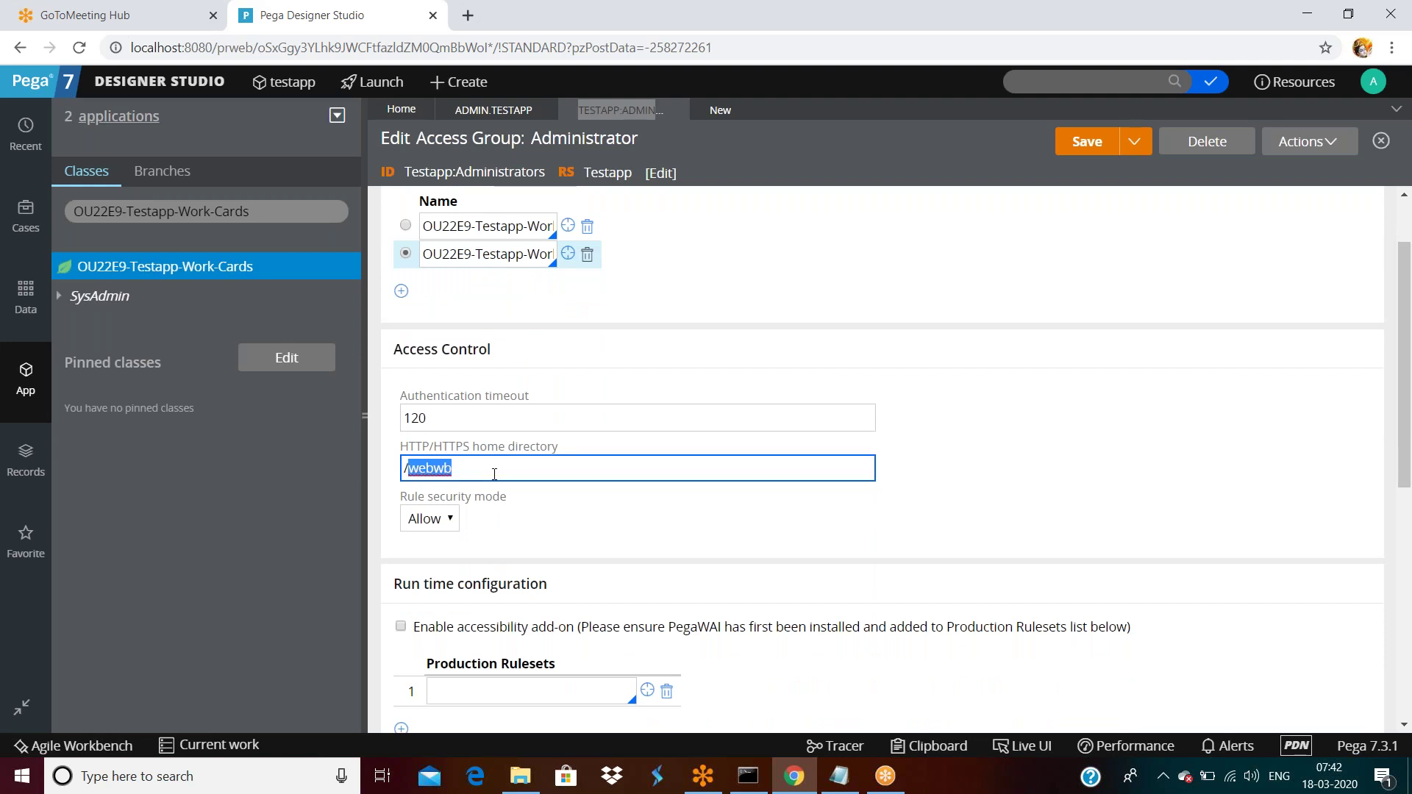
{"action": "scroll", "coordinate": [481, 419], "scroll_direction": "down", "scroll_amount": 2}
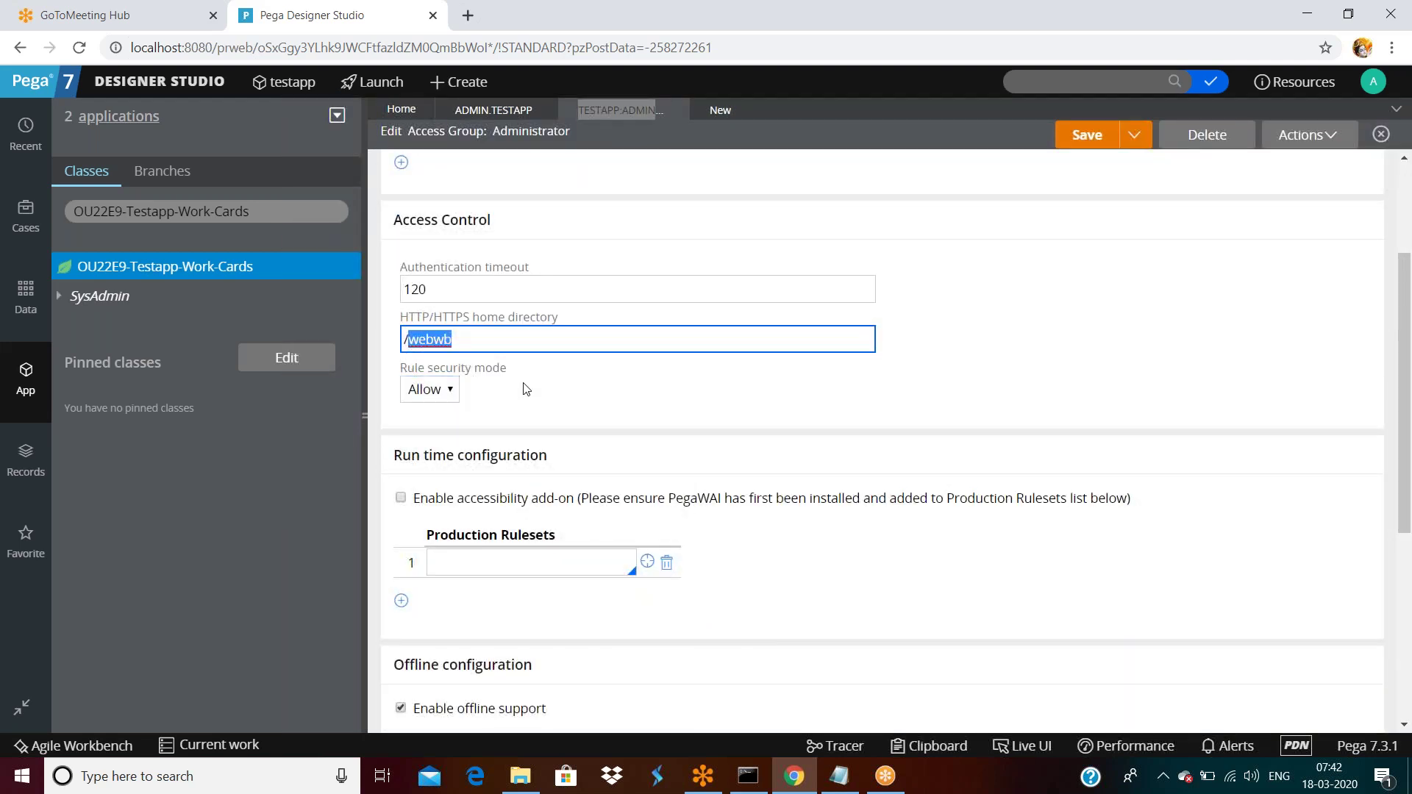
{"action": "scroll", "coordinate": [554, 397], "scroll_direction": "down", "scroll_amount": 6}
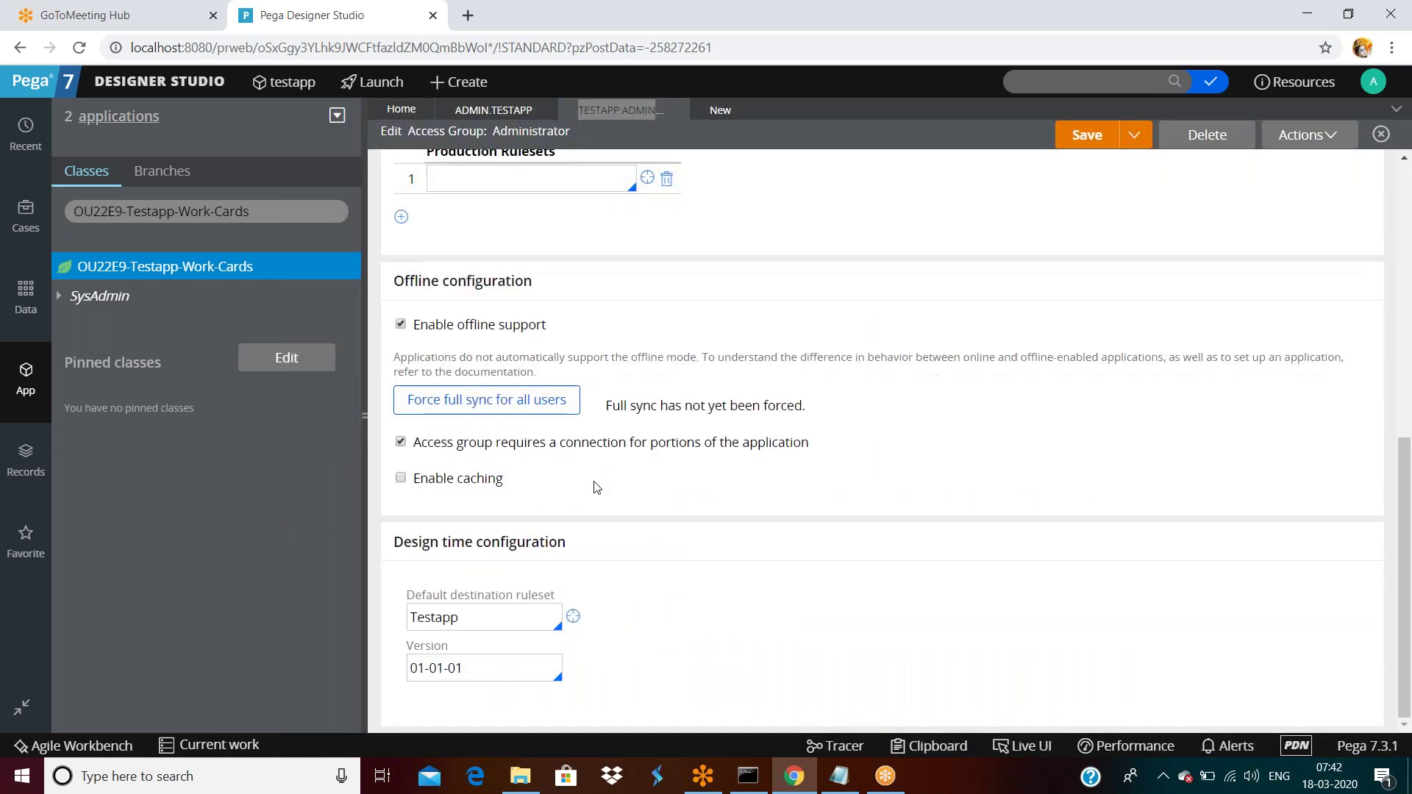
{"action": "scroll", "coordinate": [592, 471], "scroll_direction": "up", "scroll_amount": 7}
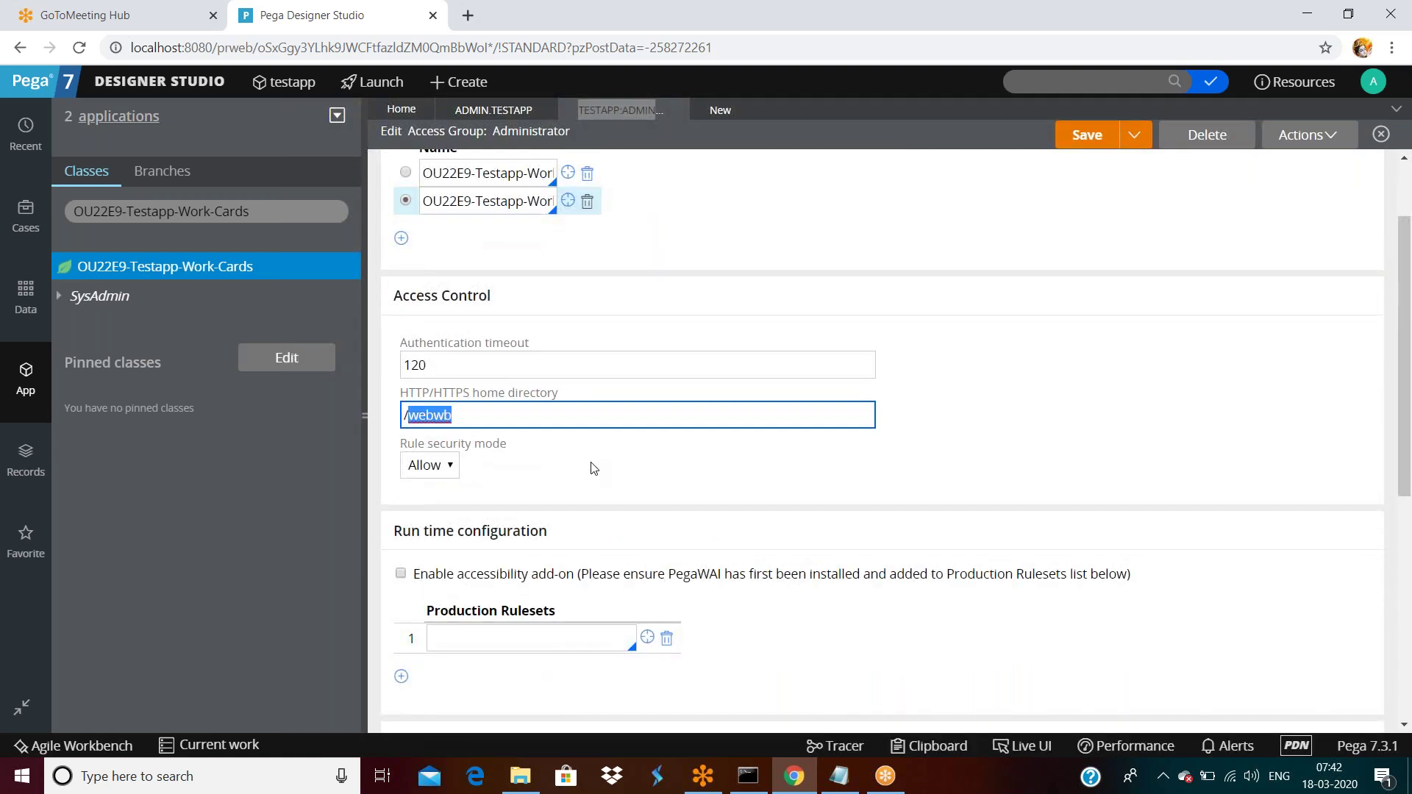
{"action": "scroll", "coordinate": [592, 470], "scroll_direction": "down", "scroll_amount": 3}
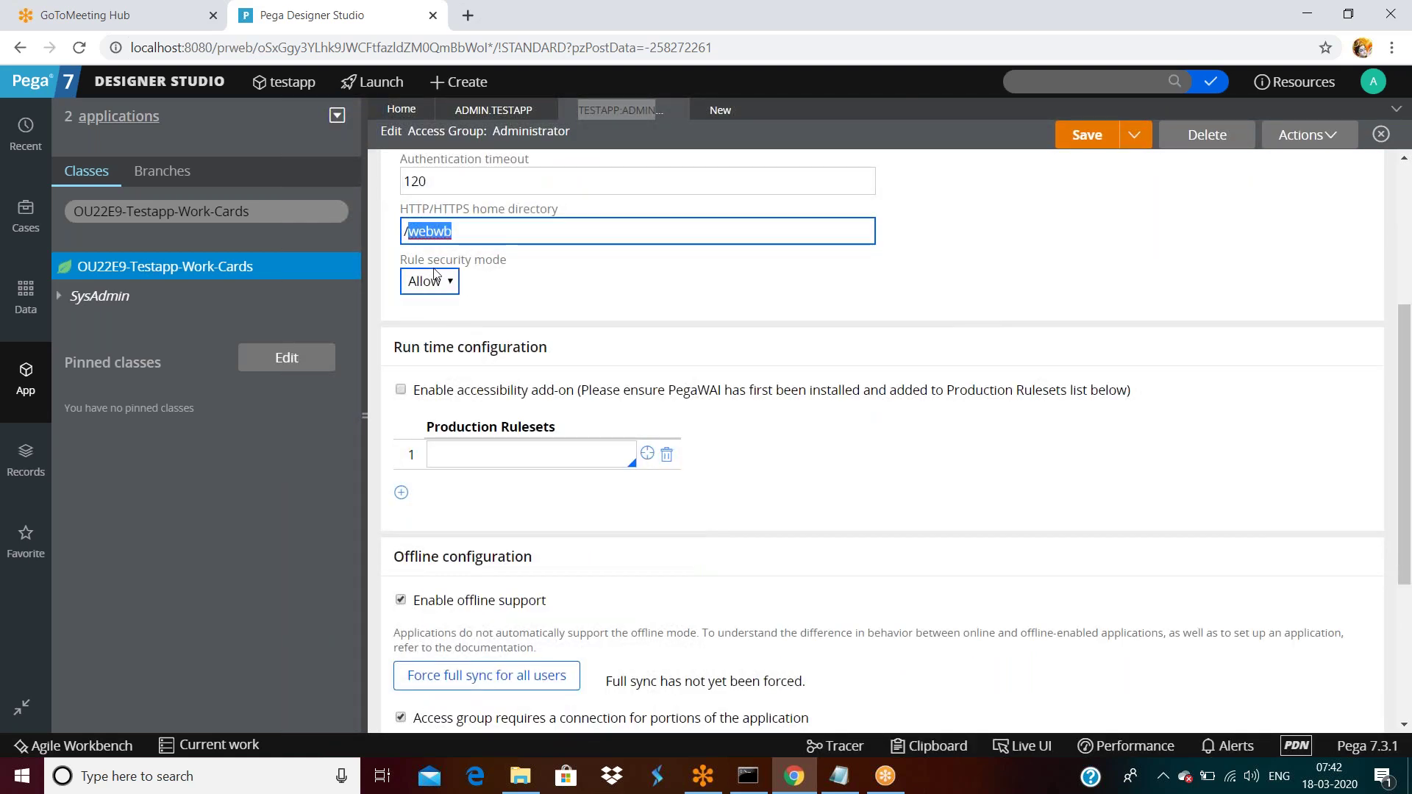
Open and close the Rule security mode dropdown, leaving it at Allow.
{"action": "left_click", "coordinate": [449, 288]}
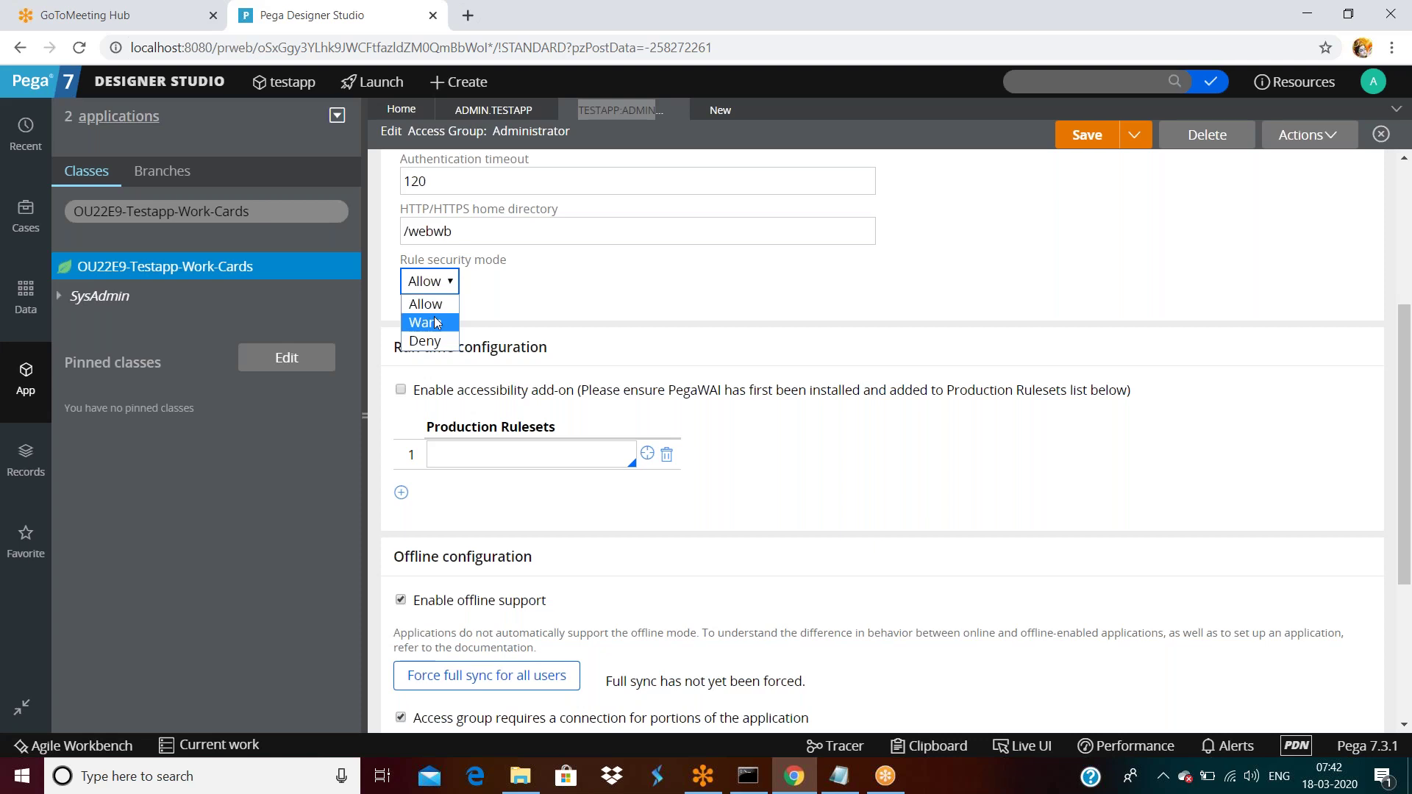
{"action": "left_click", "coordinate": [567, 298]}
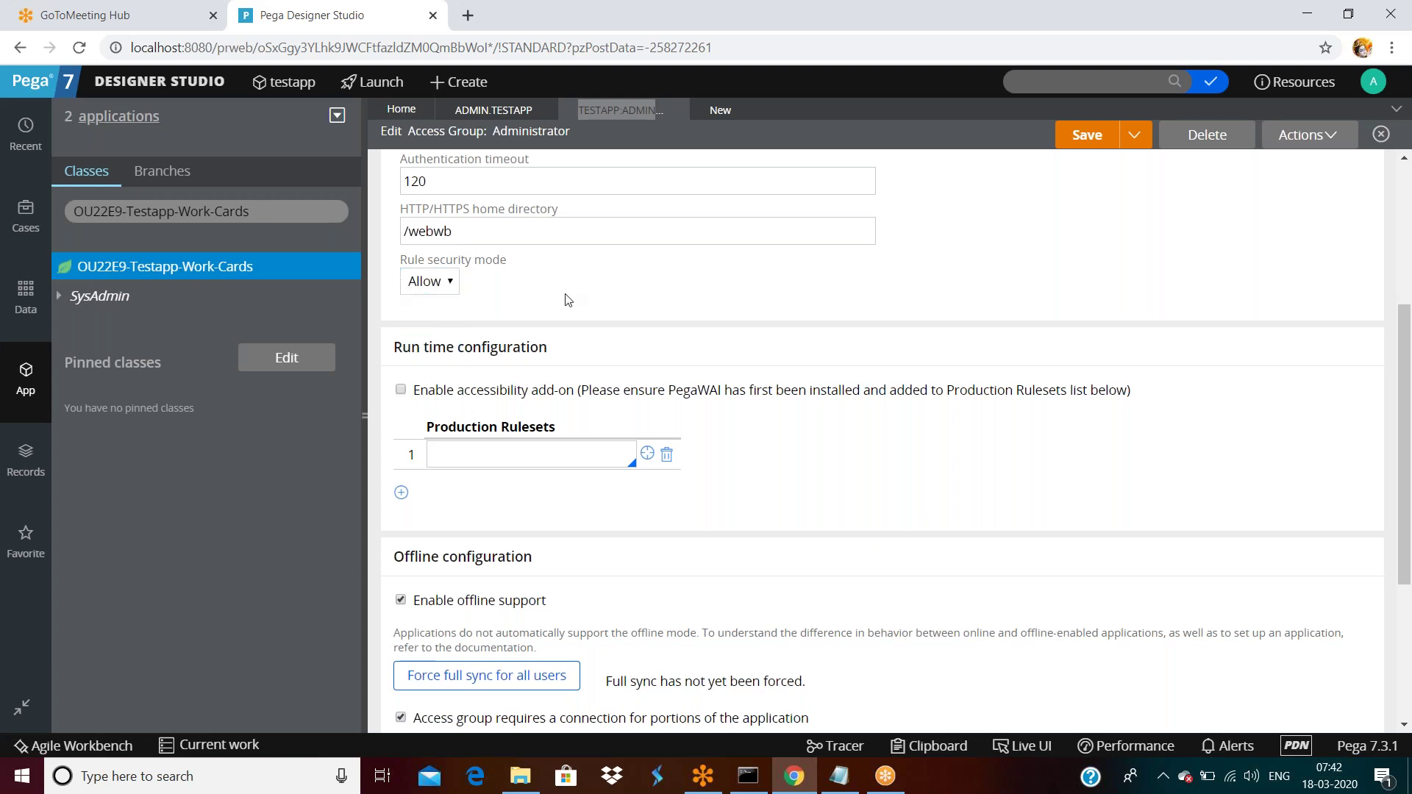
{"action": "scroll", "coordinate": [568, 298], "scroll_direction": "up", "scroll_amount": 4}
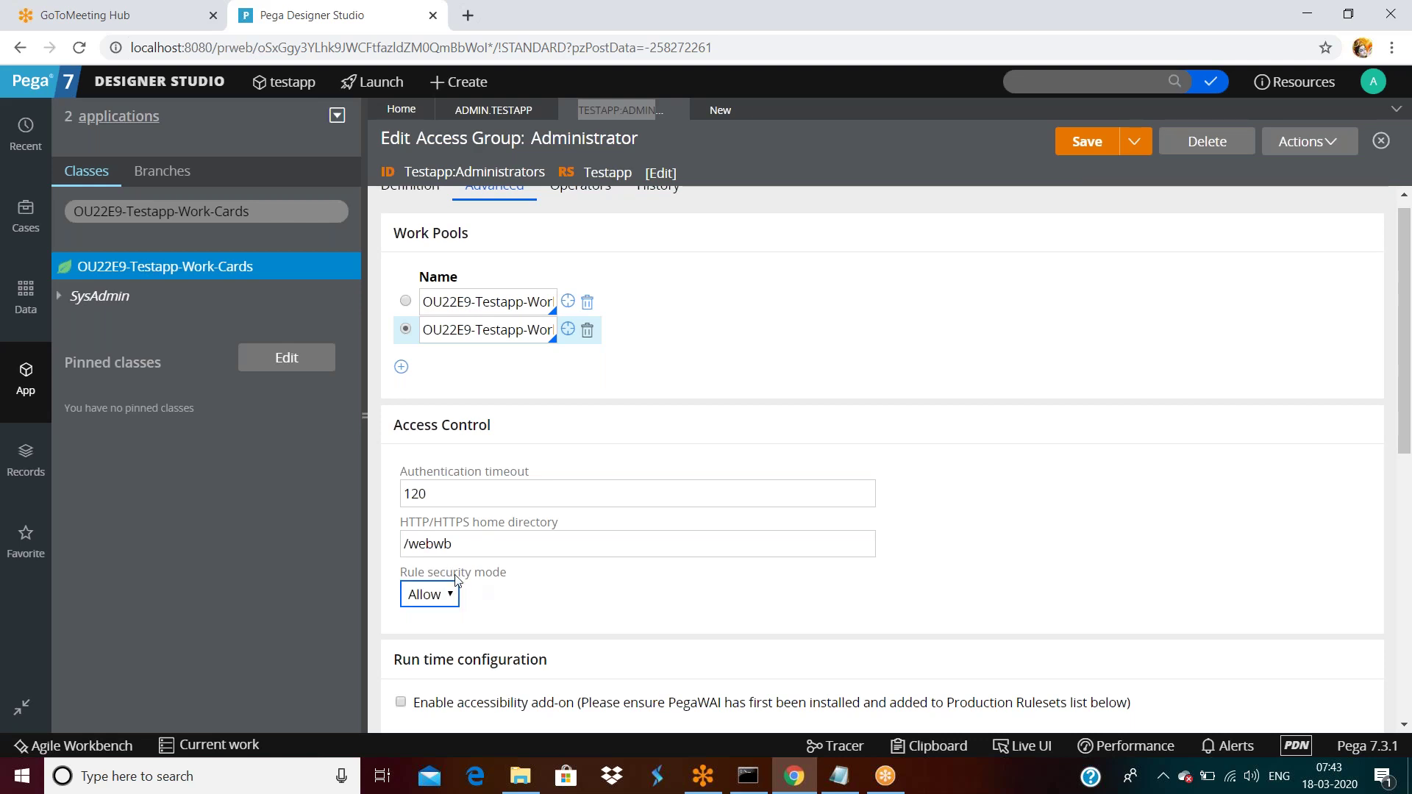
On the Advanced tab, switch Rule security mode from Allow to Warn.
{"action": "left_click", "coordinate": [450, 596]}
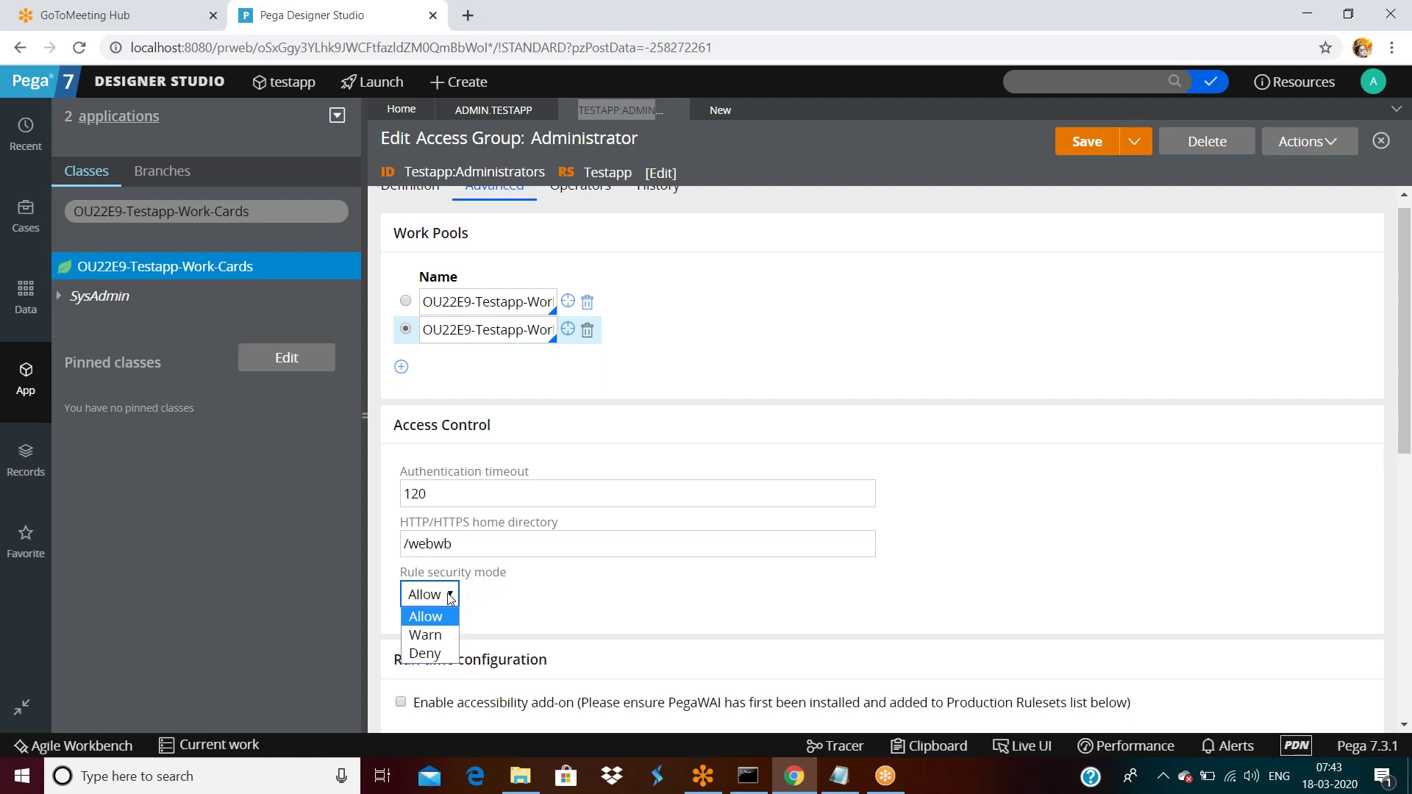
{"action": "left_click", "coordinate": [589, 608]}
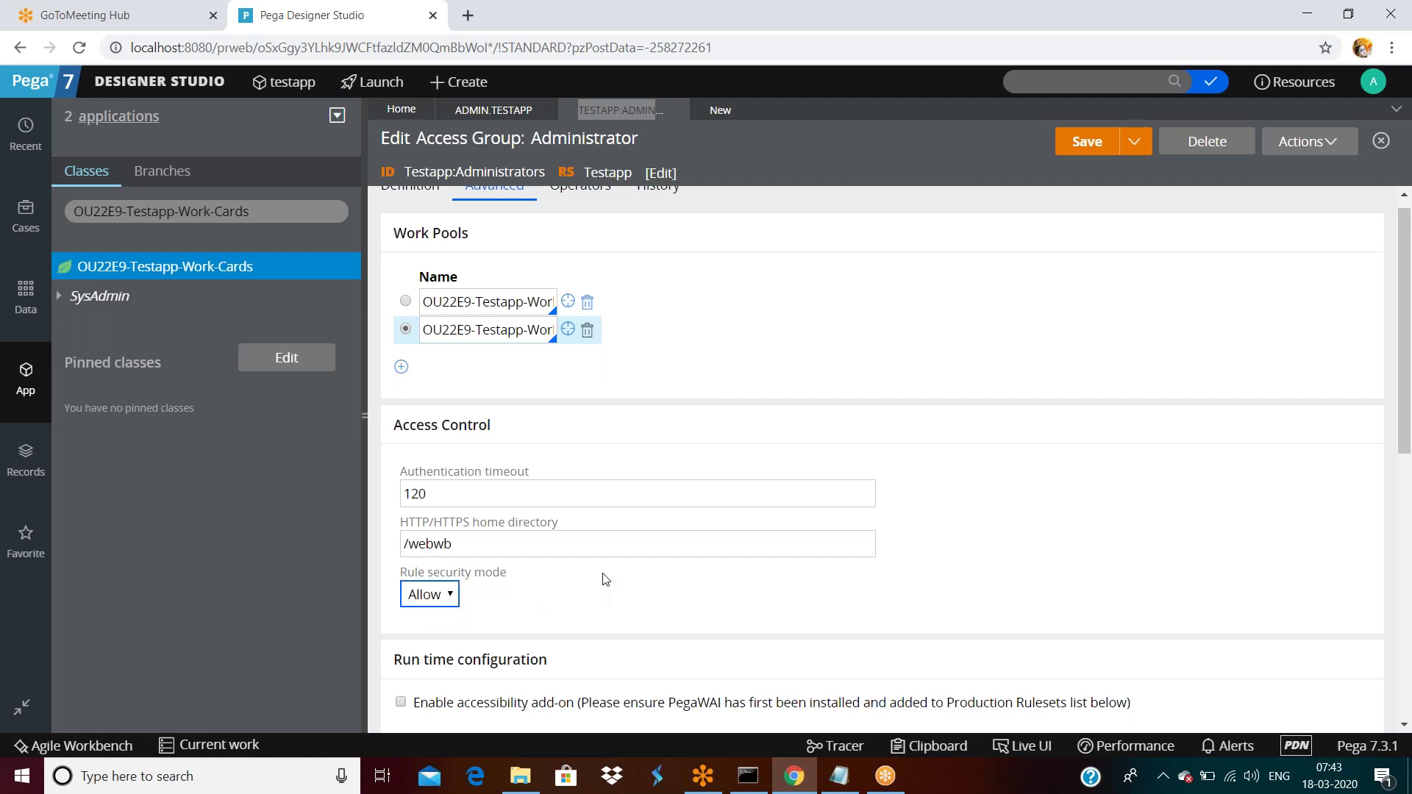
{"action": "scroll", "coordinate": [602, 577], "scroll_direction": "down", "scroll_amount": 3}
{"action": "left_click", "coordinate": [445, 373]}
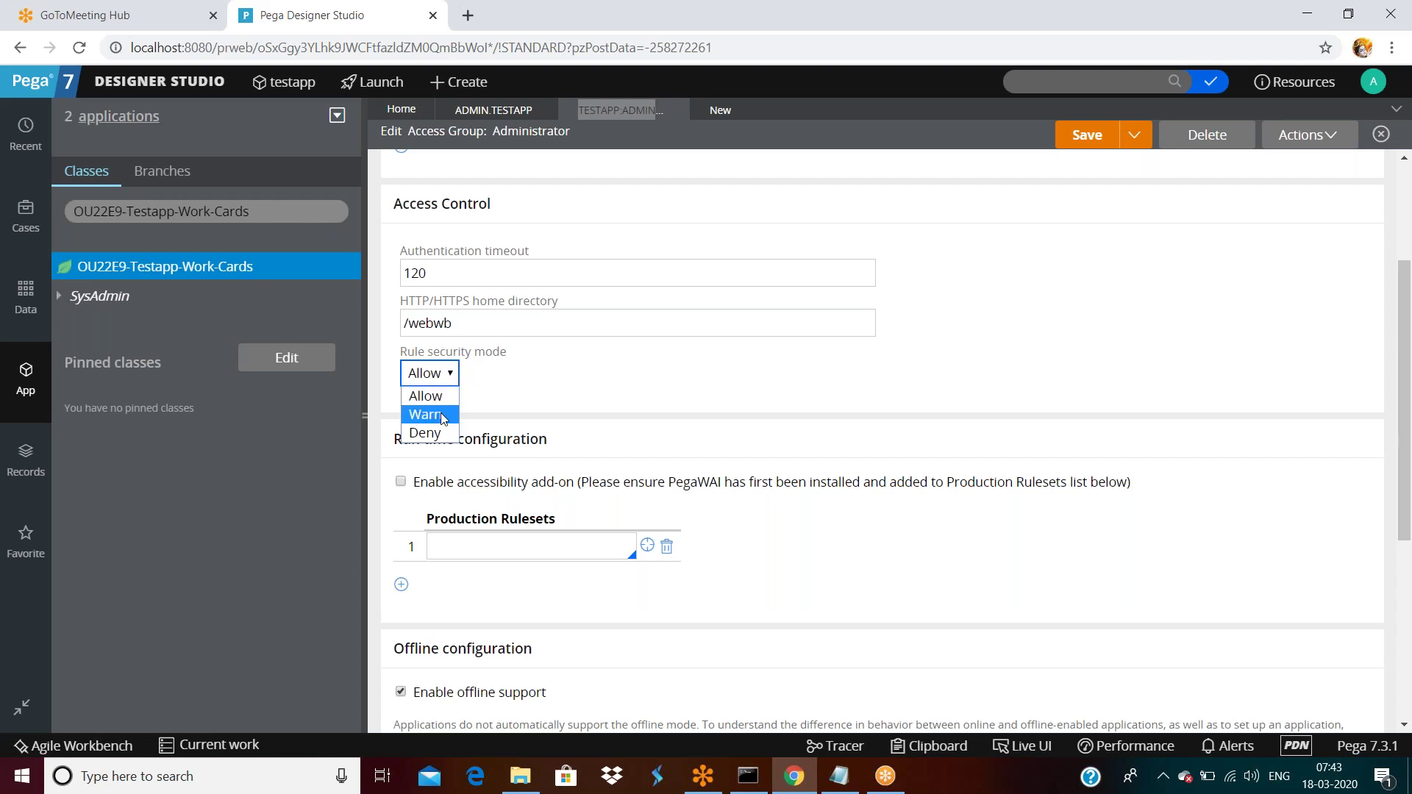
{"action": "left_click", "coordinate": [443, 417]}
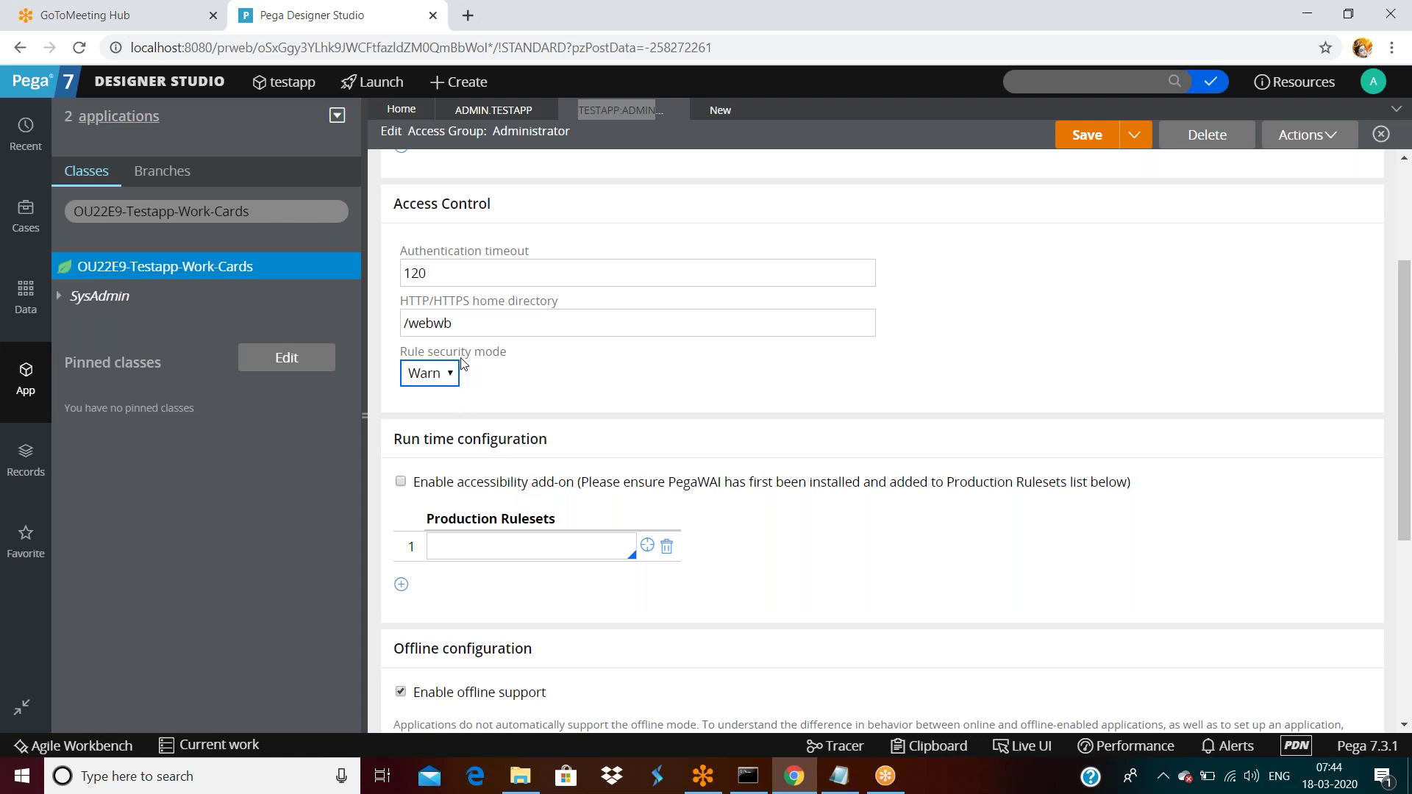
{"action": "scroll", "coordinate": [462, 364], "scroll_direction": "up", "scroll_amount": 3}
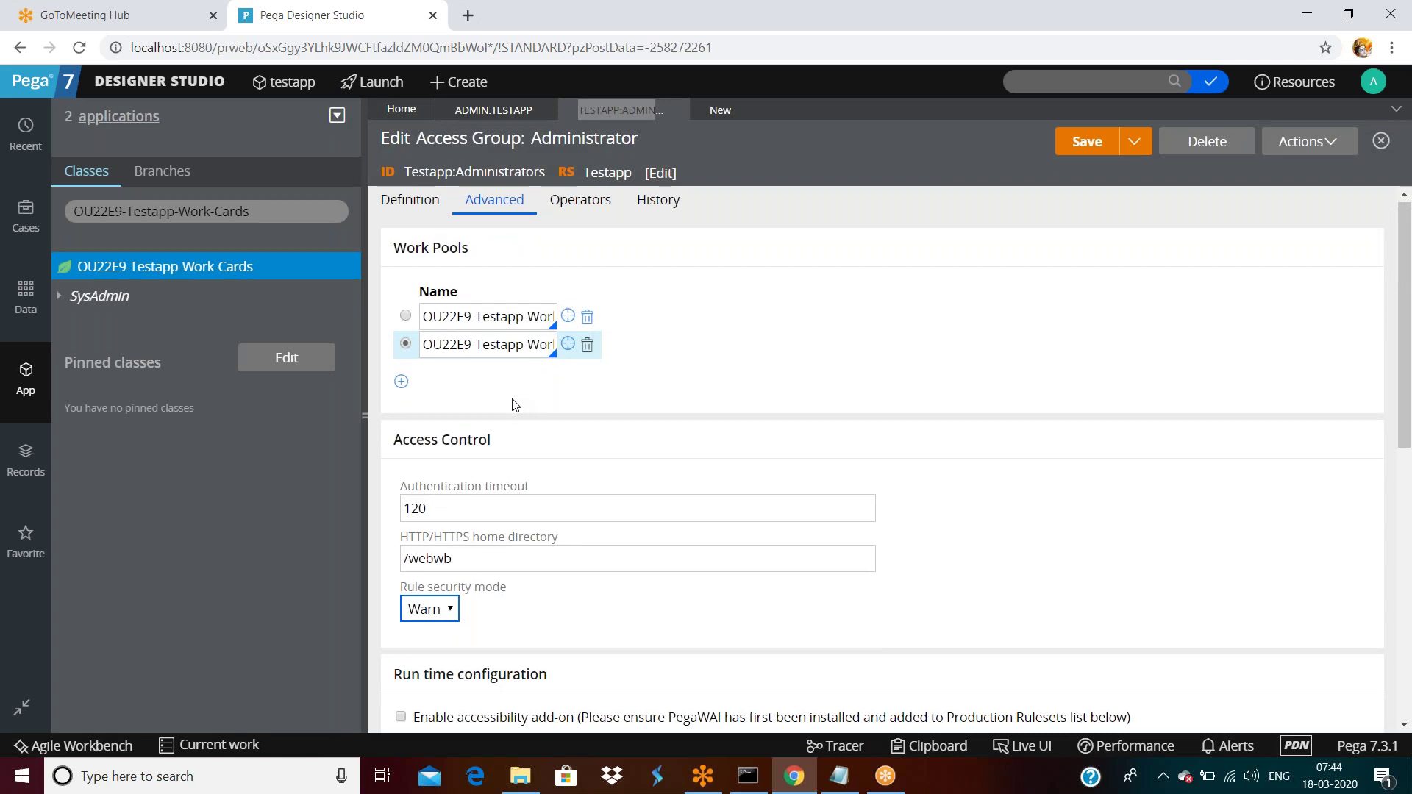
{"action": "scroll", "coordinate": [515, 404], "scroll_direction": "down", "scroll_amount": 3}
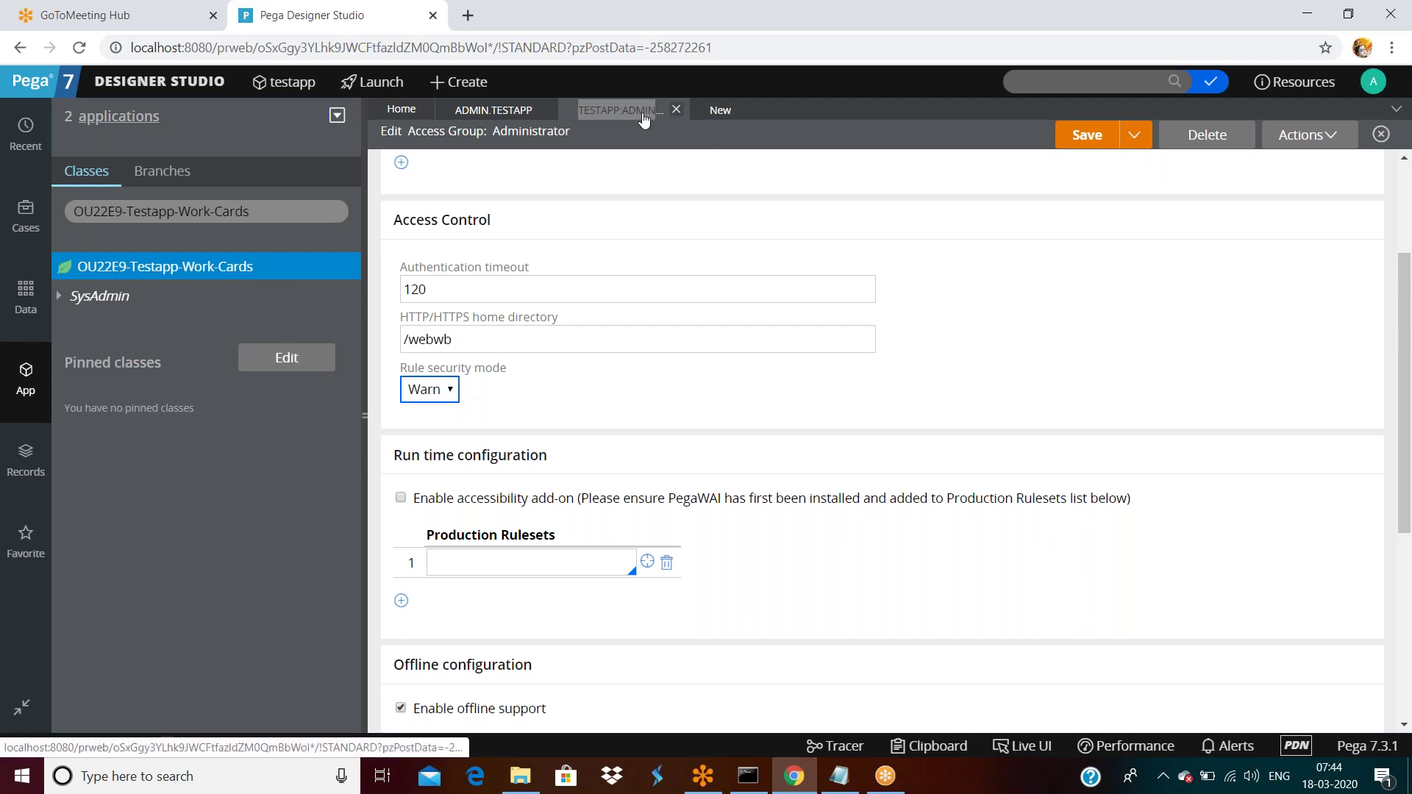
{"action": "scroll", "coordinate": [589, 440], "scroll_direction": "down", "scroll_amount": 1}
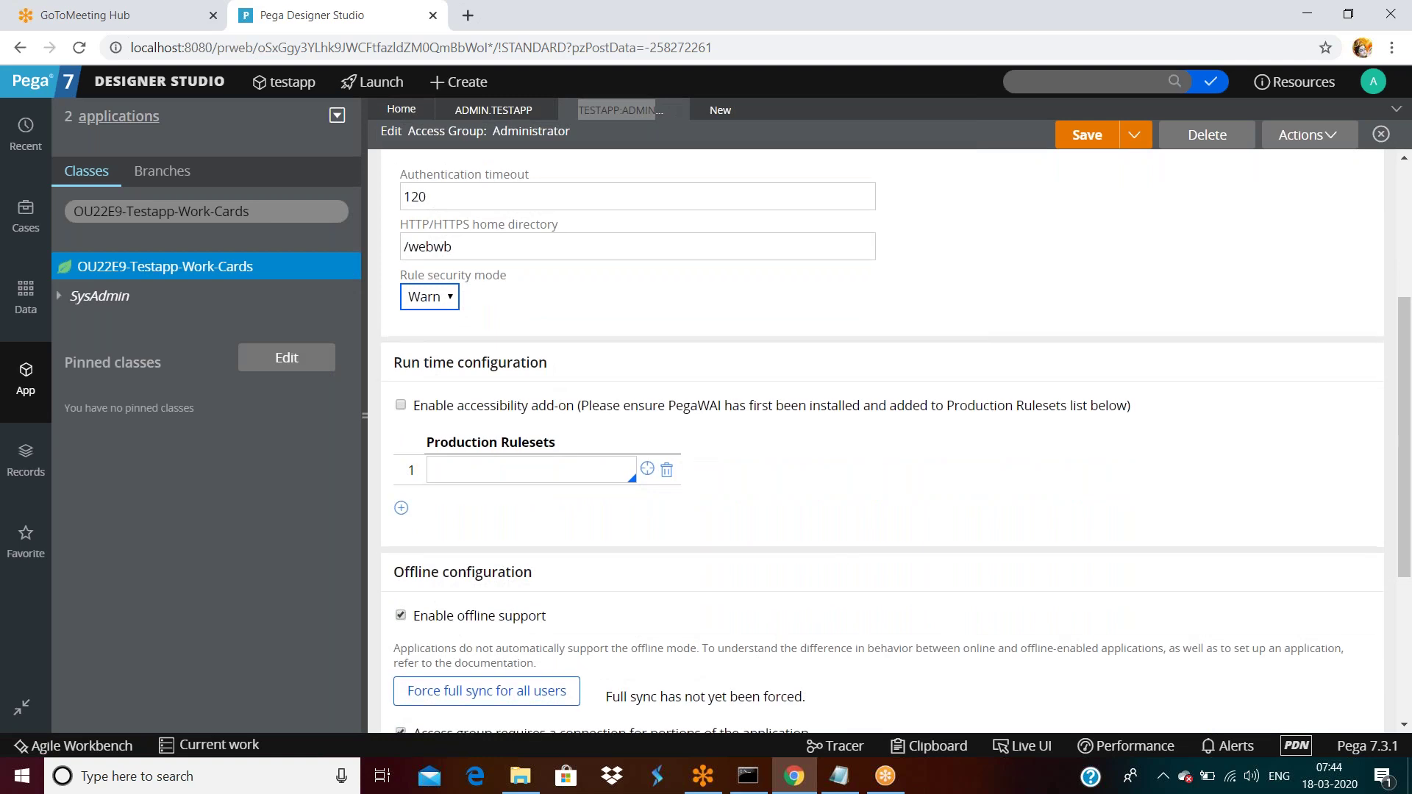
{"action": "scroll", "coordinate": [542, 369], "scroll_direction": "down", "scroll_amount": 1}
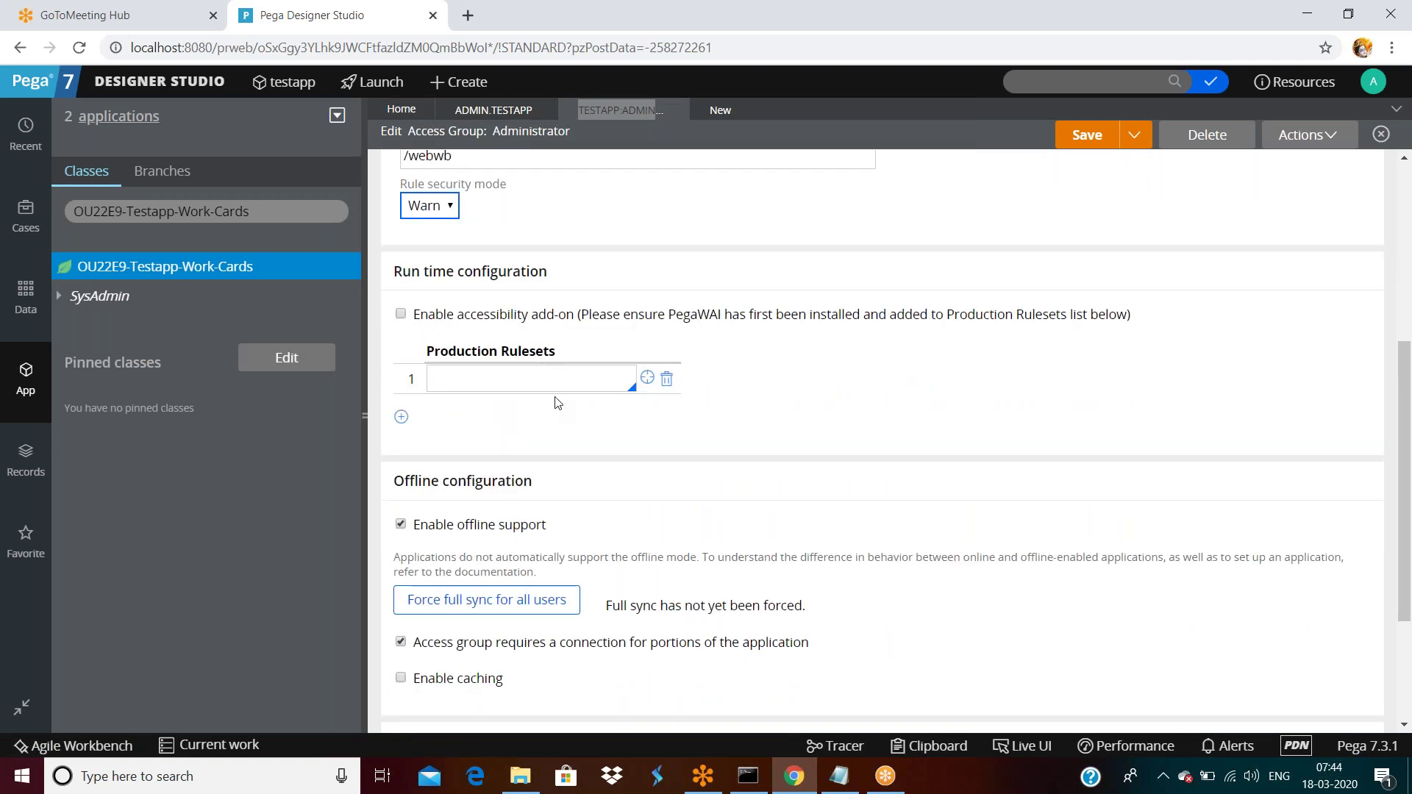
{"action": "scroll", "coordinate": [555, 403], "scroll_direction": "down", "scroll_amount": 1}
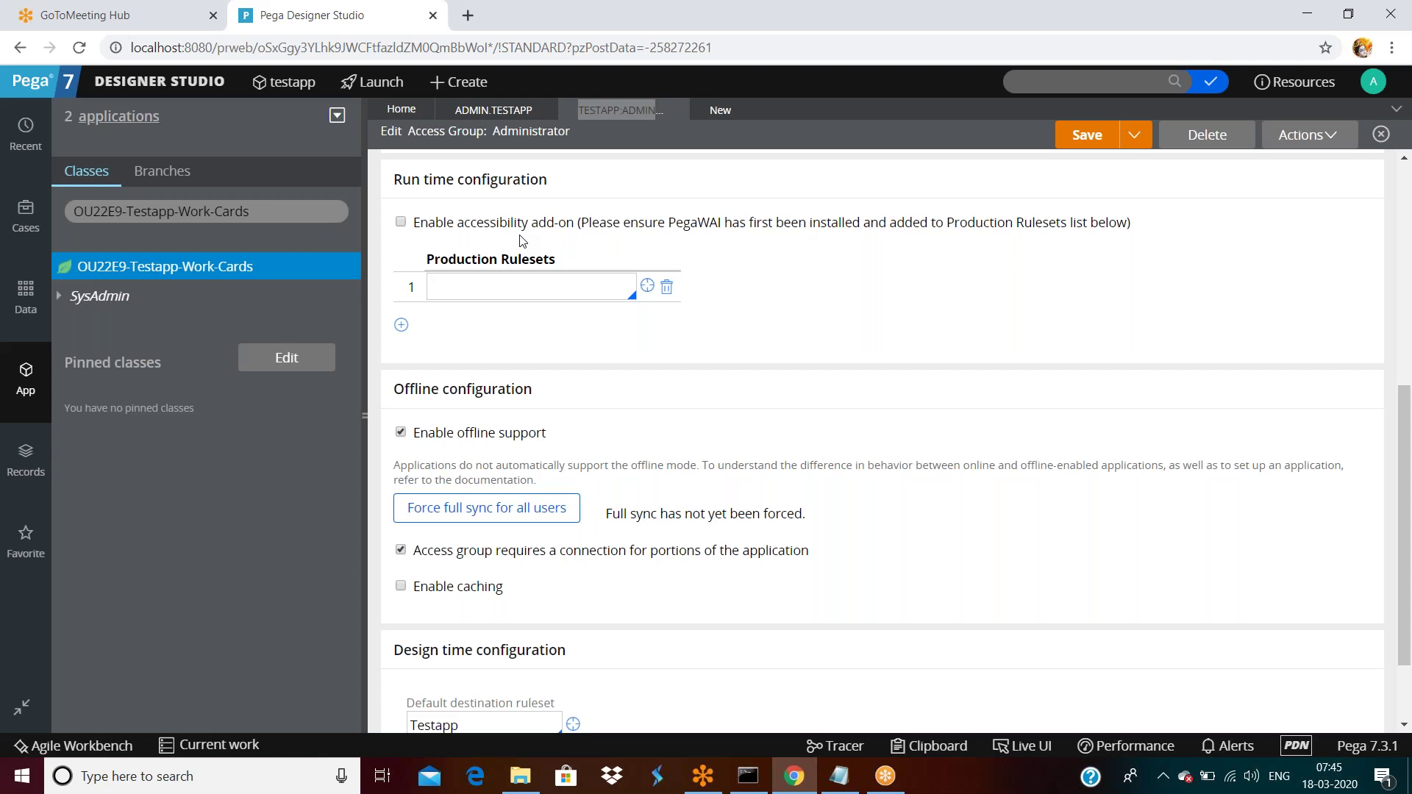
{"action": "double_click", "coordinate": [678, 230]}
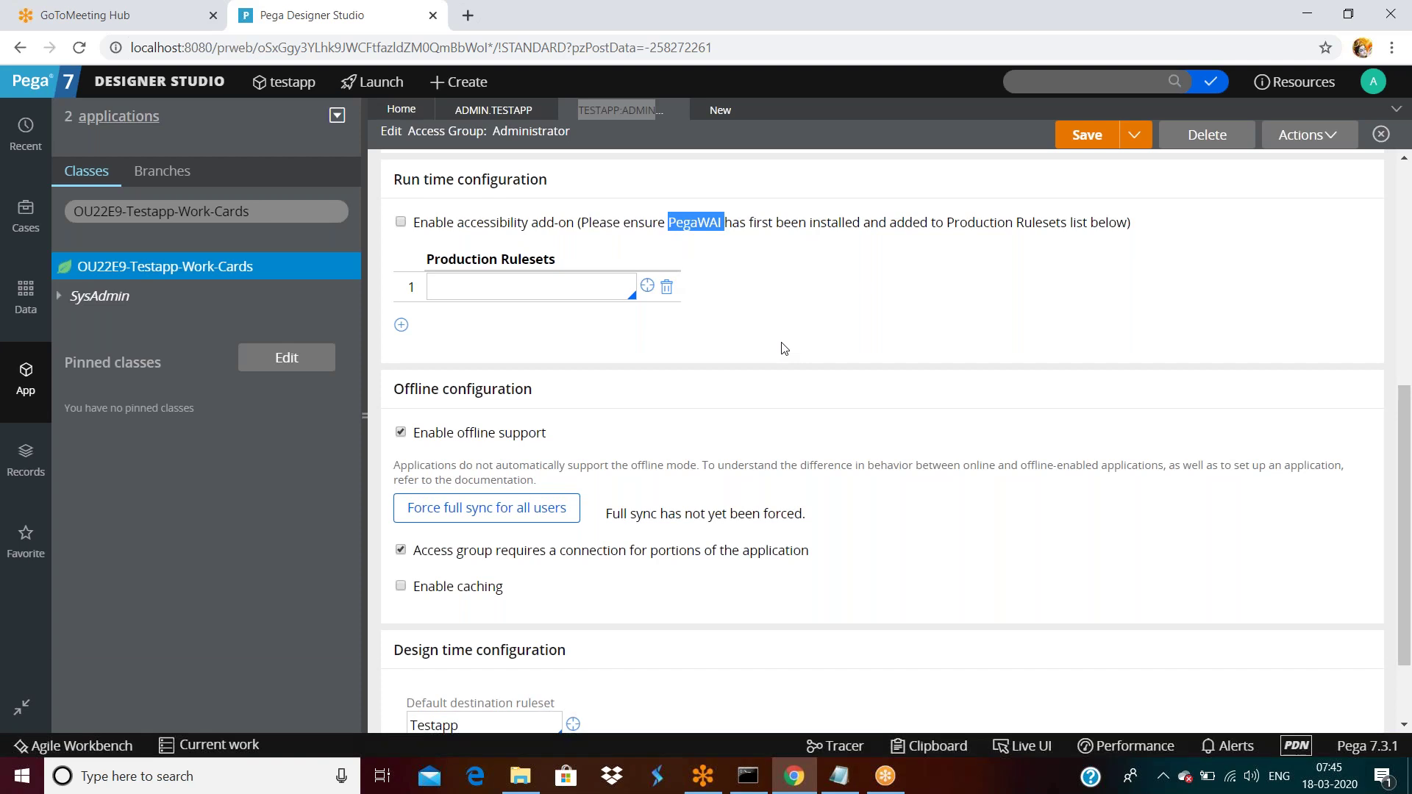
{"action": "scroll", "coordinate": [785, 358], "scroll_direction": "down", "scroll_amount": 1}
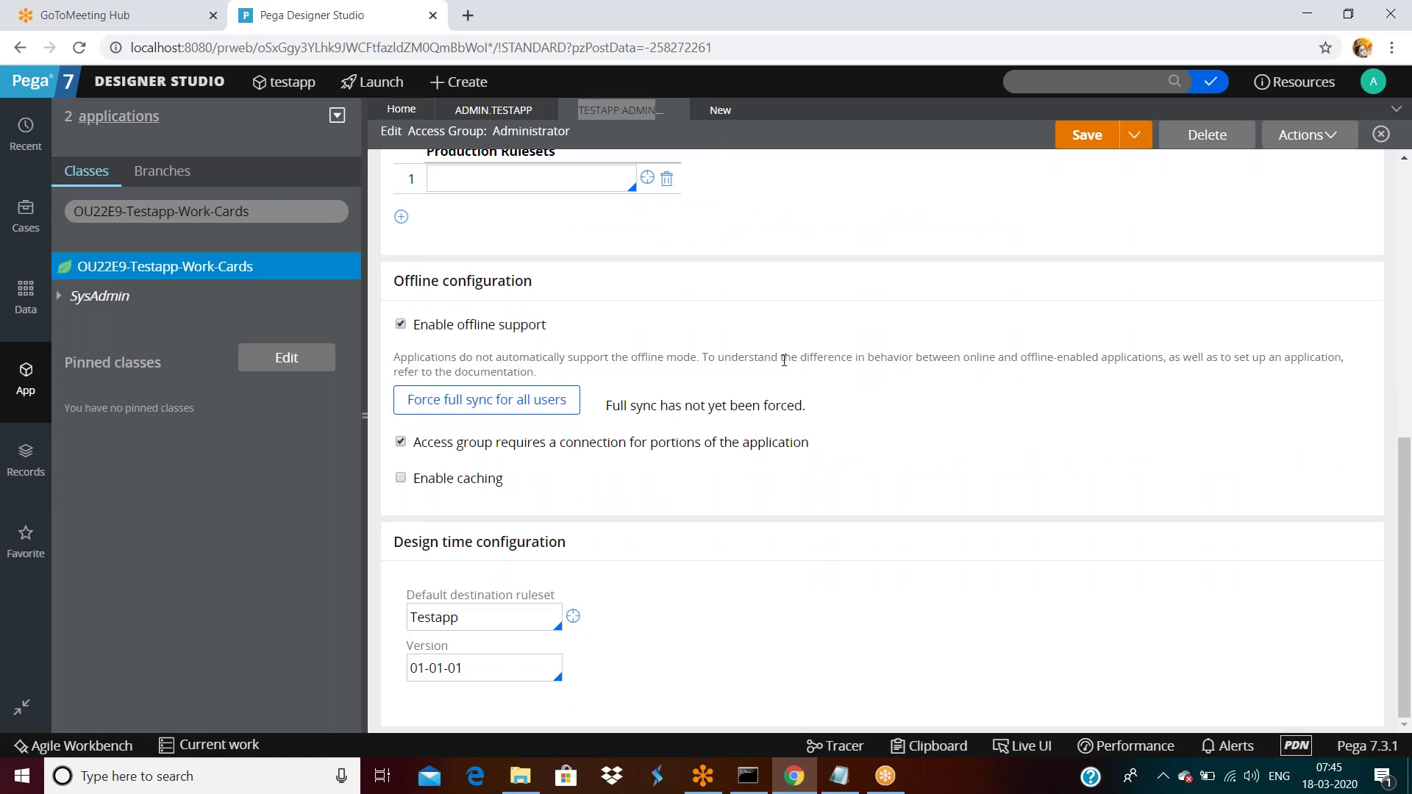
{"action": "scroll", "coordinate": [784, 359], "scroll_direction": "up", "scroll_amount": 1}
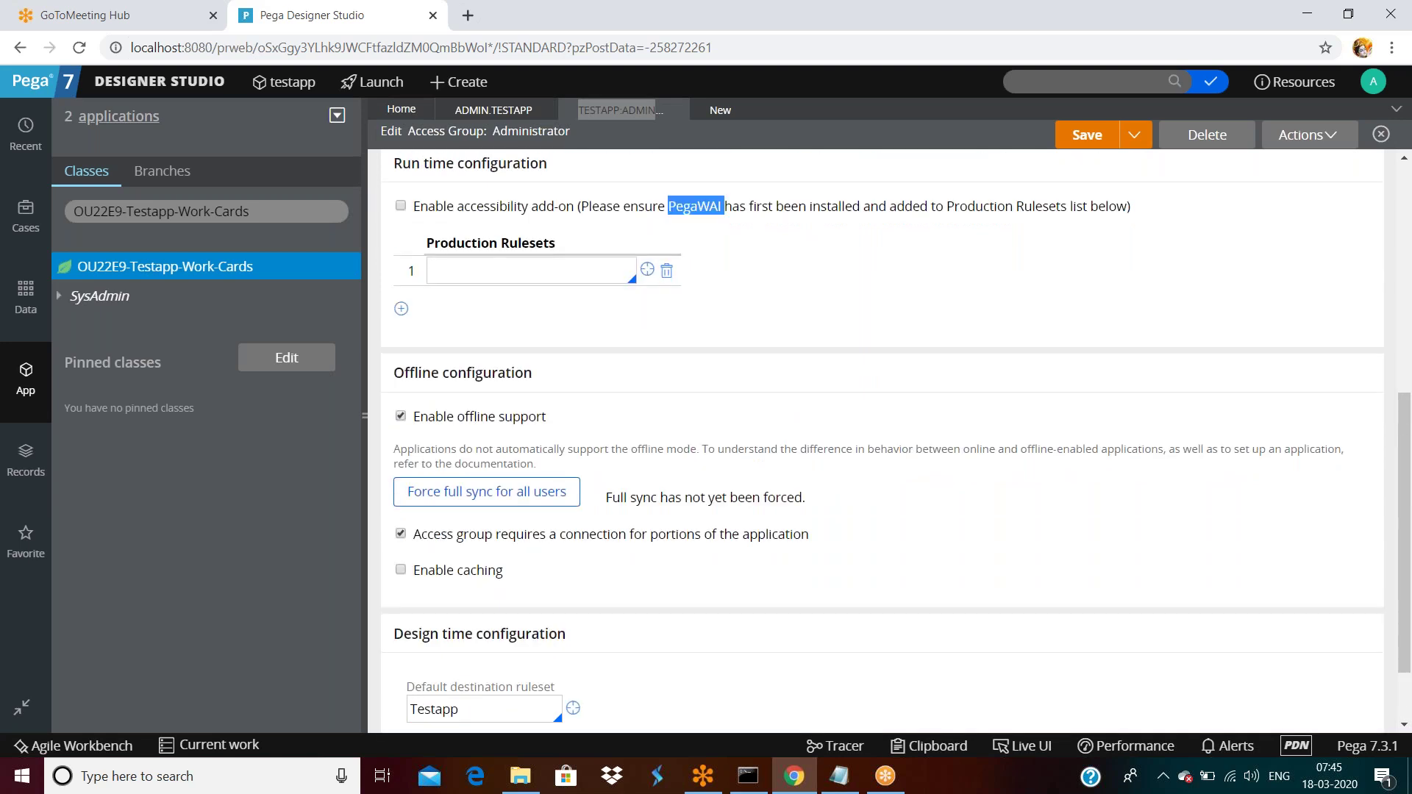
{"action": "left_click", "coordinate": [492, 275]}
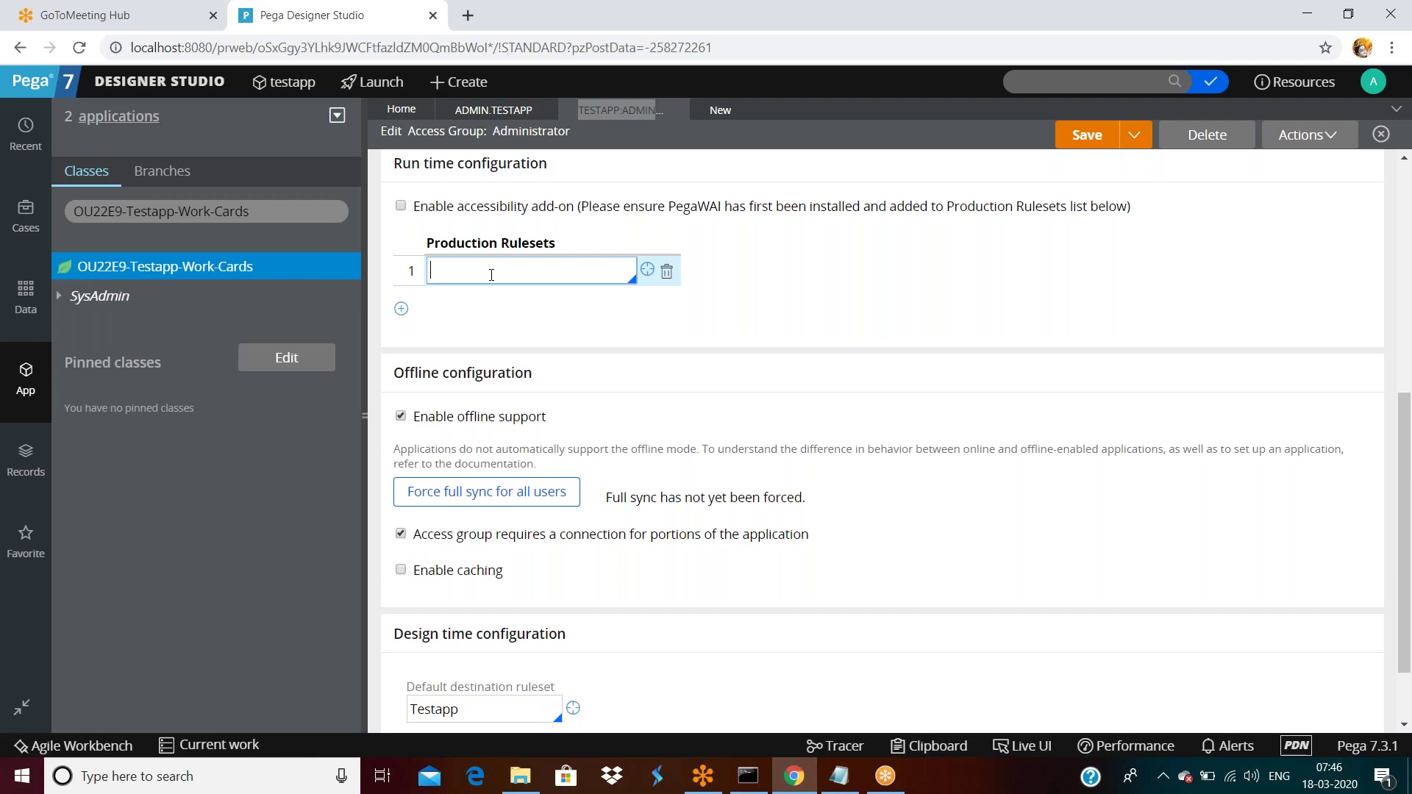
{"action": "scroll", "coordinate": [492, 274], "scroll_direction": "up", "scroll_amount": 1}
{"action": "left_click", "coordinate": [500, 365]}
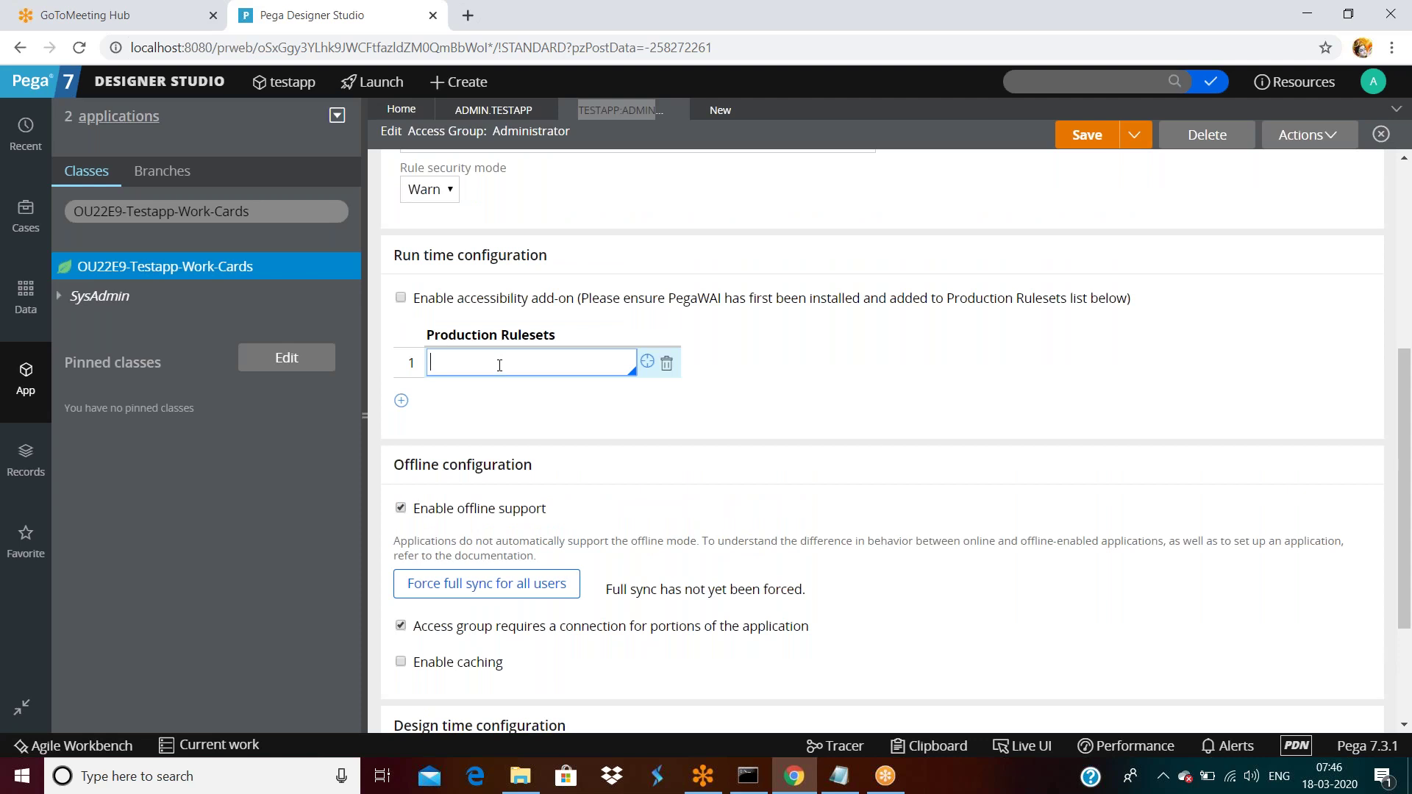
{"action": "scroll", "coordinate": [500, 383], "scroll_direction": "up", "scroll_amount": 5}
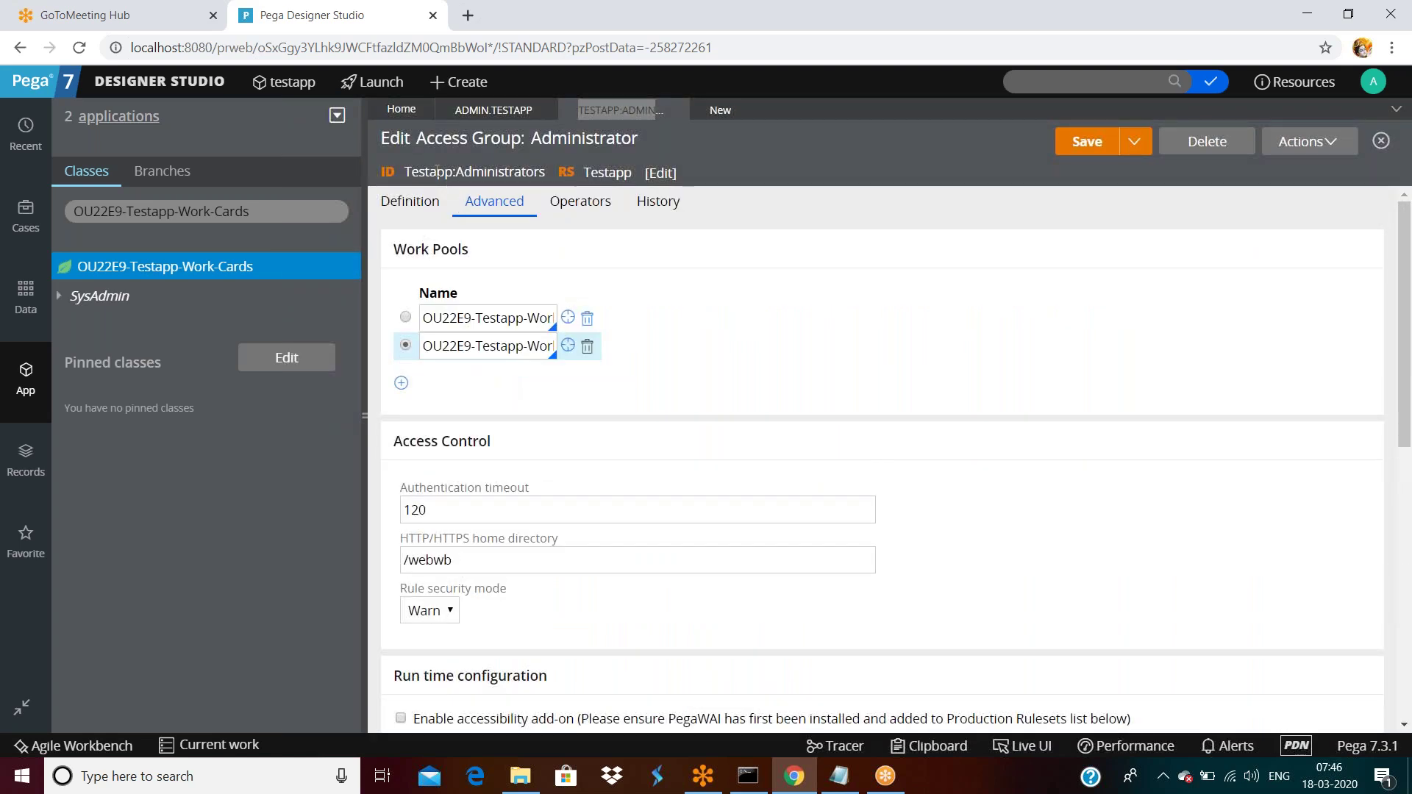
{"action": "double_click", "coordinate": [437, 171]}
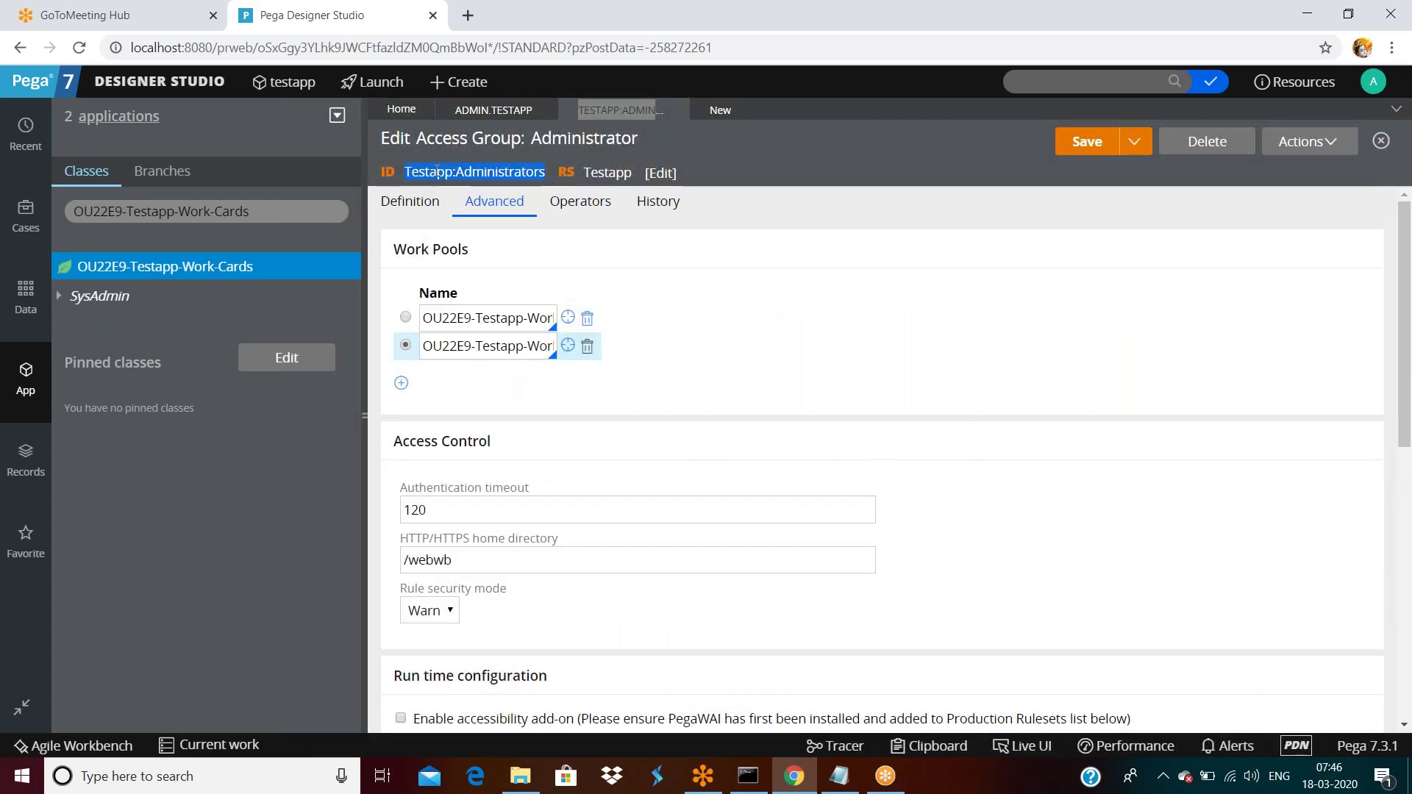
{"action": "left_click", "coordinate": [757, 329]}
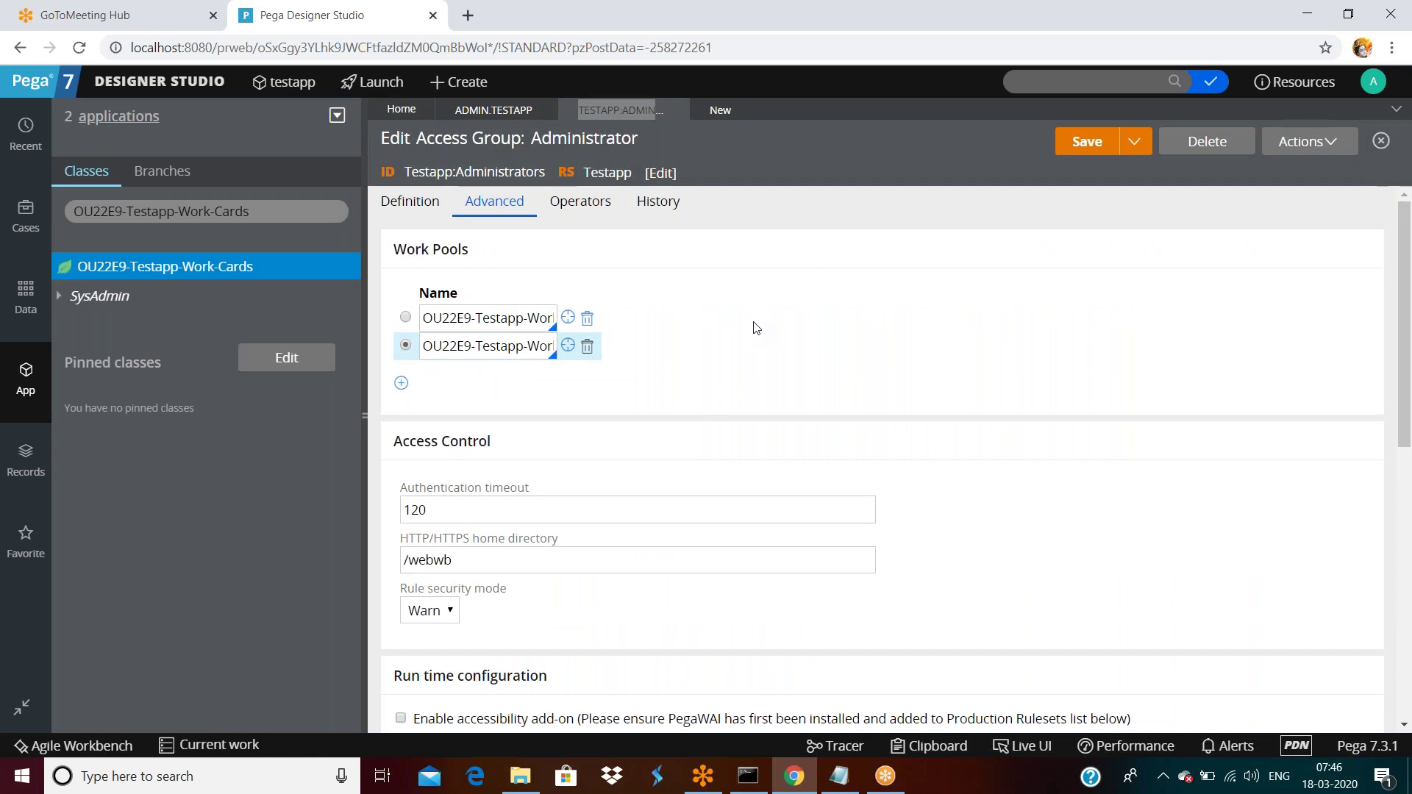
{"action": "double_click", "coordinate": [474, 175]}
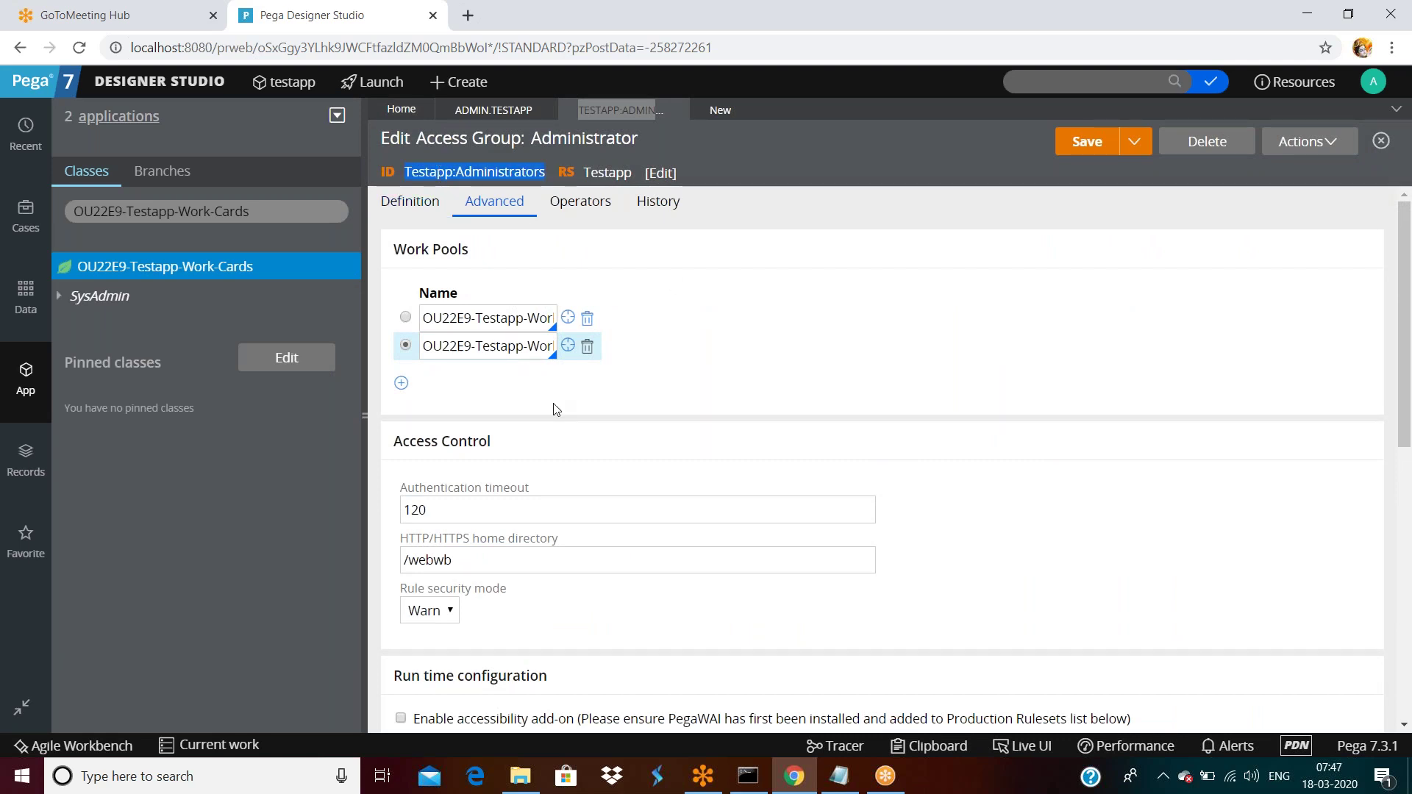
{"action": "scroll", "coordinate": [555, 410], "scroll_direction": "down", "scroll_amount": 10}
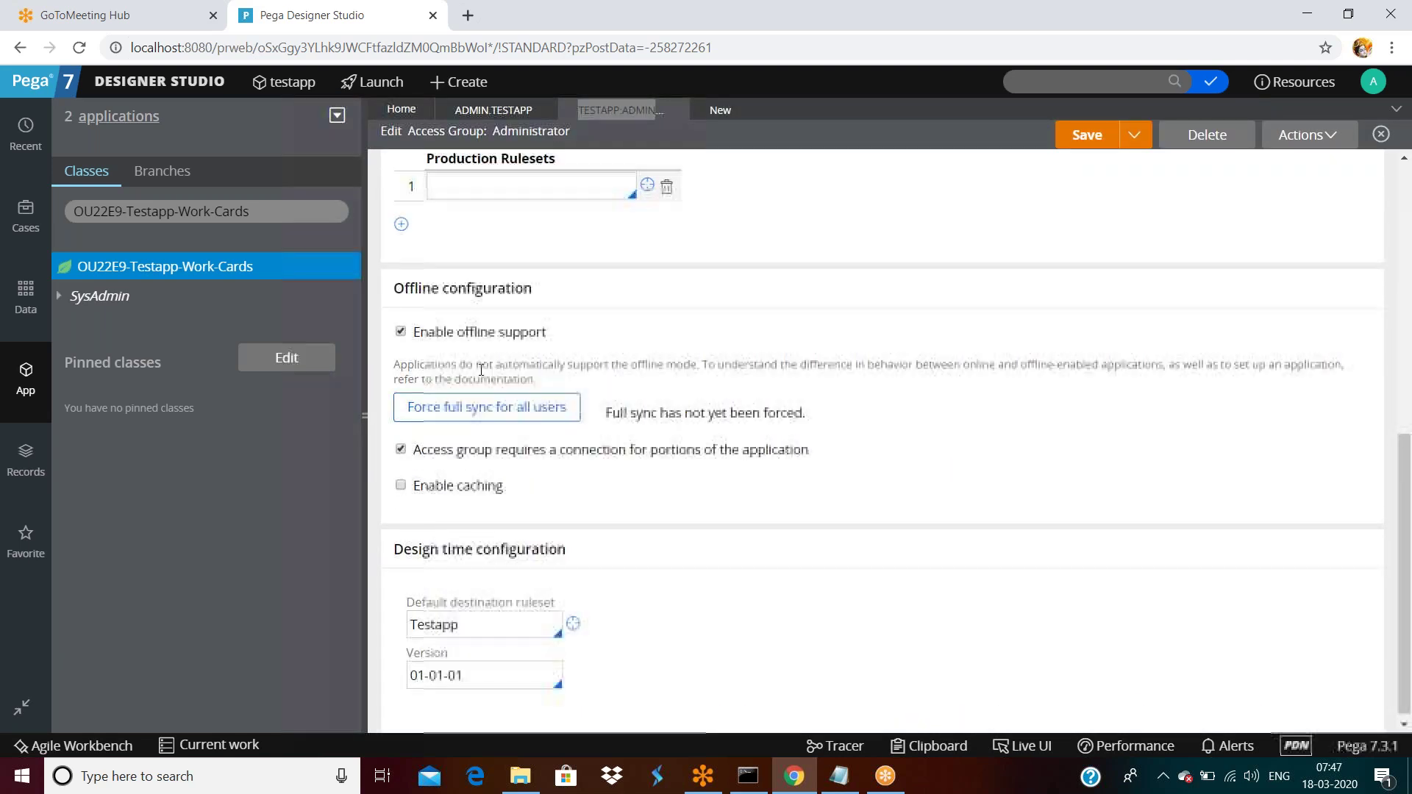
{"action": "scroll", "coordinate": [481, 370], "scroll_direction": "up", "scroll_amount": 2}
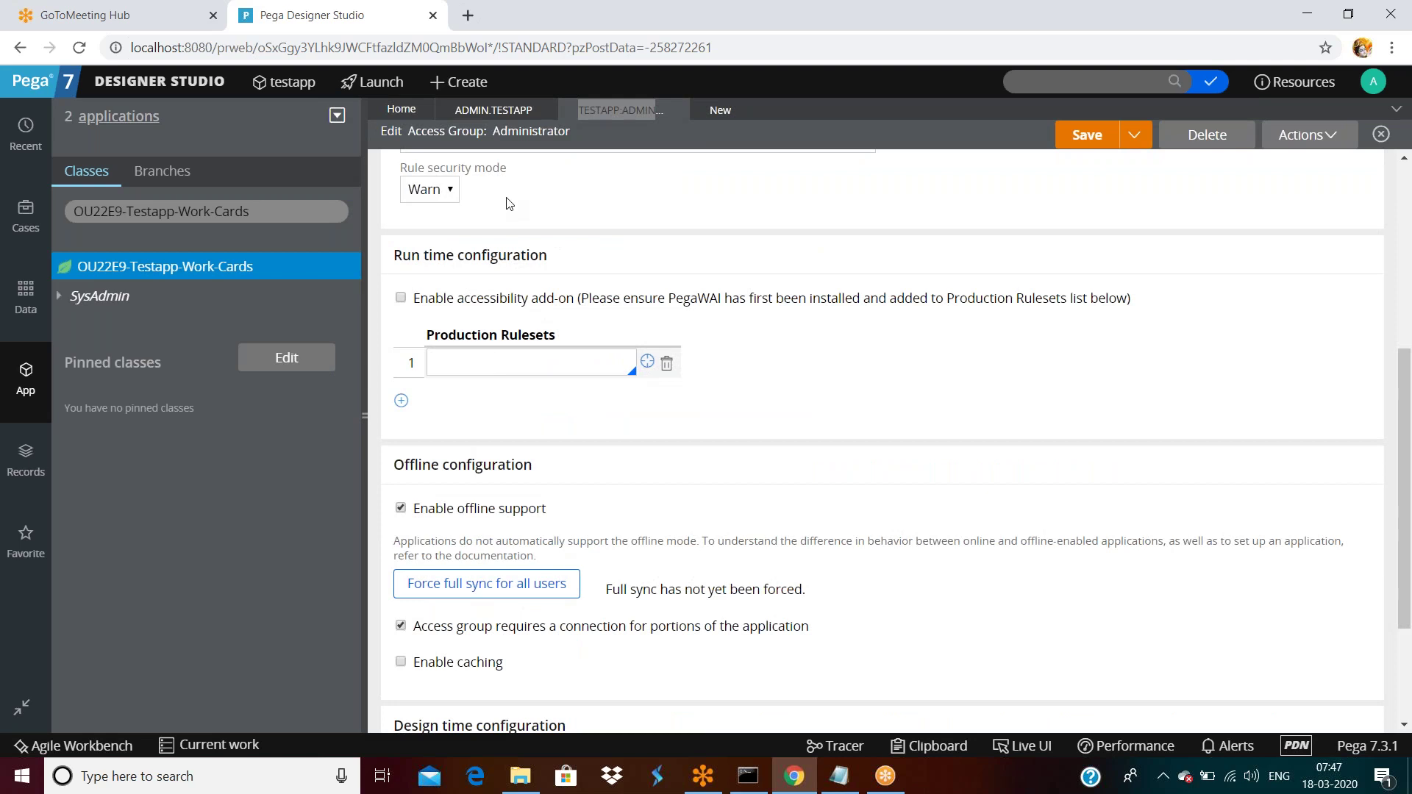
{"action": "left_click", "coordinate": [516, 364]}
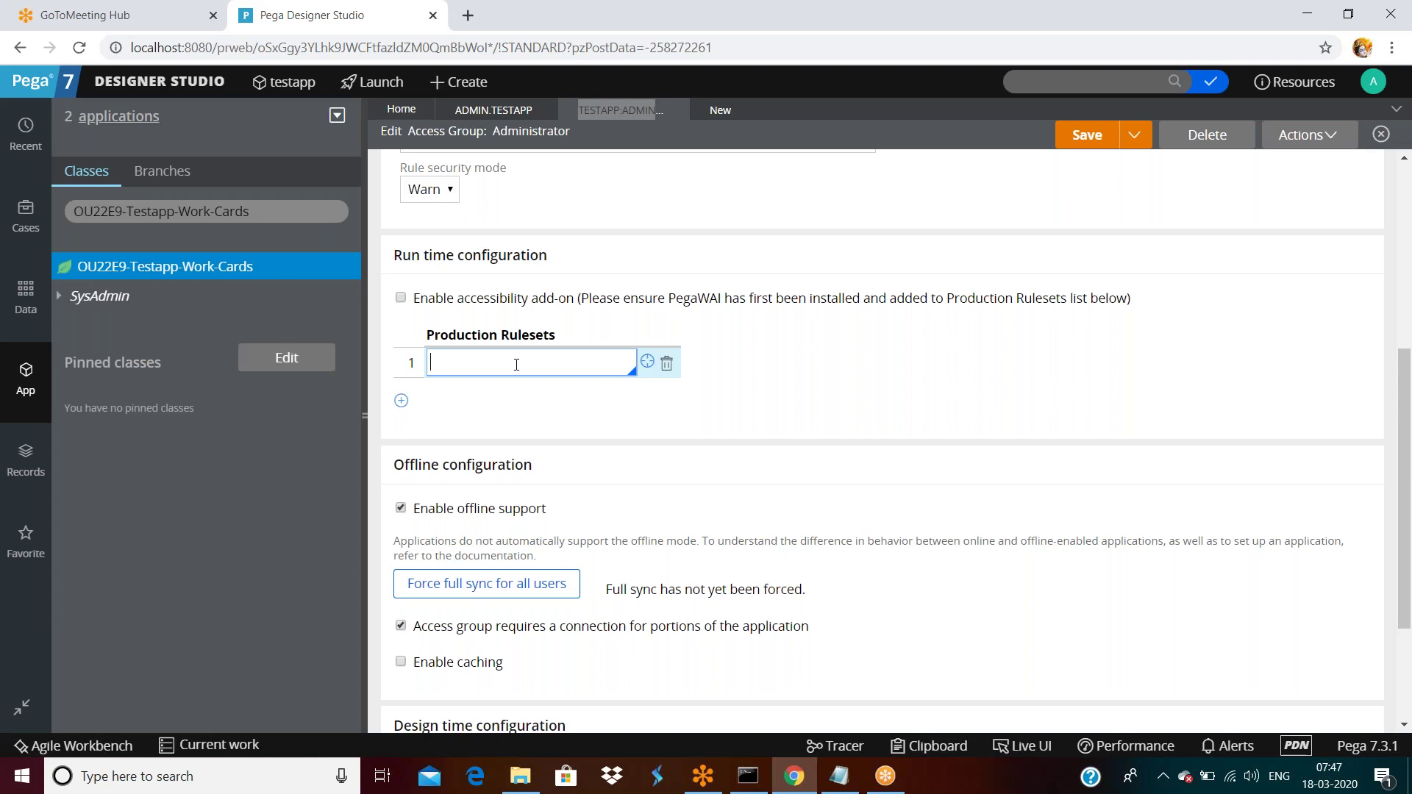
Open Org & Security > Organization > Operators from the Designer Studio menu.
{"action": "left_click", "coordinate": [168, 82]}
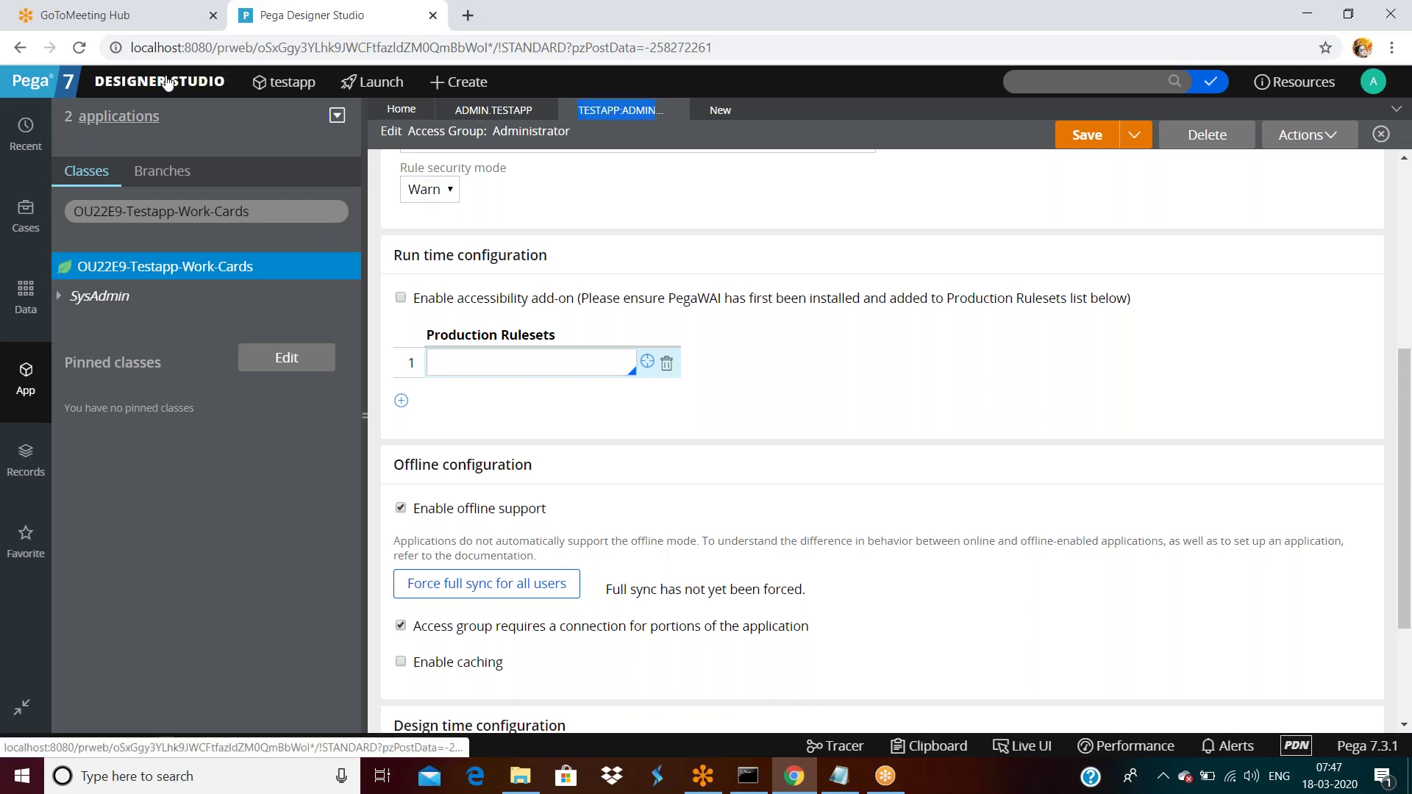
{"action": "mouse_move", "coordinate": [147, 312]}
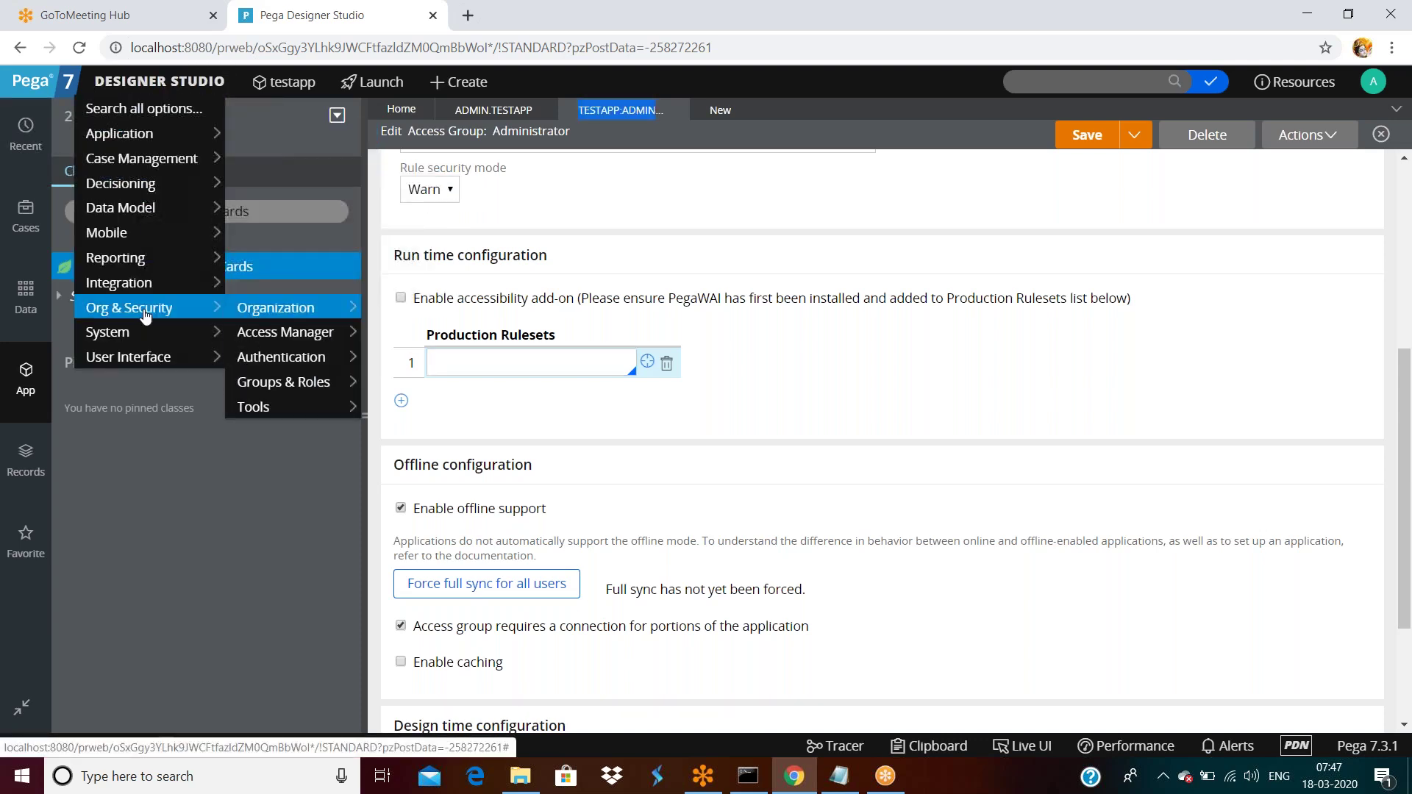
{"action": "mouse_move", "coordinate": [249, 321]}
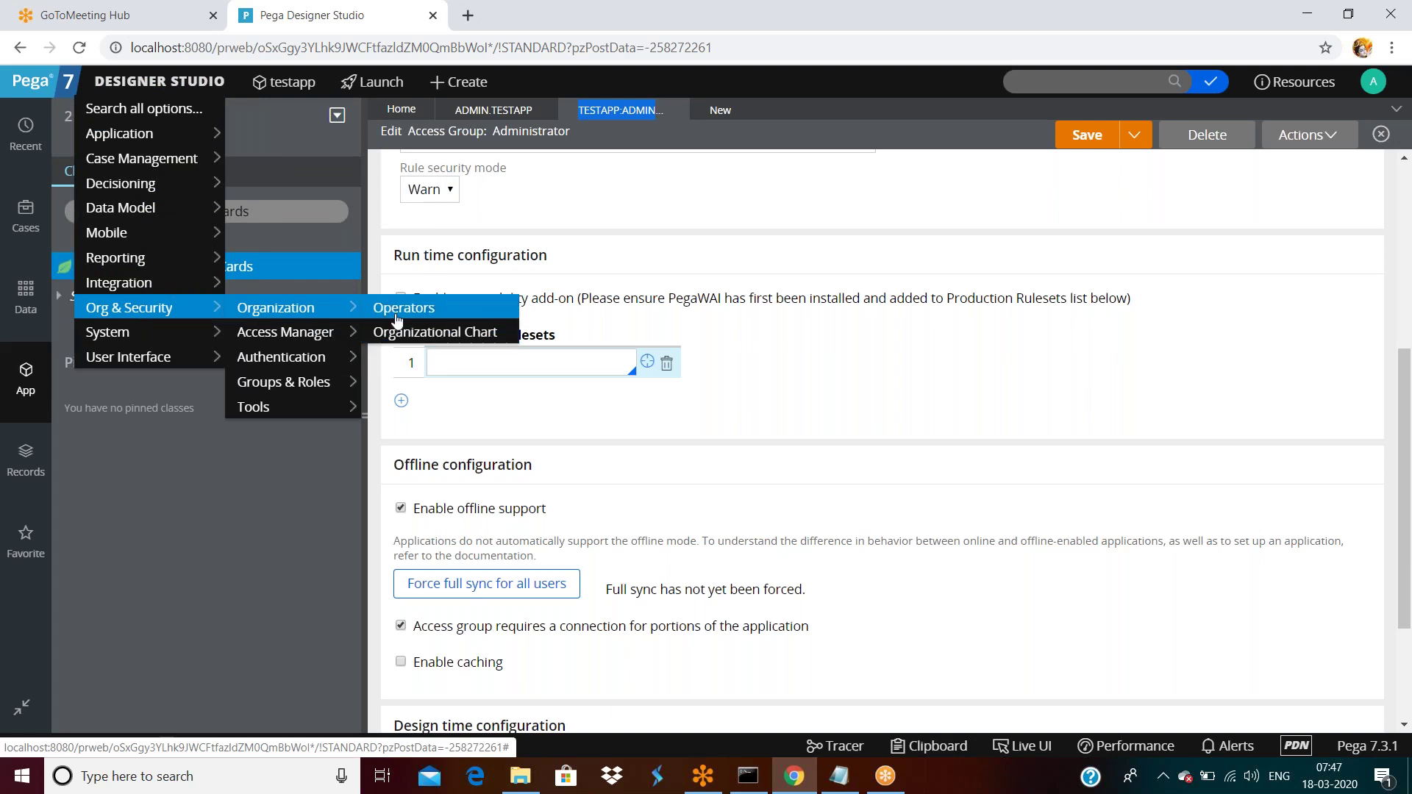
{"action": "left_click", "coordinate": [384, 312]}
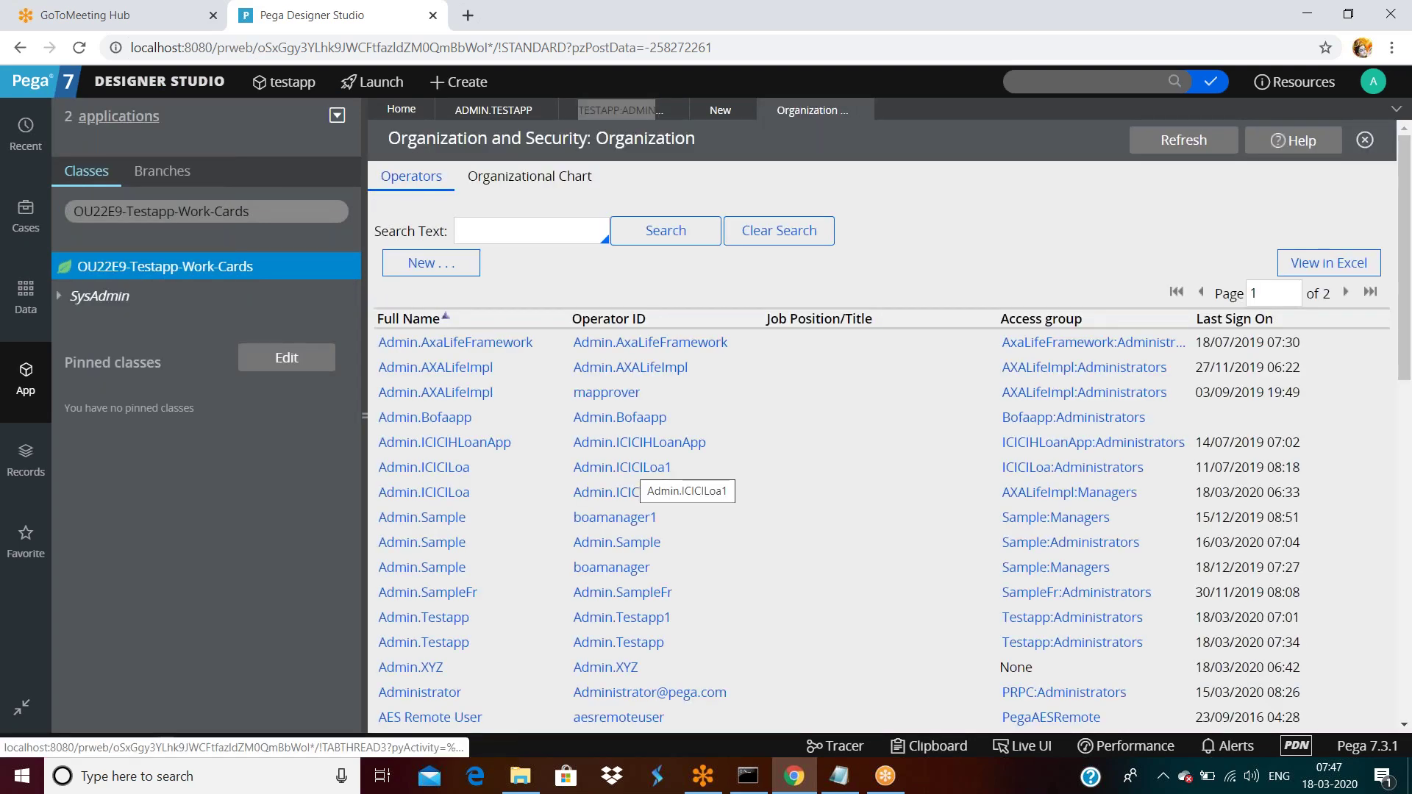
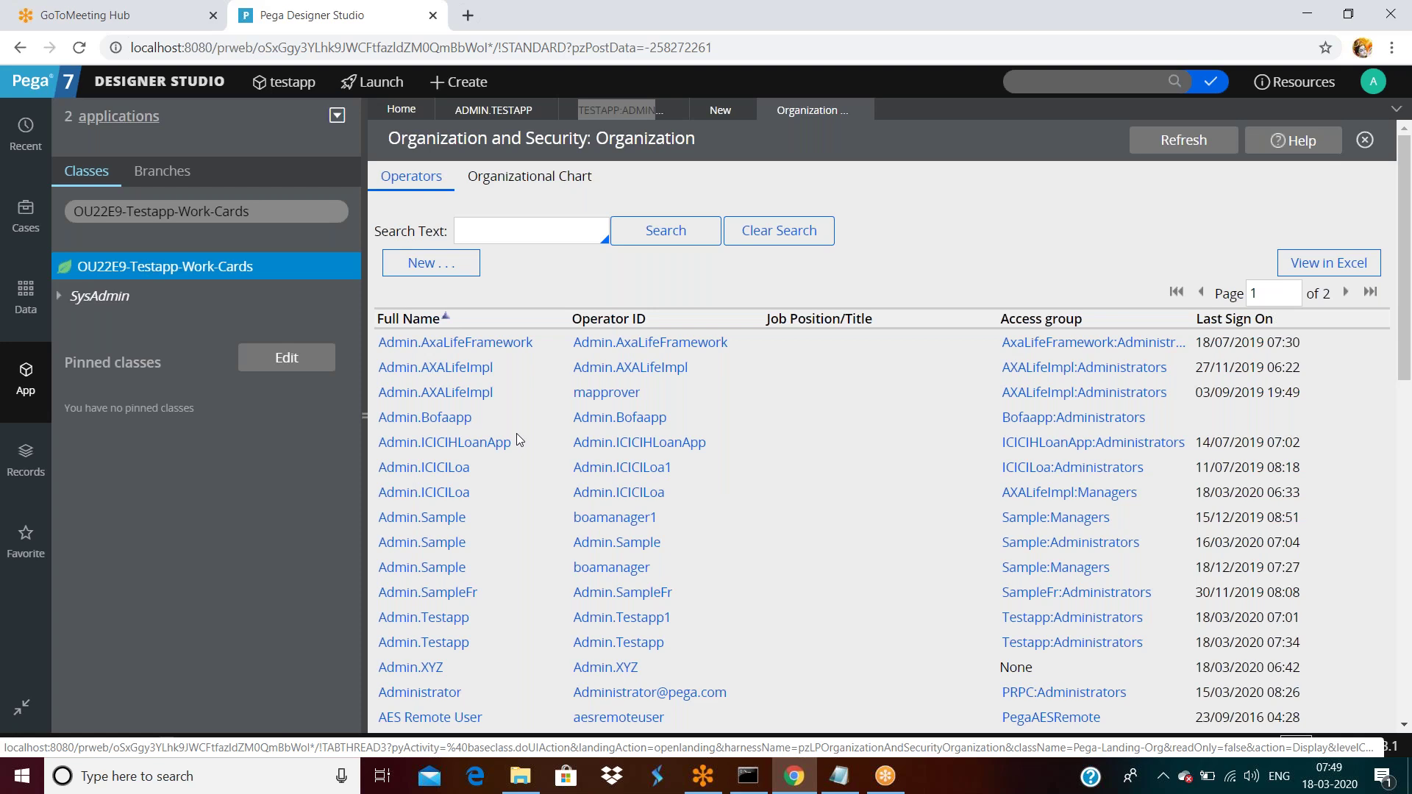
Return to the Administrator access group and focus its empty first Production Rulesets field.
{"action": "left_click", "coordinate": [600, 115]}
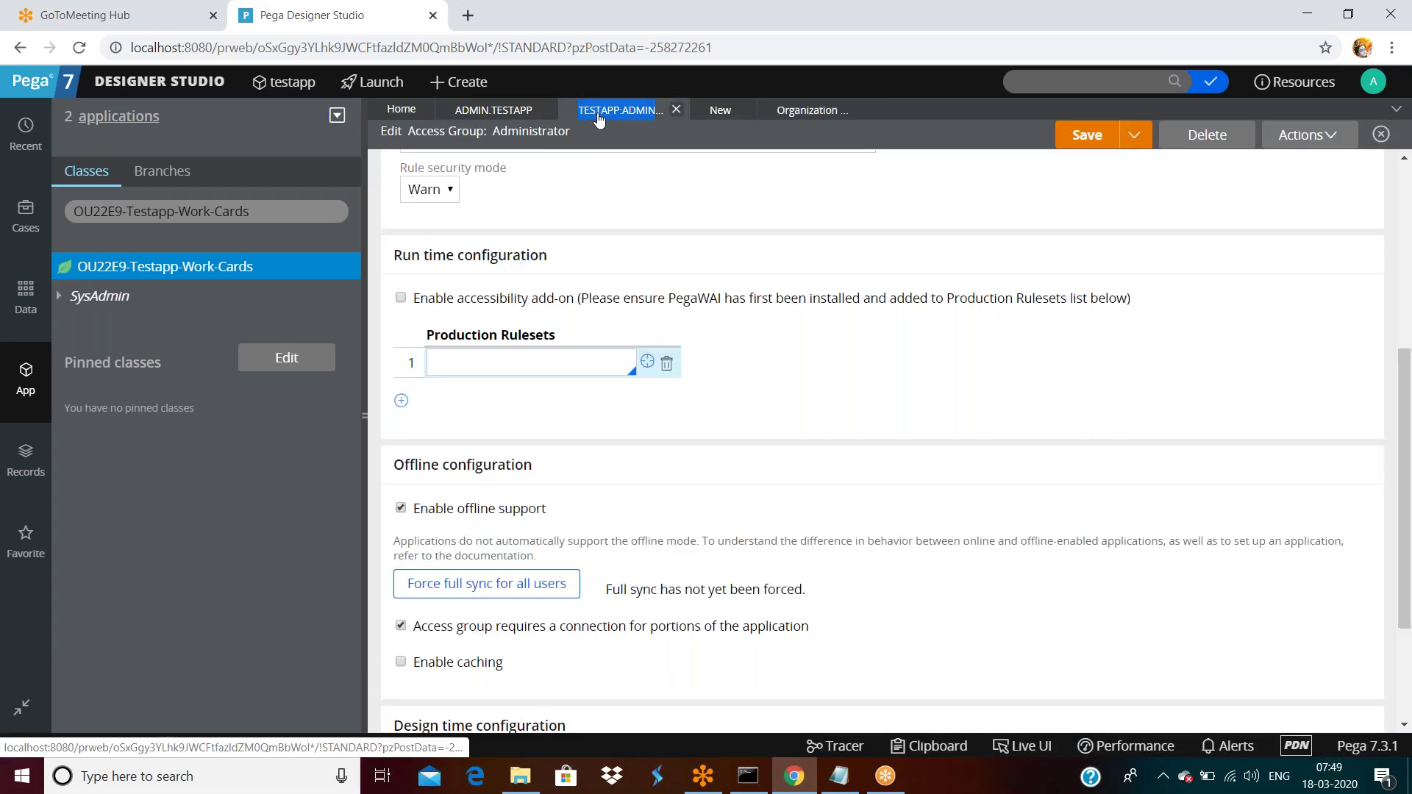
{"action": "scroll", "coordinate": [604, 337], "scroll_direction": "up", "scroll_amount": 6}
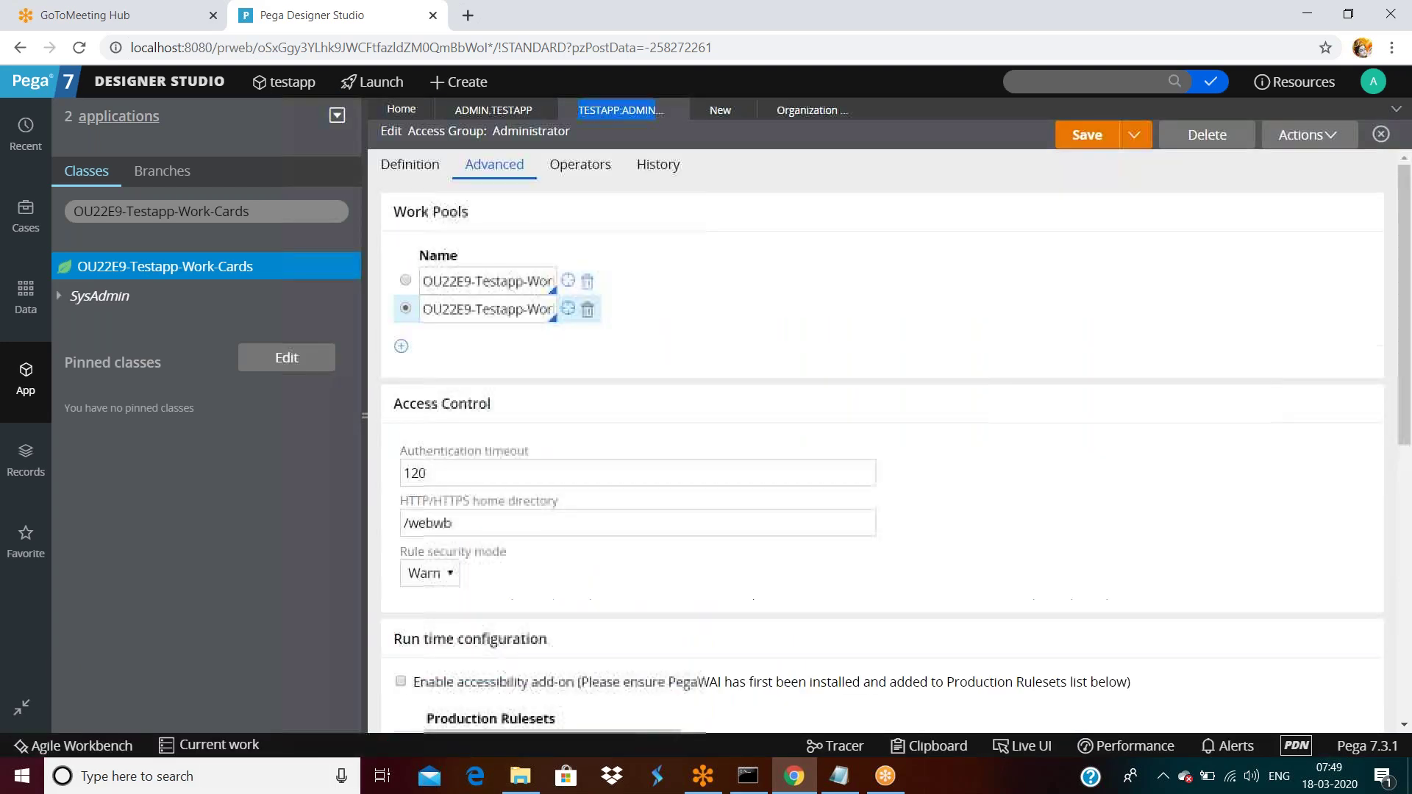
{"action": "scroll", "coordinate": [795, 367], "scroll_direction": "down", "scroll_amount": 5}
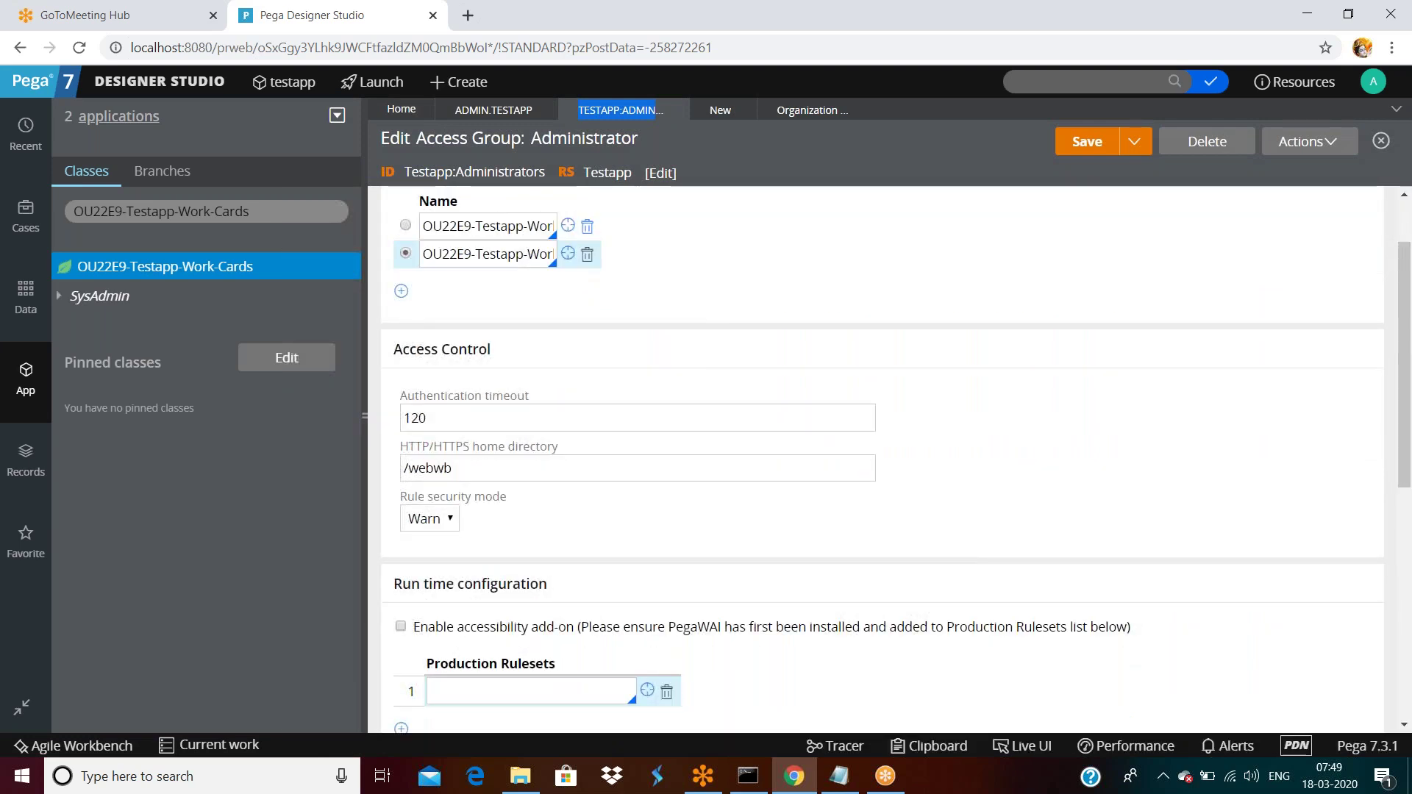
{"action": "left_click", "coordinate": [497, 380]}
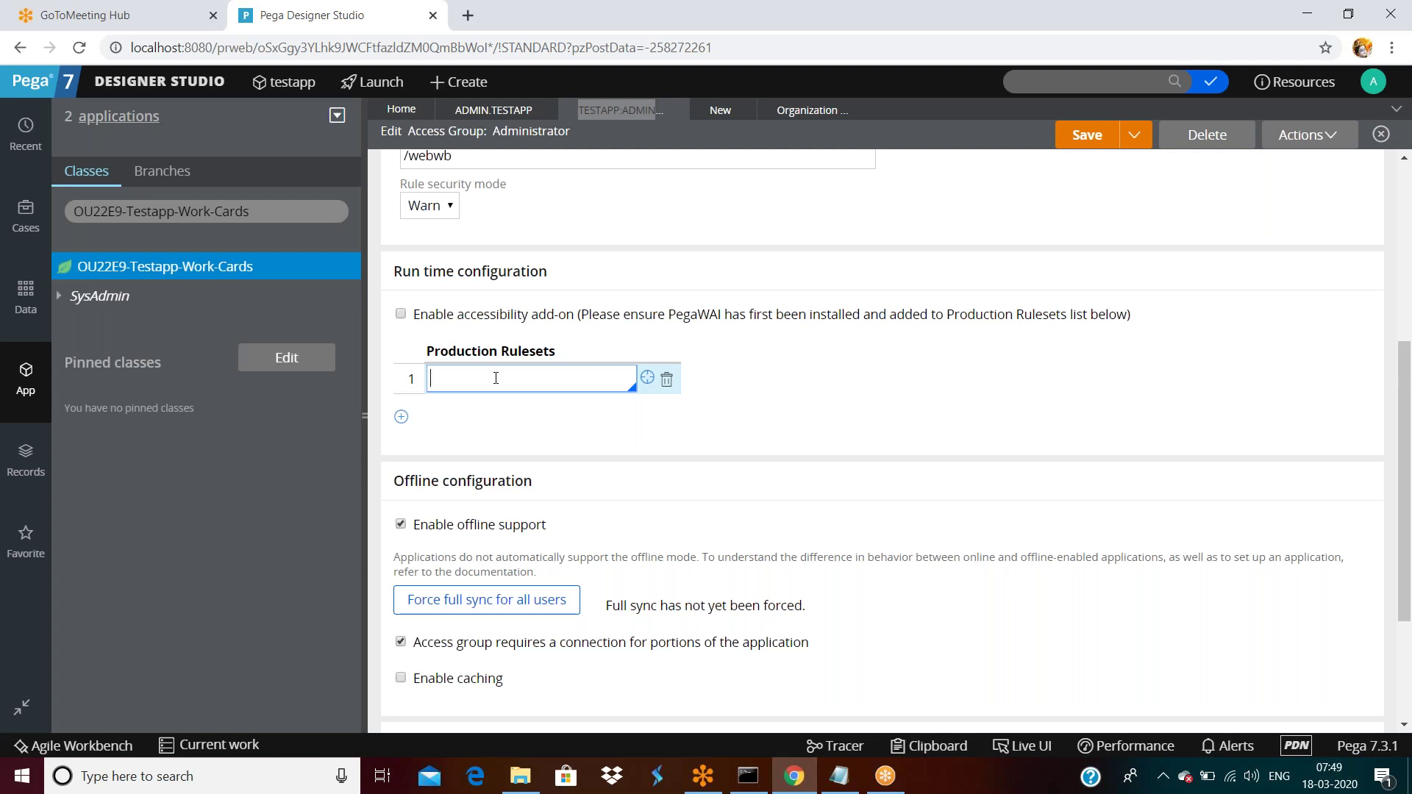
Enter myprod:01-01-01 as the production ruleset and launch Create RuleSet Version for it.
{"action": "type", "text": "myprod-01-01-01"}
{"action": "key", "text": "BackSpace"}
{"action": "key", "text": "BackSpace"}
{"action": "key", "text": "BackSpace"}
{"action": "key", "text": "BackSpace"}
{"action": "key", "text": "BackSpace"}
{"action": "key", "text": "BackSpace"}
{"action": "key", "text": "BackSpace"}
{"action": "key", "text": "BackSpace"}
{"action": "type", "text": ":01-01-01"}
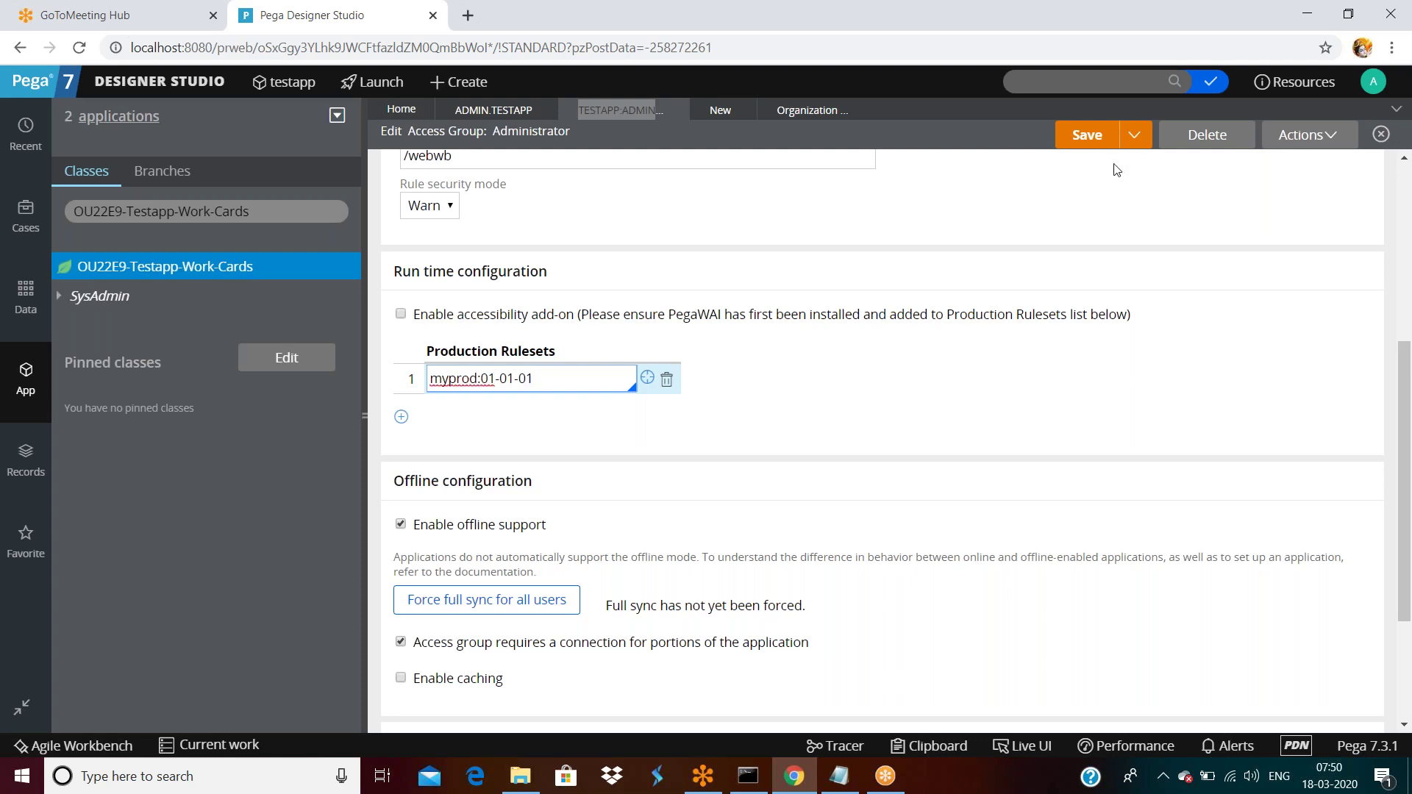
{"action": "left_click", "coordinate": [646, 379]}
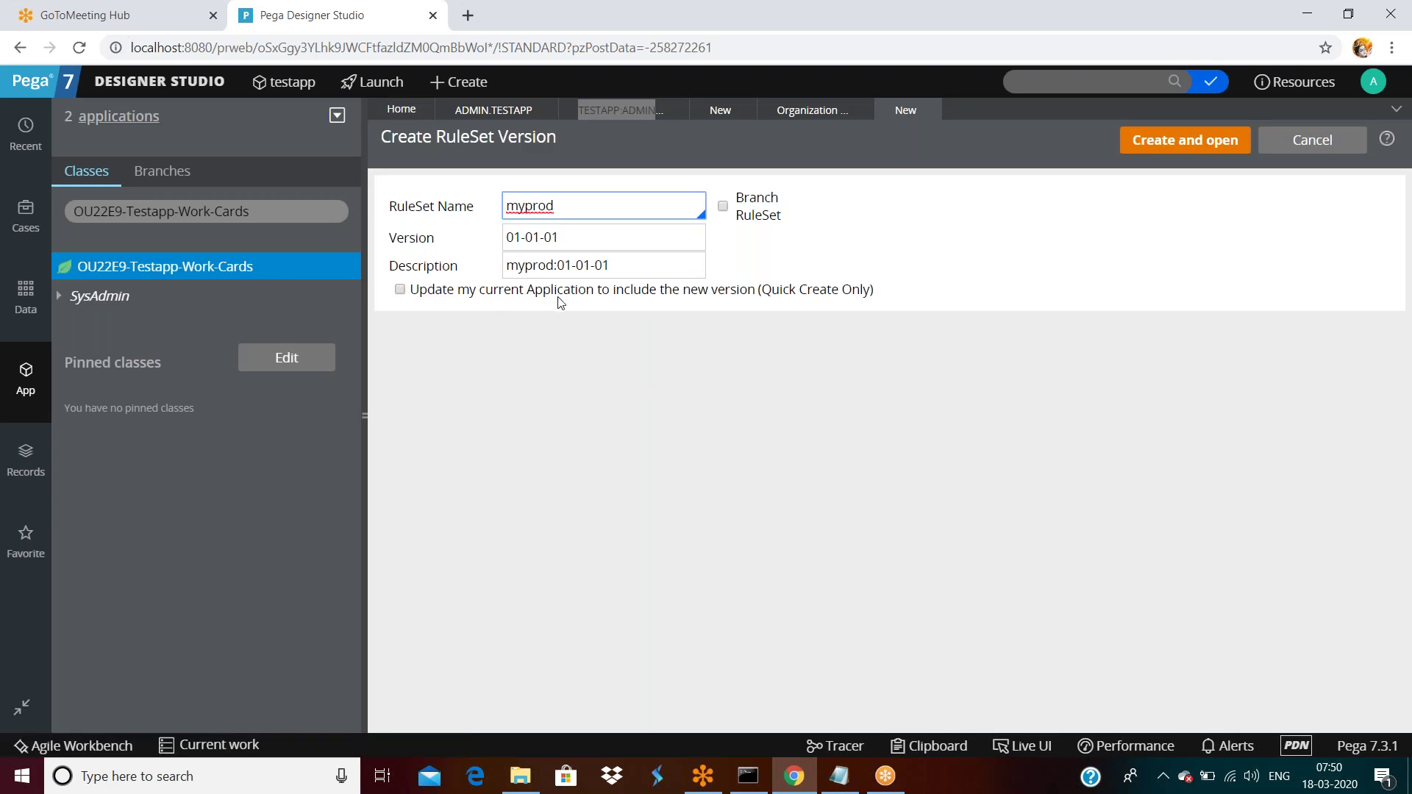
Create the myprod 01-01-01 ruleset and try saving it, which produces an error.
{"action": "left_click", "coordinate": [1171, 146]}
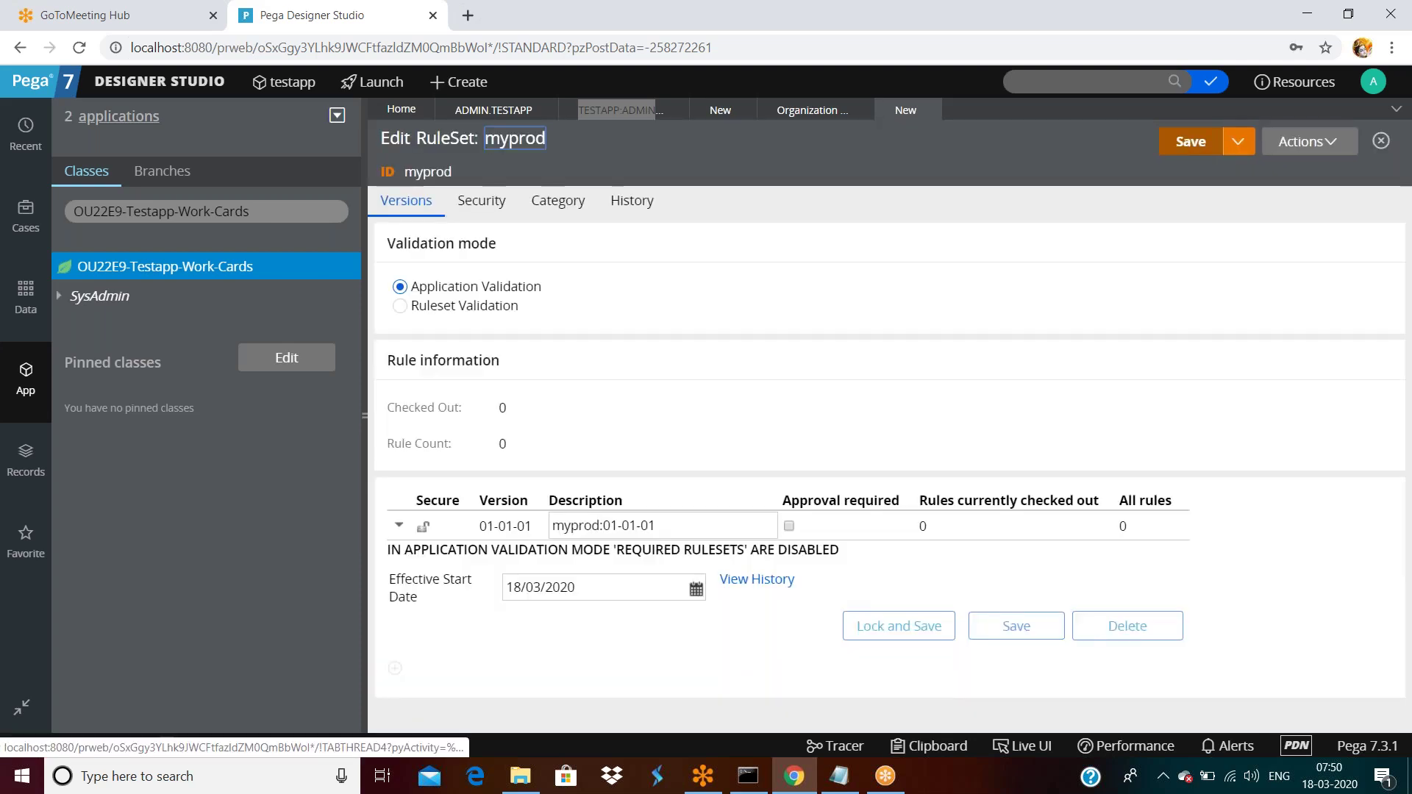
{"action": "left_click", "coordinate": [1015, 627]}
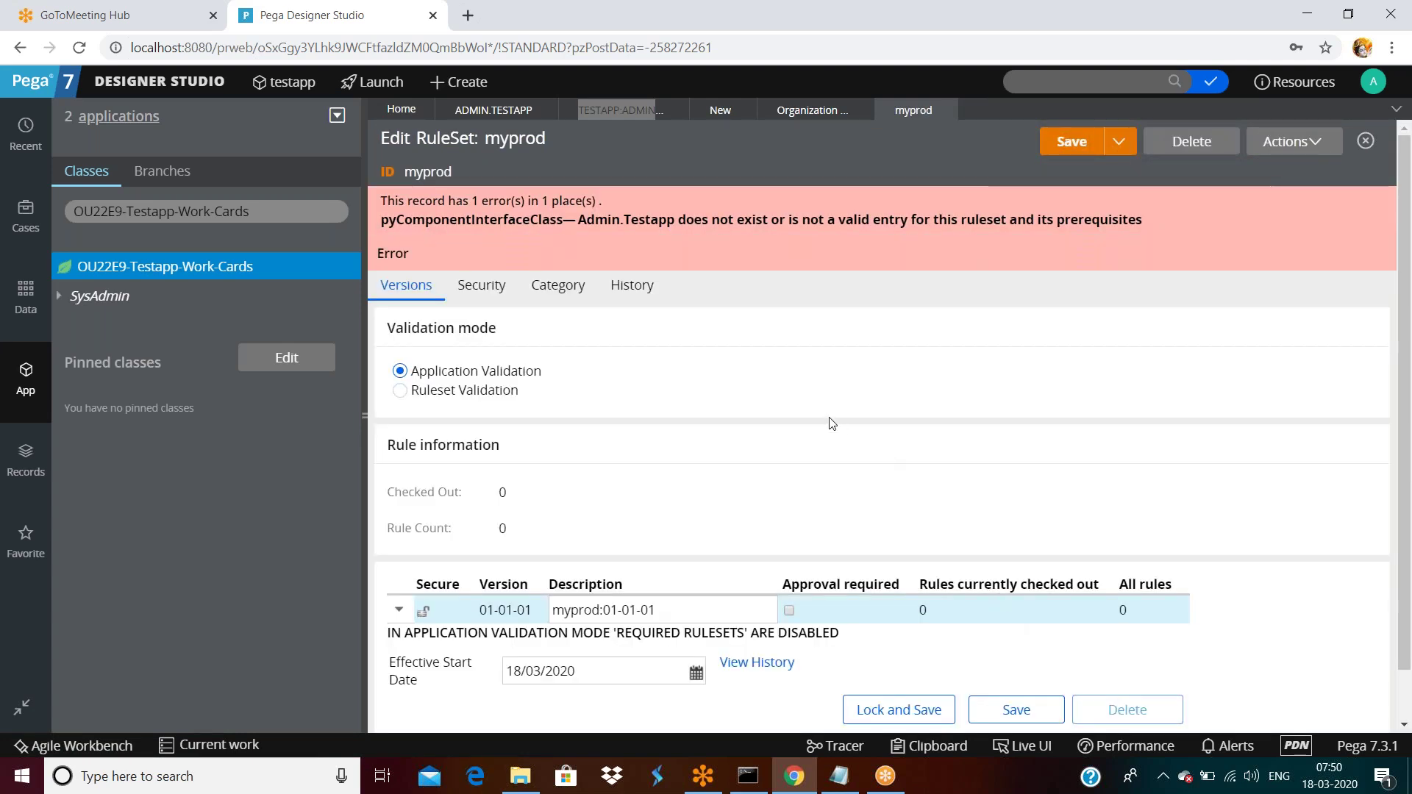
{"action": "scroll", "coordinate": [1040, 721], "scroll_direction": "down", "scroll_amount": 1}
{"action": "left_click", "coordinate": [1015, 657]}
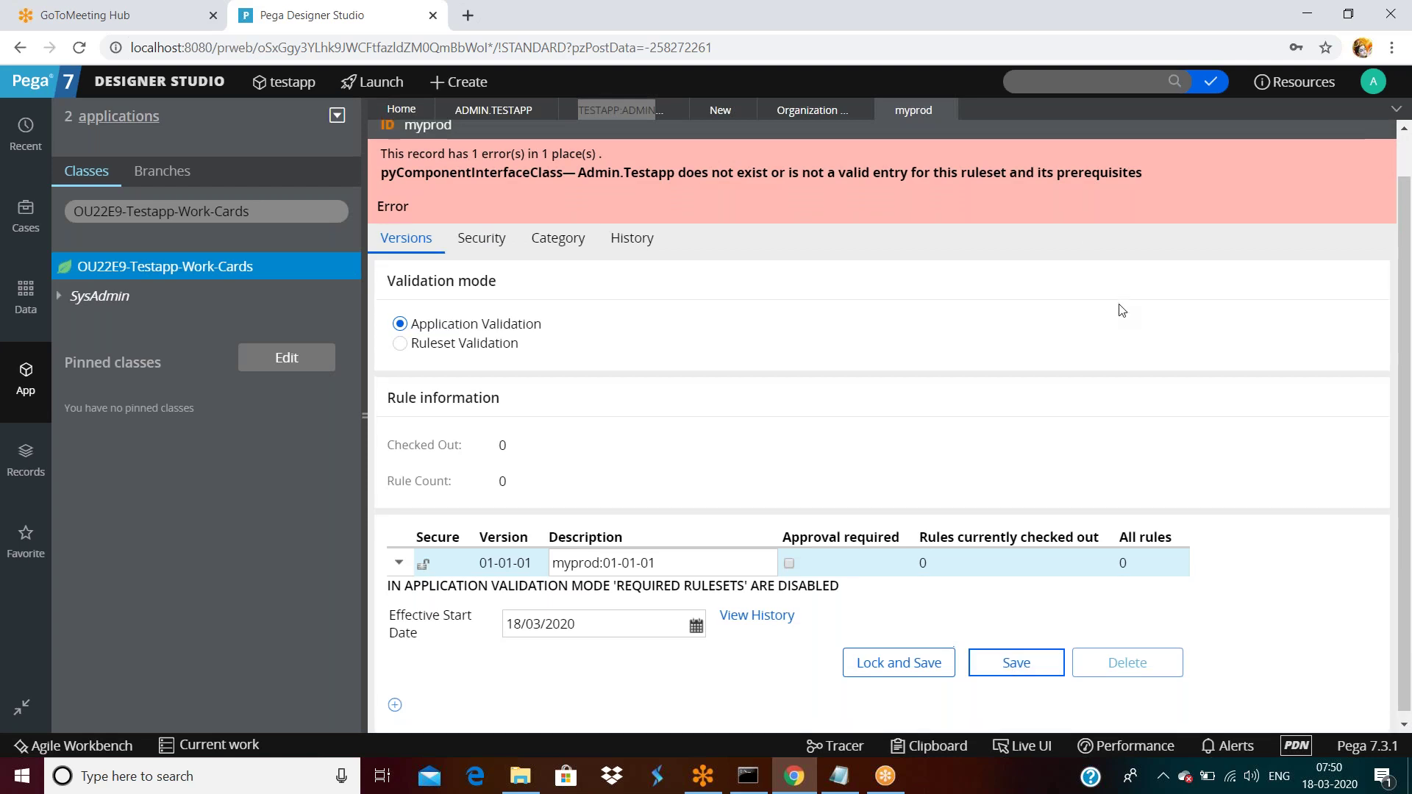
{"action": "left_click", "coordinate": [1065, 148]}
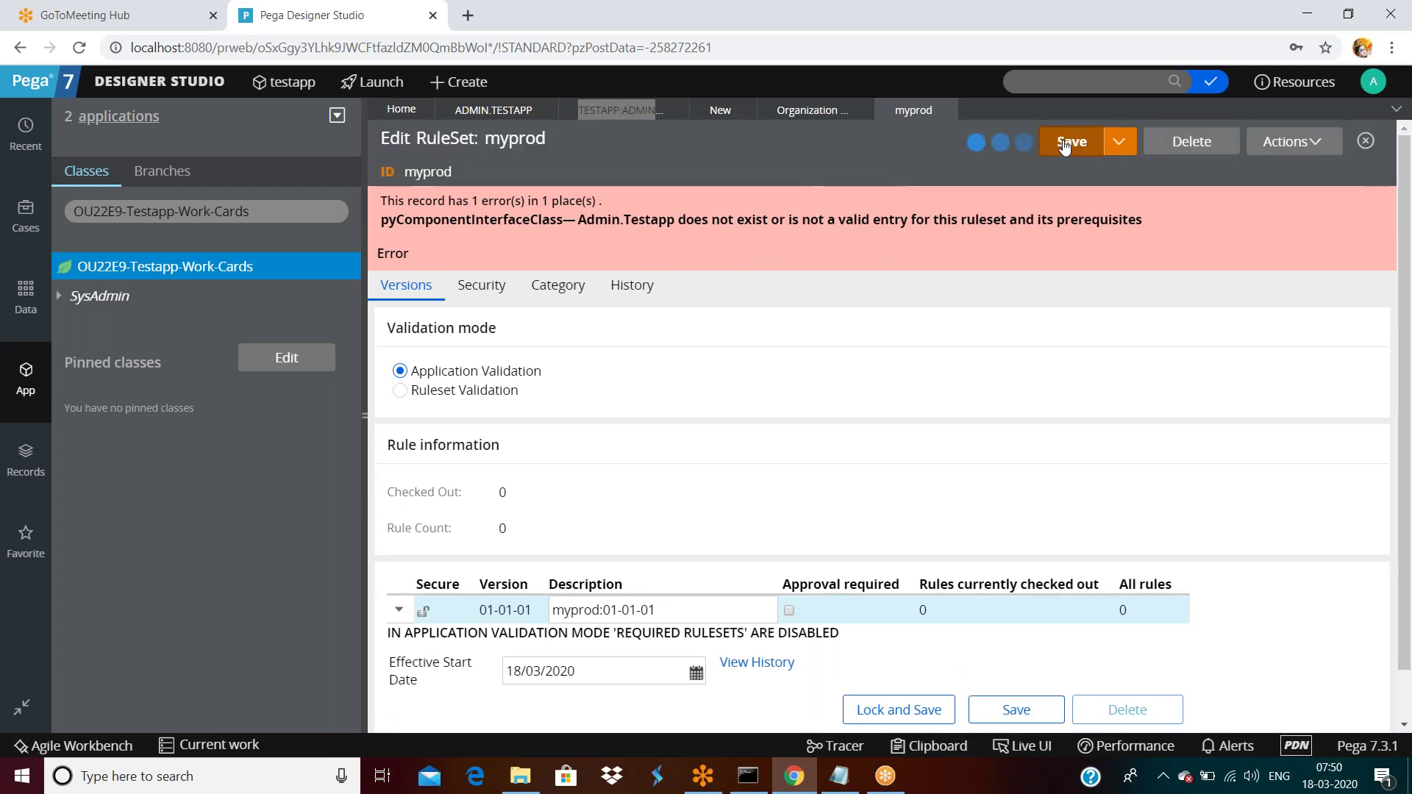
{"action": "scroll", "coordinate": [965, 321], "scroll_direction": "down", "scroll_amount": 1}
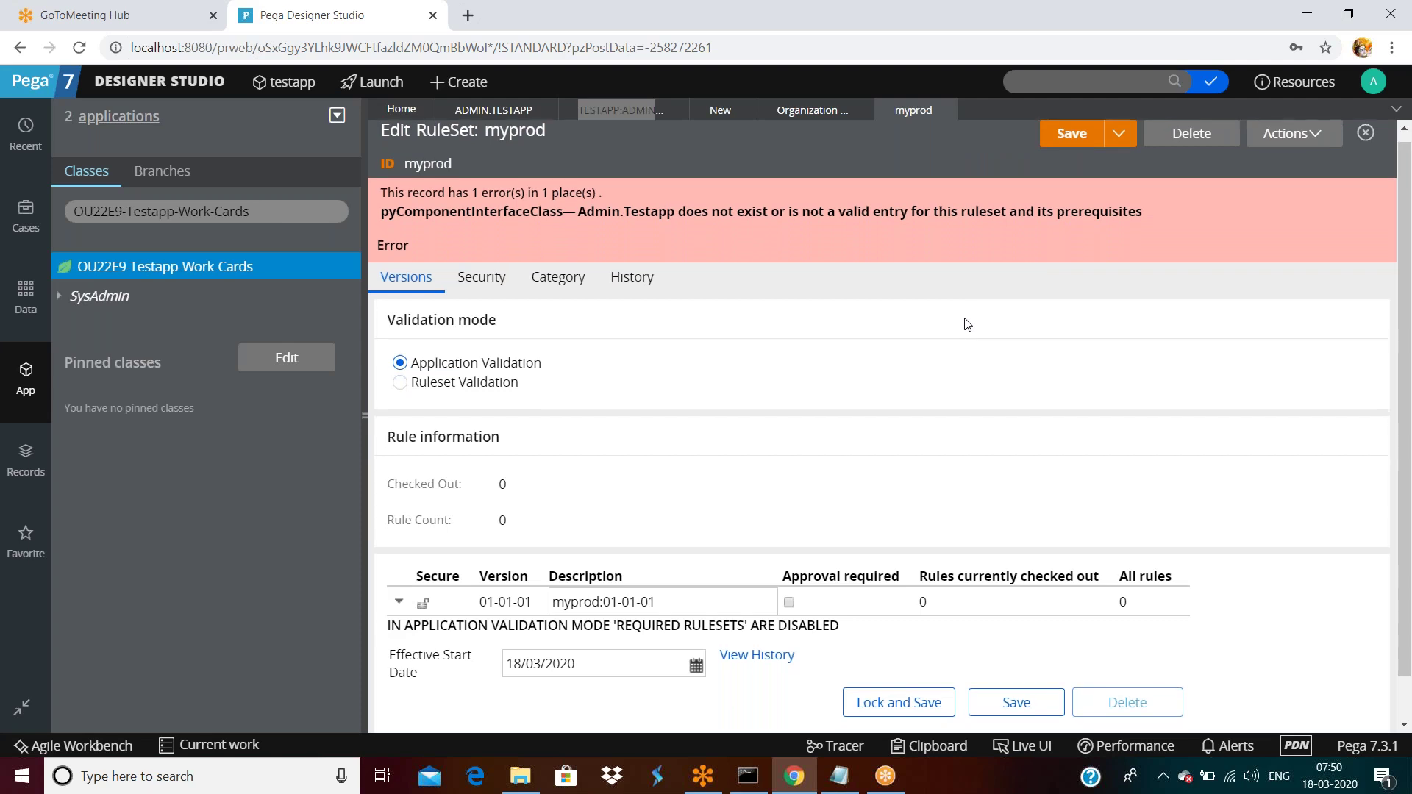
Close the myprod ruleset discarding changes, then save the Administrator access group.
{"action": "left_click", "coordinate": [946, 110]}
{"action": "left_click", "coordinate": [1111, 463]}
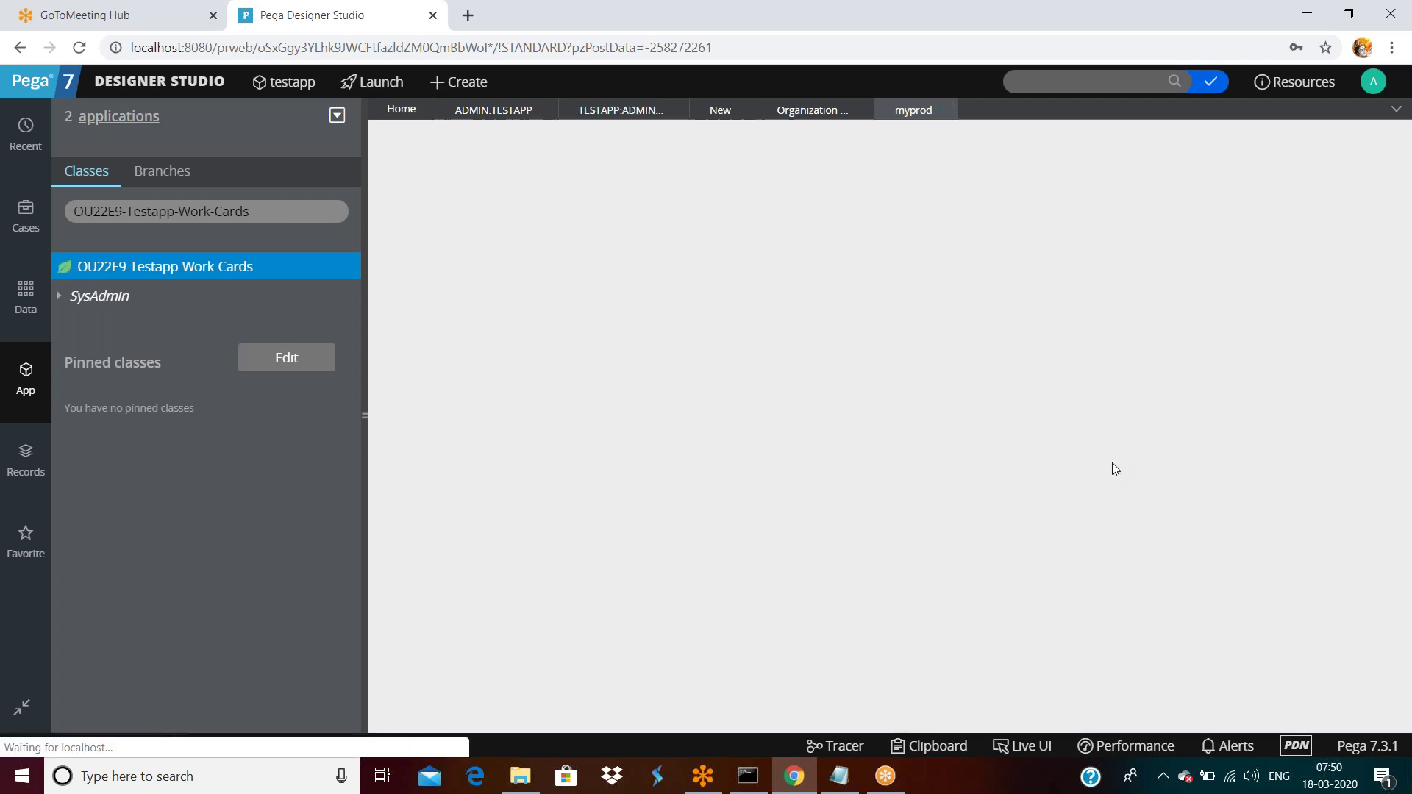
{"action": "left_click", "coordinate": [1092, 146]}
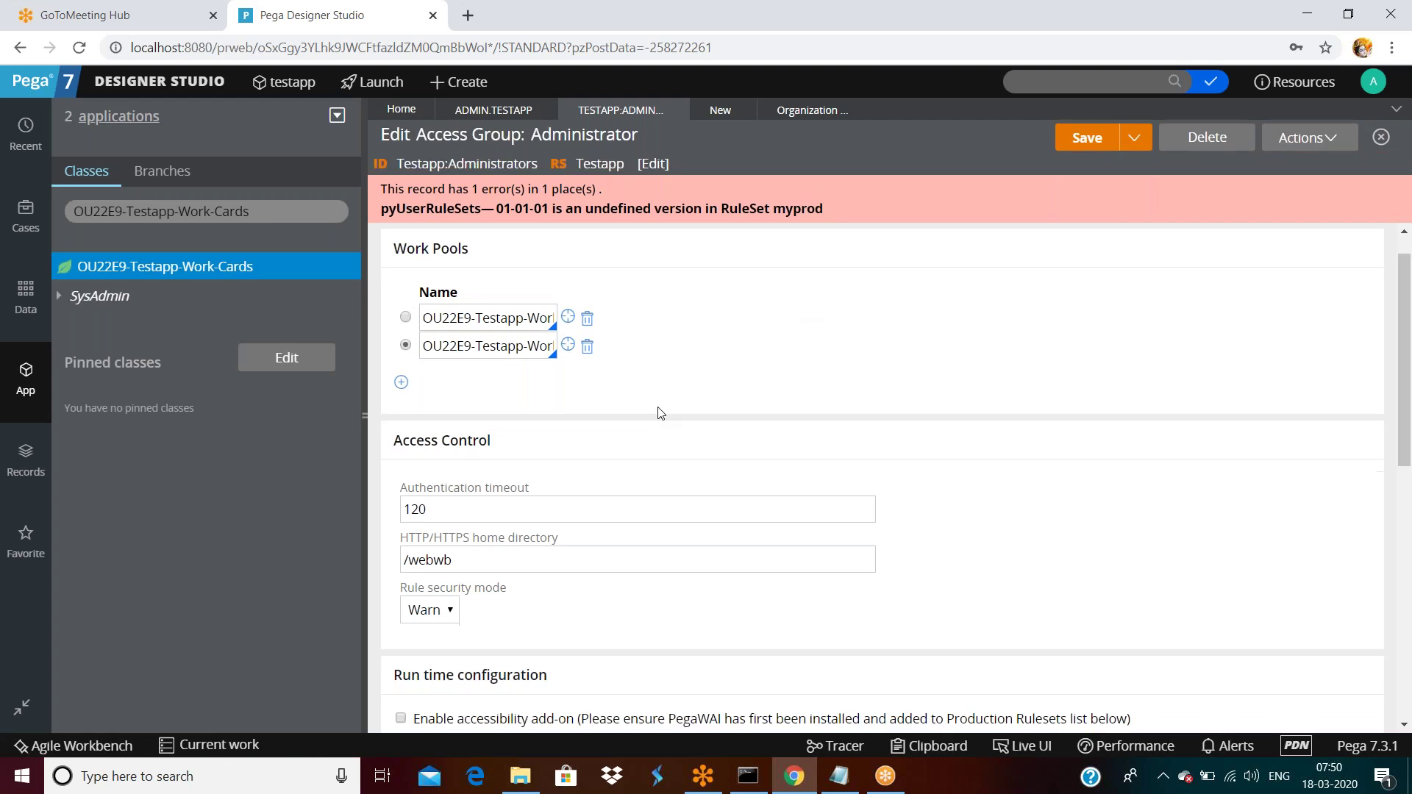
Pick myprod from the ruleset suggestions and open the myprod ruleset definition.
{"action": "scroll", "coordinate": [659, 409], "scroll_direction": "down", "scroll_amount": 7}
{"action": "scroll", "coordinate": [648, 429], "scroll_direction": "up", "scroll_amount": 3}
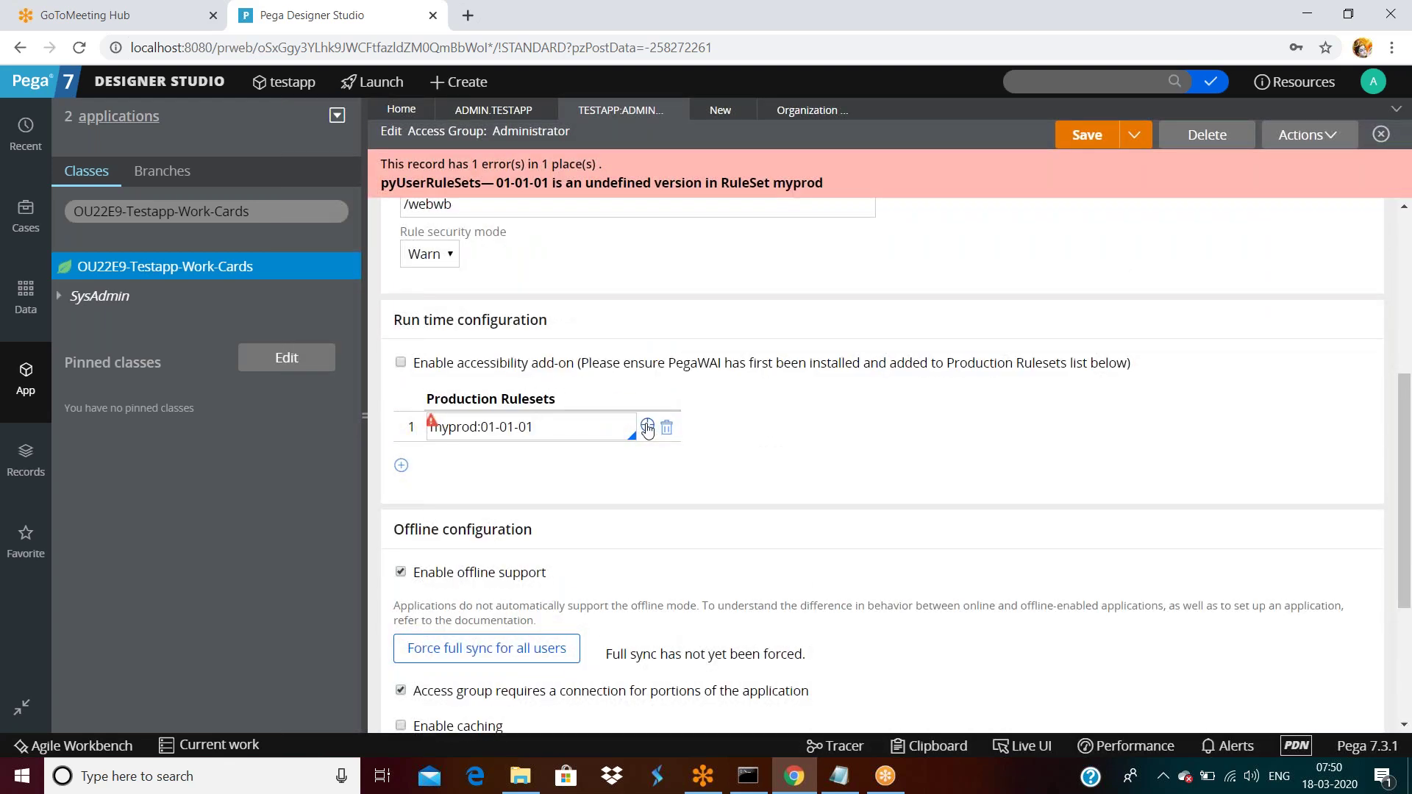
{"action": "double_click", "coordinate": [581, 429]}
{"action": "left_click", "coordinate": [581, 429]}
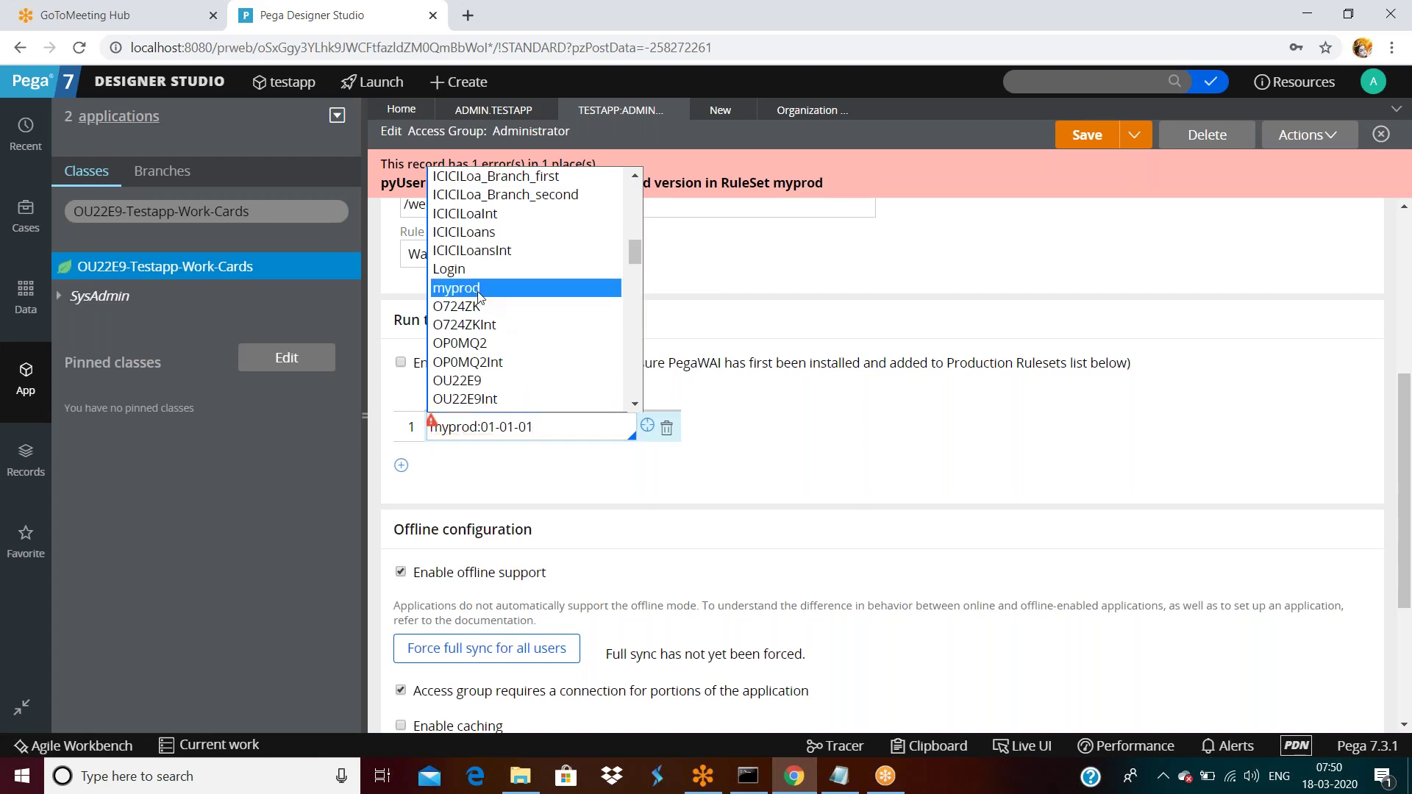
{"action": "left_click", "coordinate": [486, 288]}
{"action": "left_click", "coordinate": [575, 434]}
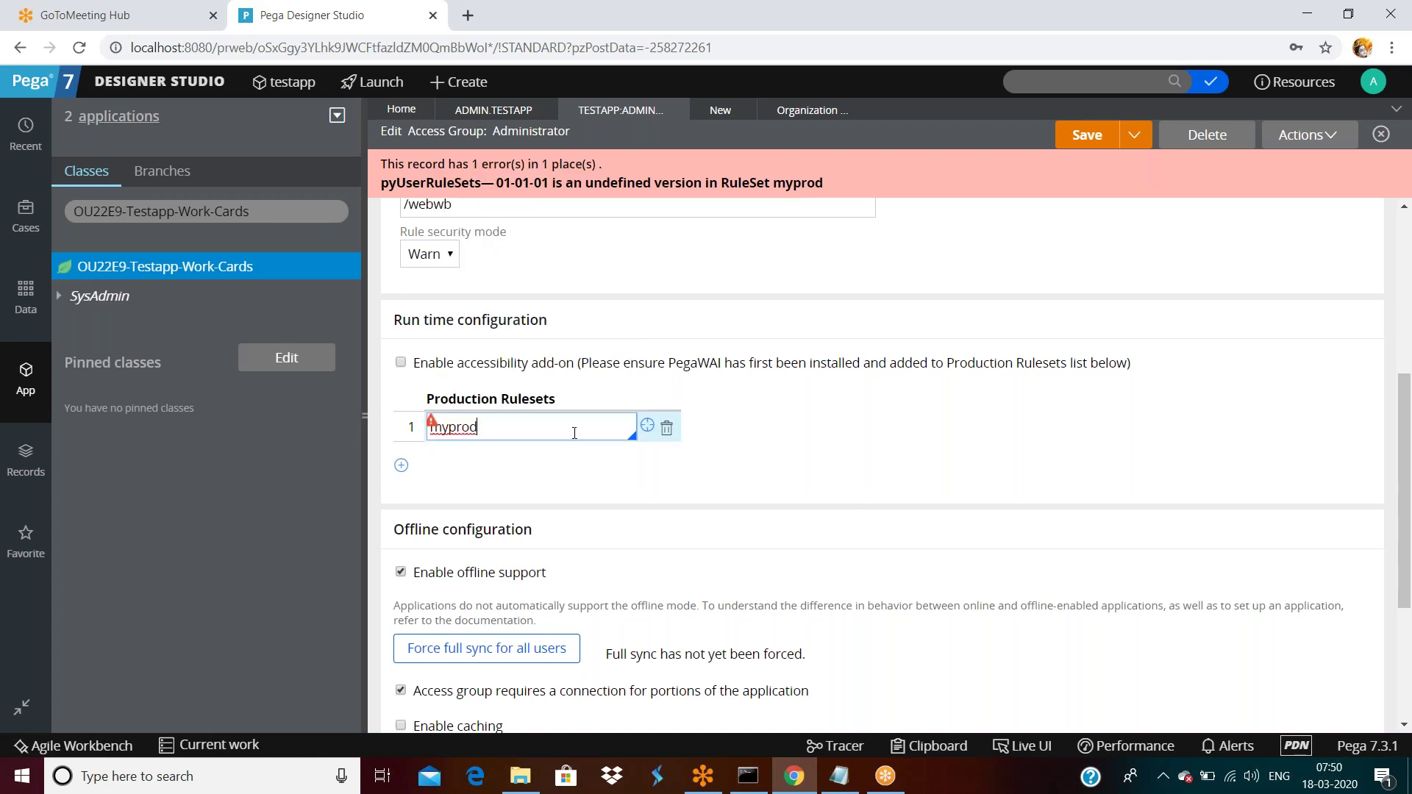
{"action": "left_click", "coordinate": [647, 426]}
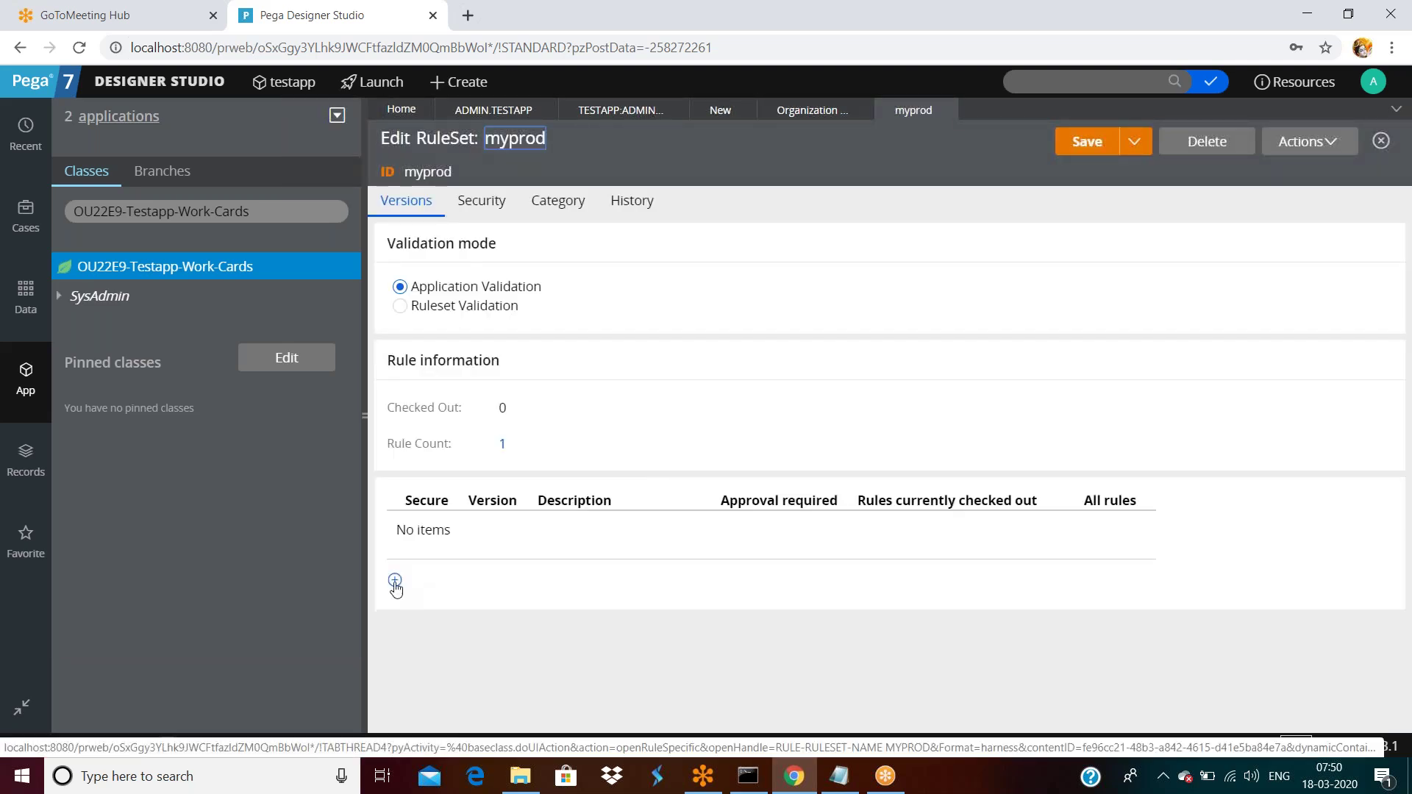
Add version 01-01-01 to the myprod ruleset and save it.
{"action": "left_click", "coordinate": [395, 581]}
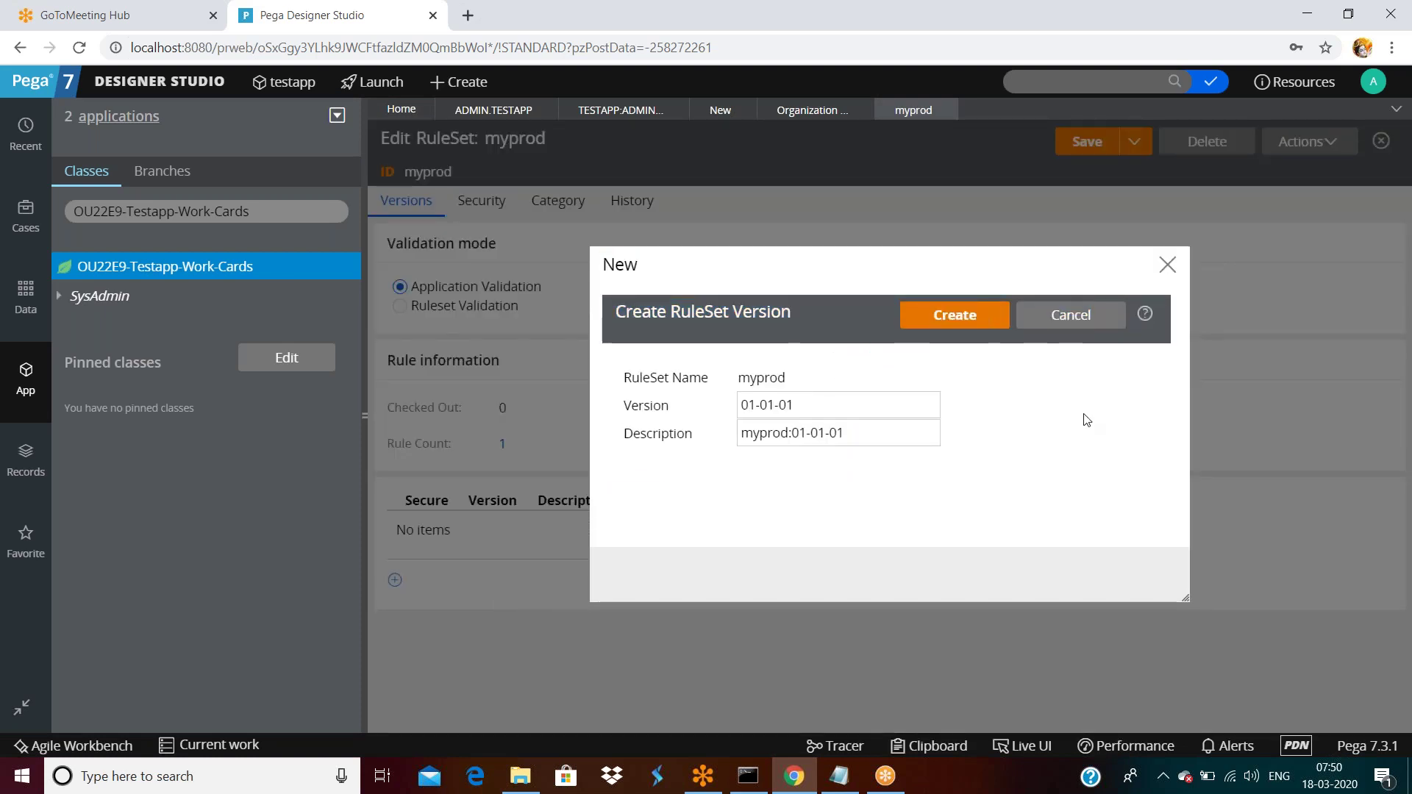
{"action": "left_click", "coordinate": [965, 315]}
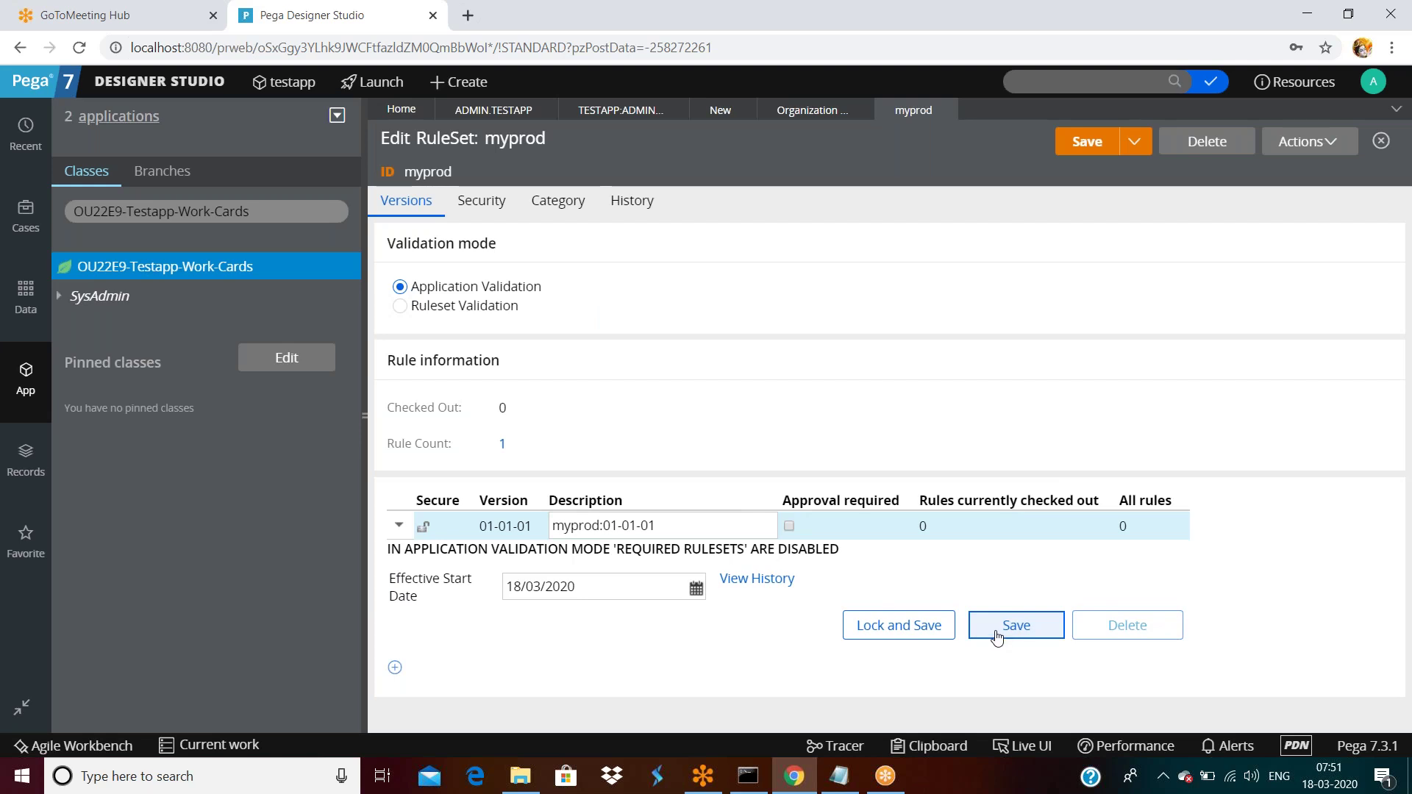
{"action": "left_click", "coordinate": [997, 637]}
{"action": "left_click", "coordinate": [1087, 148]}
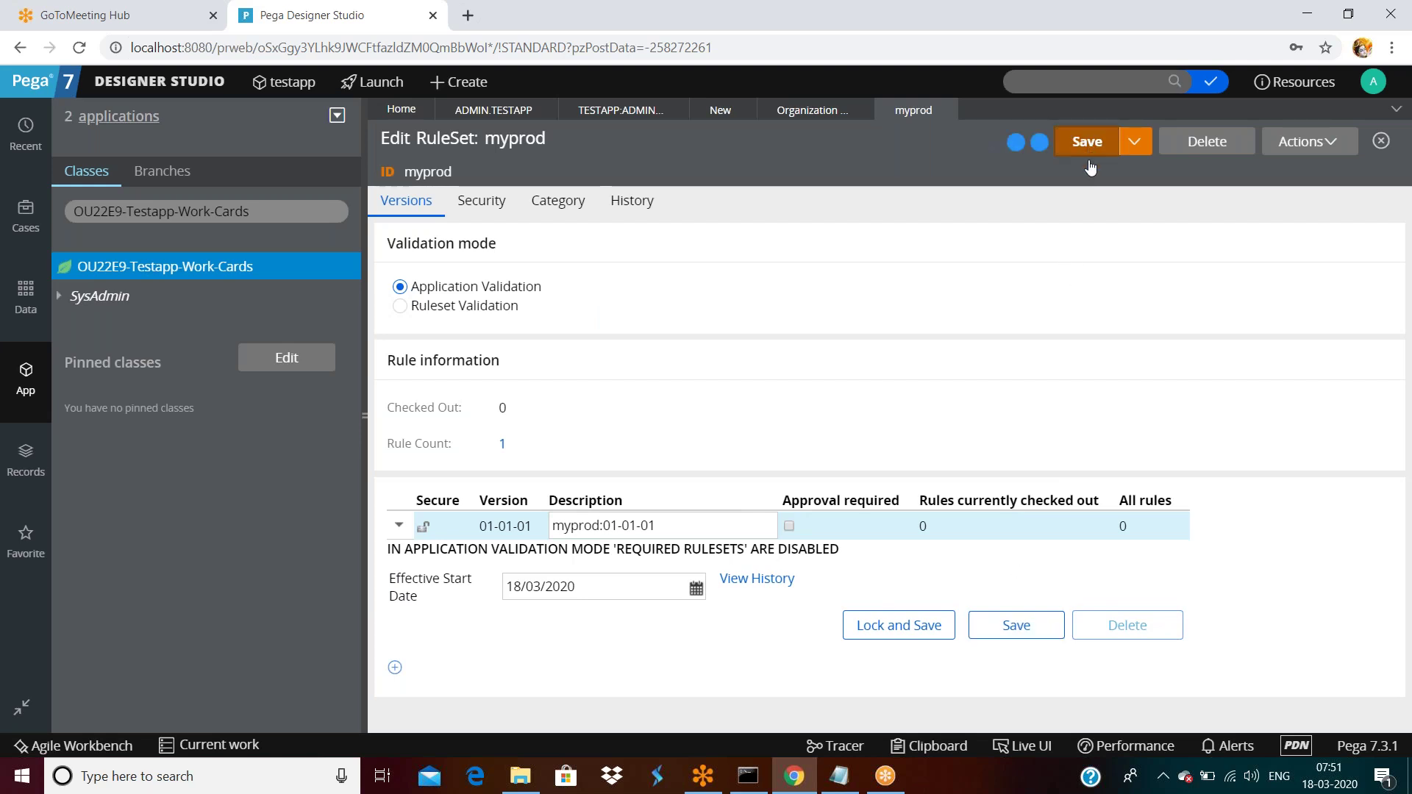
Back in TESTAPP:ADMIN, complete the entry as myprod:01-01-01 and save the access group.
{"action": "left_click", "coordinate": [809, 110]}
{"action": "left_click", "coordinate": [620, 111]}
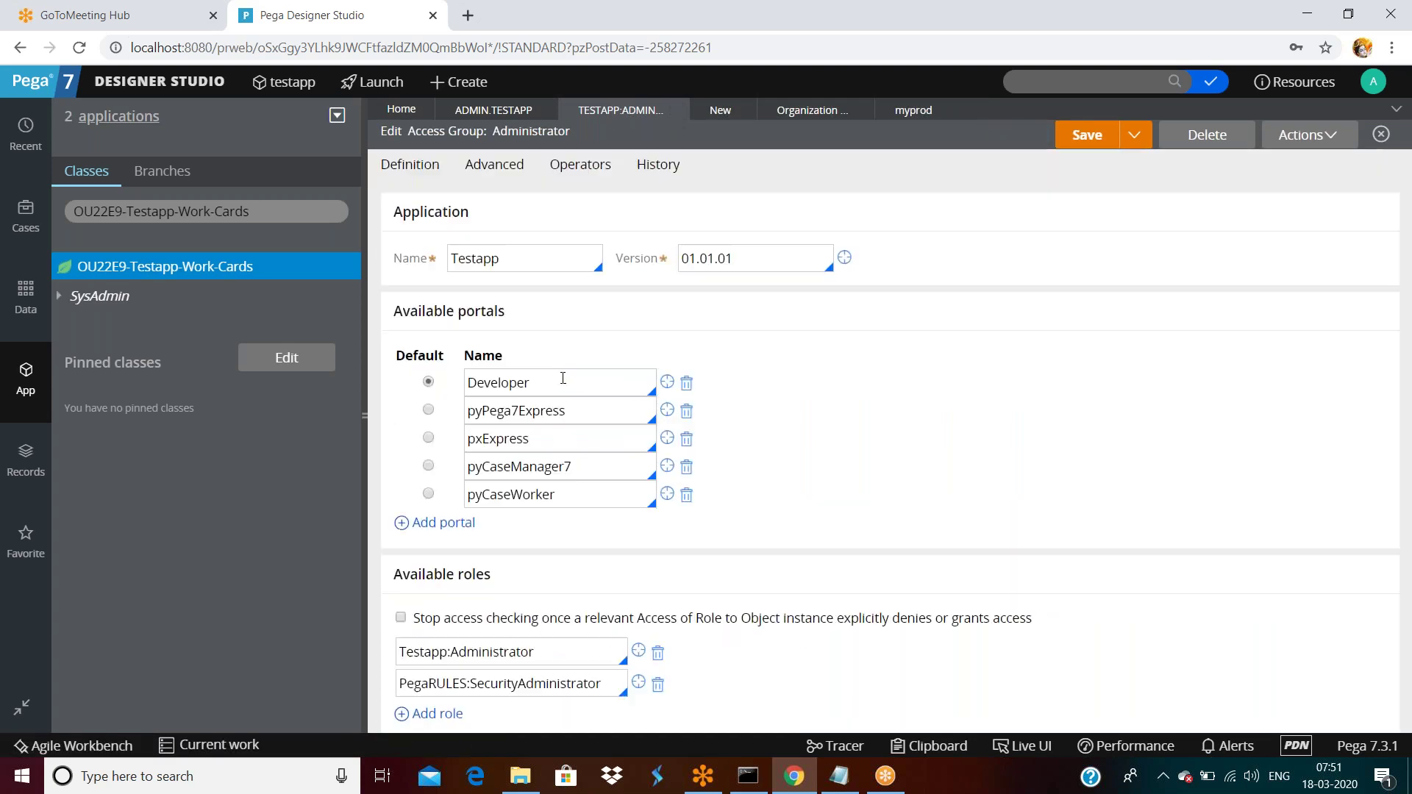
{"action": "scroll", "coordinate": [567, 400], "scroll_direction": "down", "scroll_amount": 5}
{"action": "left_click", "coordinate": [536, 379]}
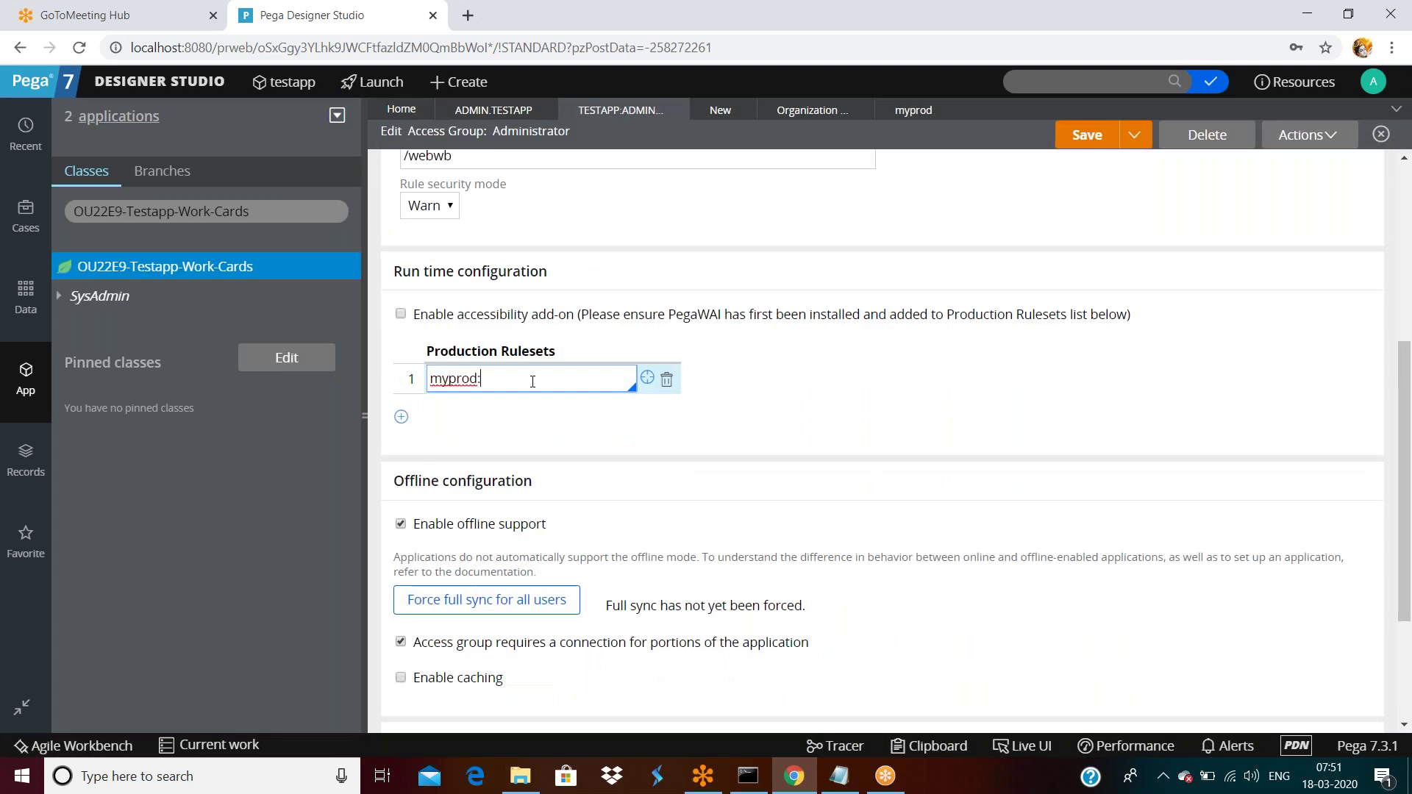
{"action": "type", "text": "01-01-01"}
{"action": "left_click", "coordinate": [1089, 136]}
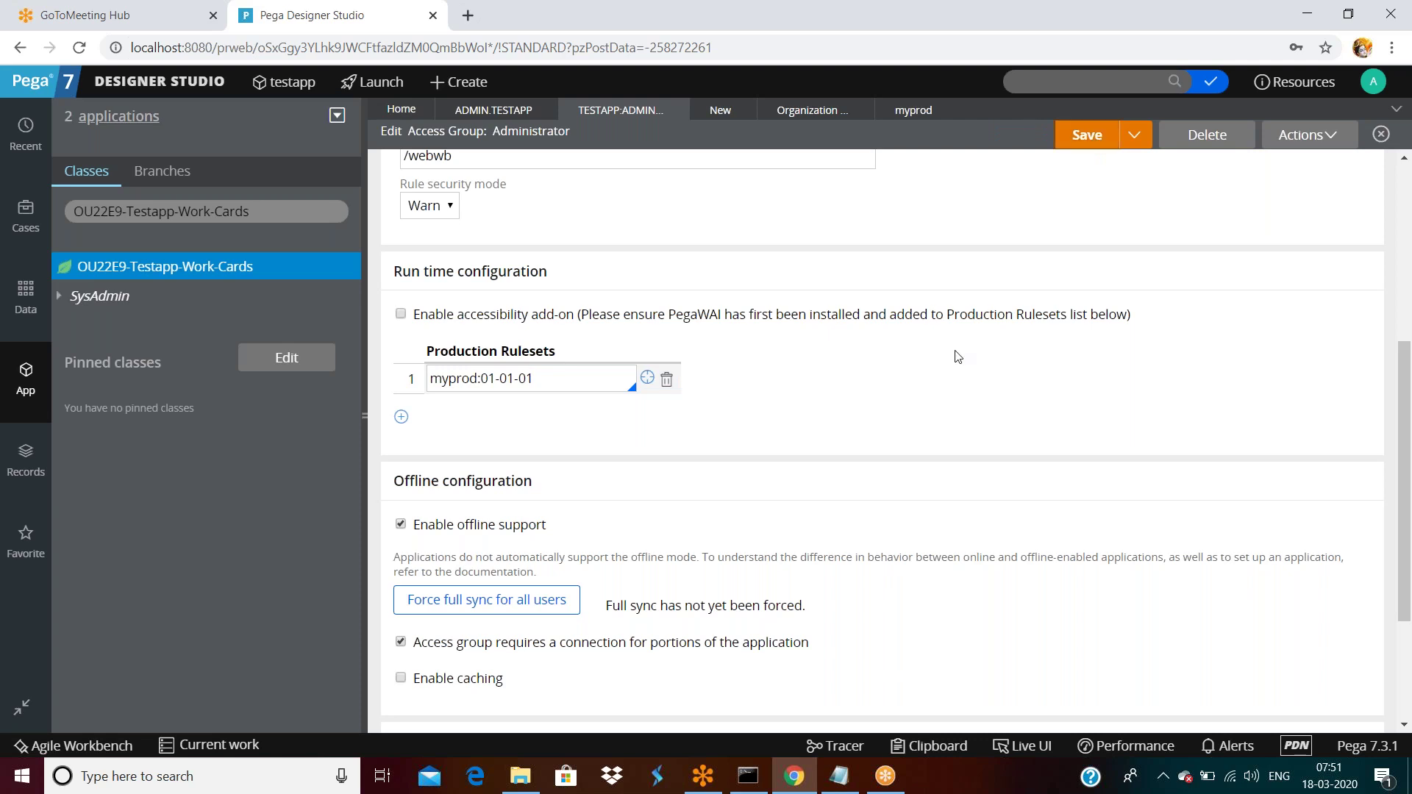
{"action": "left_click", "coordinate": [1372, 81]}
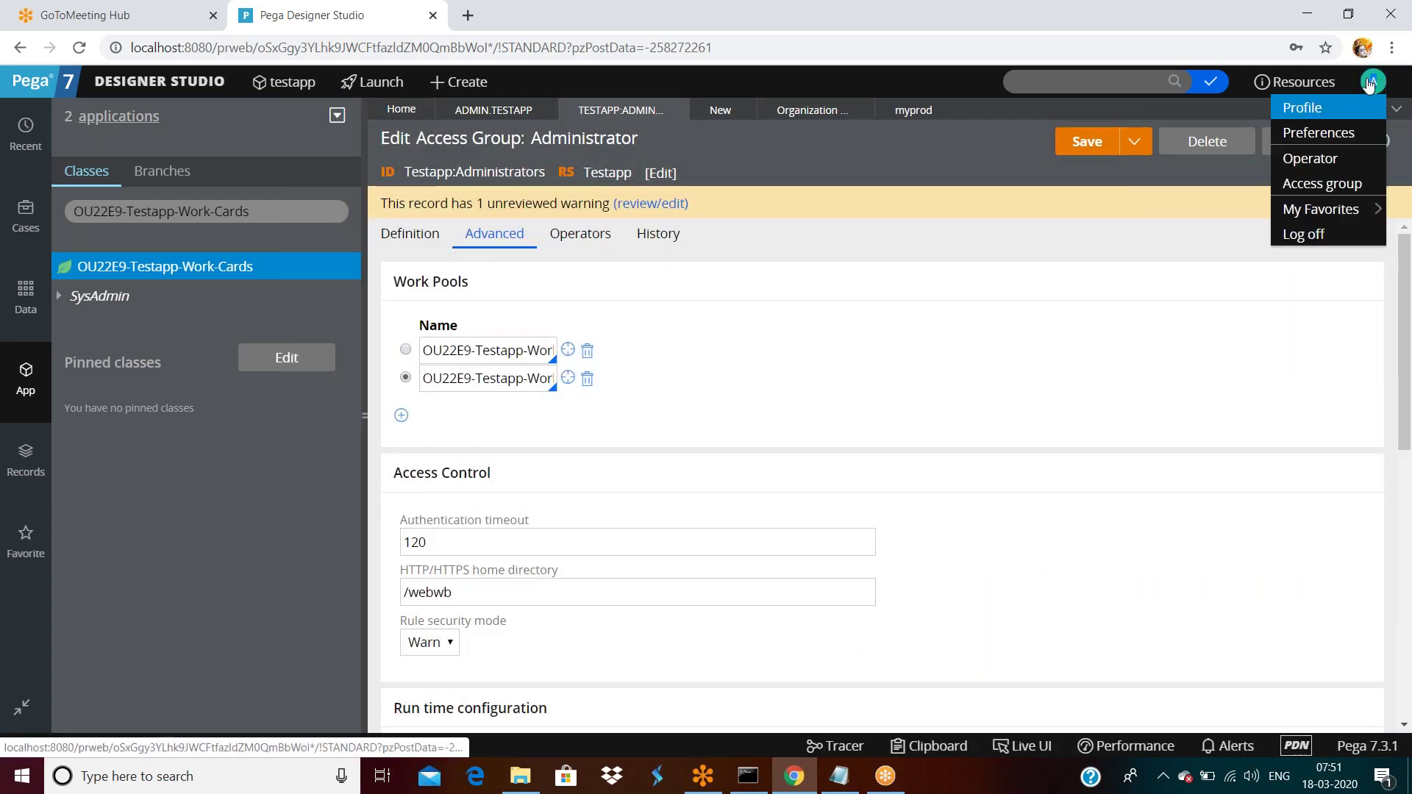
{"action": "left_click", "coordinate": [1322, 110]}
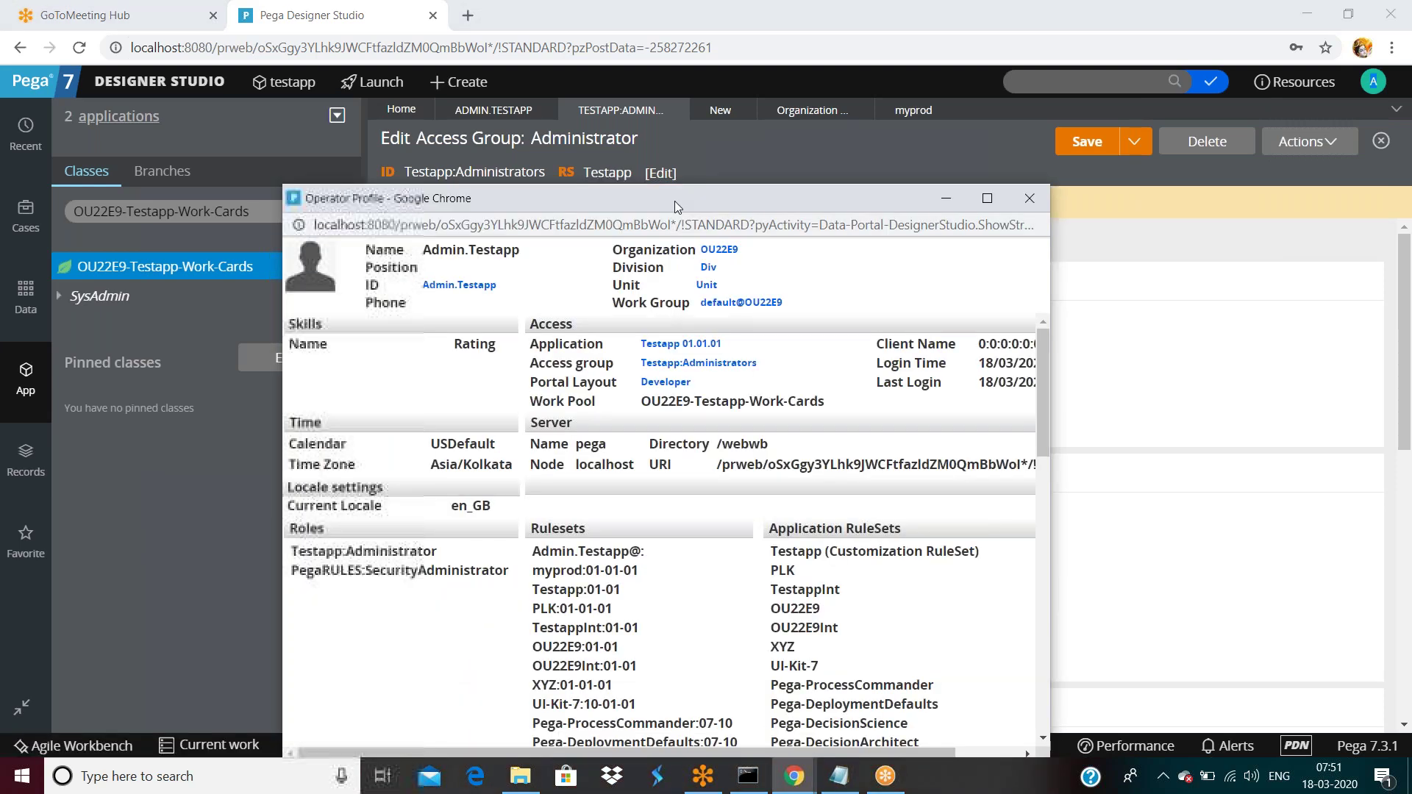
{"action": "double_click", "coordinate": [674, 213]}
{"action": "left_click_drag", "start_coordinate": [343, 384], "coordinate": [424, 384]}
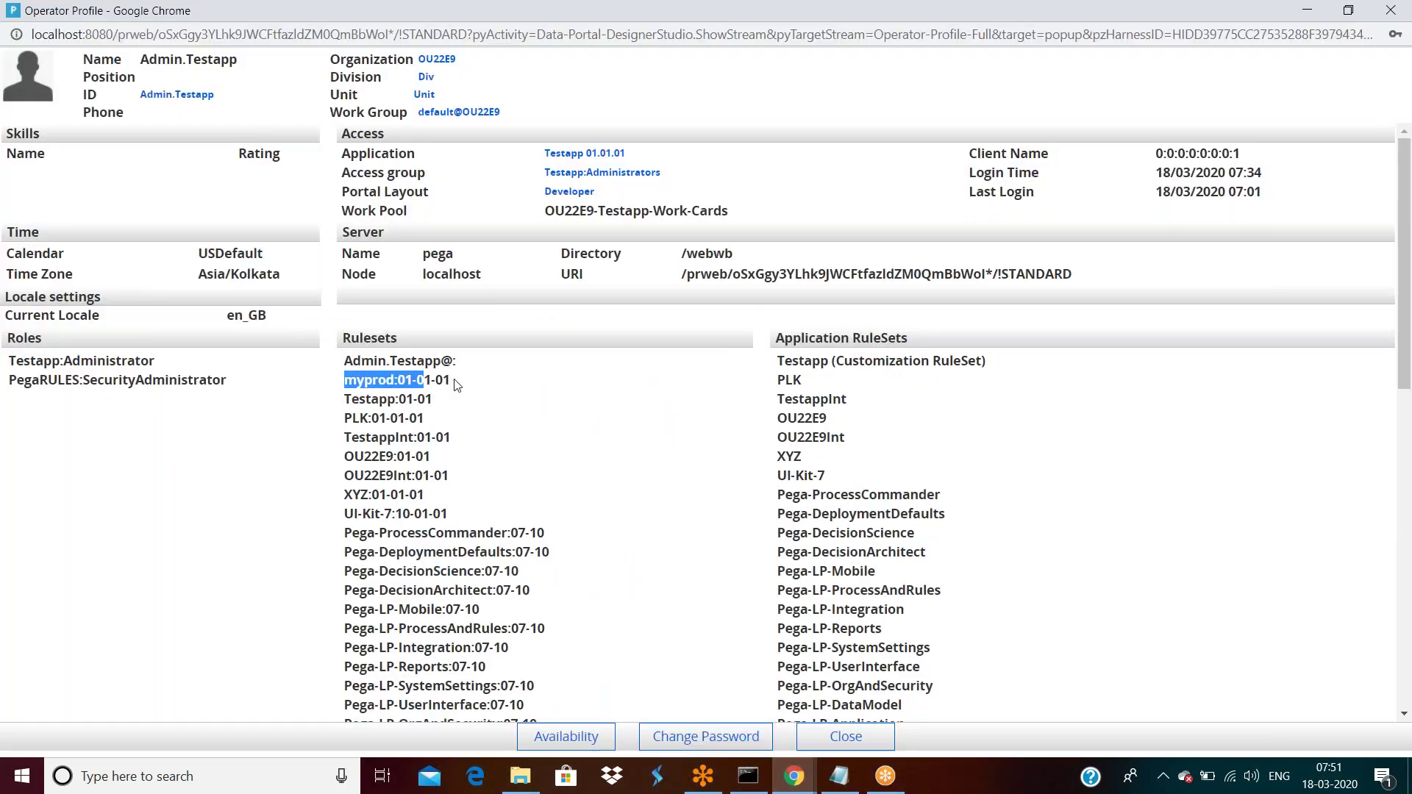
{"action": "left_click", "coordinate": [457, 383]}
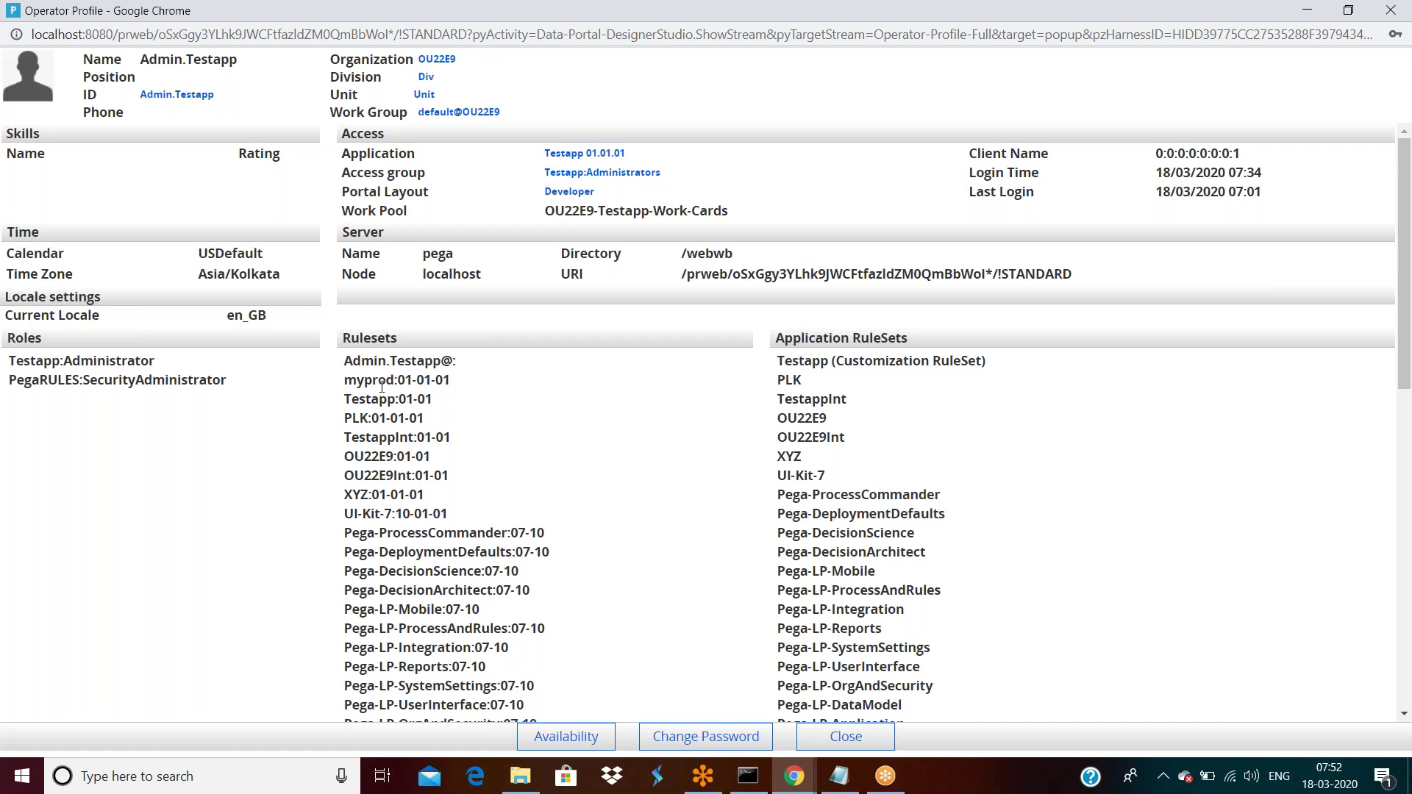
{"action": "double_click", "coordinate": [383, 380]}
{"action": "double_click", "coordinate": [423, 380]}
{"action": "left_click", "coordinate": [798, 779]}
{"action": "left_click", "coordinate": [725, 708]}
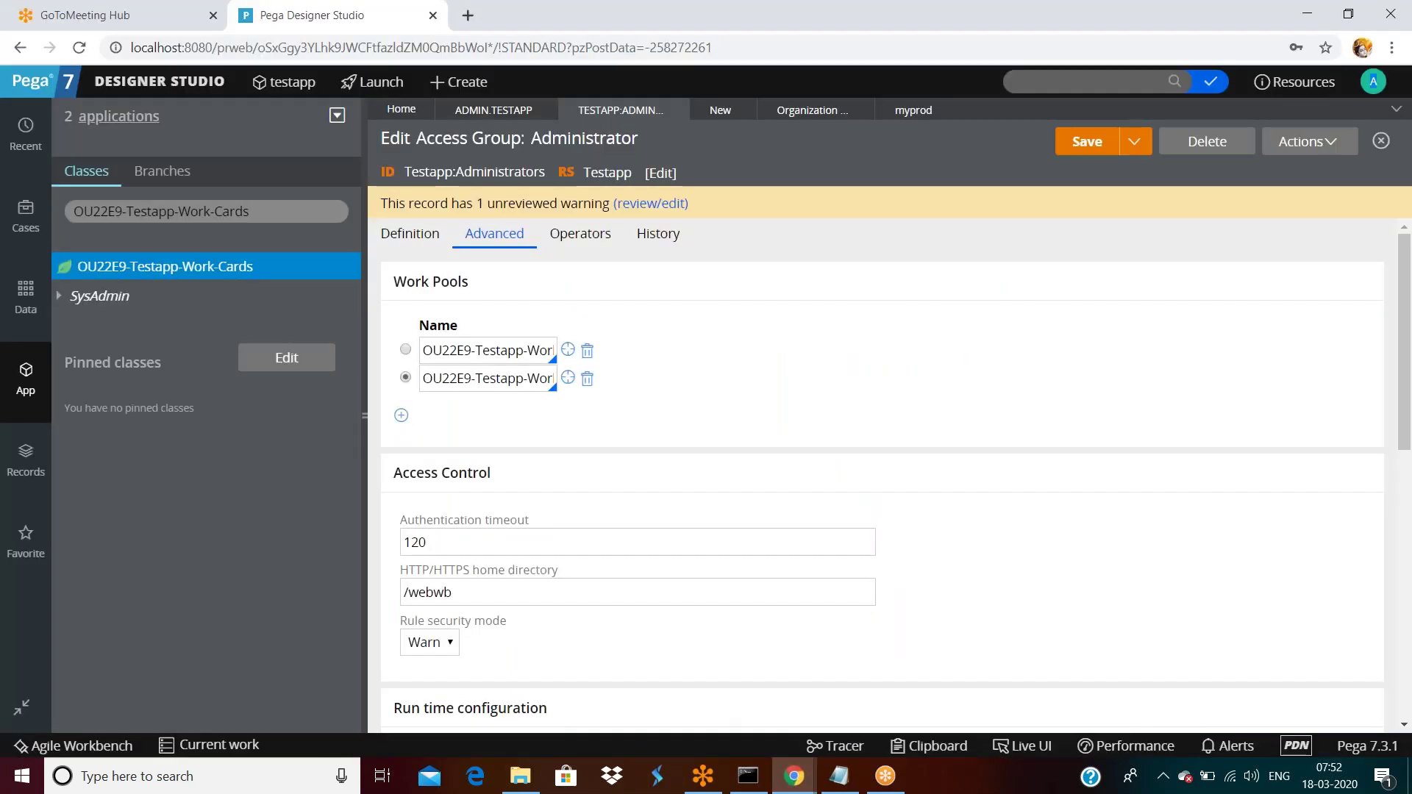
Select the production ruleset value and collapse the Explorer panel to widen the form.
{"action": "left_click", "coordinate": [732, 567]}
{"action": "scroll", "coordinate": [747, 511], "scroll_direction": "down", "scroll_amount": 5}
{"action": "scroll", "coordinate": [748, 513], "scroll_direction": "down", "scroll_amount": 2}
{"action": "triple_click", "coordinate": [577, 280]}
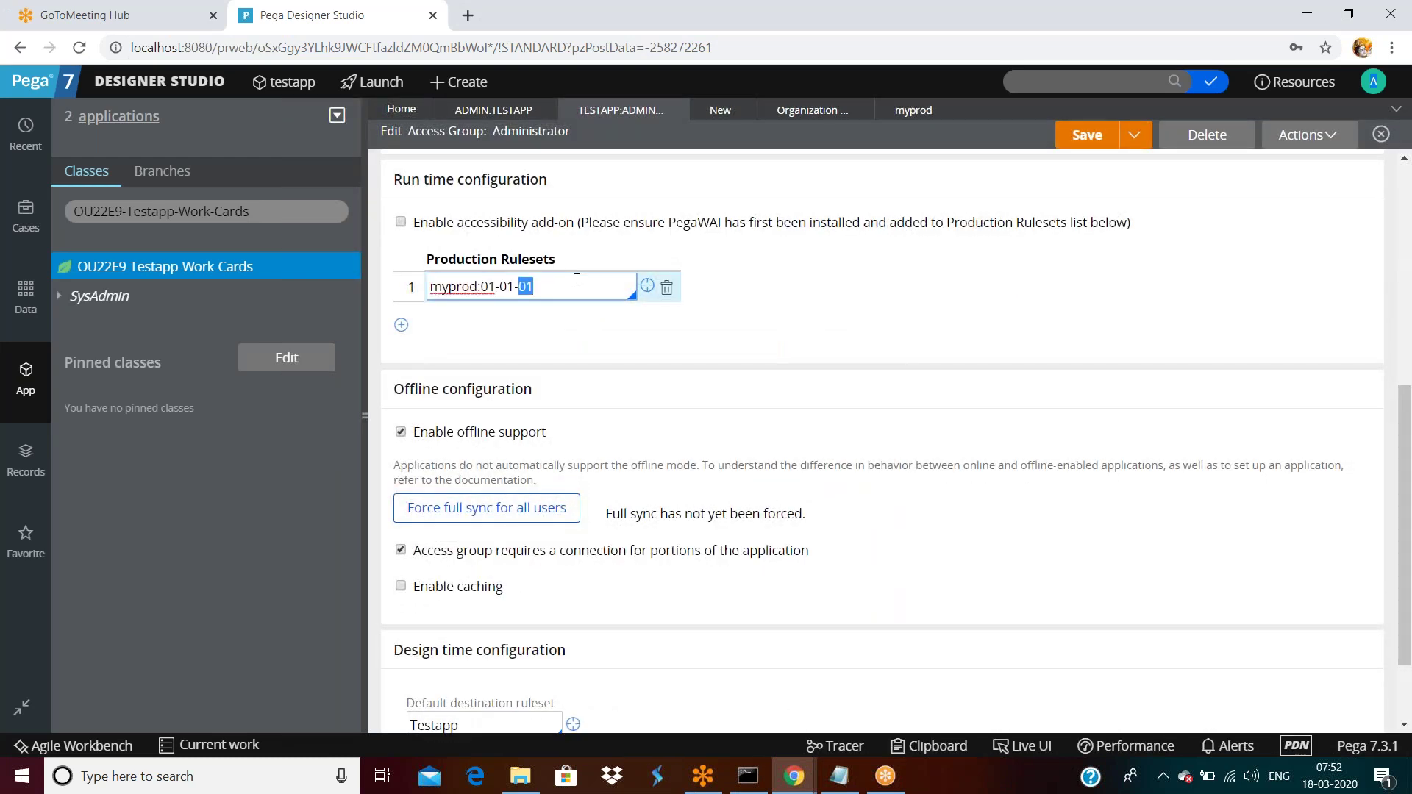
{"action": "triple_click", "coordinate": [576, 280]}
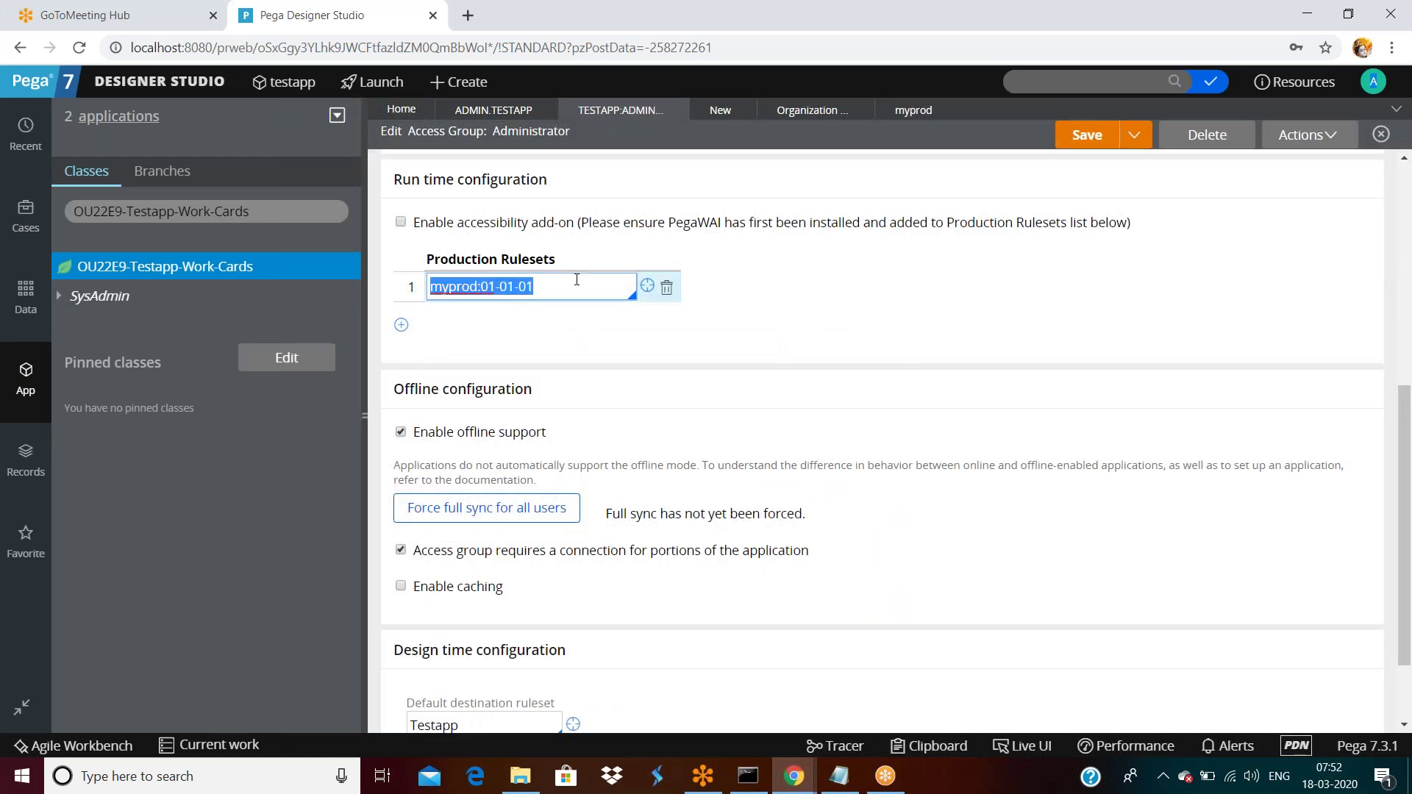
{"action": "left_click", "coordinate": [366, 418]}
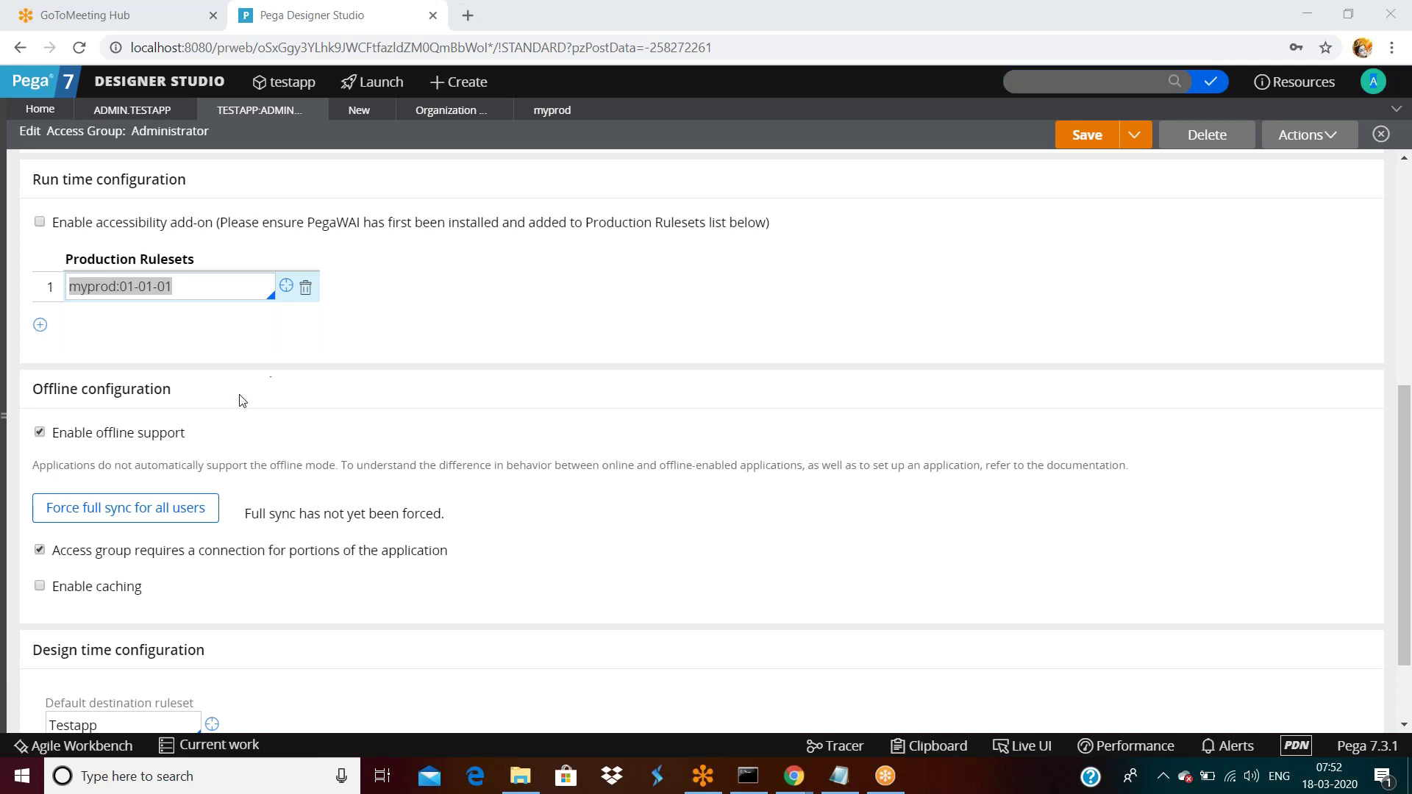
Inspect the myprod:01-01-01 value and highlight the Run time configuration heading.
{"action": "left_click", "coordinate": [192, 284]}
{"action": "double_click", "coordinate": [193, 283]}
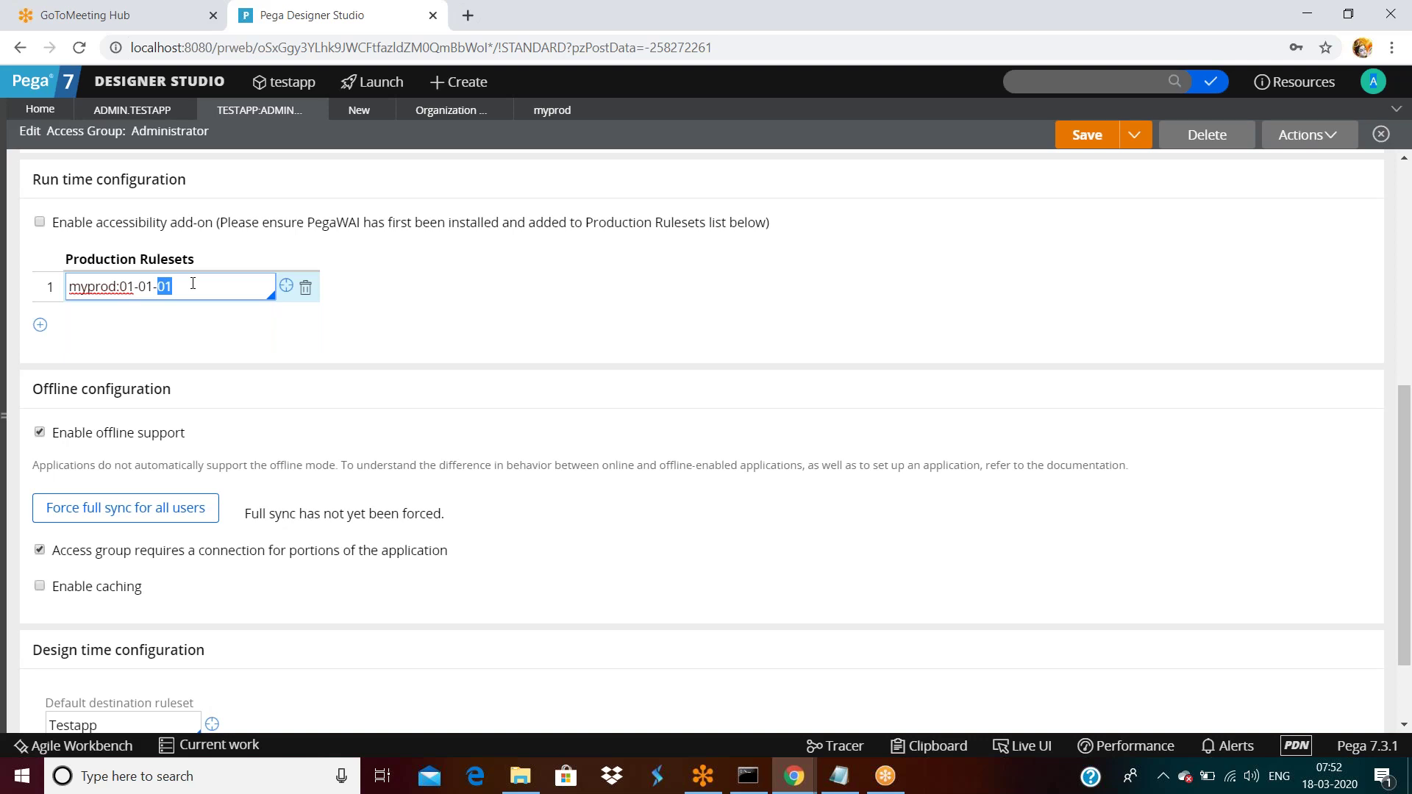
{"action": "triple_click", "coordinate": [193, 285]}
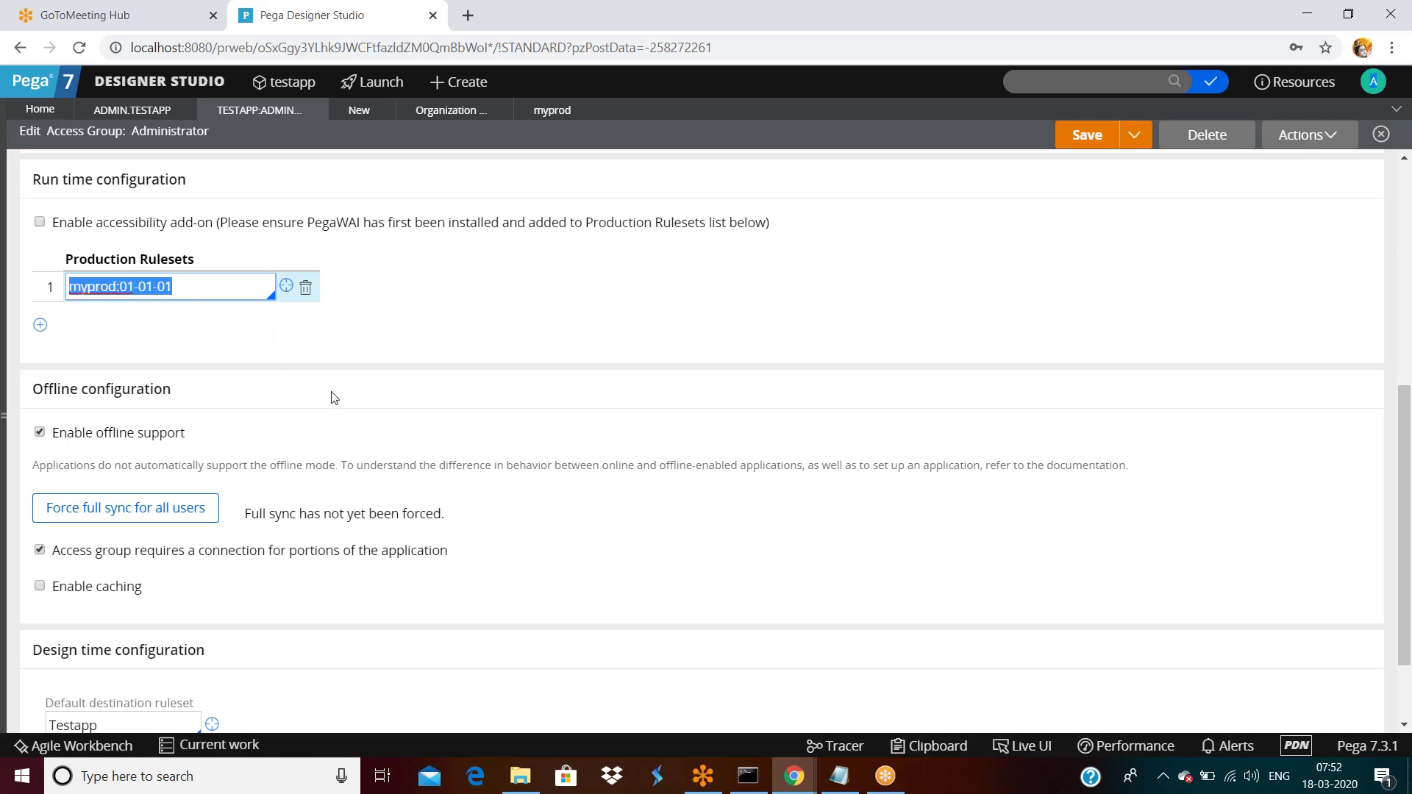
{"action": "scroll", "coordinate": [333, 397], "scroll_direction": "up", "scroll_amount": 3}
{"action": "scroll", "coordinate": [333, 395], "scroll_direction": "down", "scroll_amount": 1}
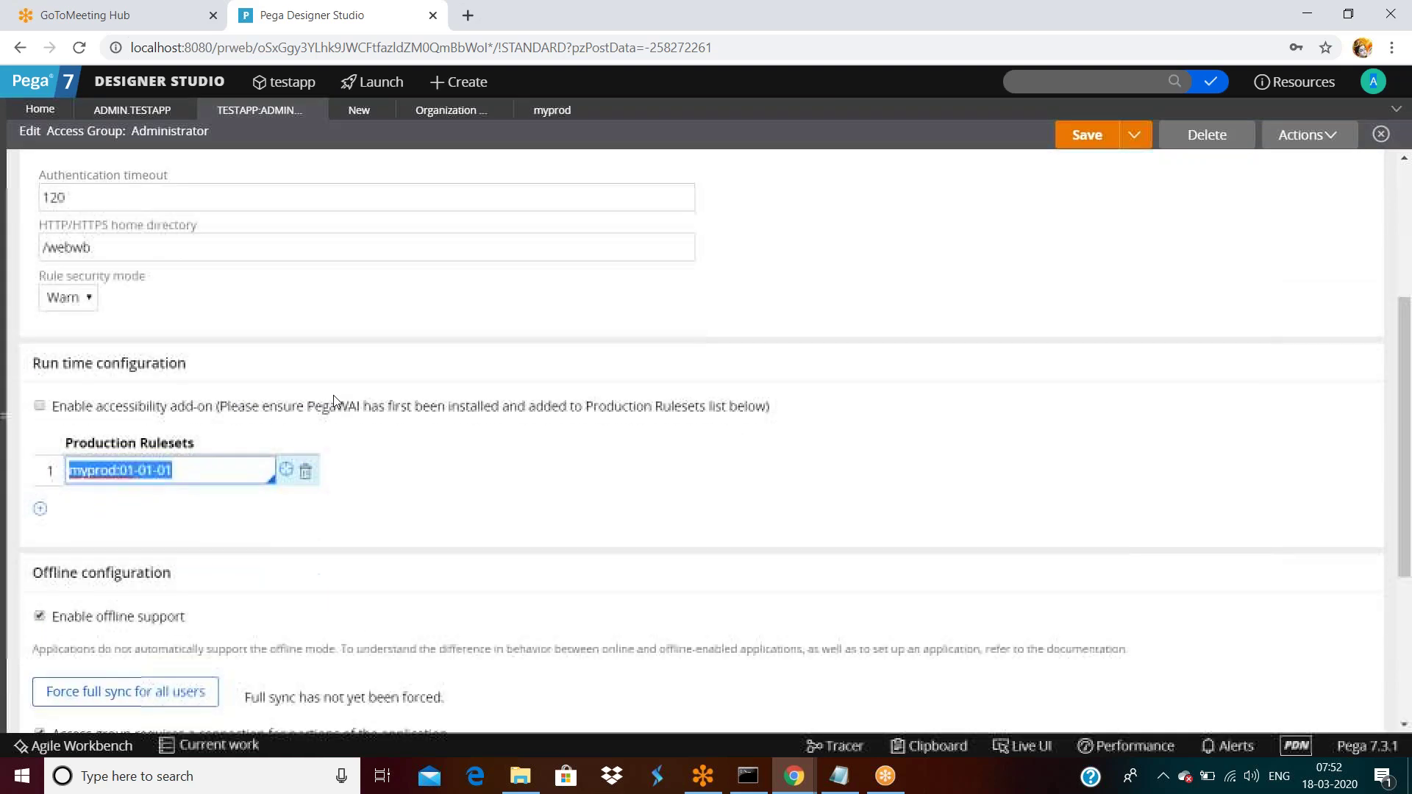
{"action": "triple_click", "coordinate": [204, 464]}
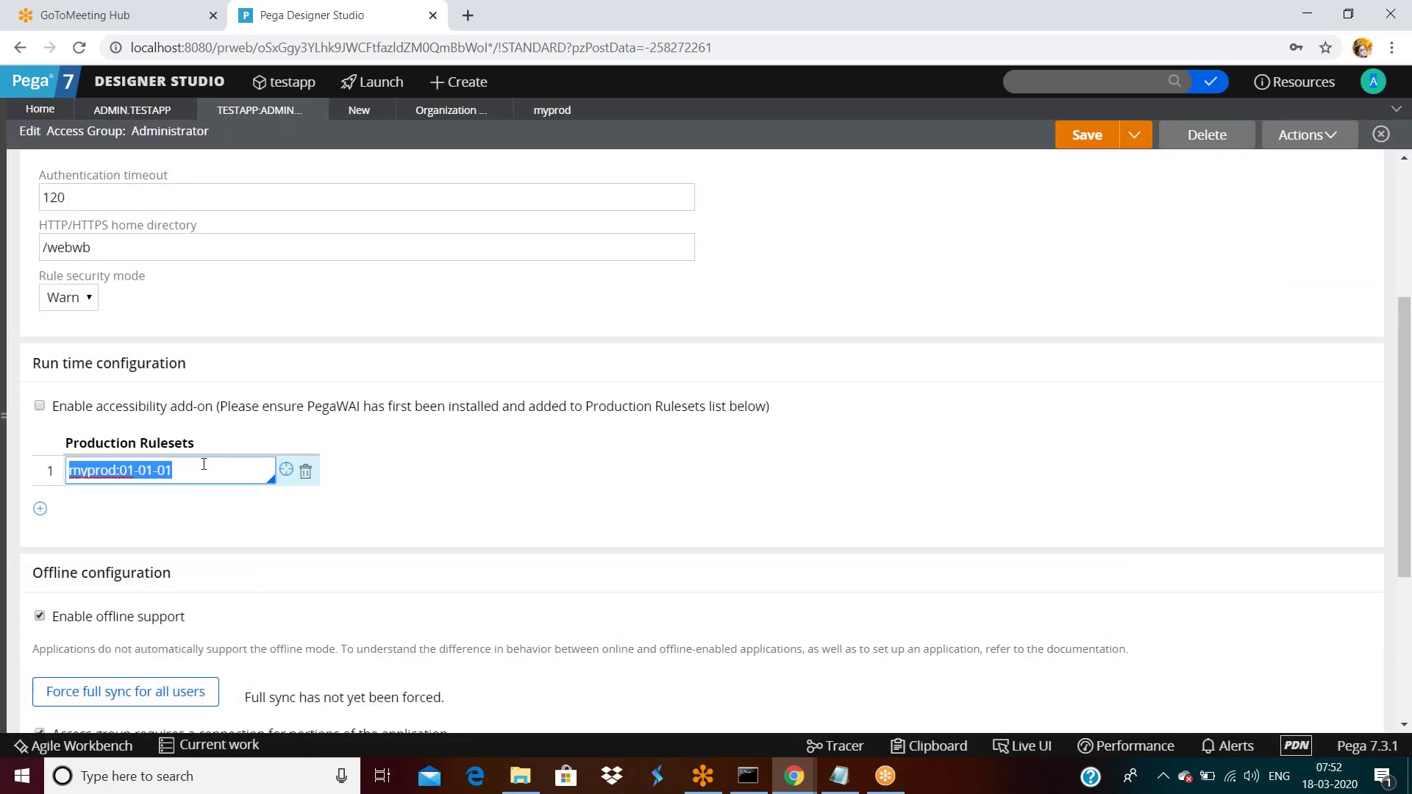
{"action": "left_click_drag", "start_coordinate": [93, 365], "coordinate": [184, 366]}
{"action": "left_click", "coordinate": [206, 369]}
{"action": "triple_click", "coordinate": [206, 370]}
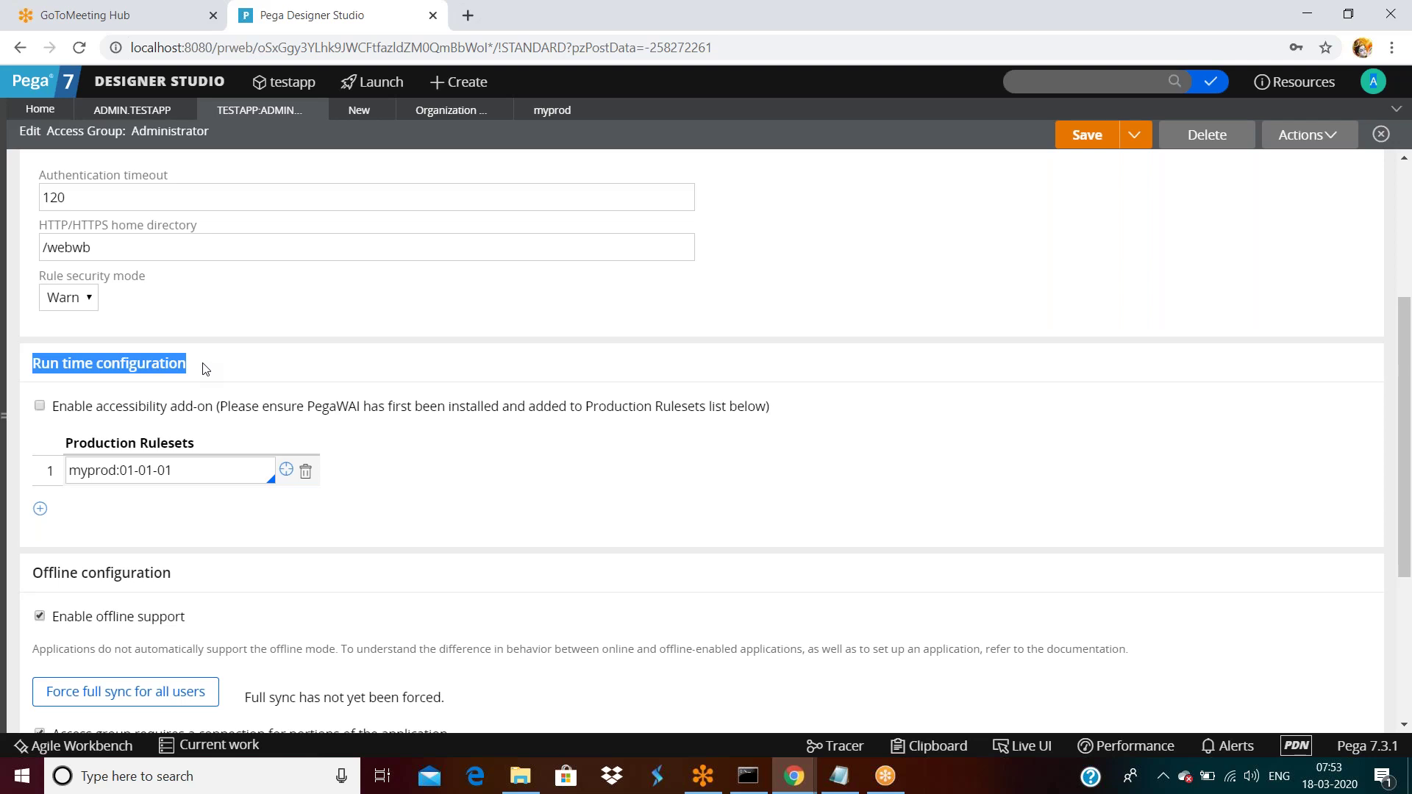
Scroll up to the Testapp:Administrators ID, then open Org & Security > Organization operators from the main menu.
{"action": "triple_click", "coordinate": [197, 475]}
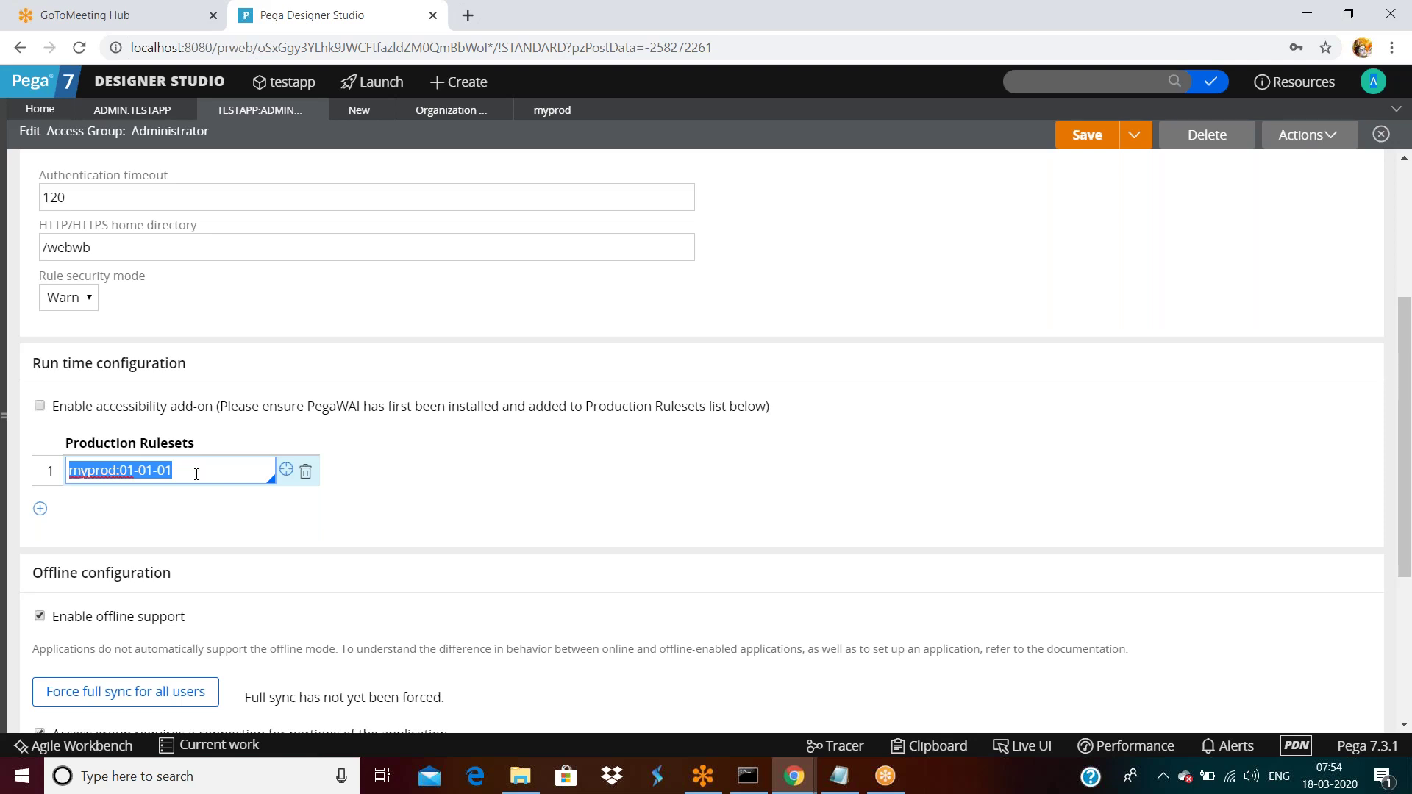
{"action": "scroll", "coordinate": [170, 385], "scroll_direction": "up", "scroll_amount": 3}
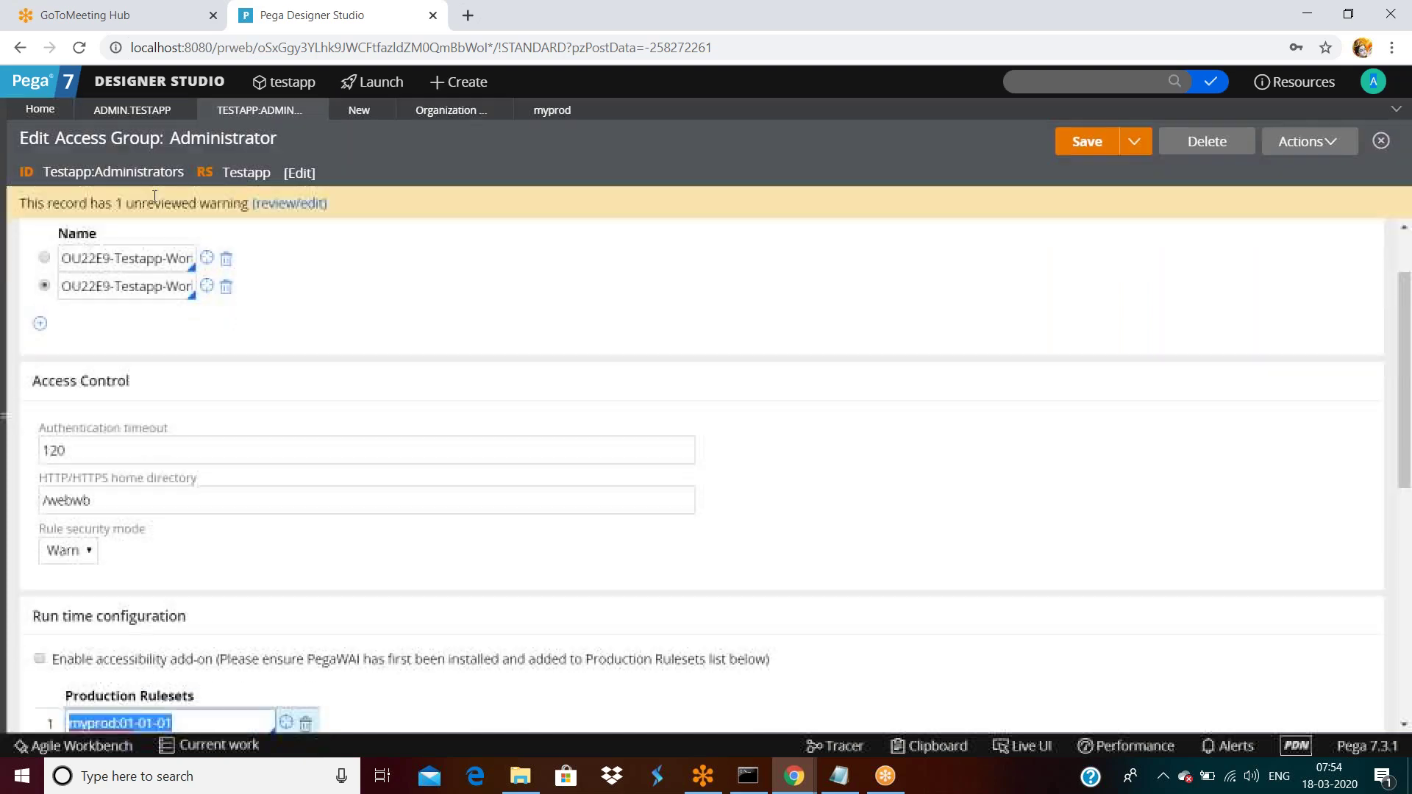
{"action": "double_click", "coordinate": [135, 172]}
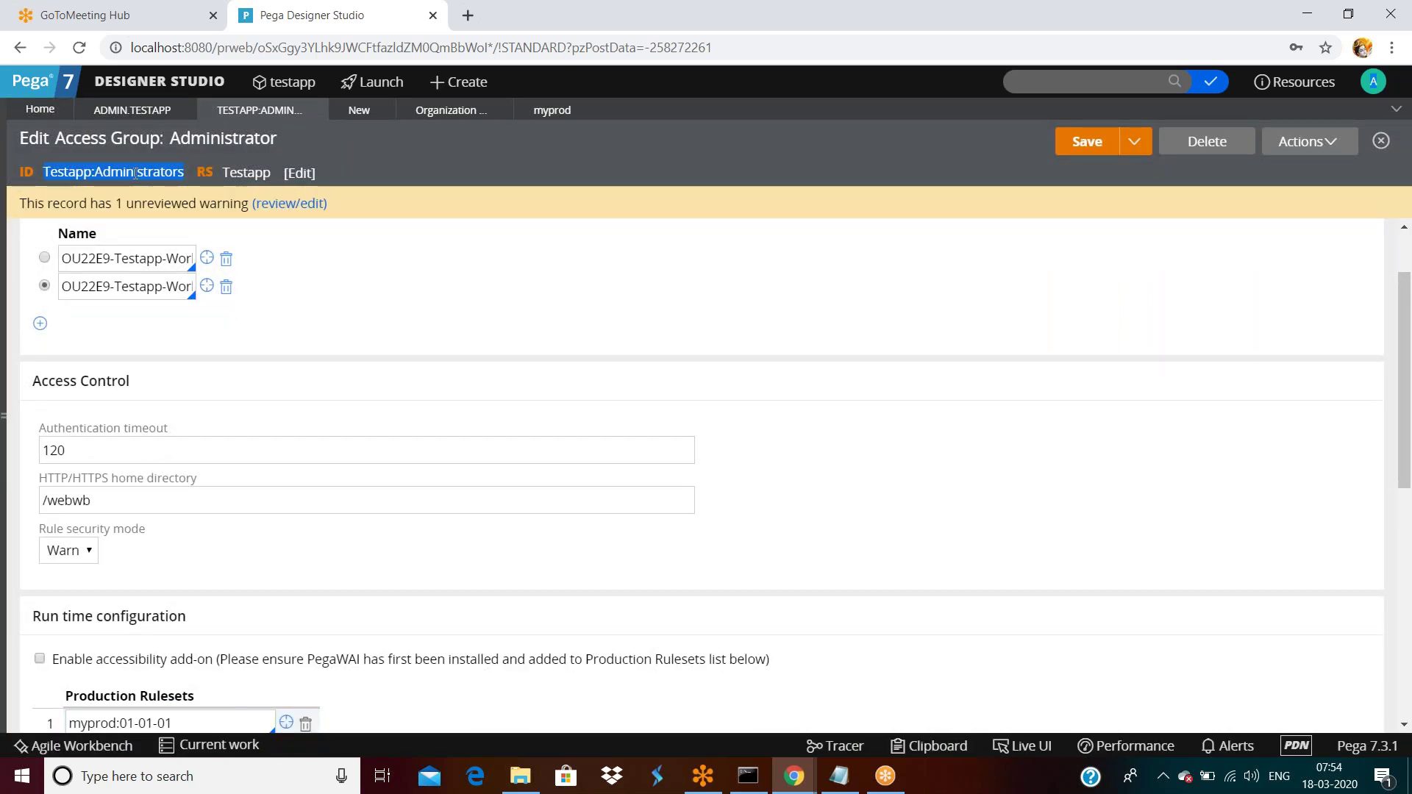
{"action": "left_click", "coordinate": [167, 86]}
{"action": "mouse_move", "coordinate": [198, 308]}
{"action": "mouse_move", "coordinate": [248, 309]}
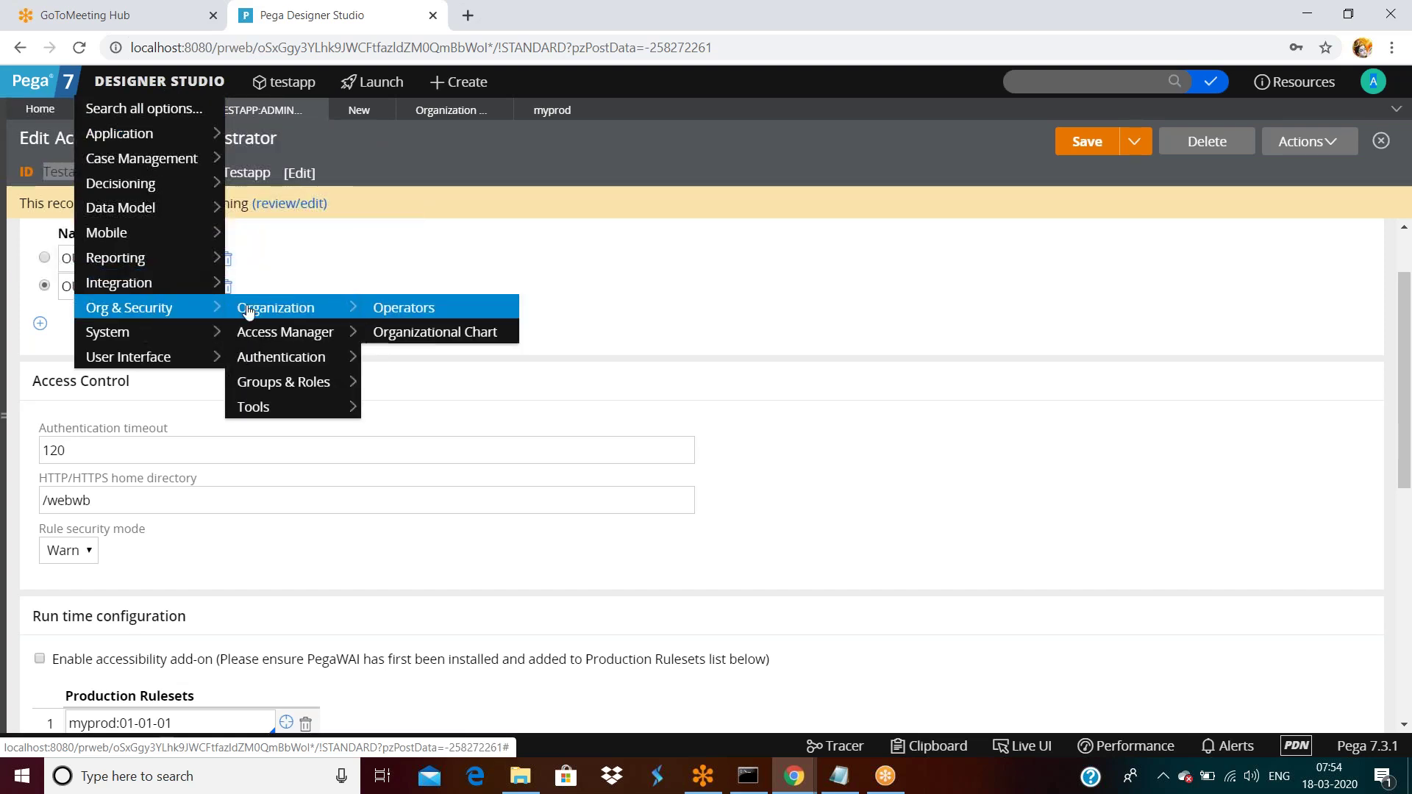
{"action": "left_click", "coordinate": [397, 309]}
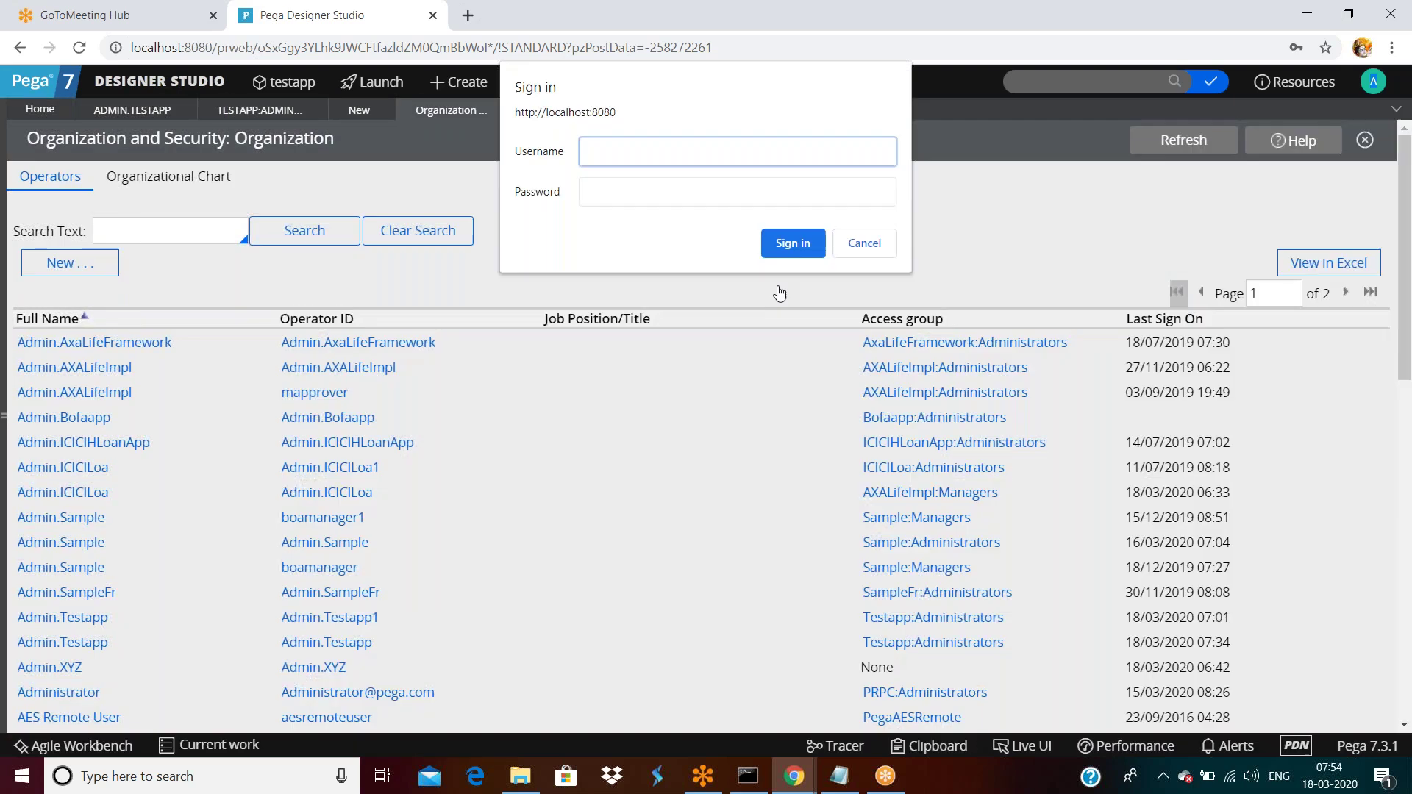
Cancel each repeated browser sign-in prompt until re-authentication is reported cancelled.
{"action": "left_click", "coordinate": [859, 247]}
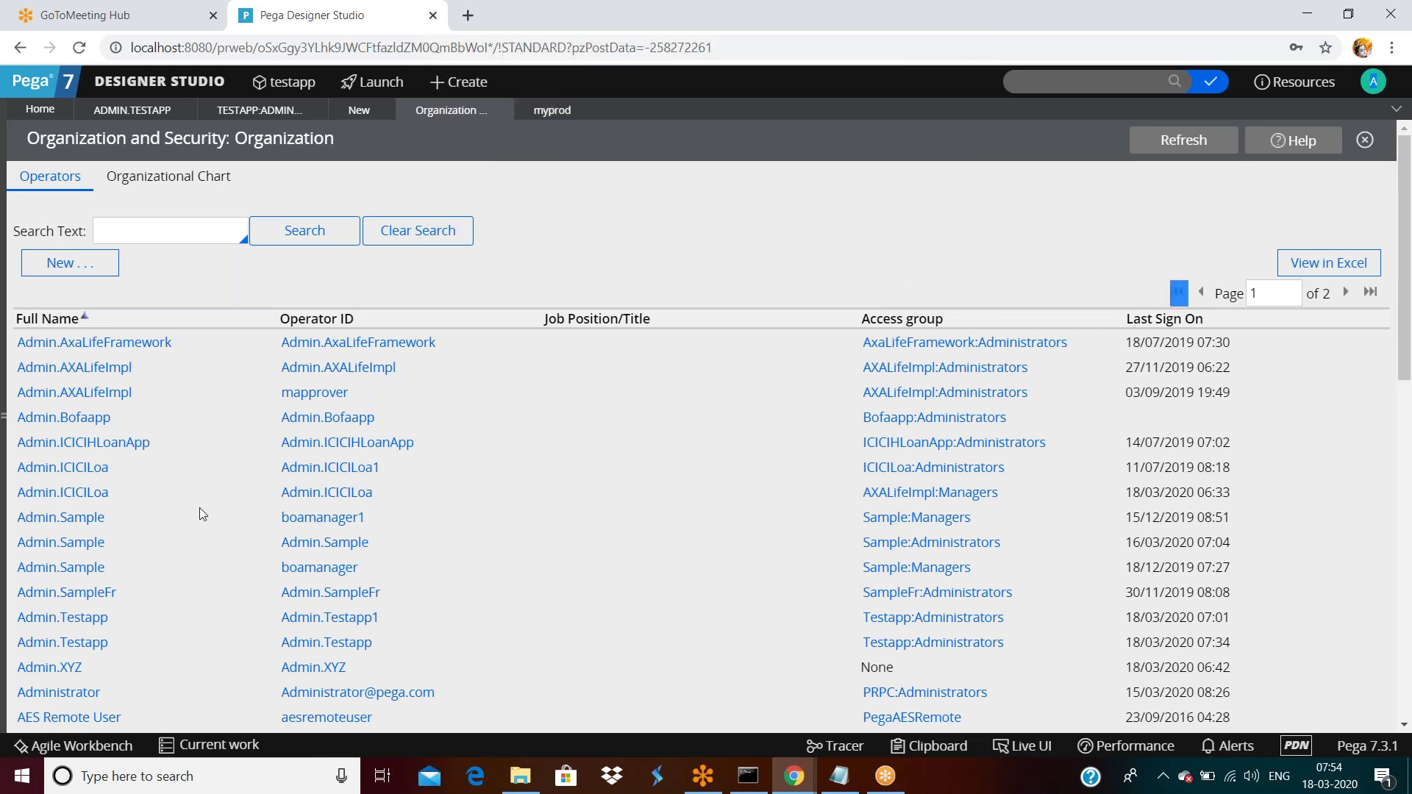
{"action": "scroll", "coordinate": [200, 507], "scroll_direction": "down", "scroll_amount": 6}
{"action": "scroll", "coordinate": [147, 508], "scroll_direction": "down", "scroll_amount": 5}
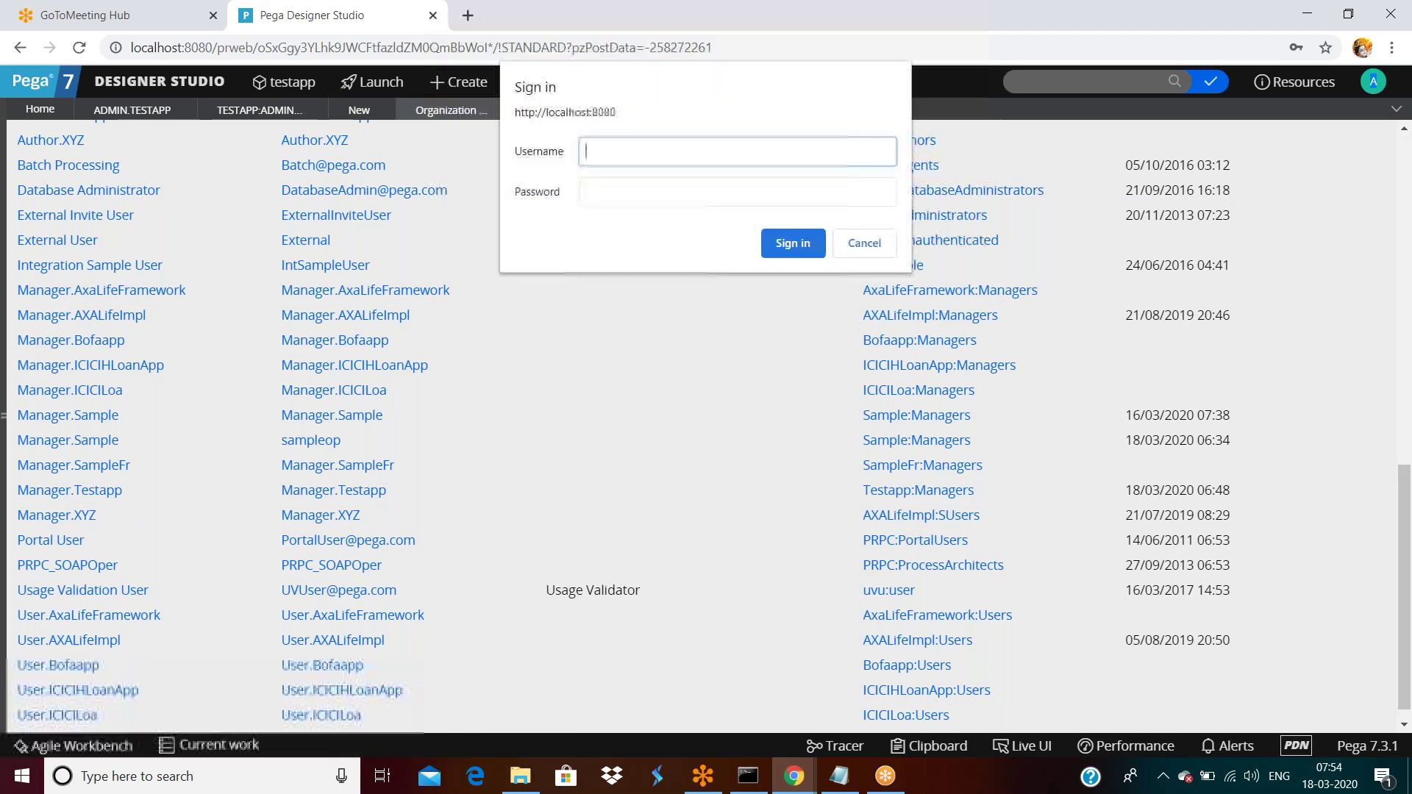
{"action": "left_click", "coordinate": [868, 247]}
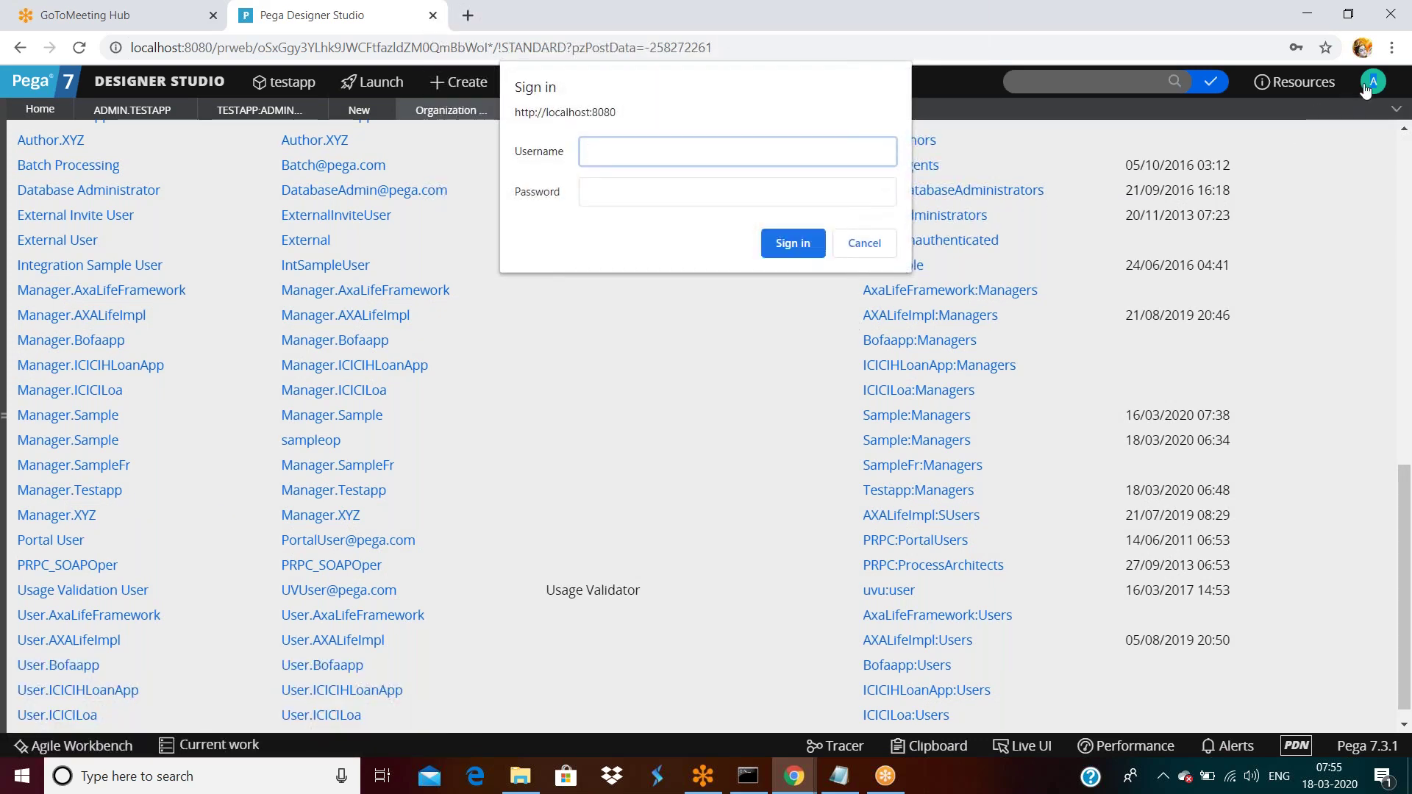
{"action": "left_click", "coordinate": [857, 245]}
{"action": "left_click", "coordinate": [865, 245]}
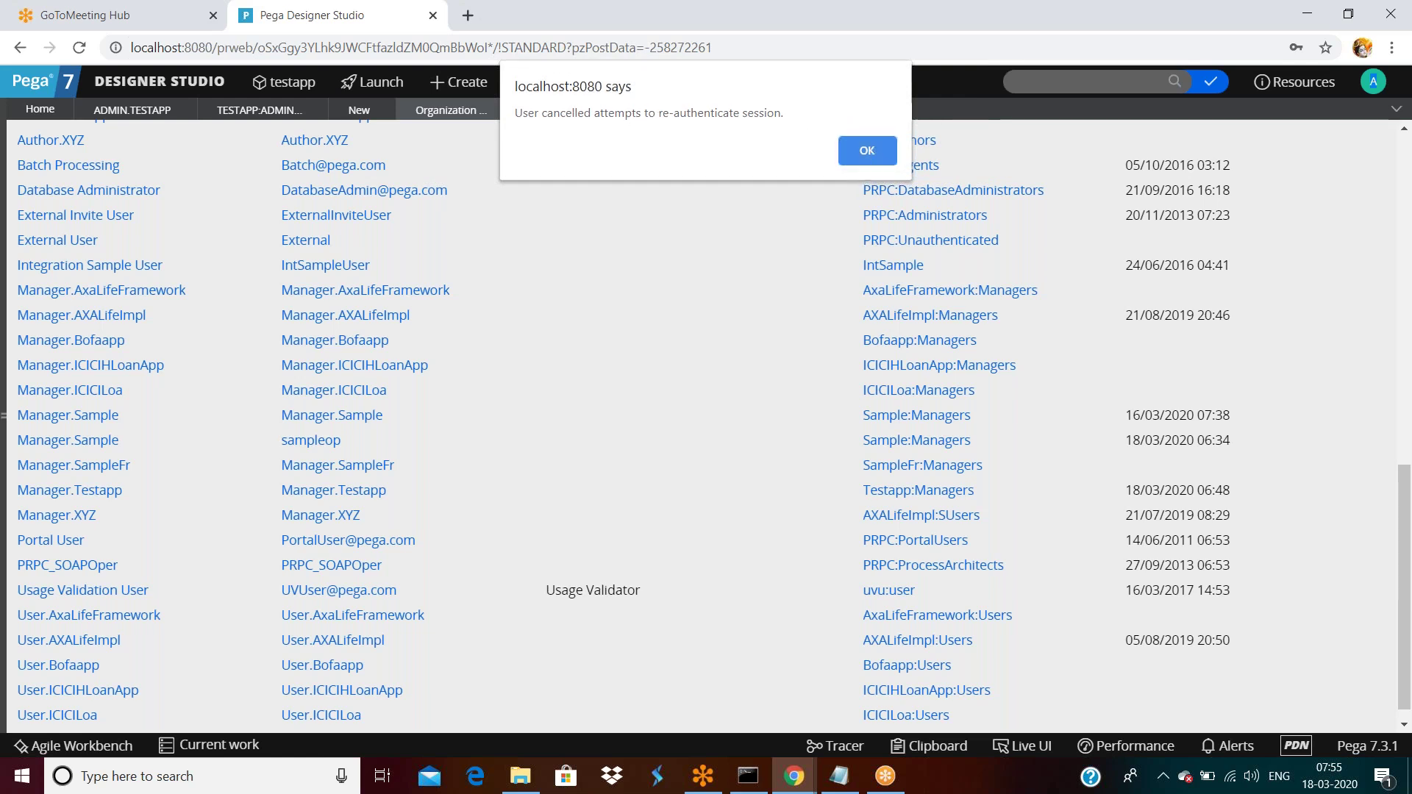
Acknowledge the cancelled re-authentication alert, dismiss remaining prompts, and close the broken localhost tab.
{"action": "left_click", "coordinate": [865, 152]}
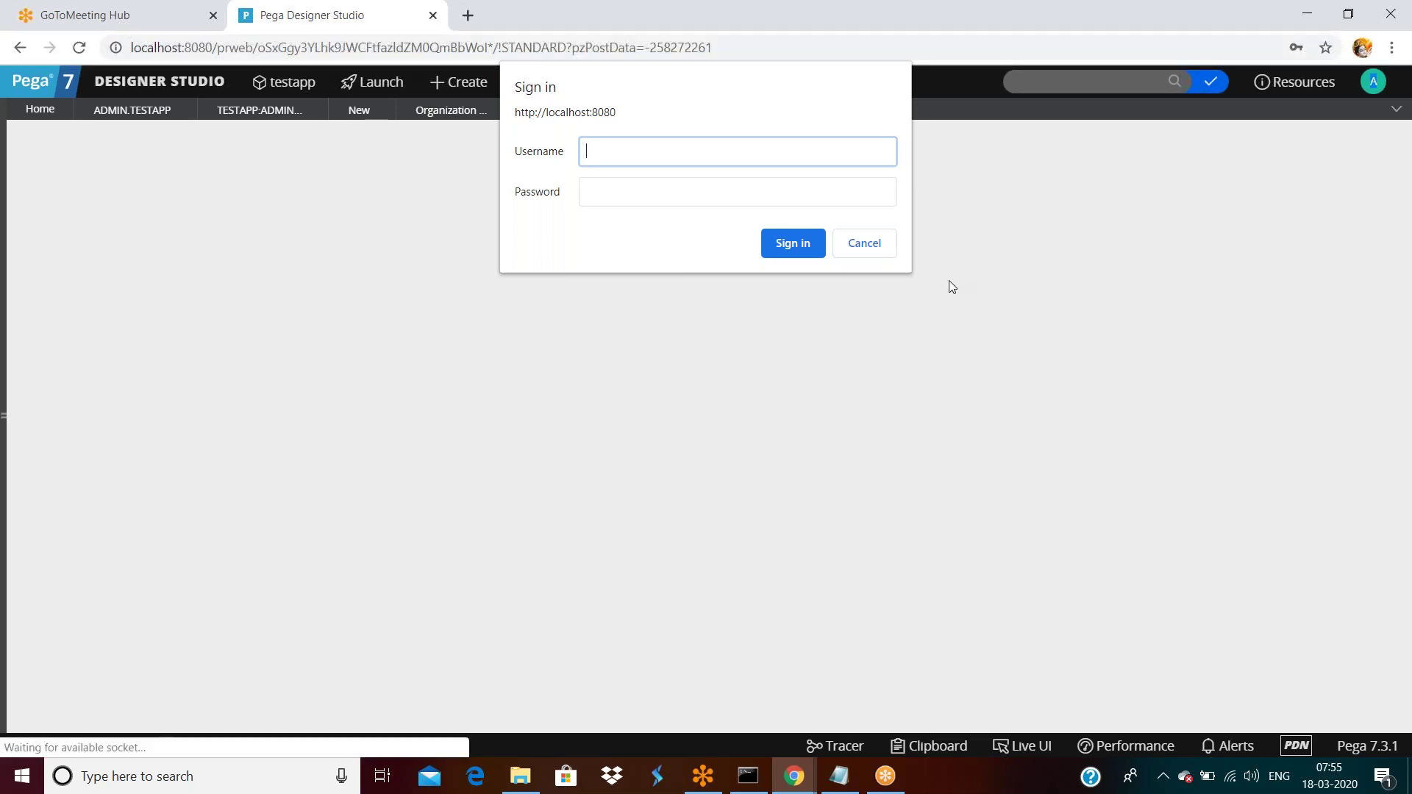
{"action": "left_click", "coordinate": [873, 247]}
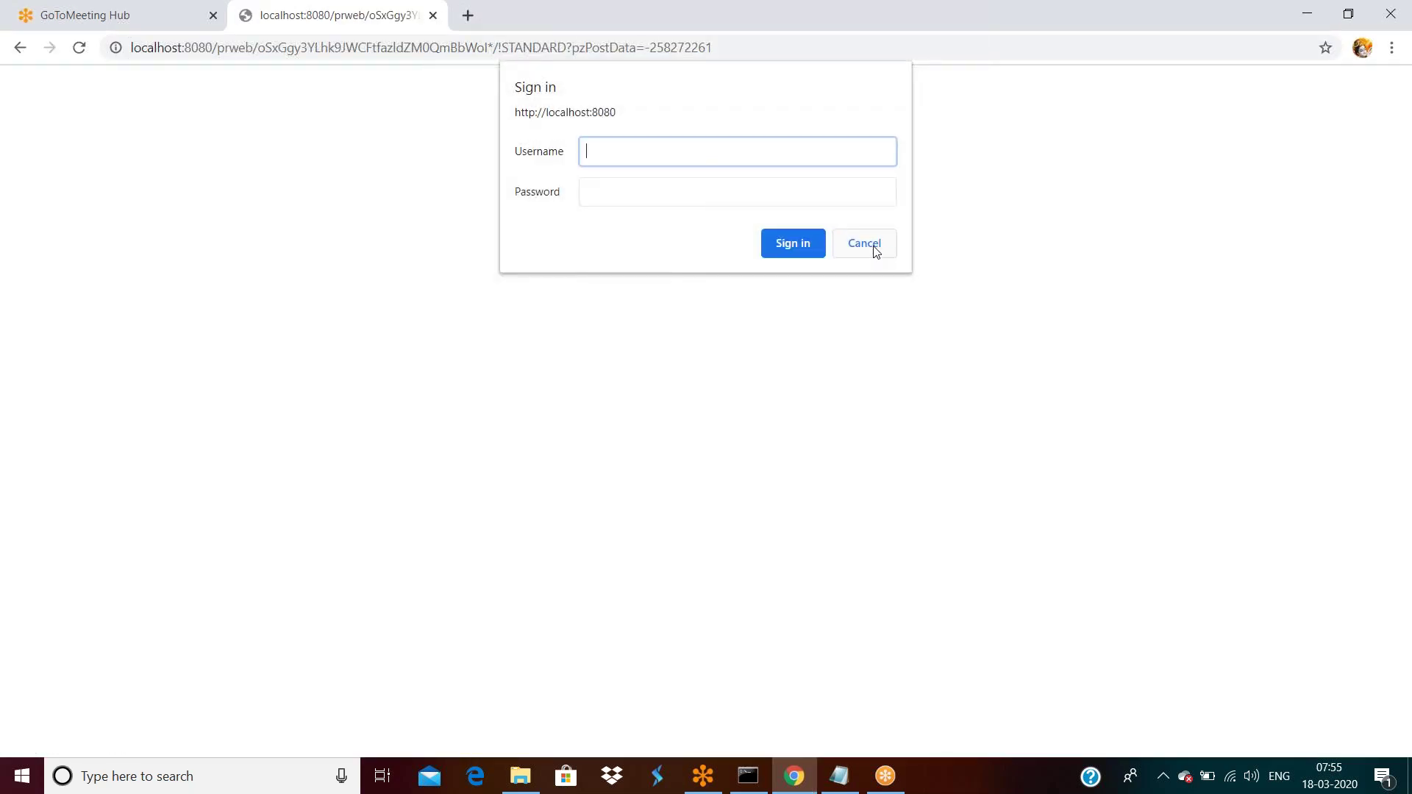
{"action": "left_click", "coordinate": [865, 244]}
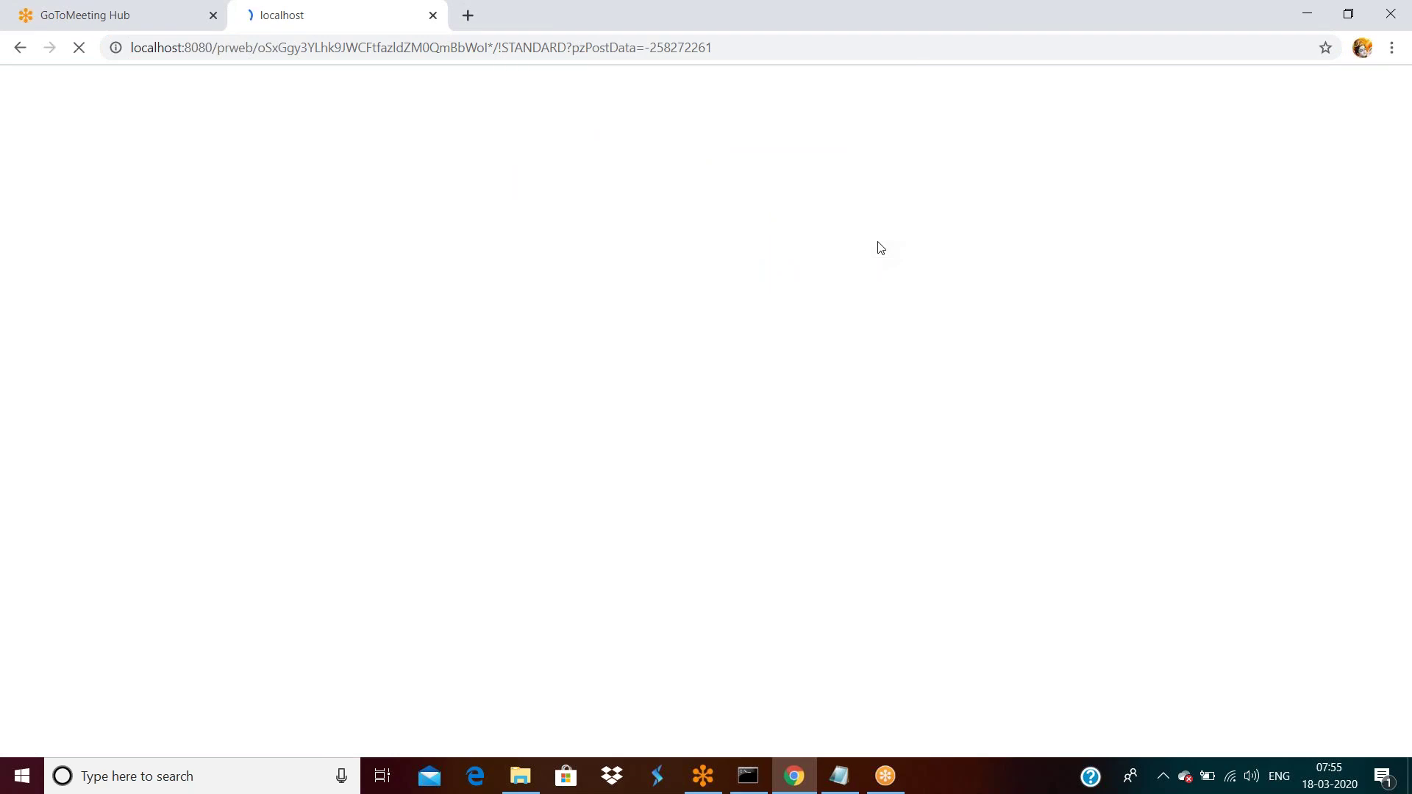
{"action": "left_click", "coordinate": [486, 432]}
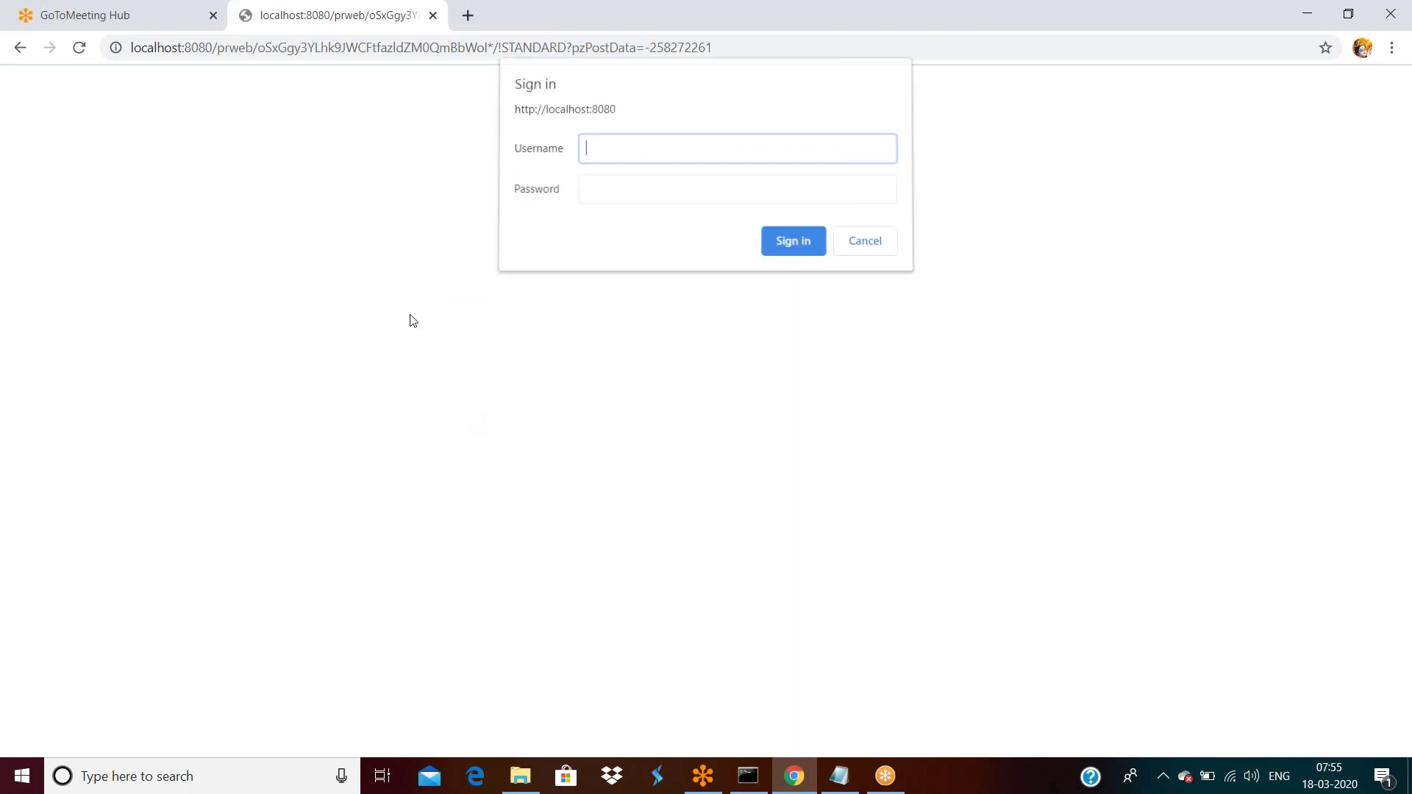
{"action": "left_click", "coordinate": [433, 16]}
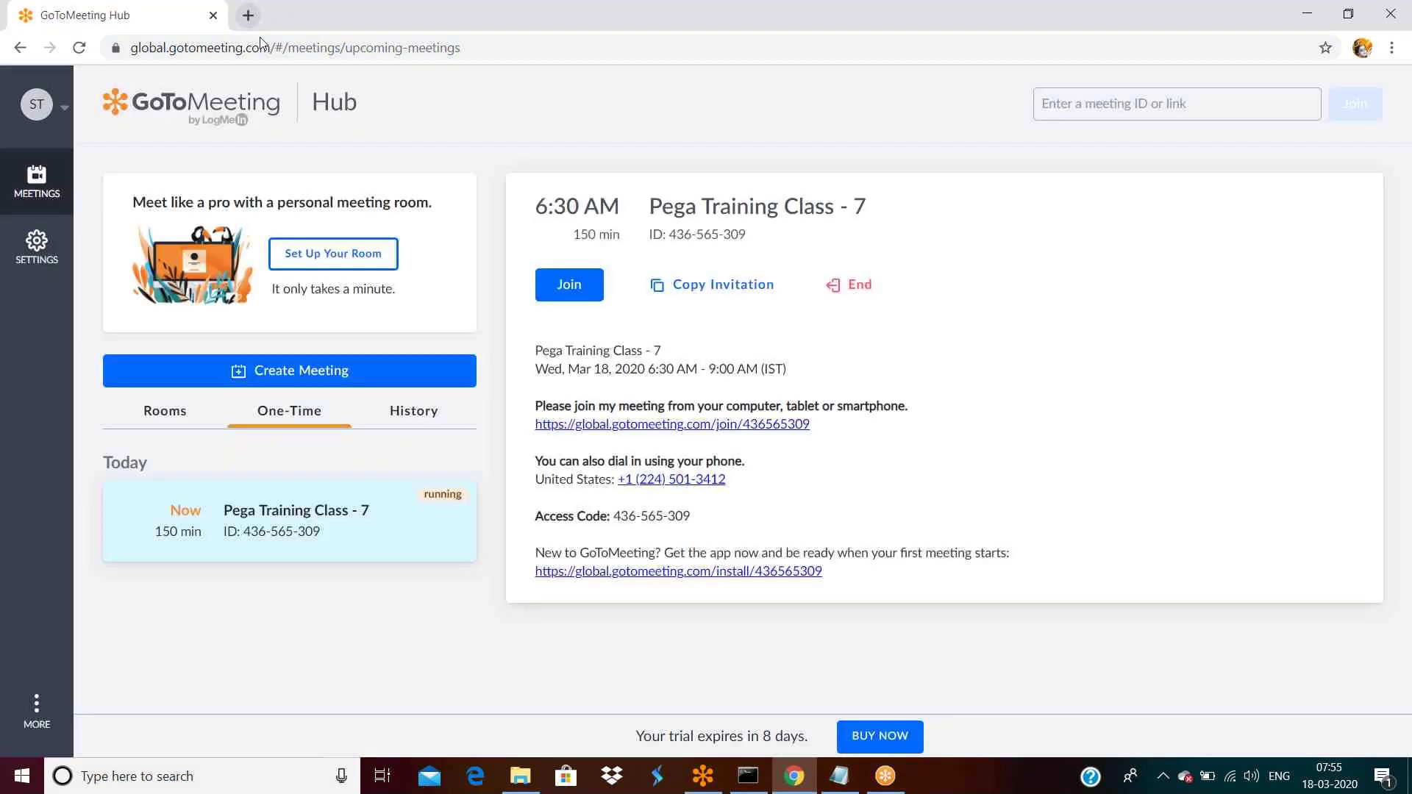
Open localhost in a new tab, sign in with the administrator password, and let Chrome save it.
{"action": "left_click", "coordinate": [248, 15]}
{"action": "type", "text": "lo"}
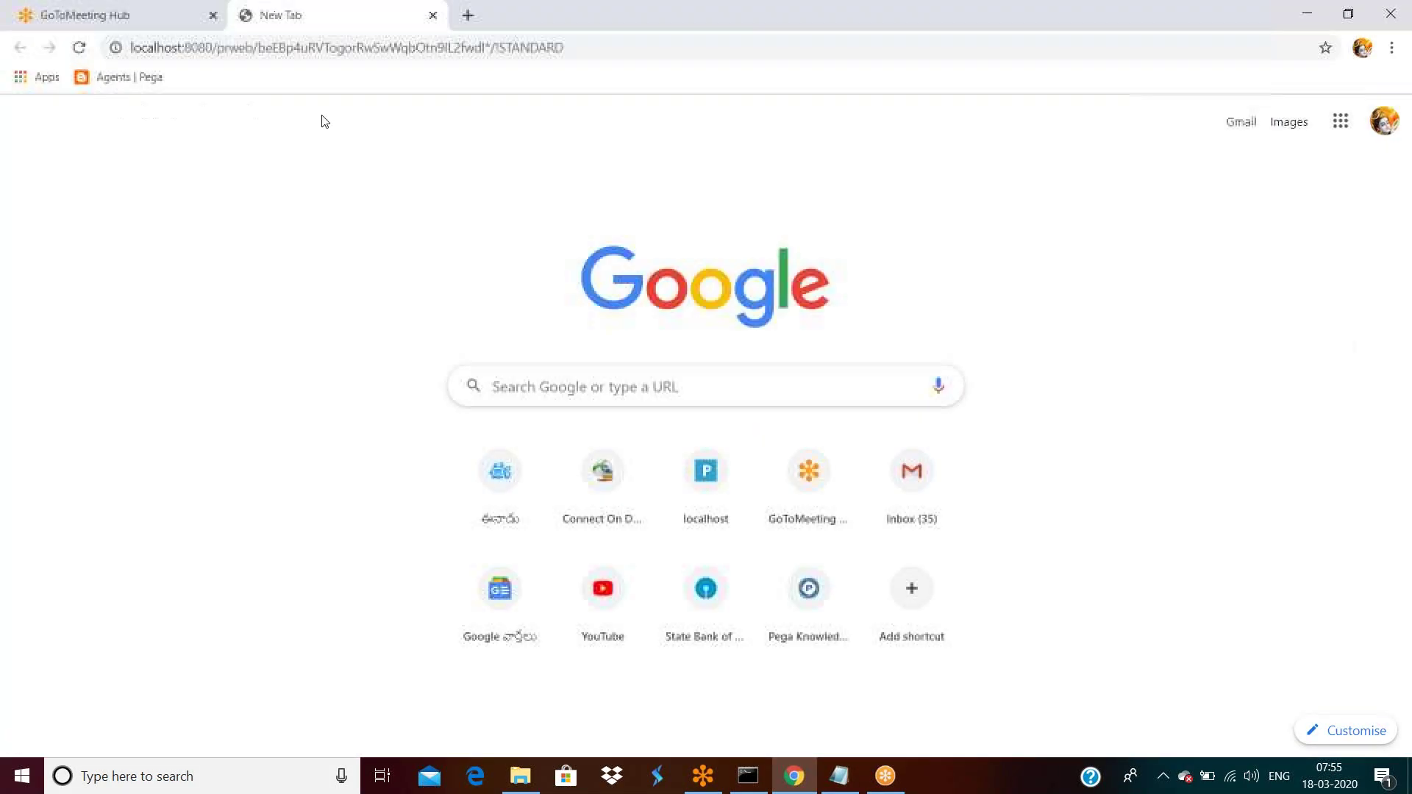
{"action": "key", "text": "Return"}
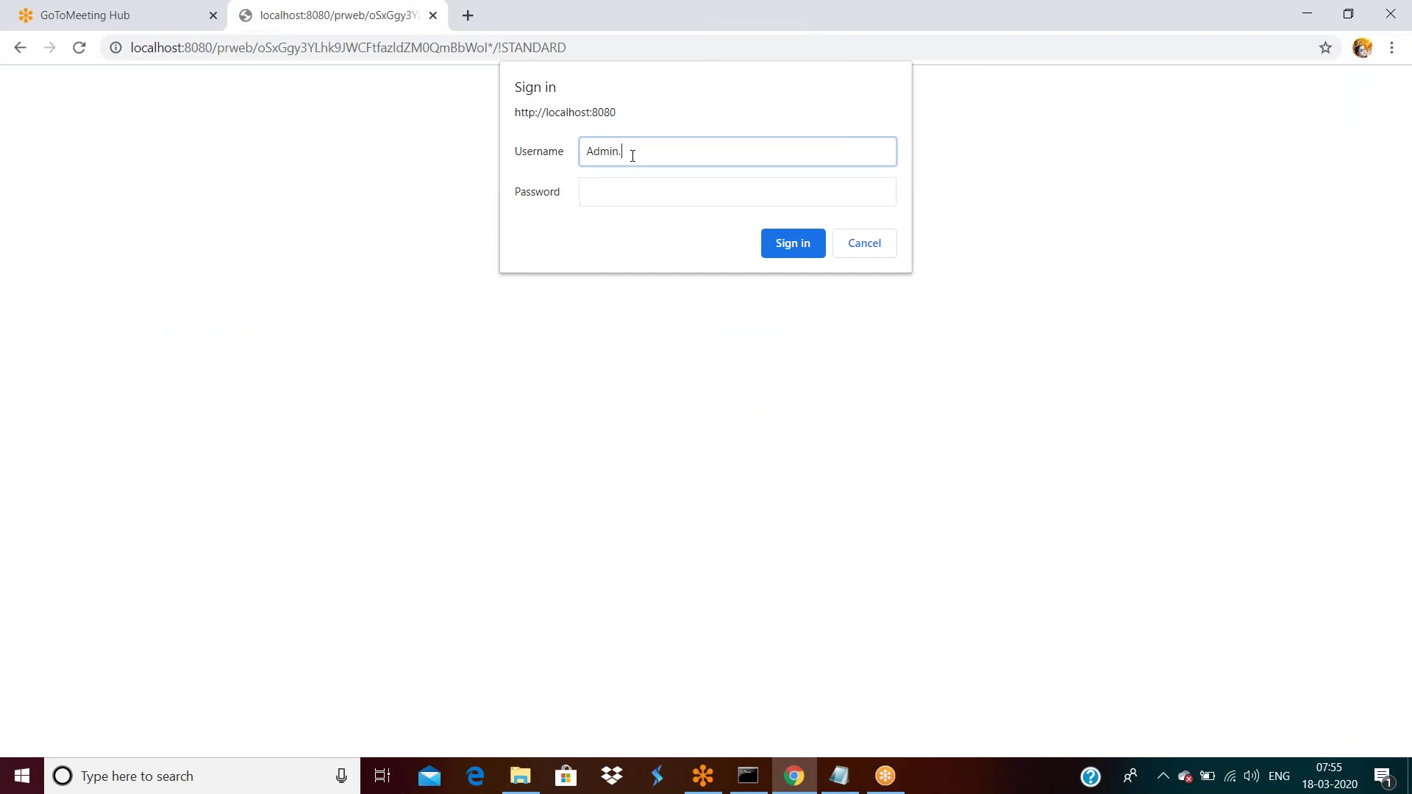
{"action": "key", "text": "Tab"}
{"action": "type", "text": "rules"}
{"action": "key", "text": "Return"}
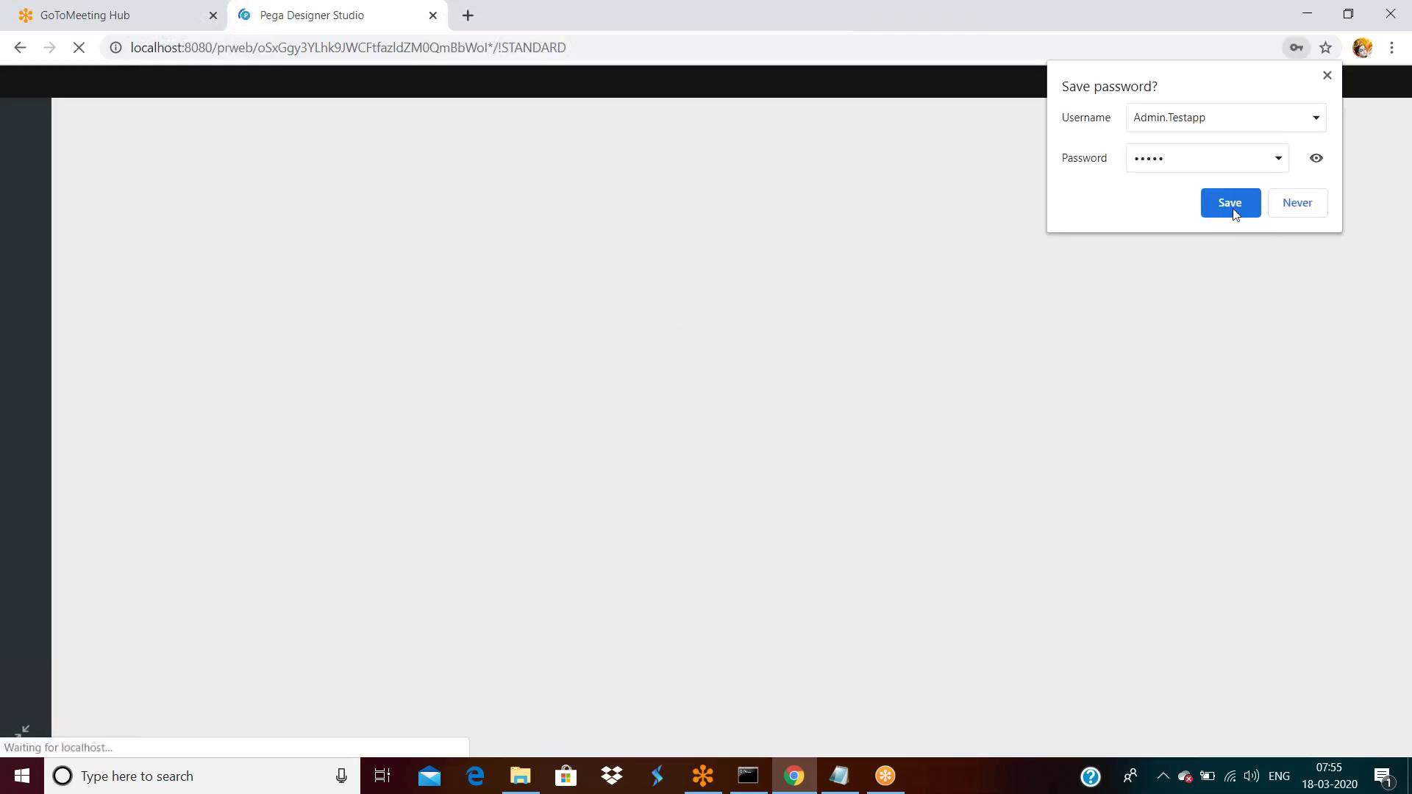
{"action": "left_click", "coordinate": [1230, 203]}
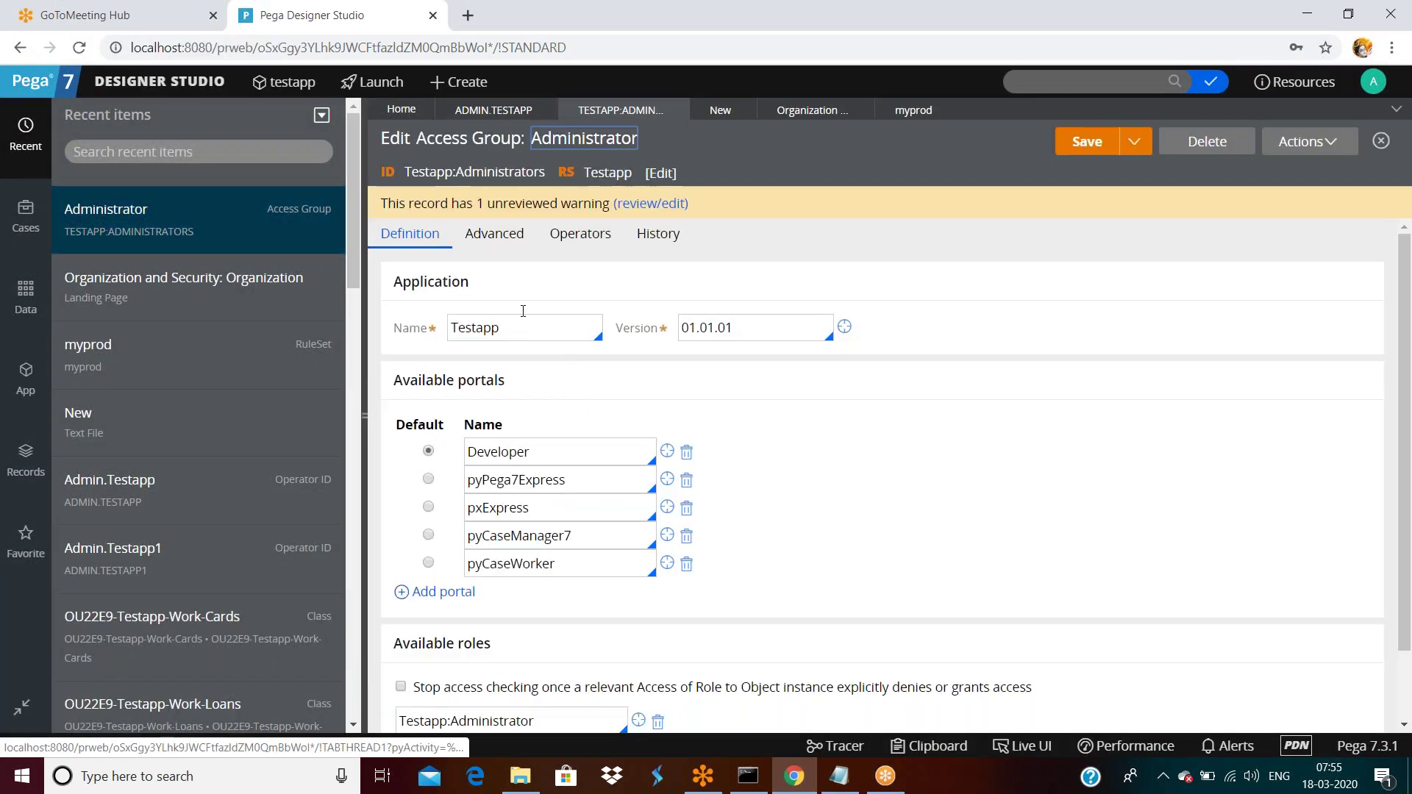
Clear the 120 authentication timeout in the Administrator access group's advanced settings.
{"action": "left_click", "coordinate": [488, 233]}
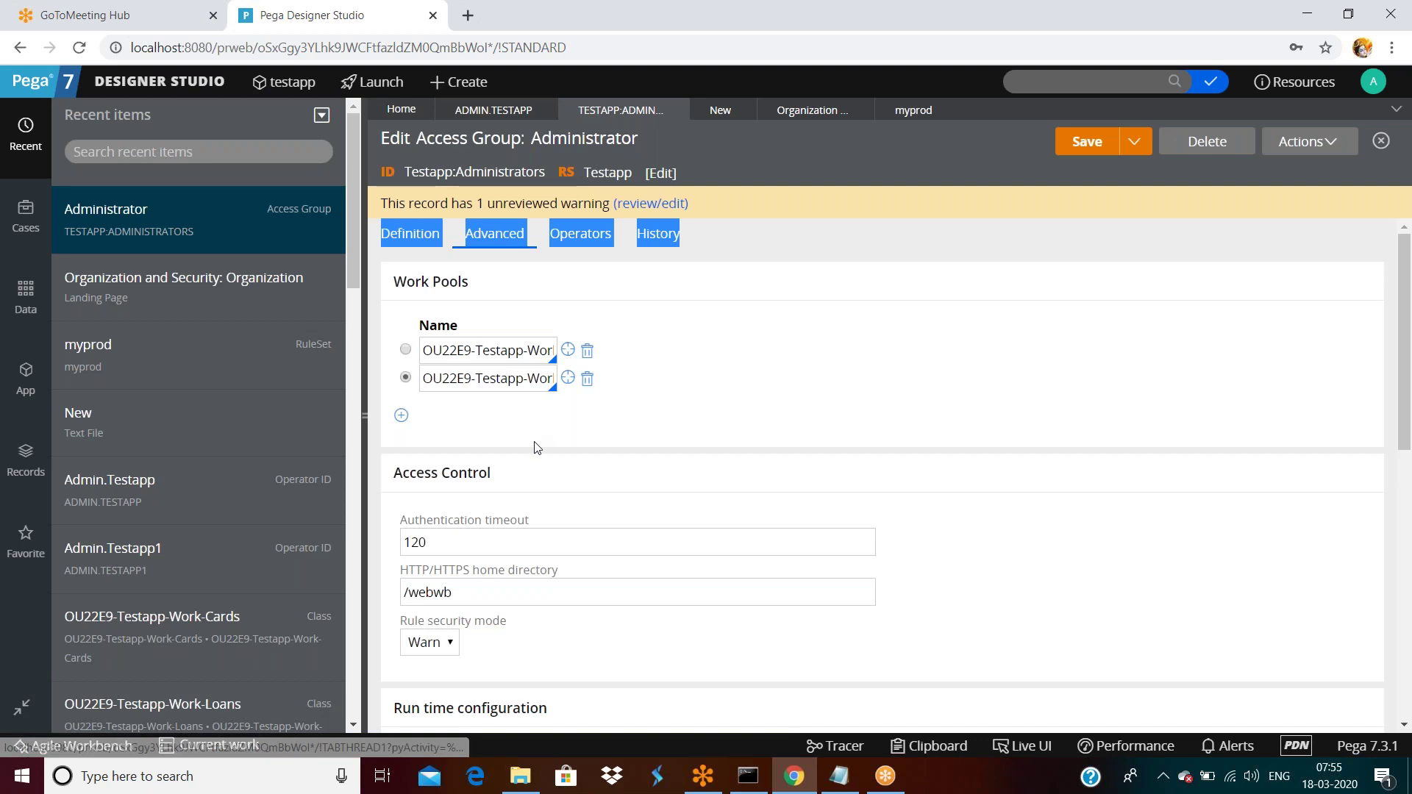
{"action": "scroll", "coordinate": [537, 447], "scroll_direction": "down", "scroll_amount": 1}
{"action": "scroll", "coordinate": [537, 447], "scroll_direction": "down", "scroll_amount": 4}
{"action": "double_click", "coordinate": [471, 290]}
{"action": "key", "text": "BackSpace"}
{"action": "left_click", "coordinate": [1101, 272]}
Recheck the production ruleset value and bring up the Designer Studio main menu.
{"action": "scroll", "coordinate": [1081, 272], "scroll_direction": "up", "scroll_amount": 5}
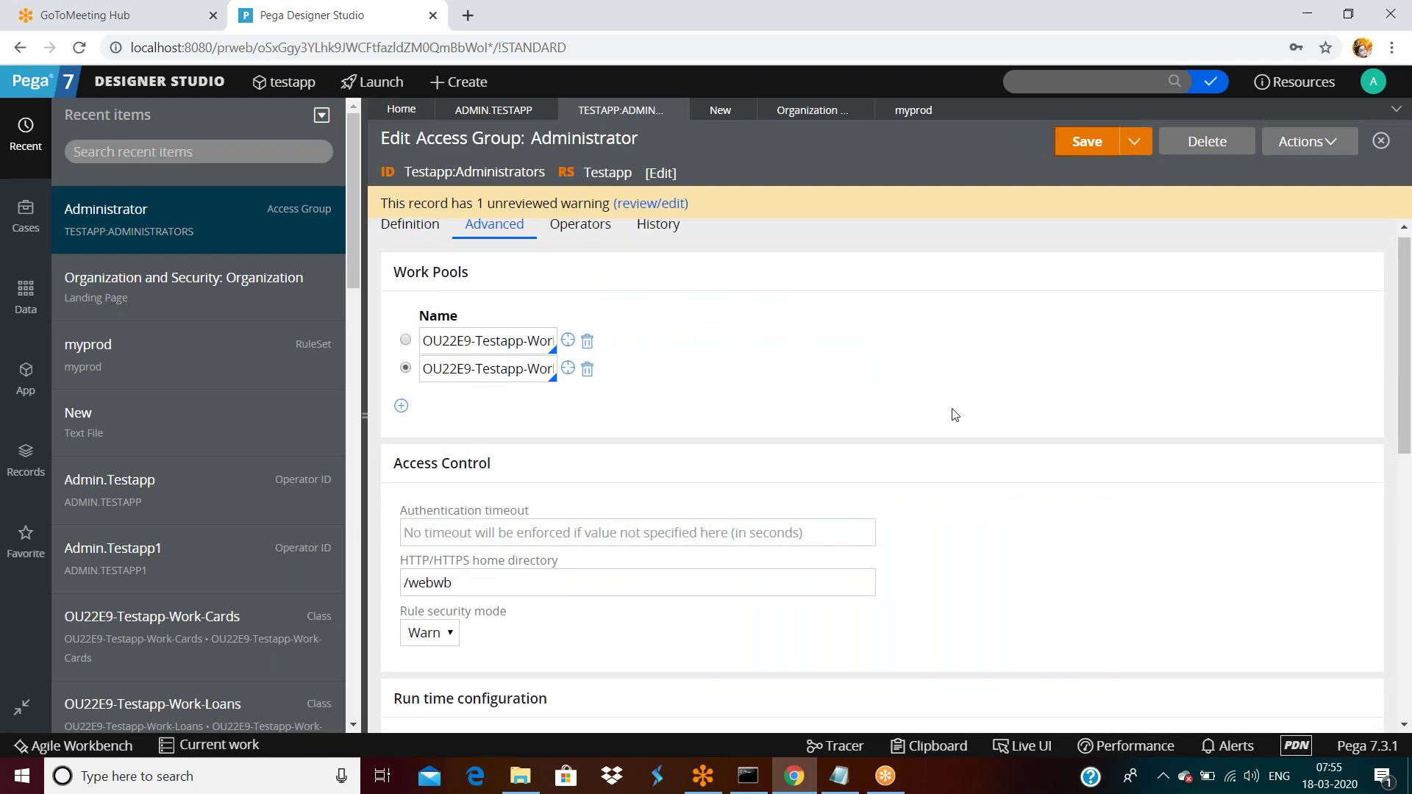
{"action": "scroll", "coordinate": [954, 414], "scroll_direction": "down", "scroll_amount": 4}
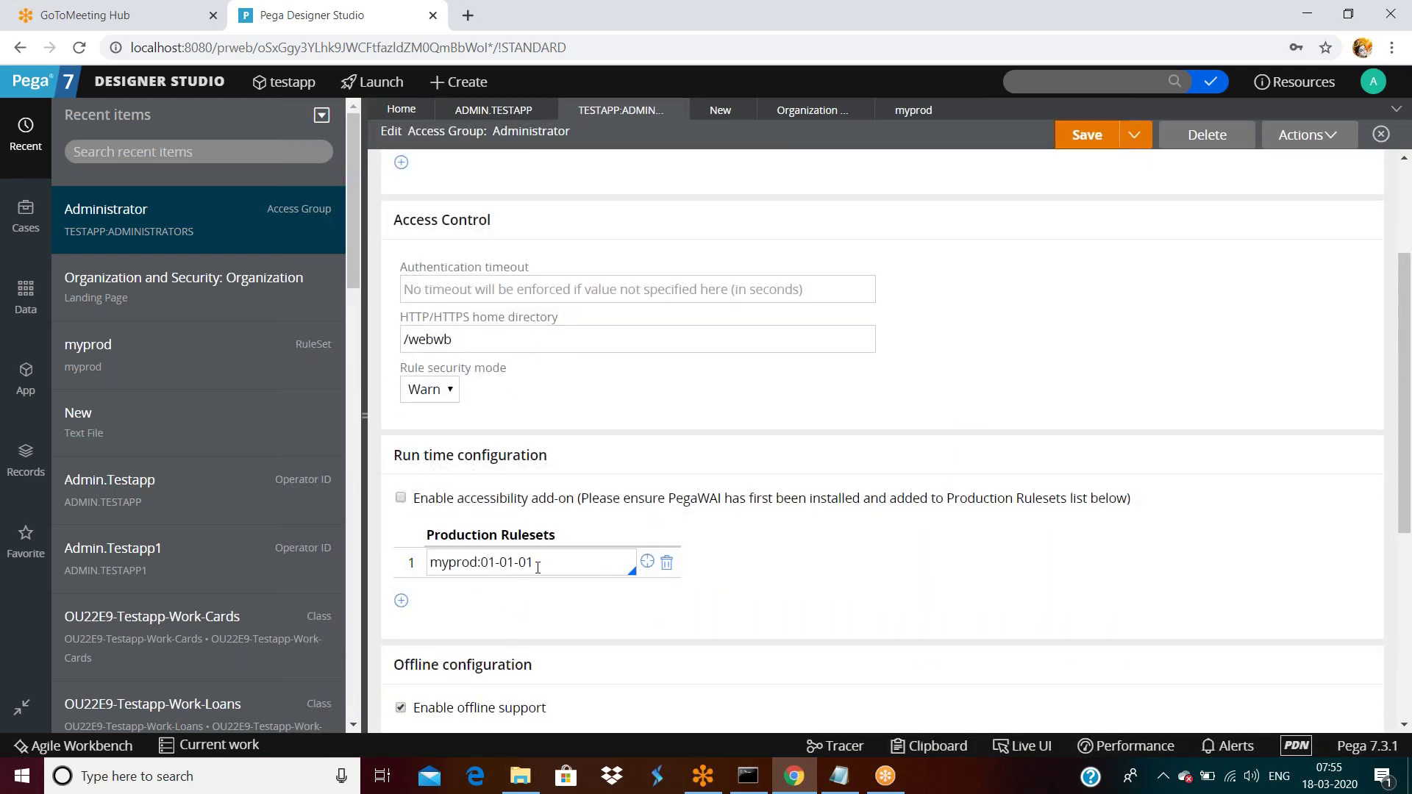
{"action": "triple_click", "coordinate": [538, 565]}
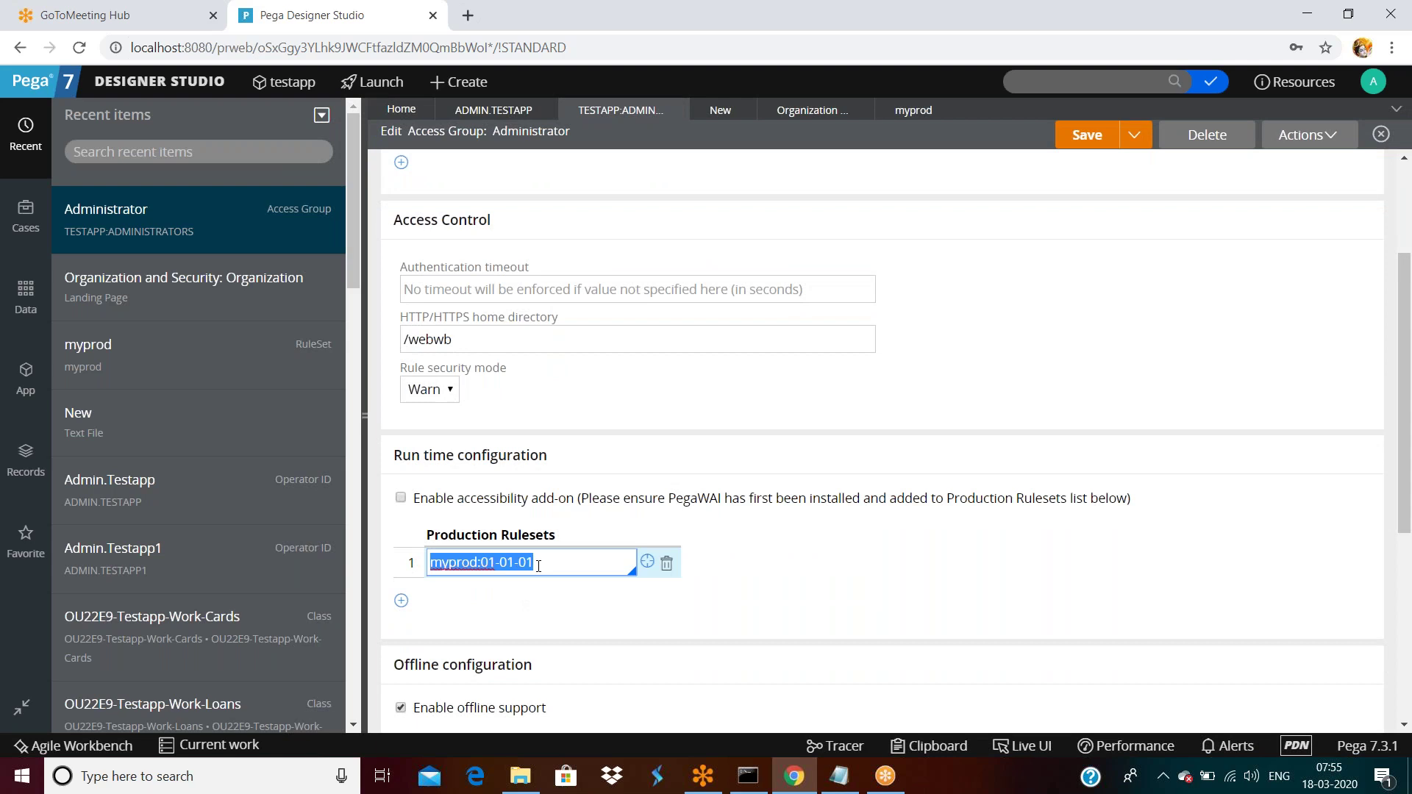
{"action": "left_click", "coordinate": [189, 82]}
Open the Manager.Testapp operator record from the Operators list, reloading the stuck page.
{"action": "mouse_move", "coordinate": [151, 306]}
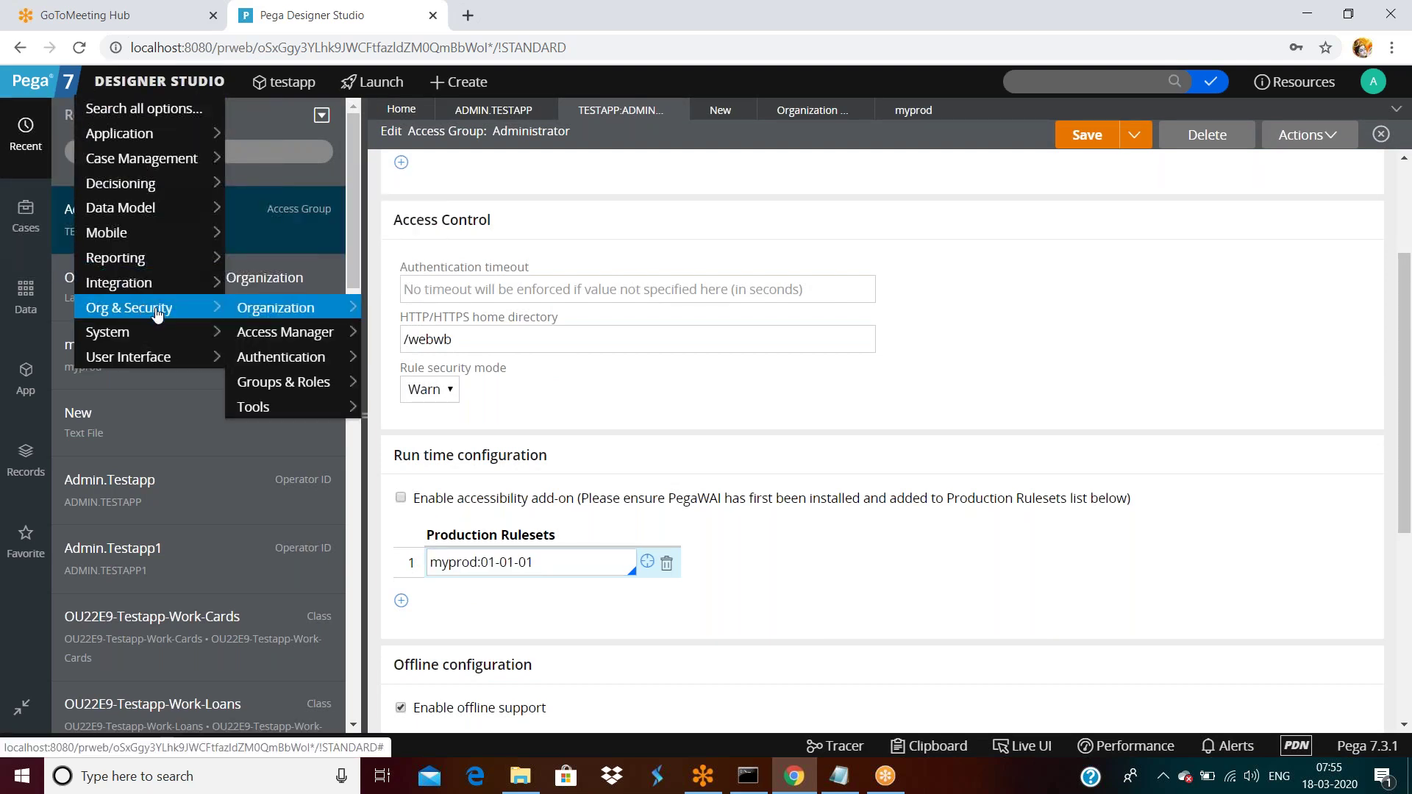
{"action": "mouse_move", "coordinate": [358, 314]}
{"action": "left_click", "coordinate": [403, 308]}
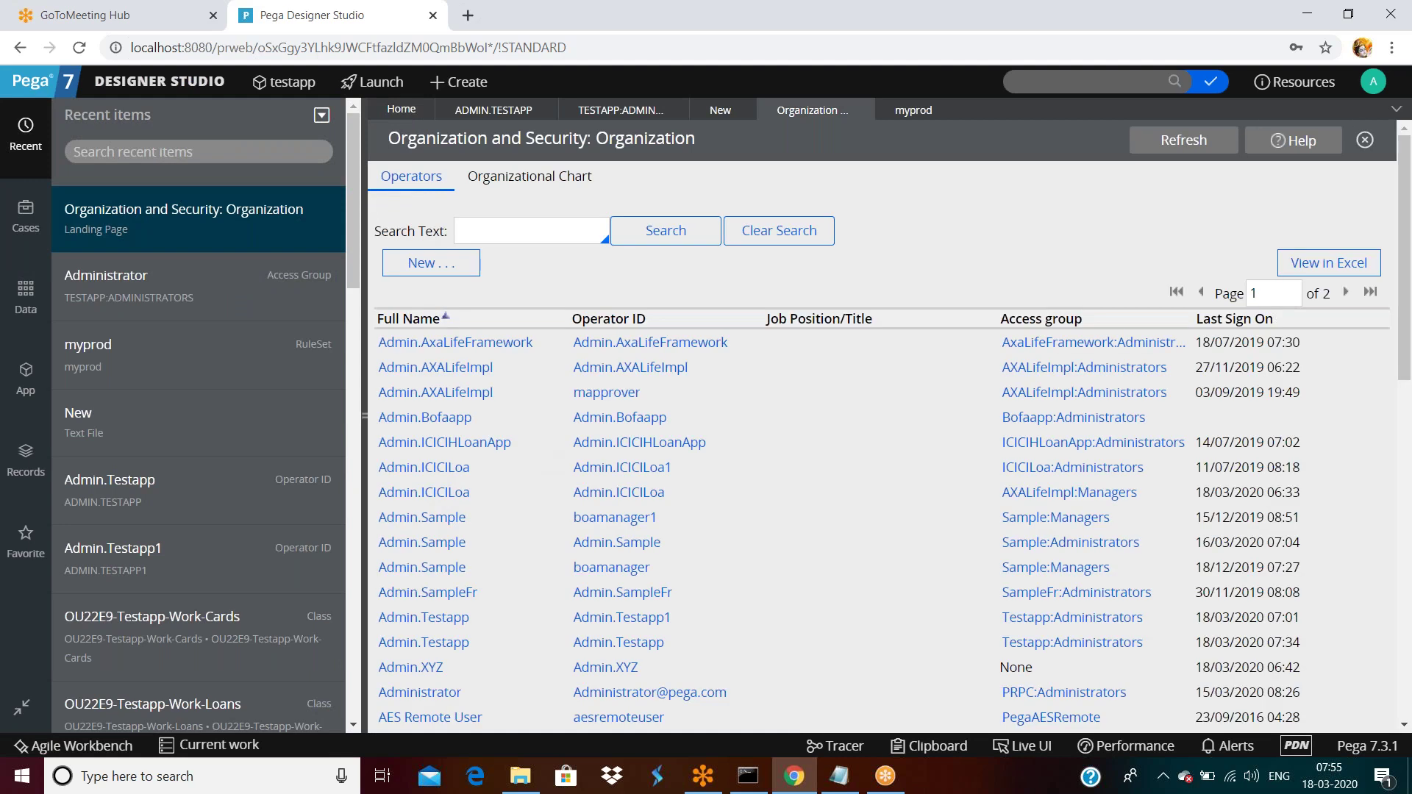
{"action": "scroll", "coordinate": [543, 490], "scroll_direction": "down", "scroll_amount": 5}
{"action": "scroll", "coordinate": [542, 490], "scroll_direction": "down", "scroll_amount": 3}
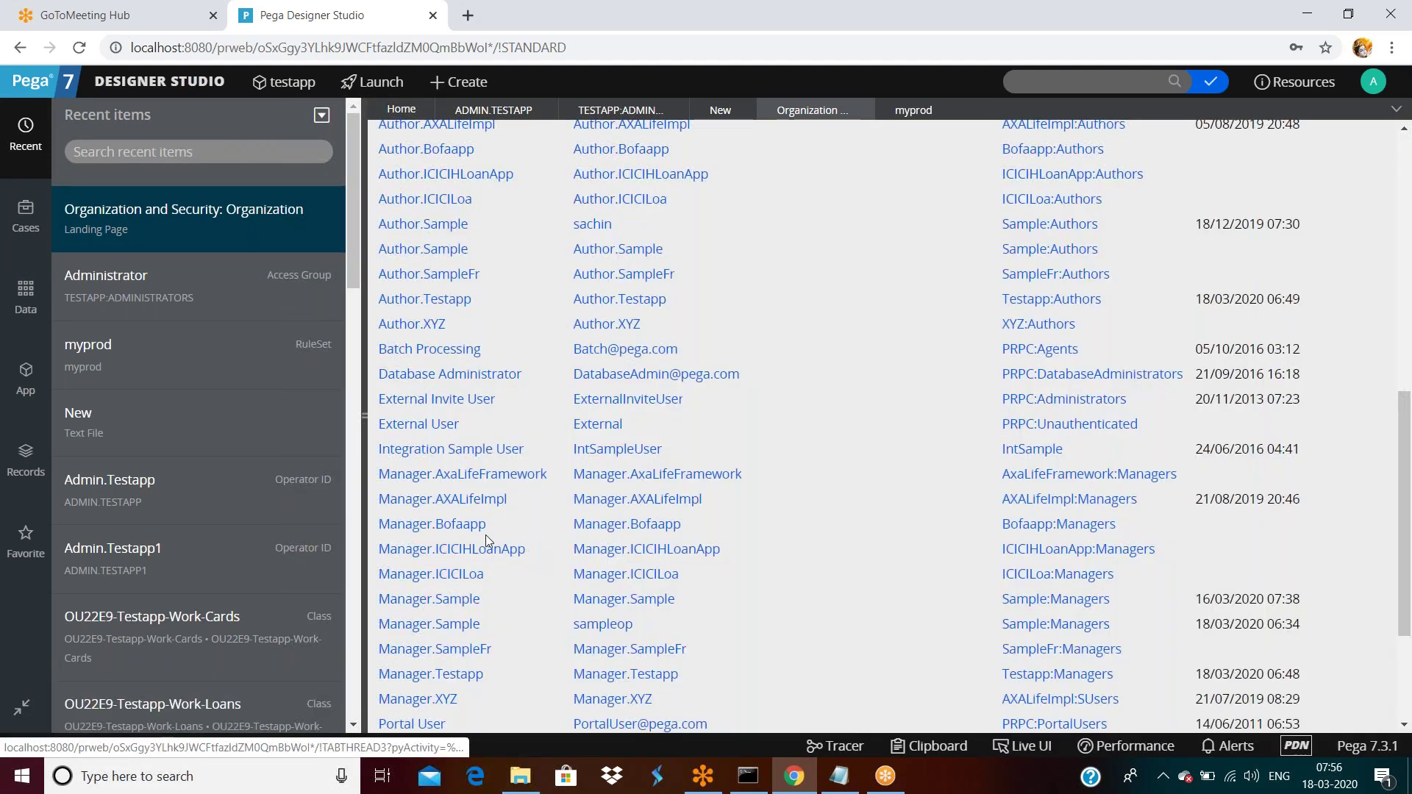
{"action": "scroll", "coordinate": [475, 526], "scroll_direction": "down", "scroll_amount": 3}
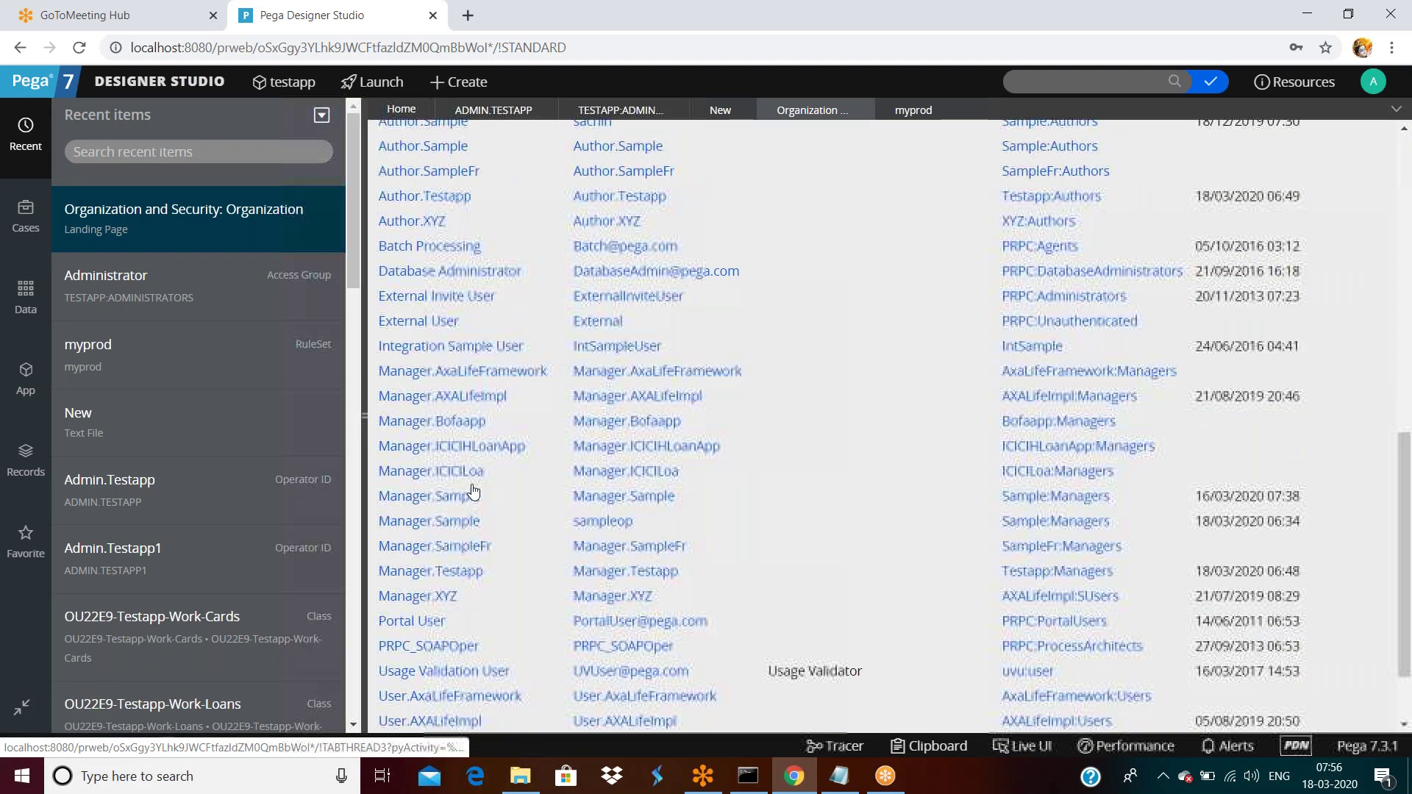
{"action": "left_click", "coordinate": [472, 491]}
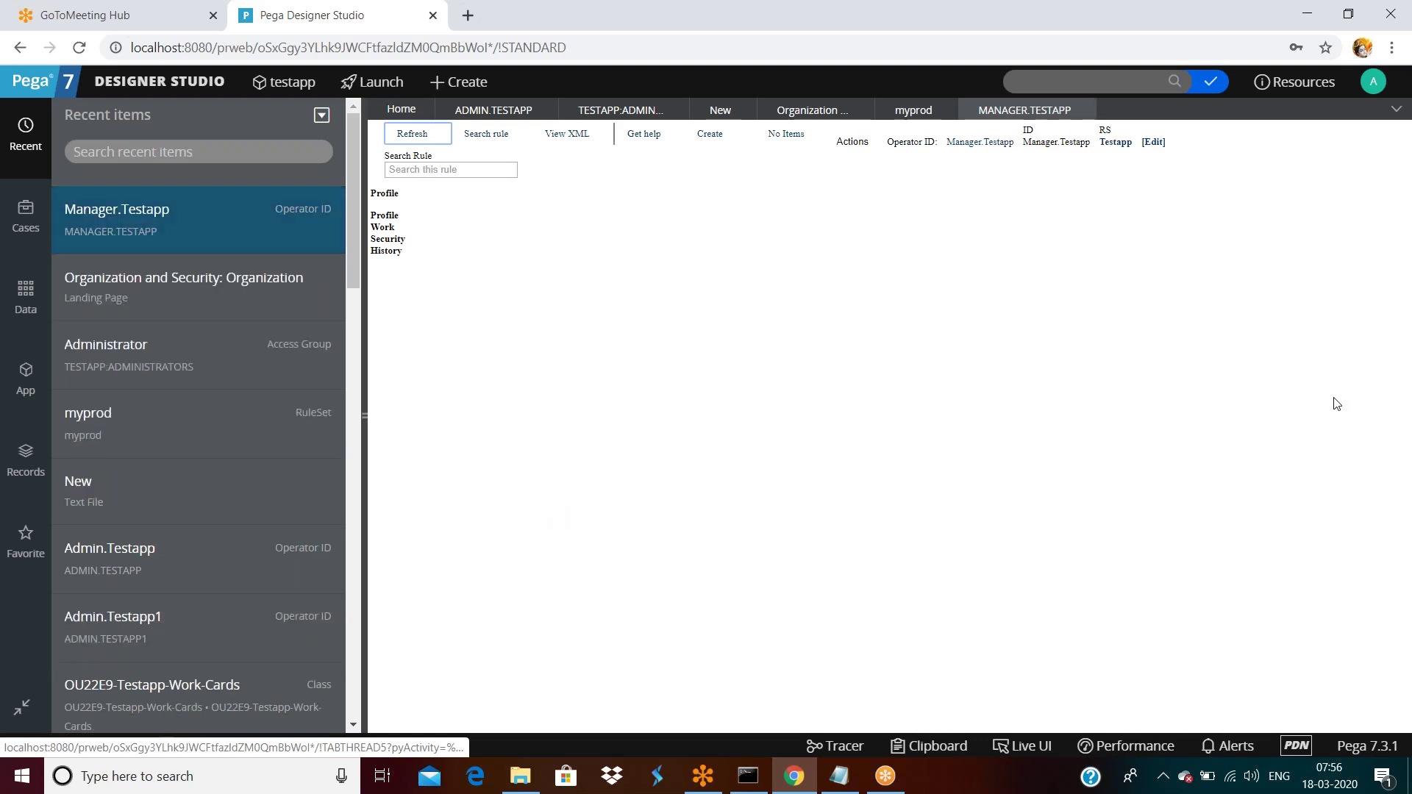
{"action": "right_click", "coordinate": [803, 312]}
{"action": "left_click", "coordinate": [855, 374]}
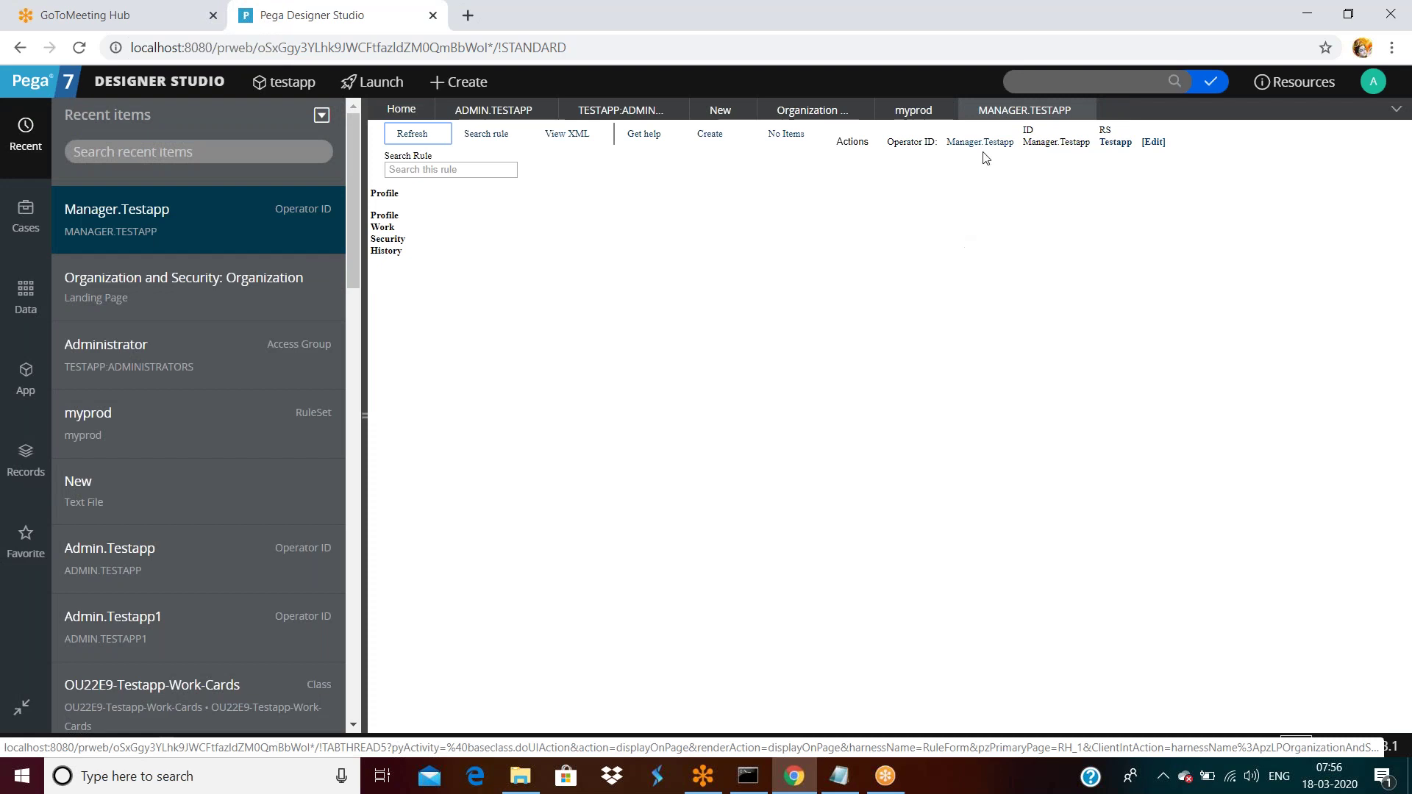
{"action": "left_click", "coordinate": [980, 142]}
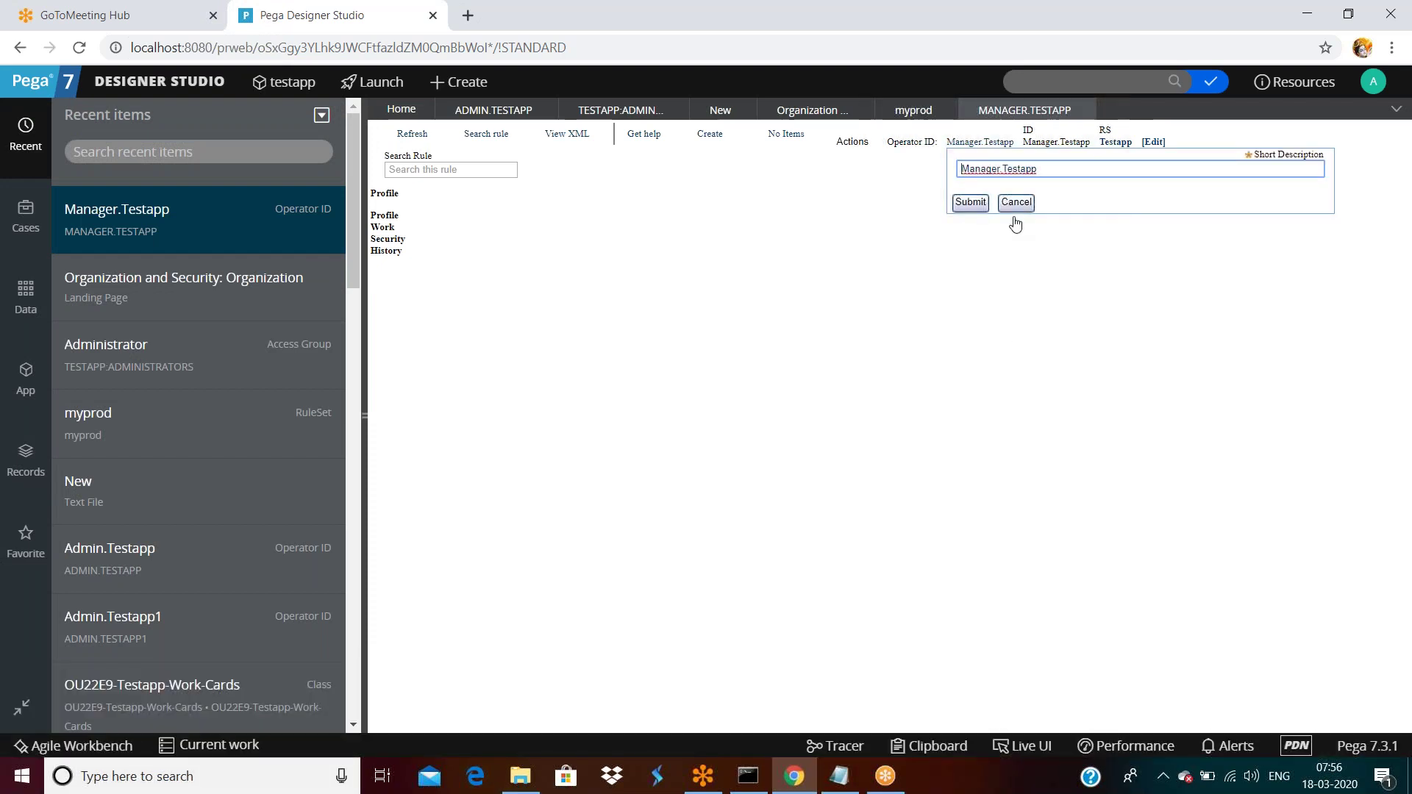
{"action": "left_click", "coordinate": [1015, 206]}
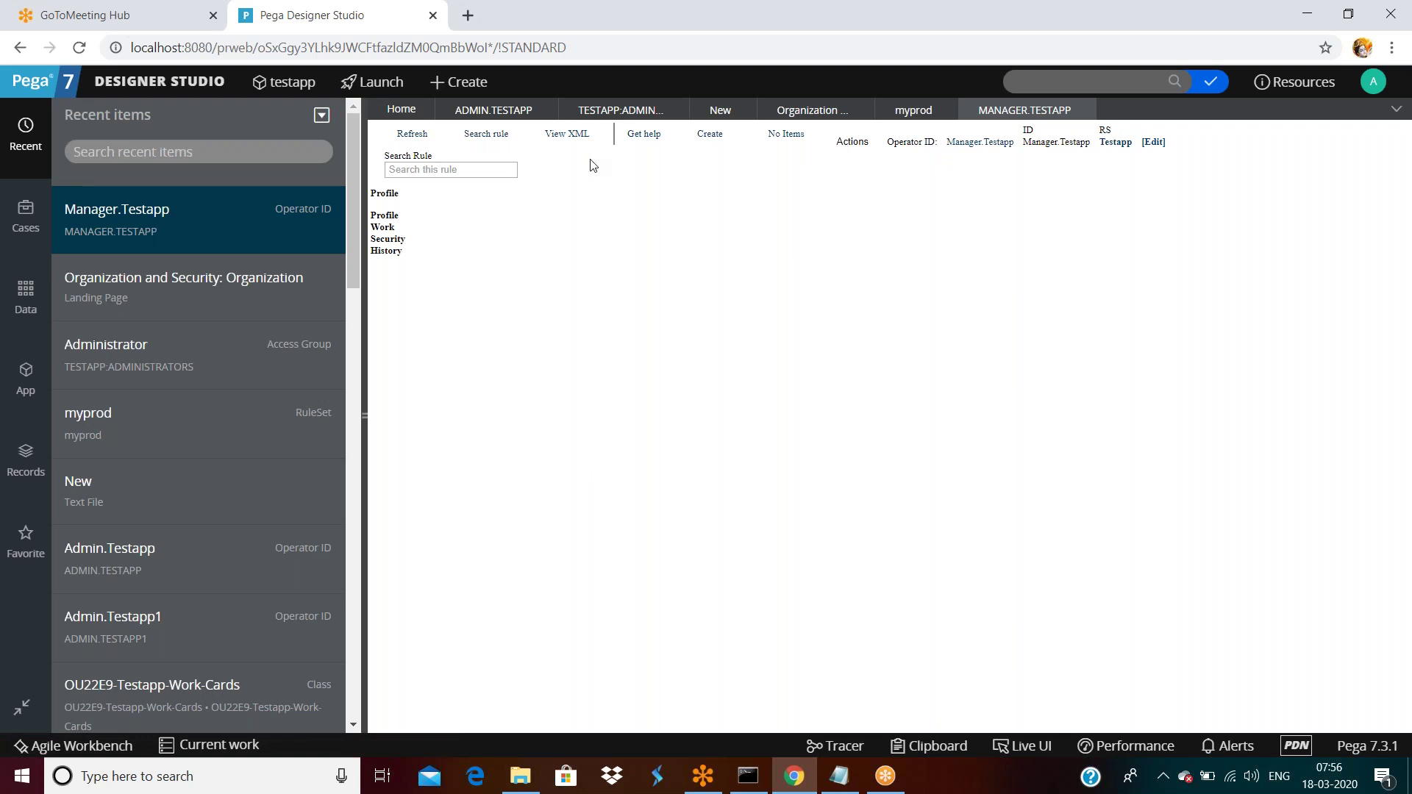
Close the operator record and open its Testapp:Managers access group link.
{"action": "left_click", "coordinate": [1081, 111]}
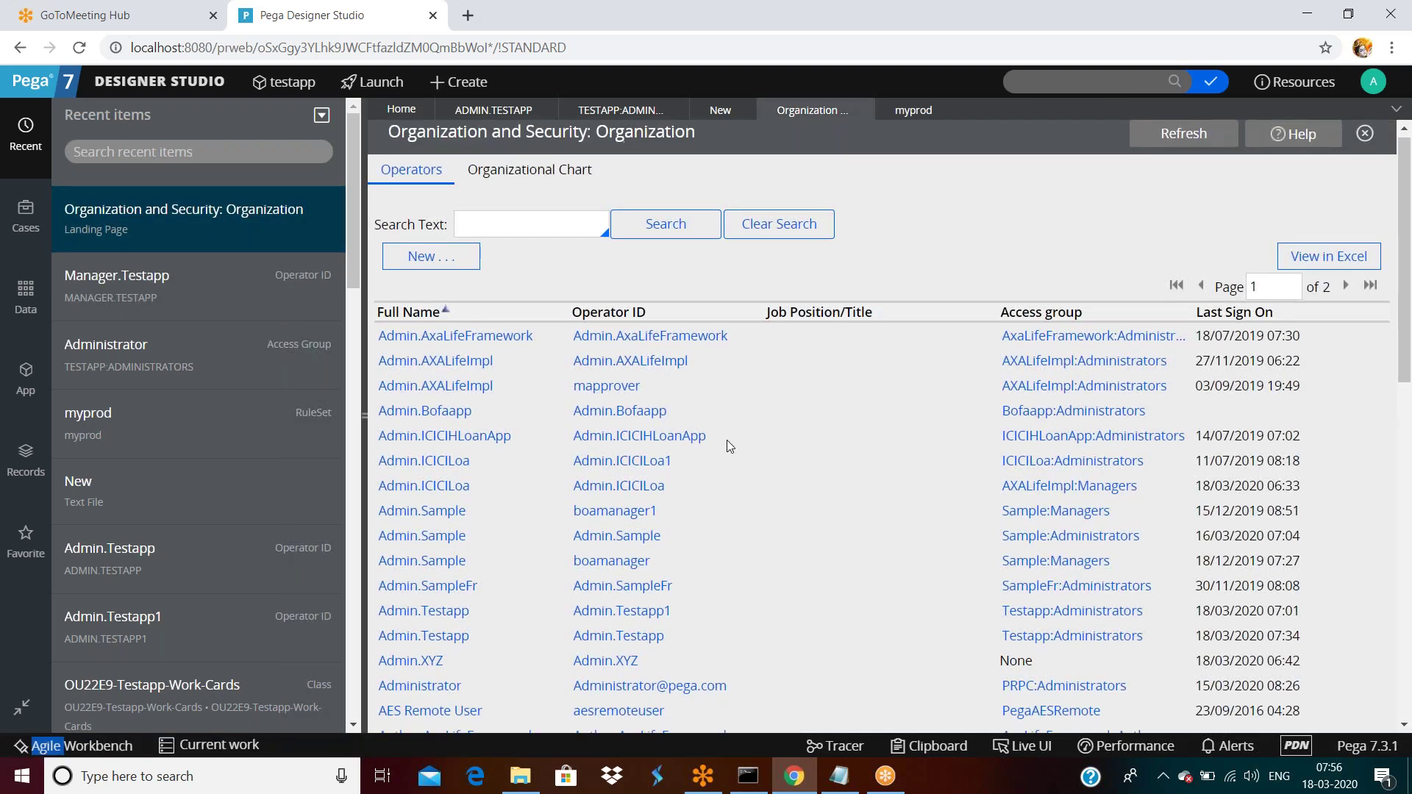
{"action": "scroll", "coordinate": [726, 439], "scroll_direction": "down", "scroll_amount": 2}
{"action": "scroll", "coordinate": [475, 546], "scroll_direction": "down", "scroll_amount": 3}
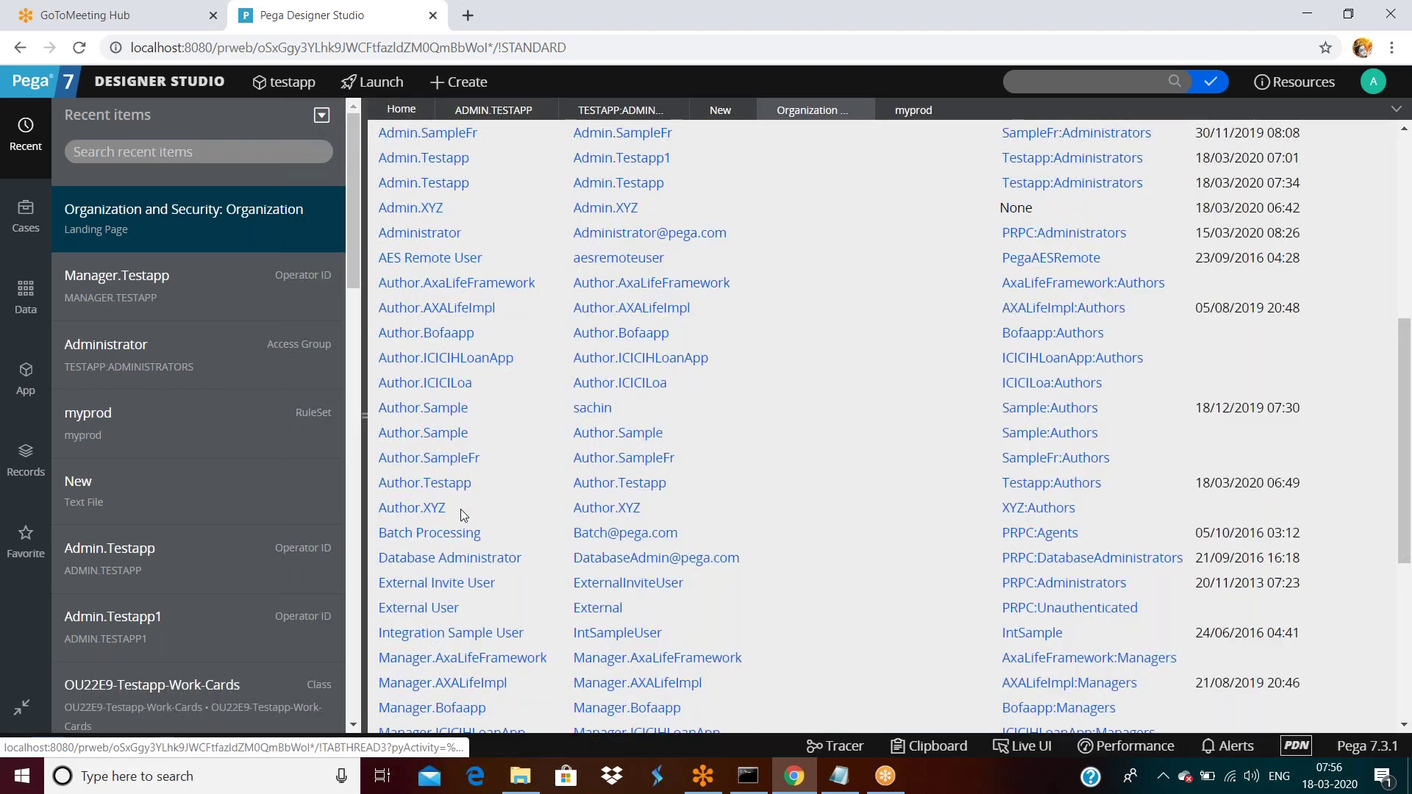
{"action": "scroll", "coordinate": [460, 509], "scroll_direction": "down", "scroll_amount": 2}
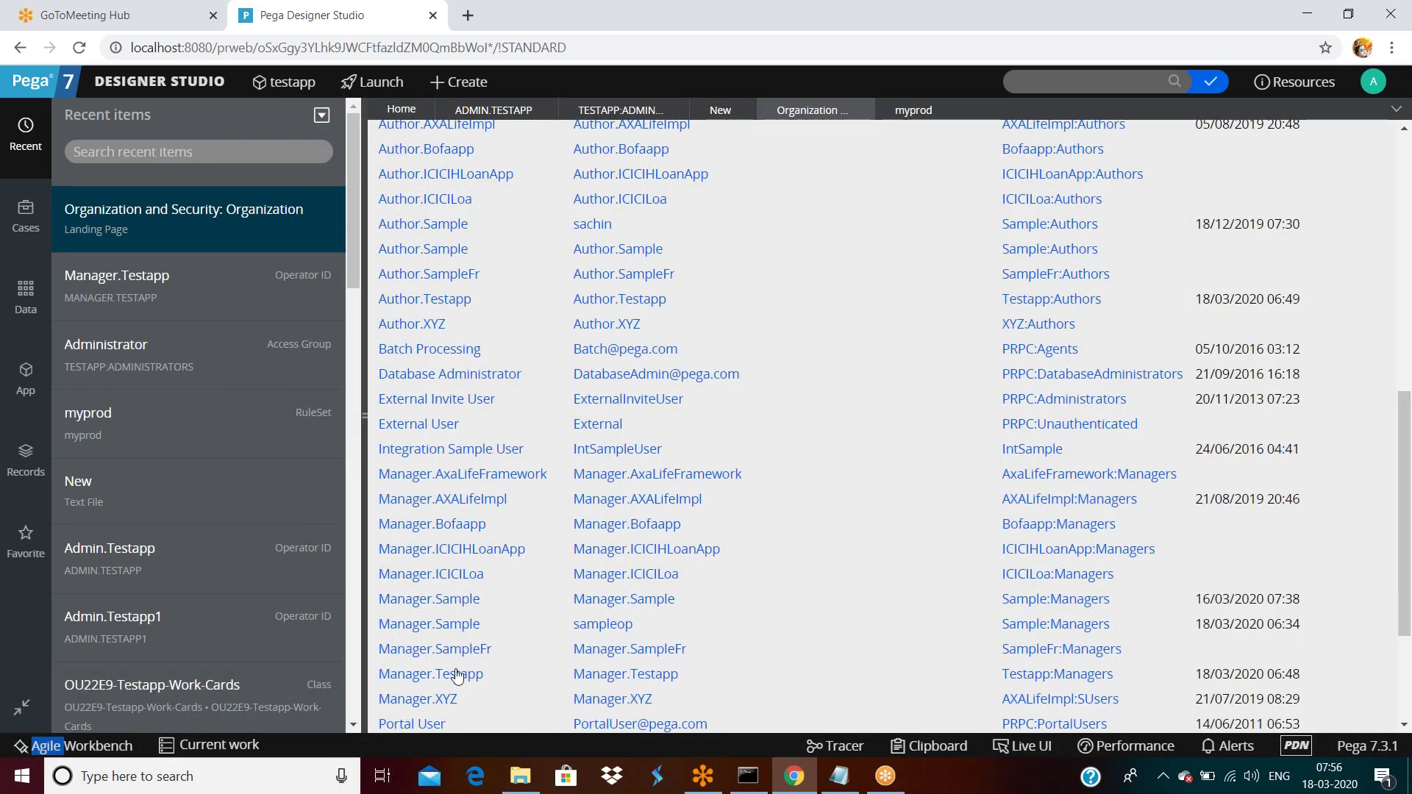
{"action": "left_click", "coordinate": [1090, 673]}
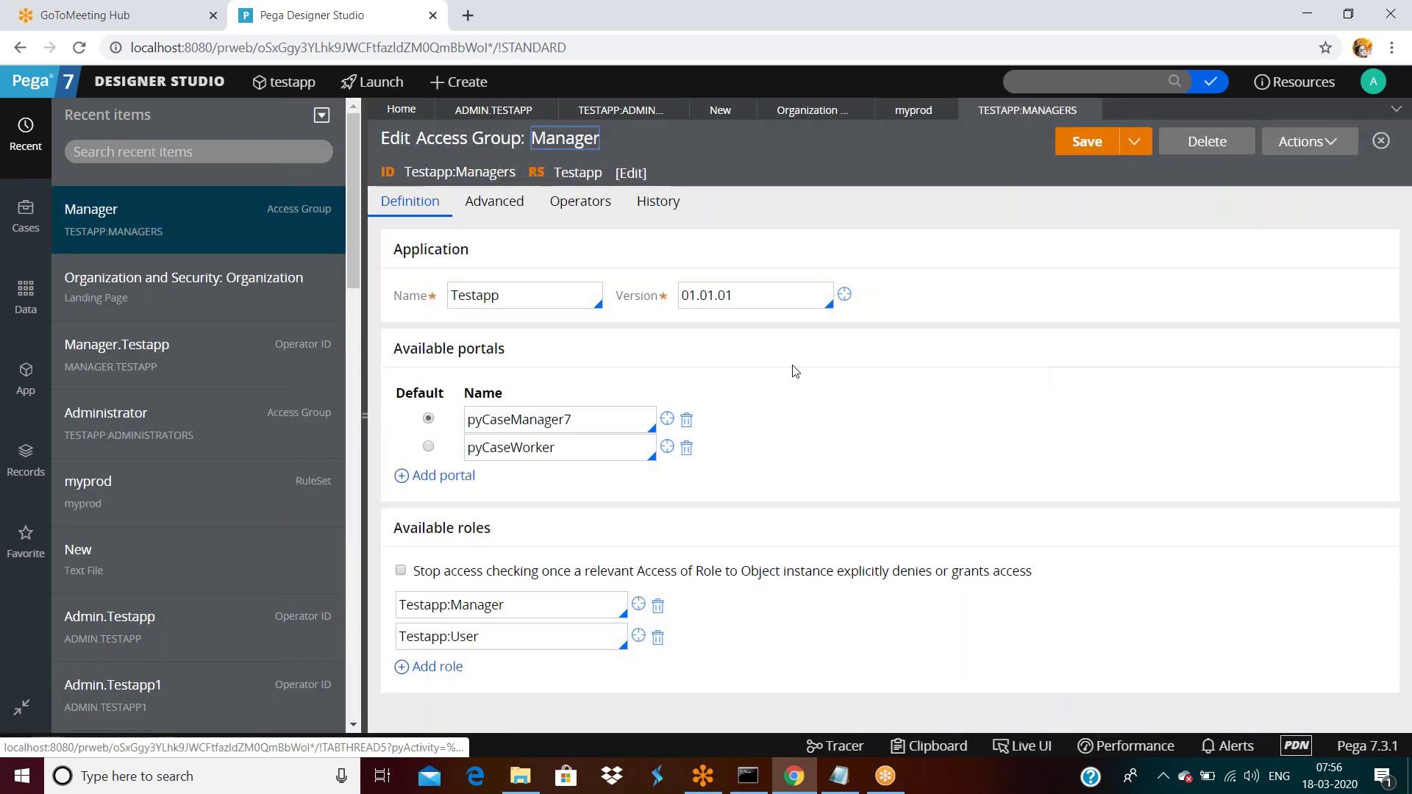
Inspect the Manager access group's Advanced production rulesets, then go back to the Admin.Testapp operator.
{"action": "triple_click", "coordinate": [491, 206]}
{"action": "scroll", "coordinate": [623, 446], "scroll_direction": "down", "scroll_amount": 4}
{"action": "left_click", "coordinate": [526, 450]}
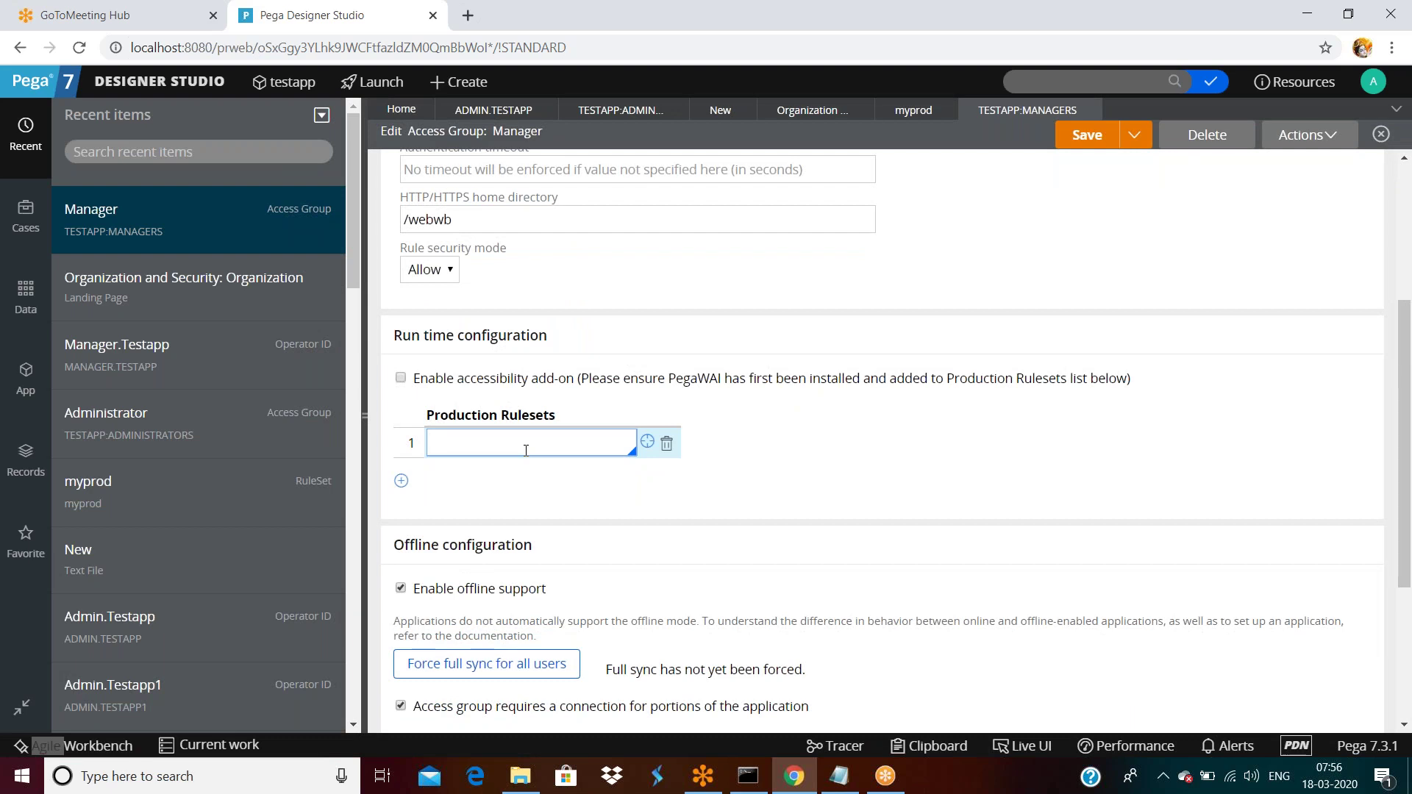
{"action": "scroll", "coordinate": [558, 454], "scroll_direction": "up", "scroll_amount": 5}
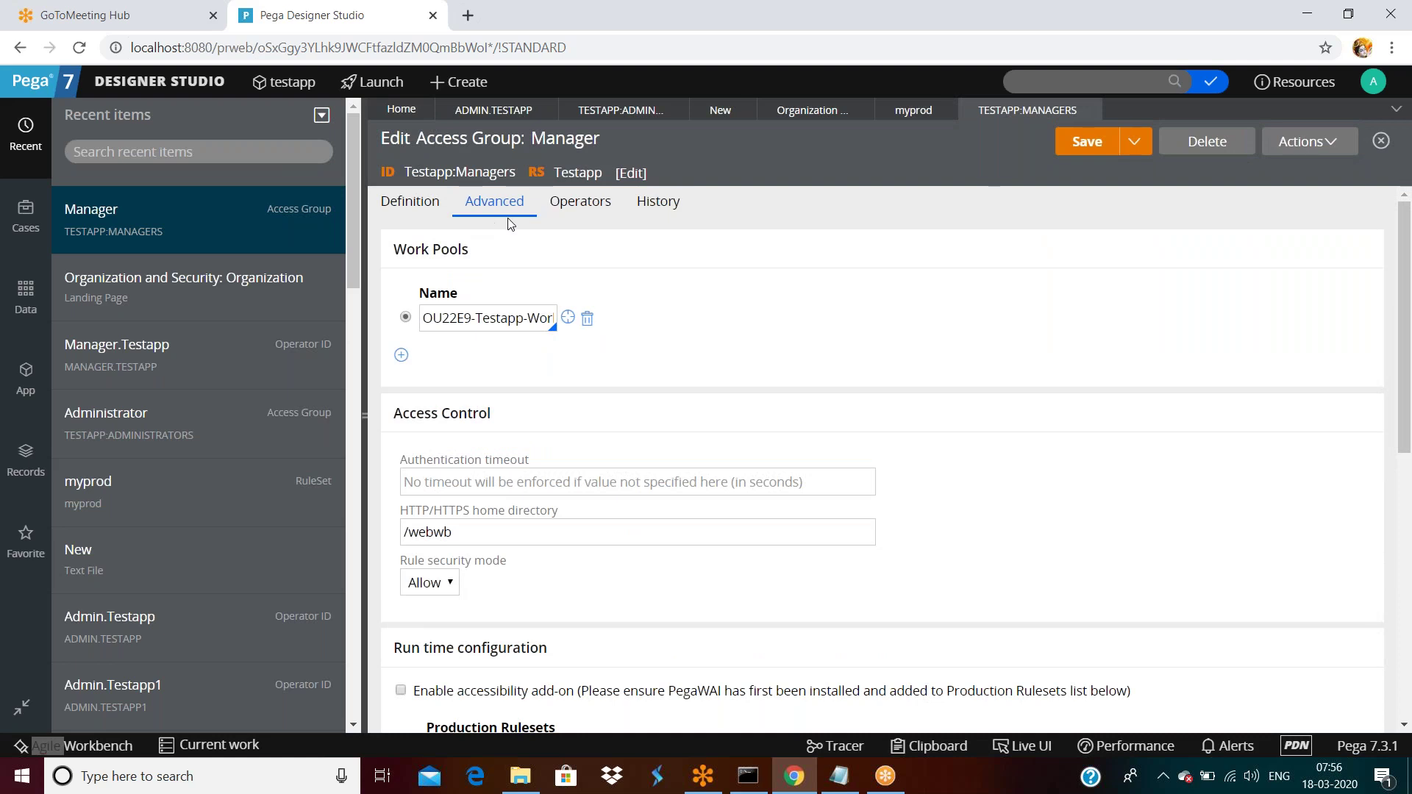
{"action": "left_click", "coordinate": [485, 110]}
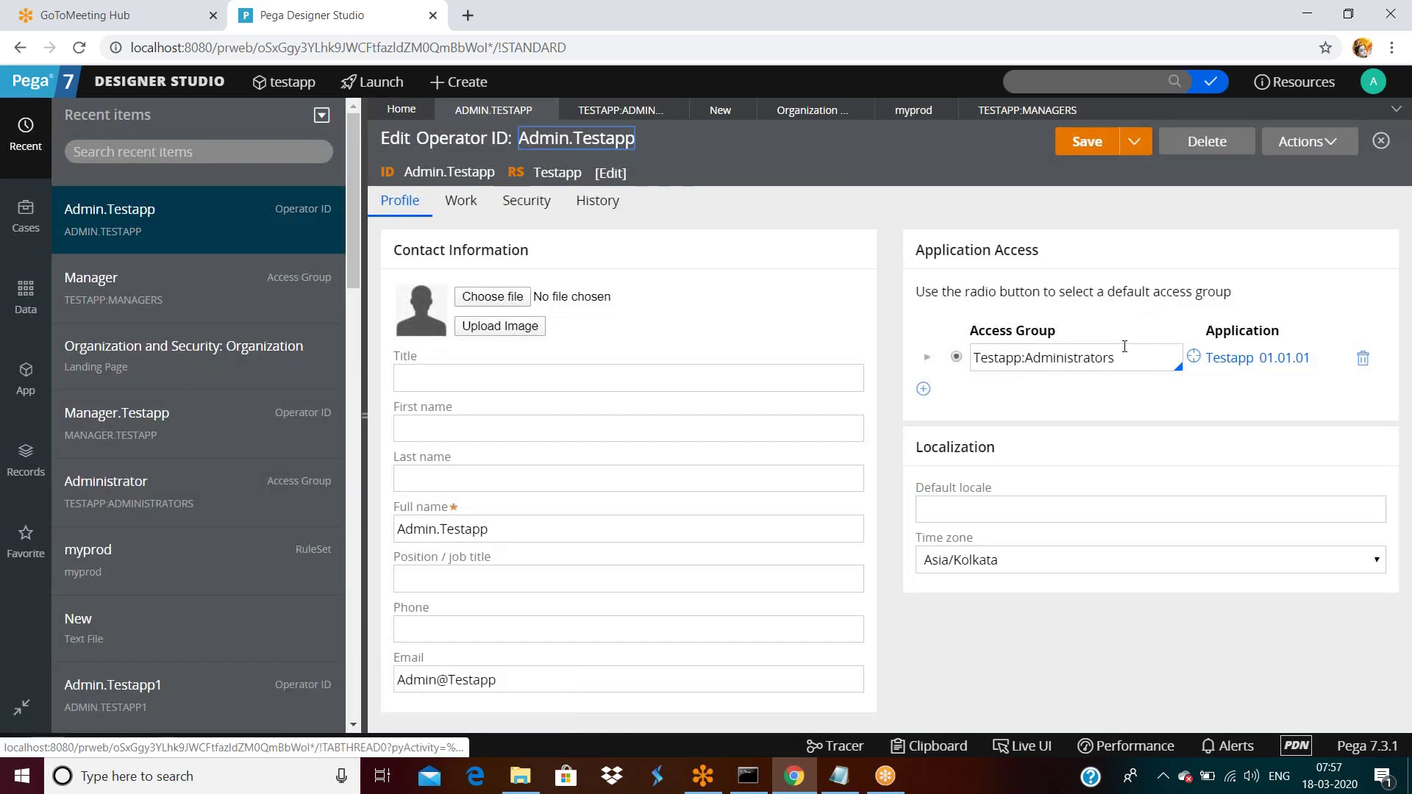
Open the testapp 01.01.01 application and add a new application ruleset row.
{"action": "left_click", "coordinate": [1230, 358]}
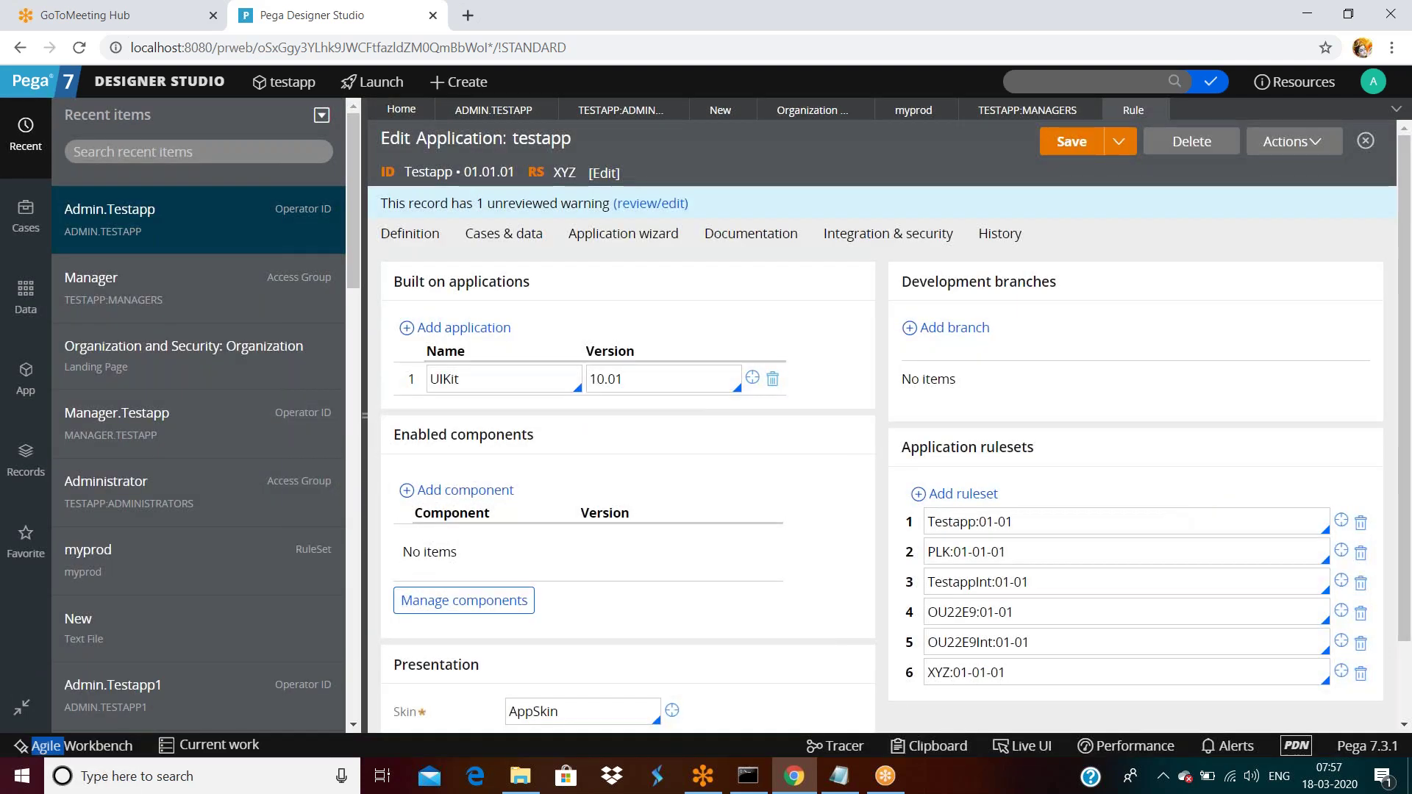
{"action": "double_click", "coordinate": [1006, 522]}
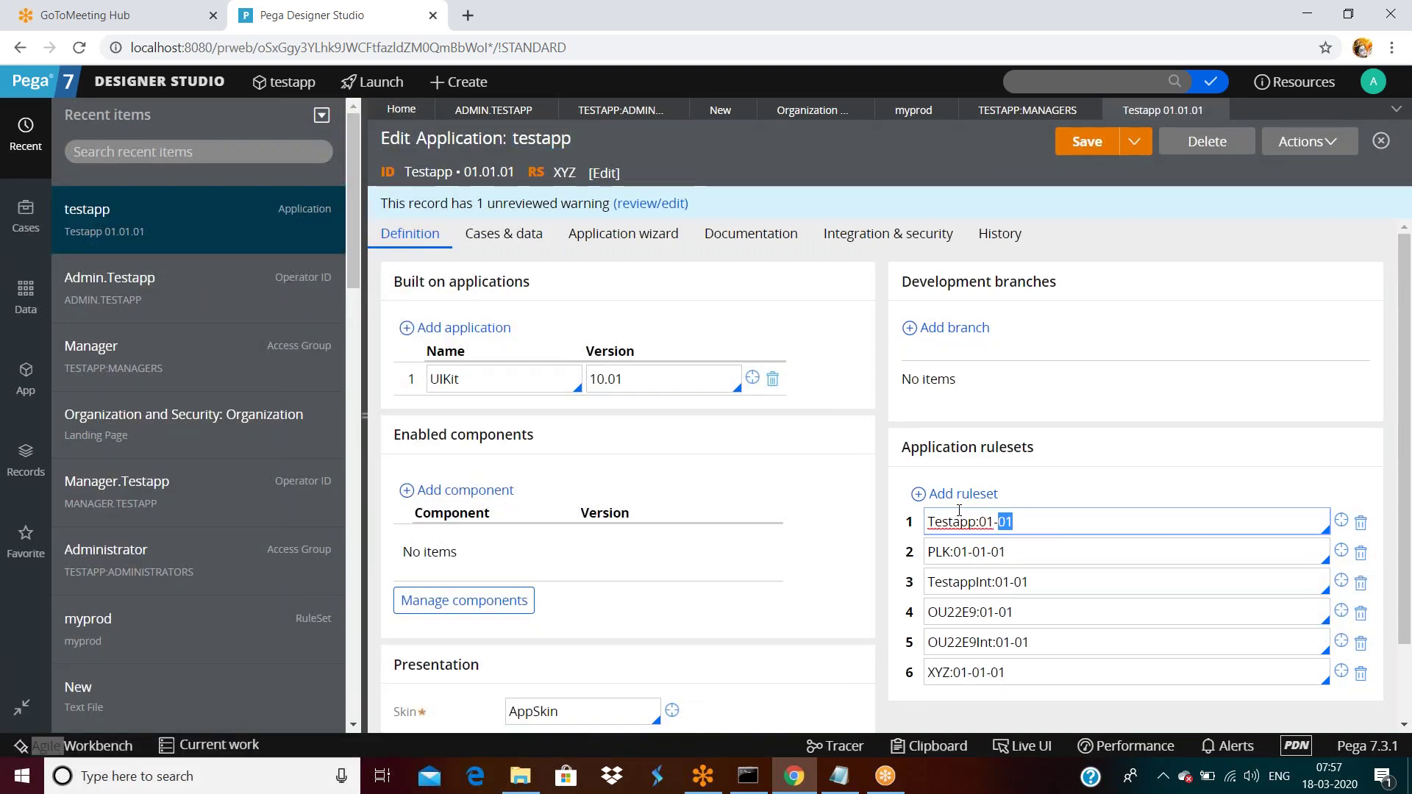
{"action": "left_click", "coordinate": [960, 495]}
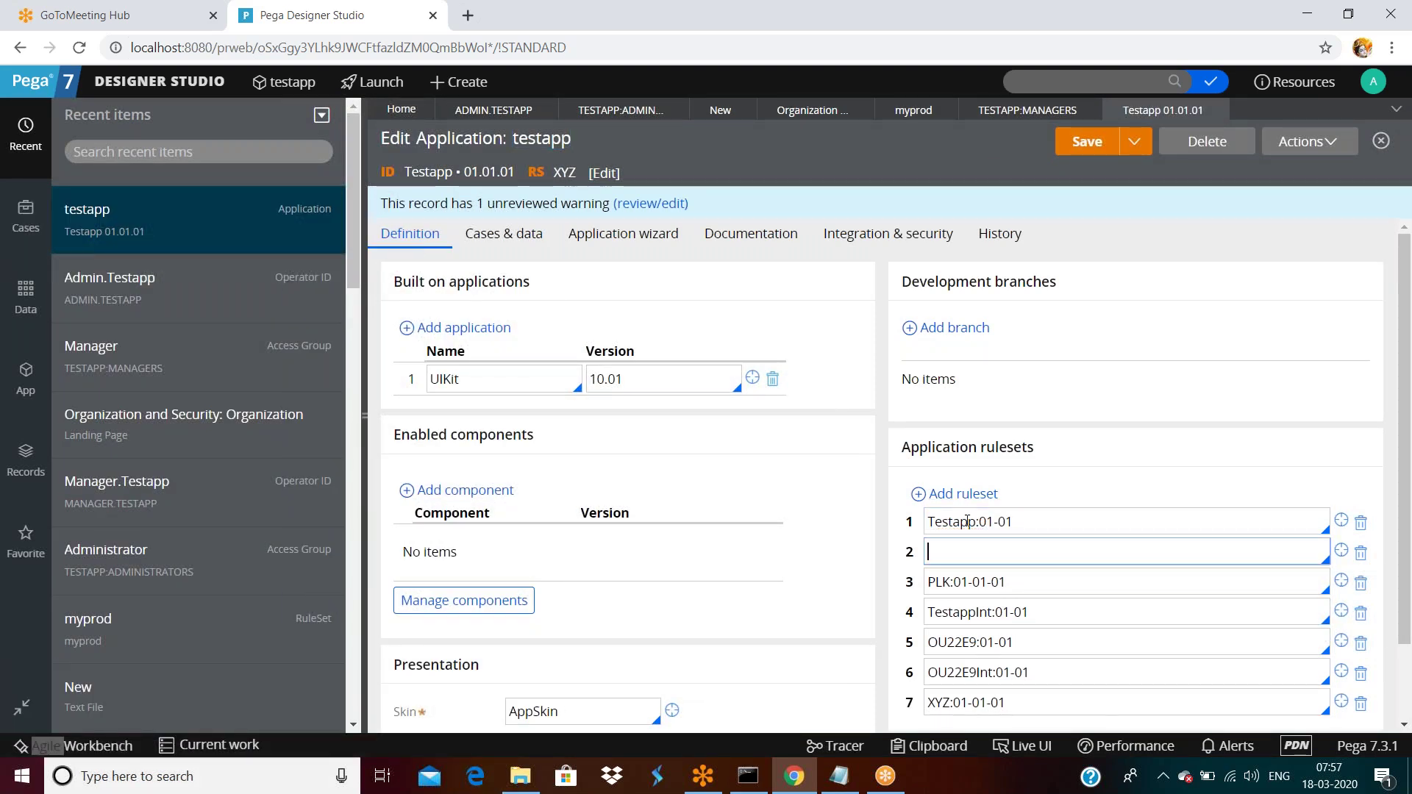
Move Testapp:01-01 into the second row, leaving the first empty, then return to the Administrators group.
{"action": "triple_click", "coordinate": [1035, 523]}
{"action": "key", "text": "ctrl+x"}
{"action": "left_click", "coordinate": [1003, 550]}
{"action": "key", "text": "ctrl+v"}
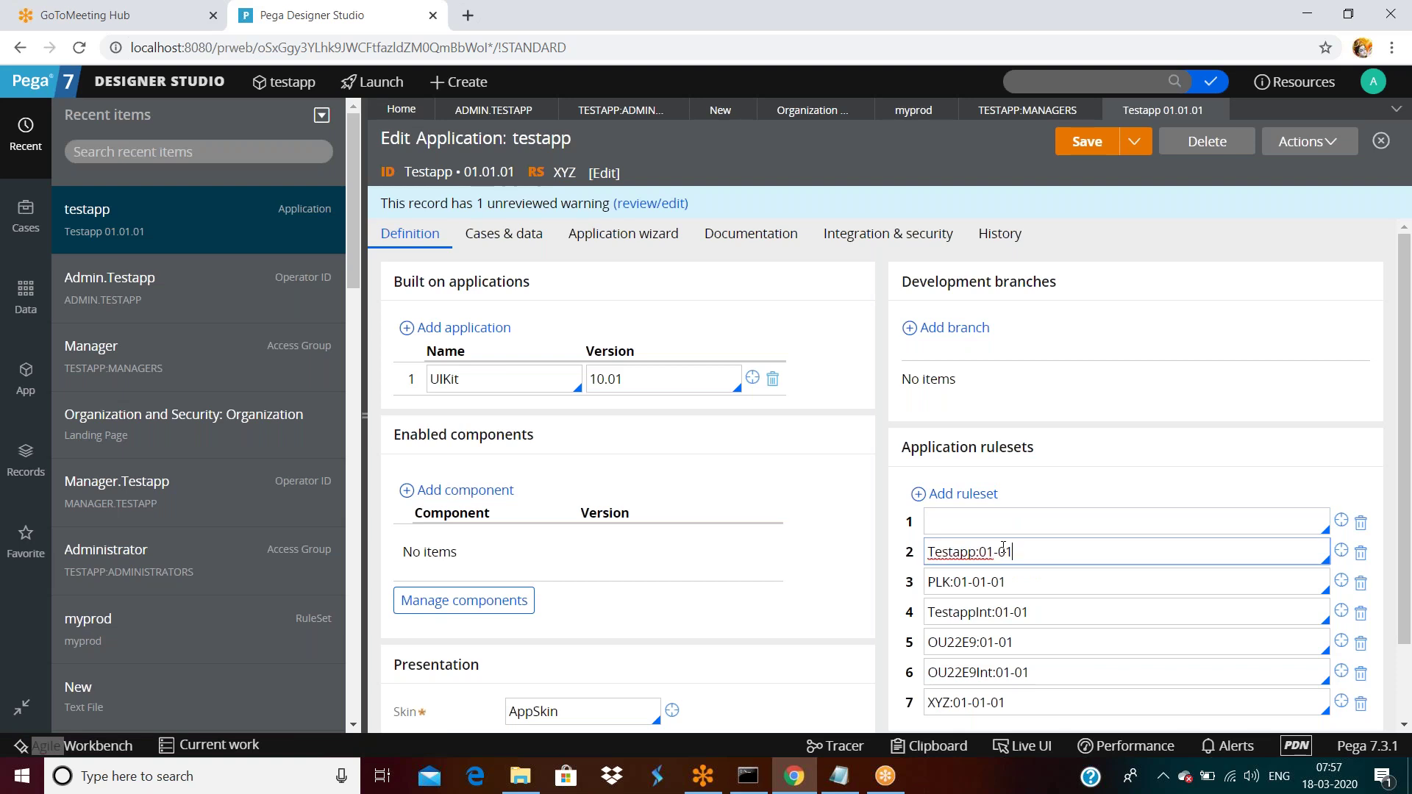
{"action": "left_click", "coordinate": [988, 518]}
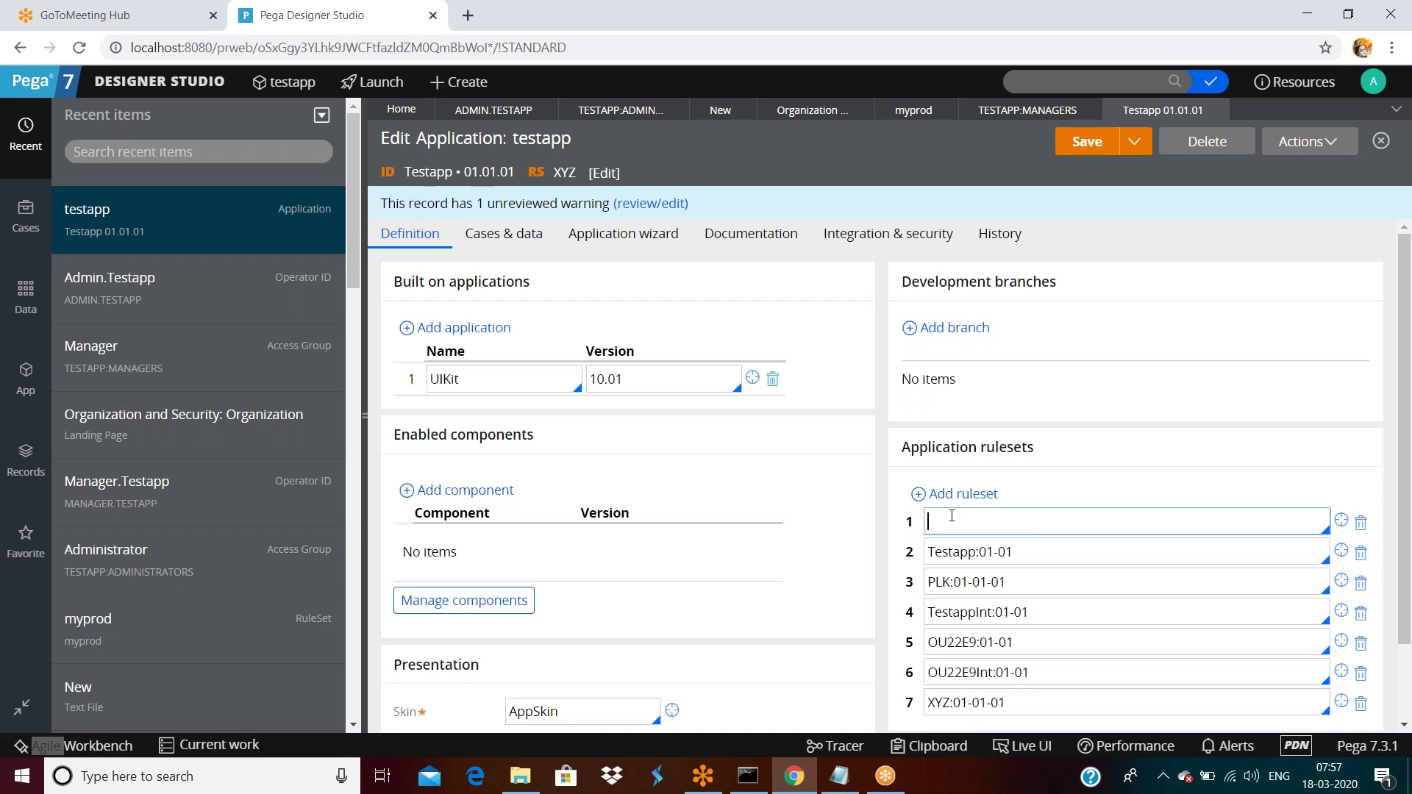
{"action": "left_click", "coordinate": [618, 110]}
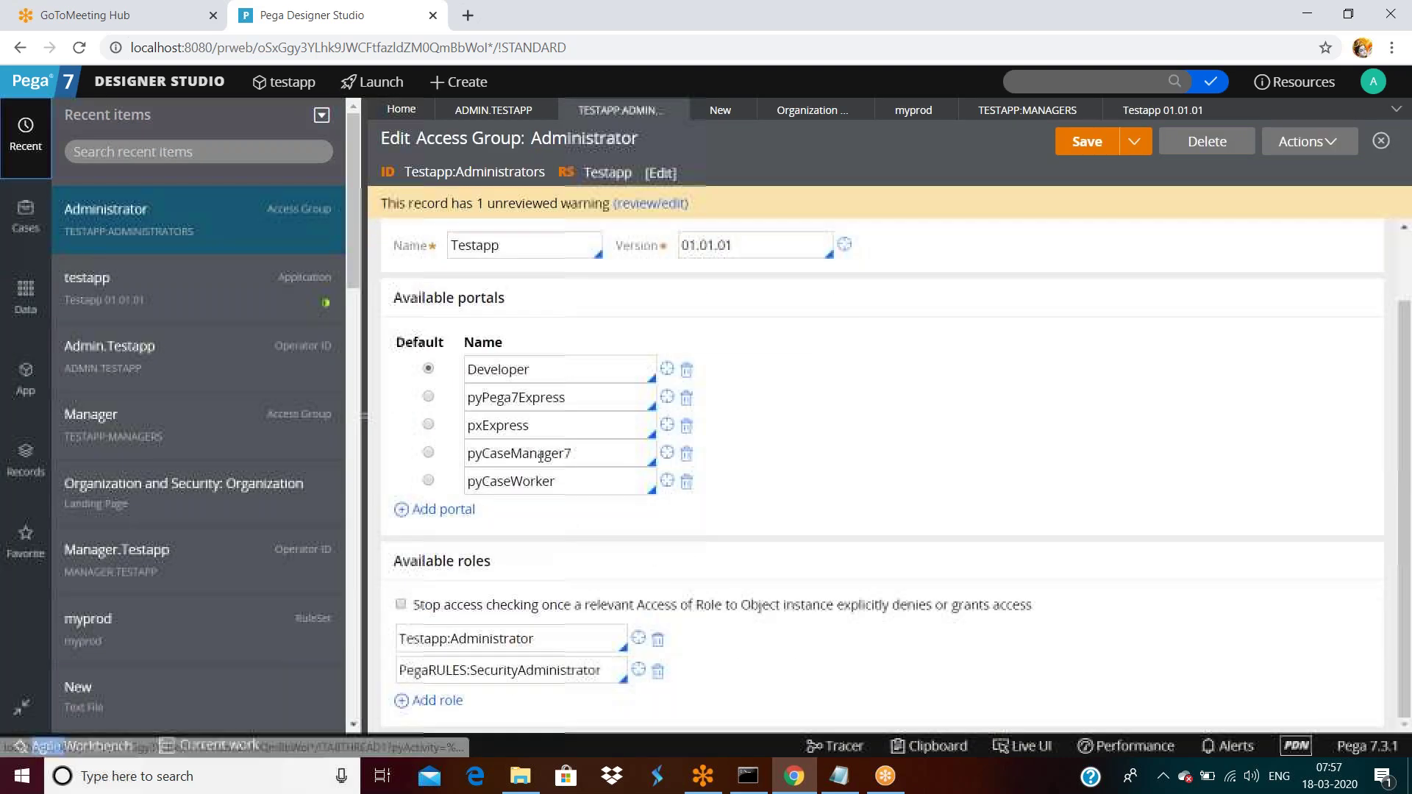
On the Administrator group's Advanced tab, turn off the accessibility add-on and select production ruleset myprod:01-01-01.
{"action": "left_click", "coordinate": [506, 239]}
{"action": "scroll", "coordinate": [524, 481], "scroll_direction": "down", "scroll_amount": 5}
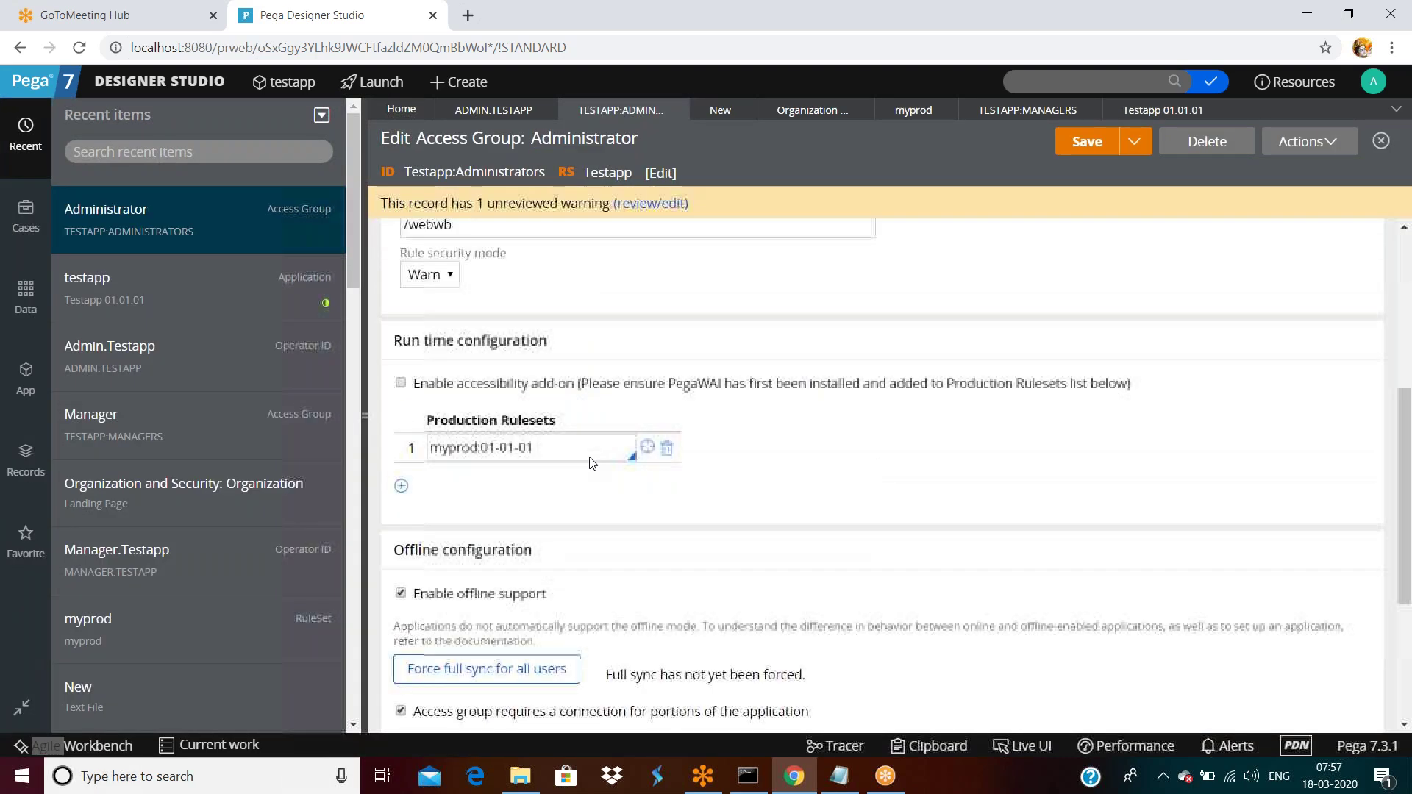
{"action": "scroll", "coordinate": [524, 480], "scroll_direction": "up", "scroll_amount": 4}
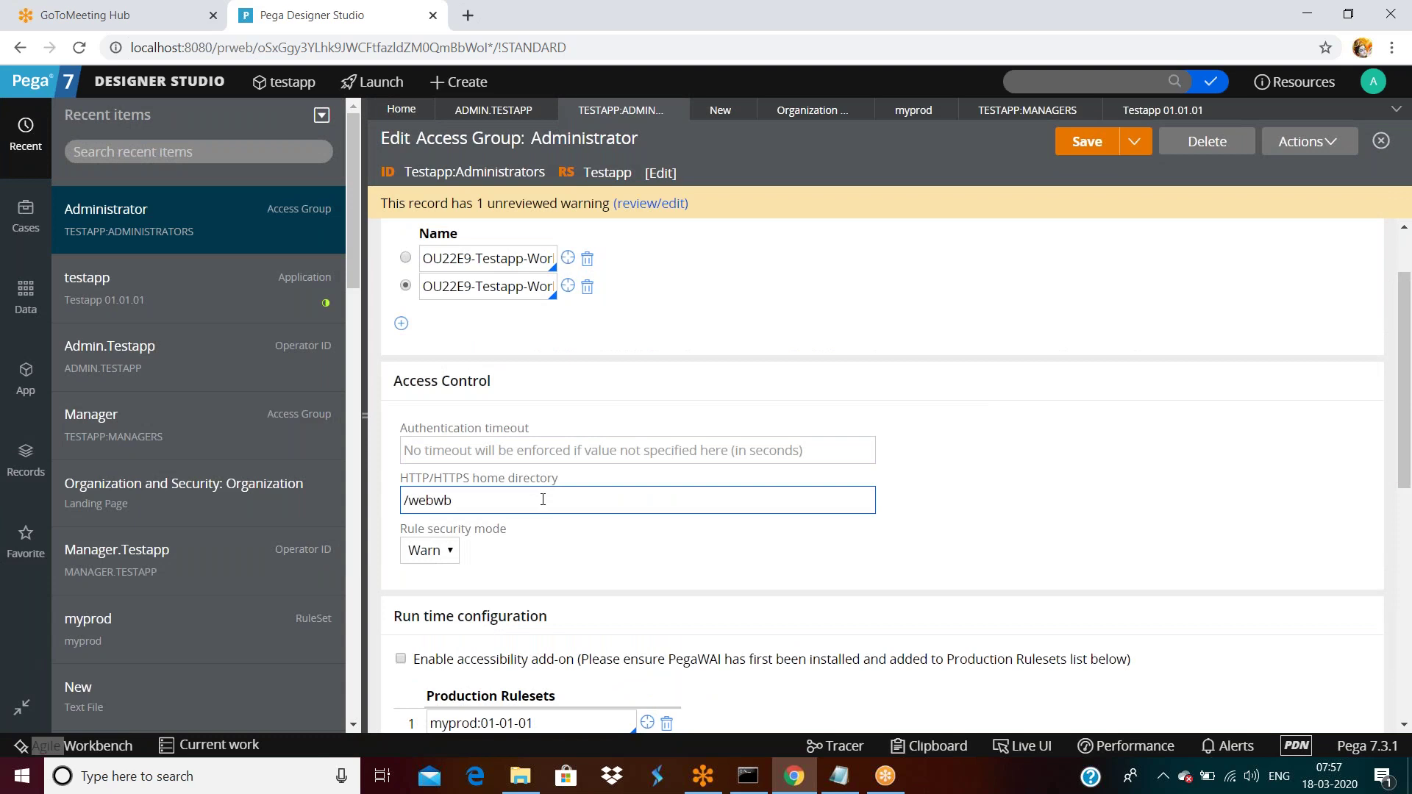
{"action": "scroll", "coordinate": [543, 500], "scroll_direction": "down", "scroll_amount": 3}
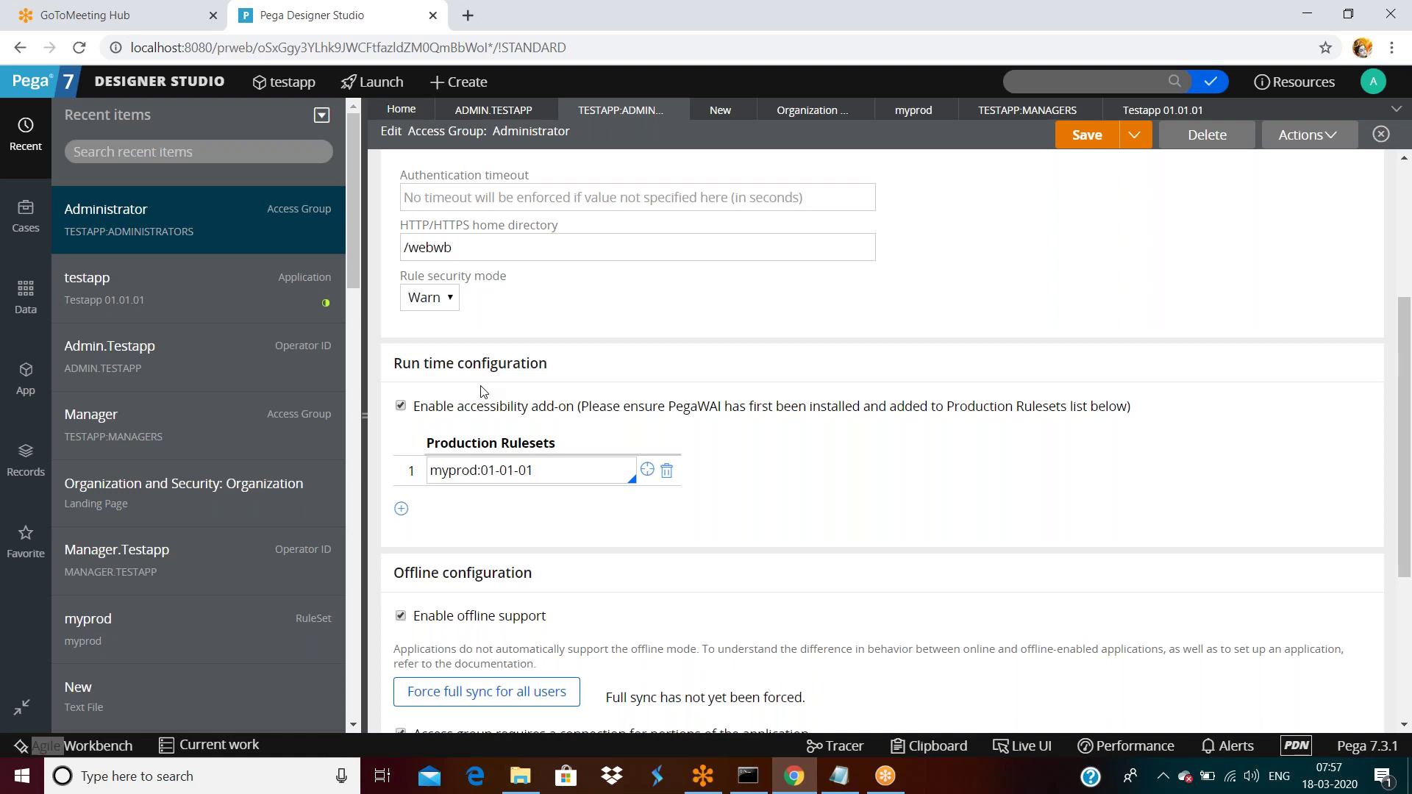
{"action": "left_click", "coordinate": [483, 404]}
{"action": "scroll", "coordinate": [515, 397], "scroll_direction": "down", "scroll_amount": 1}
{"action": "triple_click", "coordinate": [577, 376]}
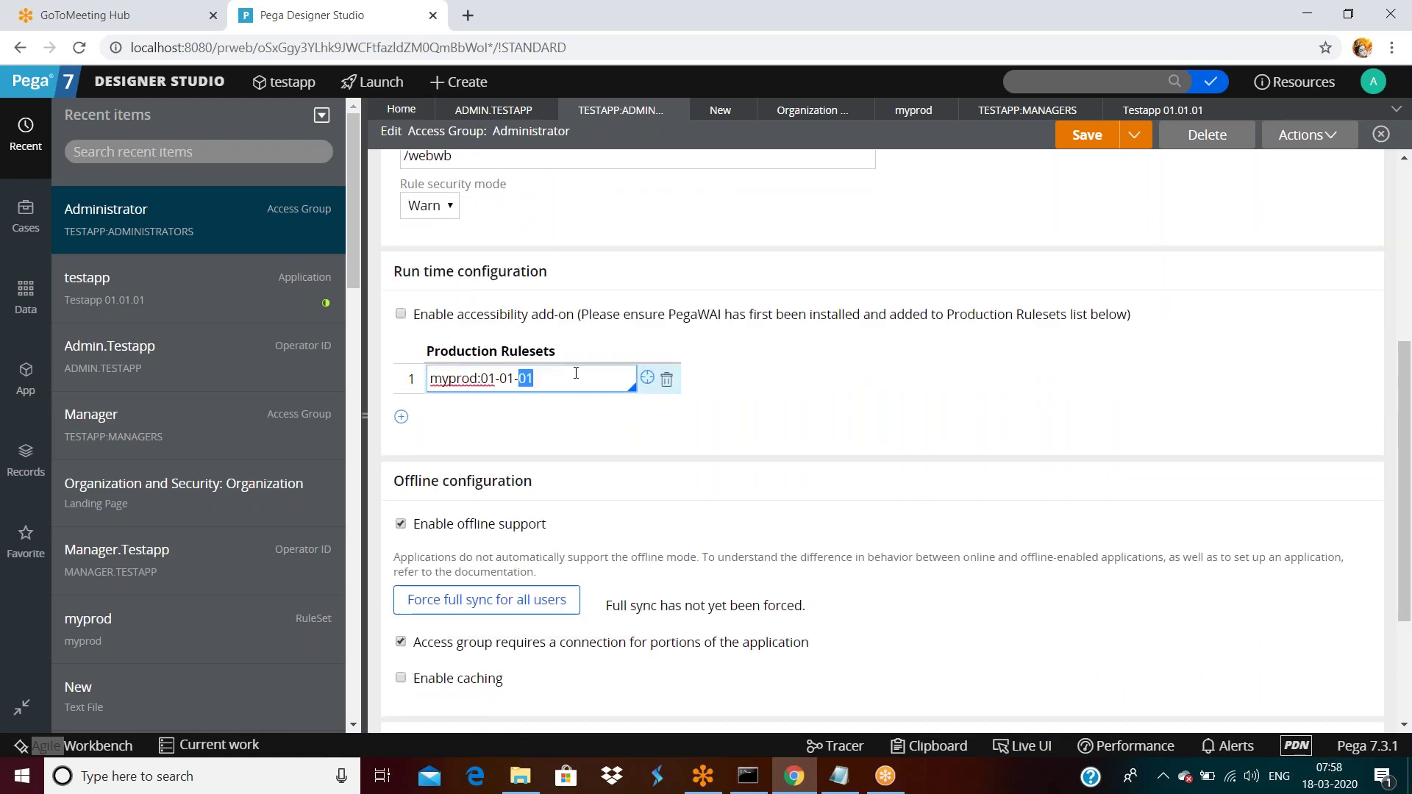
{"action": "scroll", "coordinate": [544, 399], "scroll_direction": "down", "scroll_amount": 1}
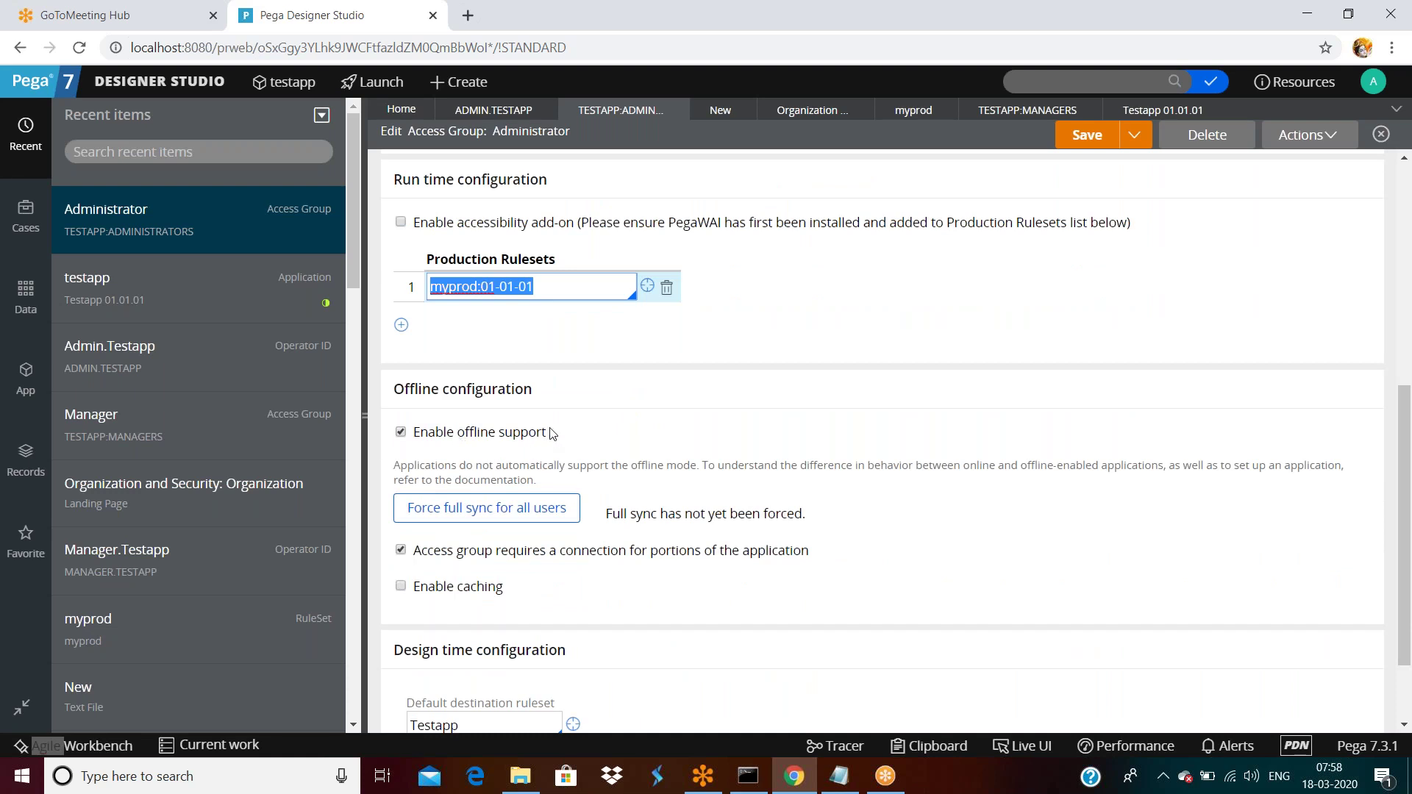
{"action": "scroll", "coordinate": [552, 434], "scroll_direction": "down", "scroll_amount": 1}
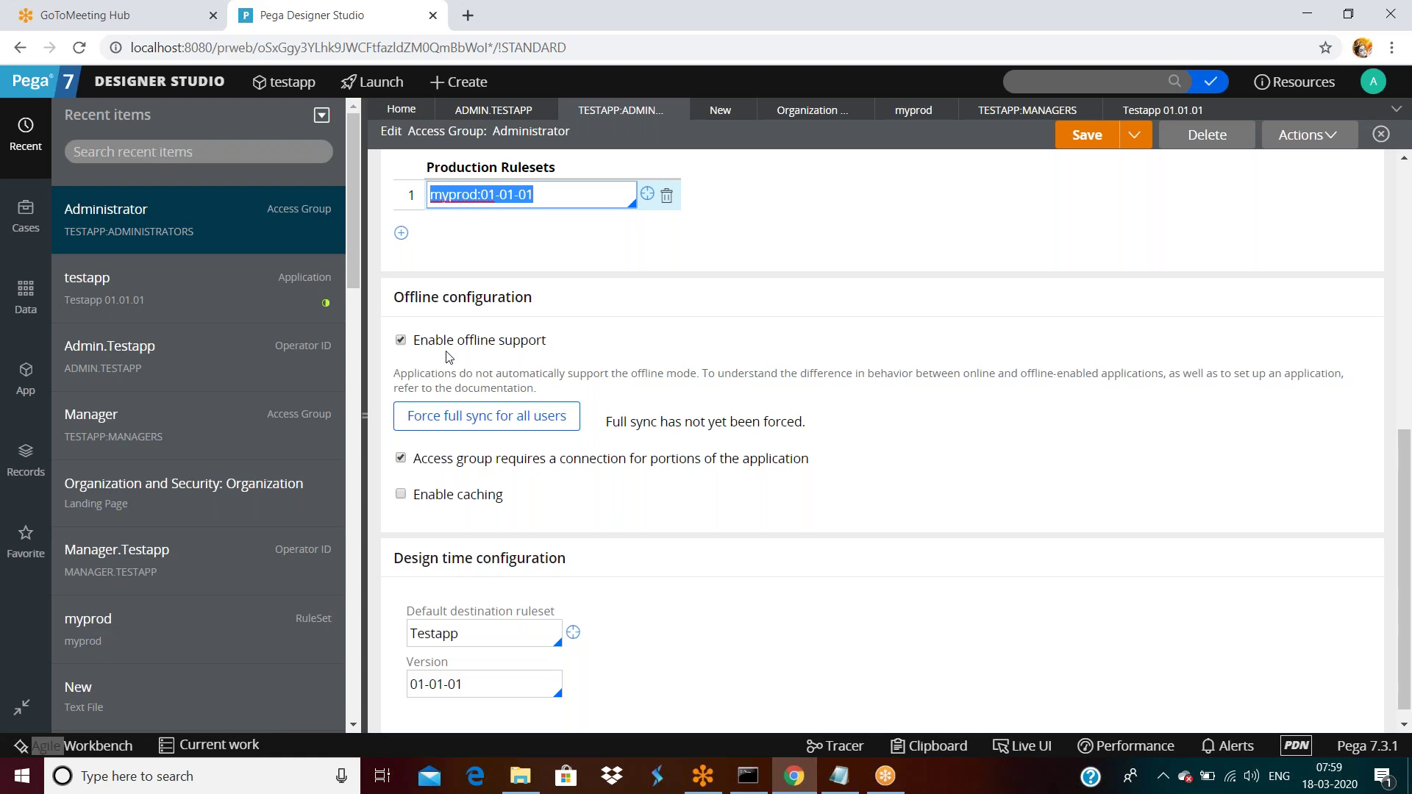
{"action": "scroll", "coordinate": [449, 357], "scroll_direction": "down", "scroll_amount": 1}
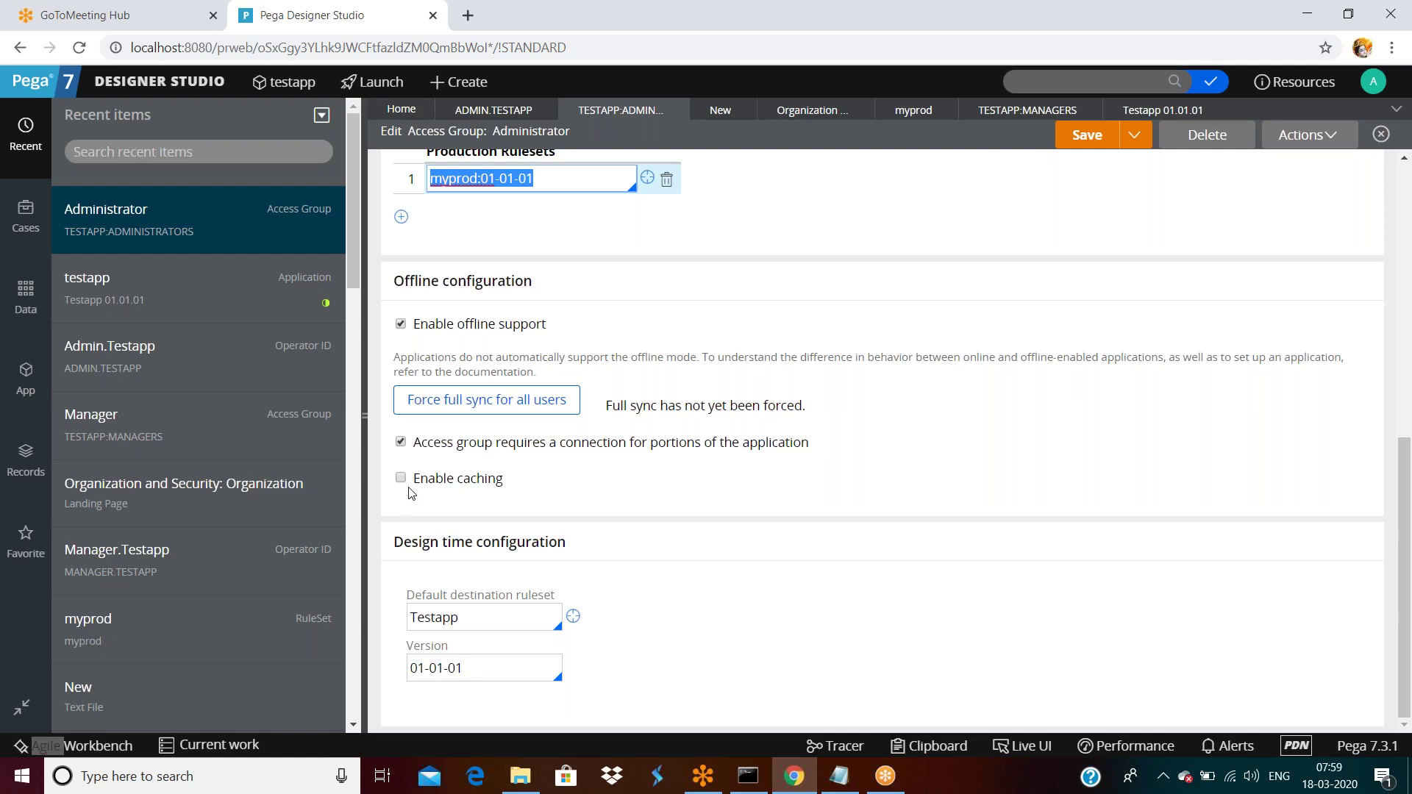
Highlight the default destination ruleset Testapp and version 01-01-01, then list the launchable portals.
{"action": "left_click", "coordinate": [702, 491]}
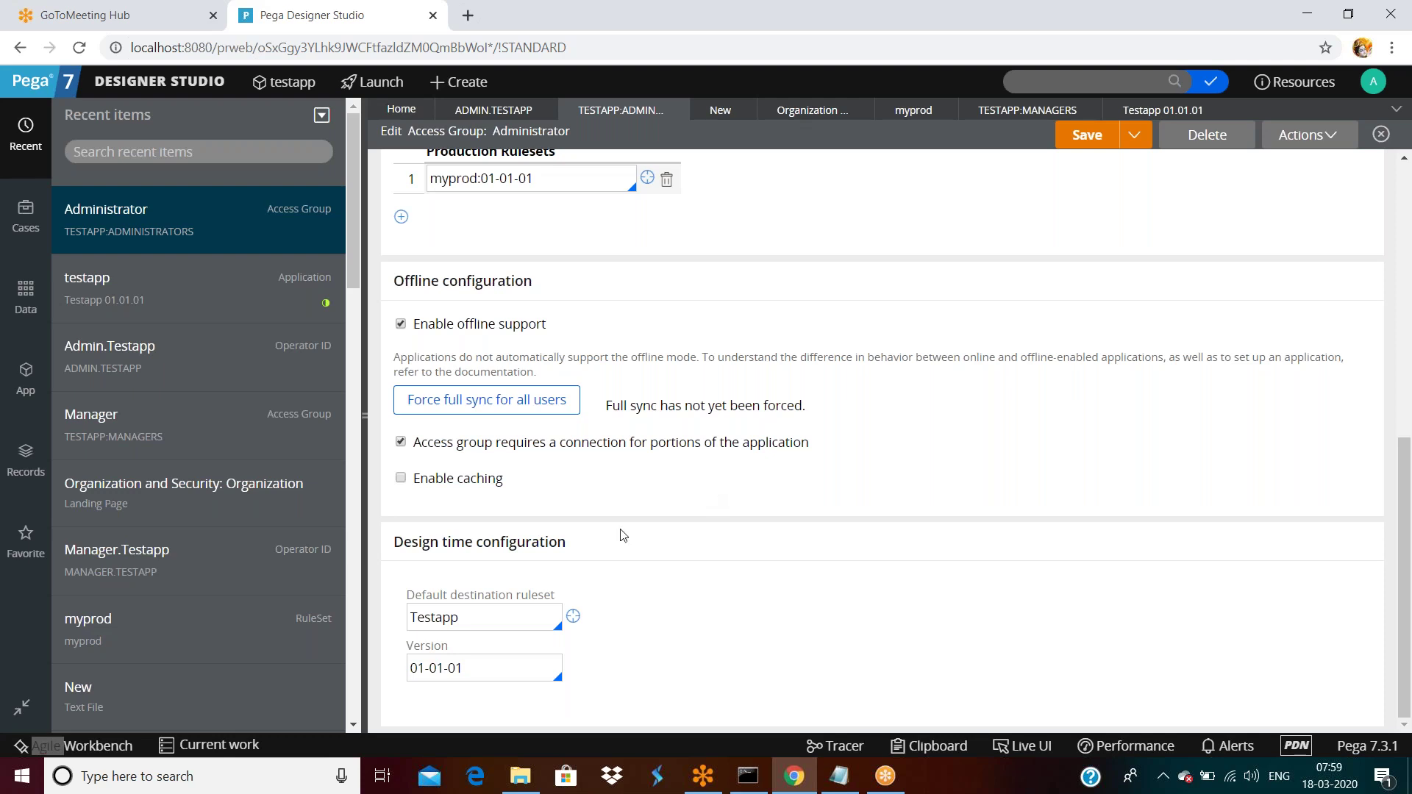
{"action": "triple_click", "coordinate": [521, 544]}
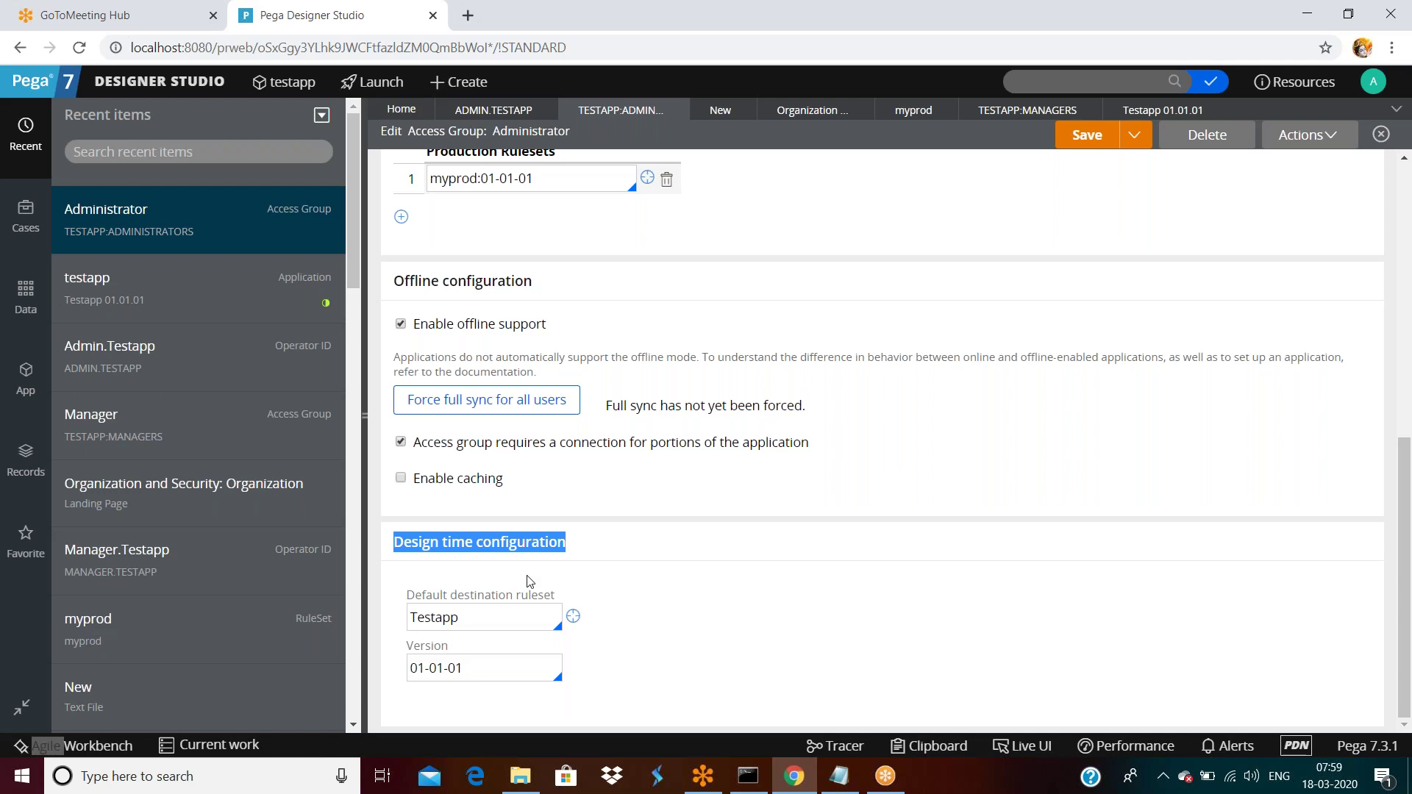
{"action": "double_click", "coordinate": [496, 618]}
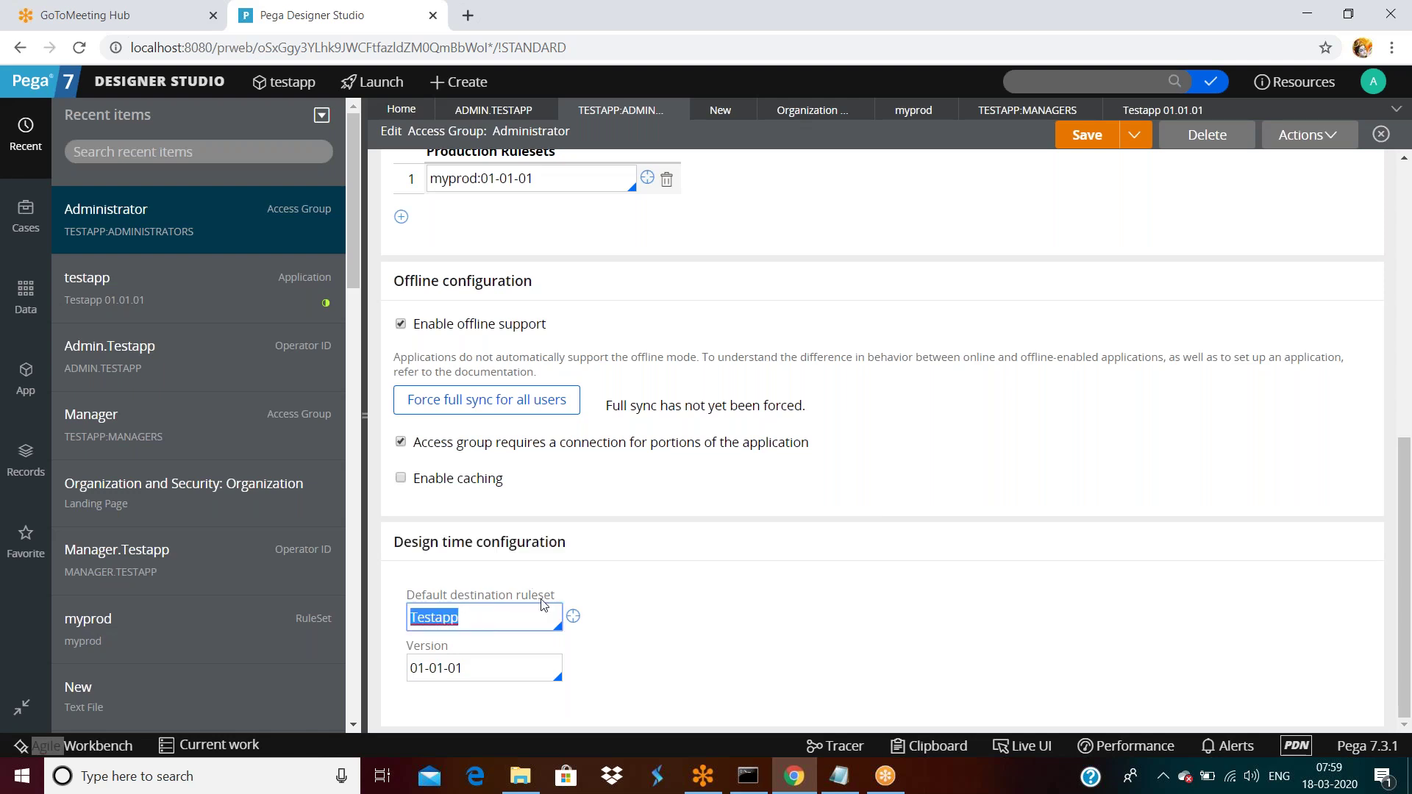
{"action": "double_click", "coordinate": [491, 668]}
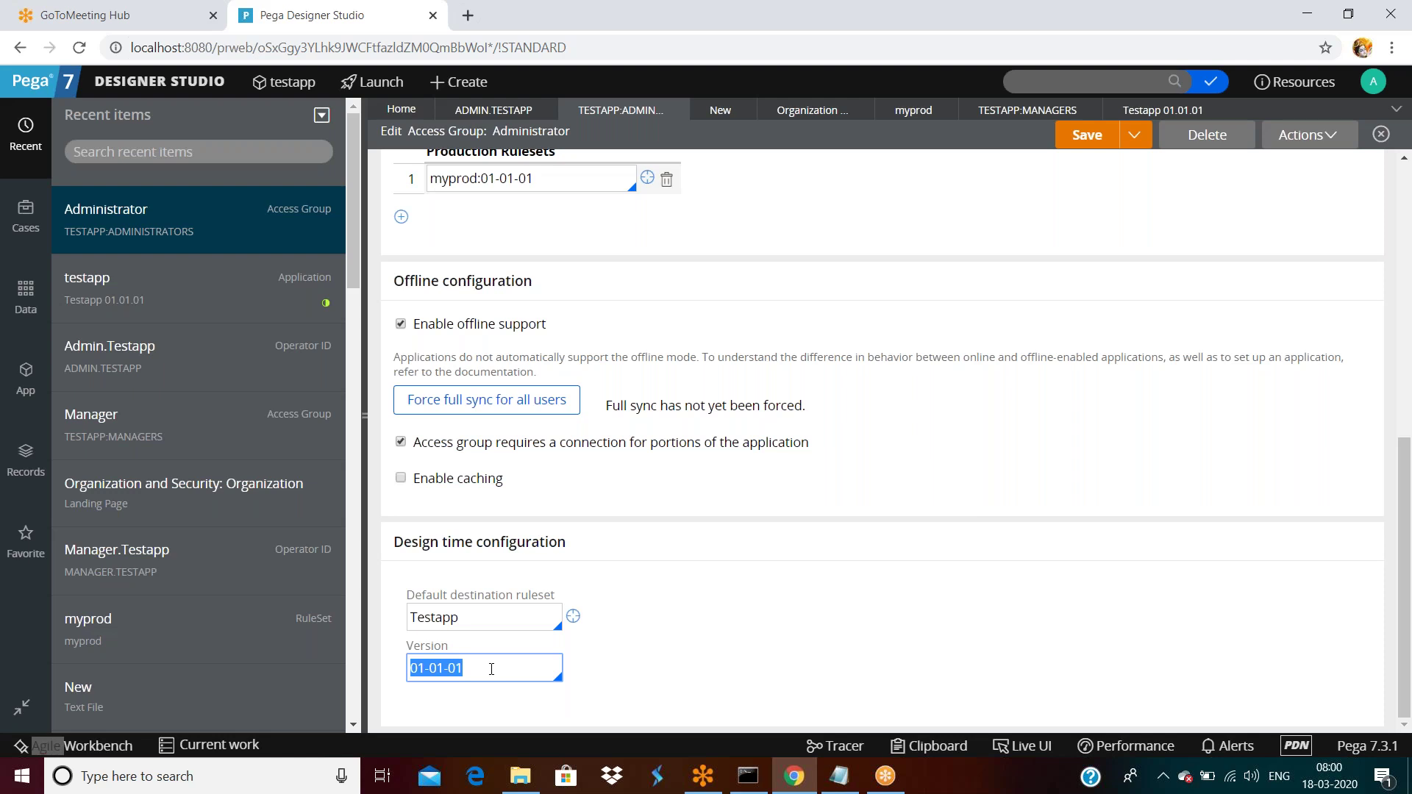
{"action": "left_click", "coordinate": [374, 81]}
Launch the Case Manager portal and go to its Reports page.
{"action": "left_click", "coordinate": [383, 130]}
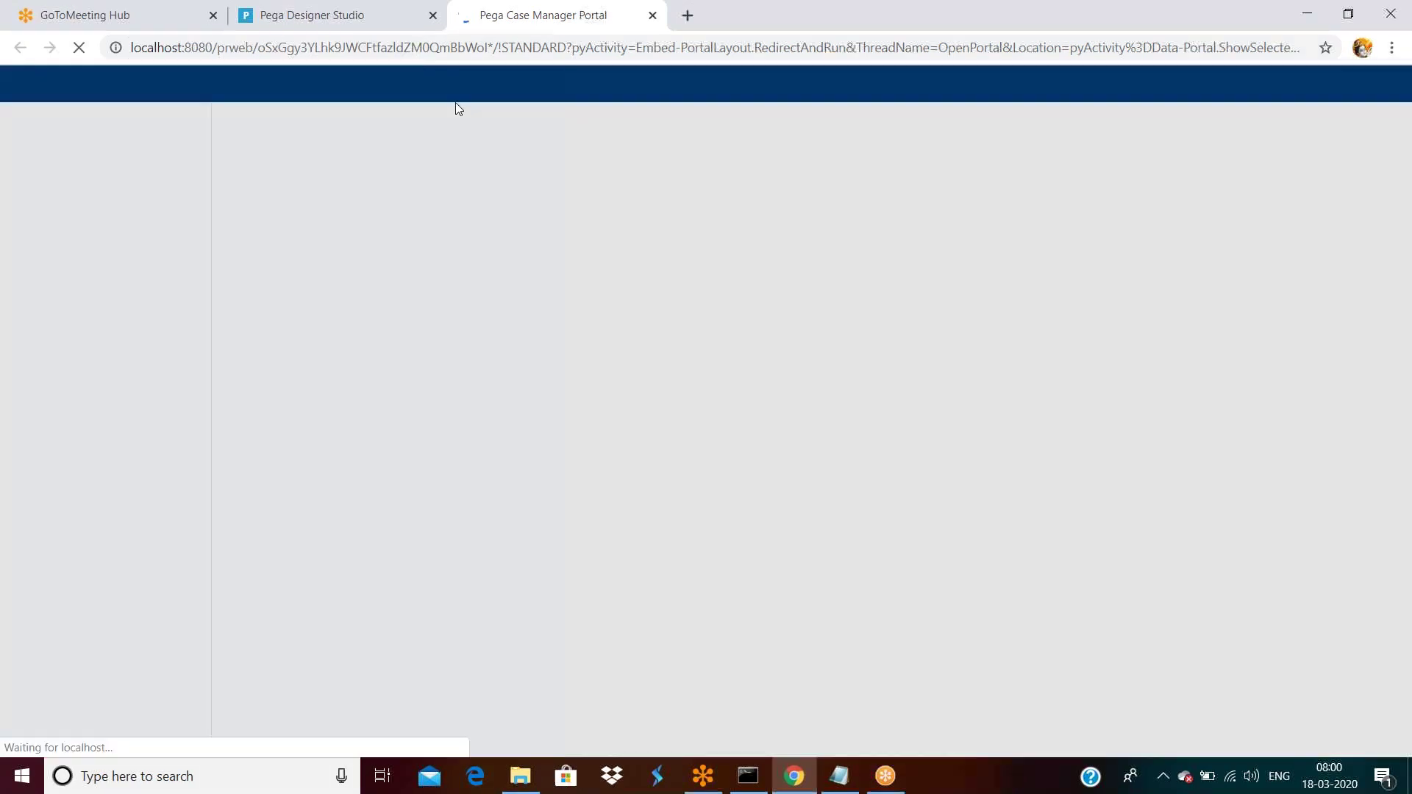
{"action": "left_click", "coordinate": [72, 385]}
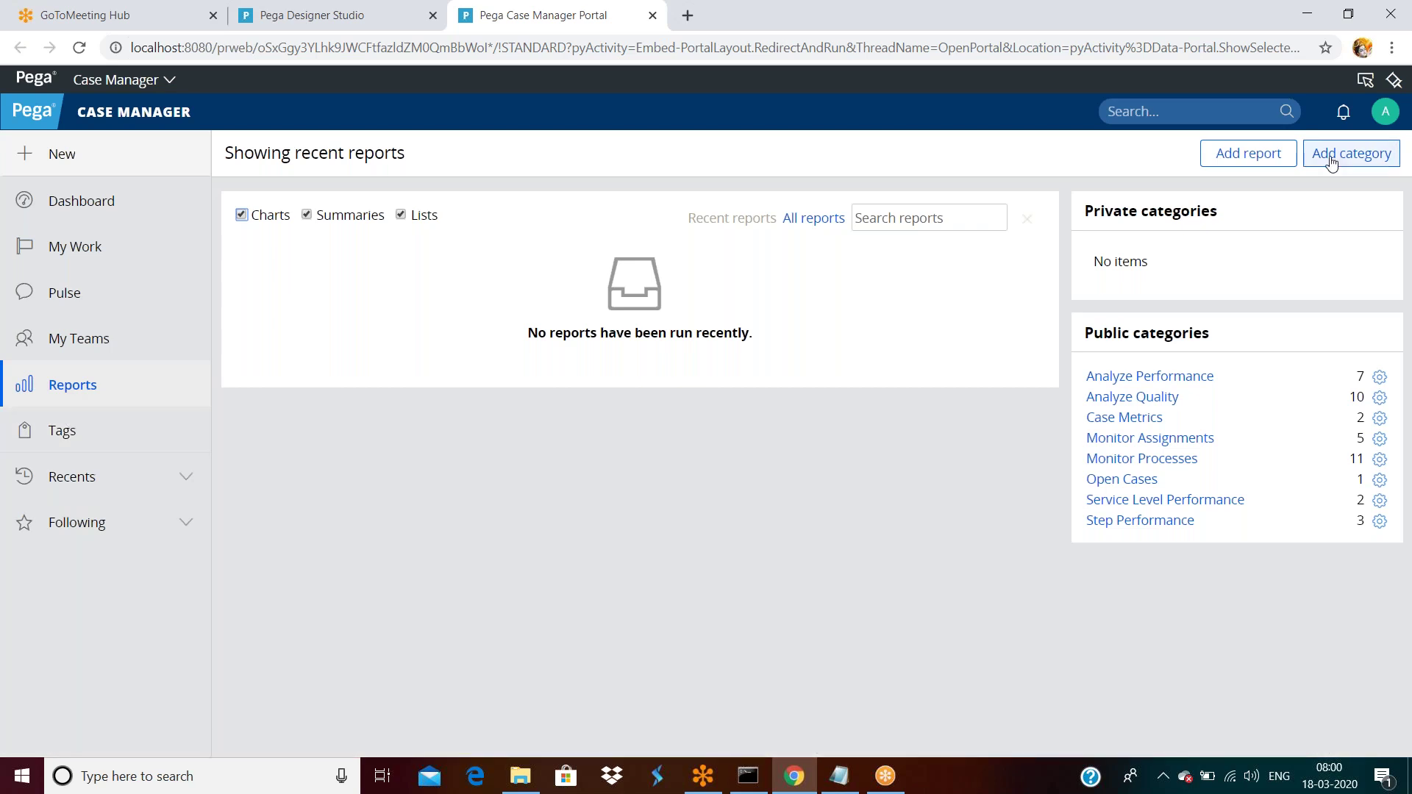
Create a List report for case type OU22E9-Testapp-Work-Cards and browse the Data Explorer fields.
{"action": "left_click", "coordinate": [1248, 151]}
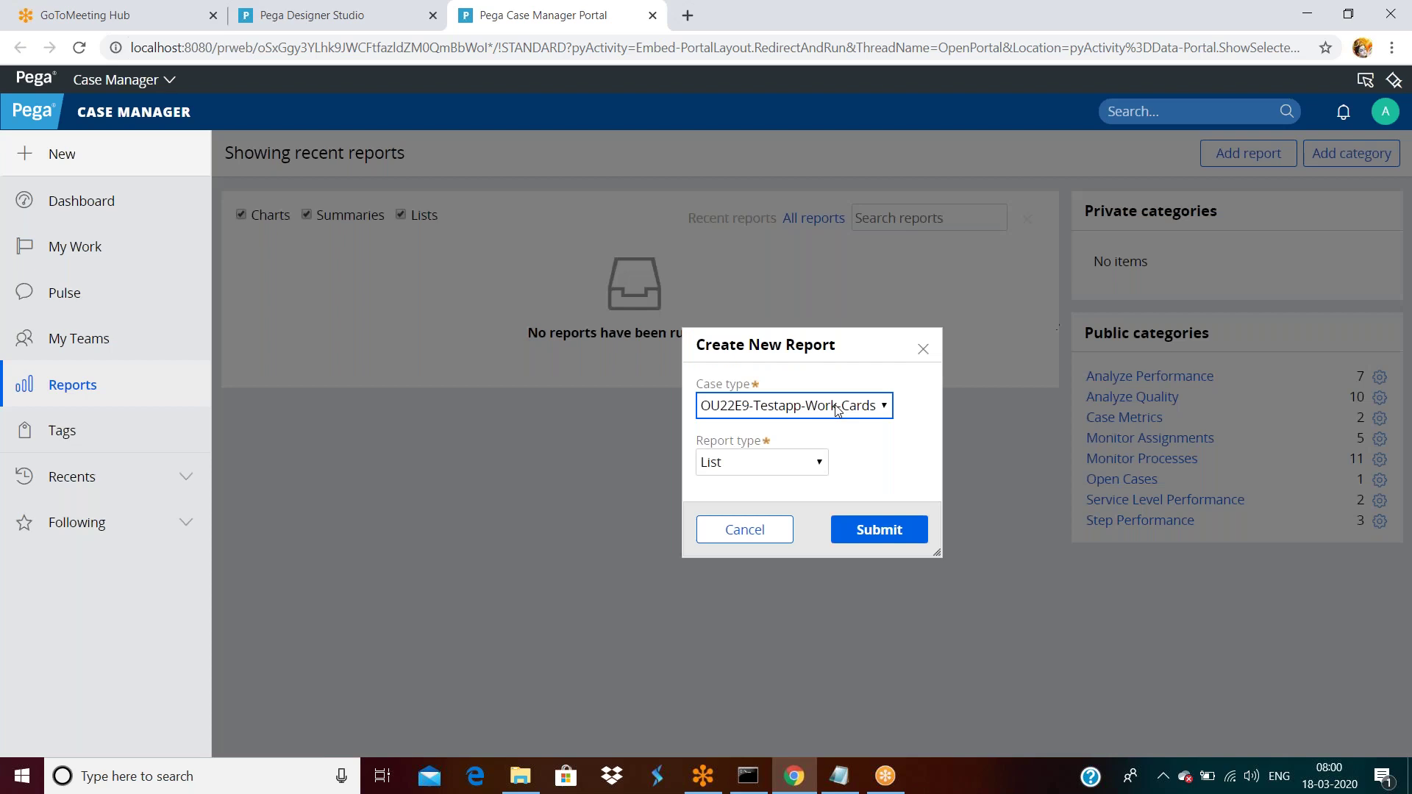
{"action": "left_click", "coordinate": [872, 535]}
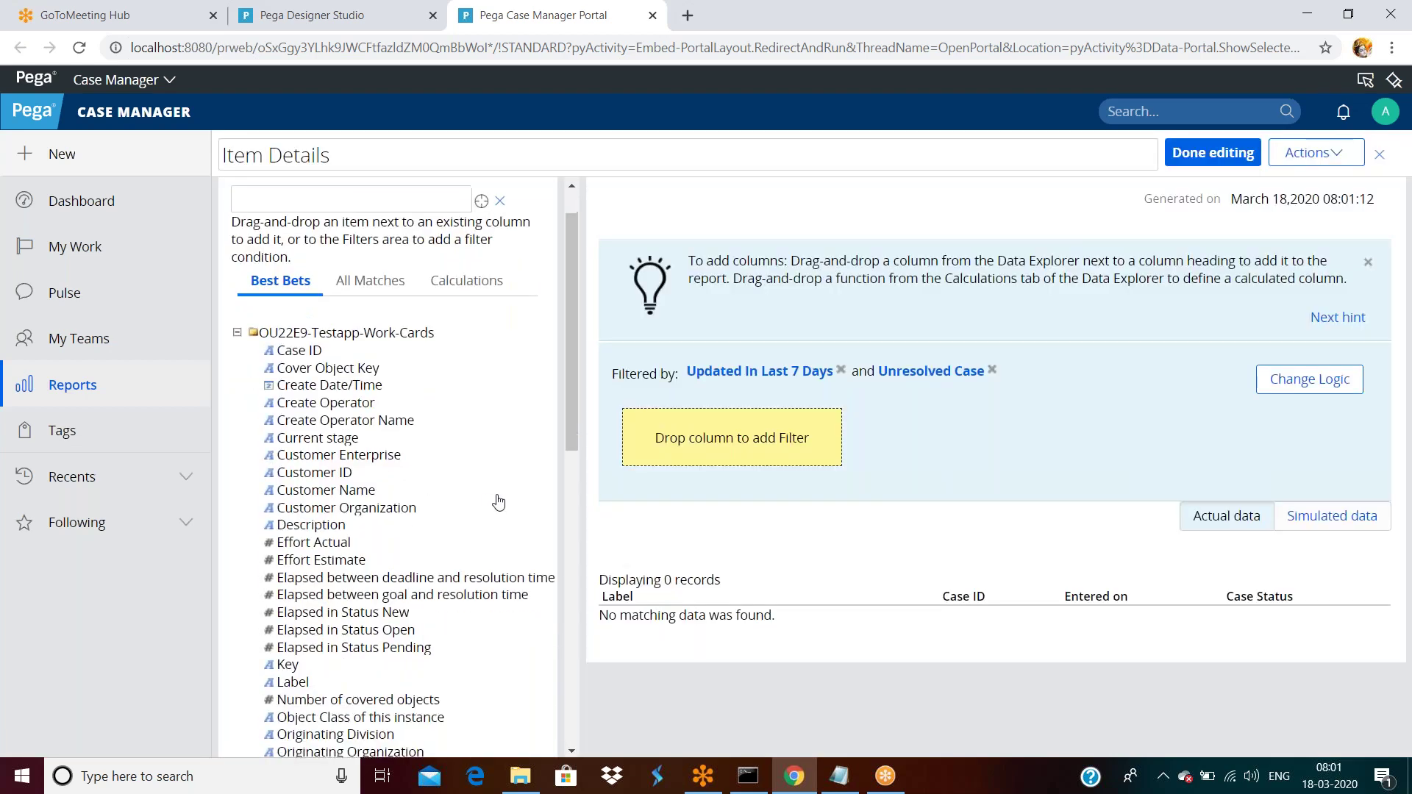
{"action": "scroll", "coordinate": [498, 502], "scroll_direction": "down", "scroll_amount": 3}
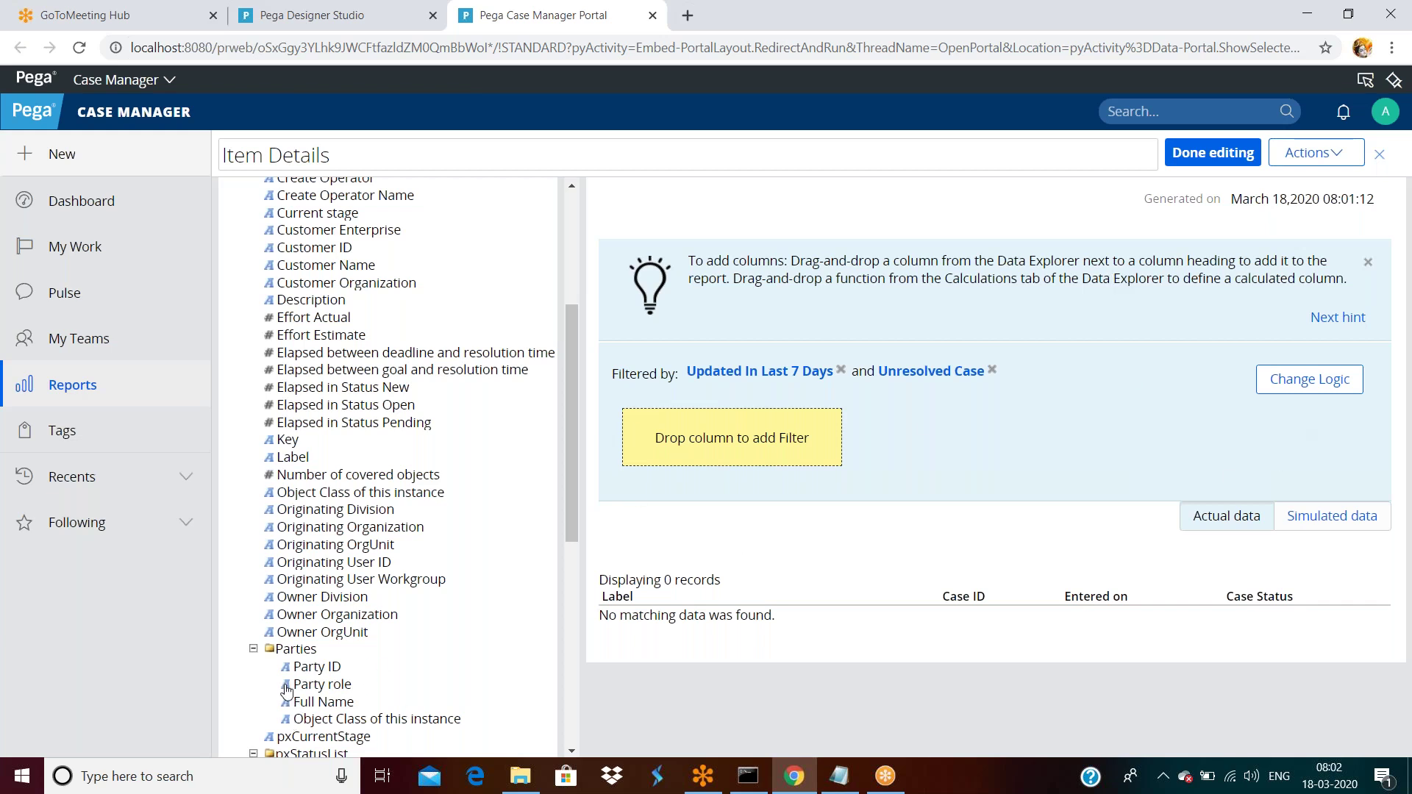
Filter Item Details by Object Class of this instance, begin saving it, then switch to Designer Studio.
{"action": "left_click_drag", "start_coordinate": [313, 671], "coordinate": [702, 644]}
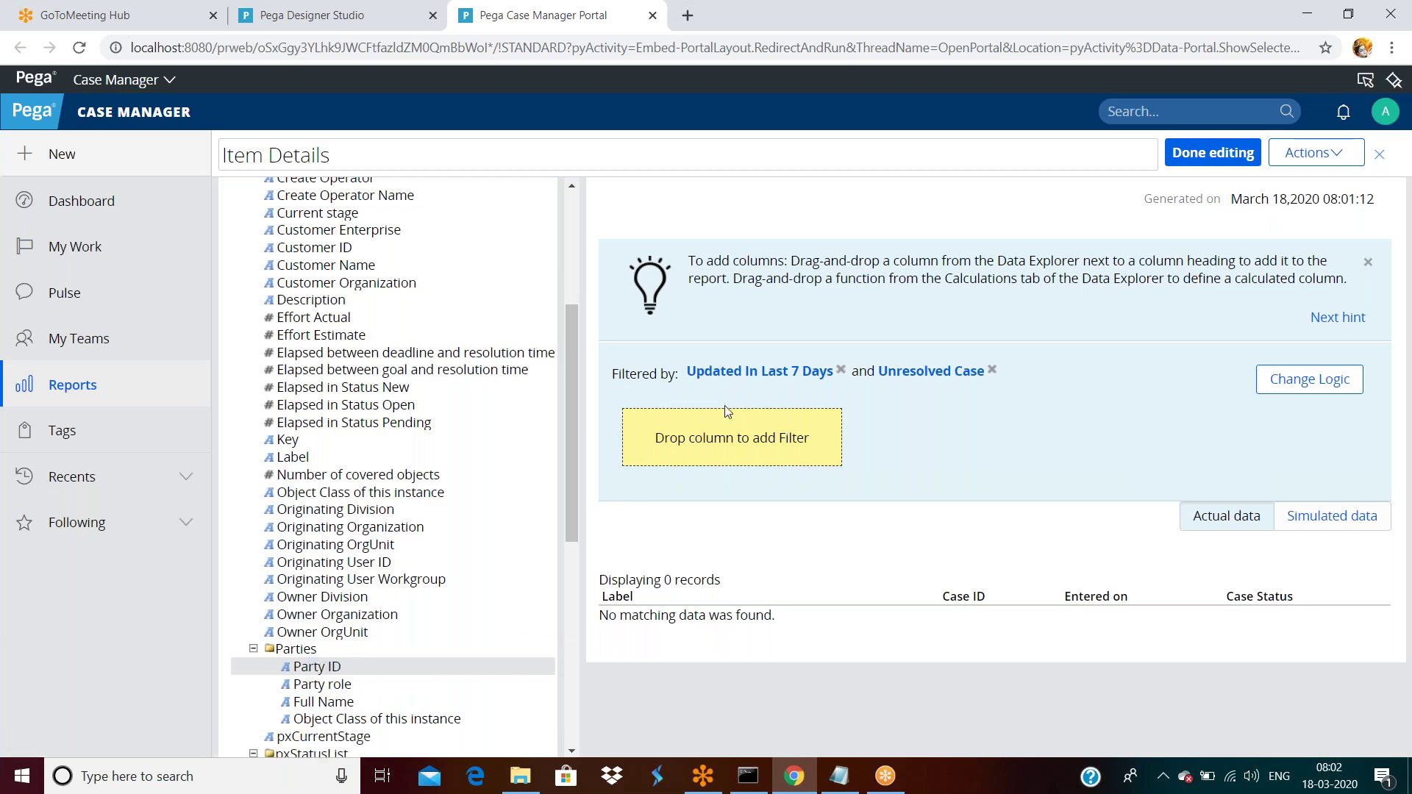
{"action": "left_click_drag", "start_coordinate": [324, 488], "coordinate": [687, 445]}
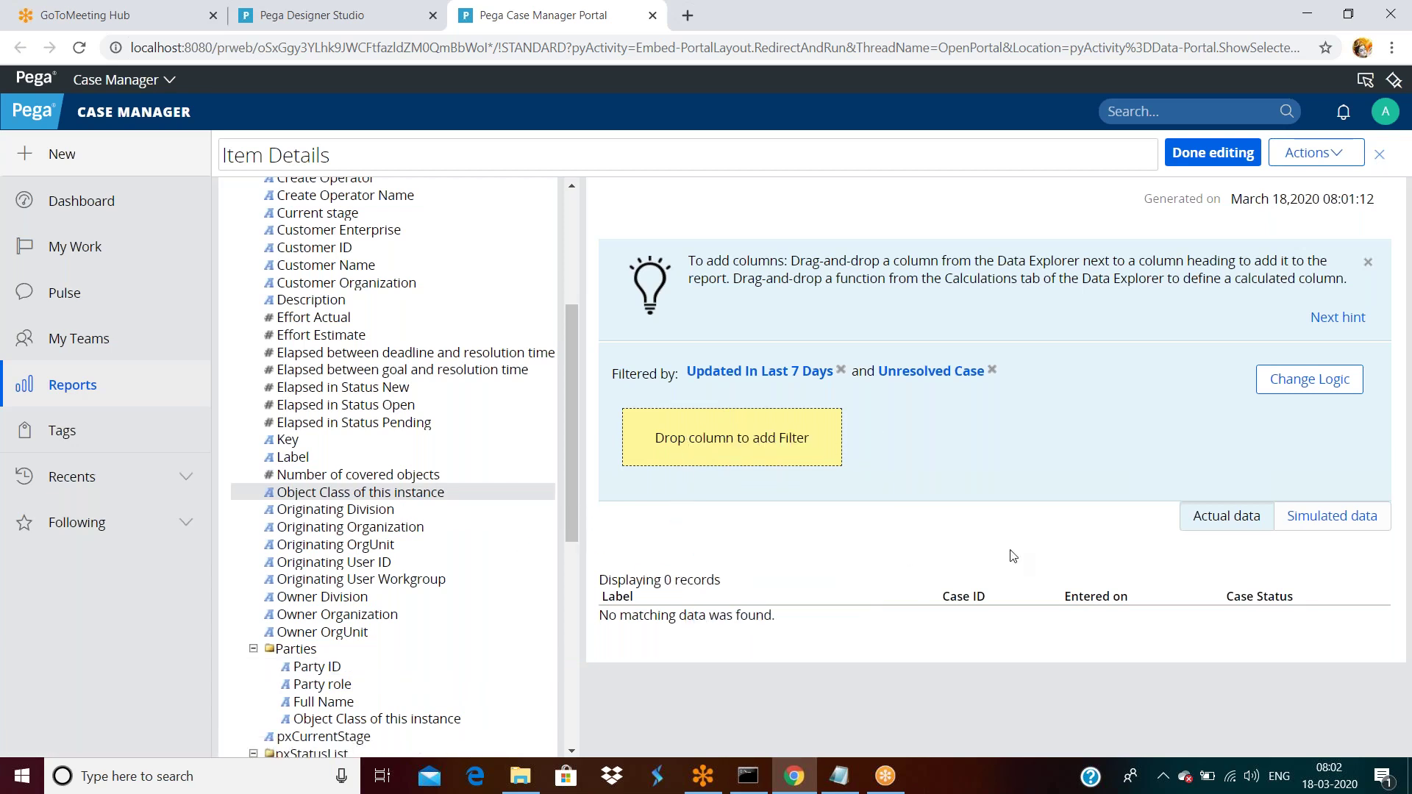
{"action": "scroll", "coordinate": [1027, 553], "scroll_direction": "down", "scroll_amount": 1}
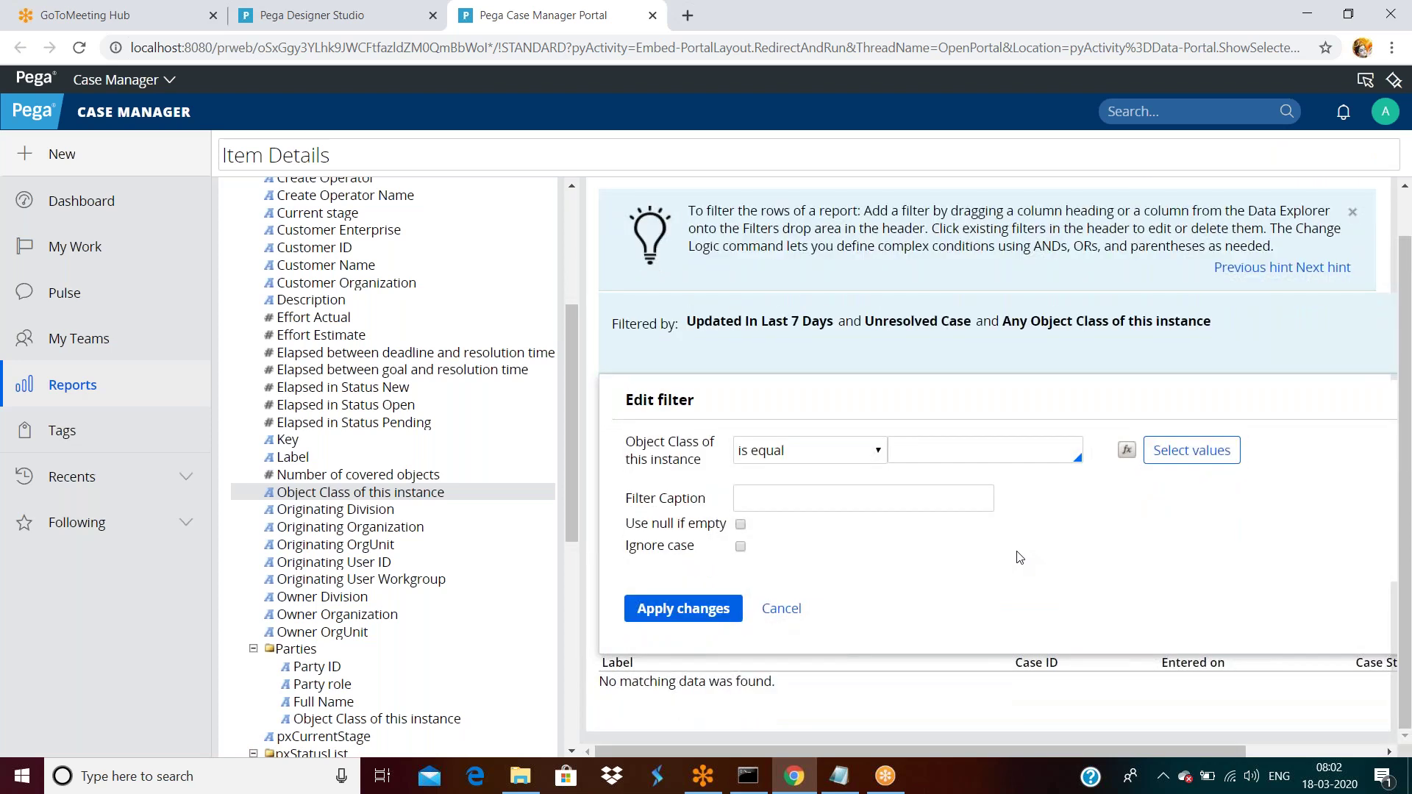
{"action": "left_click", "coordinate": [684, 609]}
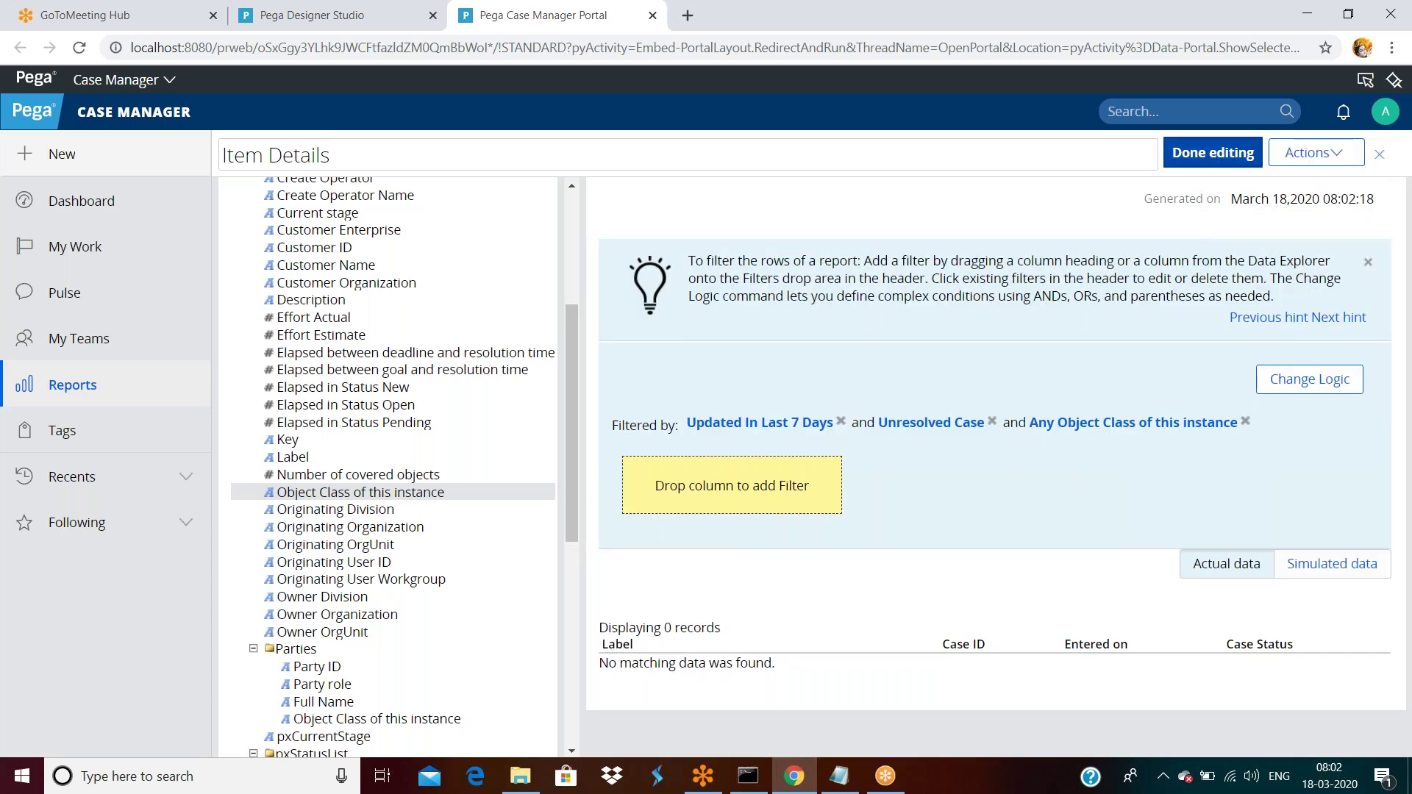
{"action": "left_click", "coordinate": [1213, 153]}
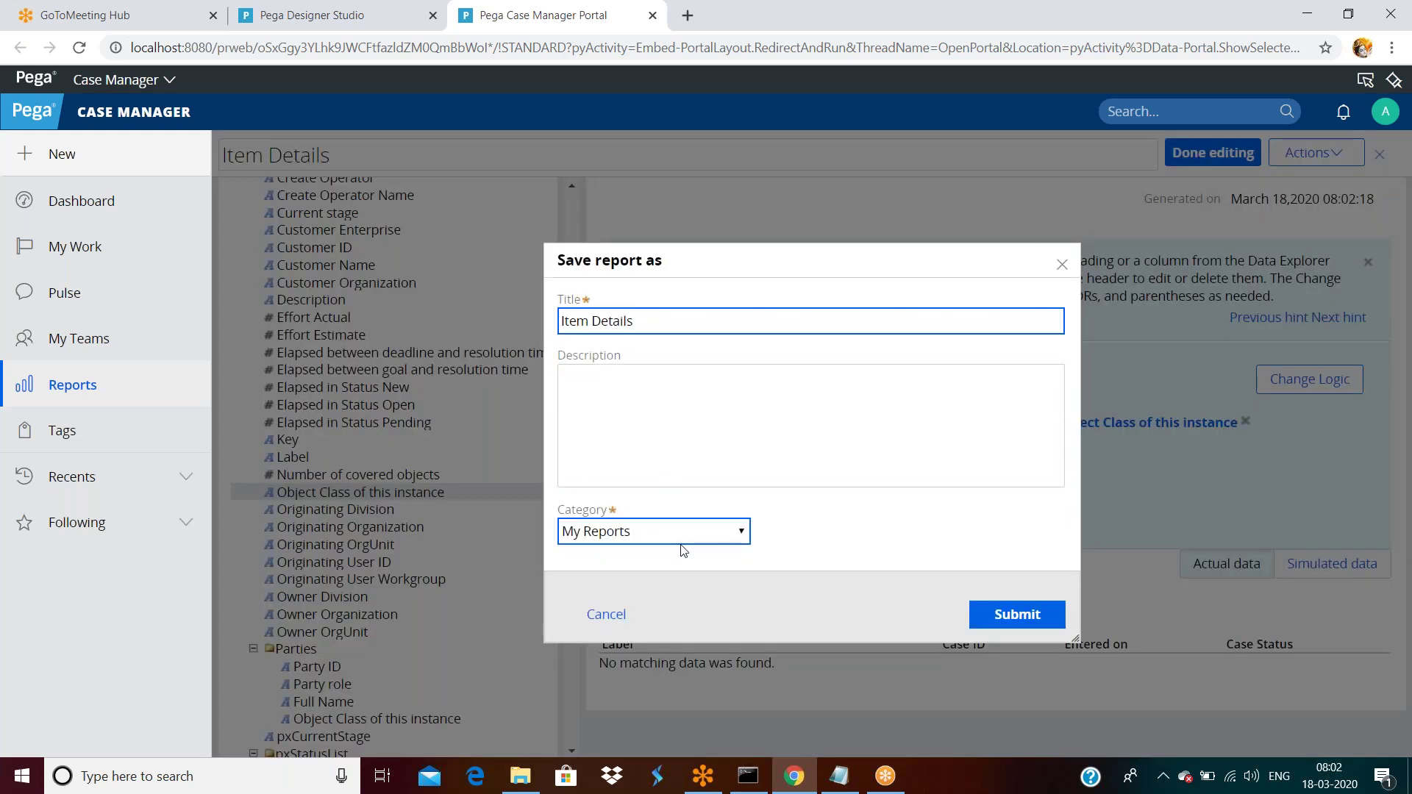
{"action": "left_click", "coordinate": [344, 25]}
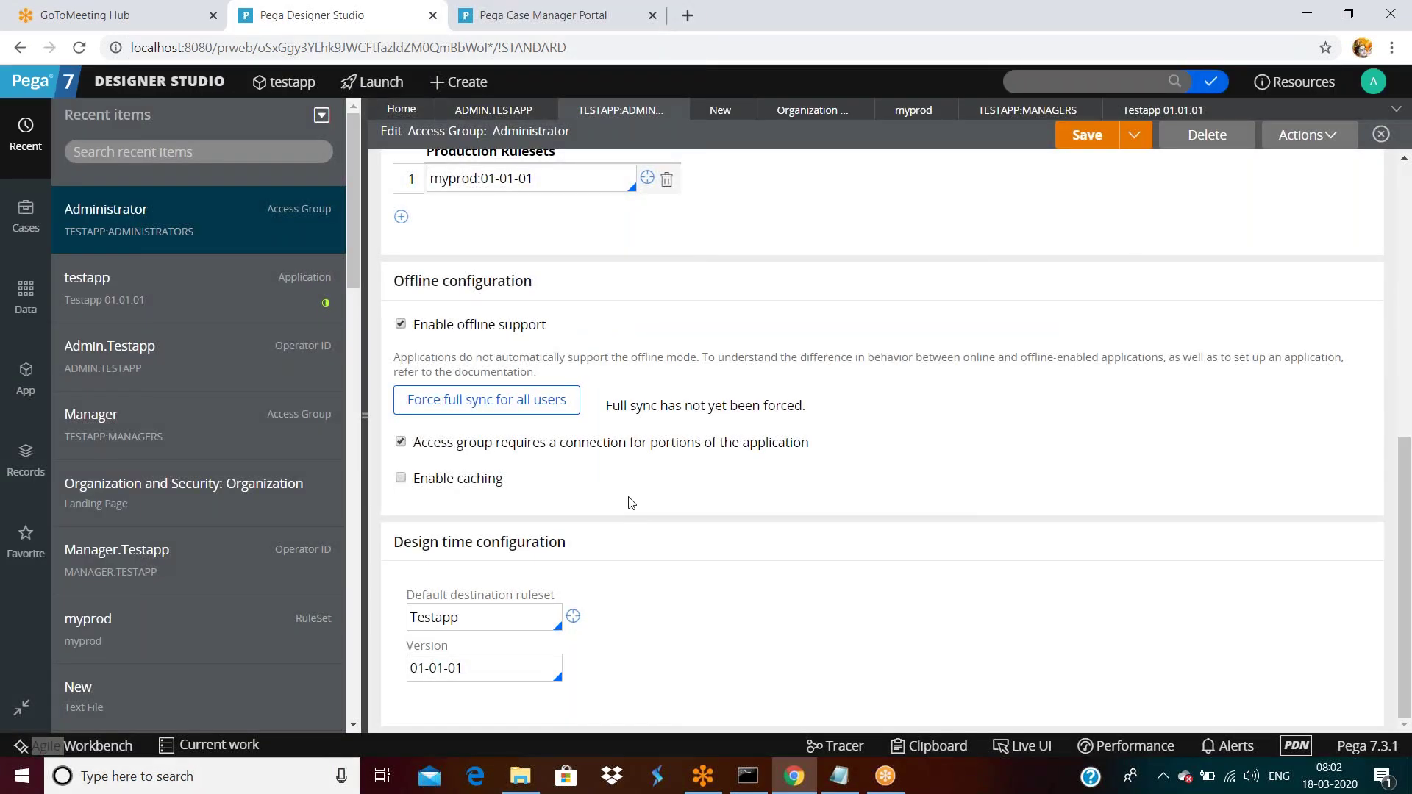
In the Testapp ruleset, list version 01-01-01's 3 rules filtered to Category, then close the list.
{"action": "left_click", "coordinate": [572, 619]}
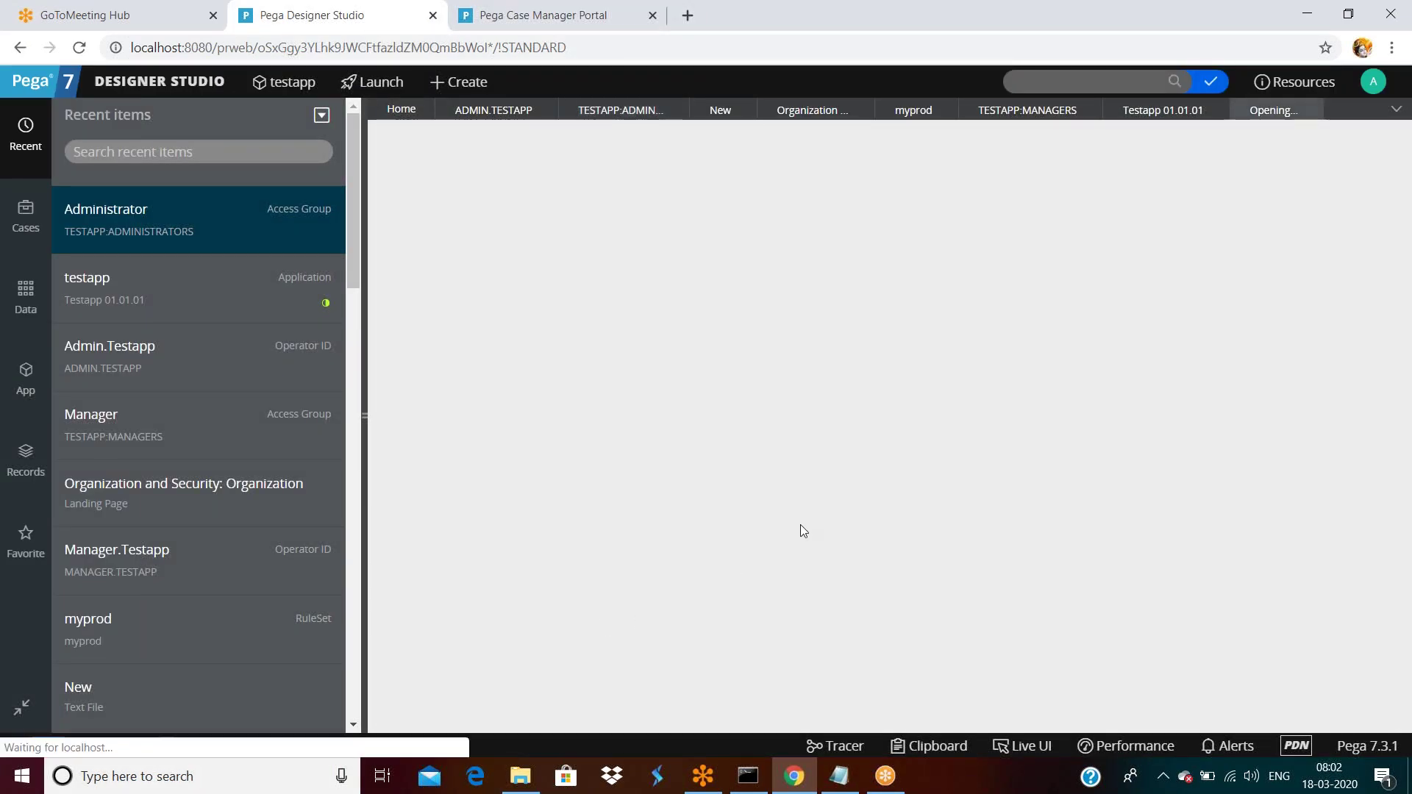
{"action": "scroll", "coordinate": [801, 518], "scroll_direction": "down", "scroll_amount": 1}
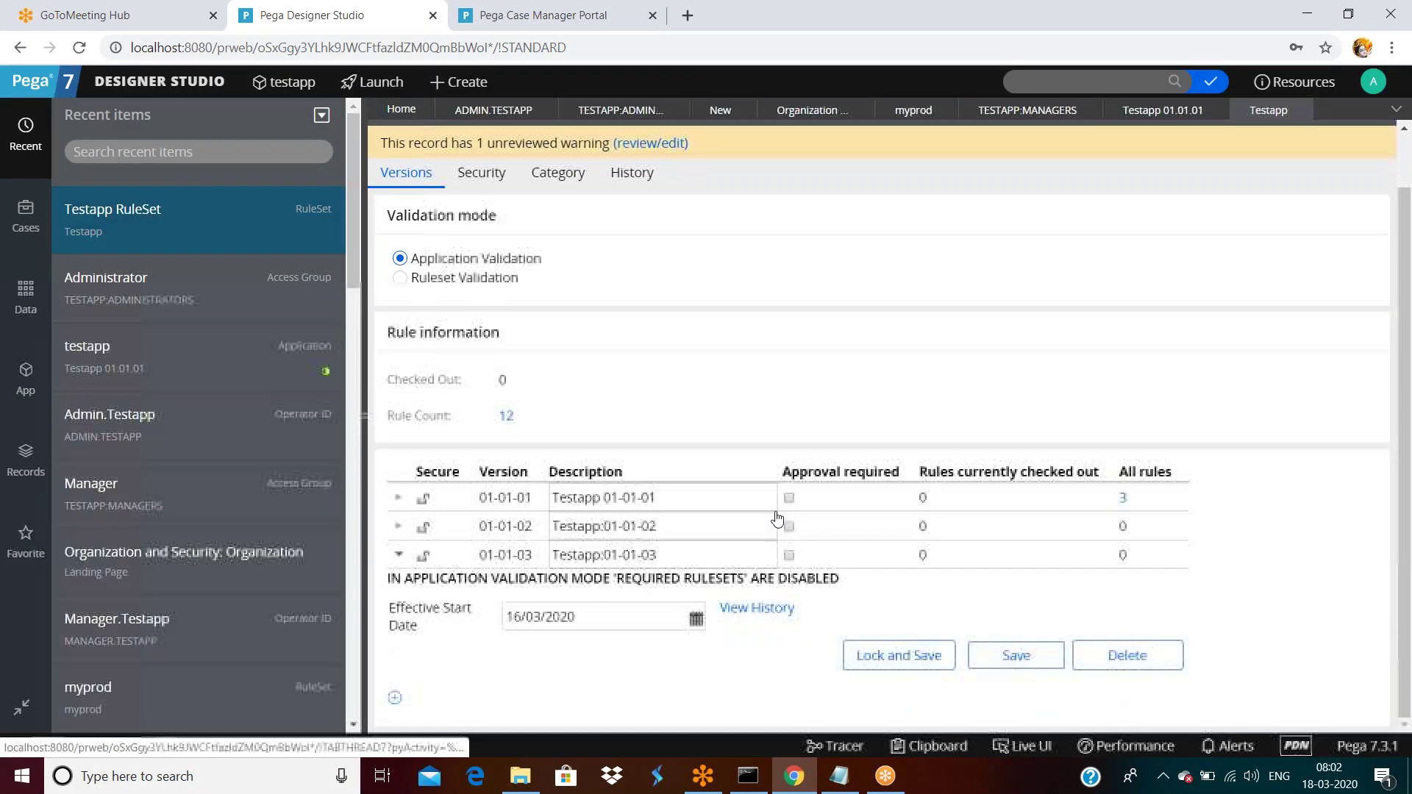
{"action": "left_click", "coordinate": [1125, 503]}
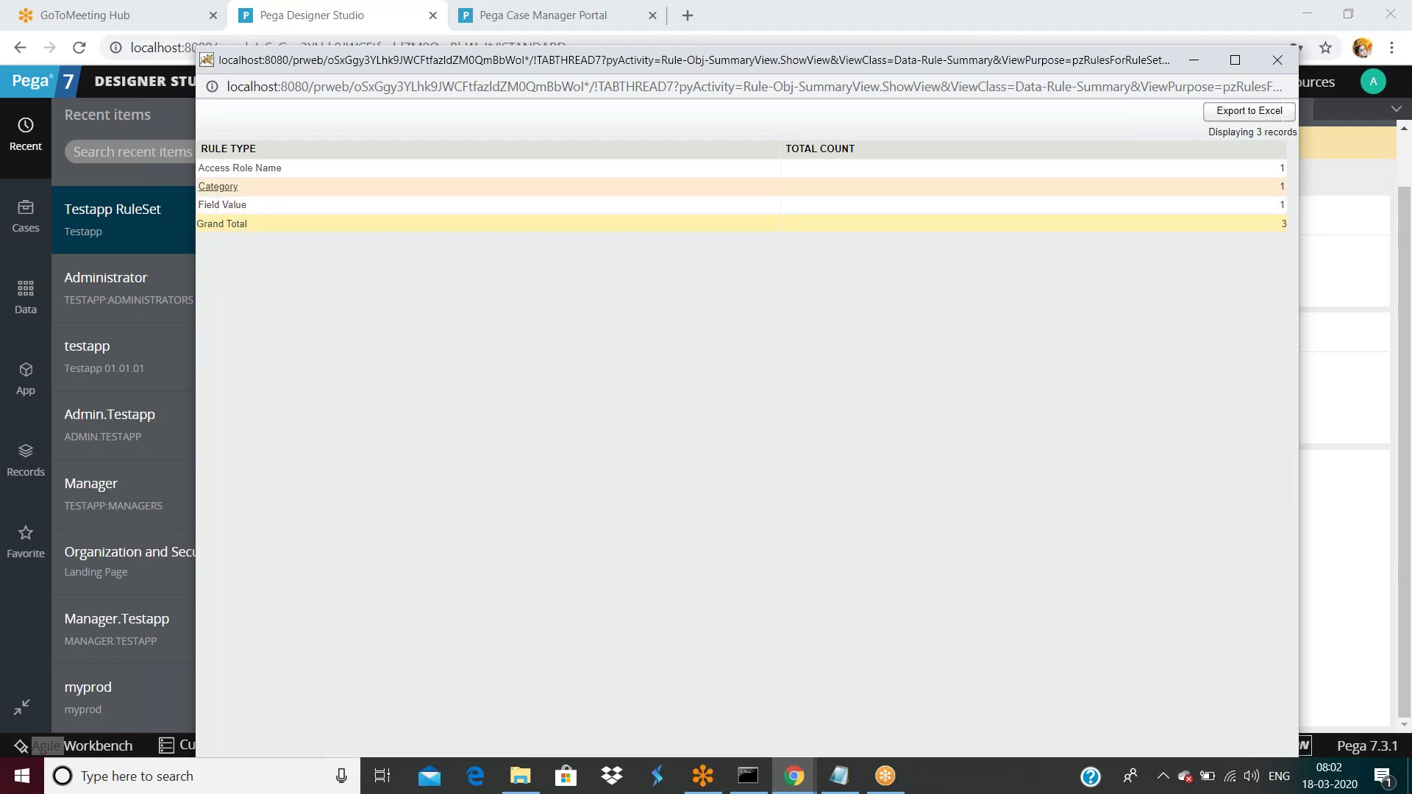
{"action": "left_click", "coordinate": [232, 188]}
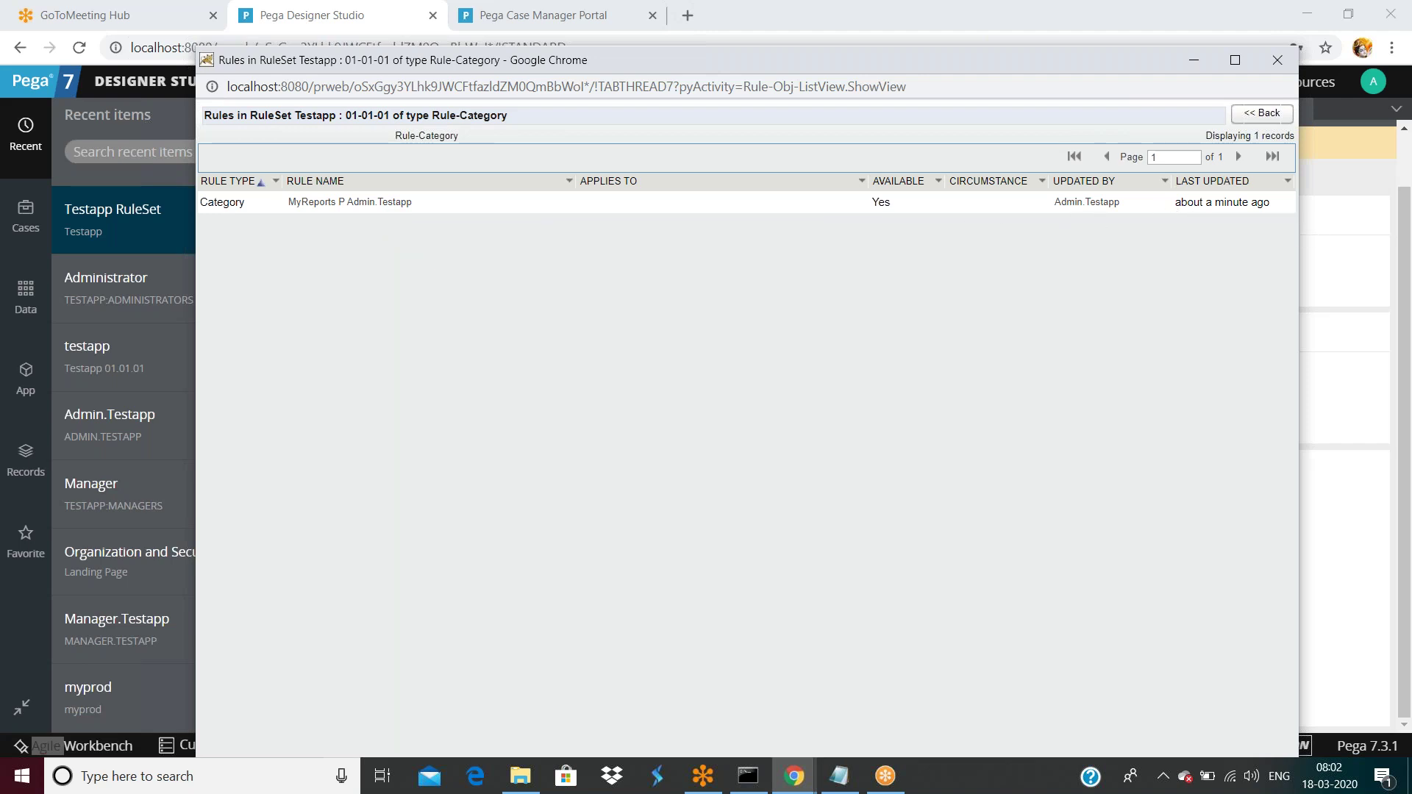
{"action": "left_click_drag", "start_coordinate": [946, 58], "coordinate": [943, 69]}
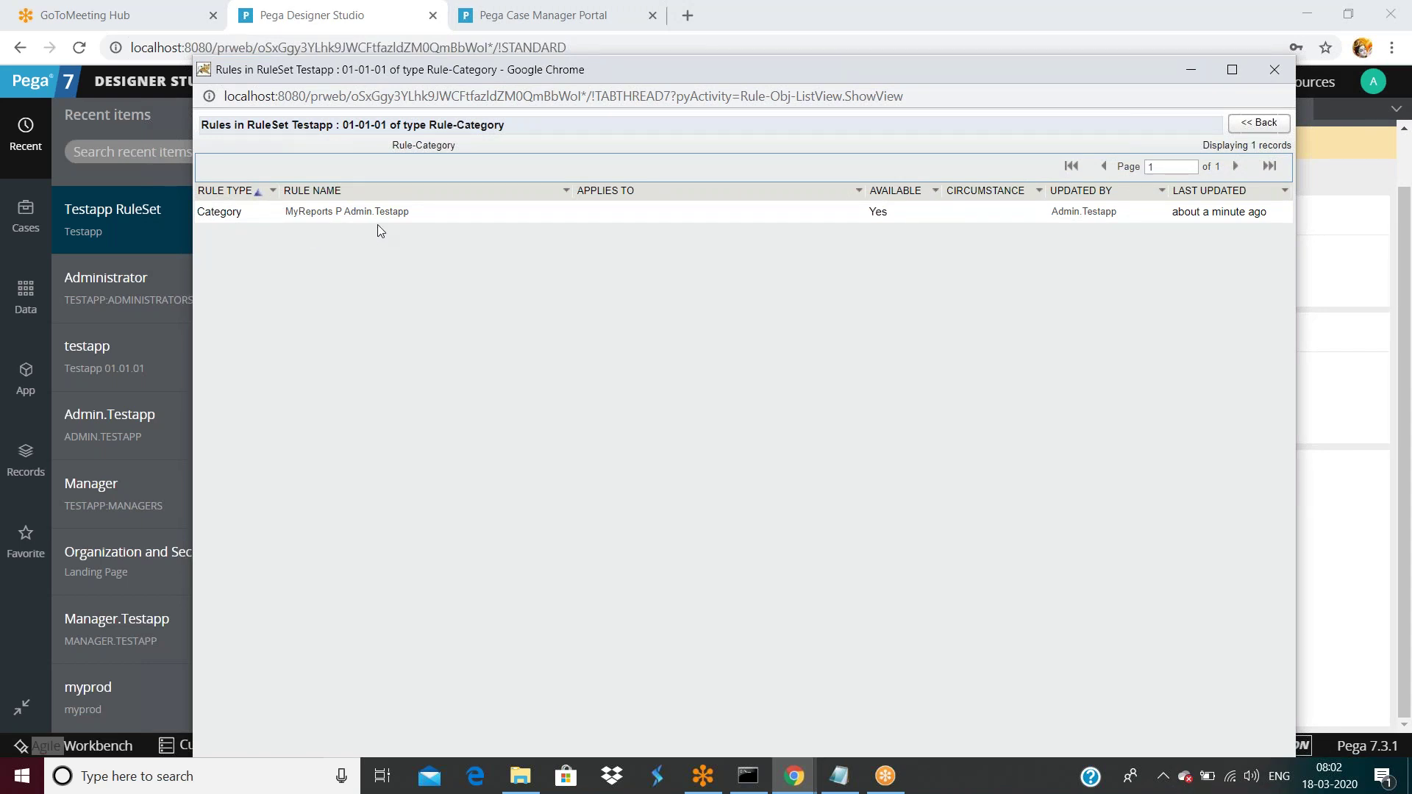
{"action": "left_click", "coordinate": [1266, 78]}
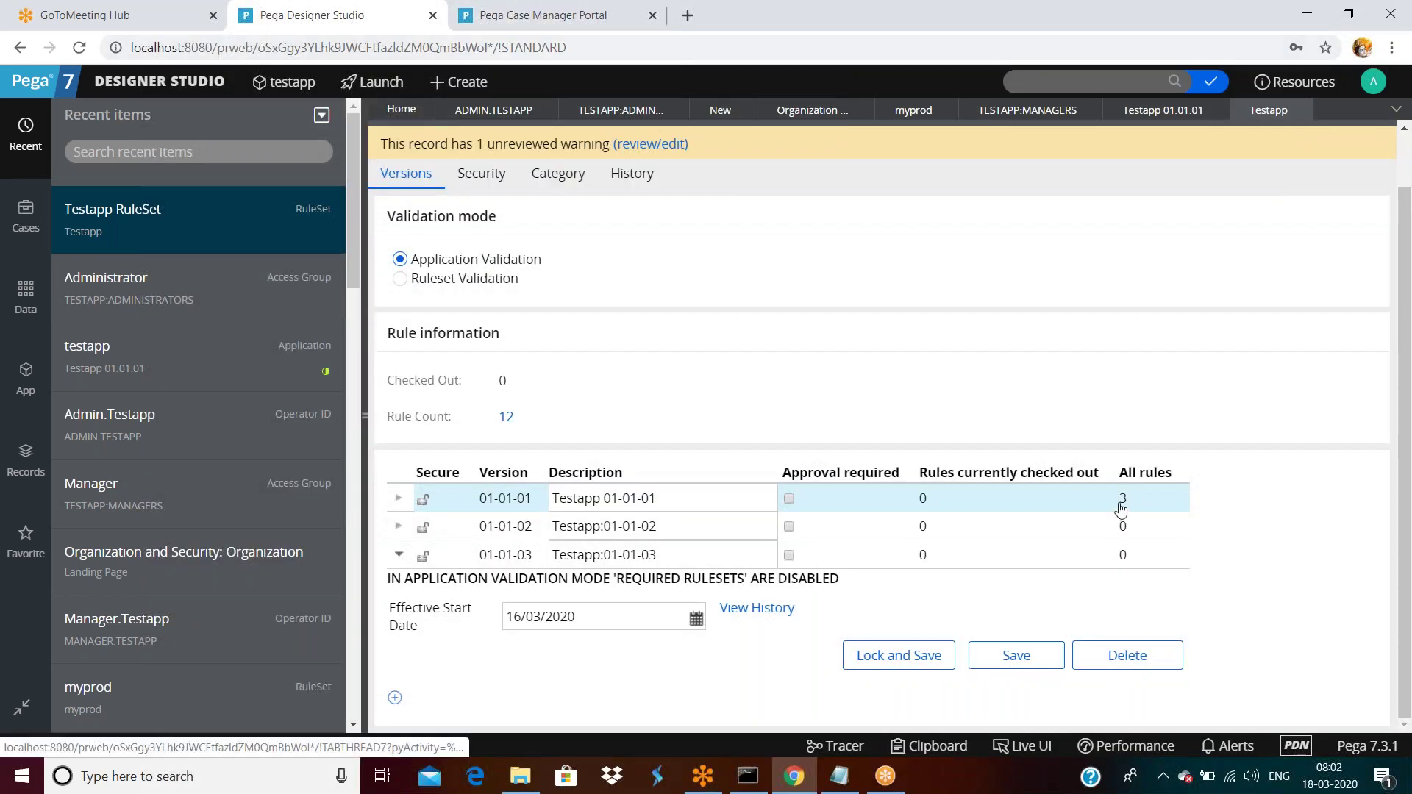
Submit the Item Details report to My Reports, then open the Testapp ruleset's Actions menu in Designer Studio.
{"action": "left_click", "coordinate": [543, 15]}
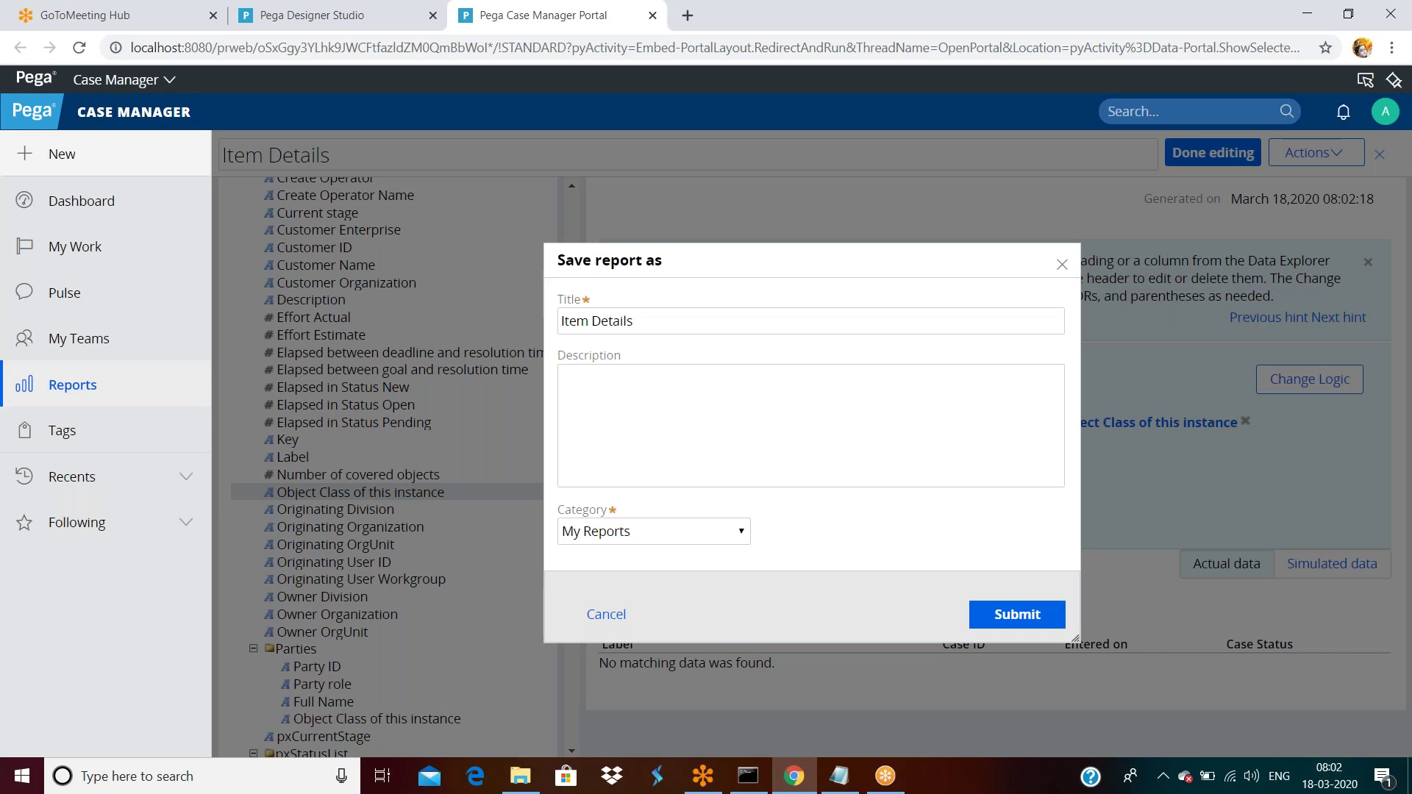
{"action": "left_click", "coordinate": [1015, 615]}
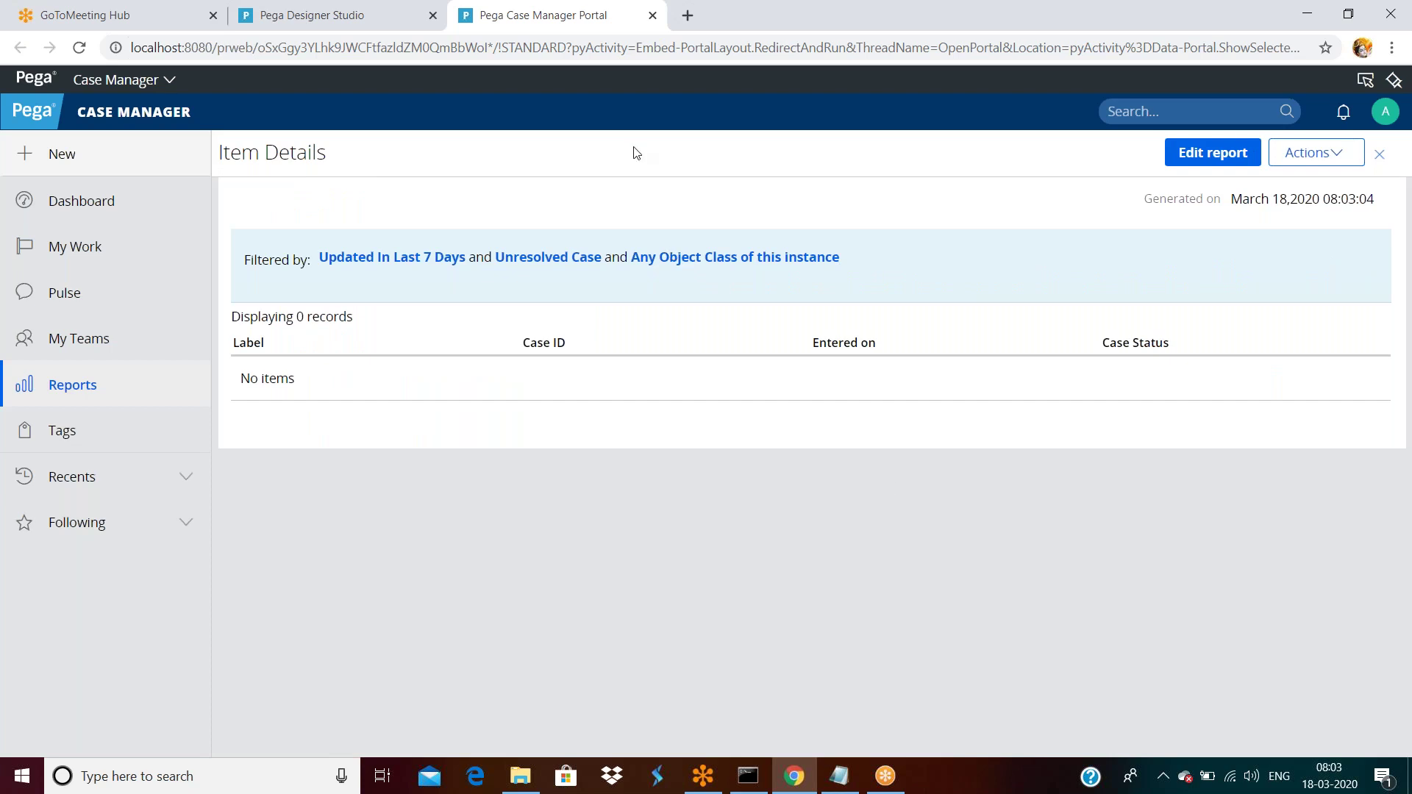
{"action": "left_click", "coordinate": [376, 27]}
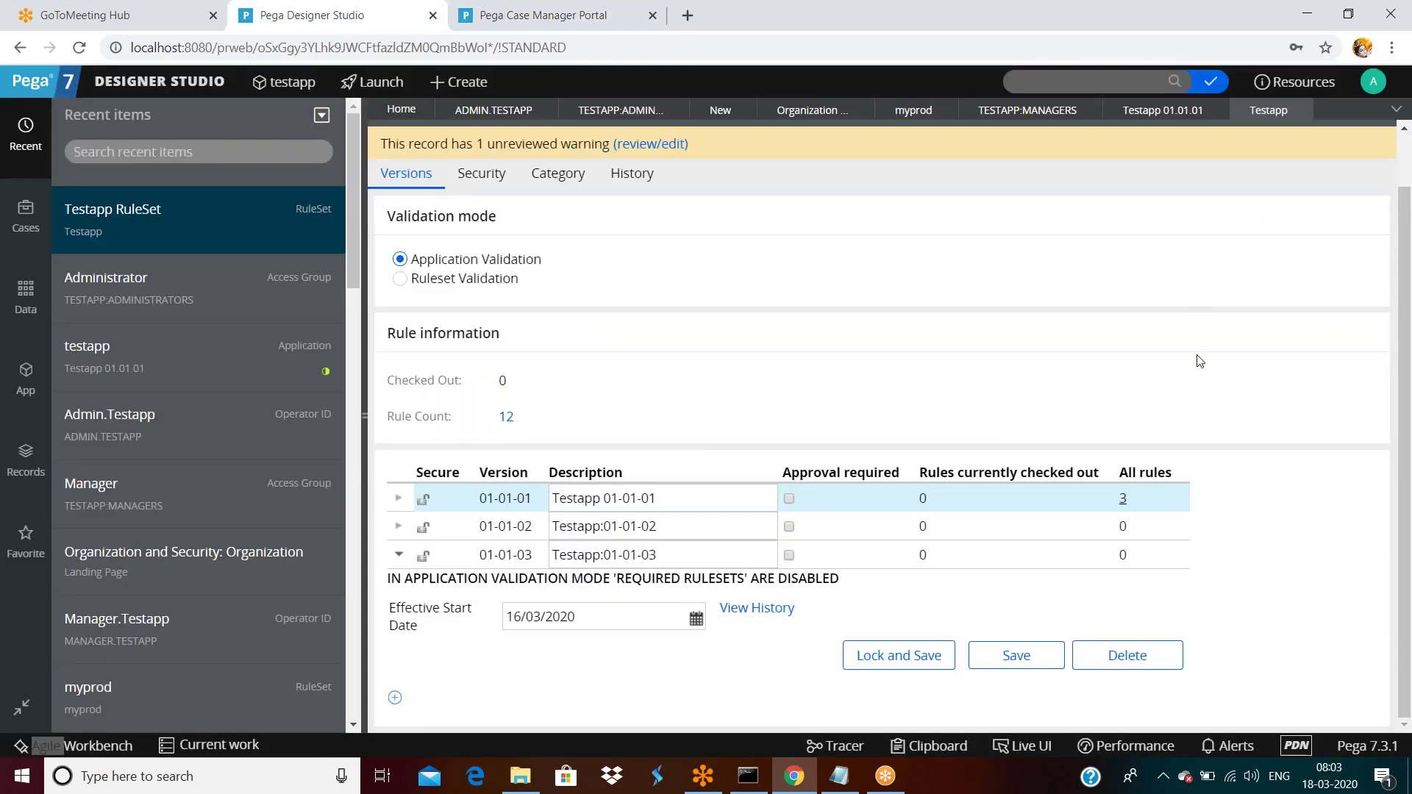
{"action": "left_click", "coordinate": [1289, 143]}
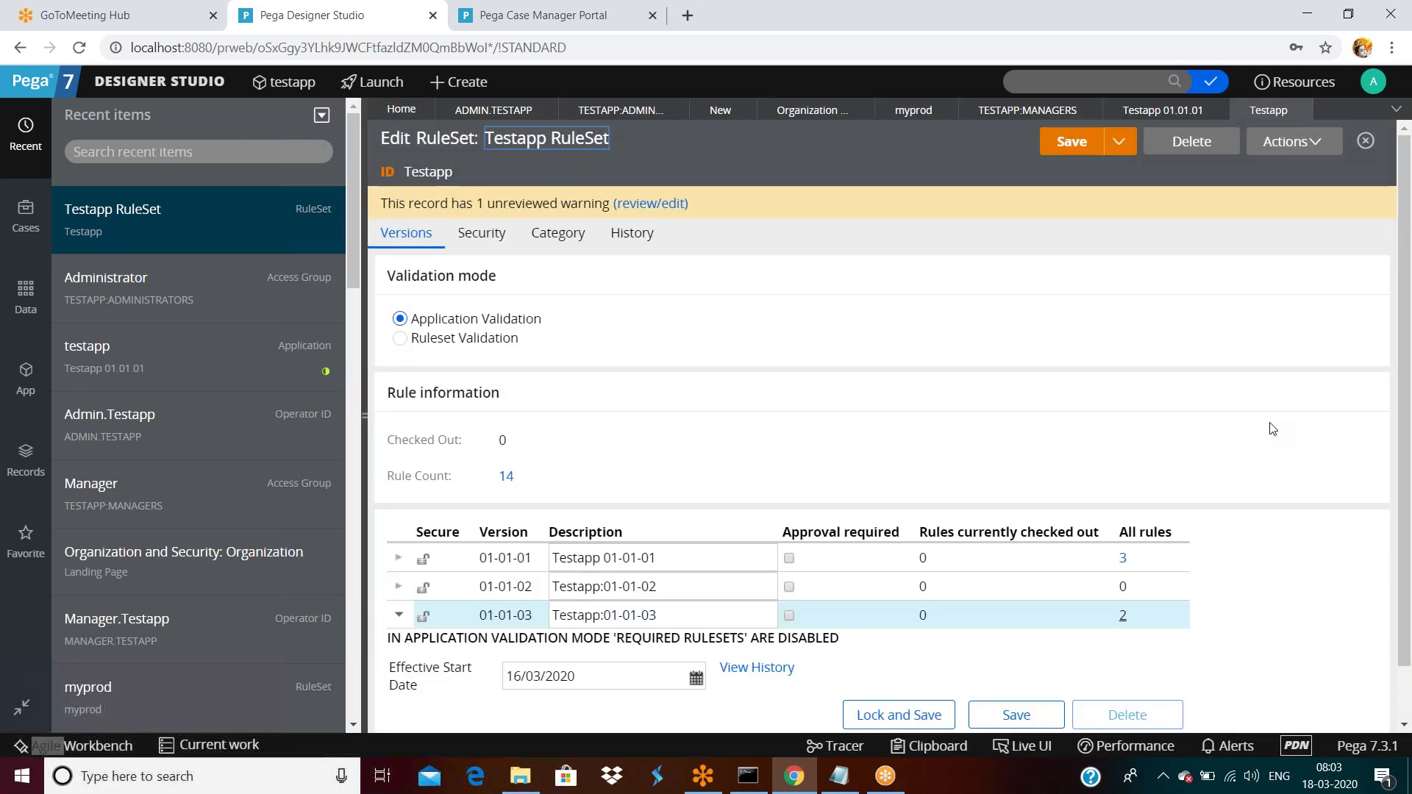
Review the refreshed Testapp ruleset with 2 rules in 01-01-03, then return to the Item Details report.
{"action": "scroll", "coordinate": [1251, 441], "scroll_direction": "down", "scroll_amount": 1}
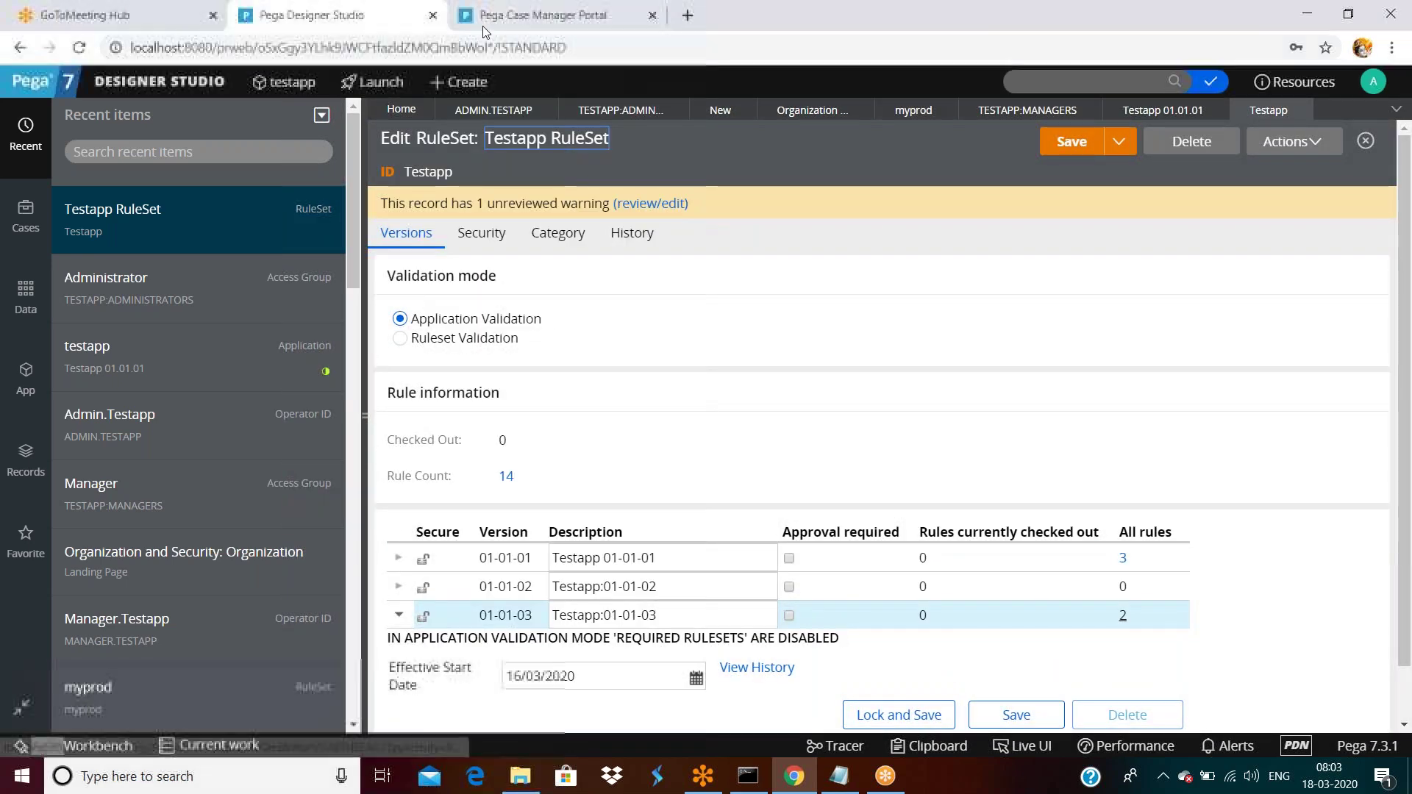
{"action": "left_click", "coordinate": [482, 22]}
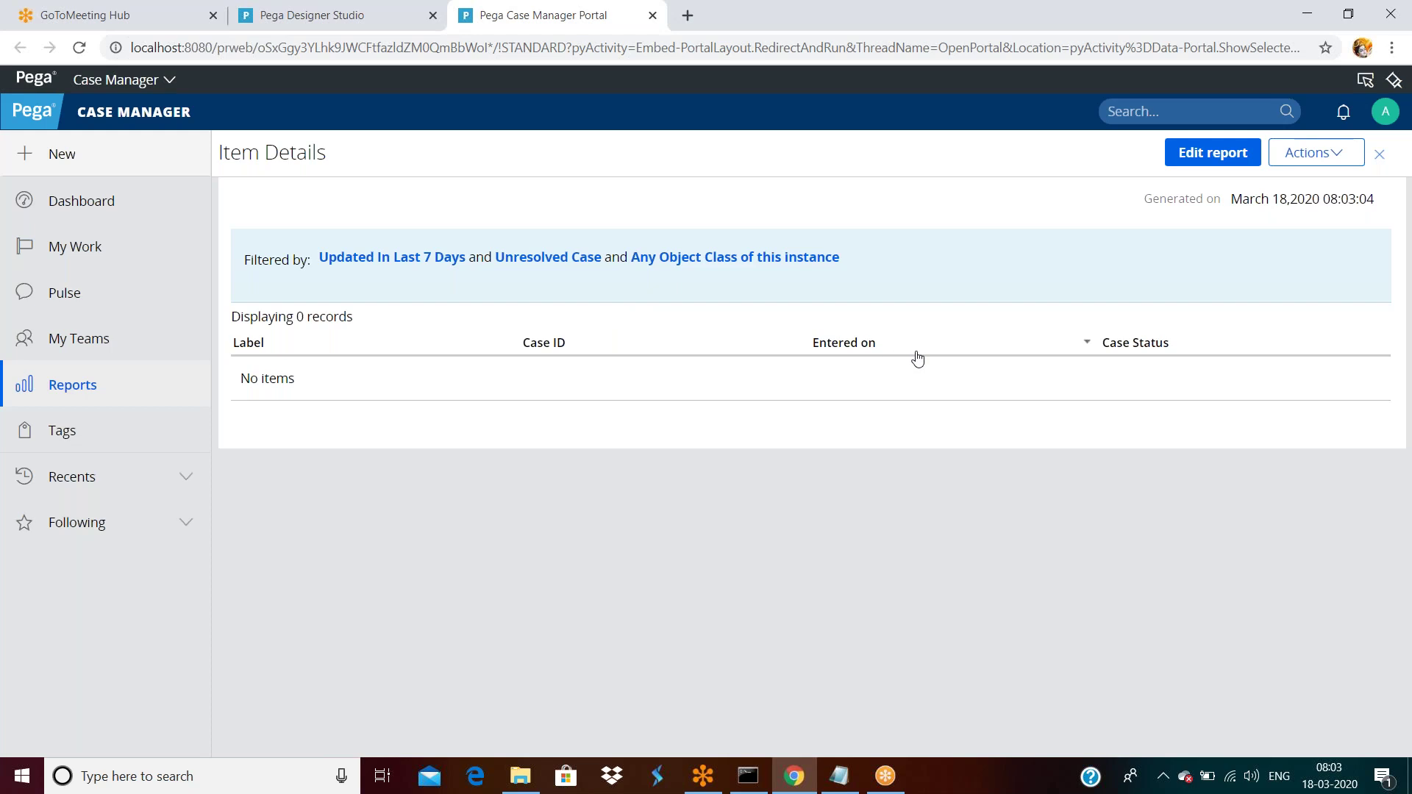
Back in Designer Studio, recheck that Testapp version 01-01-01 still lists its 3 rules.
{"action": "left_click", "coordinate": [794, 776]}
{"action": "left_click", "coordinate": [794, 776]}
{"action": "left_click", "coordinate": [316, 16]}
{"action": "left_click", "coordinate": [1121, 563]}
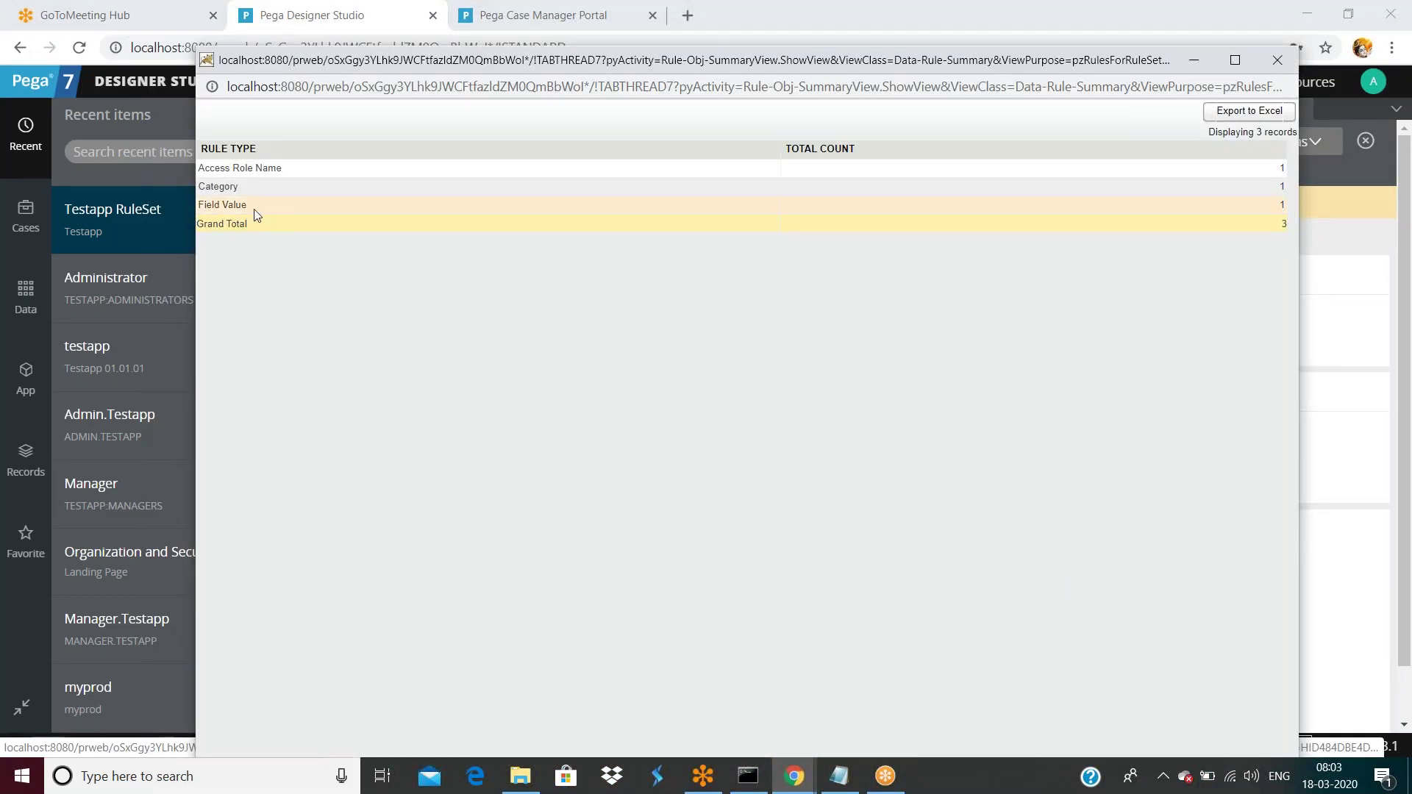
{"action": "left_click", "coordinate": [1277, 66]}
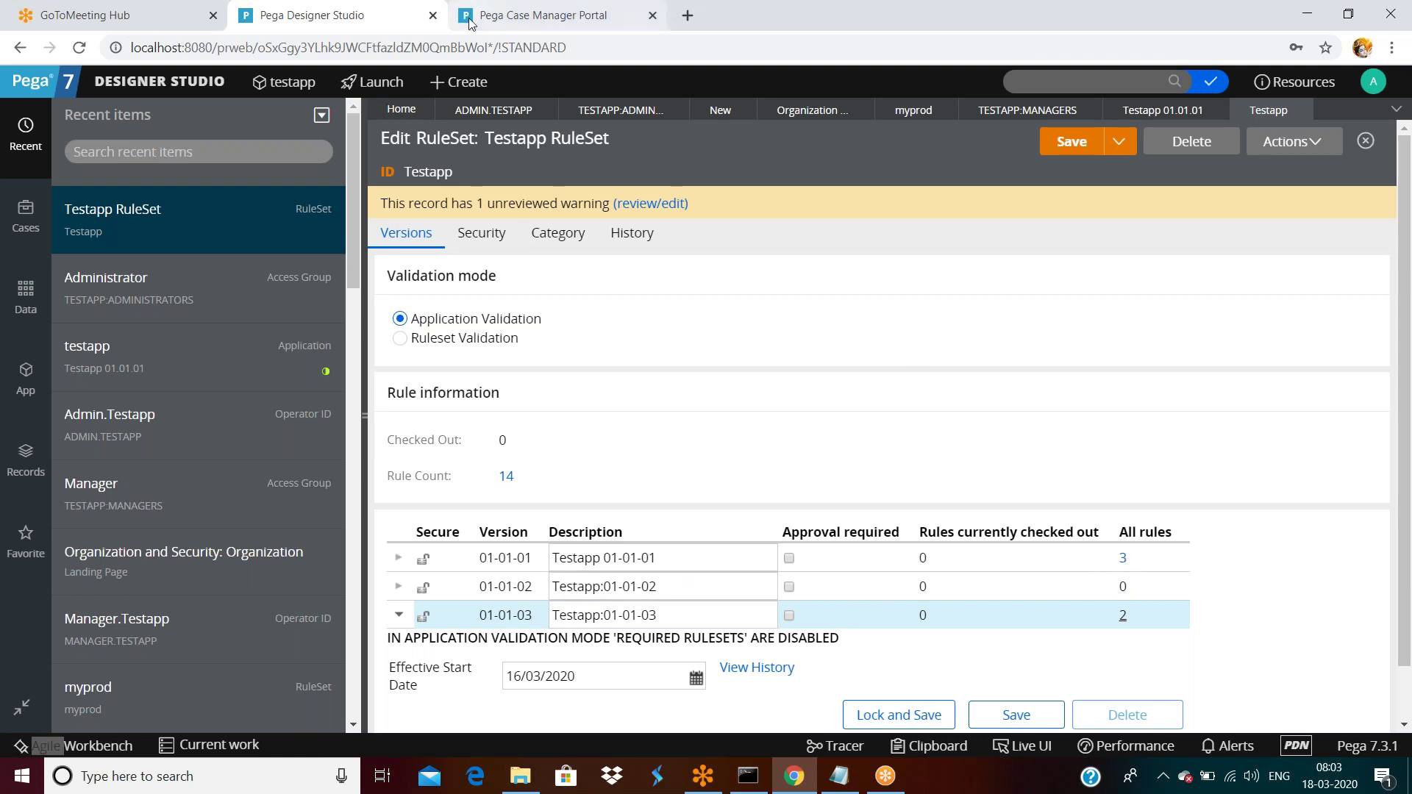
Open the Administrator access group and highlight its default destination ruleset Testapp.
{"action": "left_click", "coordinate": [589, 114]}
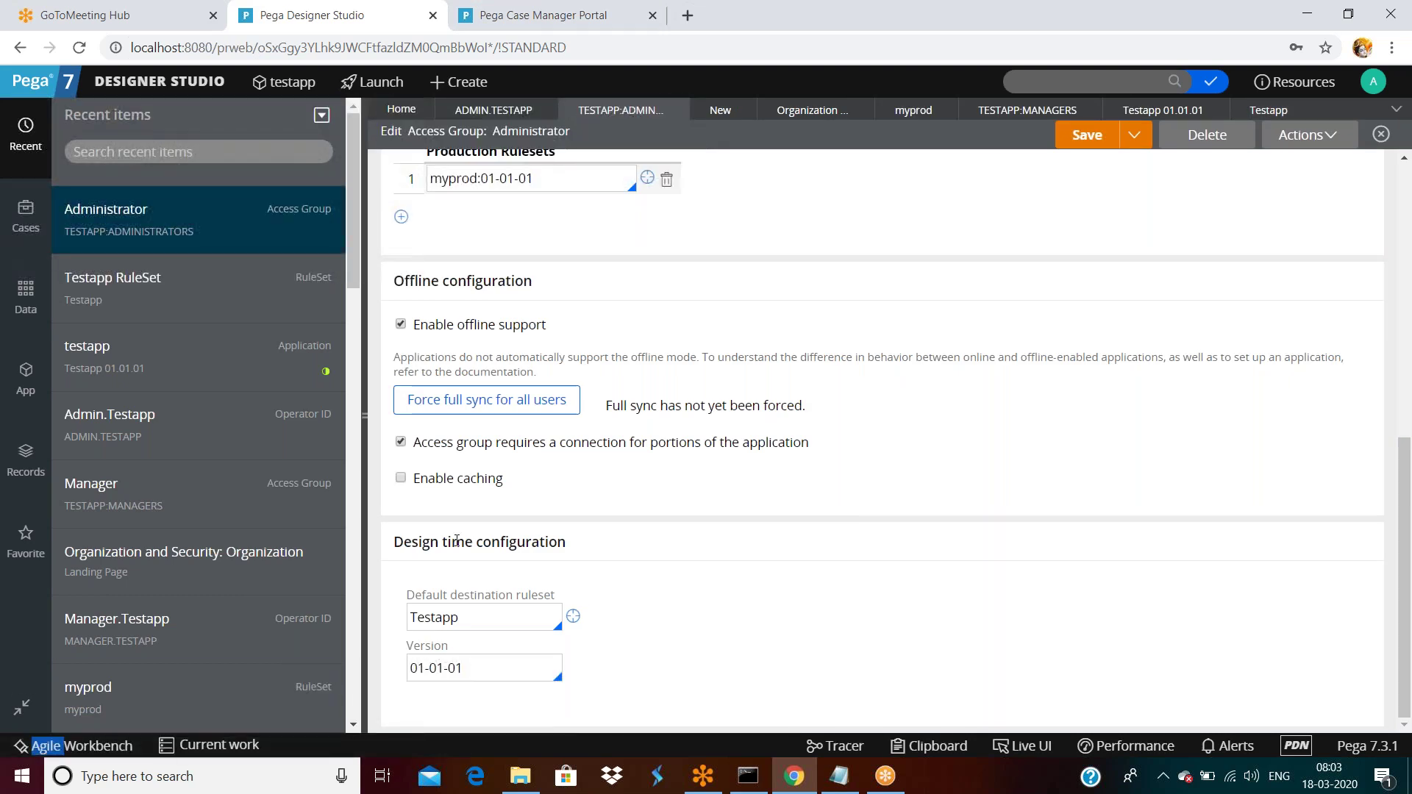
{"action": "double_click", "coordinate": [498, 624]}
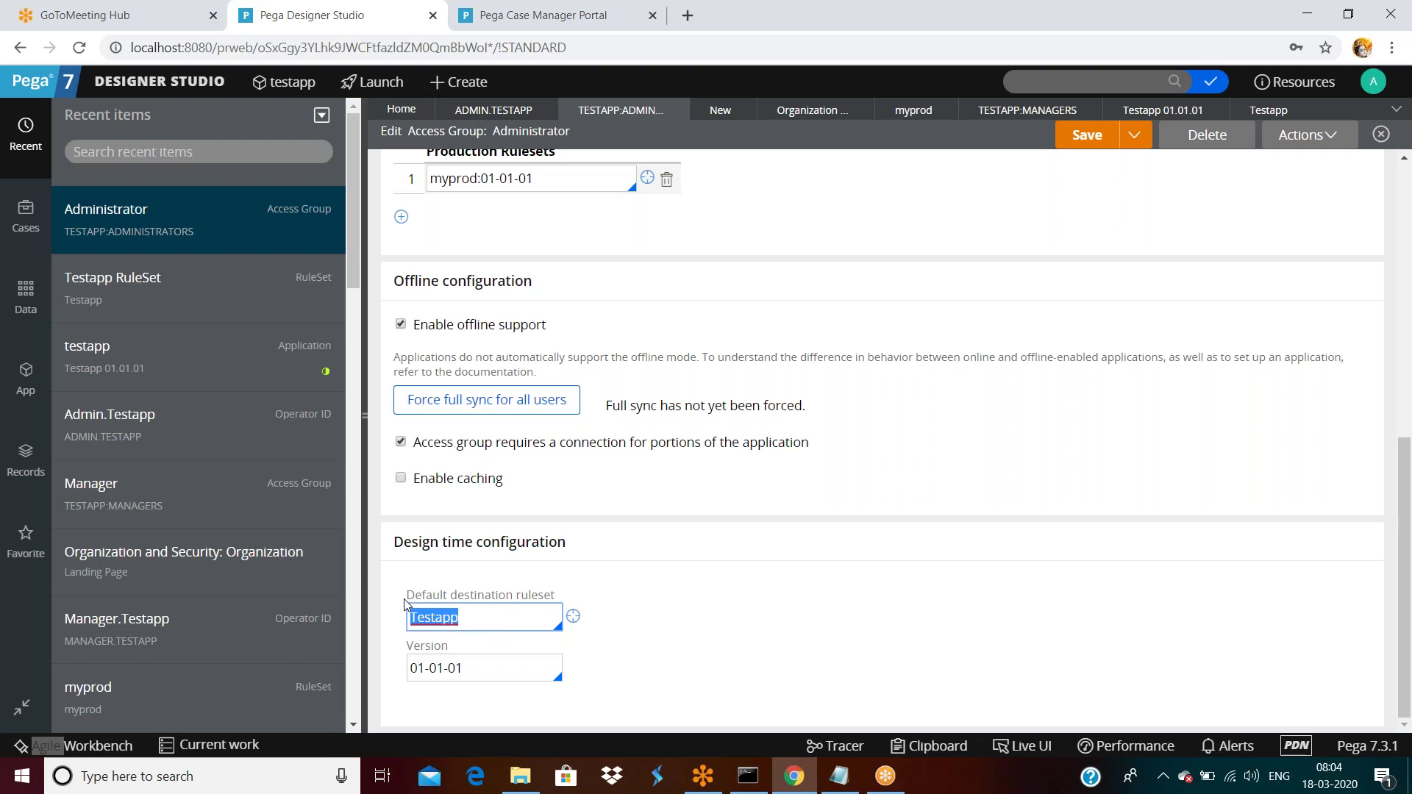
{"action": "left_click", "coordinate": [481, 617]}
{"action": "double_click", "coordinate": [480, 620]}
{"action": "left_click", "coordinate": [479, 622]}
{"action": "double_click", "coordinate": [479, 621]}
Highlight the default destination version 01-01-01, then return to the Case Manager Portal.
{"action": "left_click", "coordinate": [480, 662]}
{"action": "left_click", "coordinate": [481, 668]}
{"action": "double_click", "coordinate": [481, 668]}
{"action": "double_click", "coordinate": [481, 617]}
{"action": "left_click", "coordinate": [492, 657]}
{"action": "double_click", "coordinate": [492, 657]}
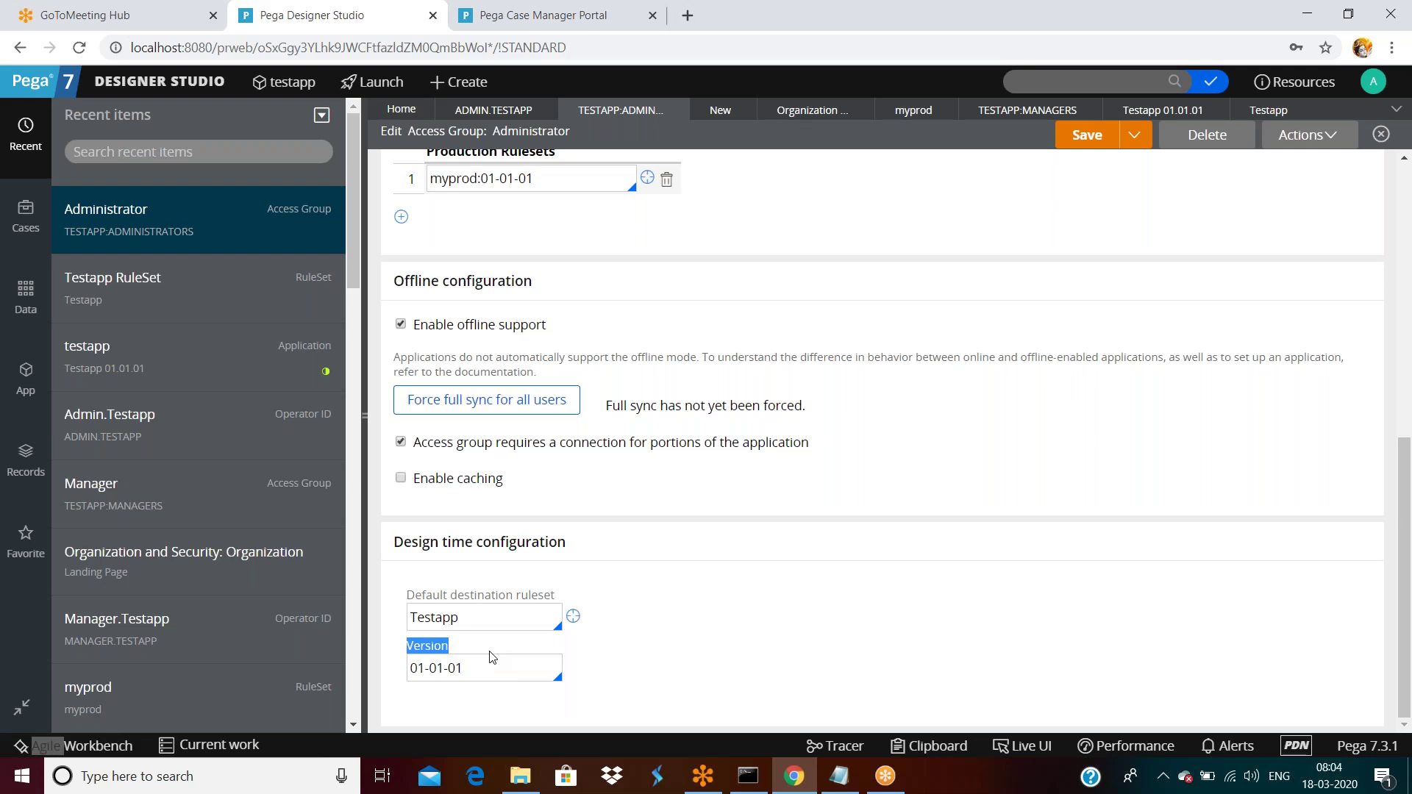
{"action": "left_click", "coordinate": [479, 16]}
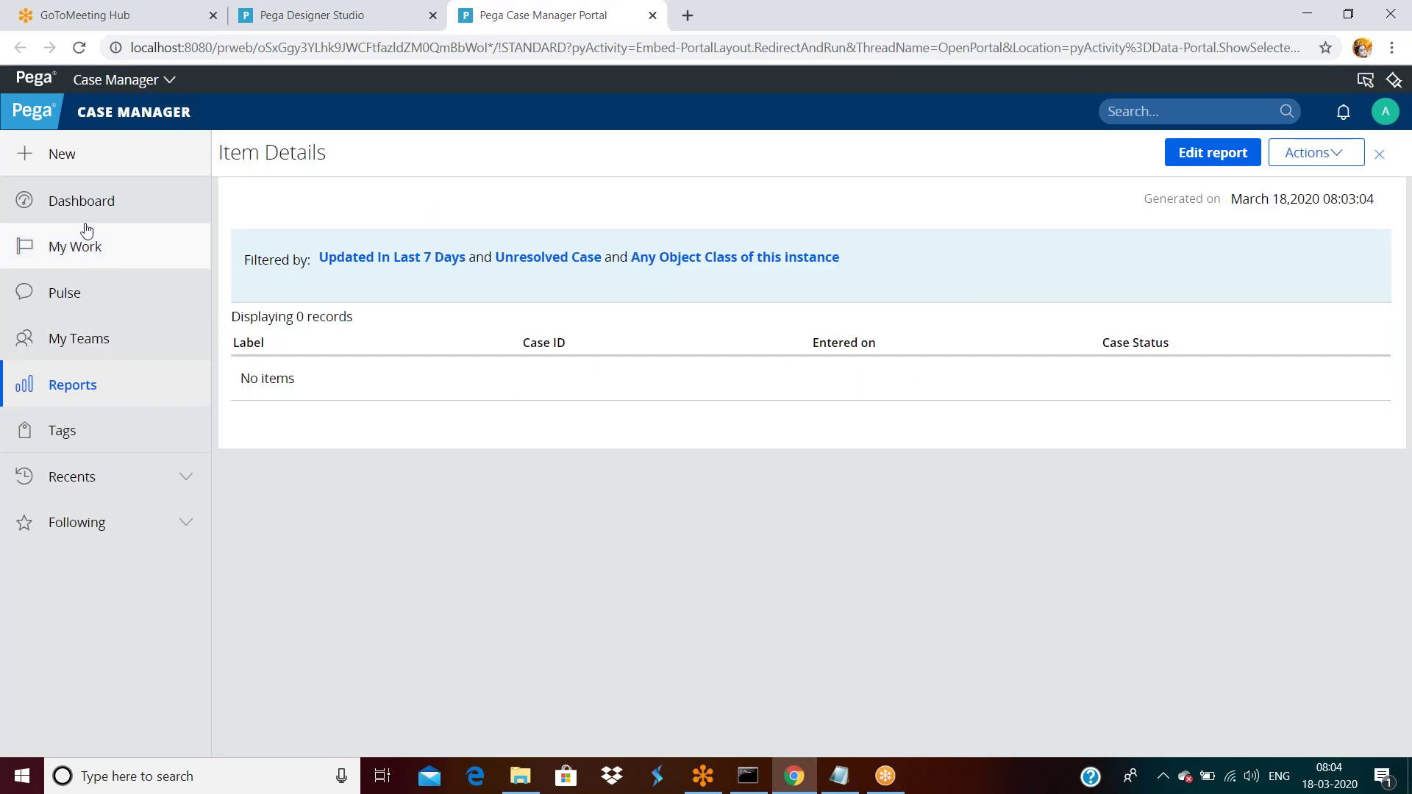
Submit public report category 'mycategory' with description 'mycategorymycategory', then return to Designer Studio.
{"action": "left_click", "coordinate": [81, 392]}
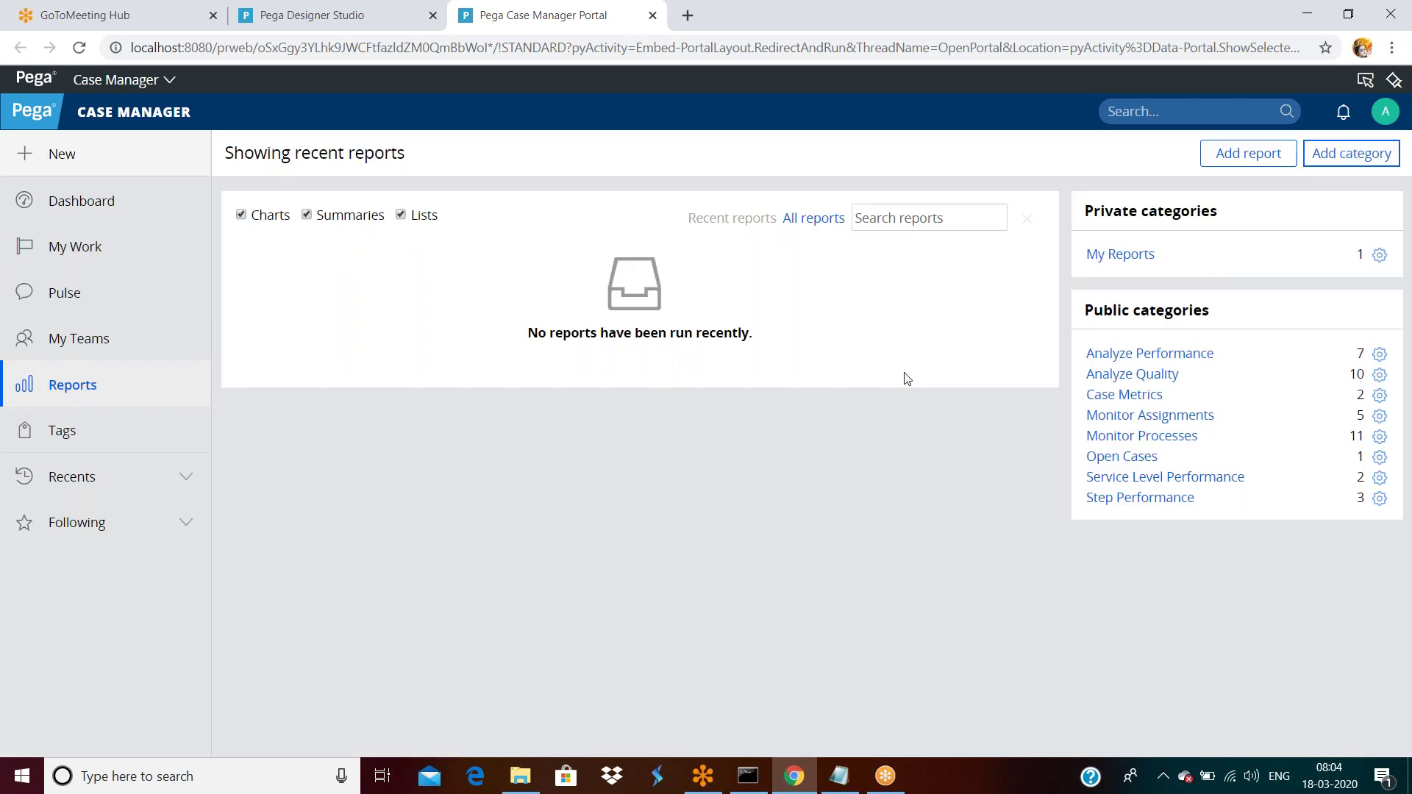
{"action": "type", "text": "mycategory"}
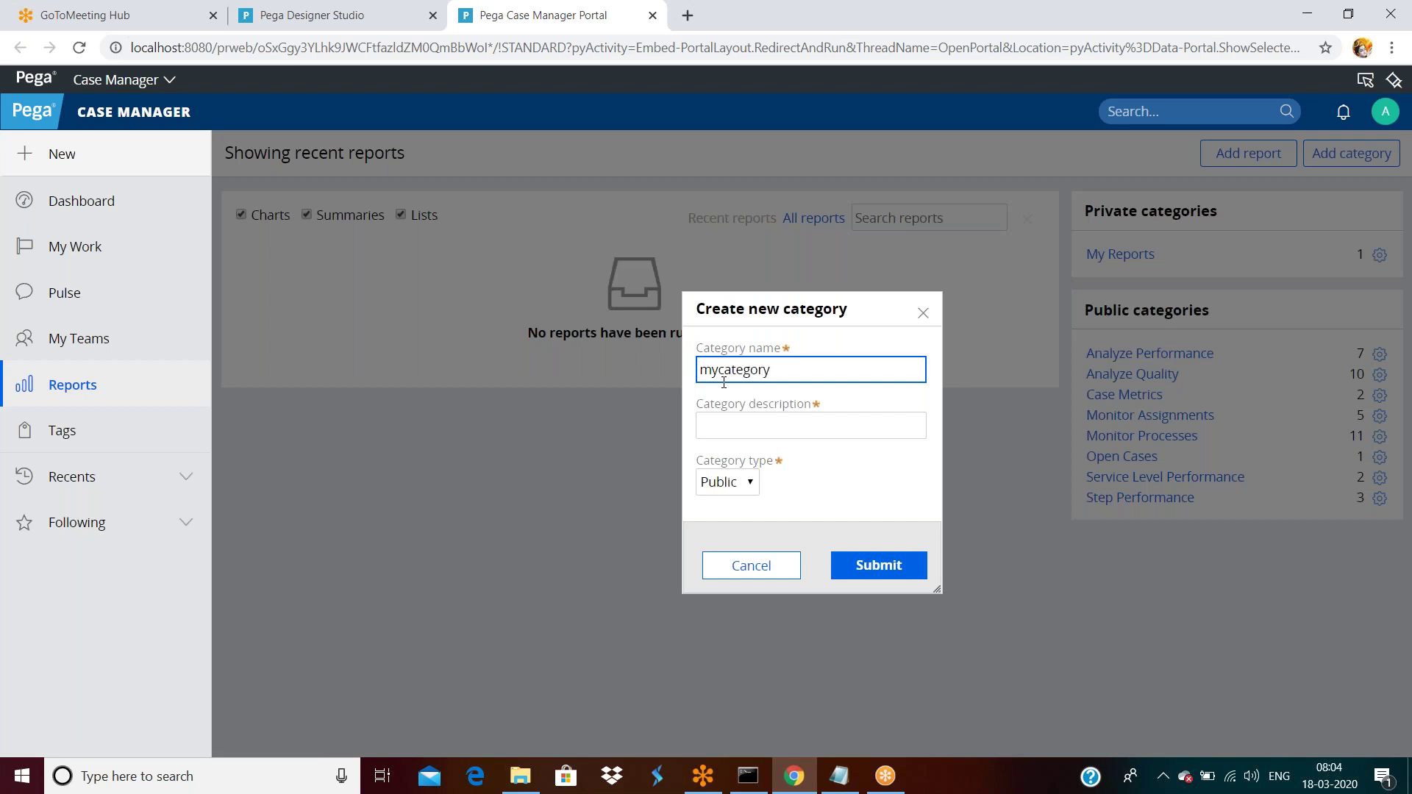
{"action": "key", "text": "ctrl+a"}
{"action": "key", "text": "ctrl+c"}
{"action": "left_click", "coordinate": [760, 420]}
{"action": "key", "text": "ctrl+v"}
{"action": "key", "text": "ctrl+v"}
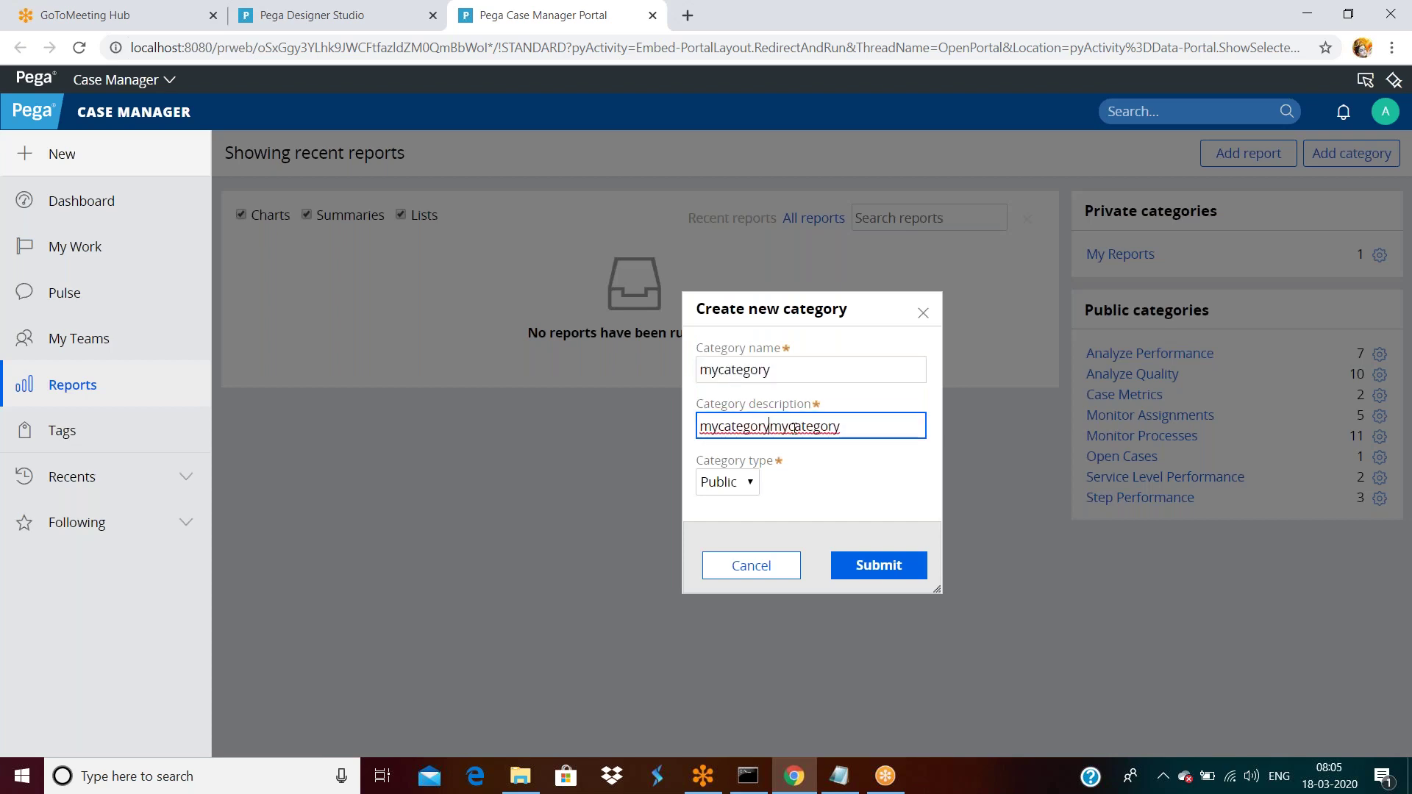
{"action": "left_click", "coordinate": [862, 565]}
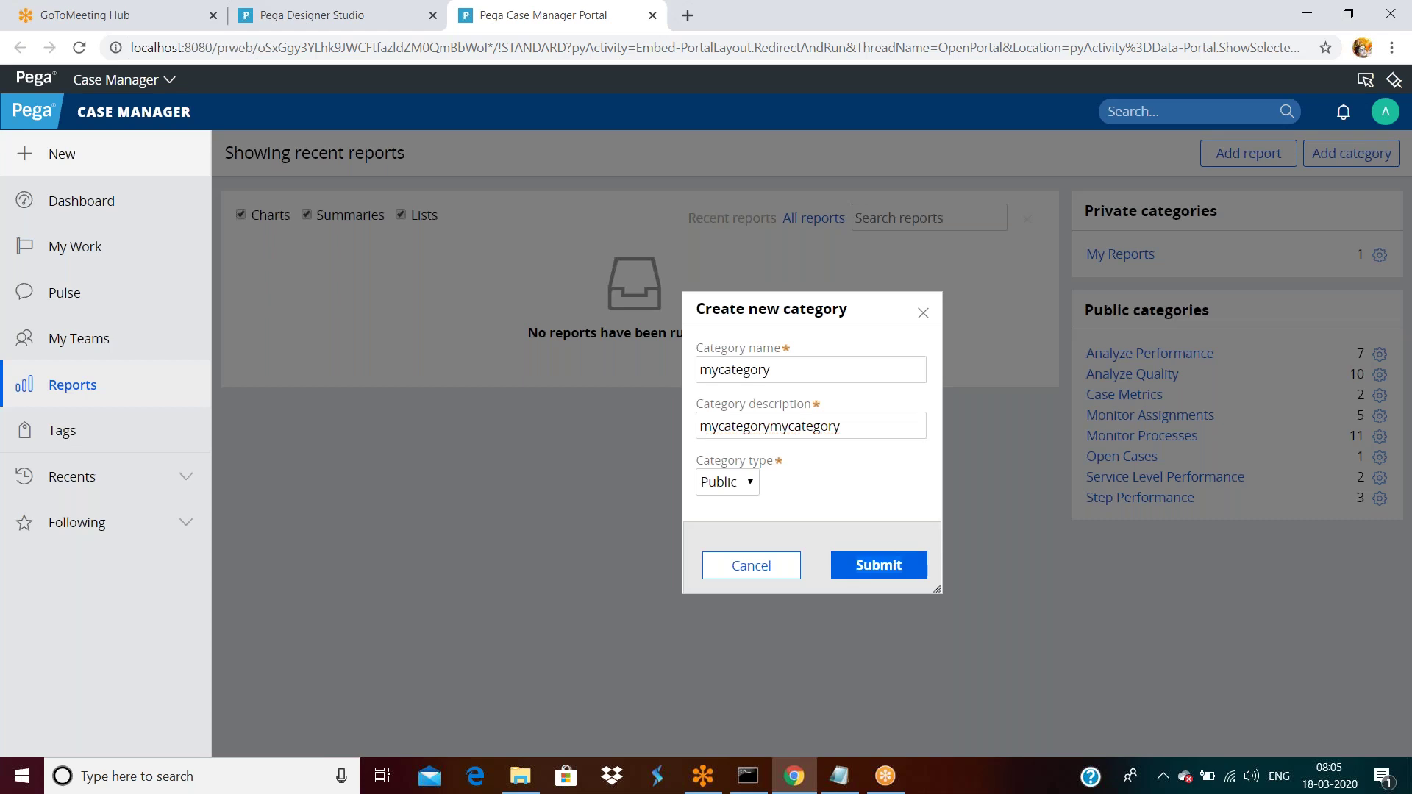
{"action": "left_click", "coordinate": [311, 17]}
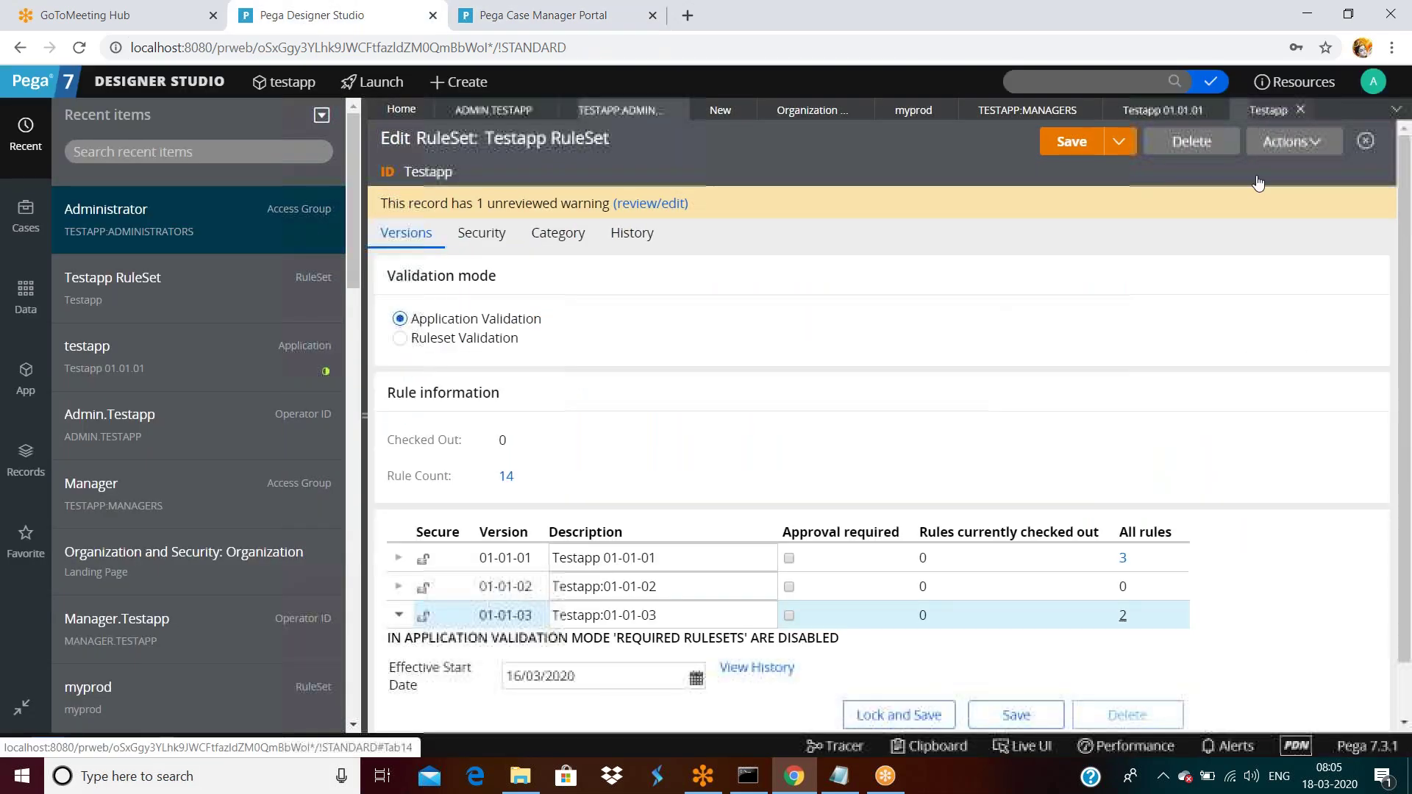
Refresh the Testapp ruleset and list the Category rules in version 01-01-01.
{"action": "left_click", "coordinate": [1280, 141]}
{"action": "left_click", "coordinate": [1252, 170]}
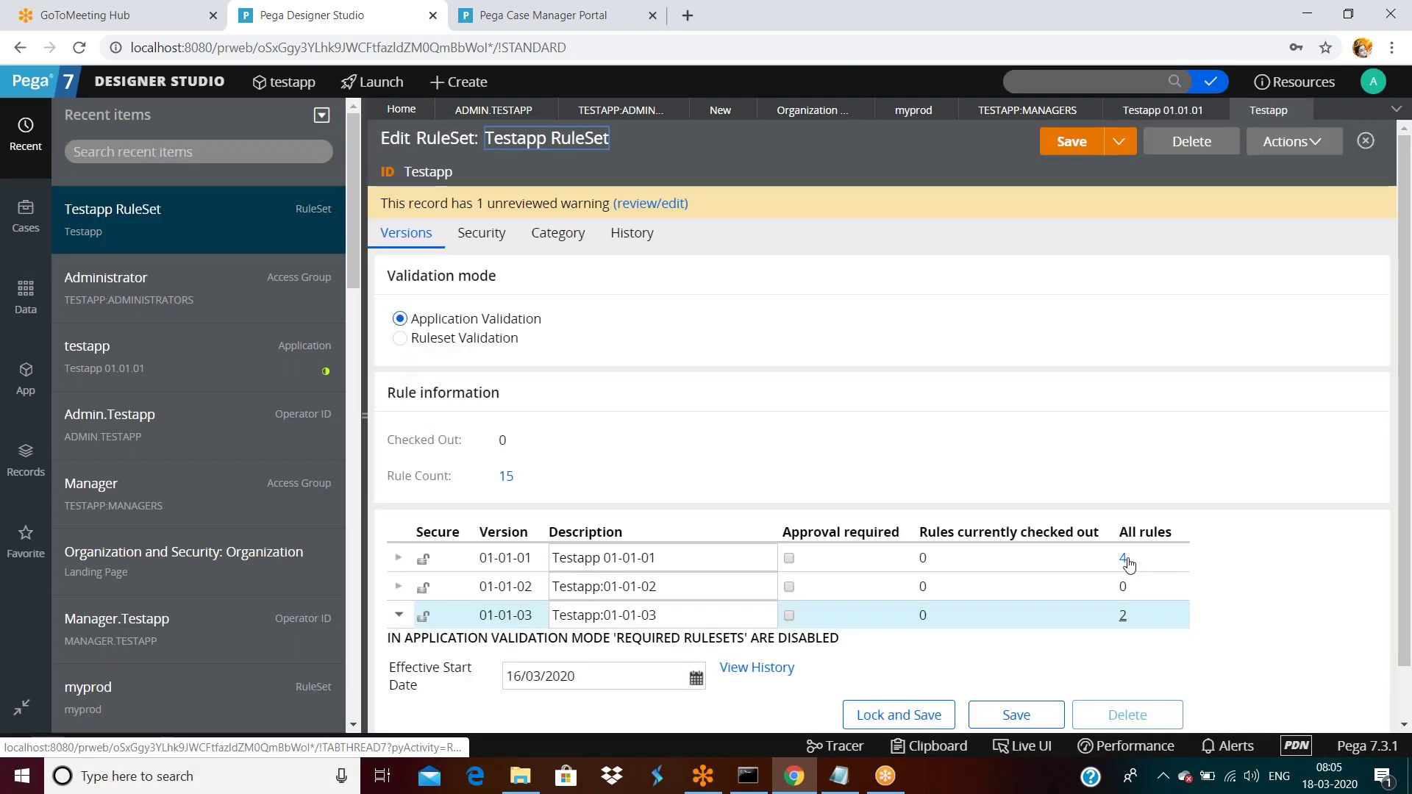
{"action": "left_click", "coordinate": [1124, 559]}
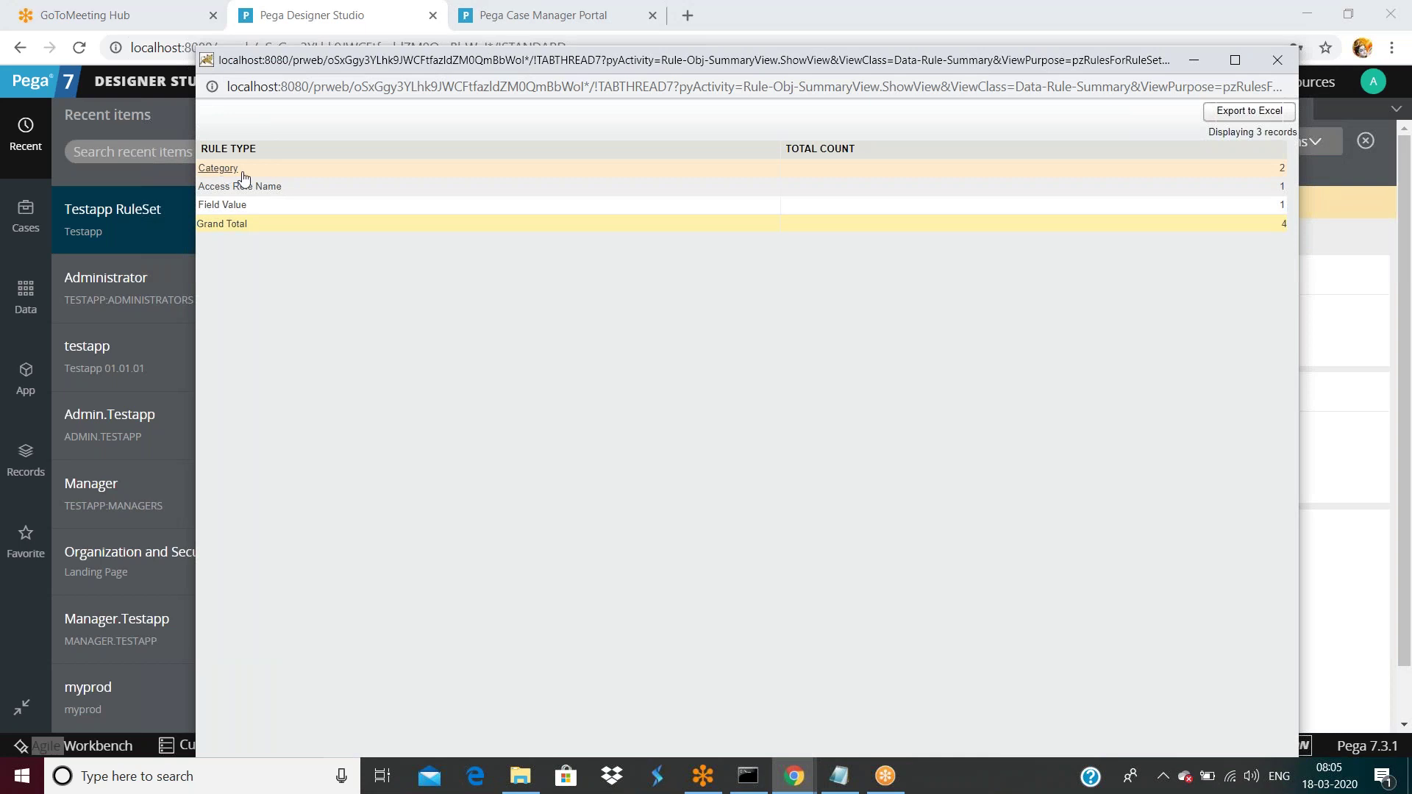
{"action": "left_click", "coordinate": [241, 173]}
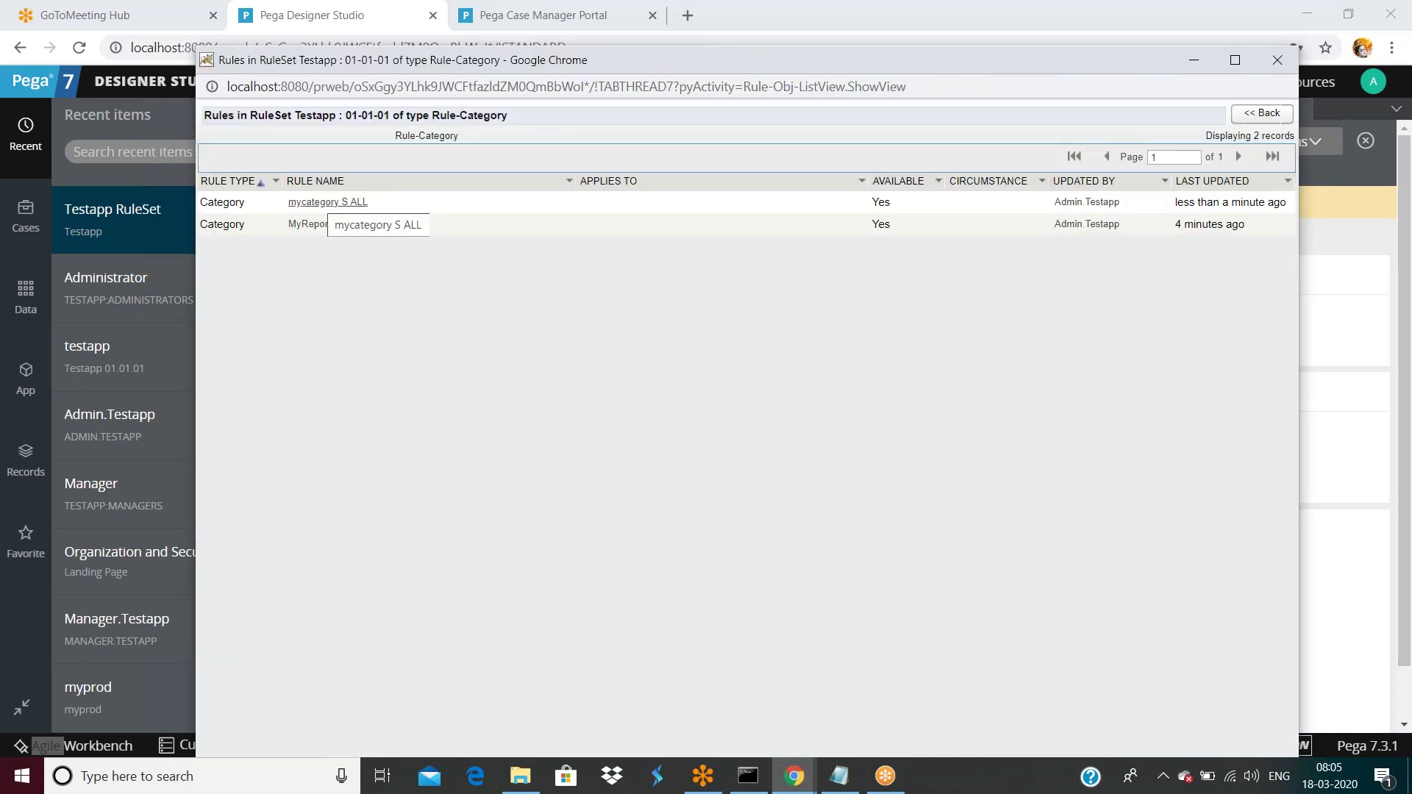
Review the enlarged rule list confirming mycategory among version 01-01-01's 4 rules, then close it.
{"action": "double_click", "coordinate": [987, 60]}
{"action": "left_click", "coordinate": [920, 33]}
{"action": "double_click", "coordinate": [934, 31]}
{"action": "double_click", "coordinate": [973, 16]}
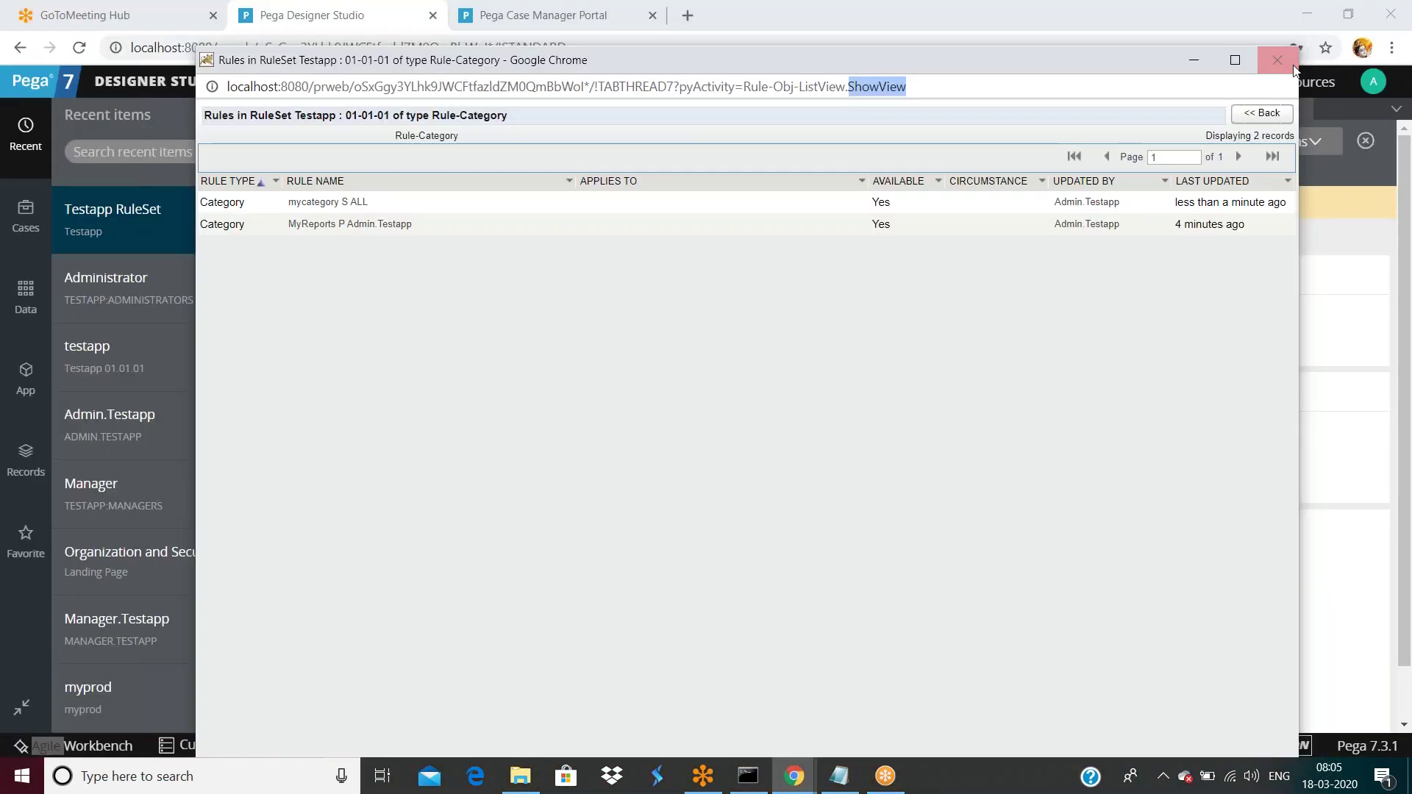
{"action": "left_click", "coordinate": [1283, 61]}
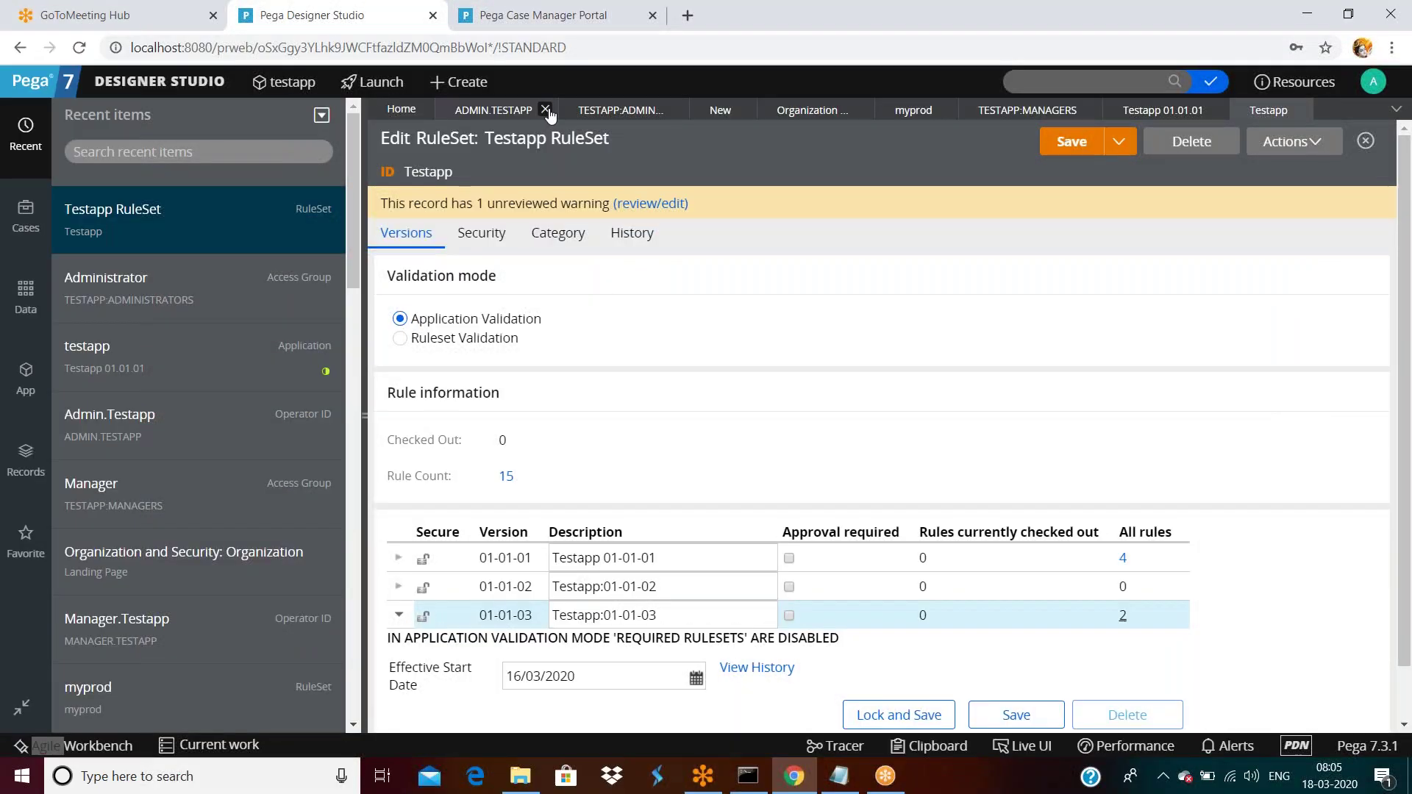
{"action": "left_click", "coordinate": [528, 112]}
Reopen the Administrator access group and confirm its default destination version is 01-01-01.
{"action": "left_click", "coordinate": [597, 111]}
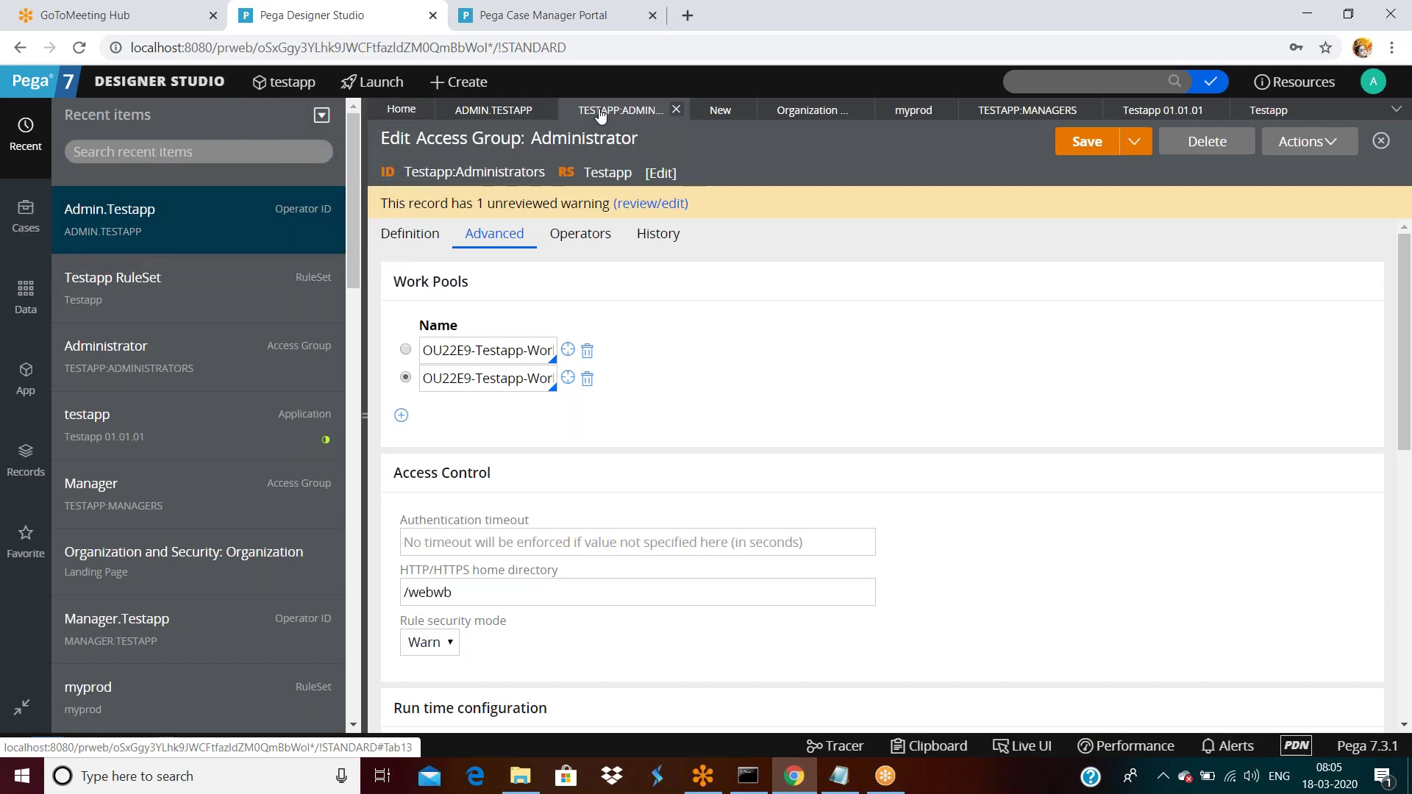
{"action": "left_click", "coordinate": [490, 110]}
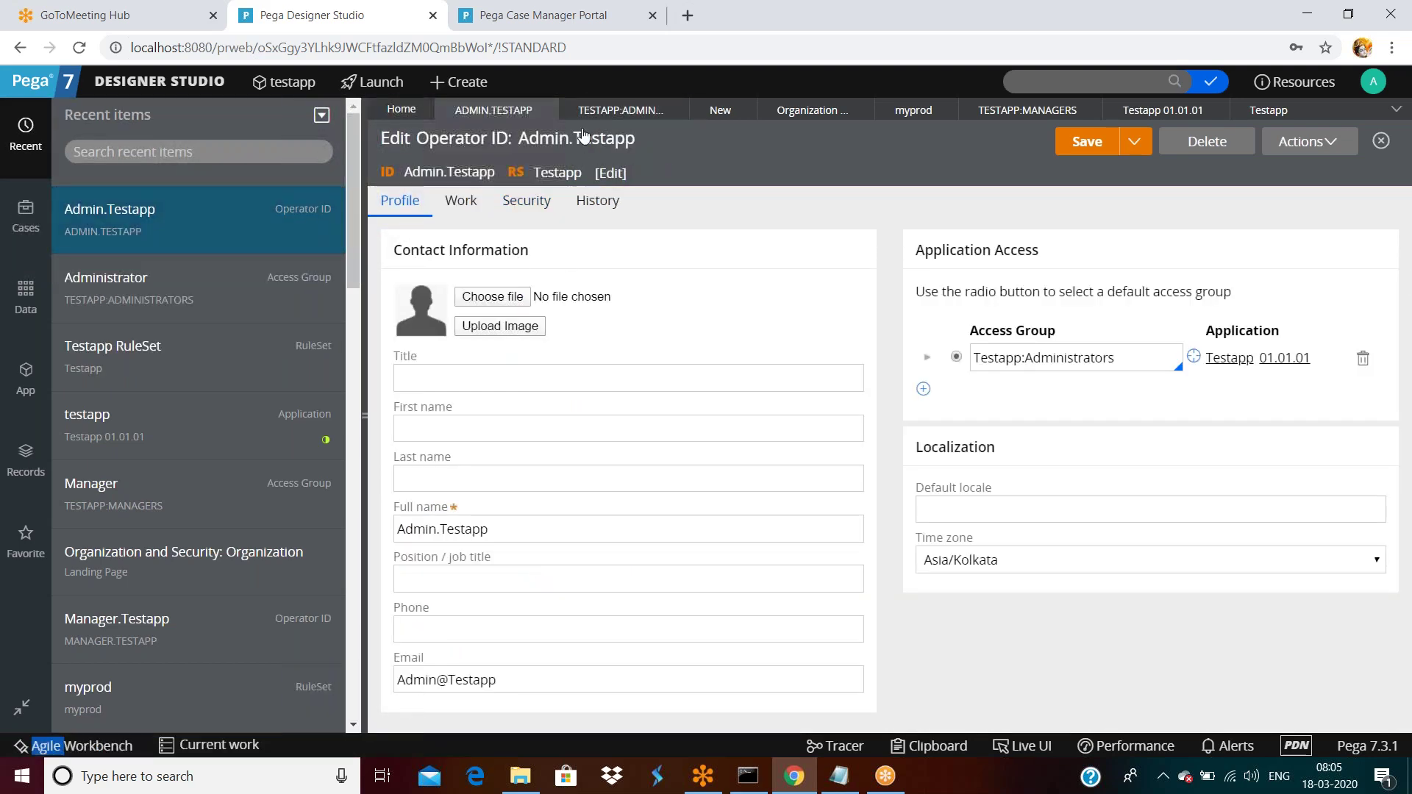
{"action": "left_click", "coordinate": [597, 110]}
{"action": "scroll", "coordinate": [588, 471], "scroll_direction": "down", "scroll_amount": 10}
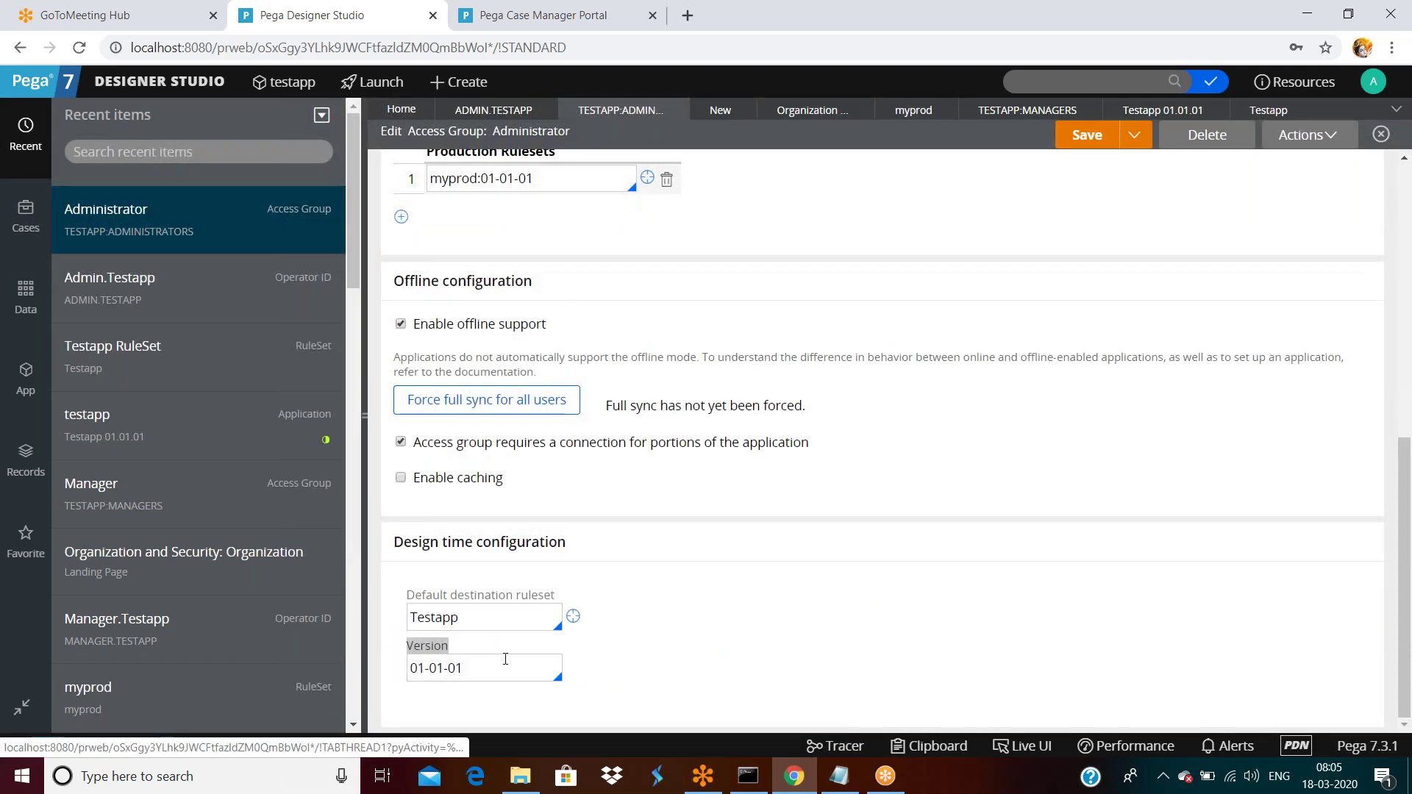
{"action": "left_click", "coordinate": [498, 669]}
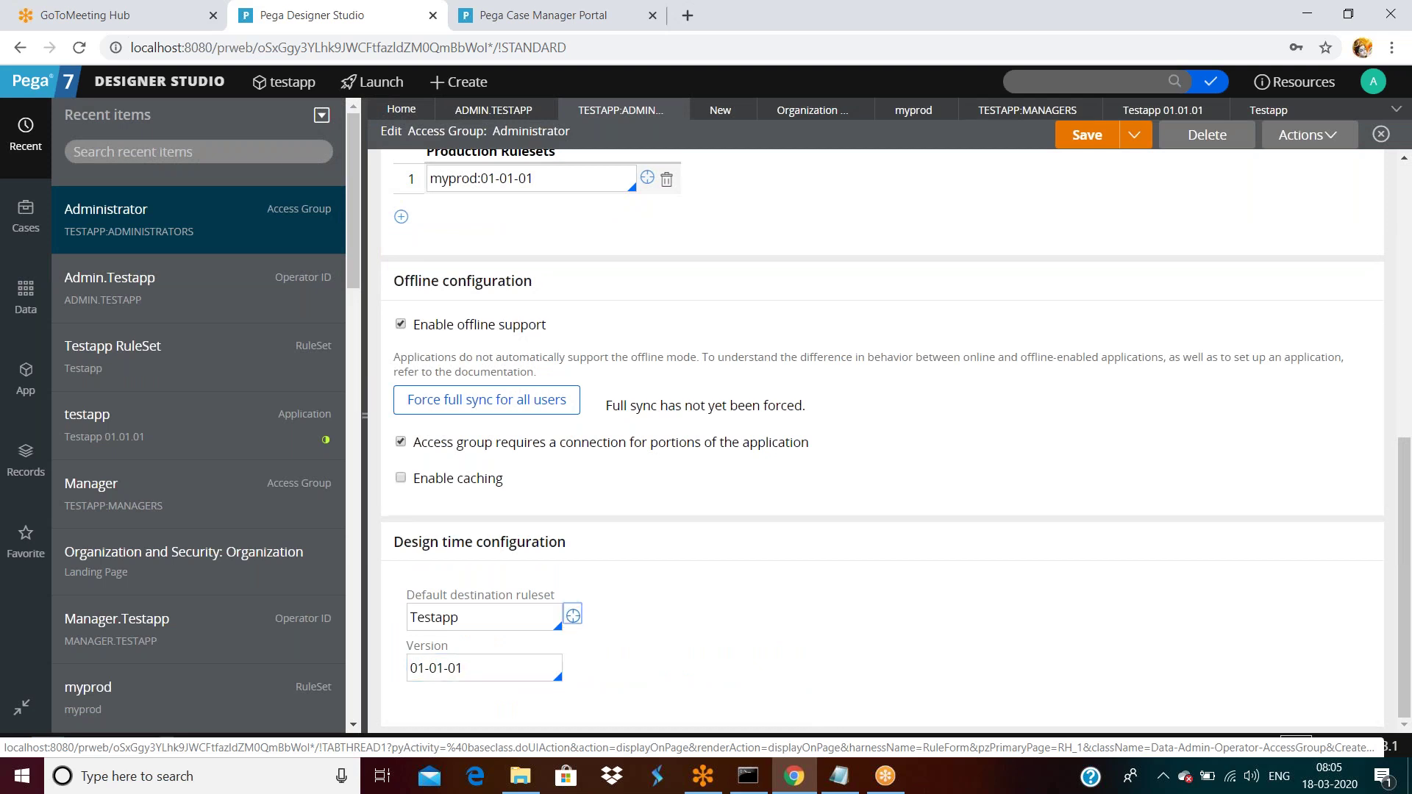
Open the Testapp ruleset record and expand the details of version 01-01-01.
{"action": "left_click", "coordinate": [572, 616]}
{"action": "scroll", "coordinate": [860, 603], "scroll_direction": "down", "scroll_amount": 1}
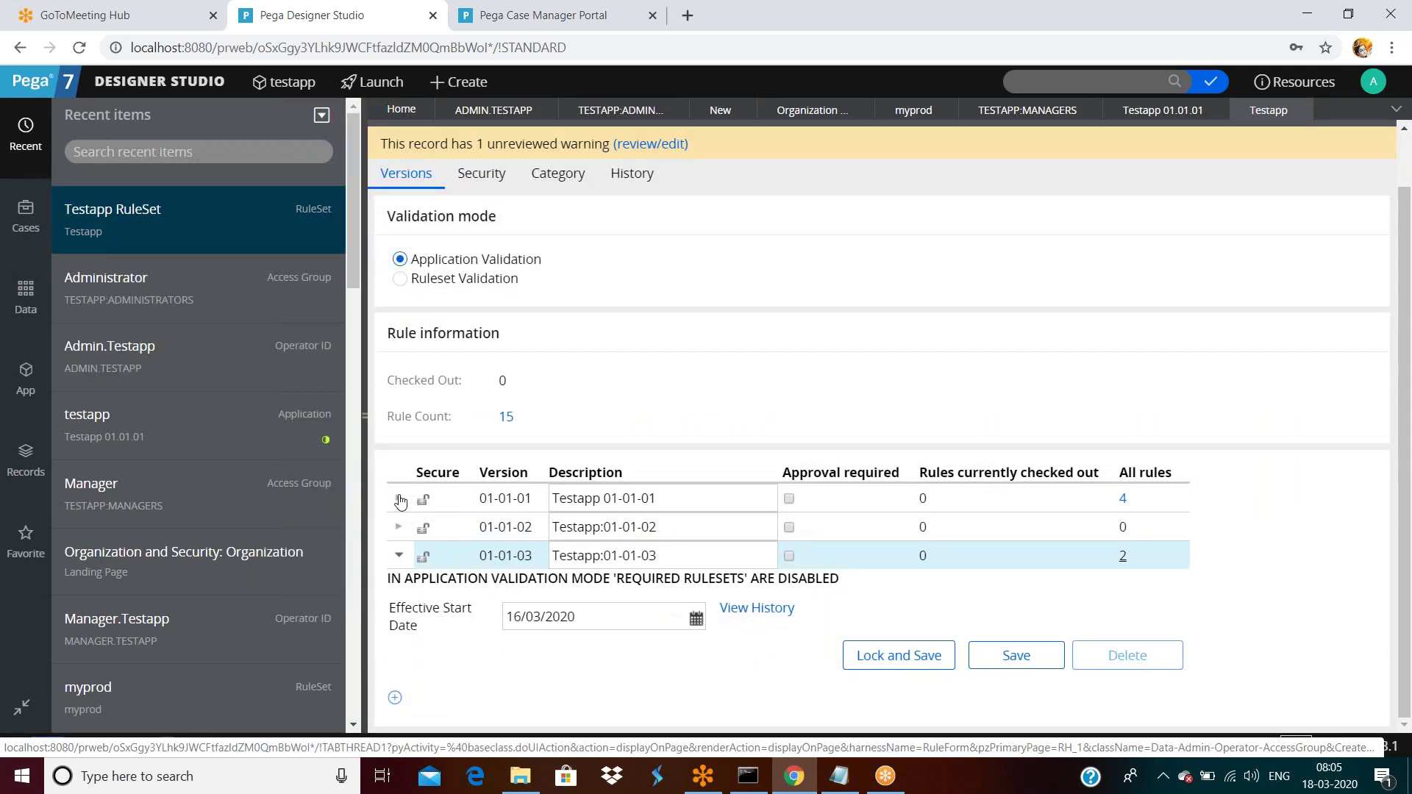
{"action": "left_click", "coordinate": [400, 499]}
{"action": "left_click_drag", "start_coordinate": [960, 600], "coordinate": [824, 614]}
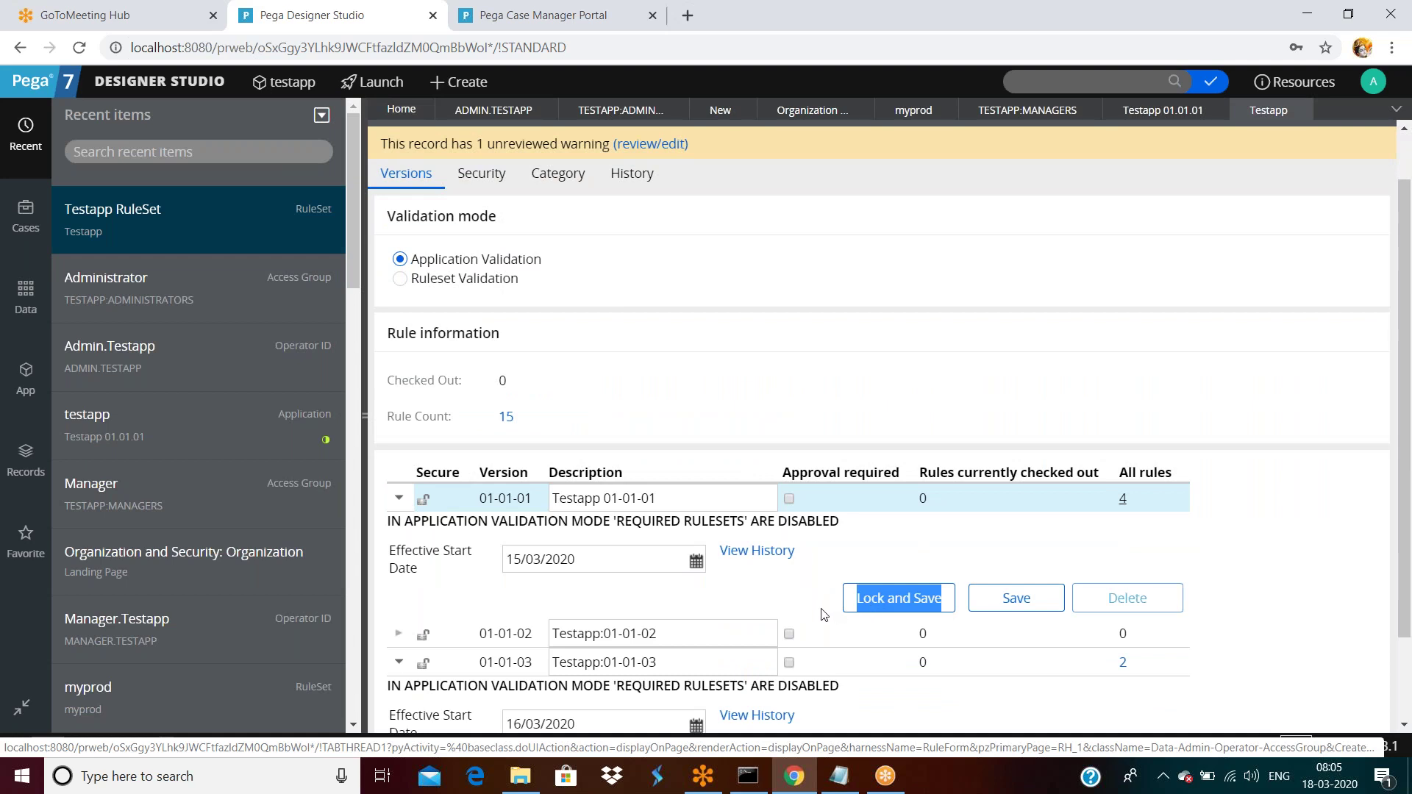
Lock version 01-01-01 with a confirmed password and save the Testapp ruleset.
{"action": "left_click", "coordinate": [857, 600]}
{"action": "left_click", "coordinate": [824, 402]}
{"action": "type", "text": "1234"}
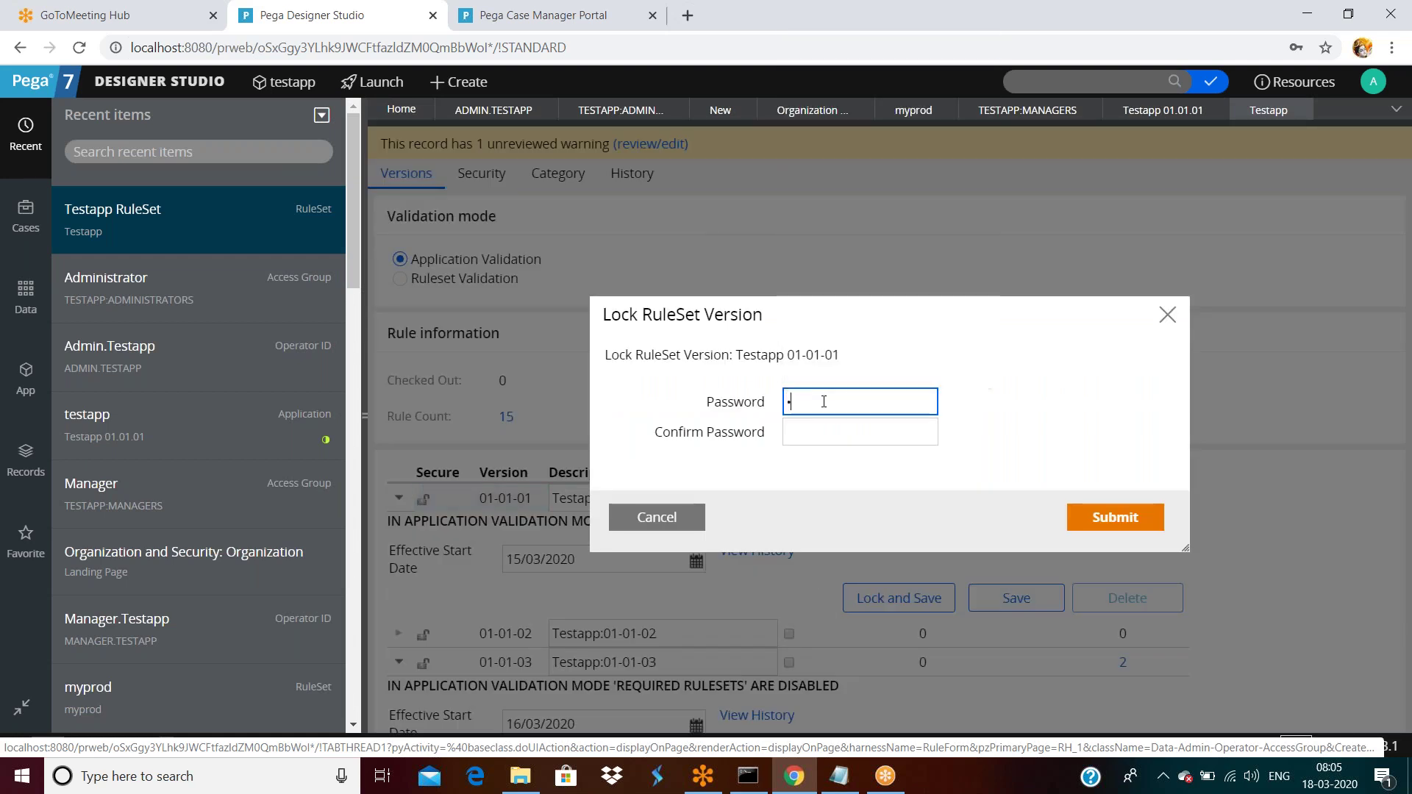
{"action": "key", "text": "Tab"}
{"action": "type", "text": "1234"}
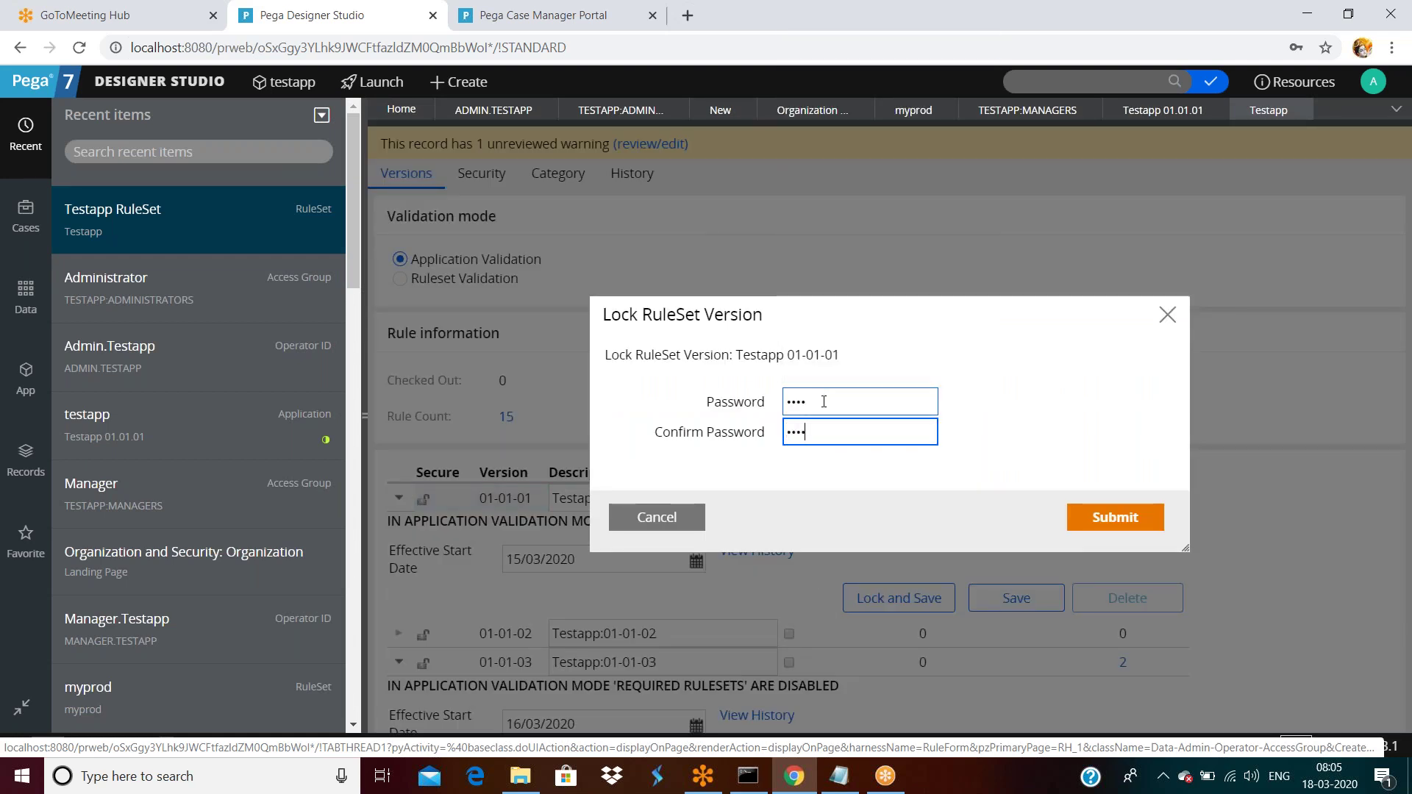
{"action": "left_click", "coordinate": [1157, 518]}
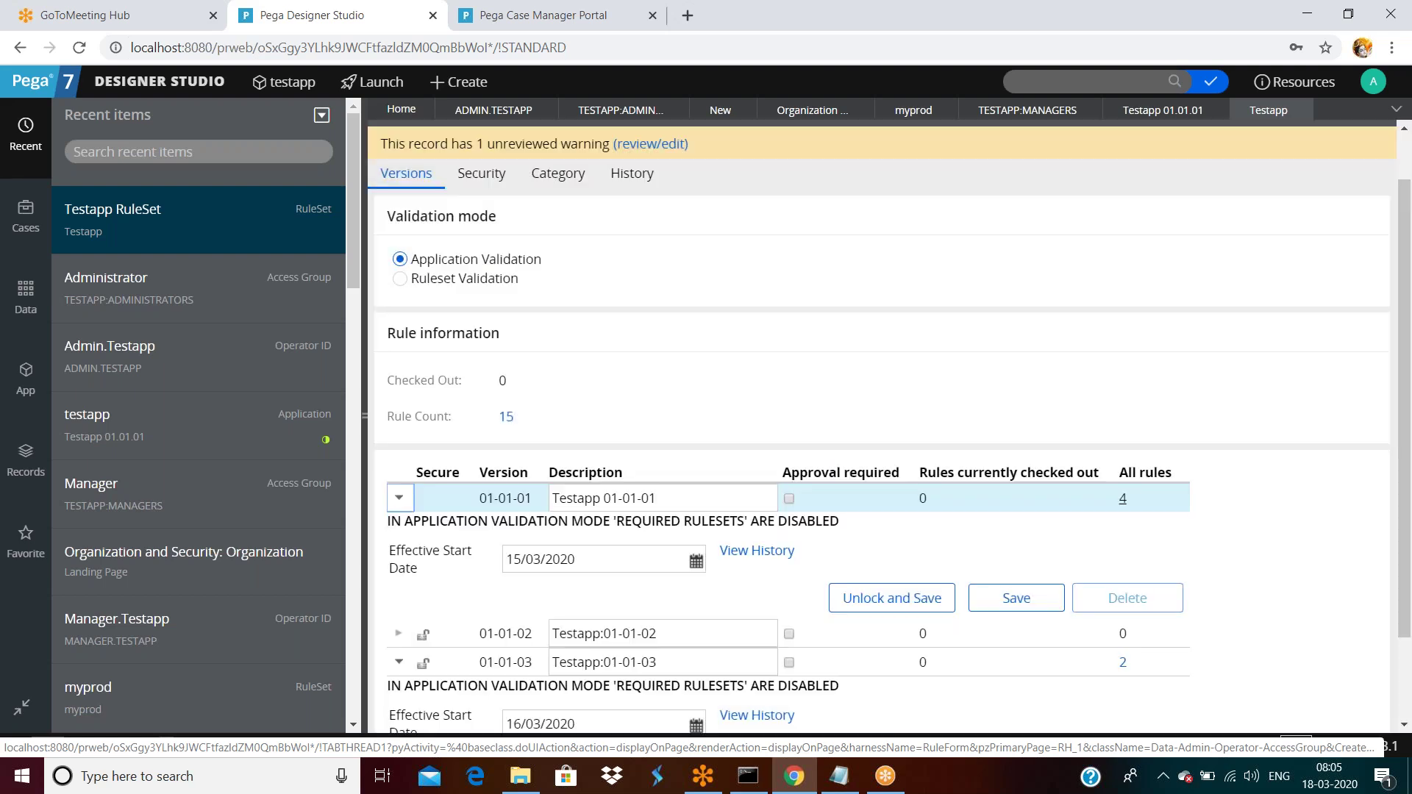
{"action": "left_click", "coordinate": [1016, 597]}
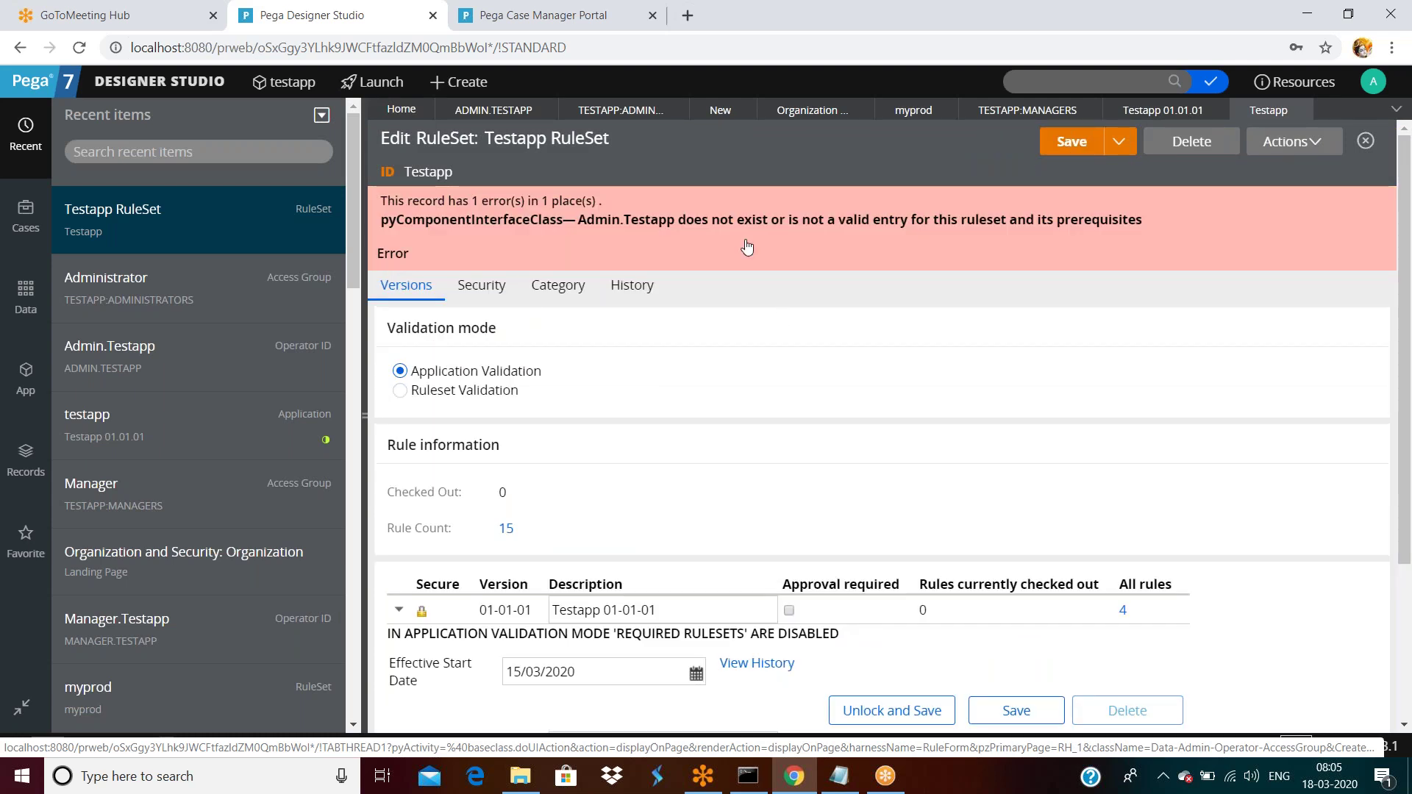
{"action": "scroll", "coordinate": [697, 452], "scroll_direction": "down", "scroll_amount": 1}
{"action": "scroll", "coordinate": [697, 453], "scroll_direction": "down", "scroll_amount": 2}
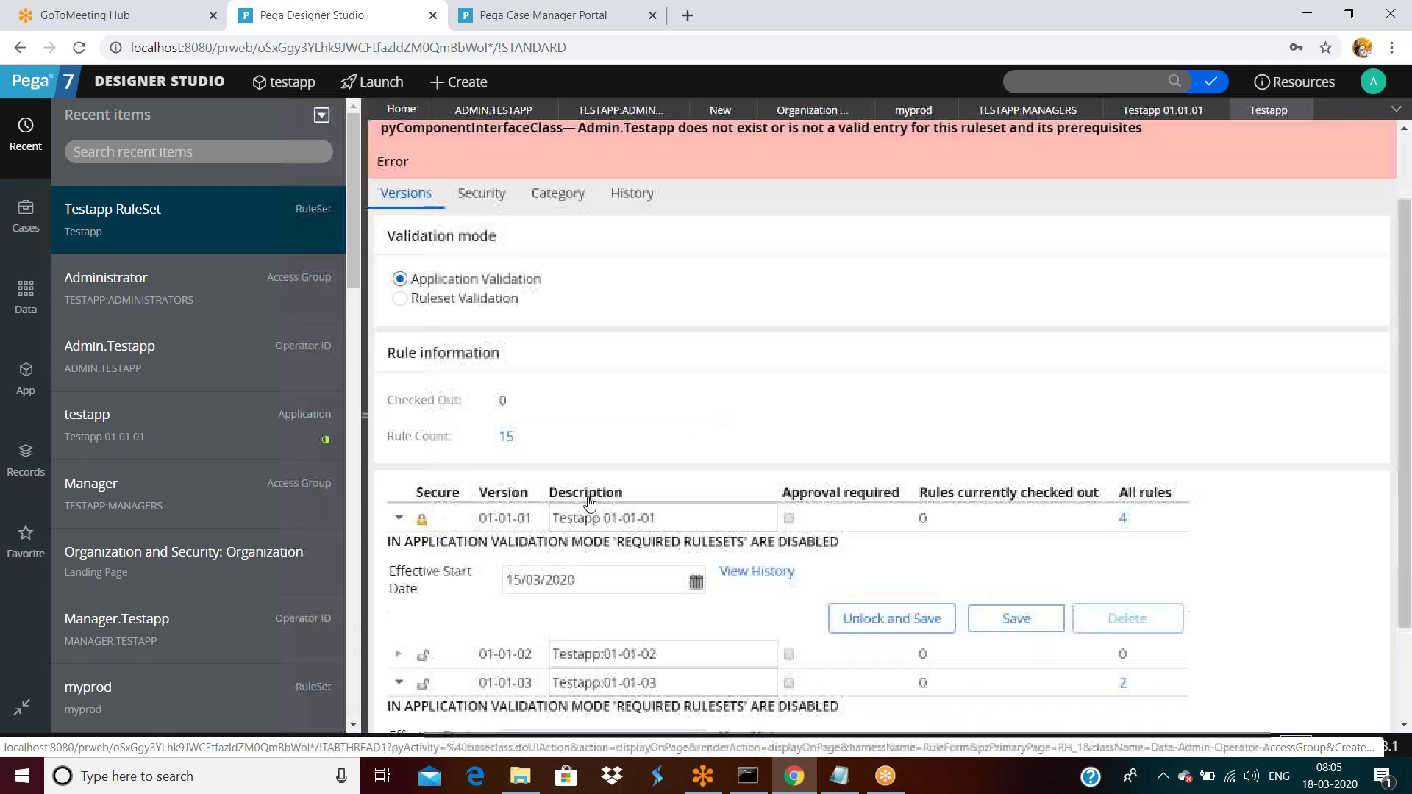
{"action": "key", "text": "ctrl+Tab"}
Try submitting a new category 'sdafsaf' with description 'fsafdsaf'.
{"action": "left_click", "coordinate": [1372, 156]}
{"action": "left_click", "coordinate": [750, 369]}
{"action": "type", "text": "sdafsaf"}
{"action": "left_click", "coordinate": [759, 420]}
{"action": "type", "text": "fsafdsaf"}
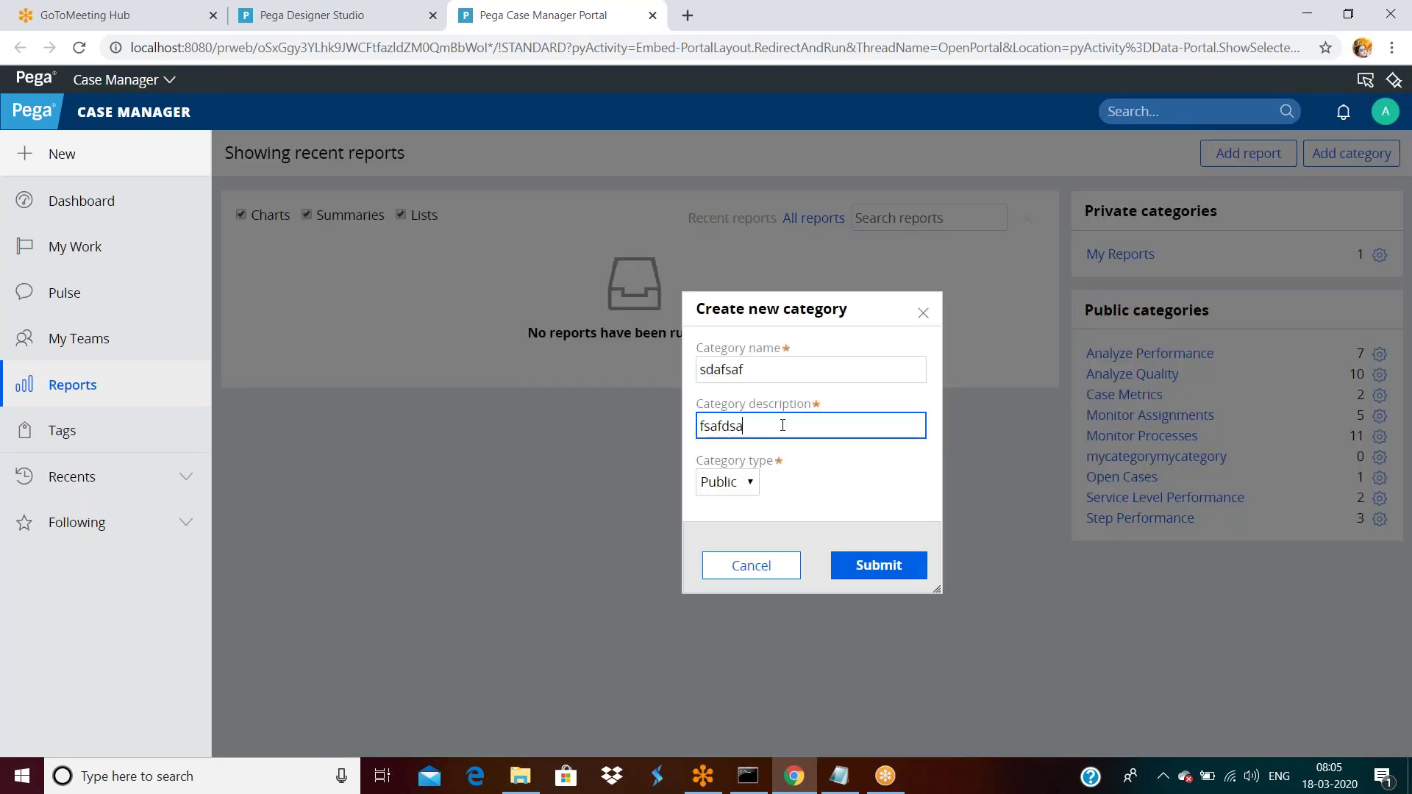
{"action": "left_click", "coordinate": [879, 565]}
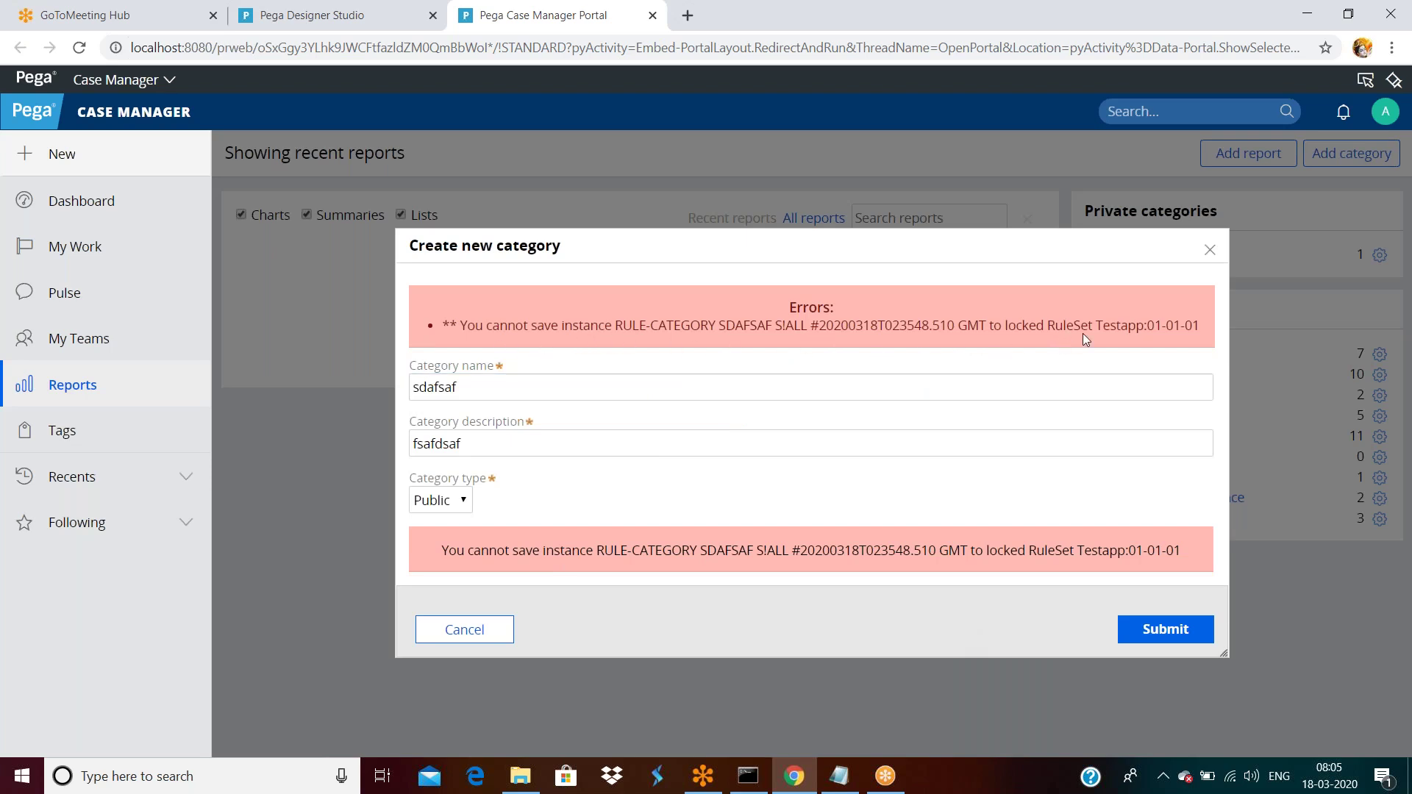
Read the locked RuleSet Testapp:01-01-01 error, cancel the category, and return to Designer Studio.
{"action": "triple_click", "coordinate": [1200, 333]}
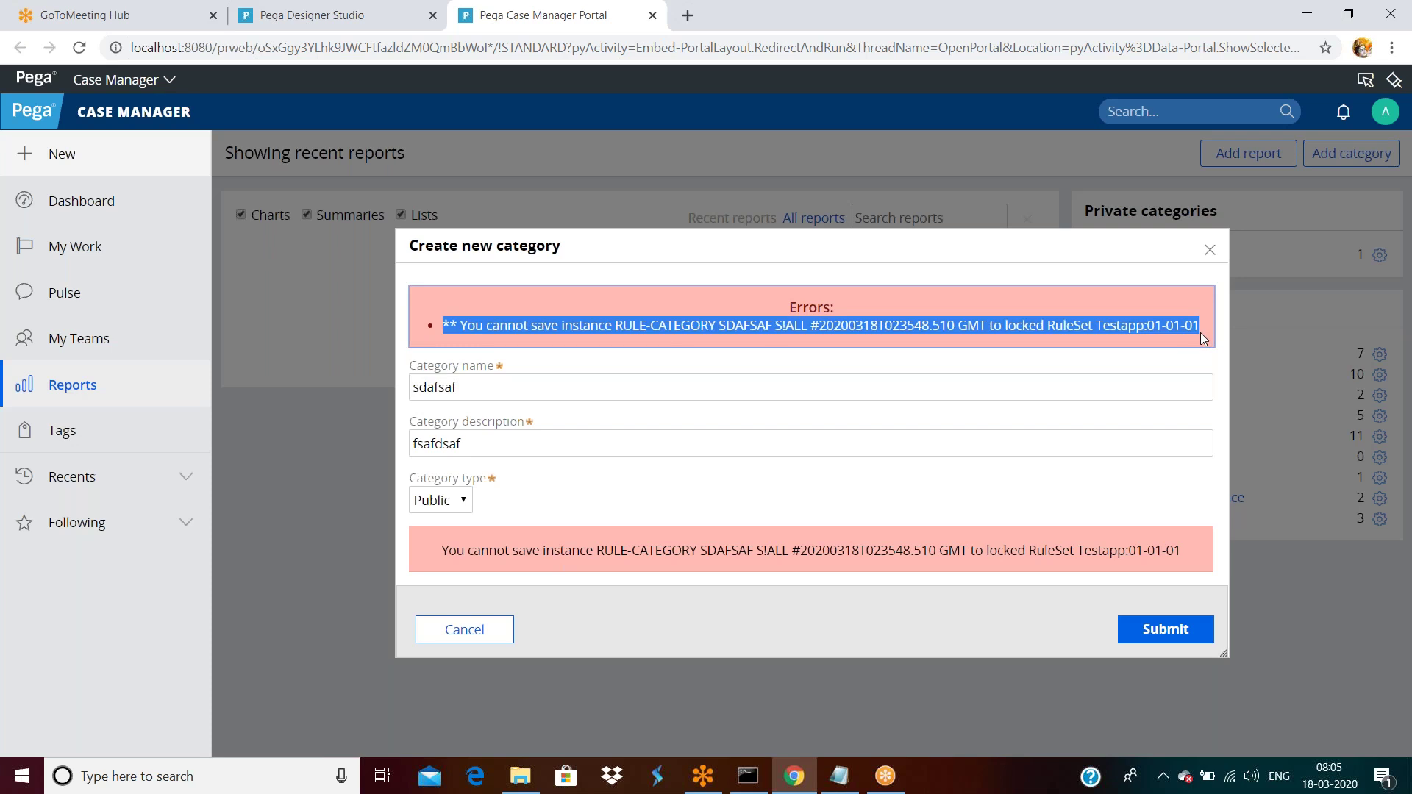
{"action": "left_click", "coordinate": [470, 631]}
{"action": "left_click", "coordinate": [346, 15]}
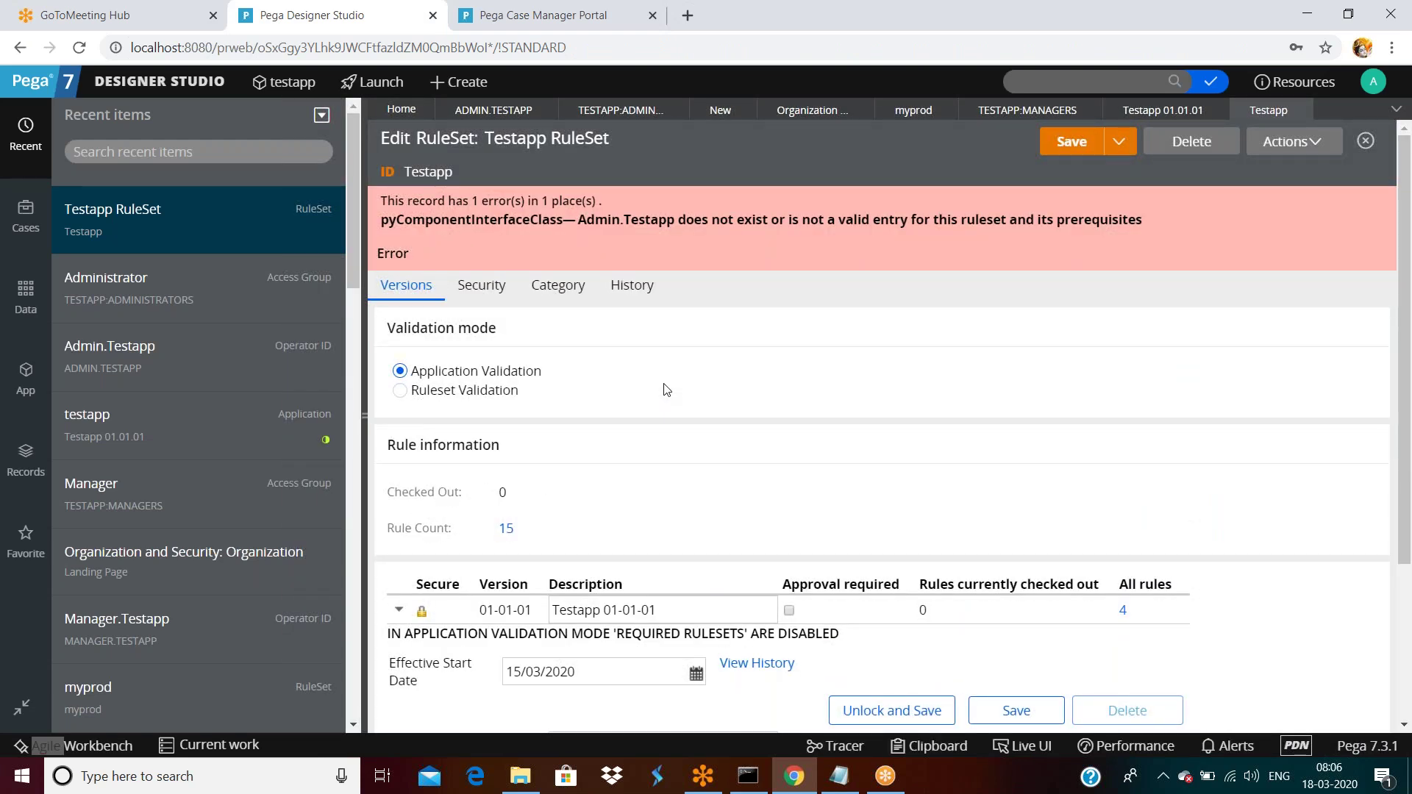
Review the Testapp ruleset versions, then close the record discarding unsaved changes.
{"action": "scroll", "coordinate": [678, 429], "scroll_direction": "down", "scroll_amount": 1}
{"action": "scroll", "coordinate": [678, 429], "scroll_direction": "down", "scroll_amount": 3}
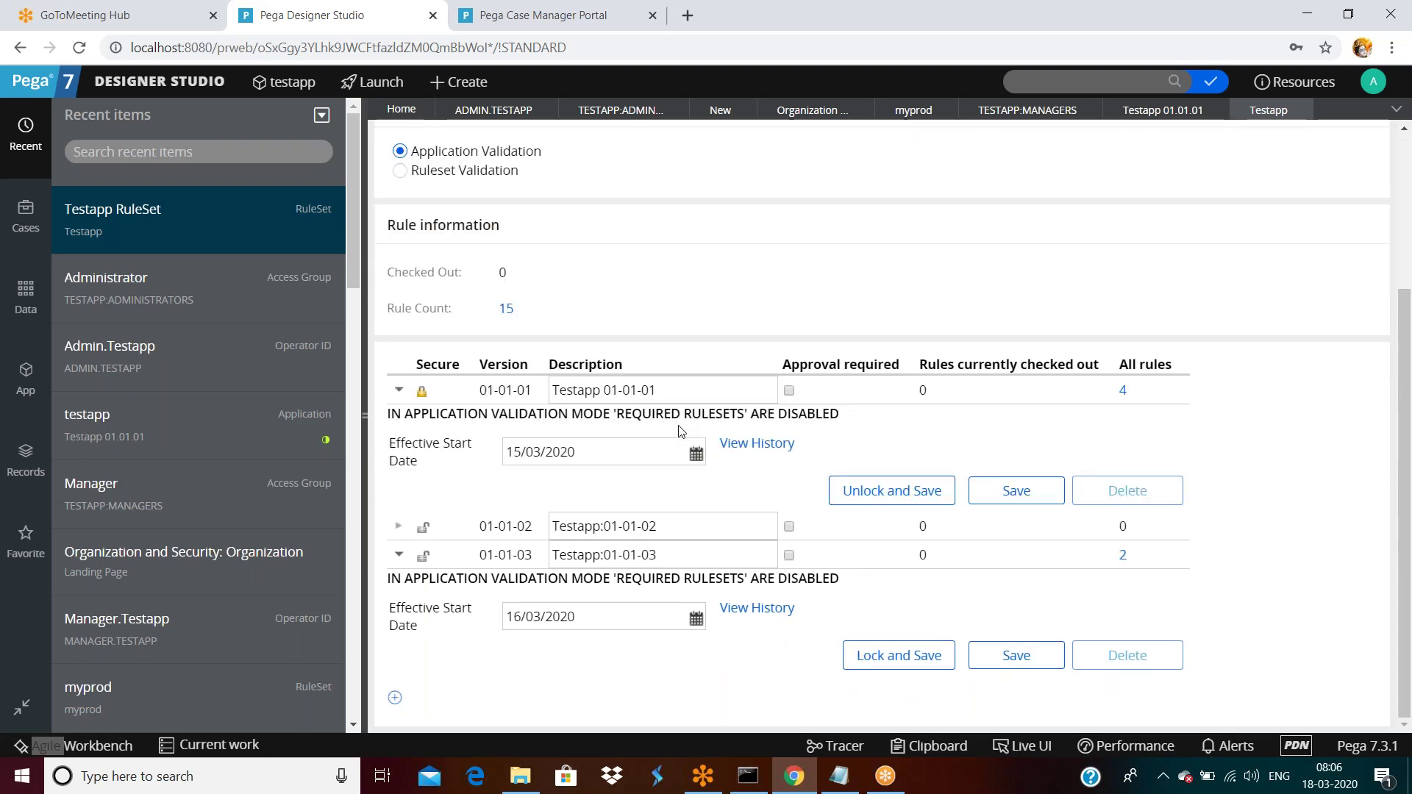
{"action": "scroll", "coordinate": [678, 431], "scroll_direction": "up", "scroll_amount": 3}
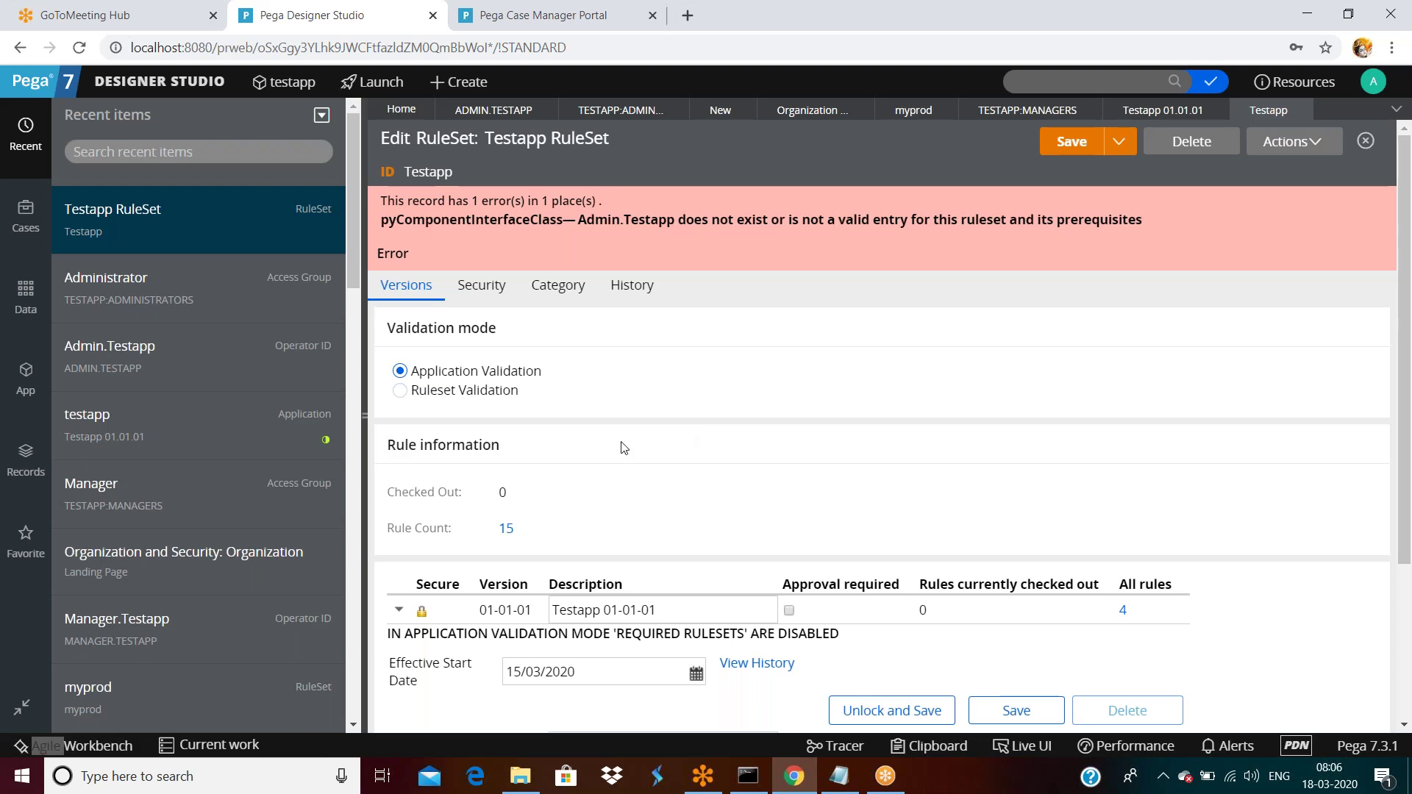
{"action": "scroll", "coordinate": [624, 448], "scroll_direction": "down", "scroll_amount": 3}
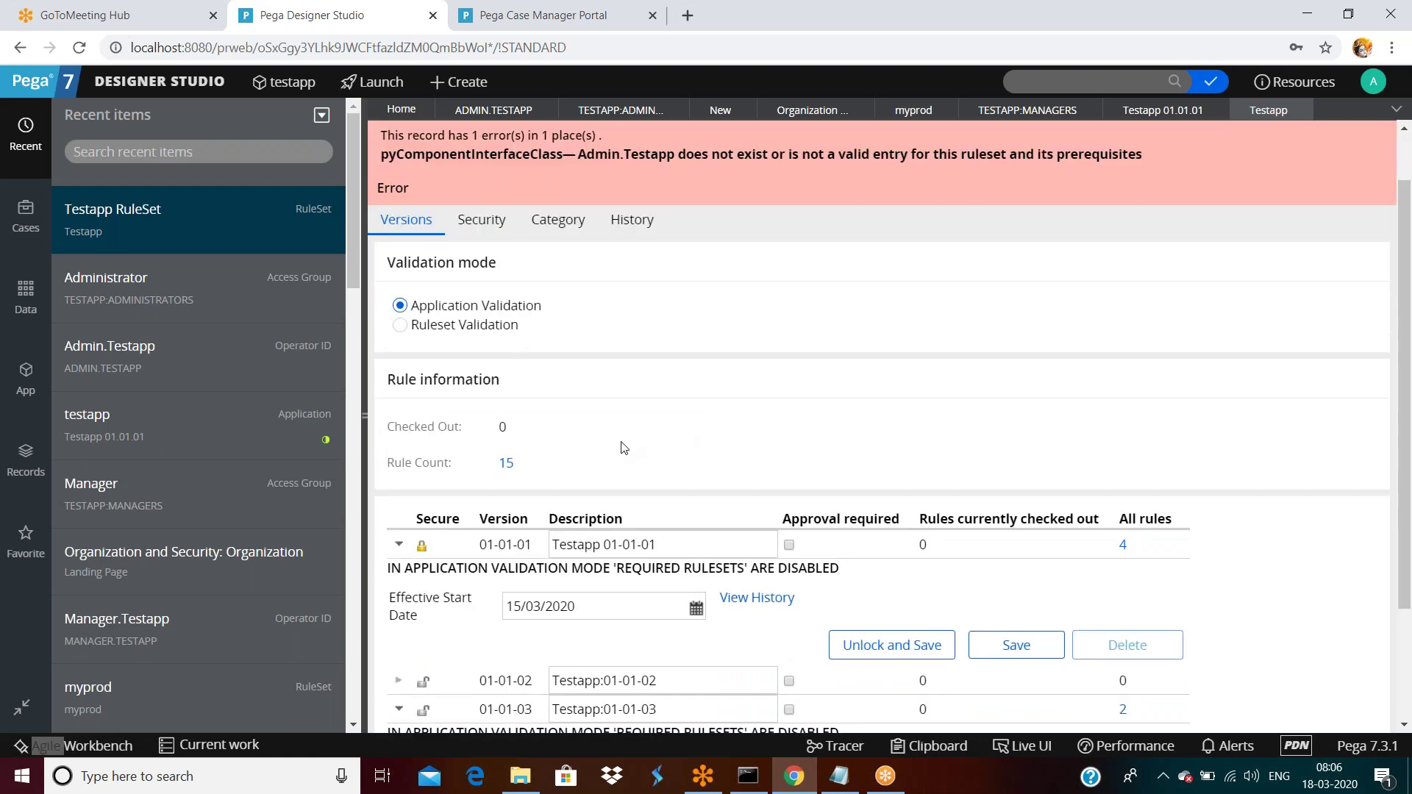
{"action": "scroll", "coordinate": [883, 427], "scroll_direction": "up", "scroll_amount": 3}
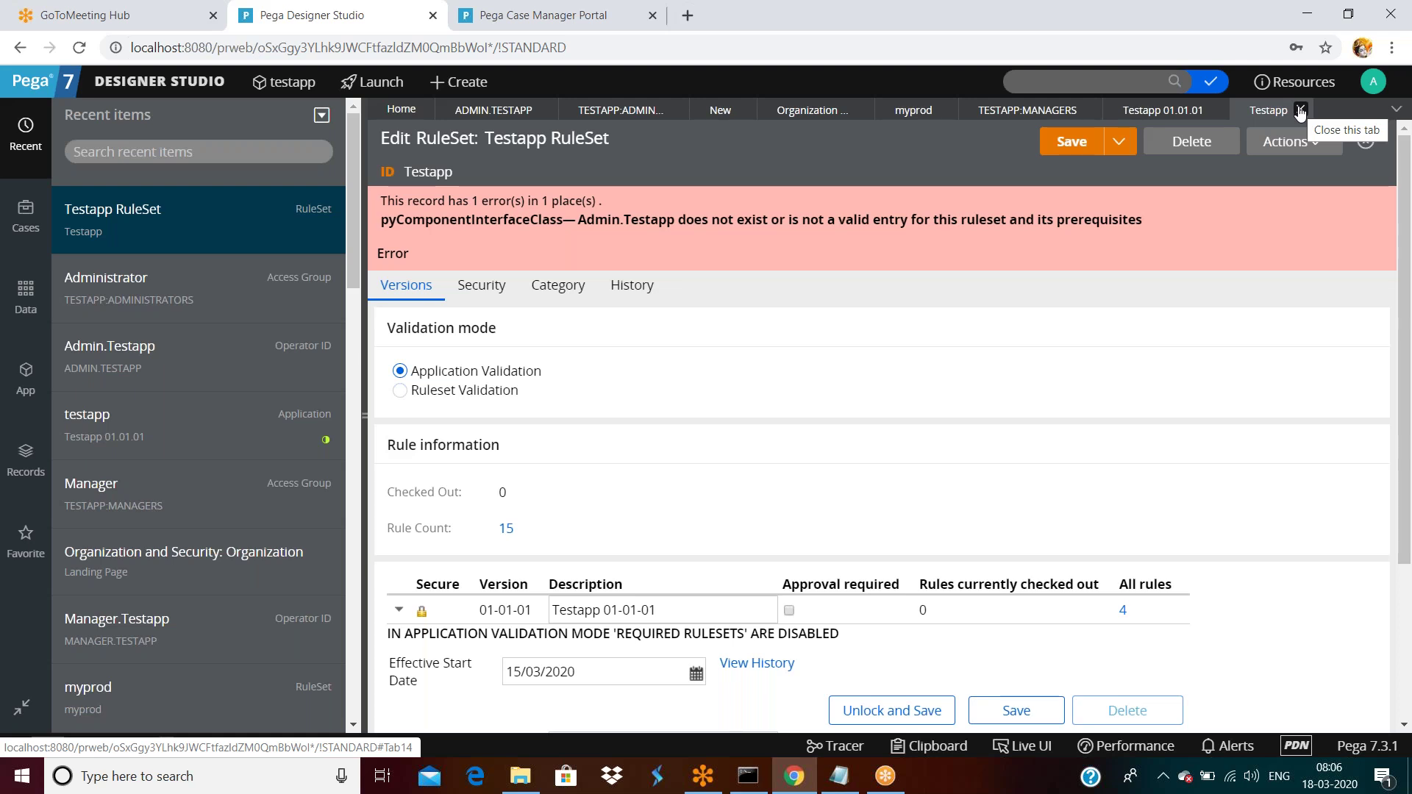
{"action": "left_click", "coordinate": [1300, 110]}
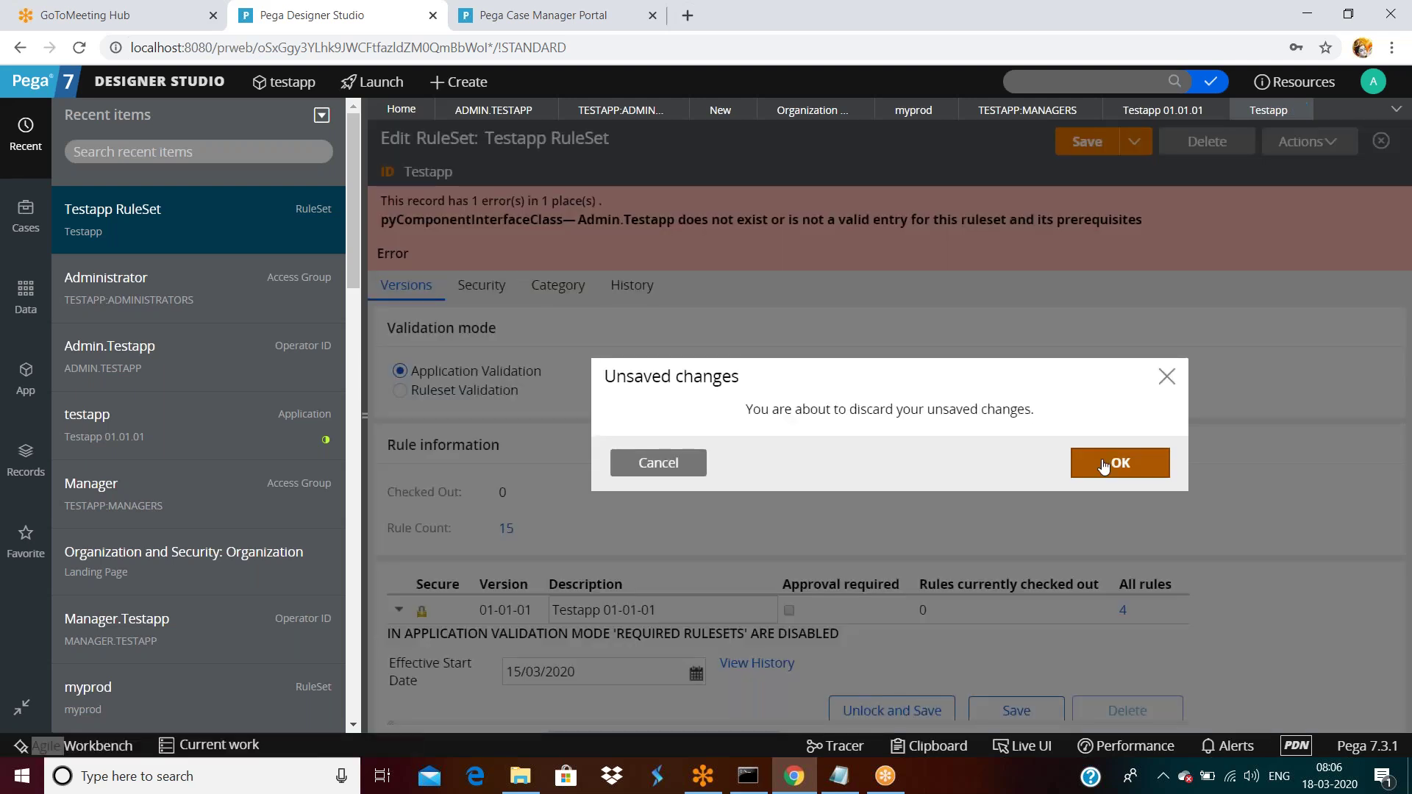
{"action": "left_click", "coordinate": [1112, 464]}
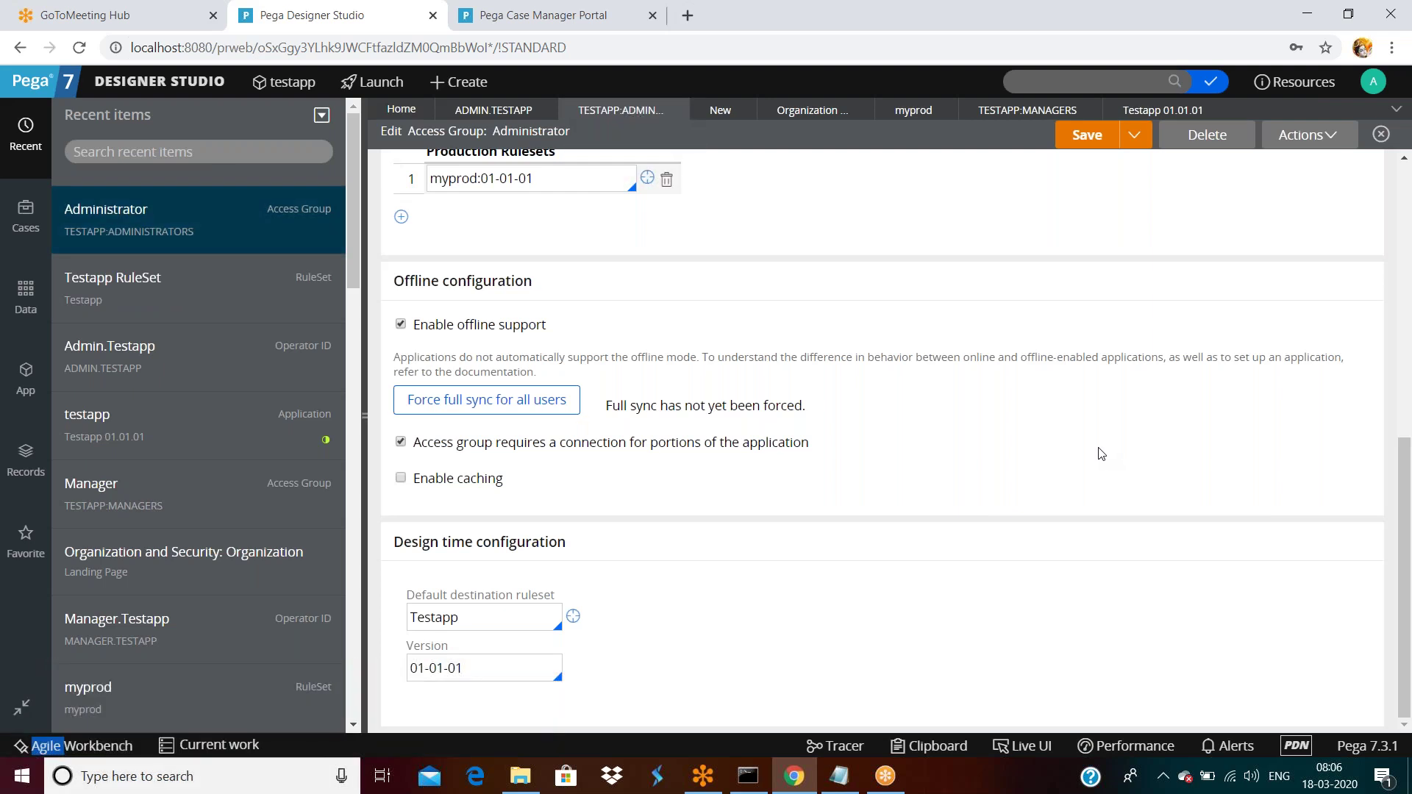